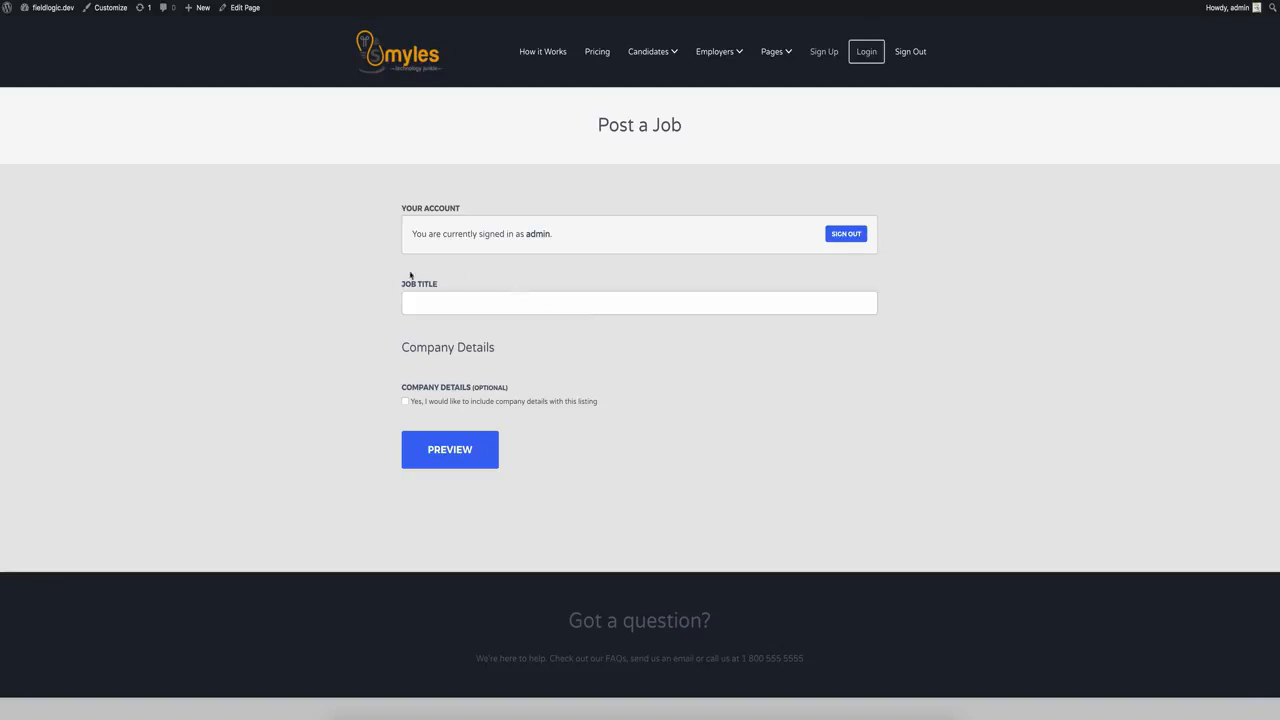
# Switch to the Job Conditional Fields admin page and open the Include Company Details conditional group
pyautogui.press('Tab')
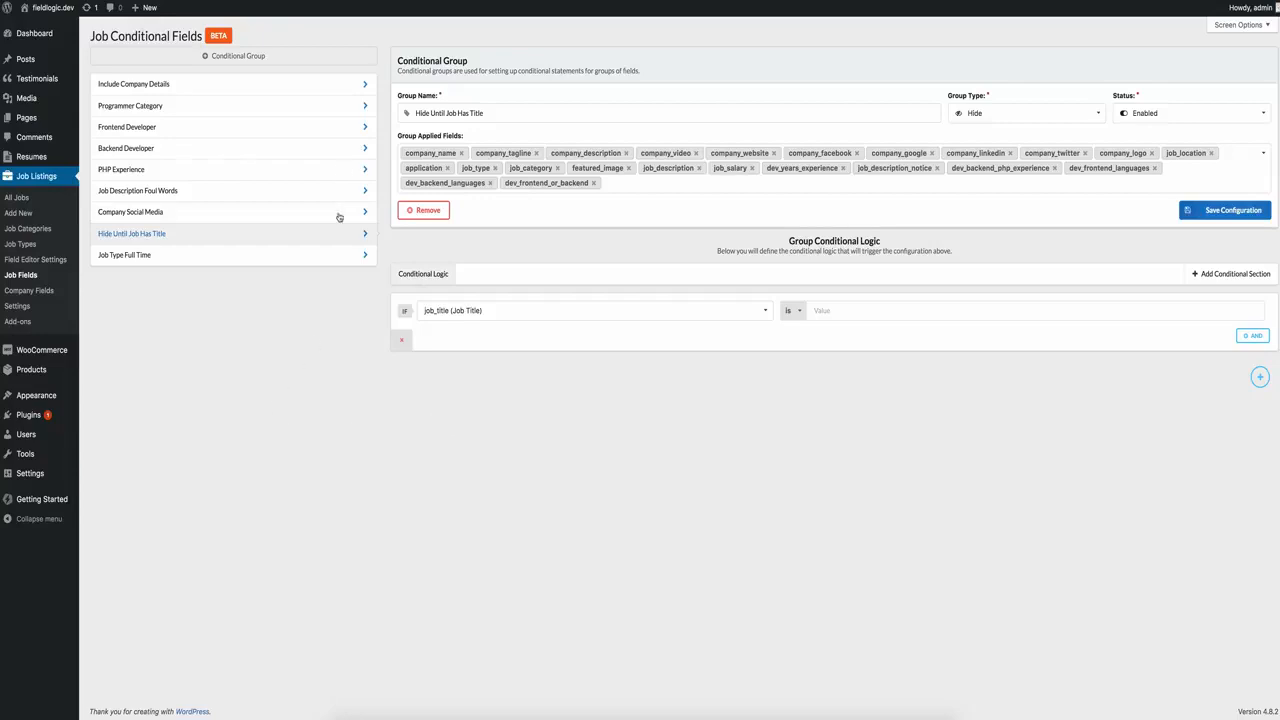
pyautogui.click(292, 84)
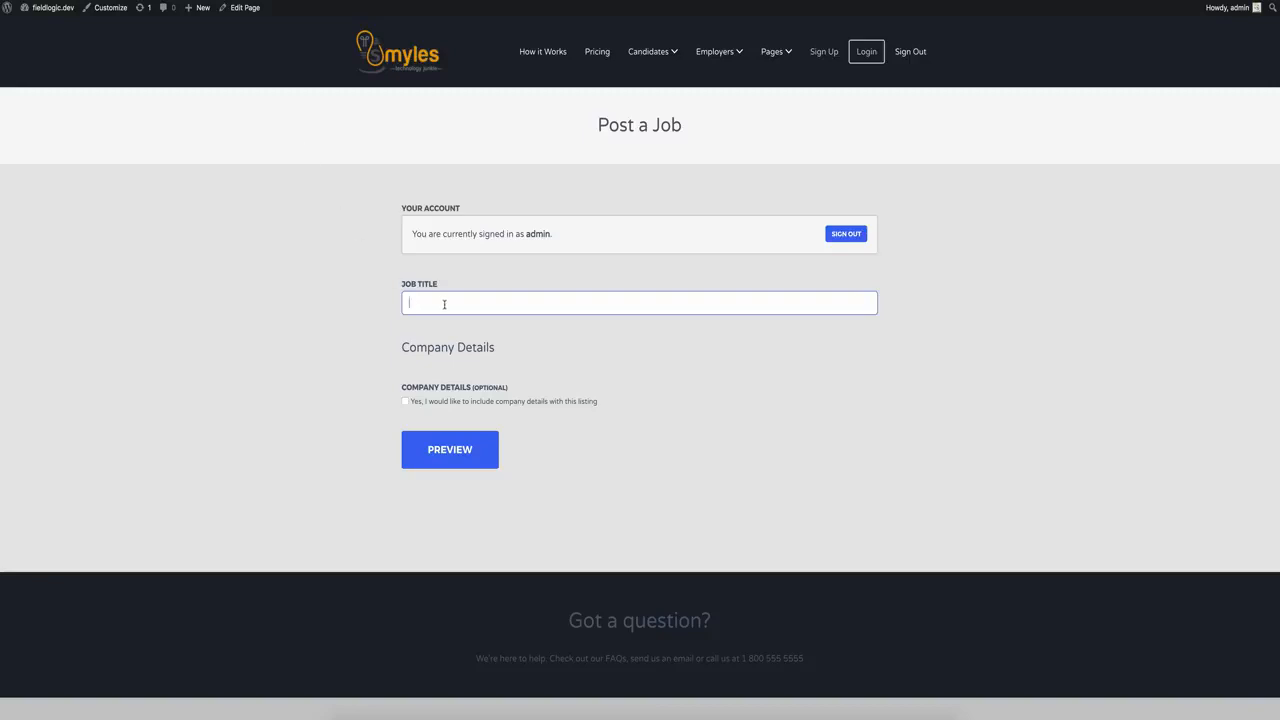
# Switch back to the Post a Job form and enter "Title" as the job title
pyautogui.write('Title')
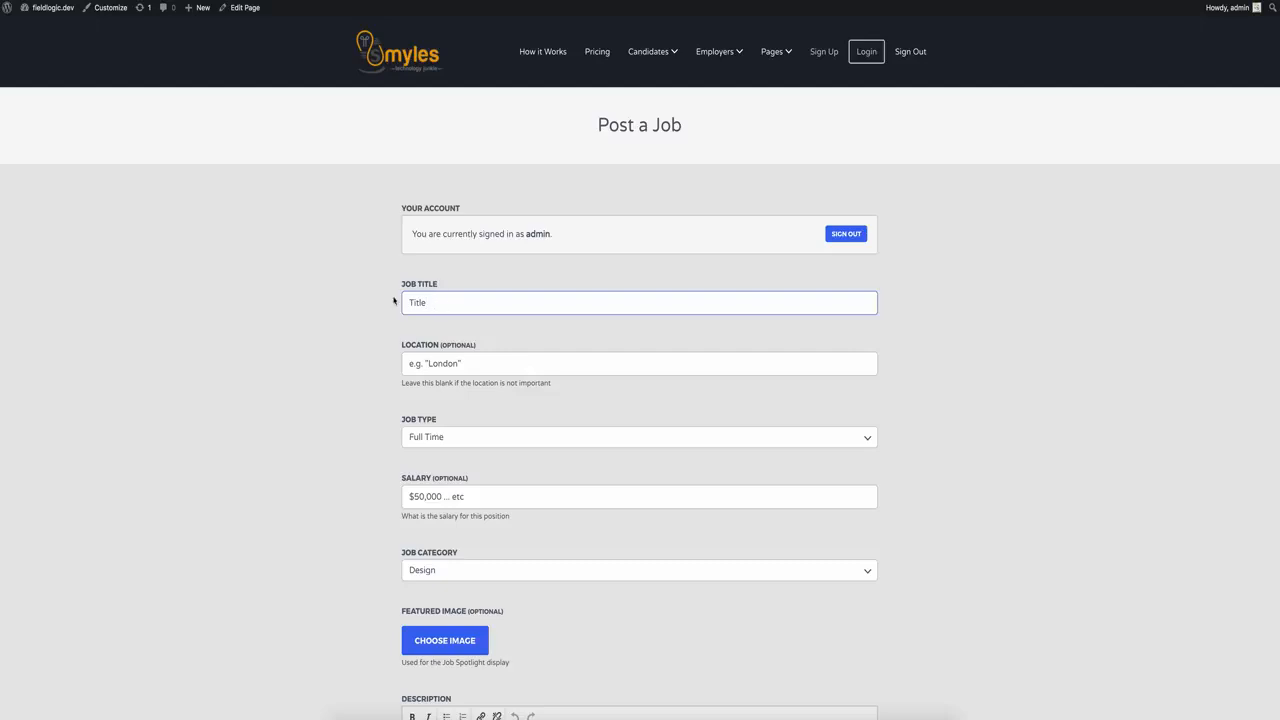
pyautogui.click(349, 280)
pyautogui.scroll(-1, 349, 280)
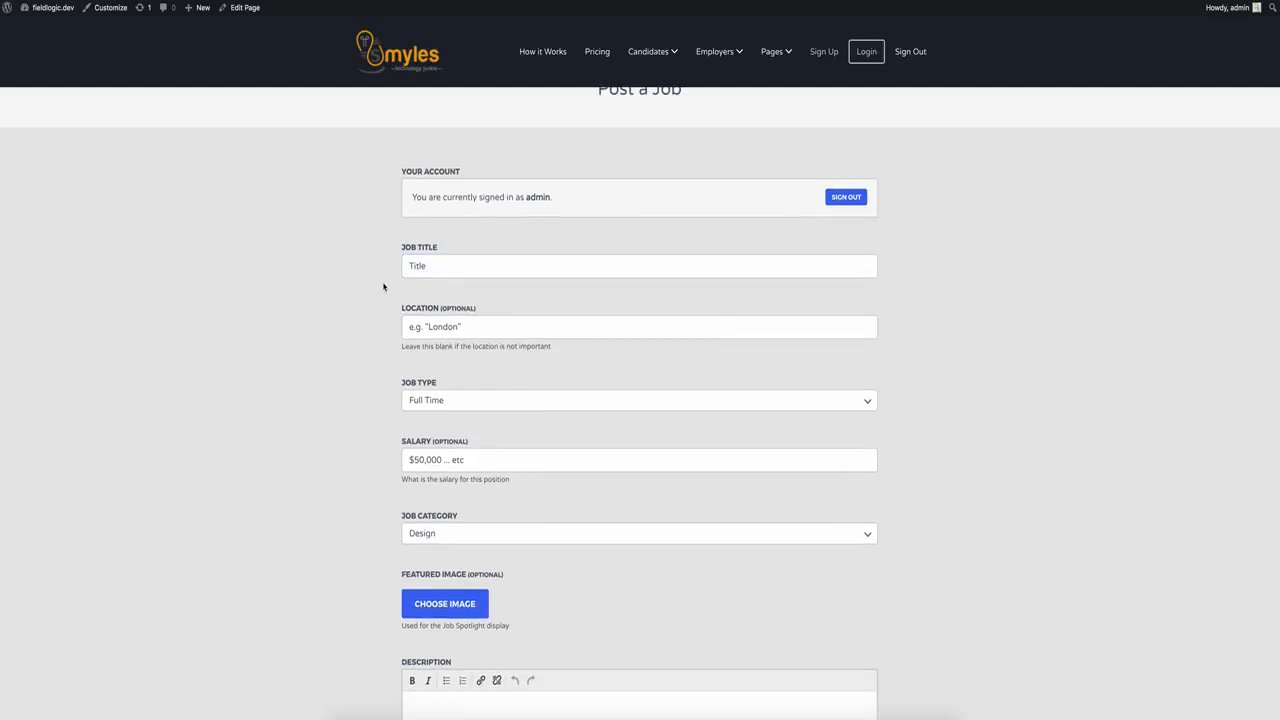
pyautogui.scroll(-1, 386, 286)
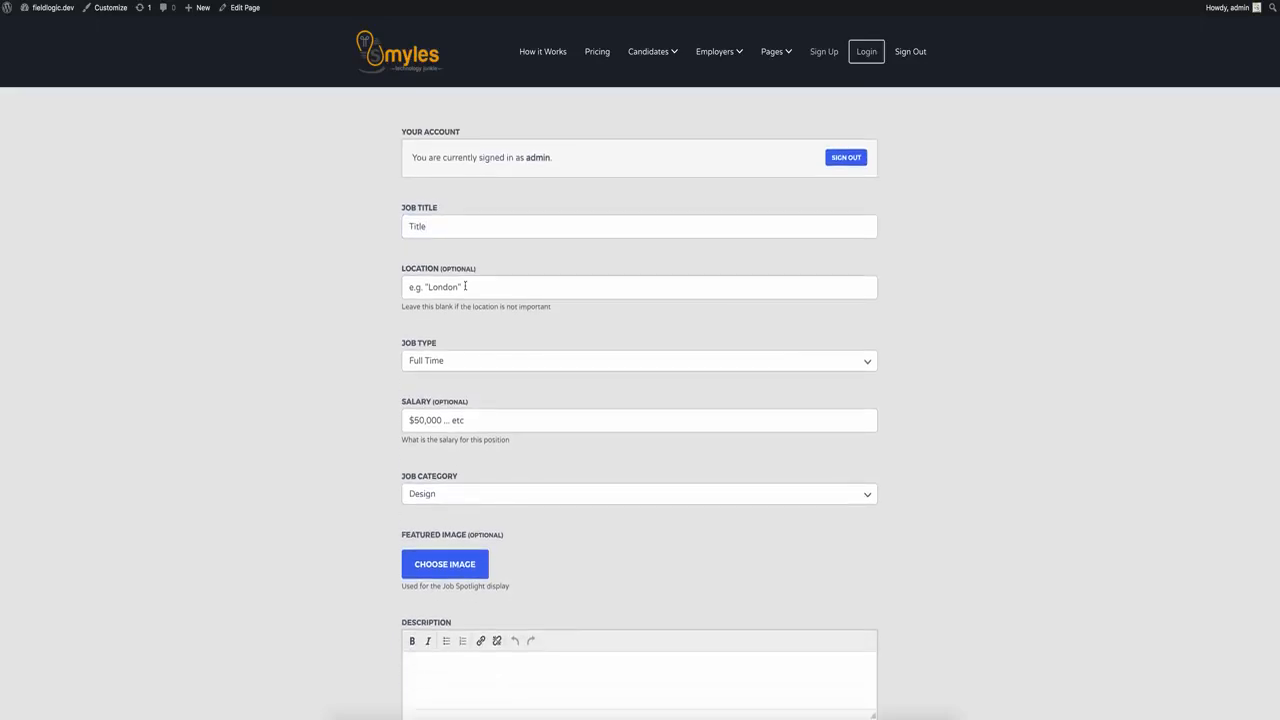
pyautogui.scroll(-3, 460, 286)
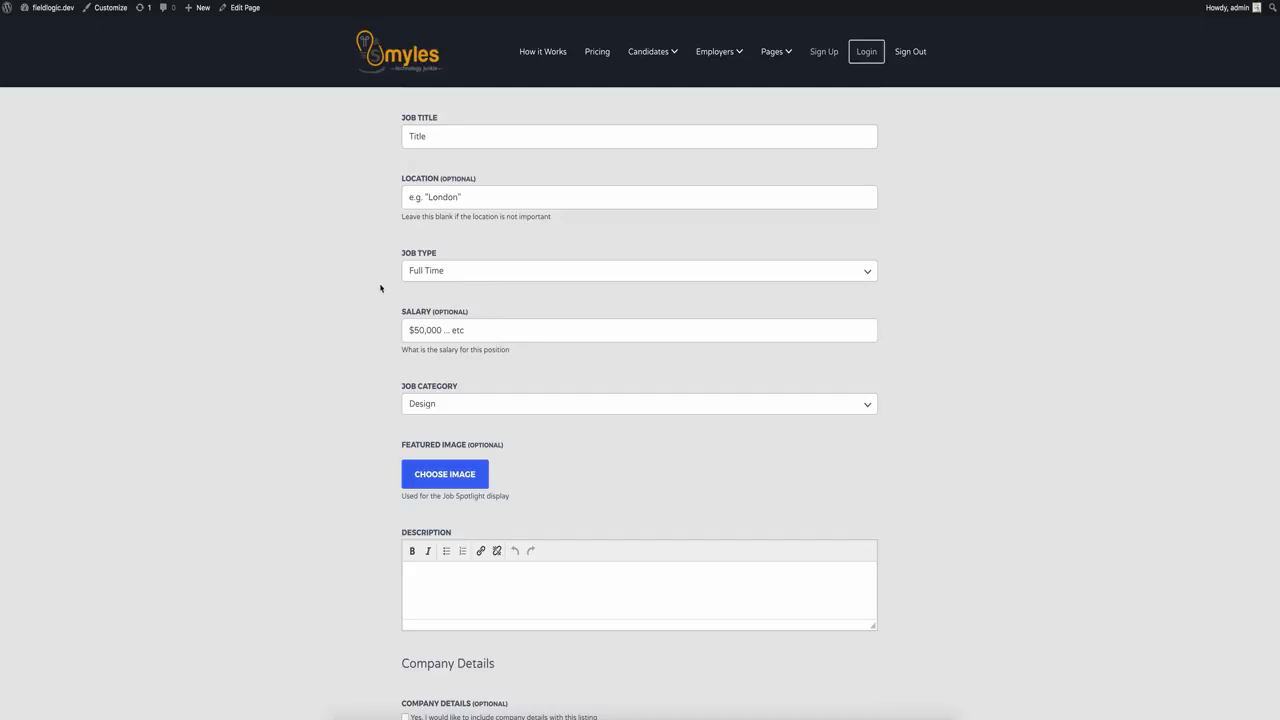
# Set the job type to Freelance
pyautogui.click(481, 277)
pyautogui.click(481, 271)
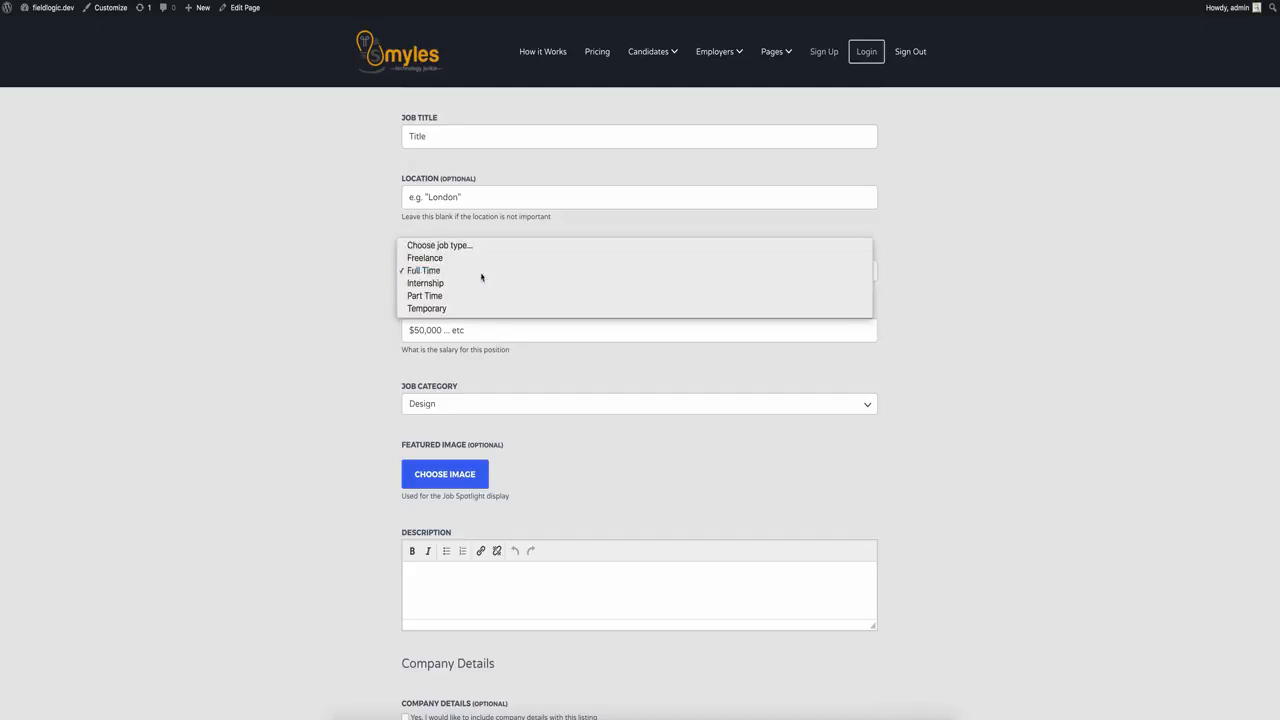
pyautogui.click(488, 276)
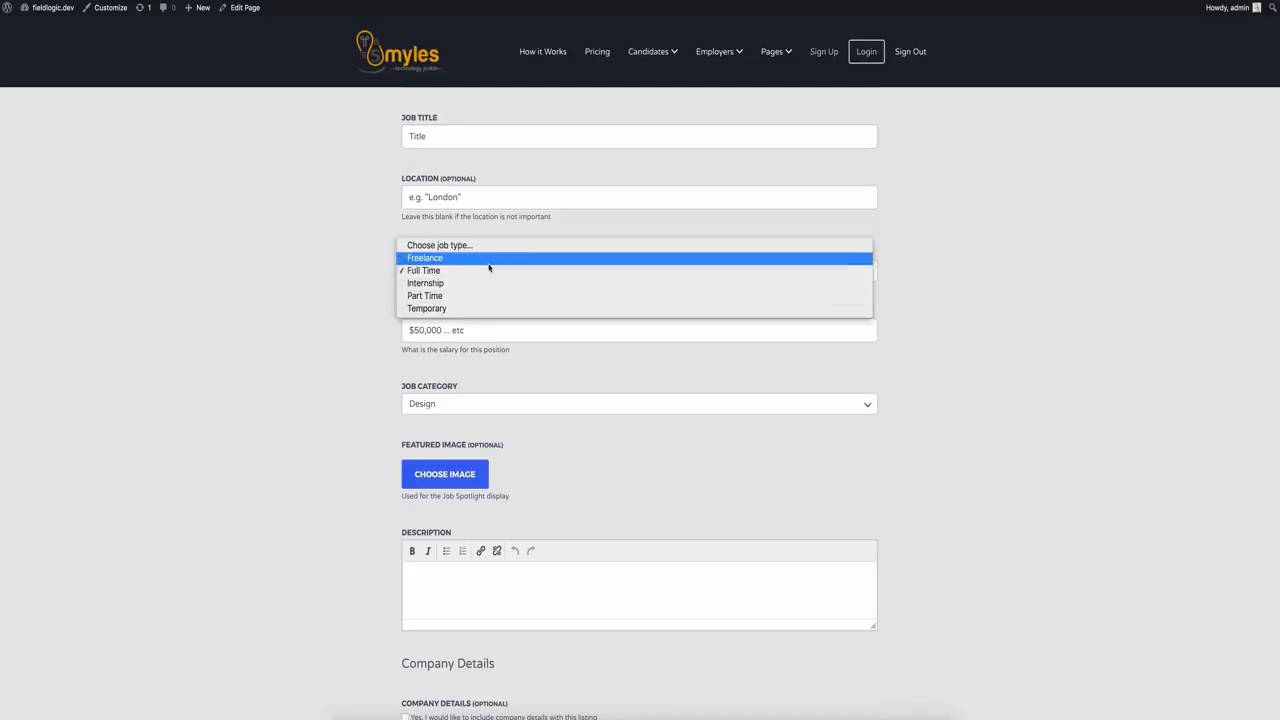
pyautogui.click(488, 259)
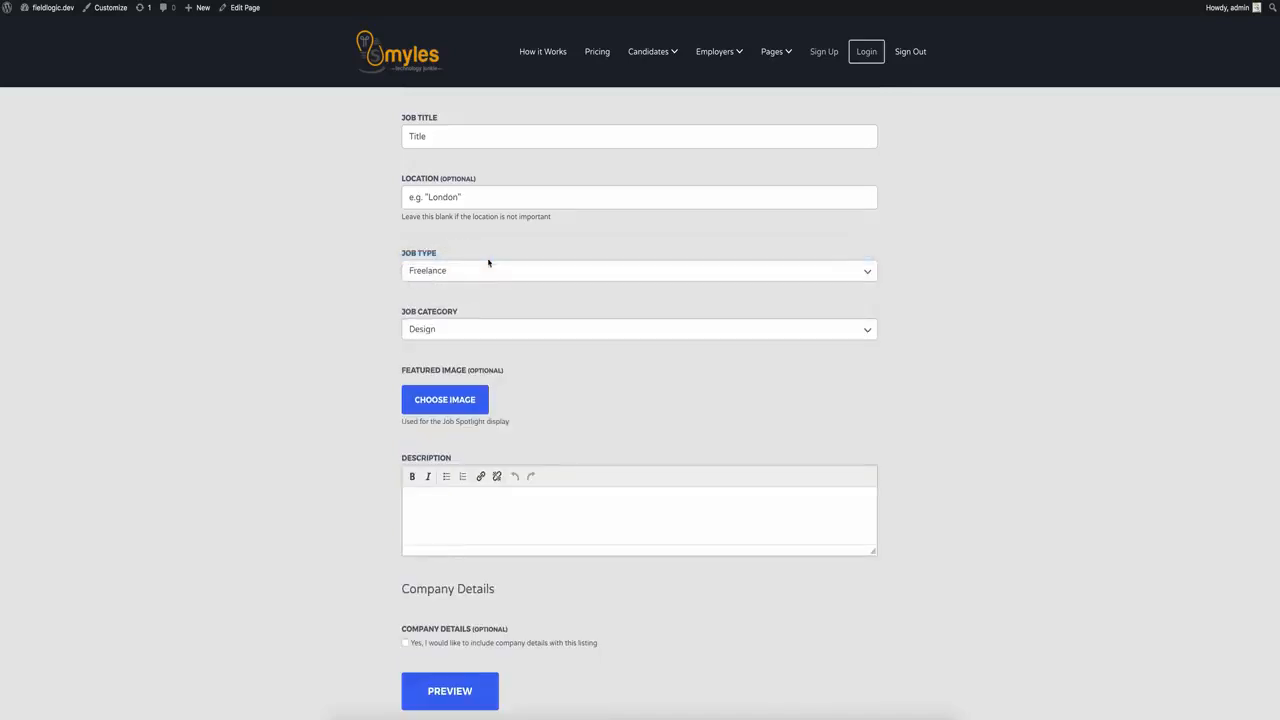
# Switch the job type back to Full Time and return it to Freelance
pyautogui.click(463, 276)
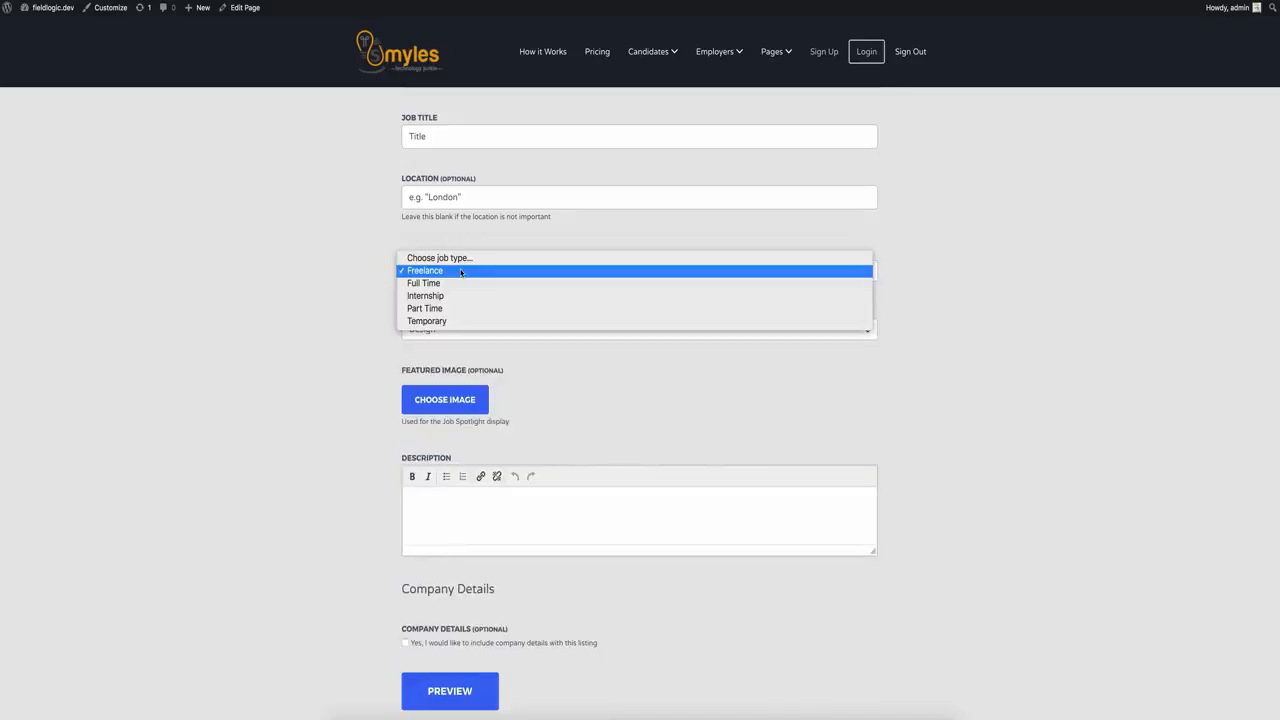
pyautogui.click(461, 280)
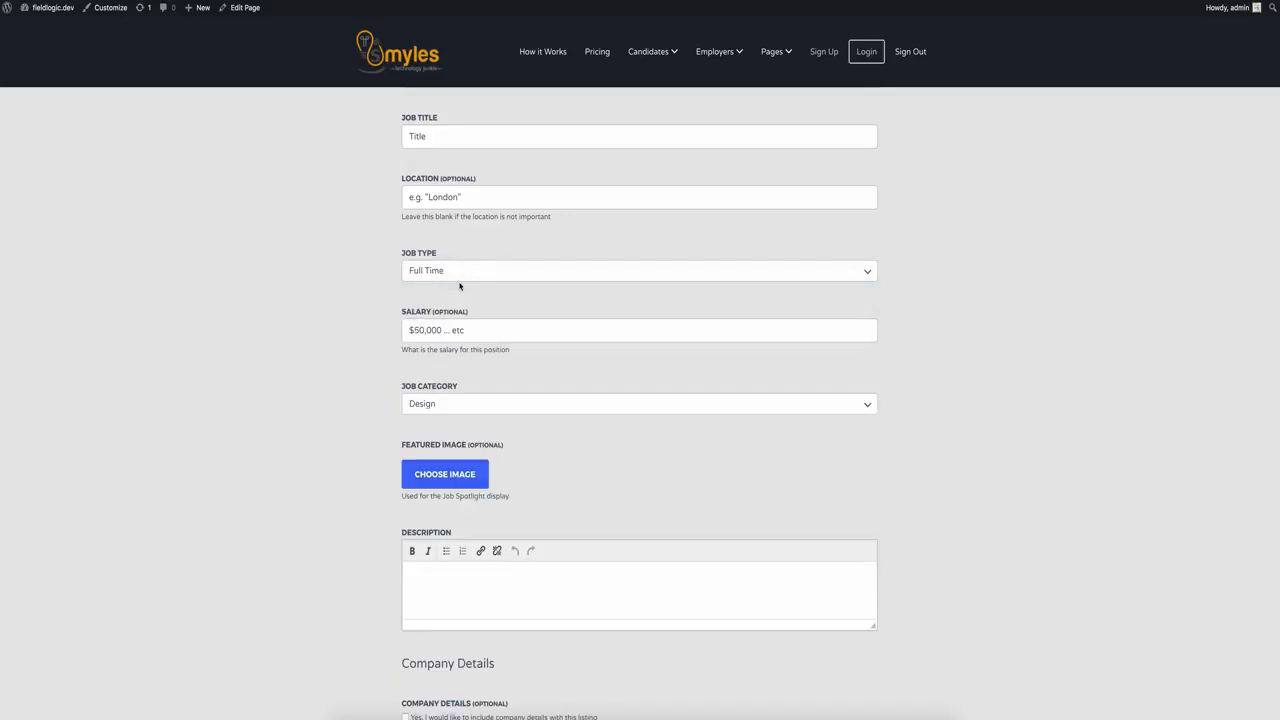
pyautogui.click(461, 277)
pyautogui.click(464, 259)
# Set the job category to Programmer
pyautogui.scroll(-1, 574, 363)
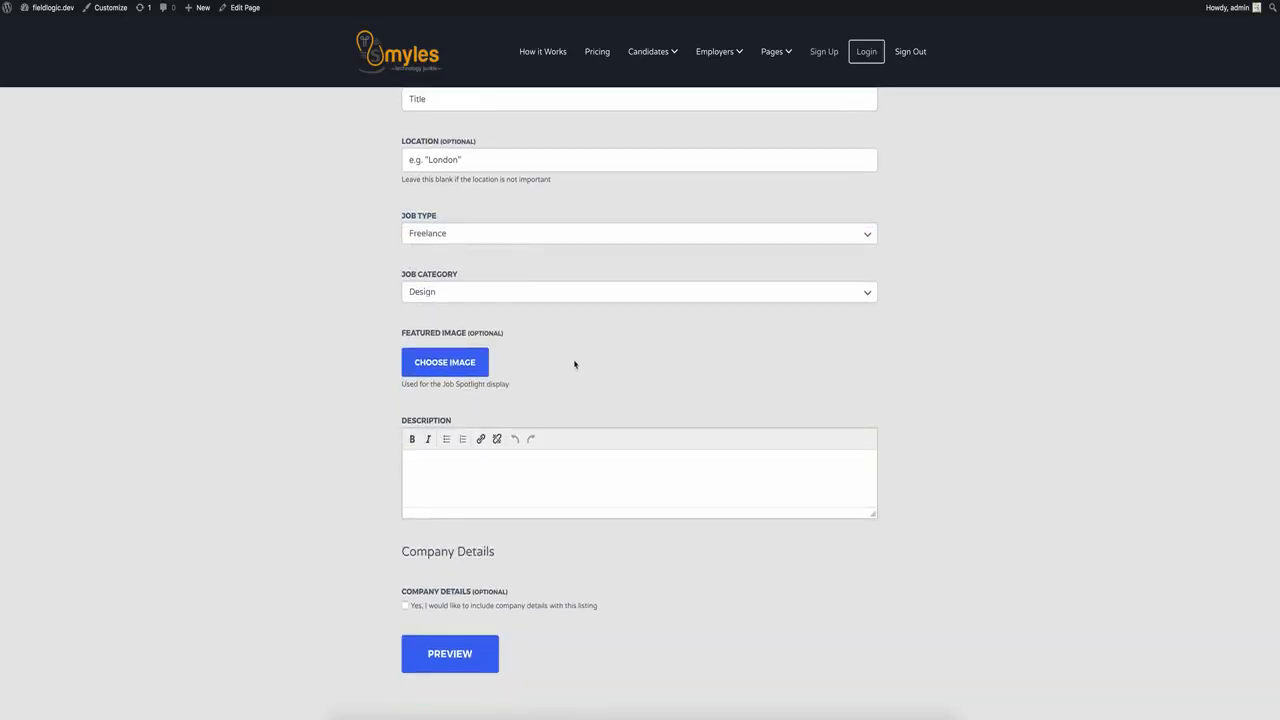
pyautogui.click(517, 294)
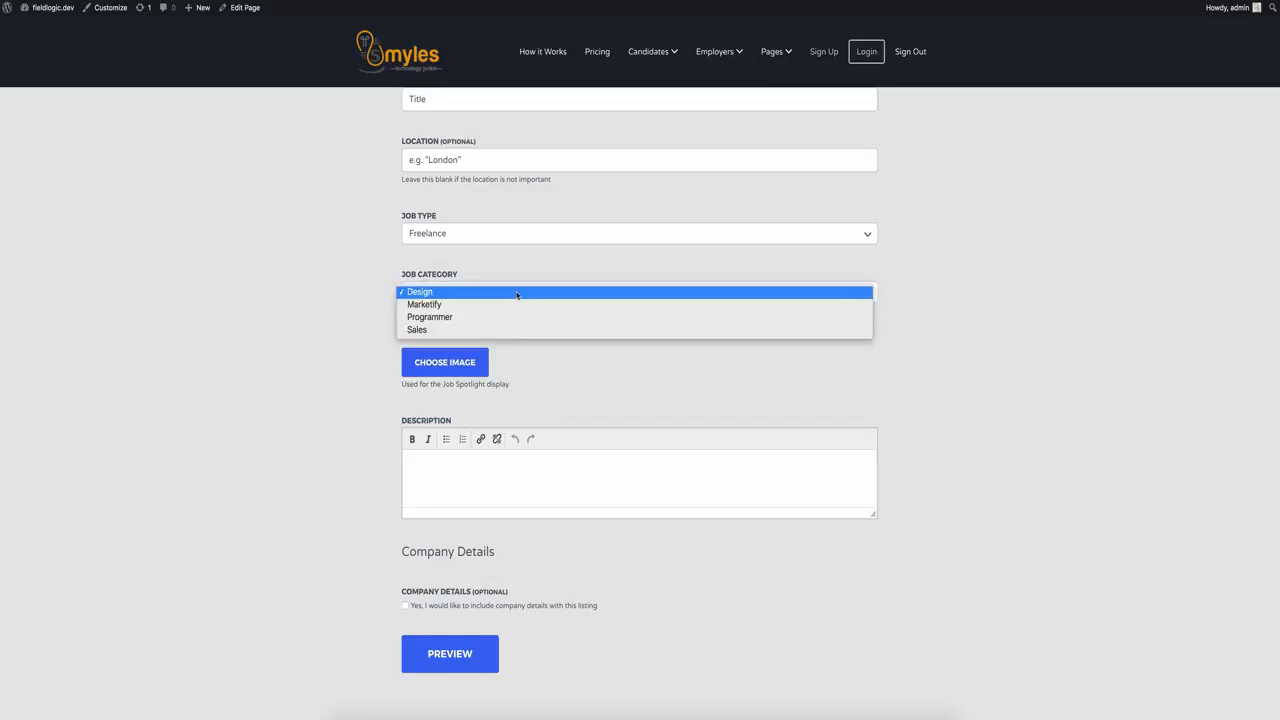
pyautogui.click(514, 316)
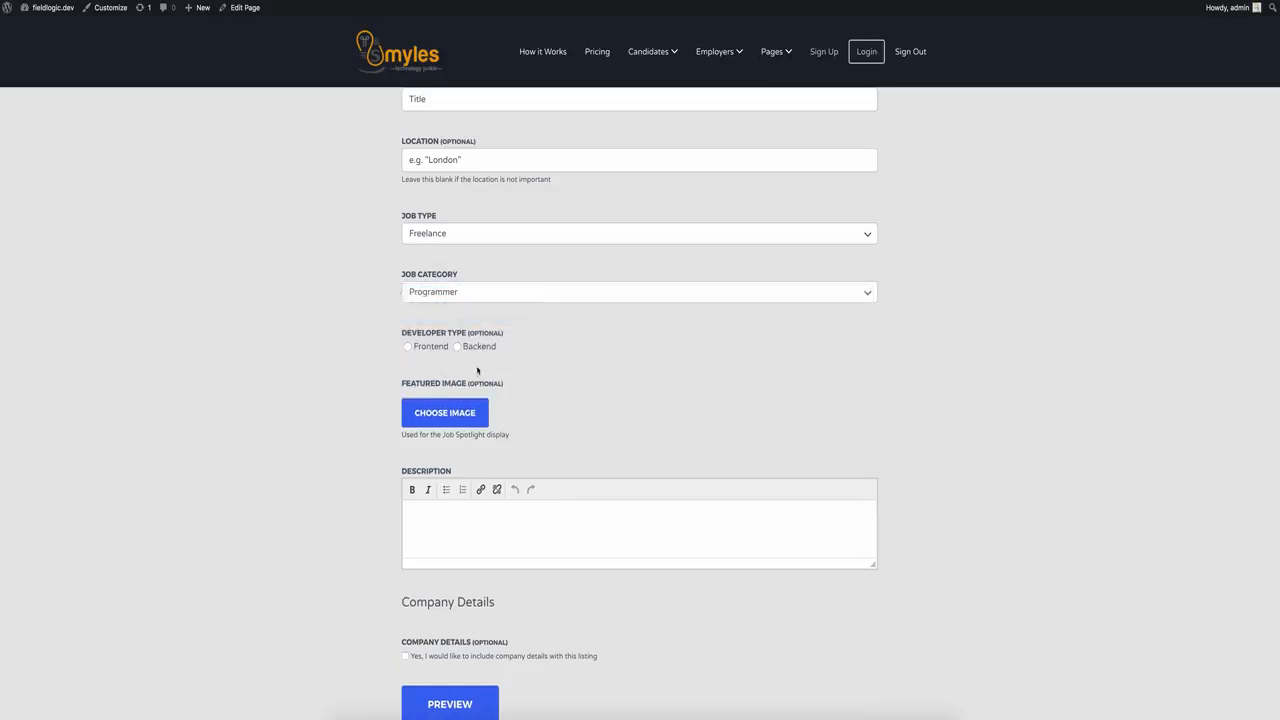
pyautogui.scroll(-1, 490, 330)
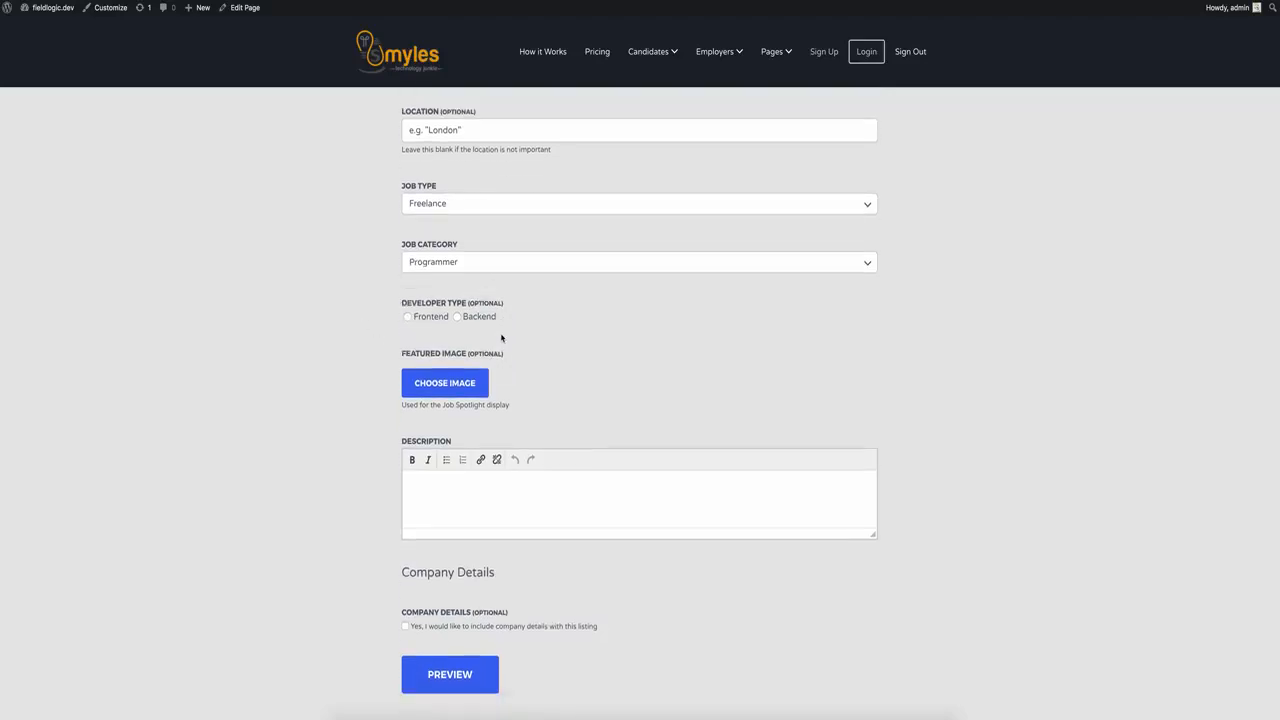
# Choose Frontend as the developer type and view the available frontend languages
pyautogui.click(409, 292)
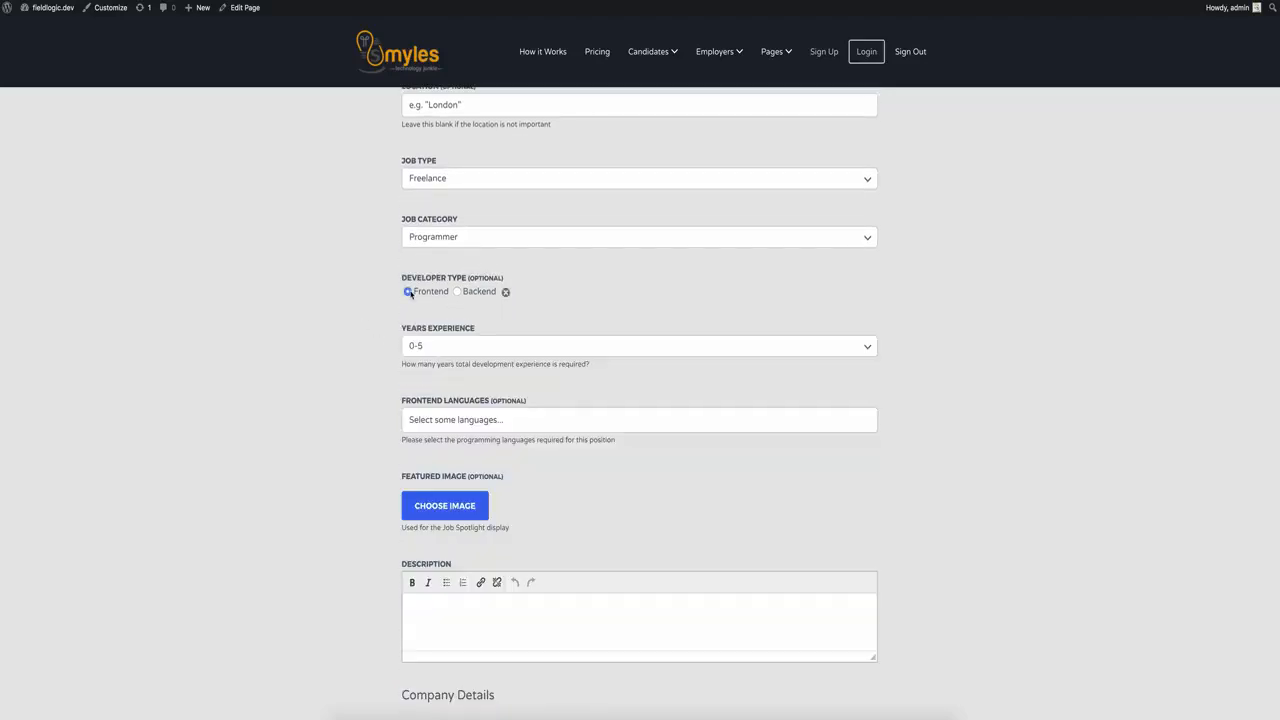
pyautogui.click(495, 421)
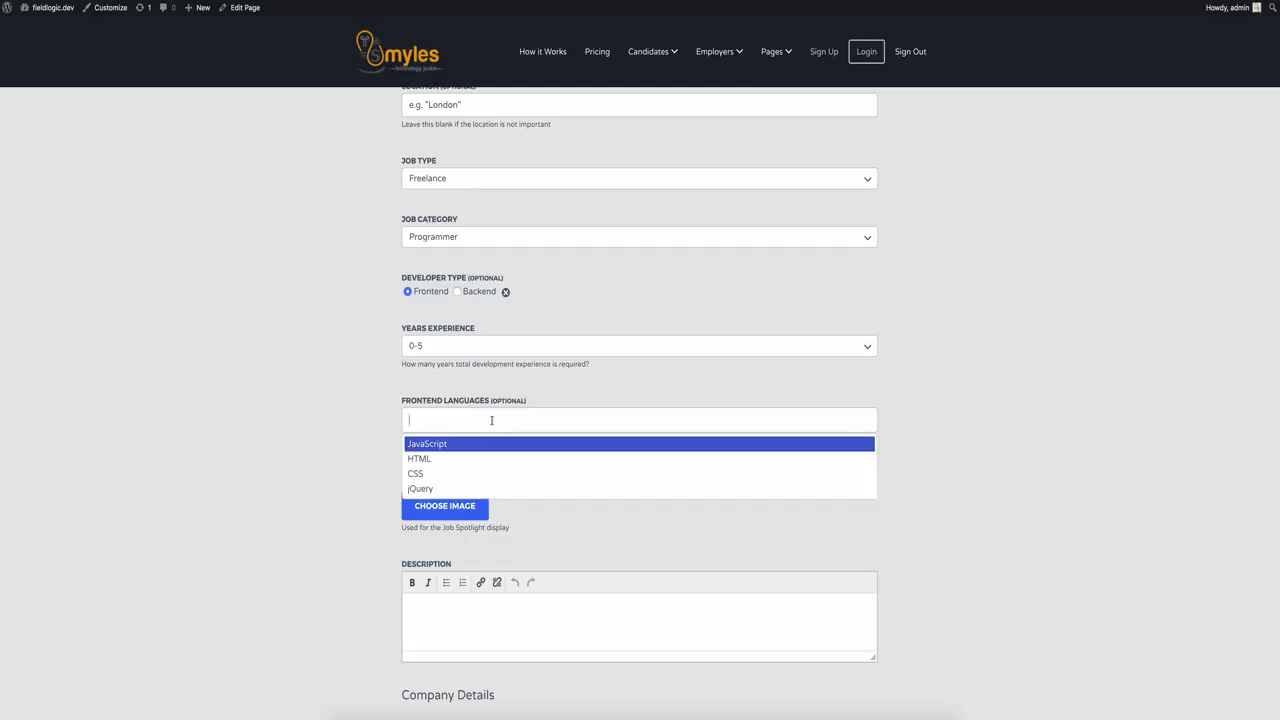
pyautogui.click(330, 329)
# Change the developer type to Backend, view the available backend languages, and clear the developer type selection
pyautogui.click(457, 292)
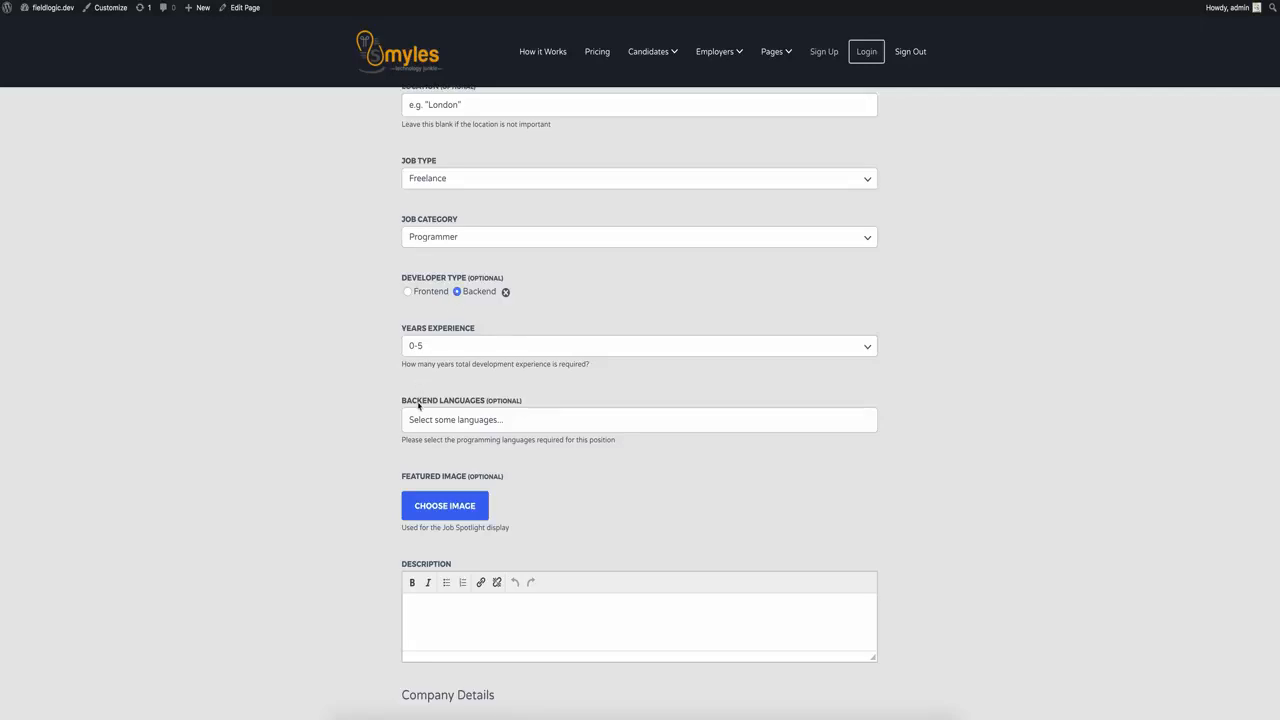
pyautogui.click(513, 414)
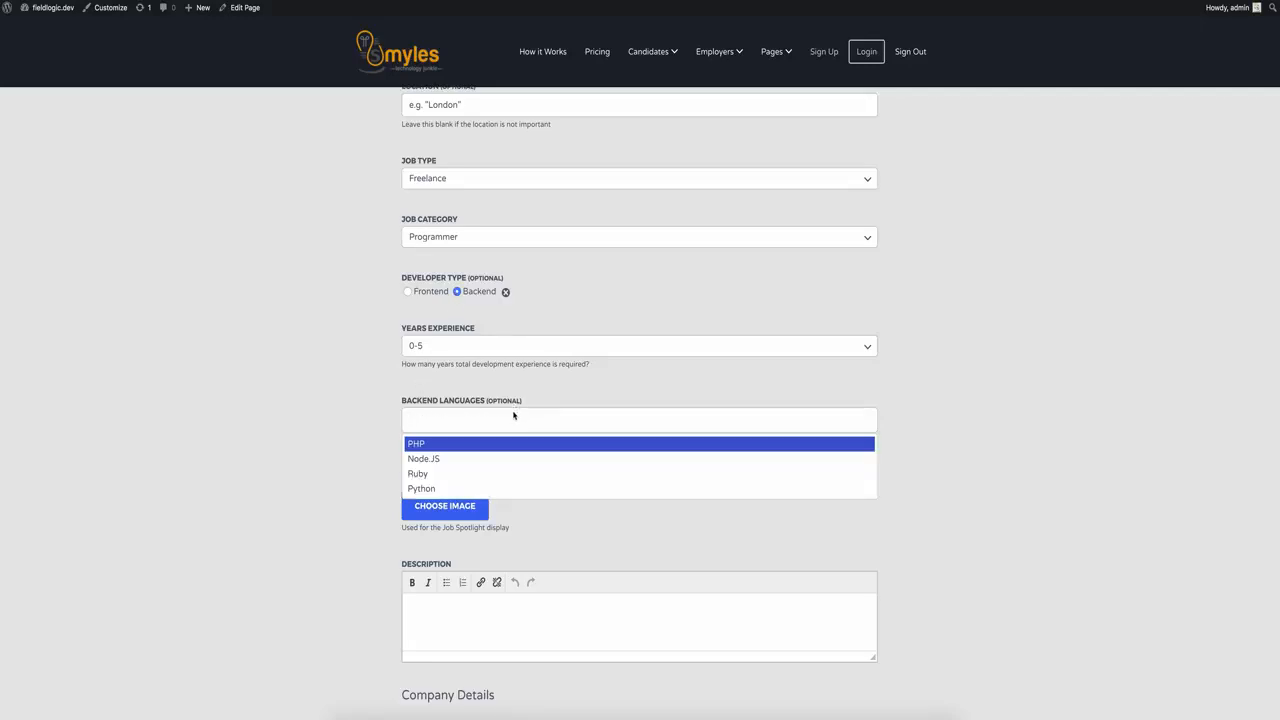
pyautogui.click(349, 371)
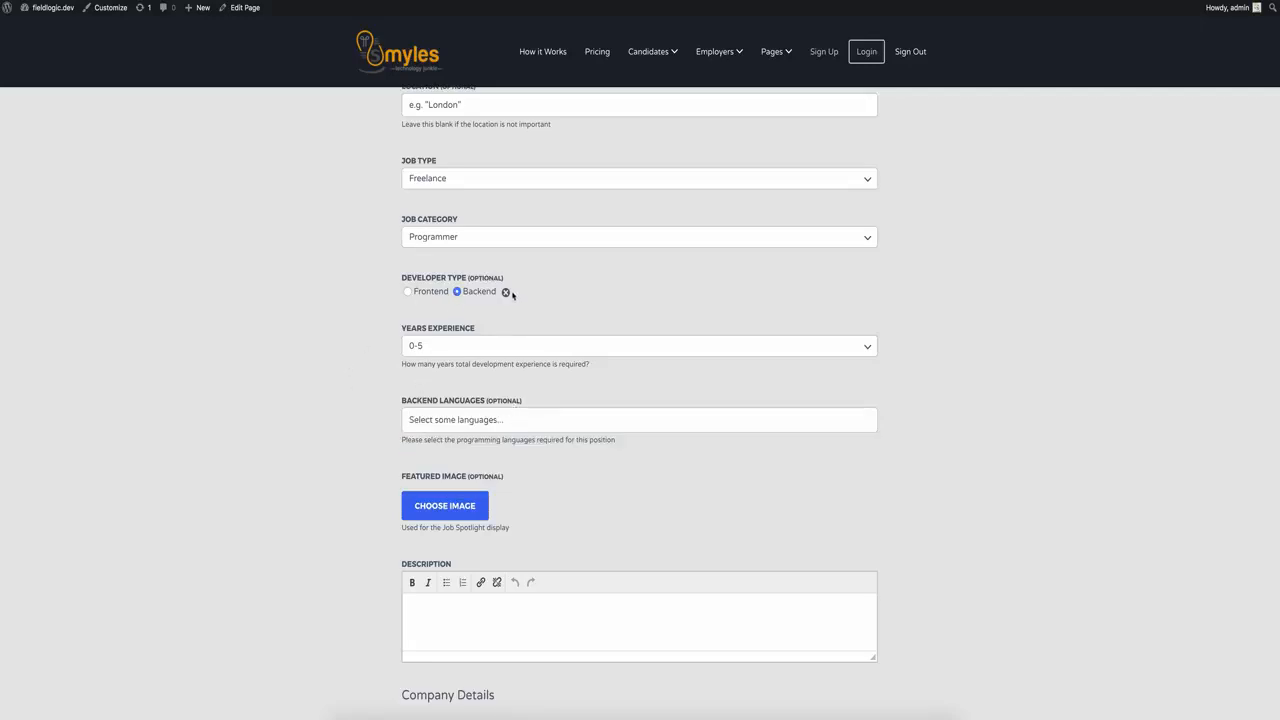
pyautogui.click(507, 293)
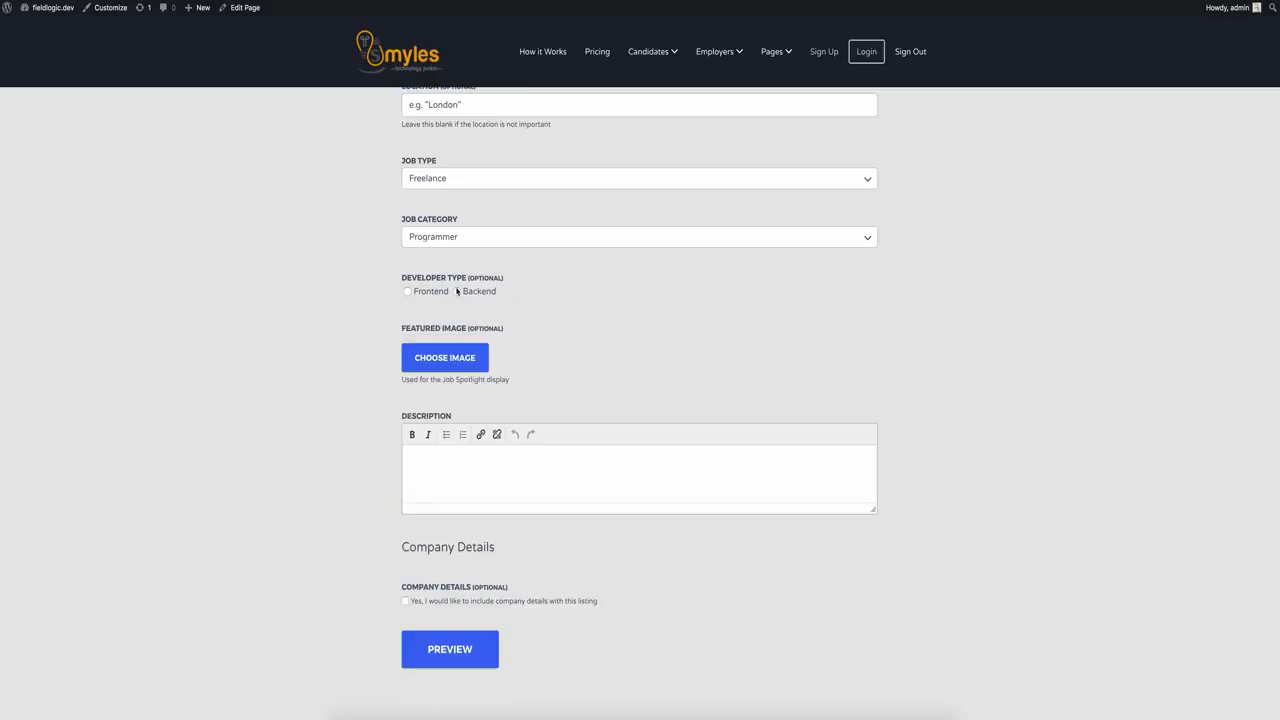
# Choose Backend as the developer type and keep 0-5 for the years of experience
pyautogui.click(457, 291)
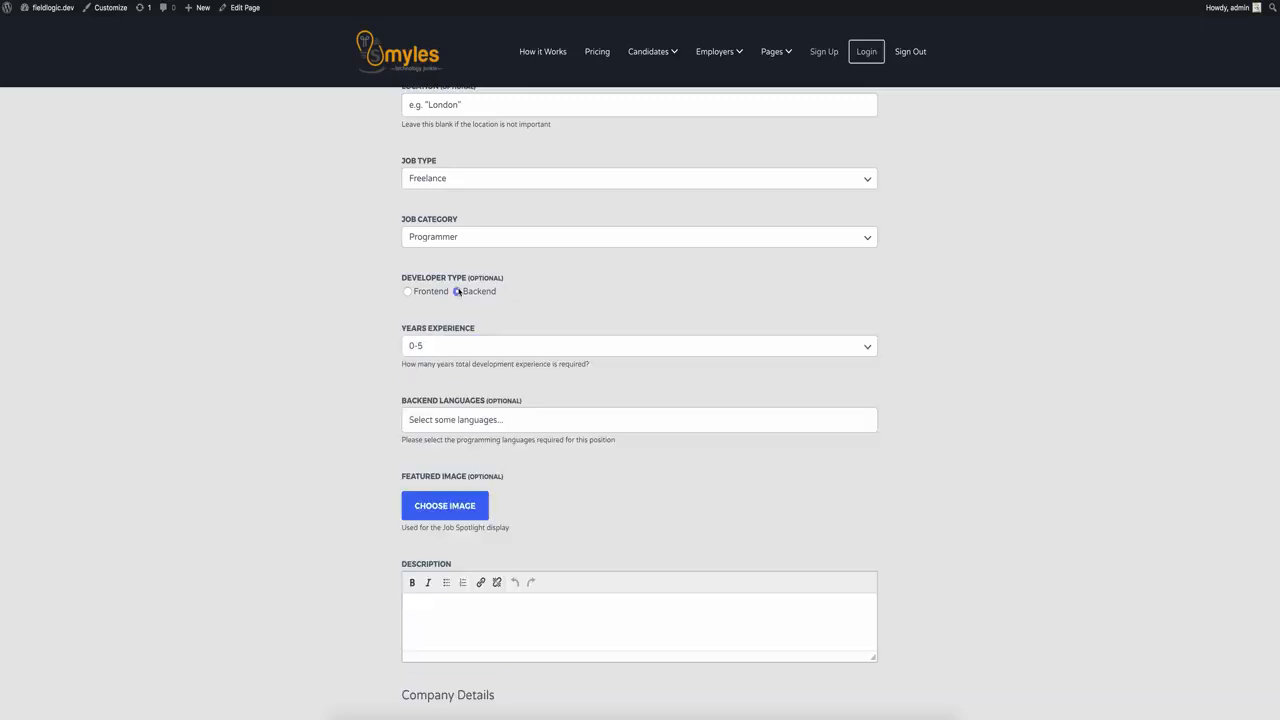
pyautogui.click(485, 345)
pyautogui.click(488, 346)
# Add Node.JS and PHP as backend languages and raise the required years of PHP experience
pyautogui.click(489, 428)
pyautogui.click(474, 460)
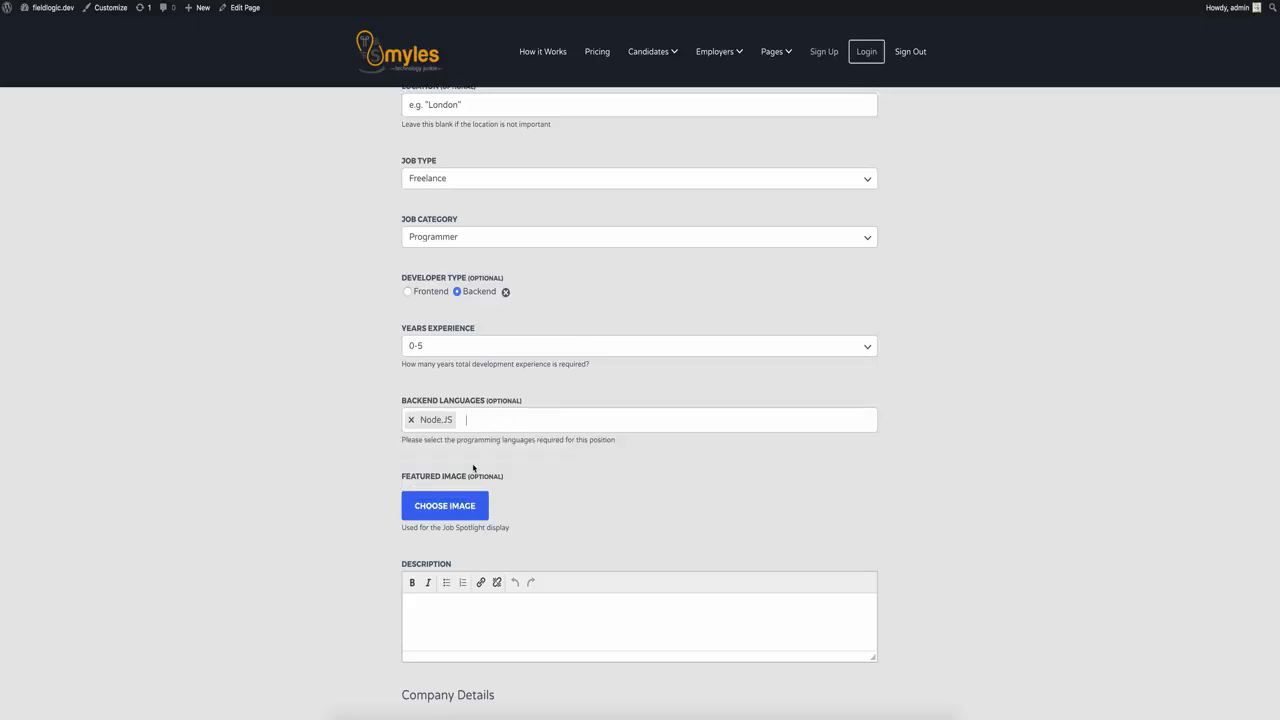
pyautogui.click(491, 426)
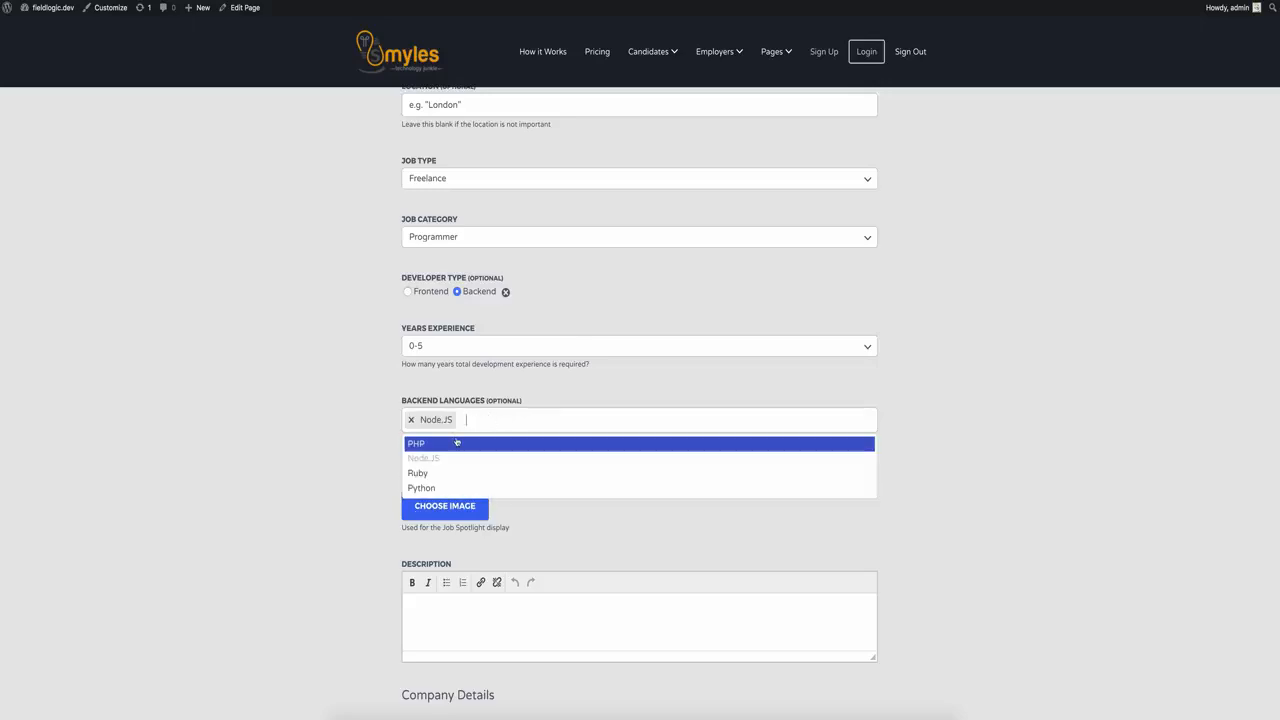
pyautogui.click(456, 442)
pyautogui.scroll(-1, 509, 435)
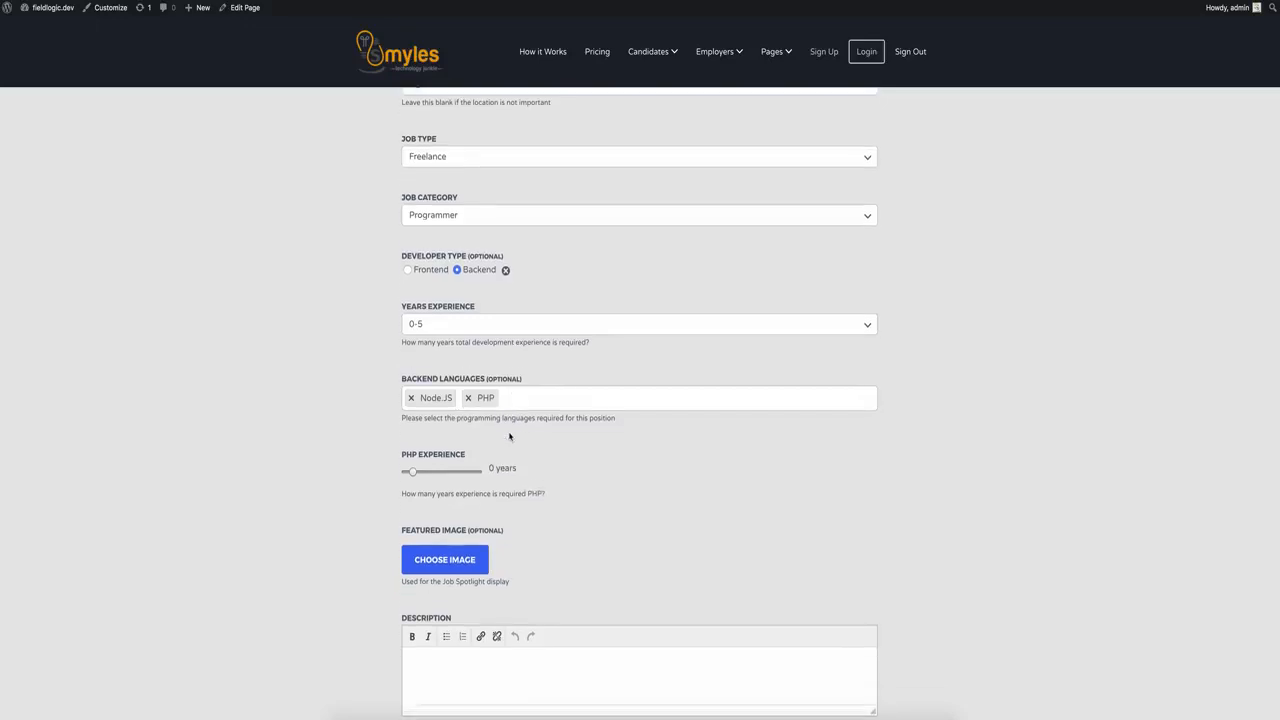
pyautogui.scroll(-1, 509, 435)
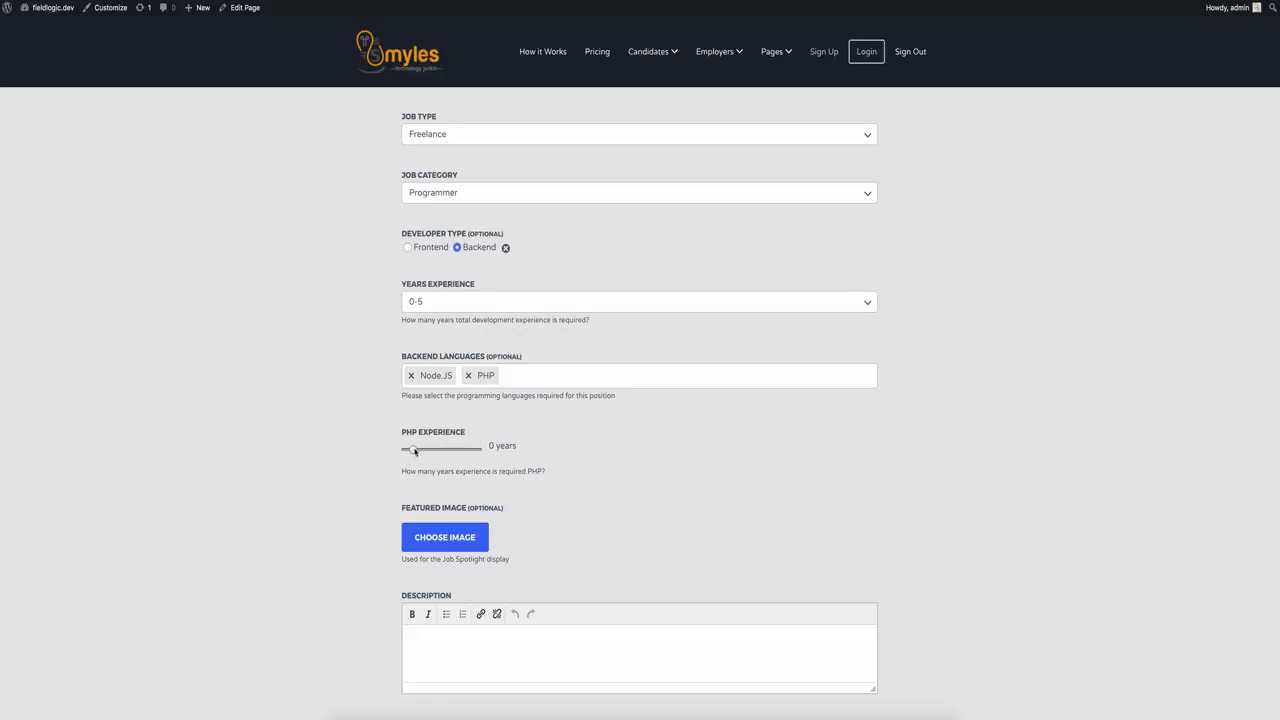
pyautogui.moveTo(413, 450); pyautogui.dragTo(447, 451)
# Remove PHP and Node.JS from the backend languages
pyautogui.click(467, 377)
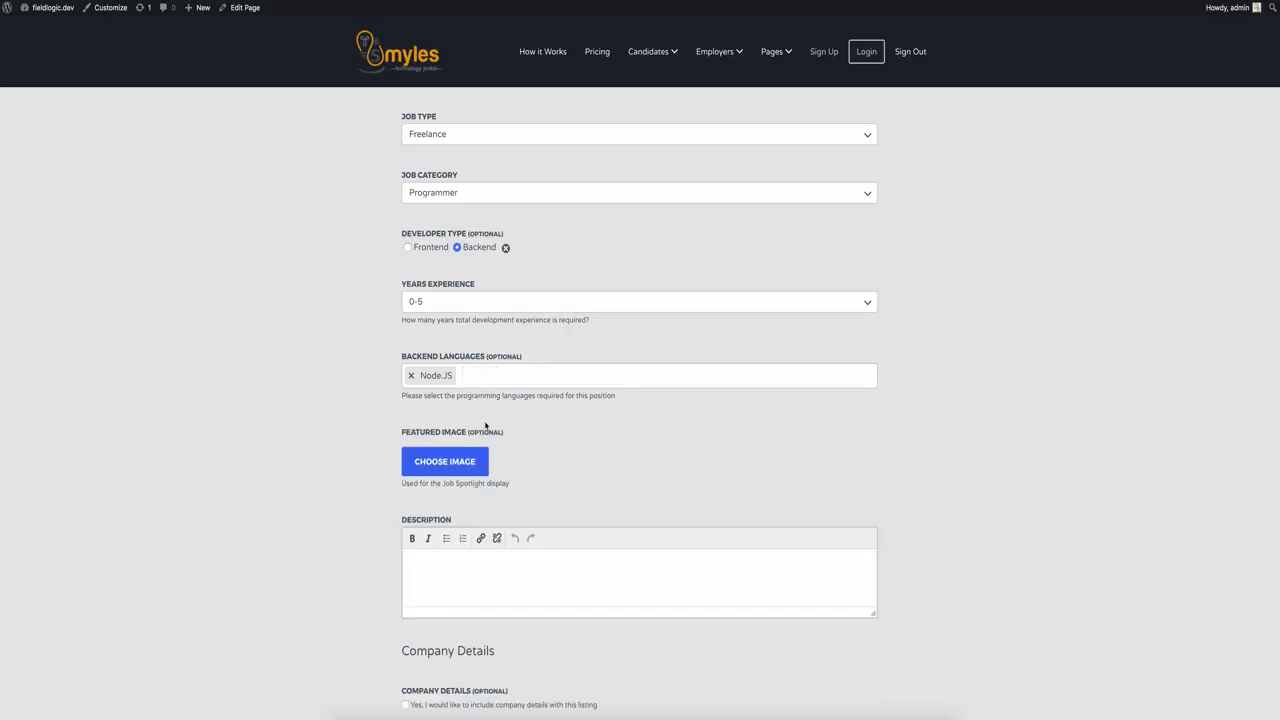
pyautogui.click(410, 375)
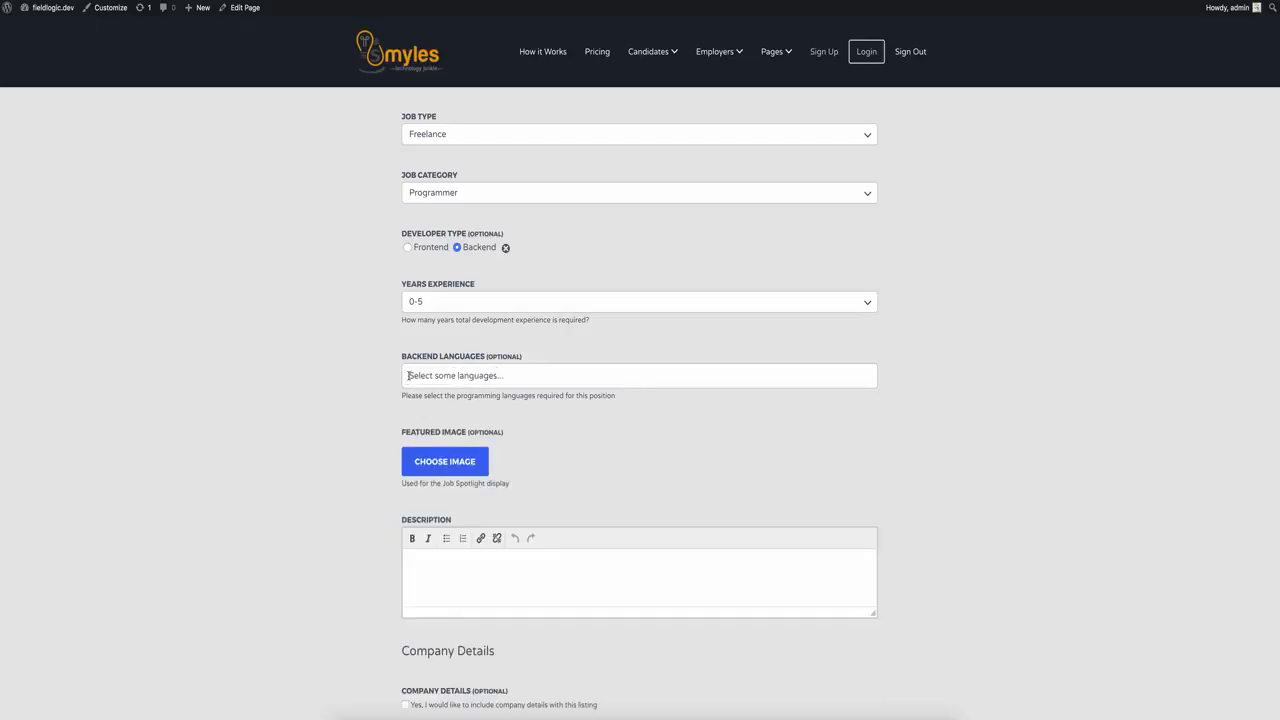
# Switch to the Job Conditional Fields admin page and open the Job Description Foul Words conditional group
pyautogui.scroll(-1, 397, 369)
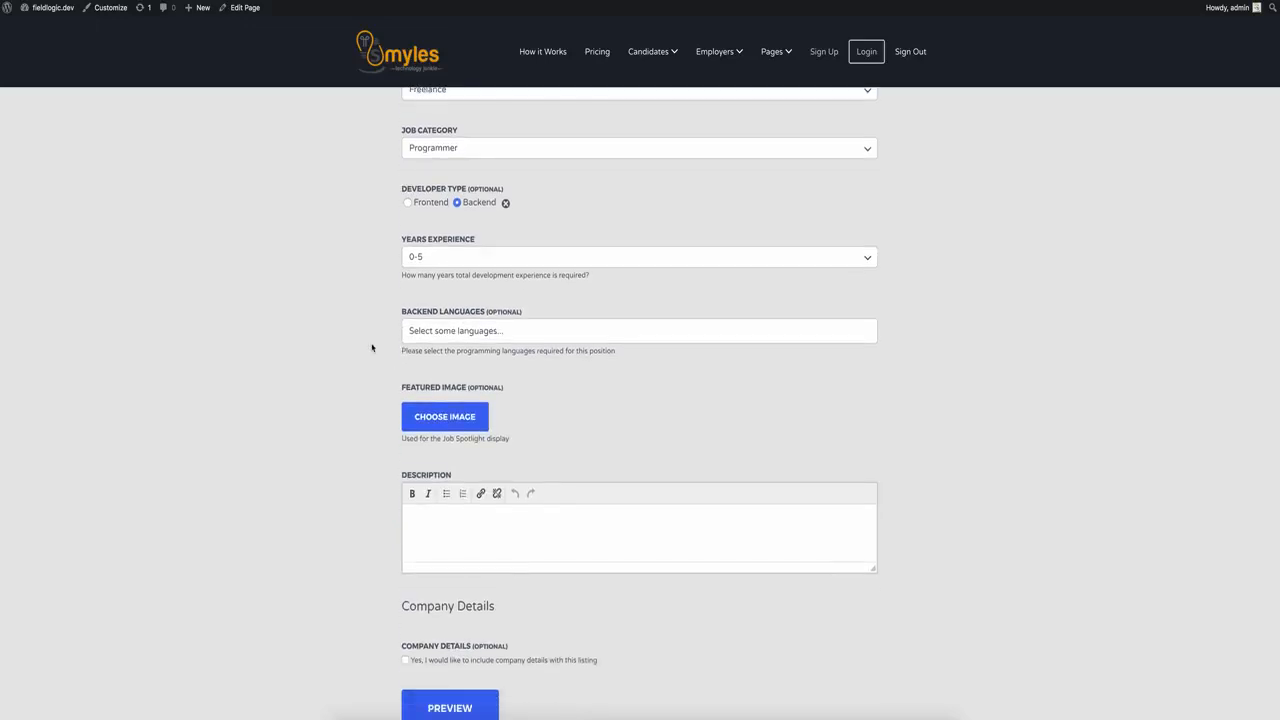
pyautogui.scroll(-3, 580, 399)
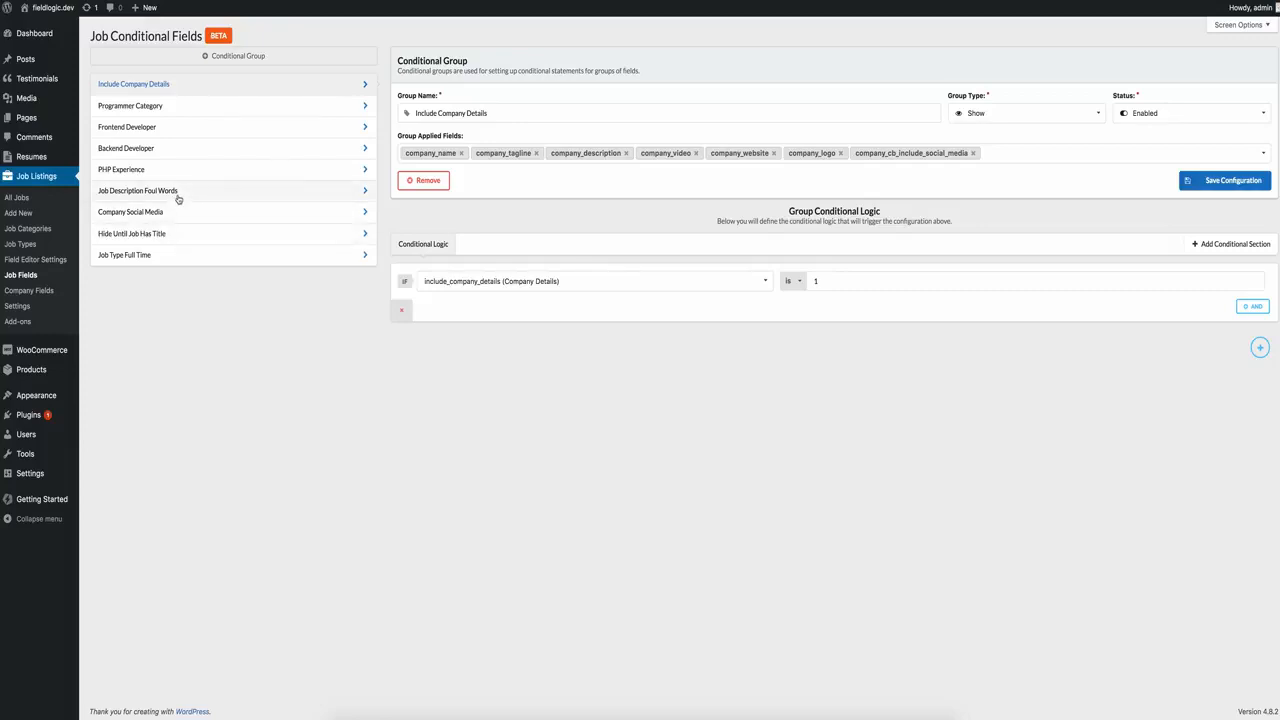
pyautogui.click(178, 198)
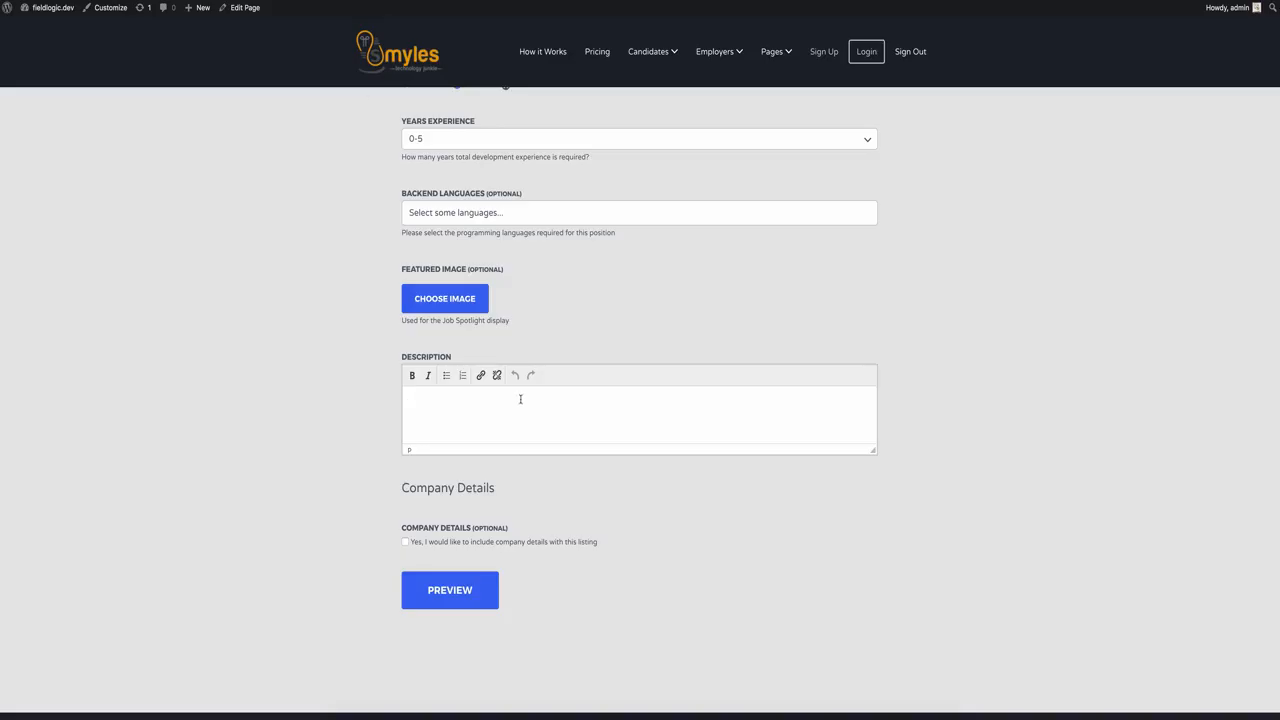
# Test the foul-language condition on the job form by entering "ass" in the description, and clear the text again
pyautogui.write('ass')
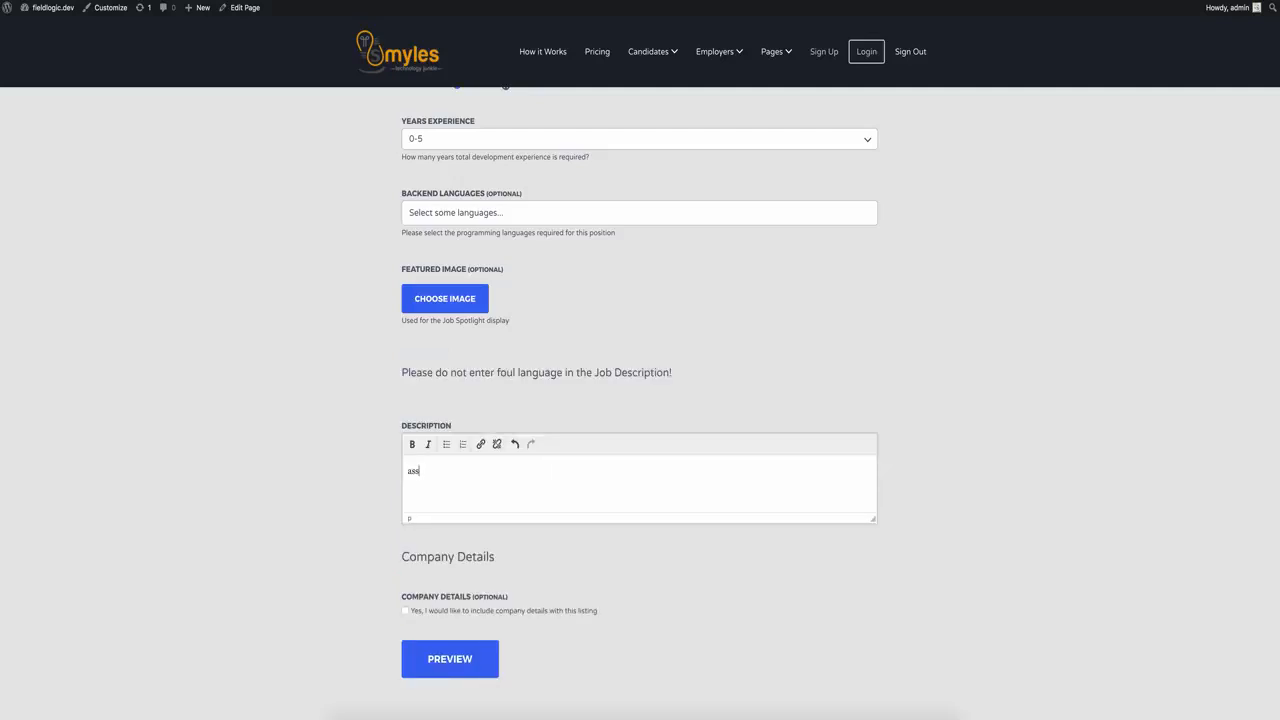
pyautogui.moveTo(714, 366); pyautogui.dragTo(392, 374)
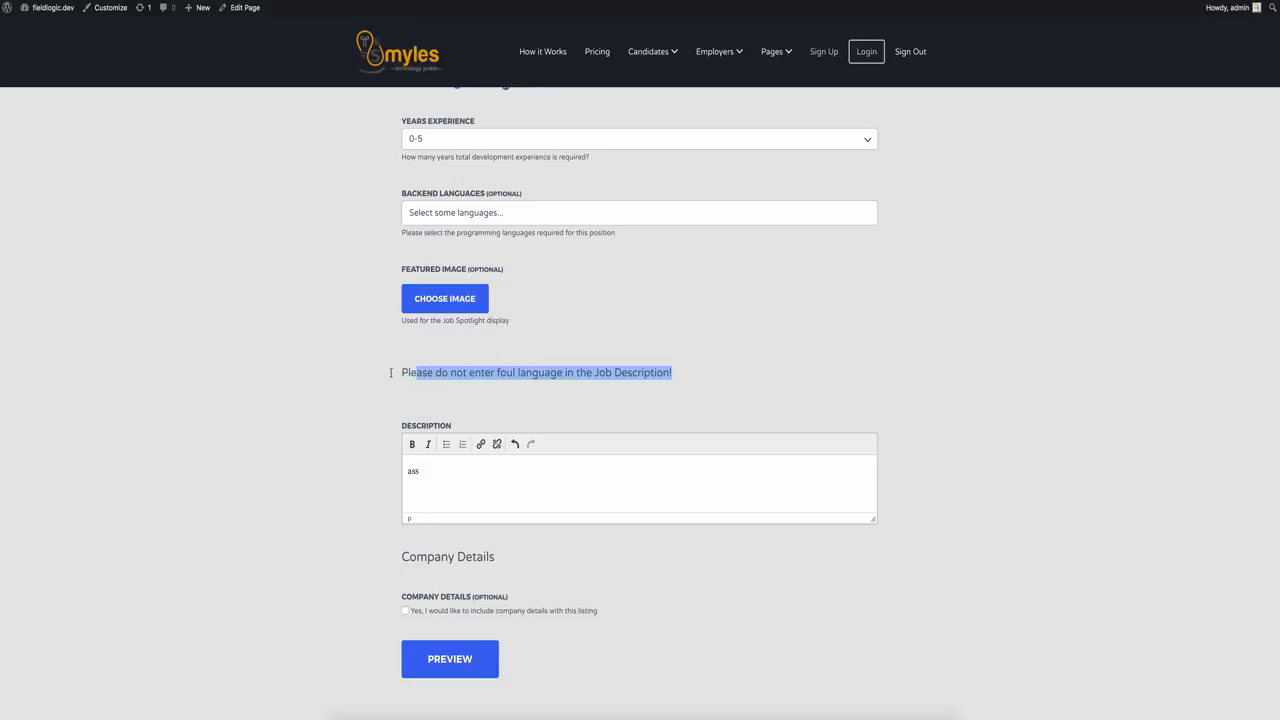
pyautogui.click(560, 370)
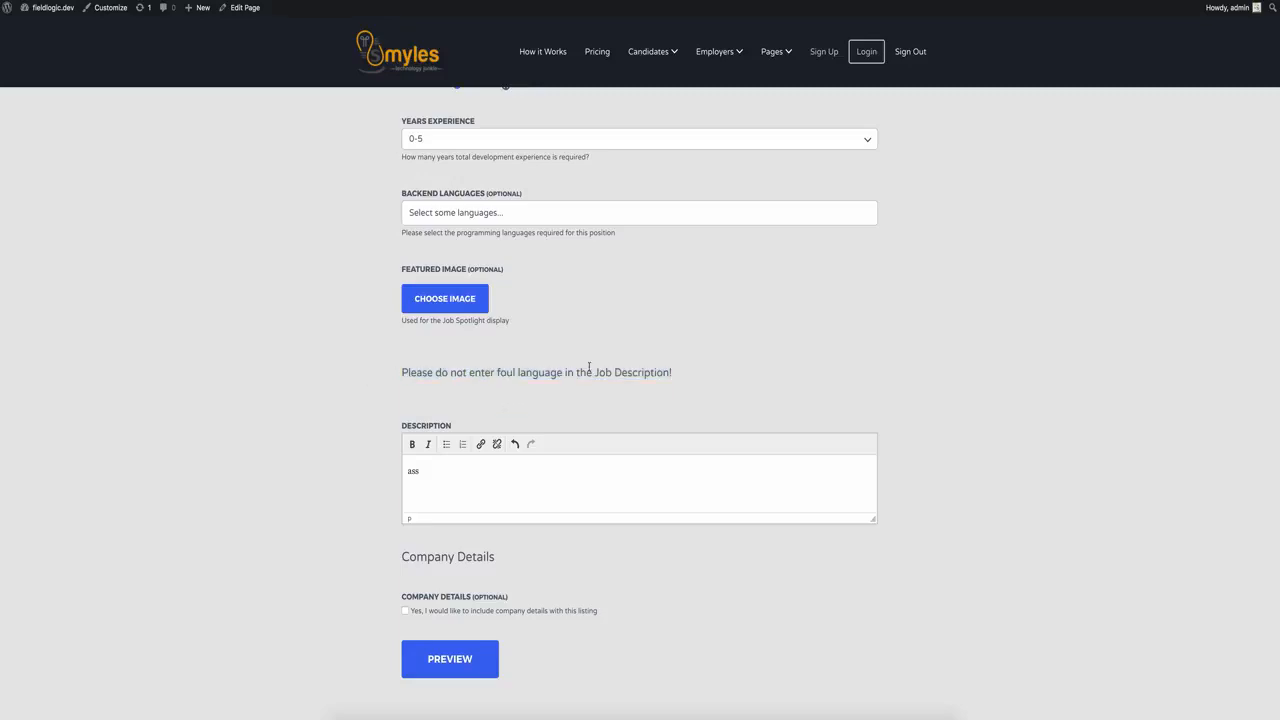
pyautogui.doubleClick(442, 495)
pyautogui.press('BackSpace')
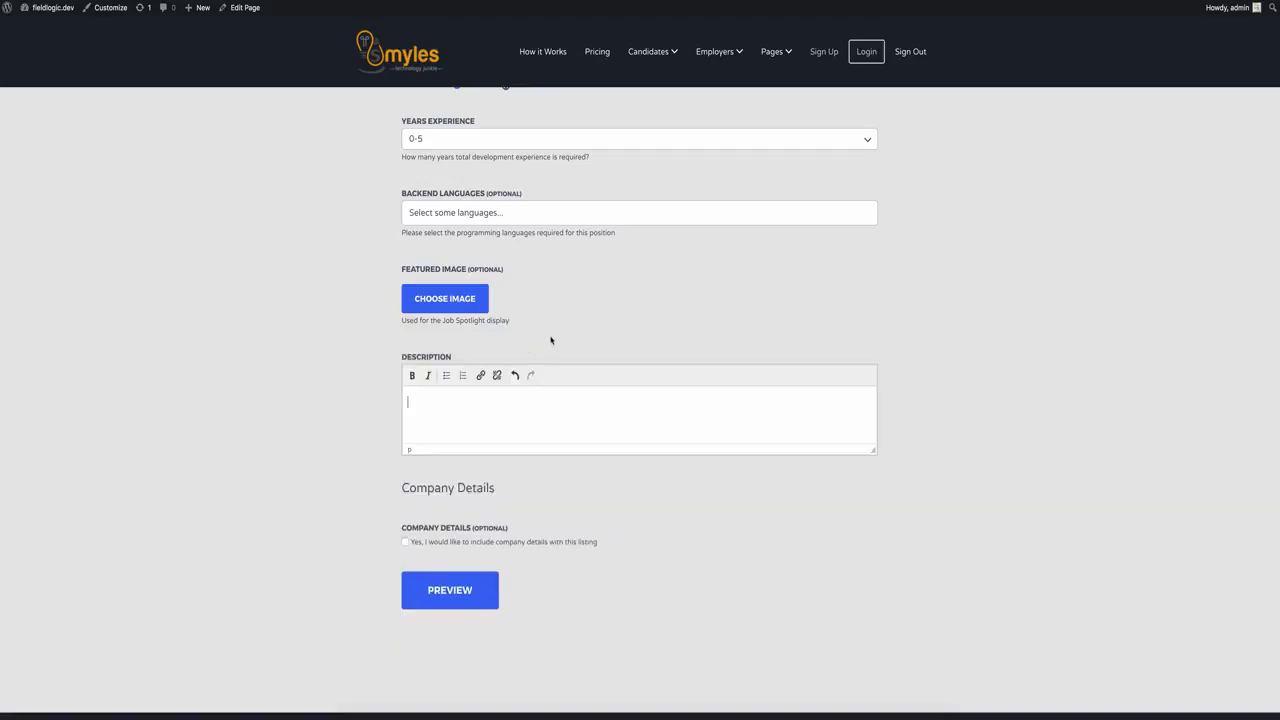
# Choose to include company details with the listing on the job form and review the company fields
pyautogui.click(406, 543)
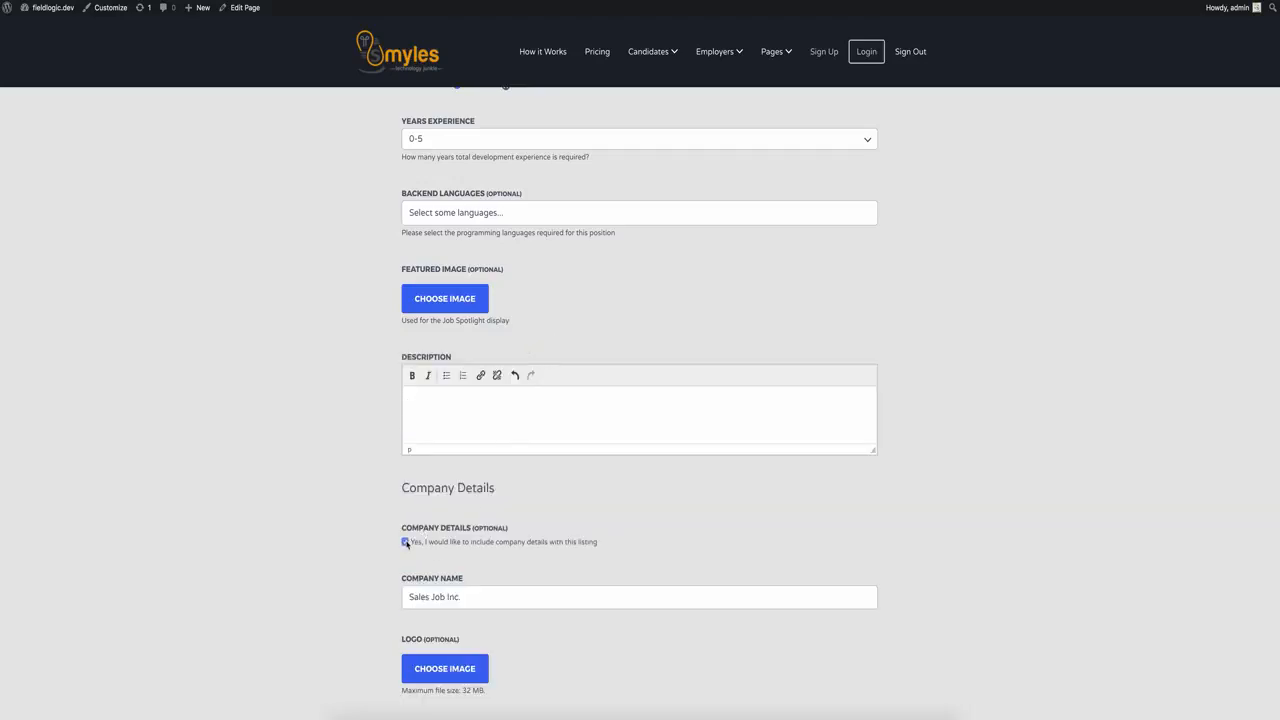
pyautogui.scroll(-3, 460, 473)
pyautogui.scroll(-3, 535, 303)
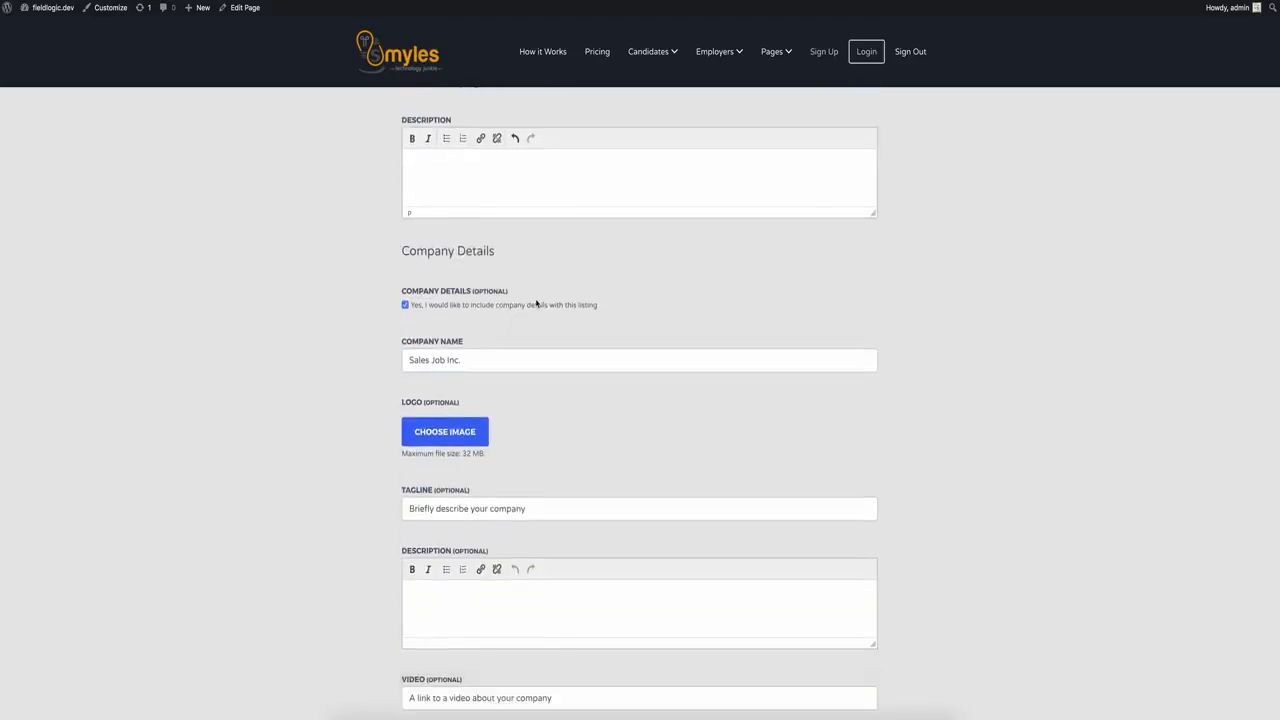
pyautogui.scroll(-2, 536, 303)
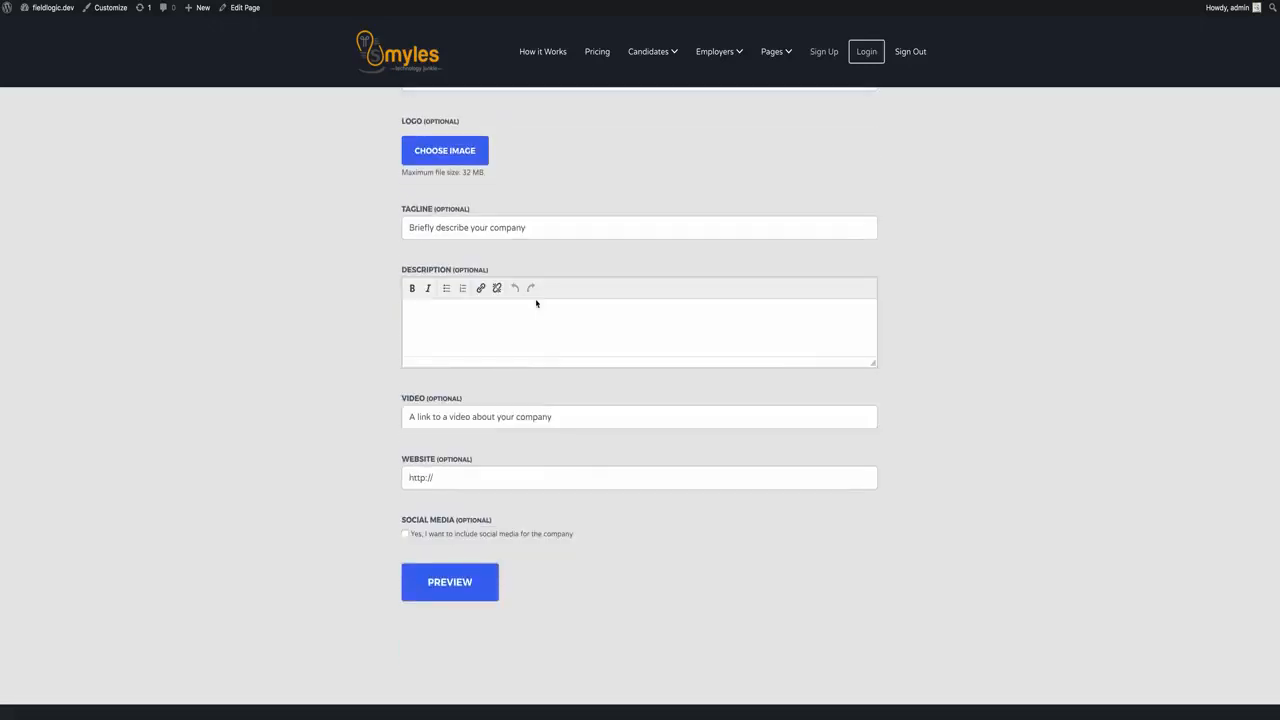
# Test the company's social media option by enabling and disabling it, and exclude the company details from the listing
pyautogui.click(404, 534)
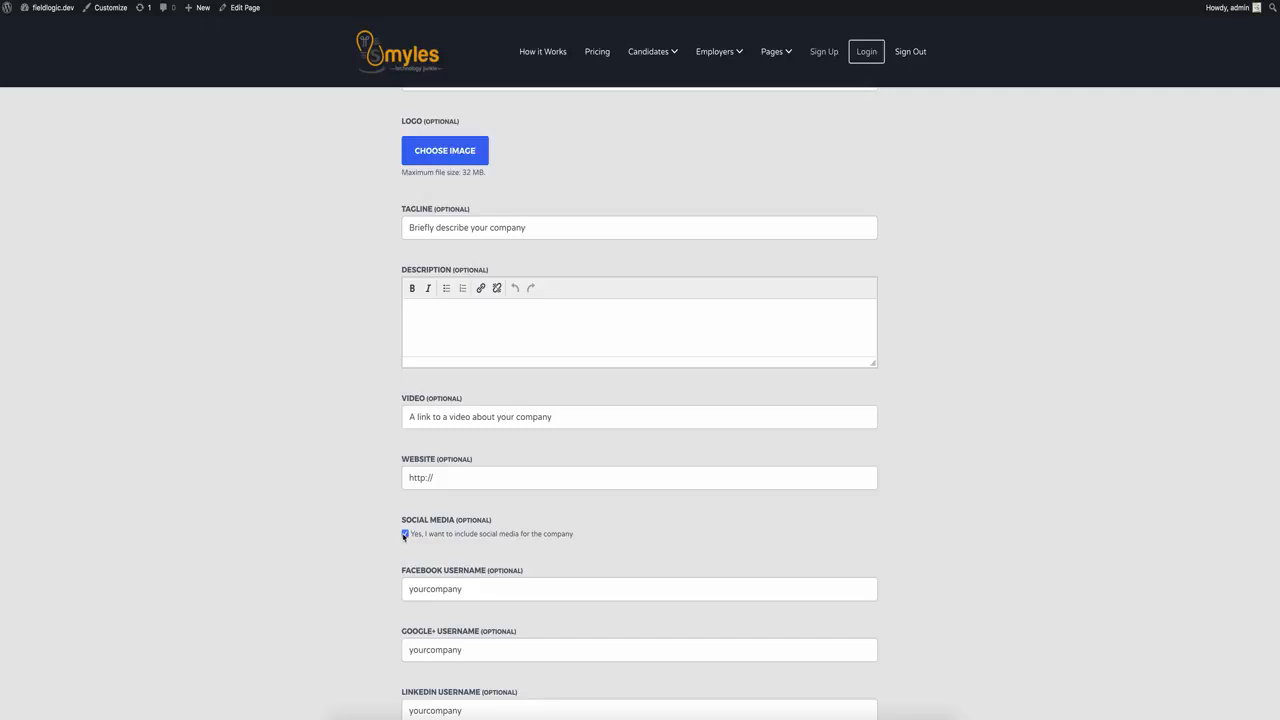
pyautogui.click(405, 534)
pyautogui.scroll(5, 437, 460)
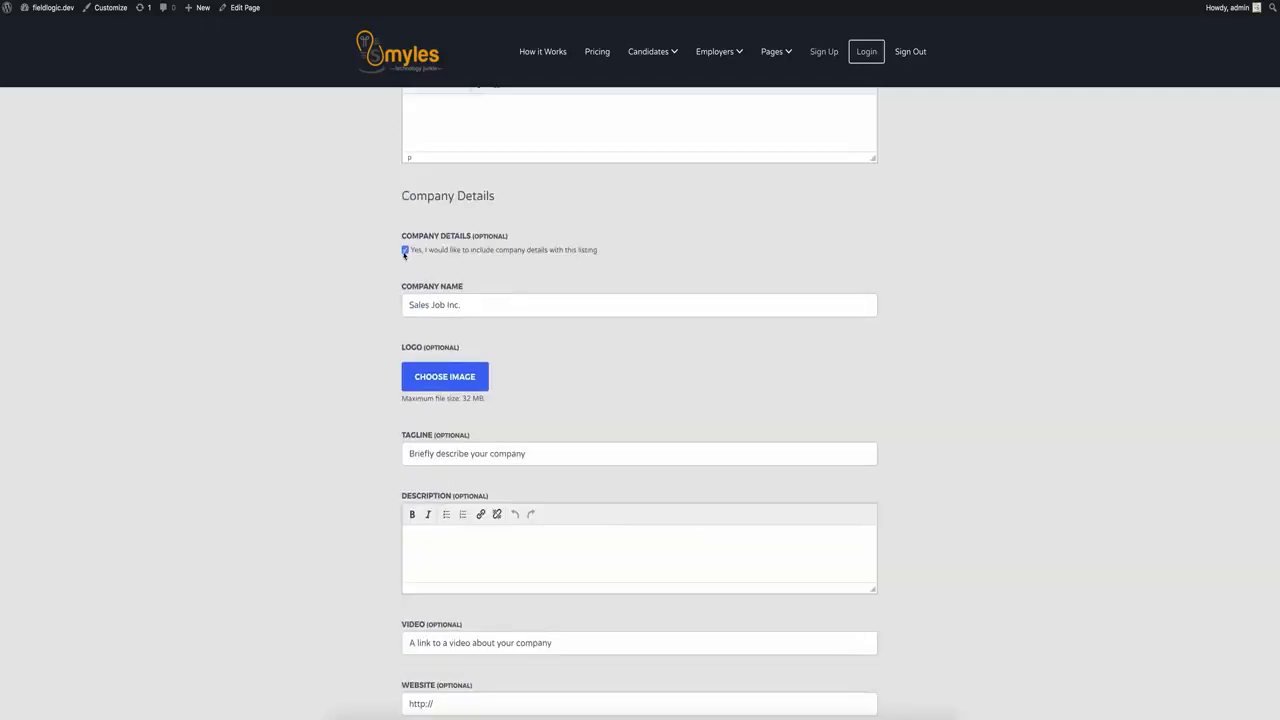
pyautogui.click(405, 250)
pyautogui.scroll(4, 417, 278)
pyautogui.scroll(4, 417, 278)
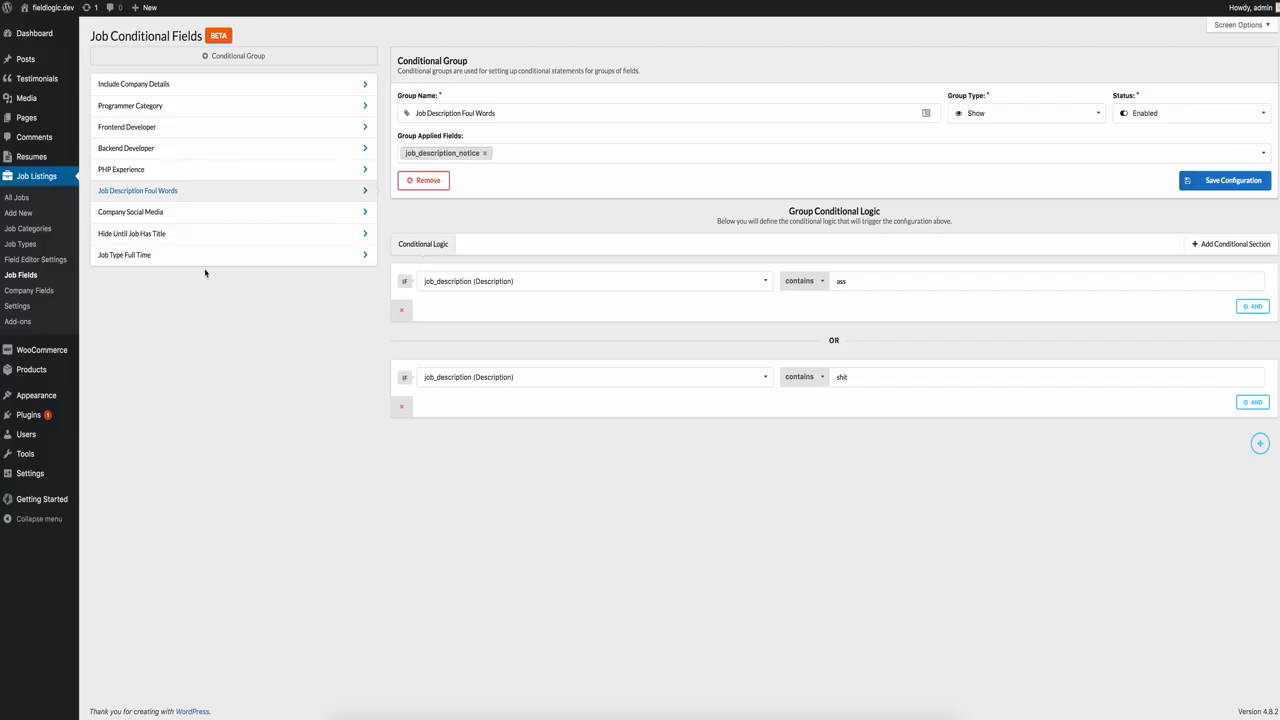
# On the Job Conditional Fields admin page, remove the Job Type Full Time and Hide Until Job Has Title conditional groups
pyautogui.click(208, 258)
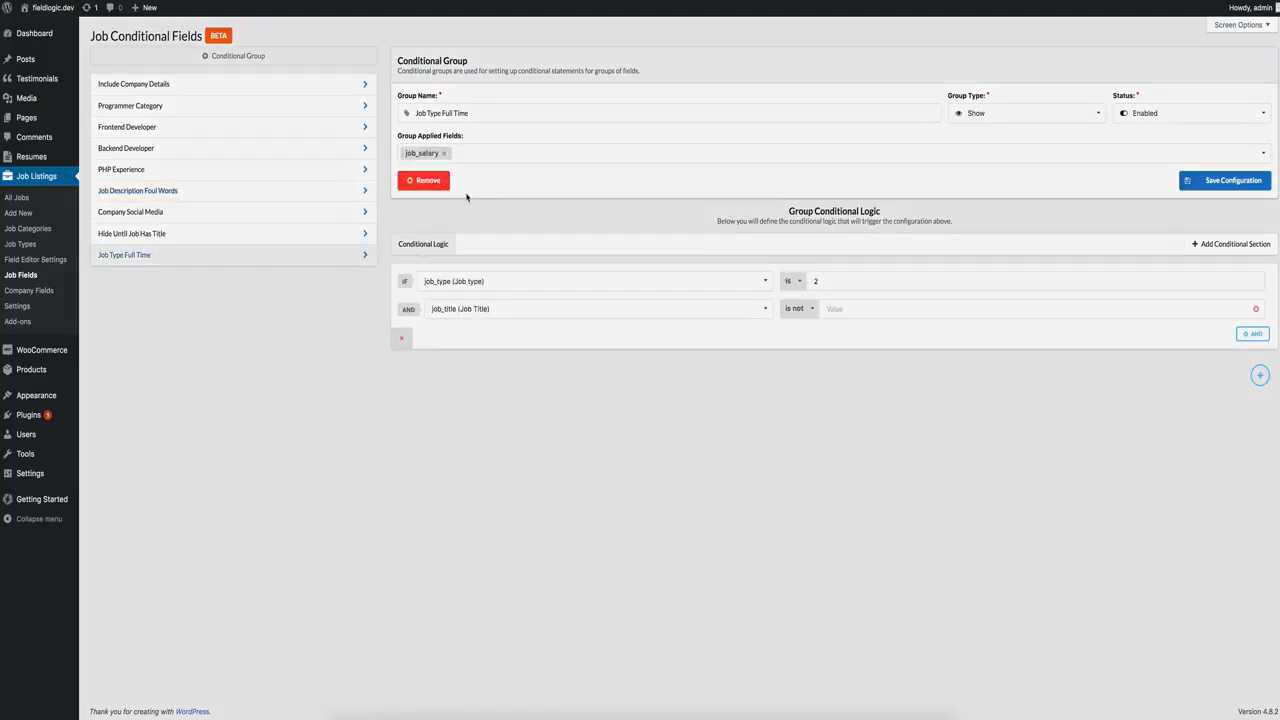
pyautogui.click(426, 181)
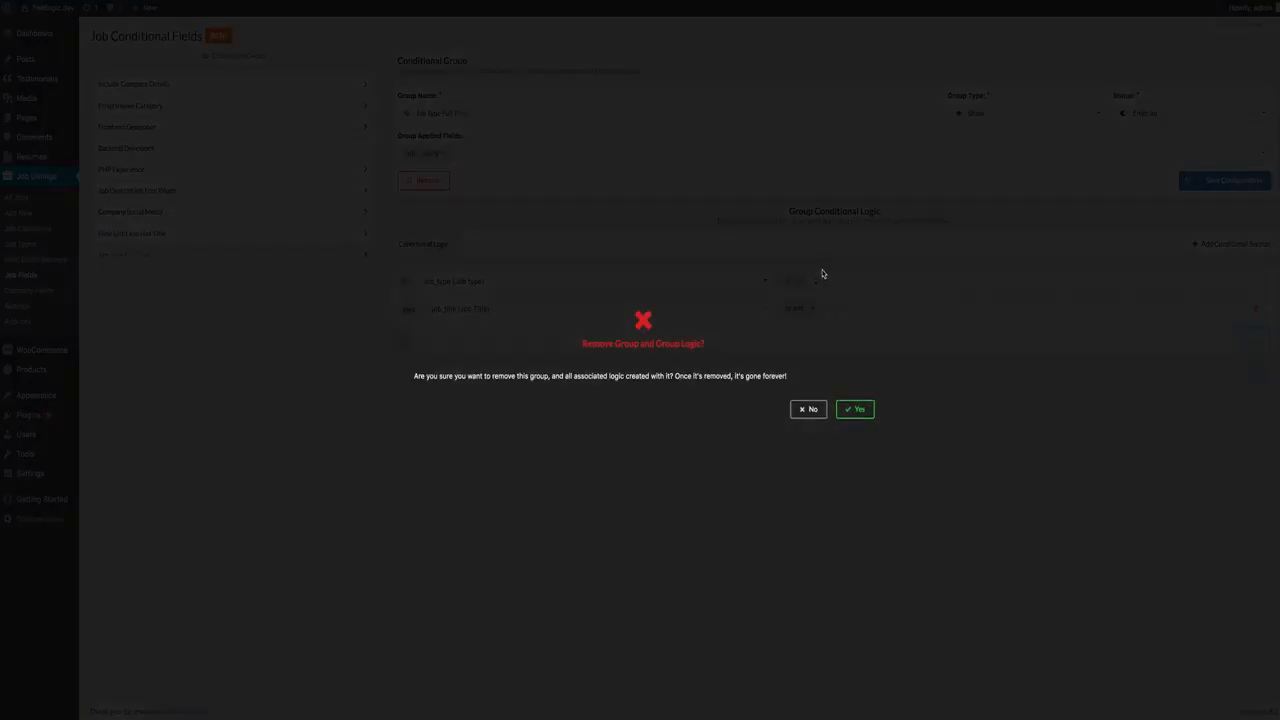
pyautogui.click(846, 406)
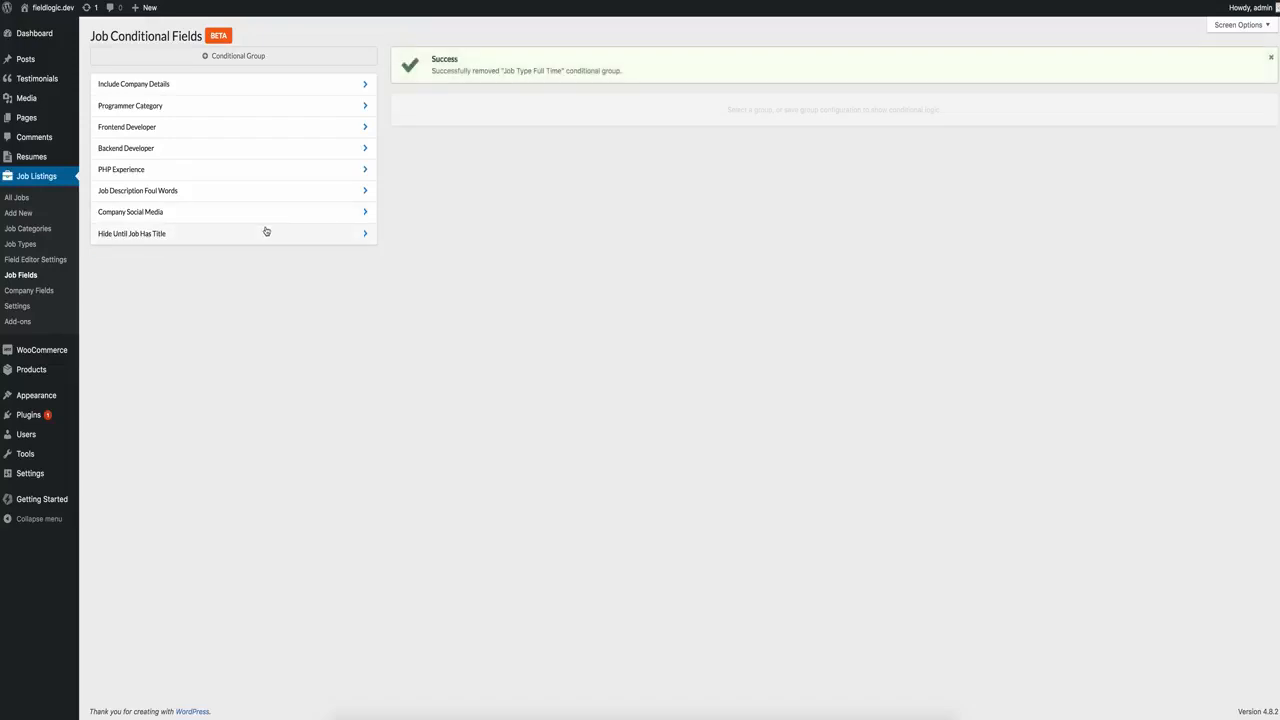
pyautogui.click(266, 231)
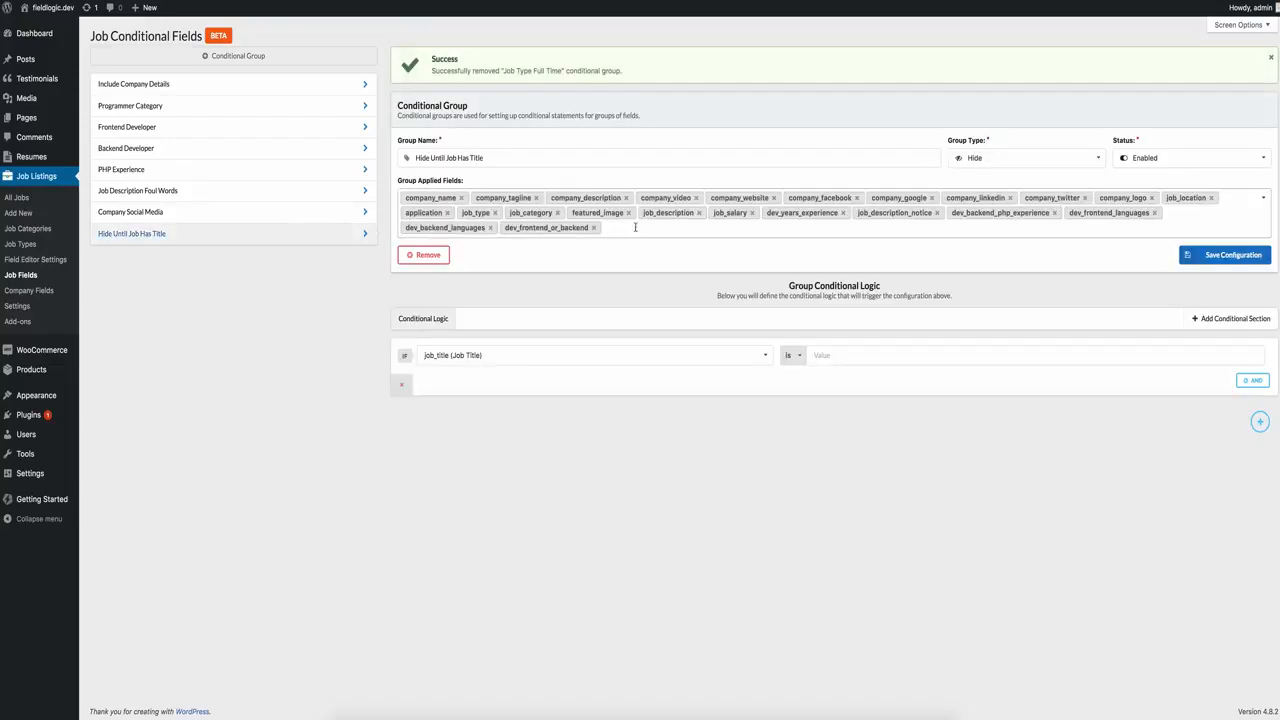
pyautogui.click(423, 254)
pyautogui.click(855, 410)
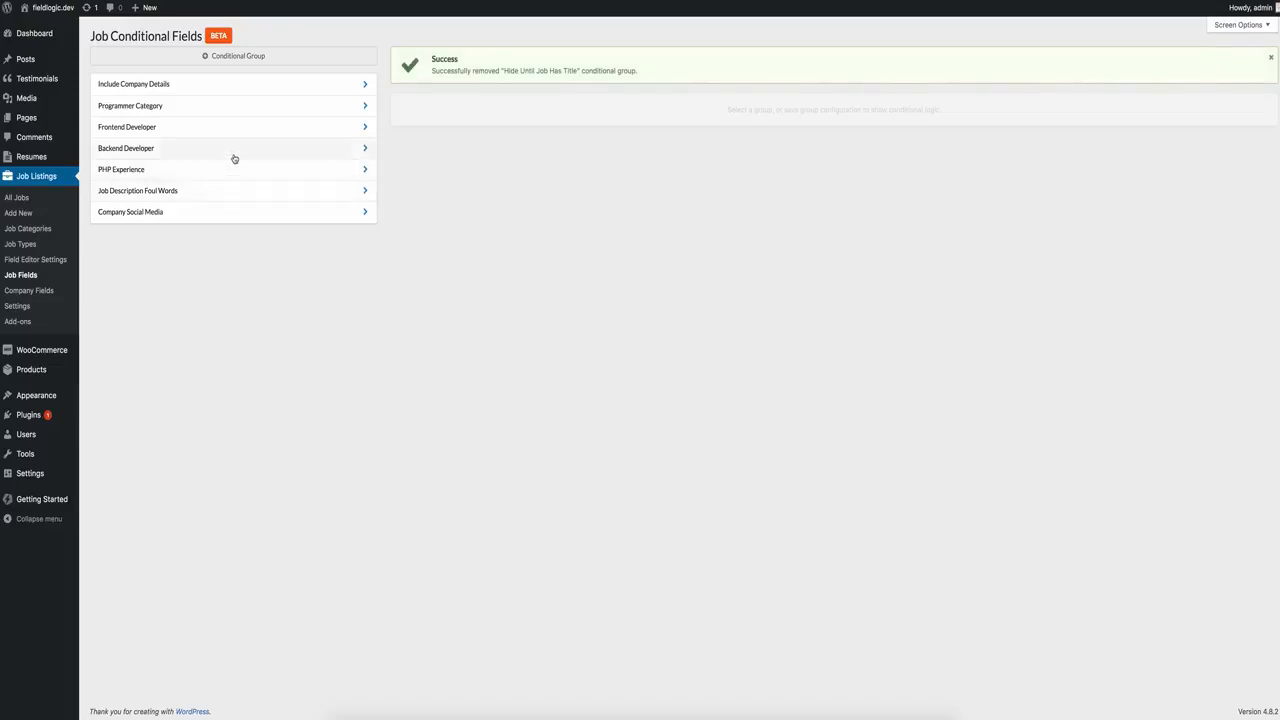
# Remove the Backend Developer and PHP Experience conditional groups together with their logic
pyautogui.click(240, 150)
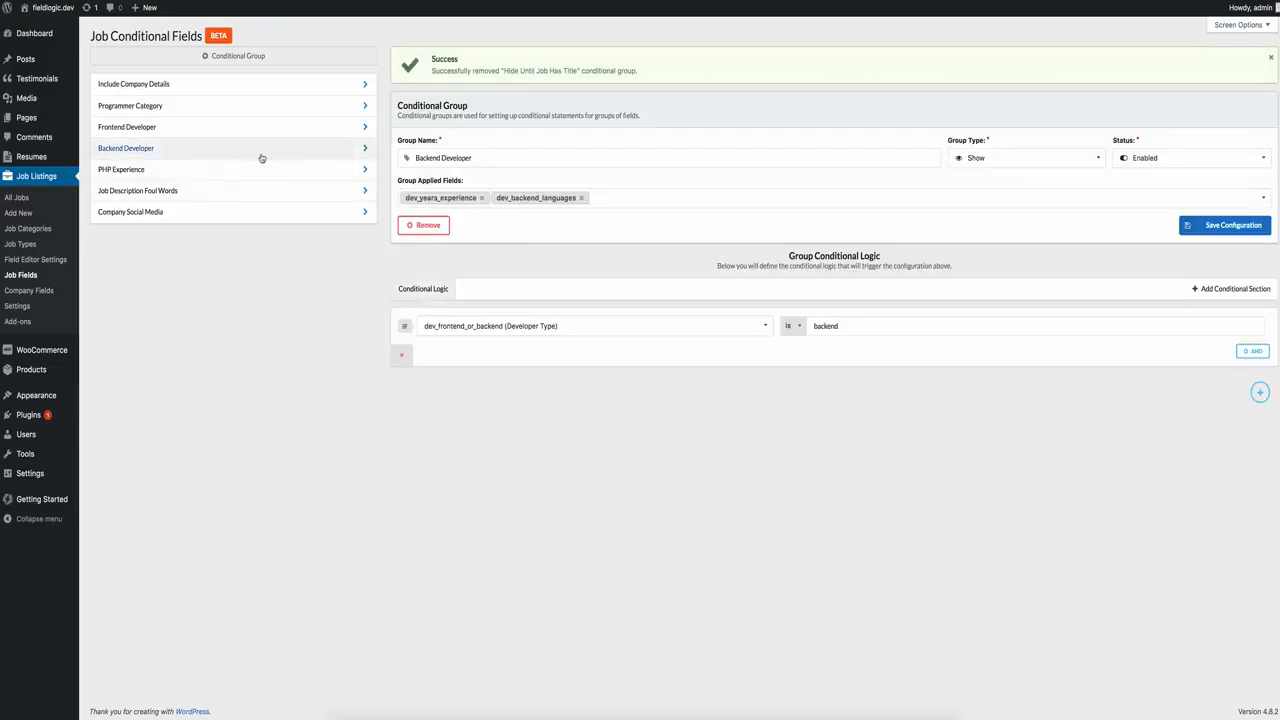
pyautogui.click(423, 226)
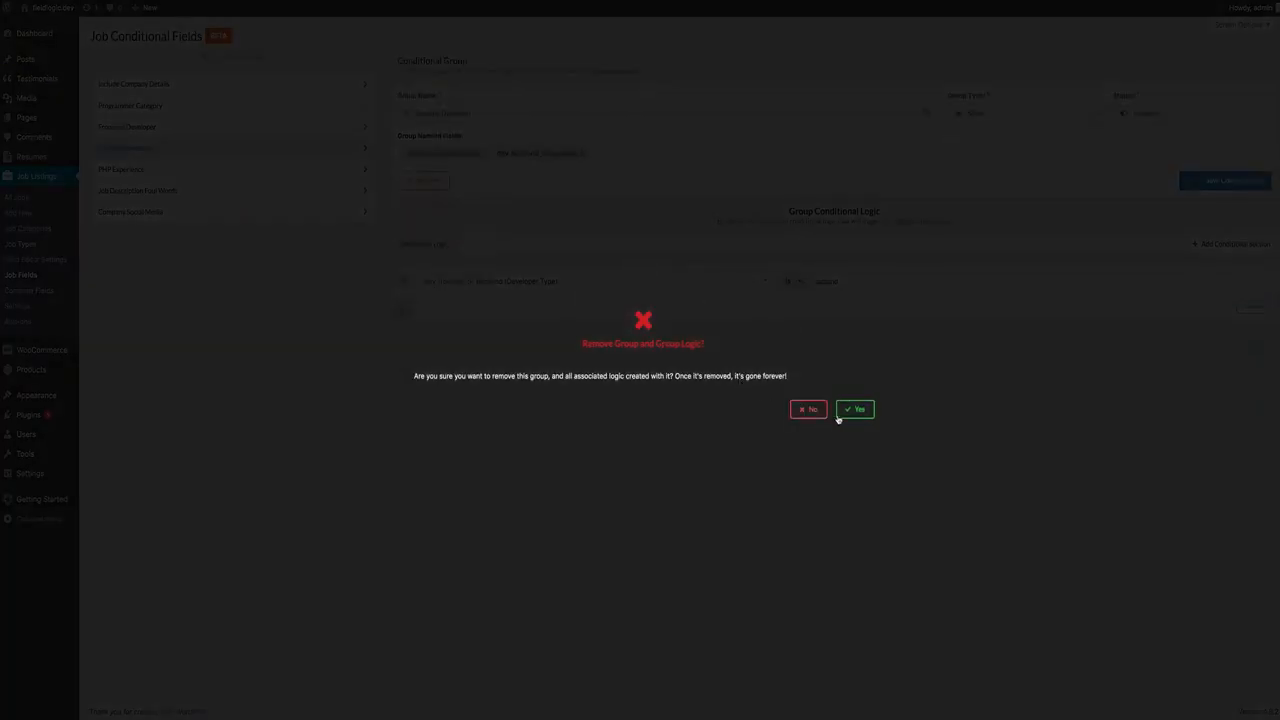
pyautogui.click(864, 415)
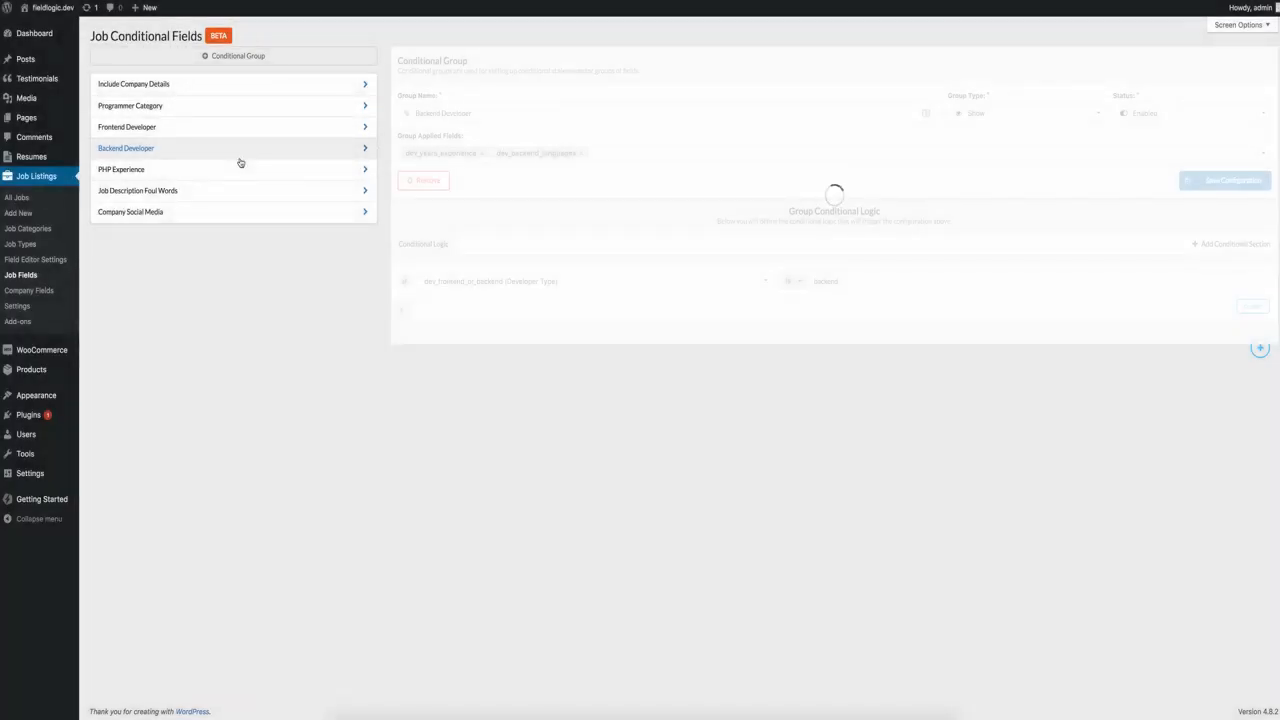
pyautogui.click(240, 145)
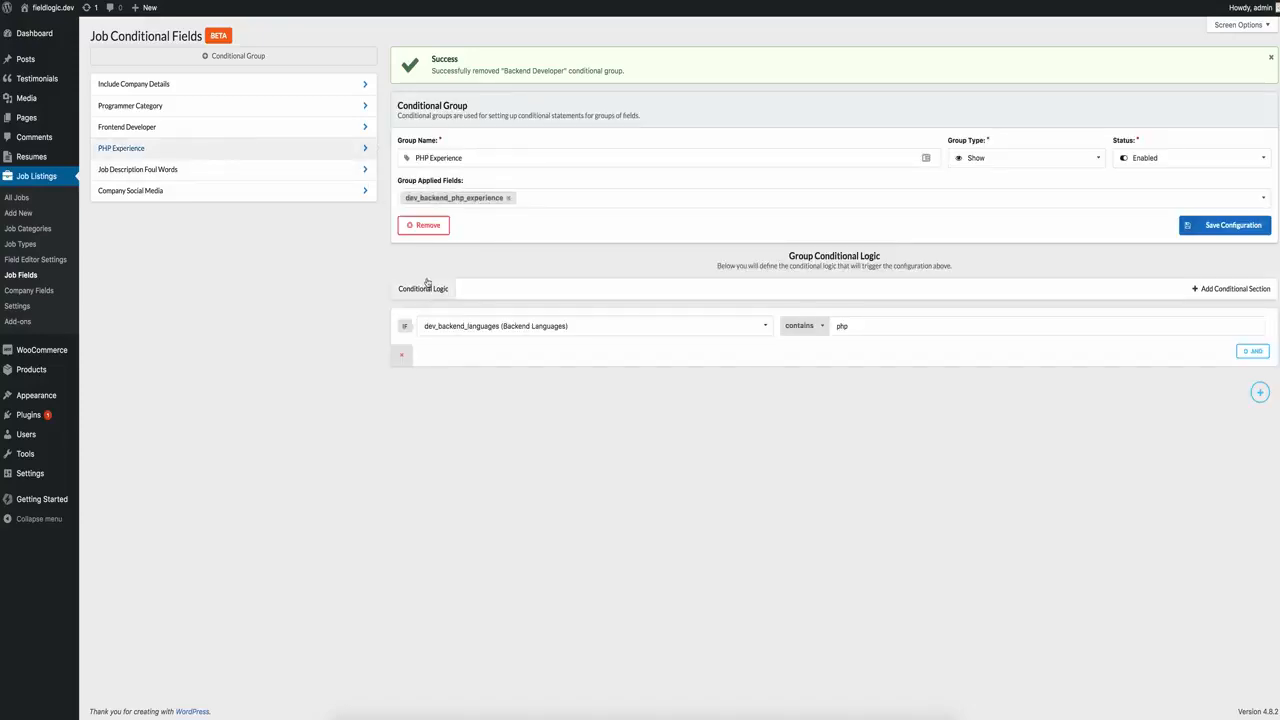
pyautogui.click(432, 228)
pyautogui.click(857, 409)
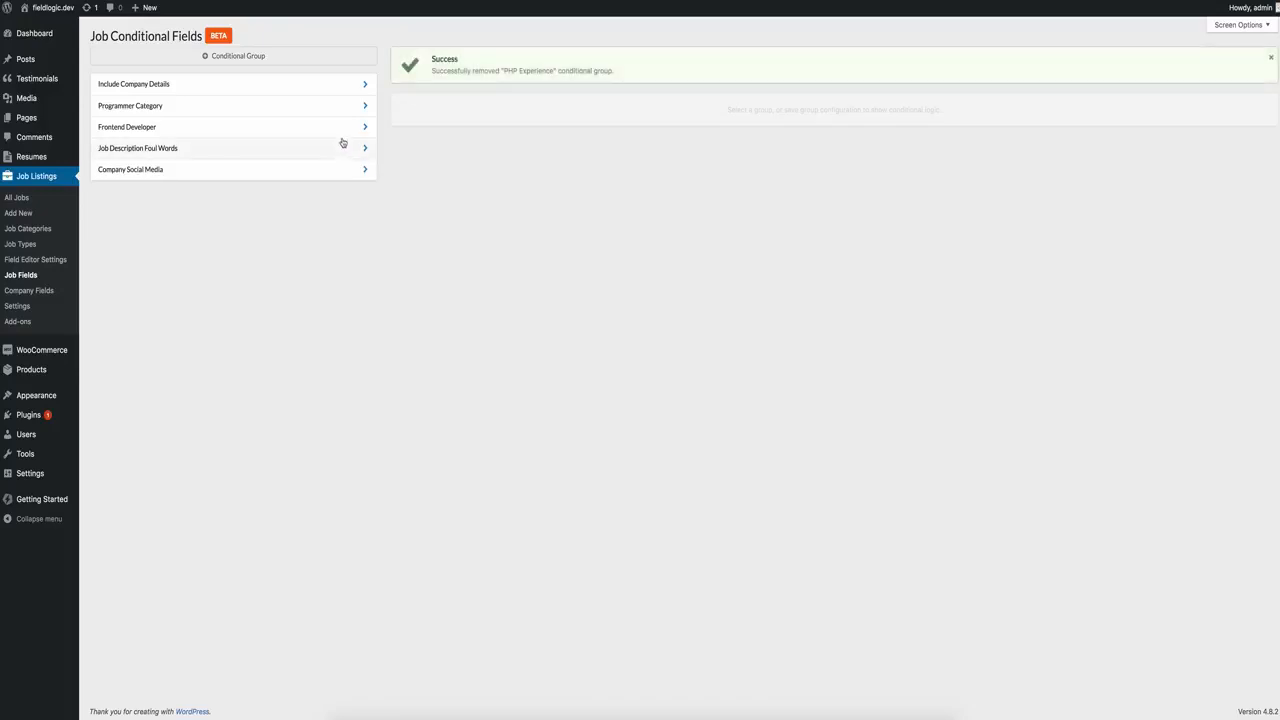
# Remove the Frontend Developer and Job Description Foul Words conditional groups together with their logic
pyautogui.click(340, 133)
pyautogui.click(438, 225)
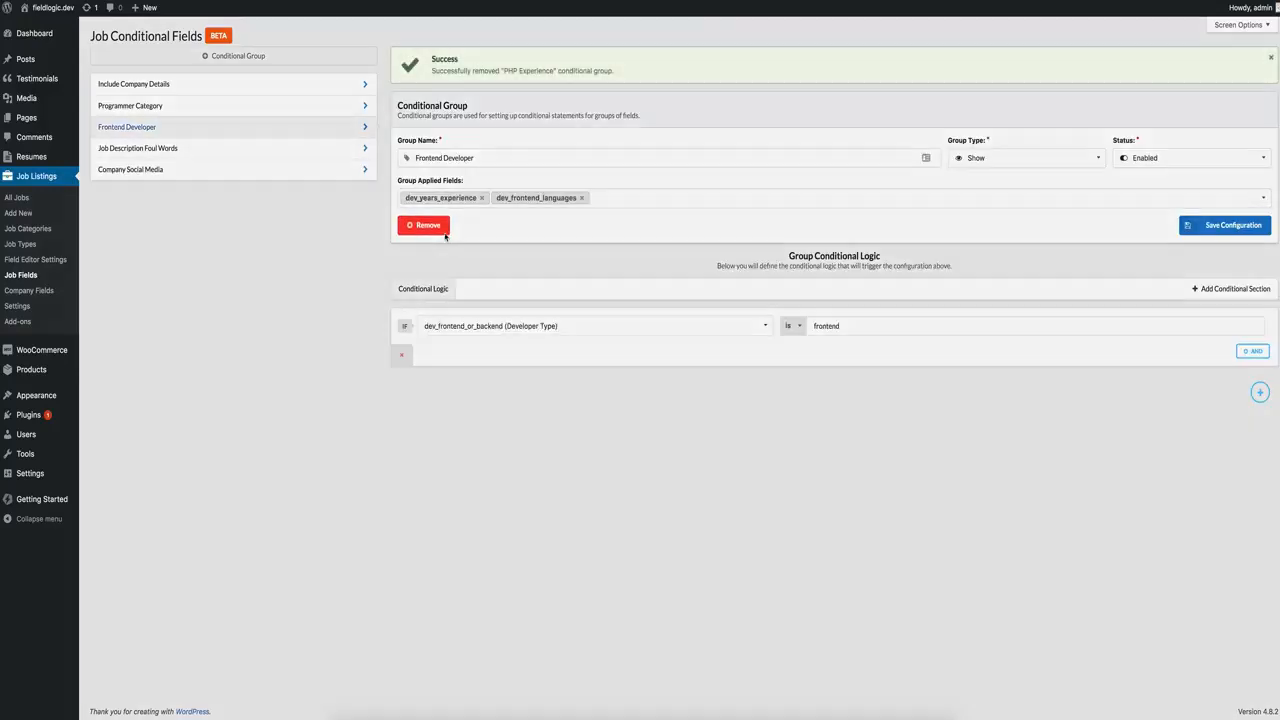
pyautogui.click(855, 409)
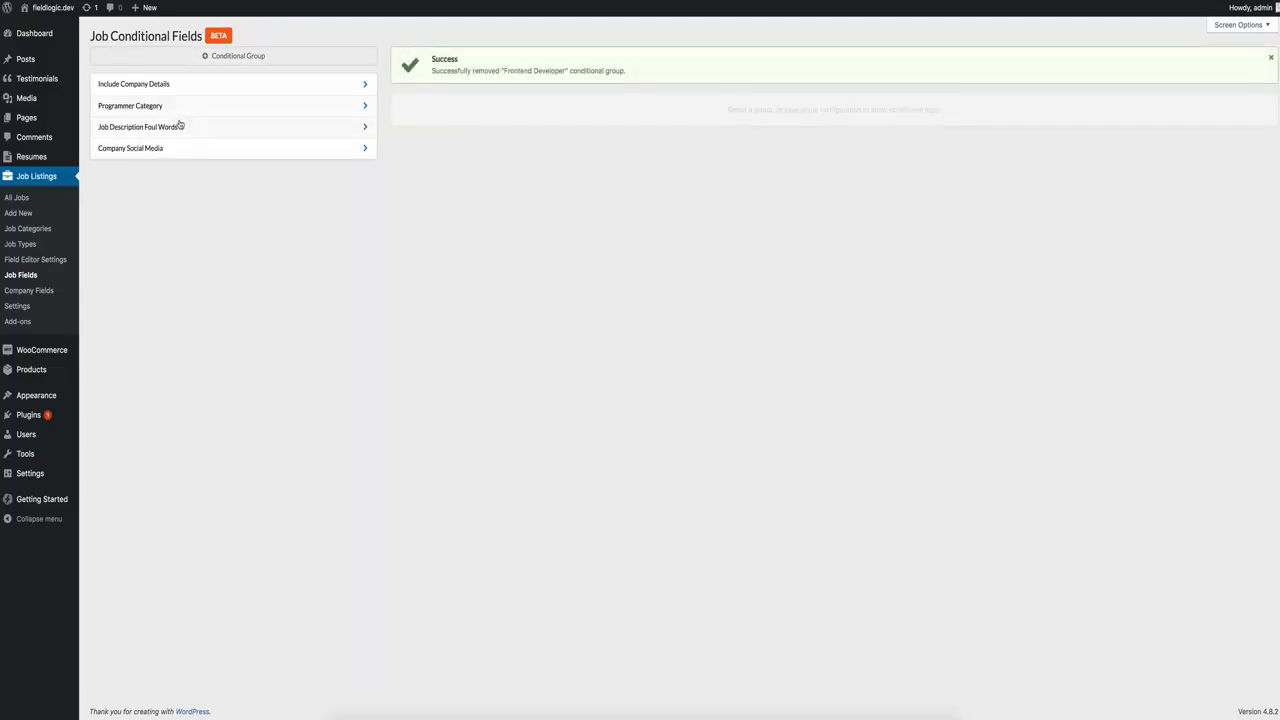
pyautogui.click(182, 126)
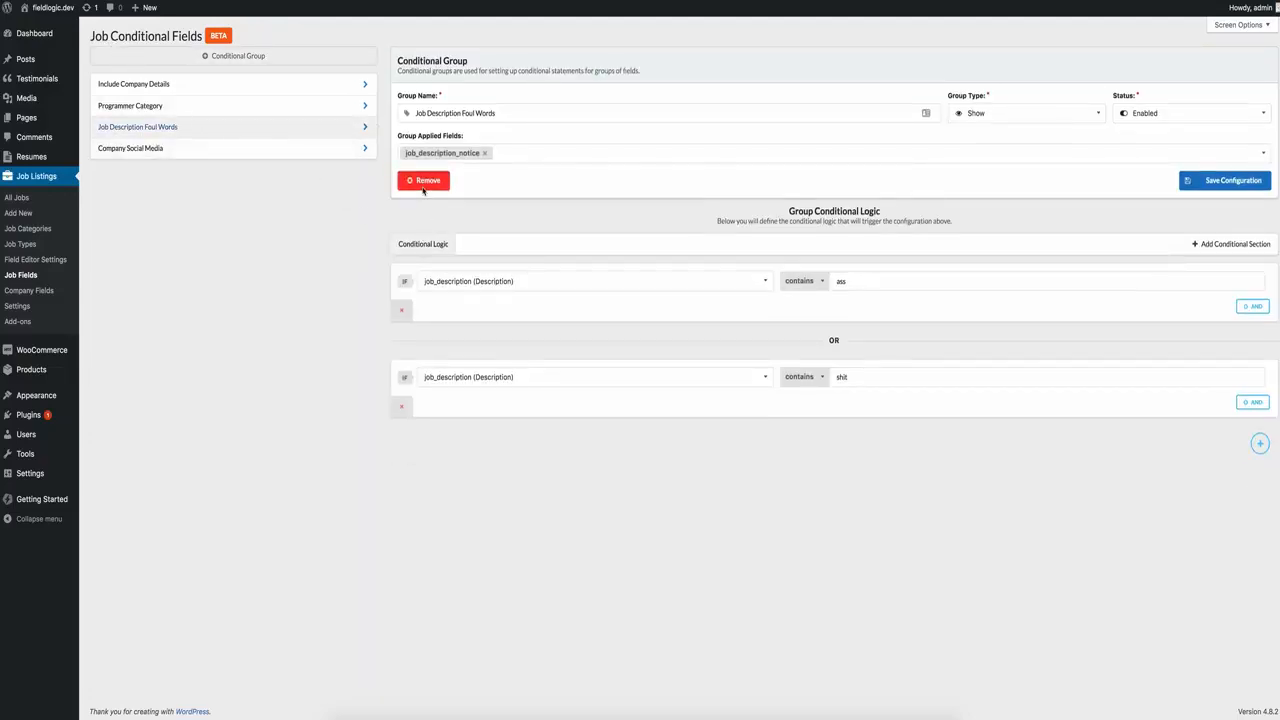
pyautogui.click(425, 181)
pyautogui.click(855, 410)
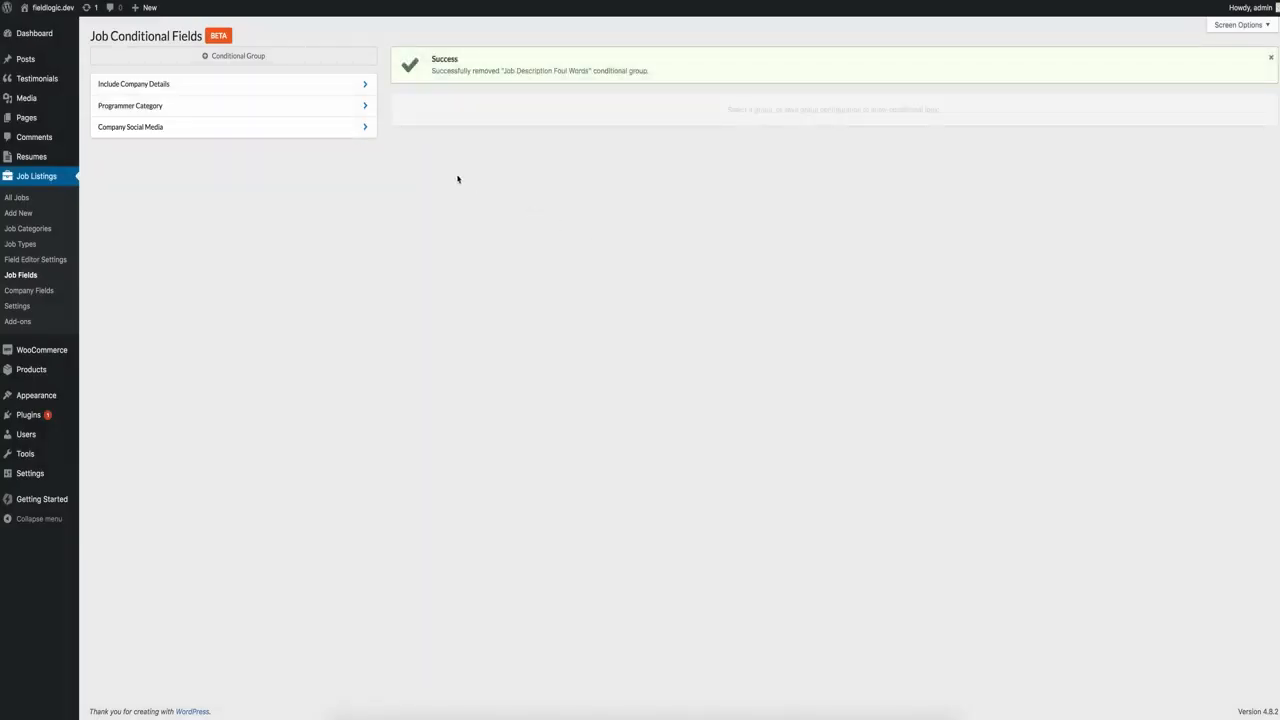
# Remove the Company Social Media and Programmer Category conditional groups together with their logic
pyautogui.click(257, 132)
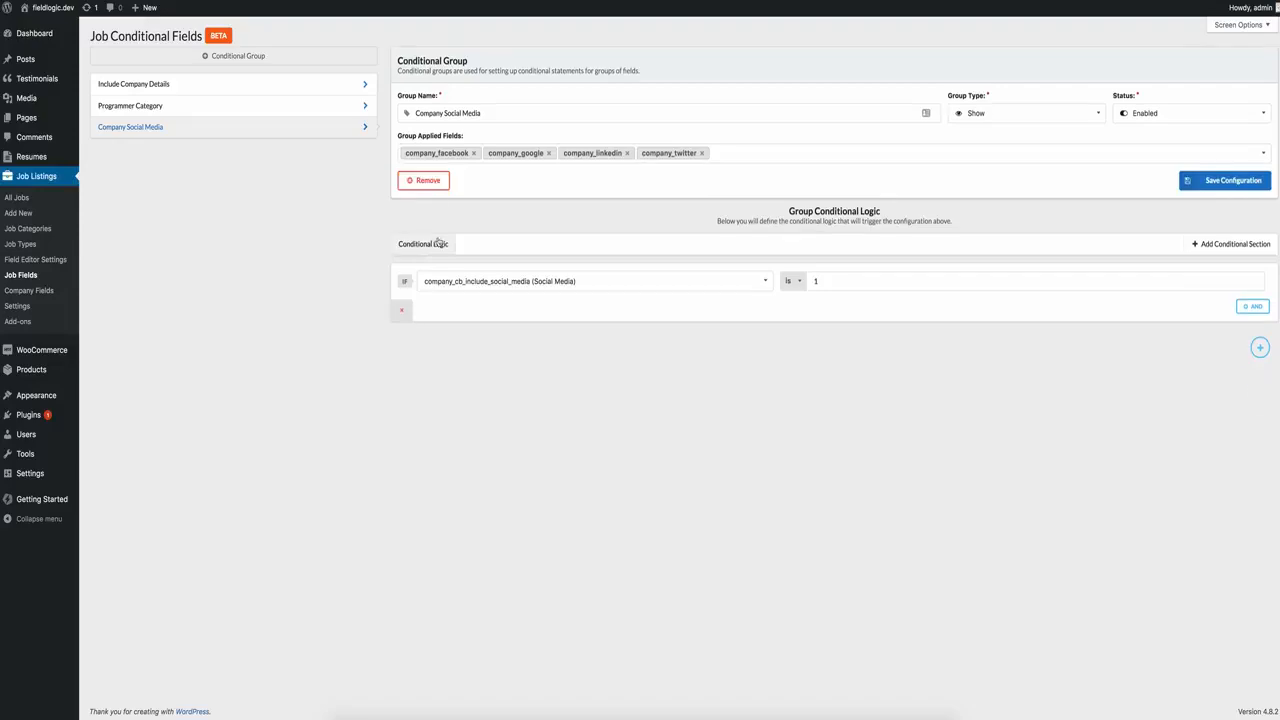
pyautogui.click(428, 182)
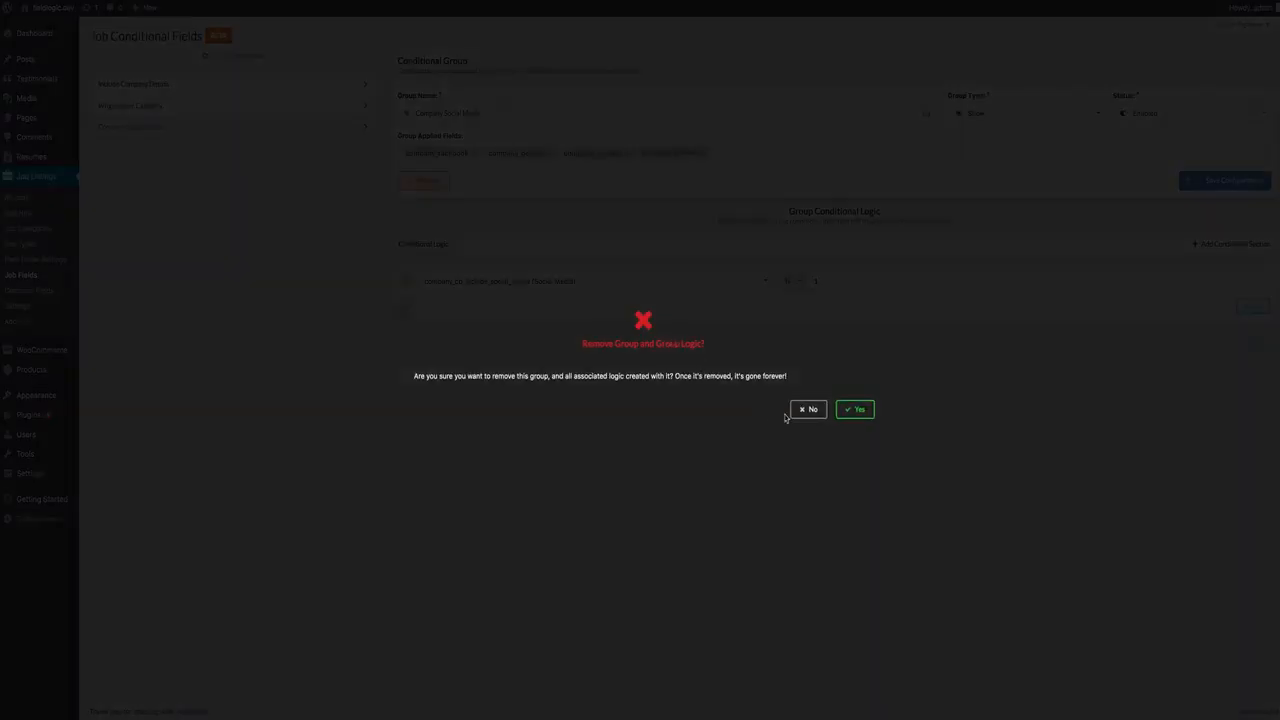
pyautogui.click(842, 410)
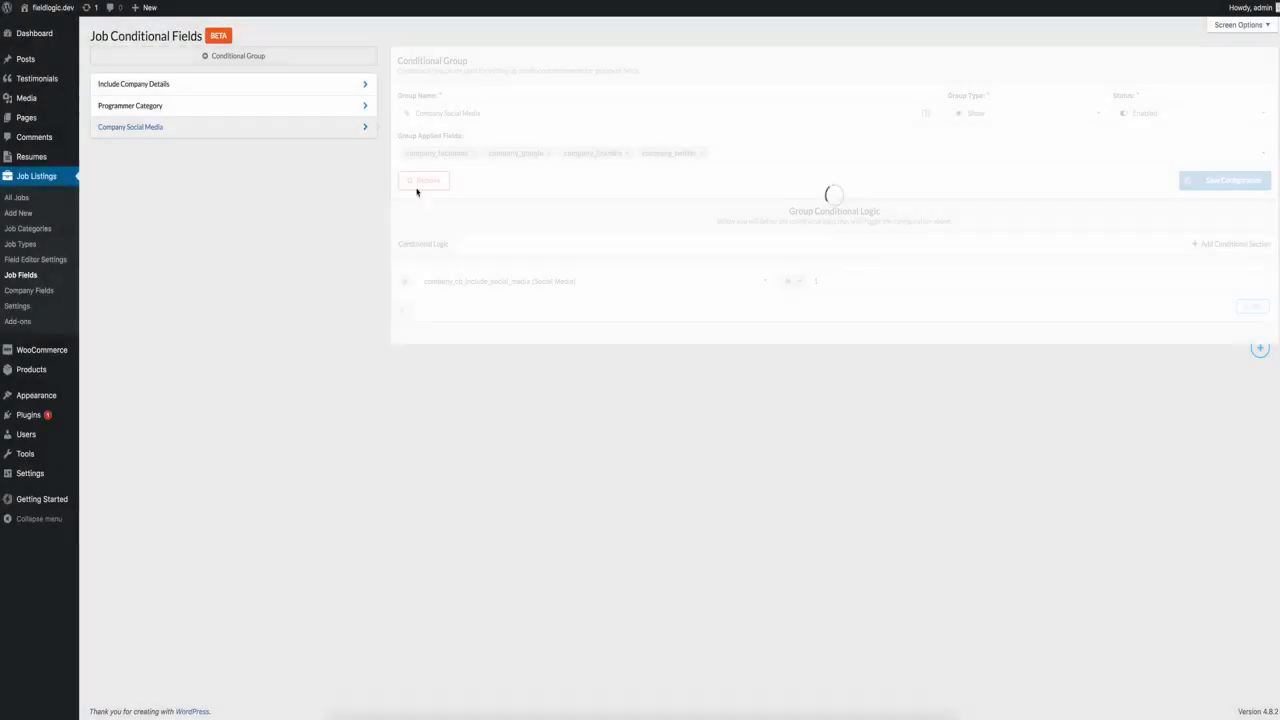
pyautogui.click(290, 105)
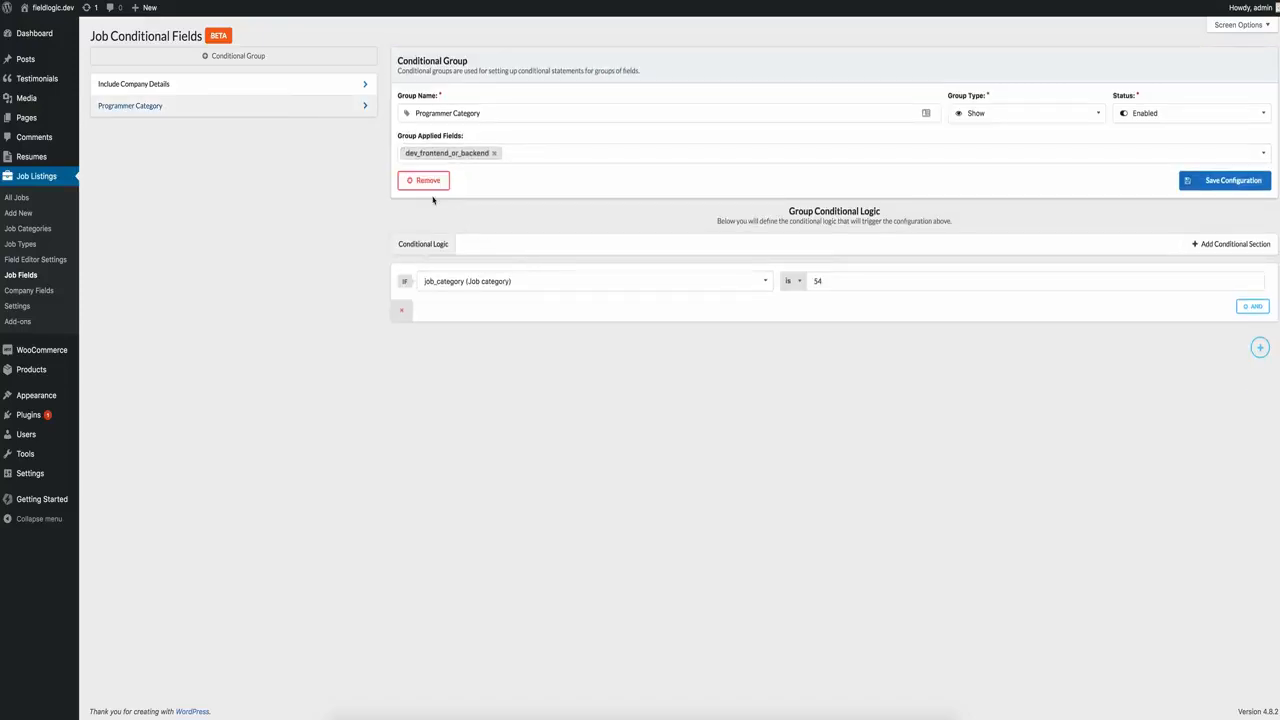
pyautogui.click(427, 185)
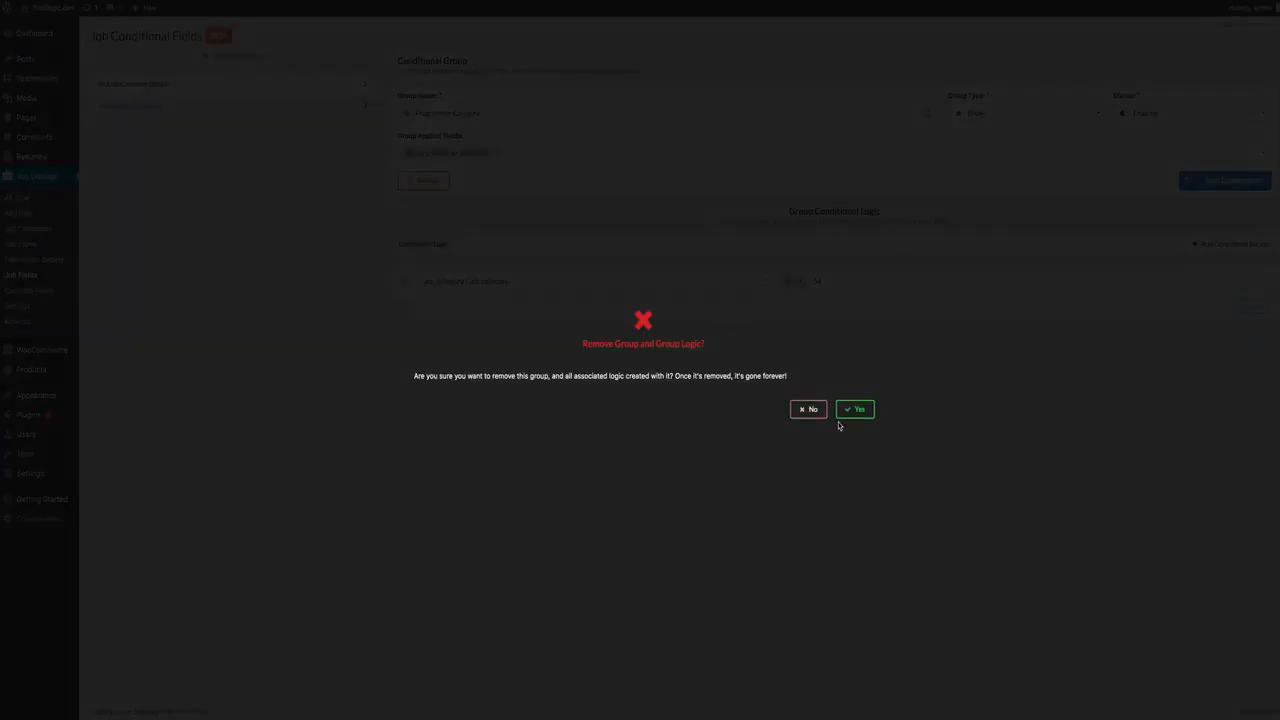
pyautogui.click(846, 410)
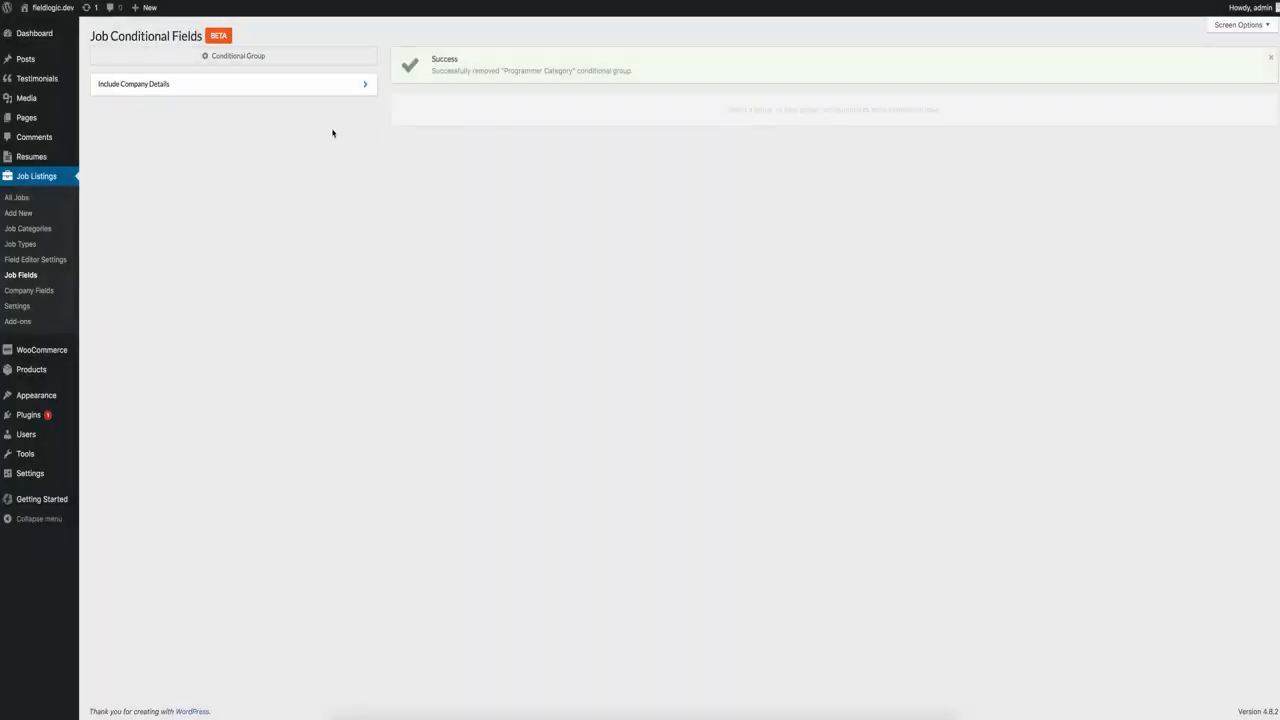
# Remove the Include Company Details conditional group and its logic
pyautogui.click(292, 94)
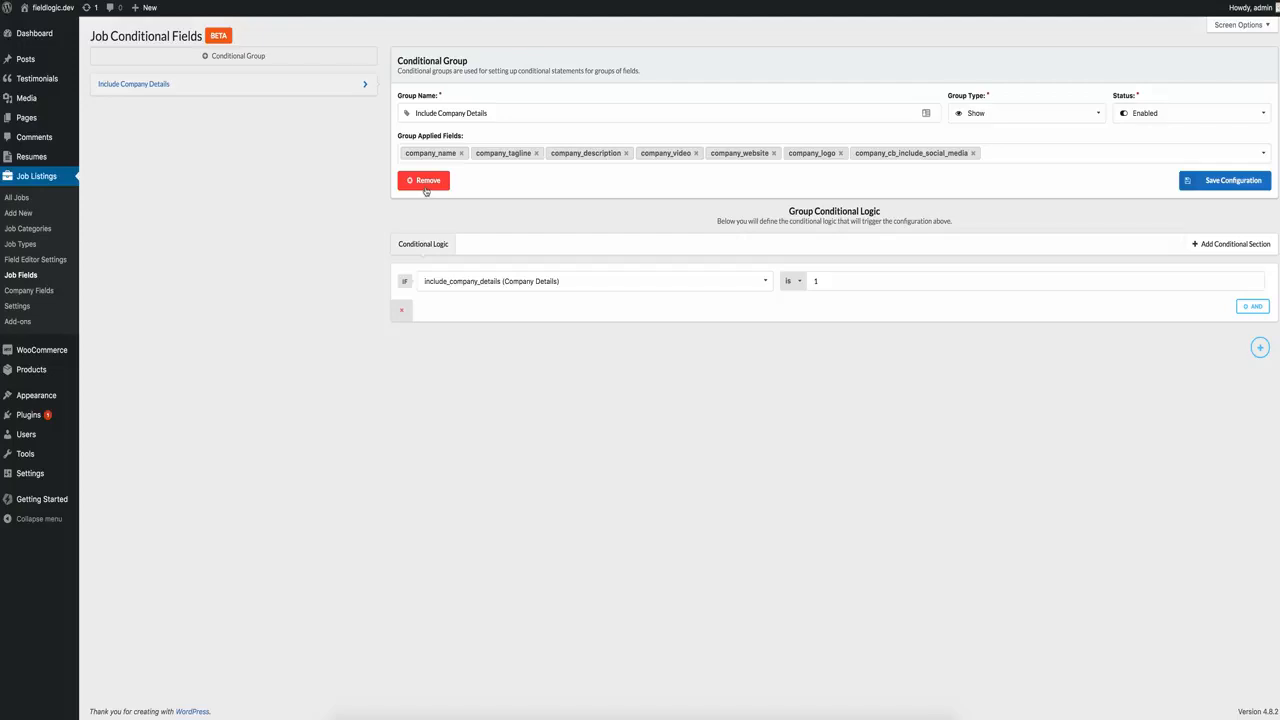
pyautogui.click(425, 187)
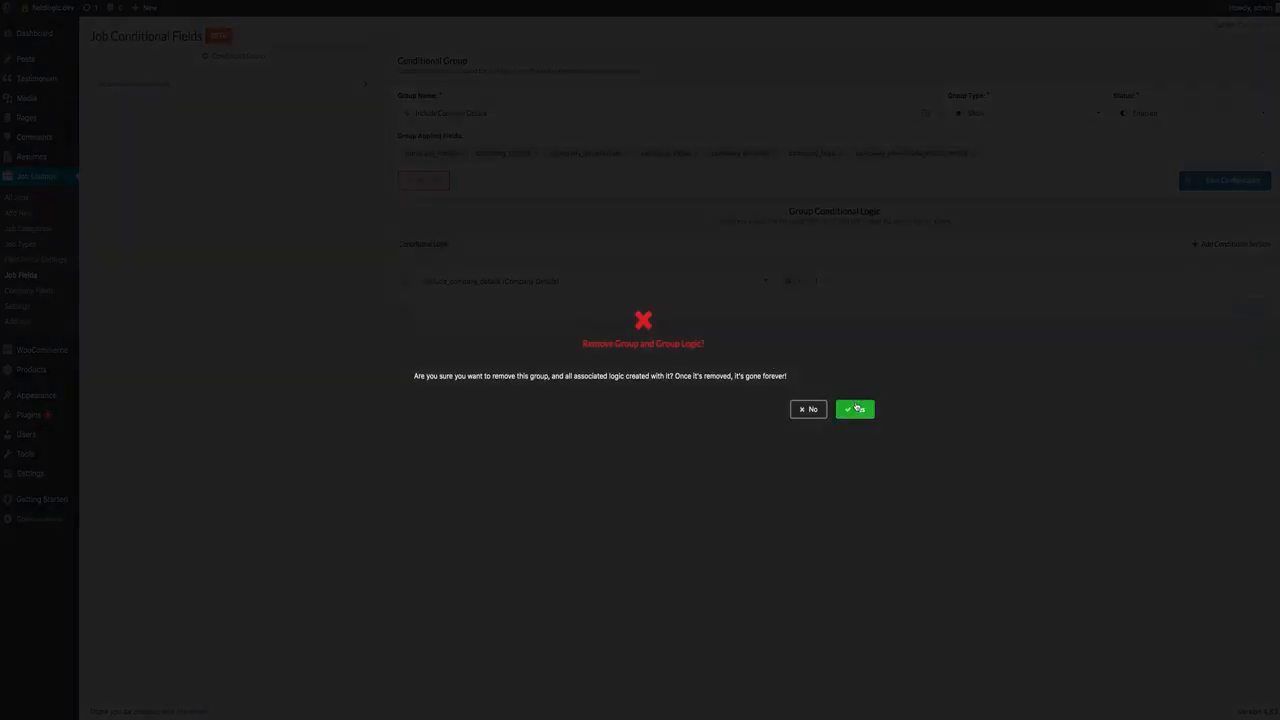
pyautogui.click(858, 408)
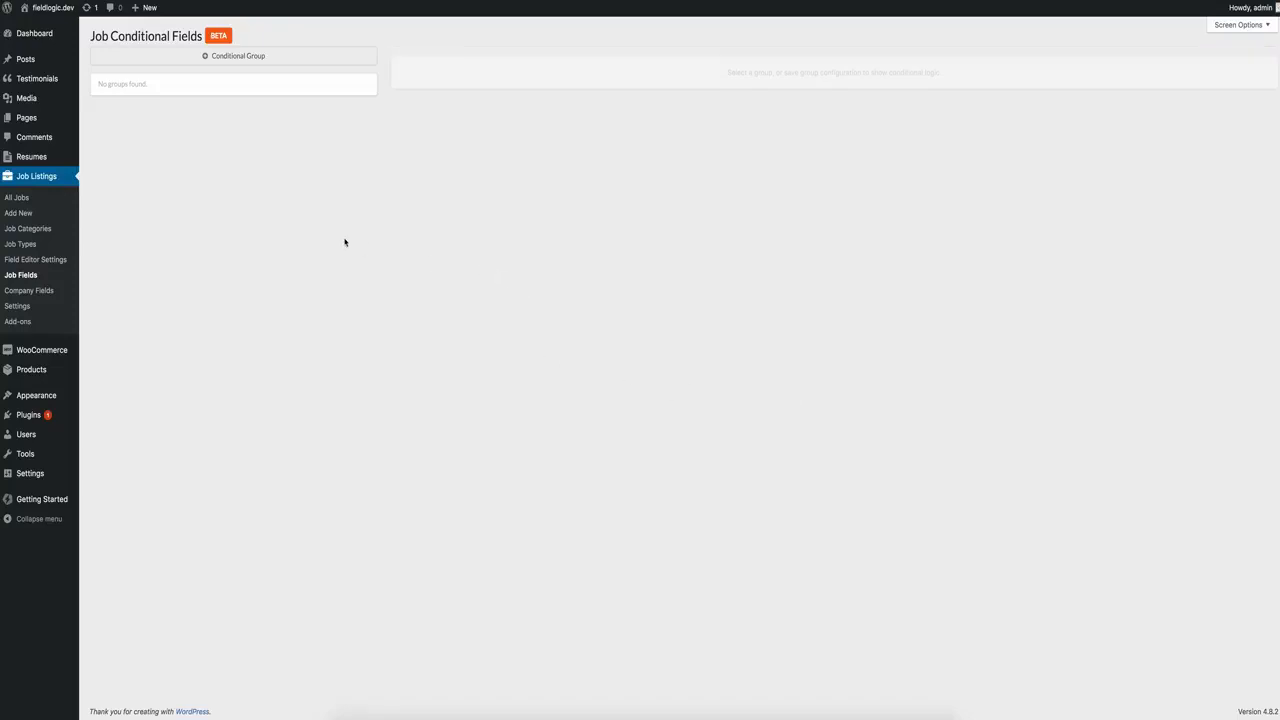
# Open the Job Fields list, examine the advanced settings and options of the dev_frontend_or_backend field, and close its editor without saving
pyautogui.click(29, 277)
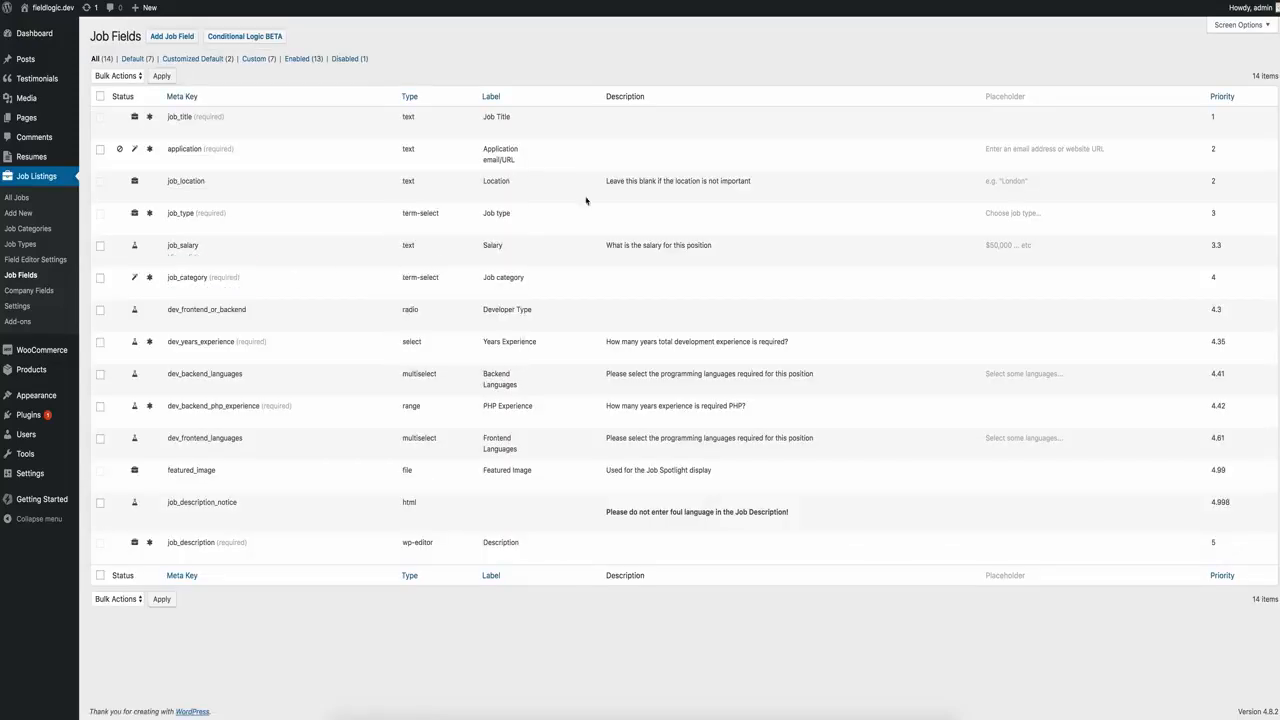
pyautogui.moveTo(206, 162)
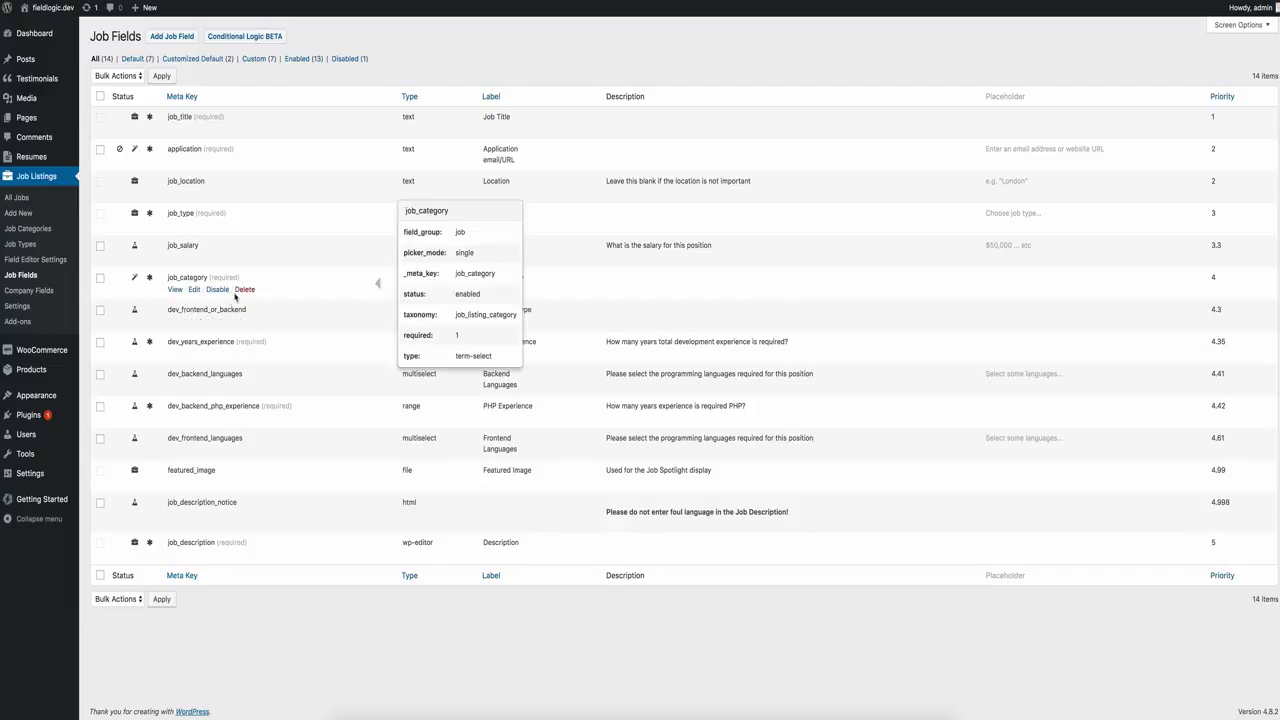
pyautogui.click(195, 321)
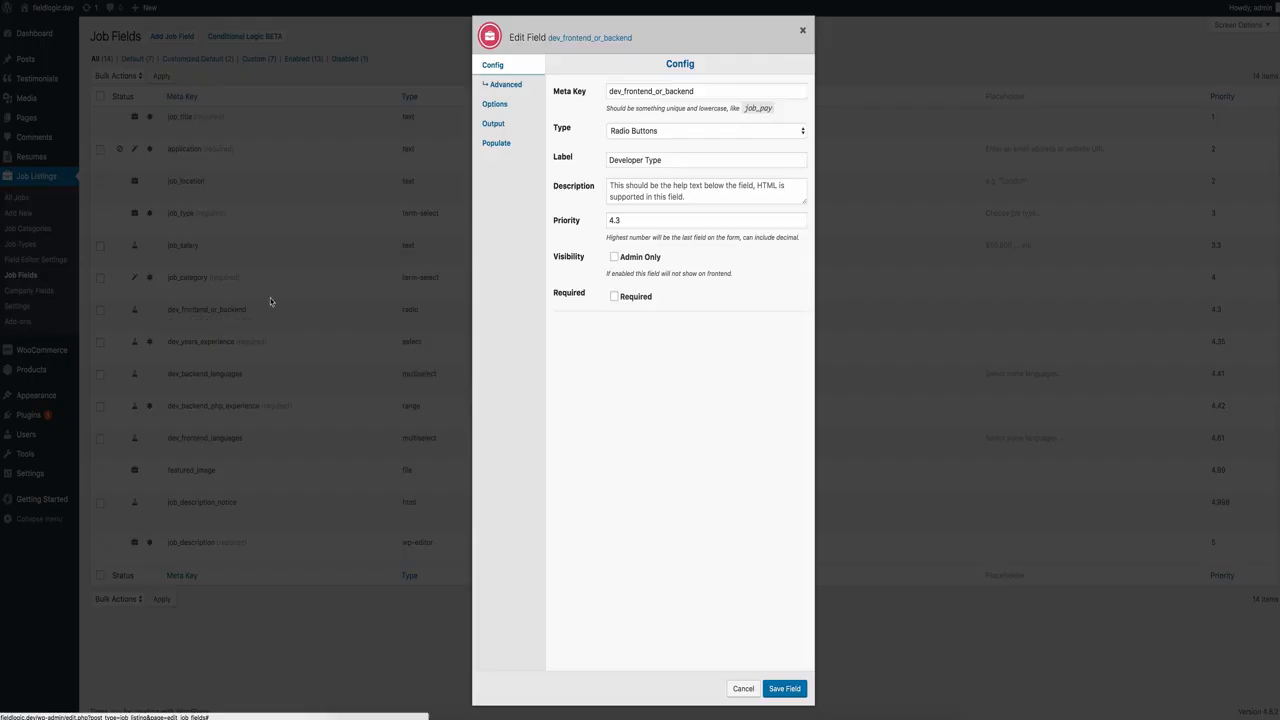
pyautogui.click(515, 89)
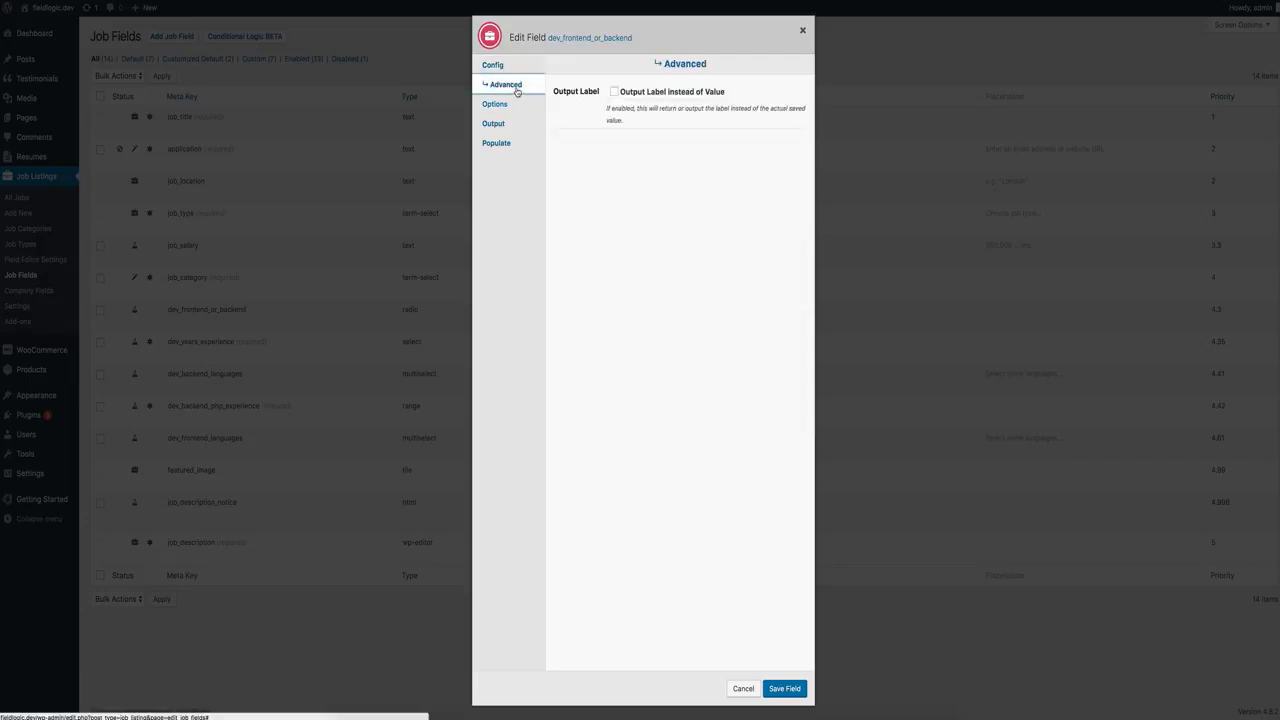
pyautogui.click(503, 105)
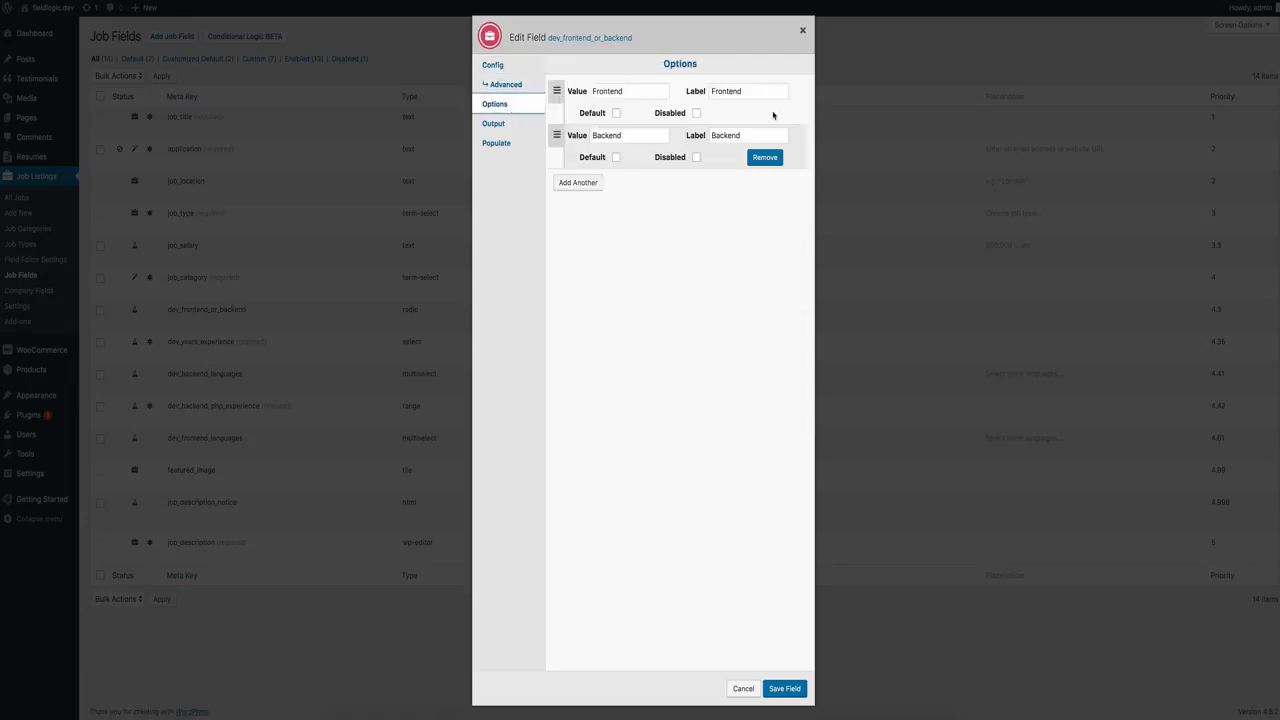
pyautogui.click(802, 30)
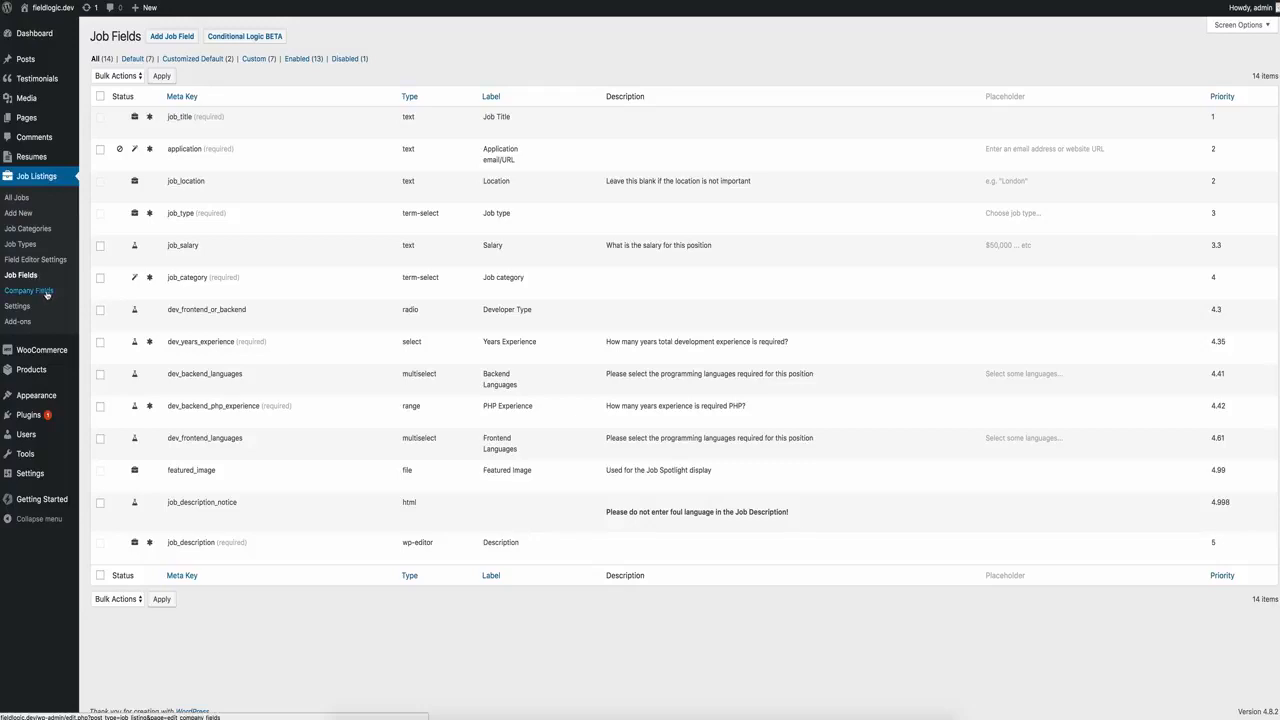
# Examine the Resume Fields and Company Fields lists, including the include_company_details checkbox entry
pyautogui.click(185, 41)
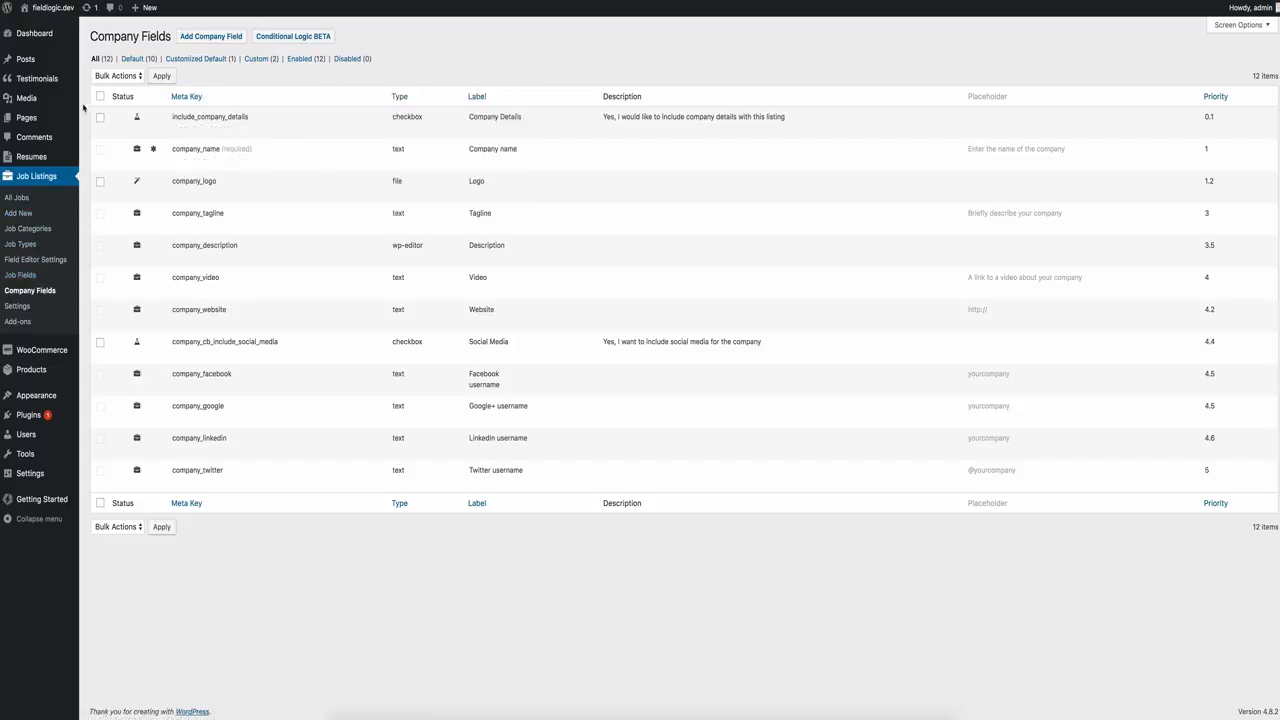
pyautogui.moveTo(70, 158)
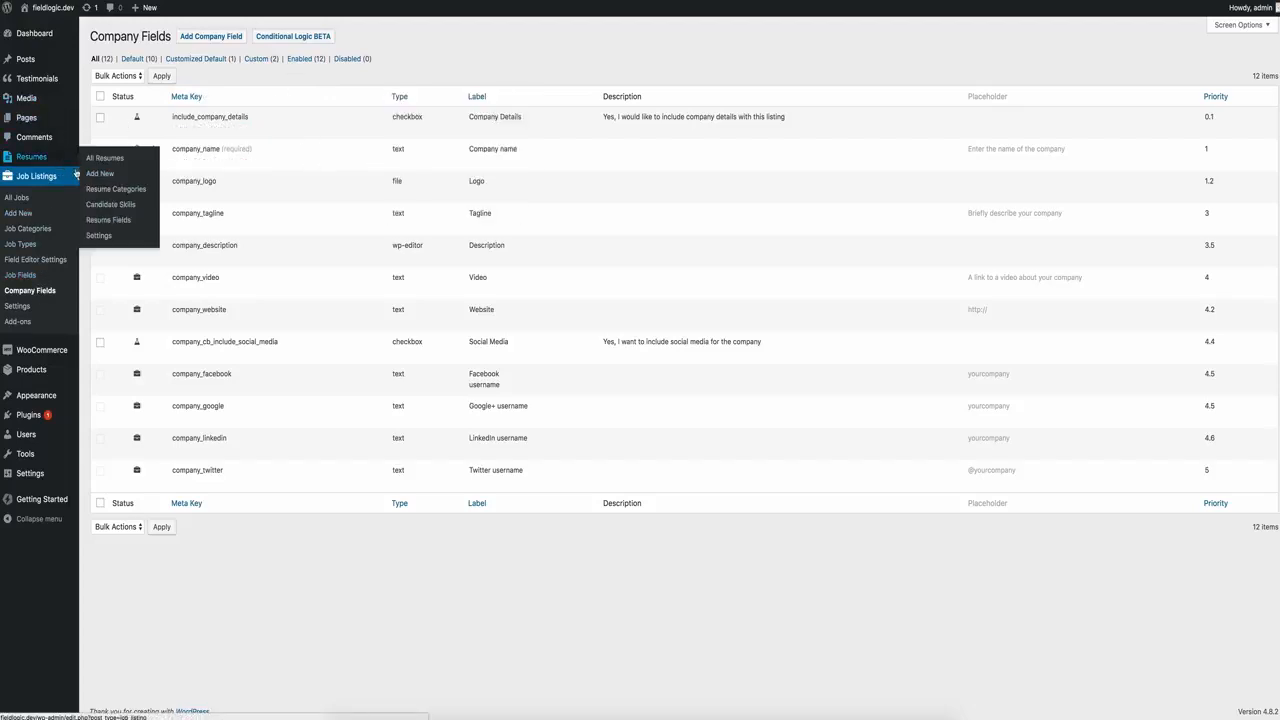
pyautogui.click(110, 220)
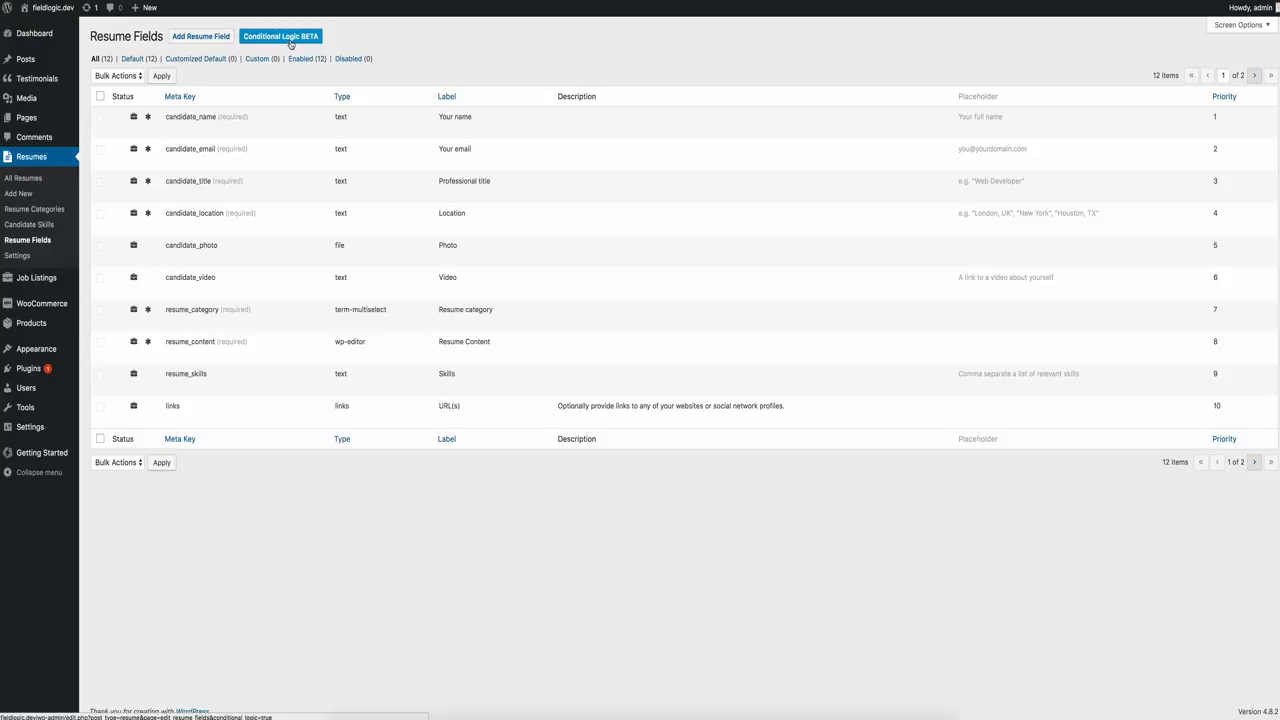
pyautogui.moveTo(53, 283)
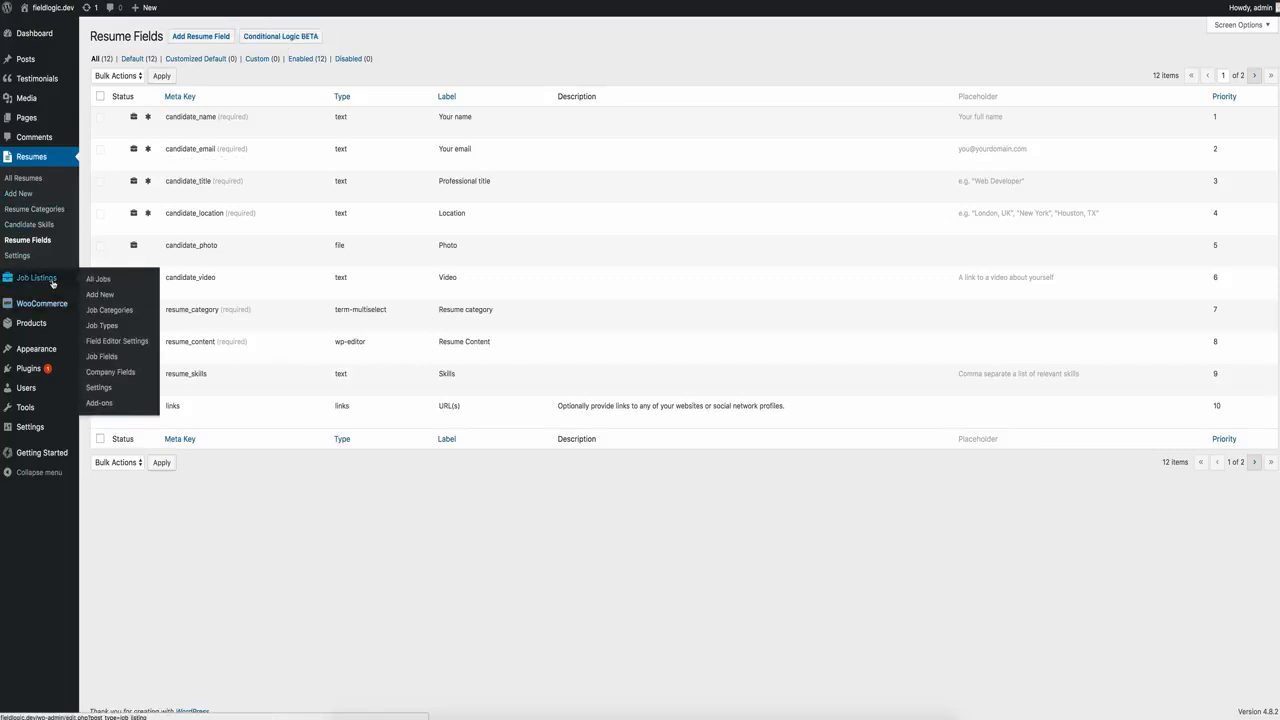
pyautogui.click(117, 376)
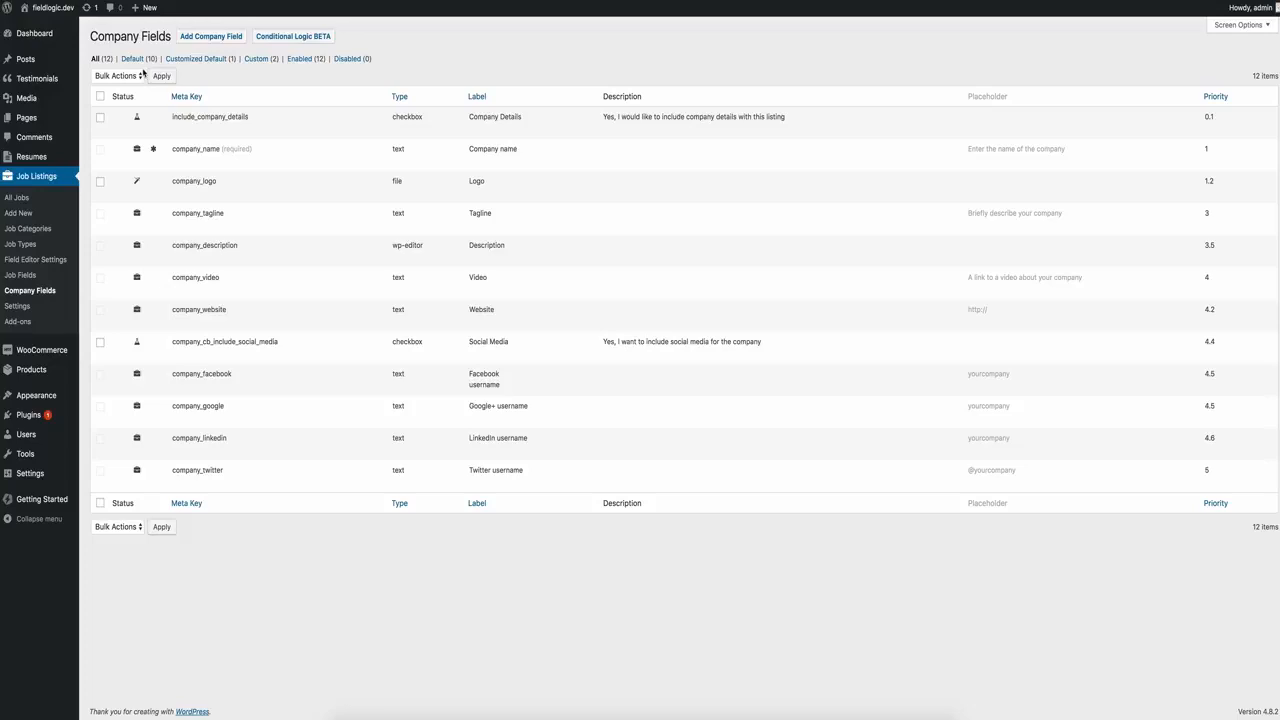
pyautogui.moveTo(348, 110)
pyautogui.moveTo(468, 126)
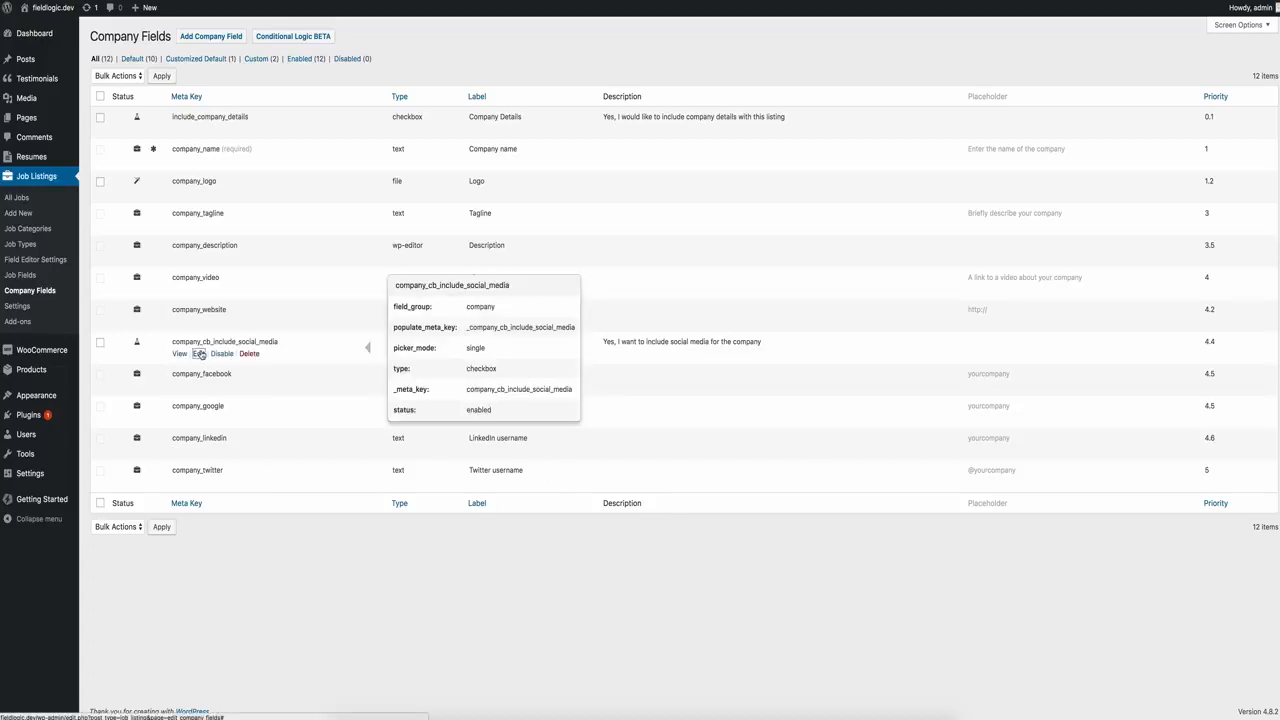
# Review the config, advanced, output and populate settings of the company_cb_include_social_media field, and close its editor without saving
pyautogui.click(198, 353)
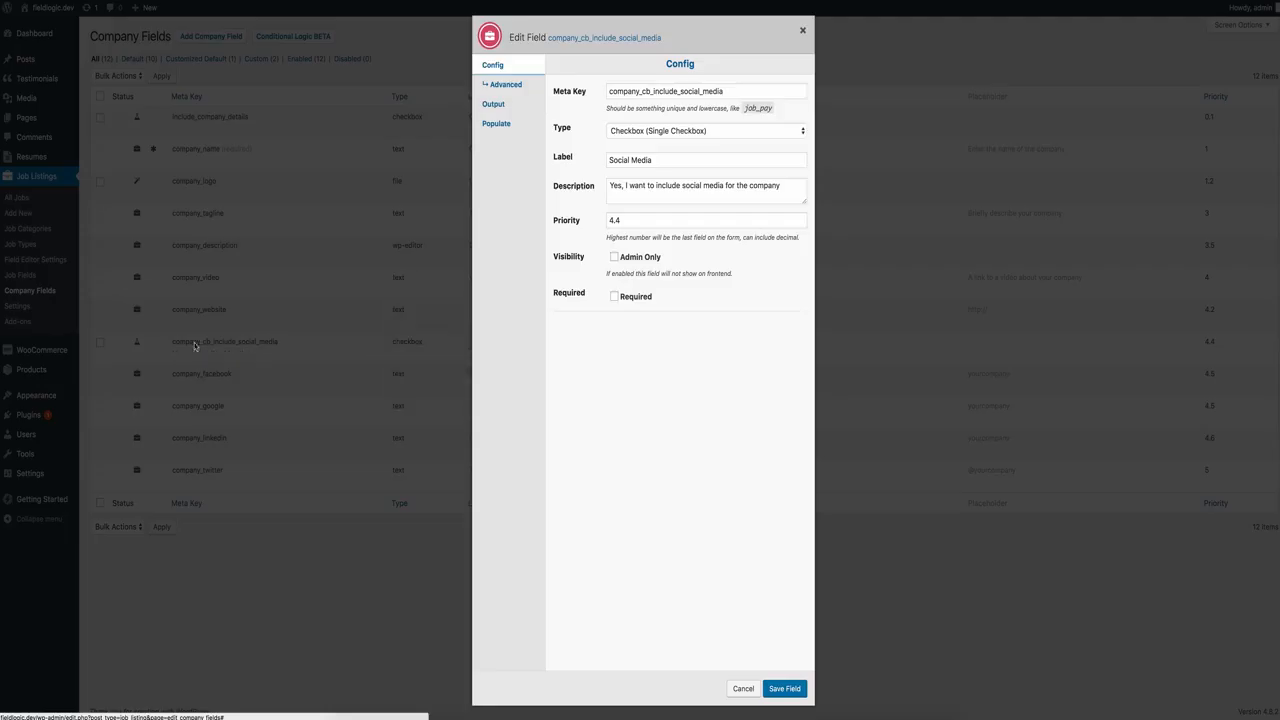
pyautogui.click(510, 87)
pyautogui.click(508, 106)
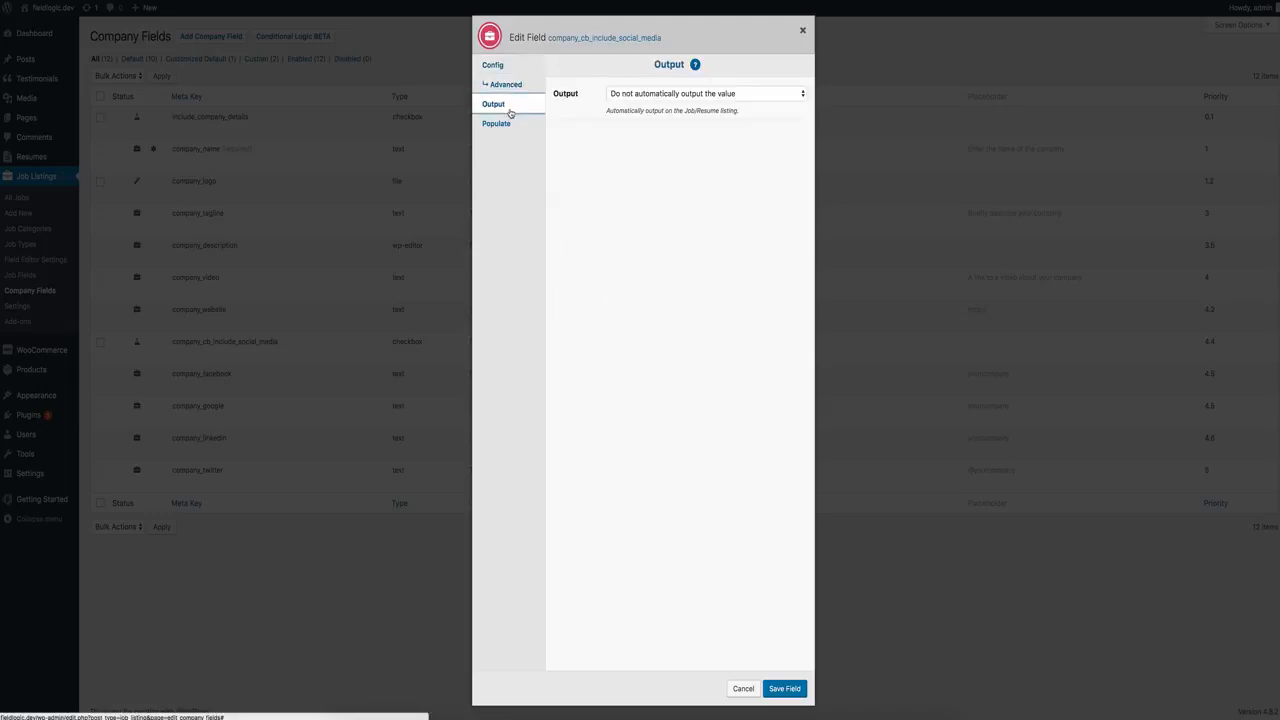
pyautogui.click(506, 124)
pyautogui.click(492, 66)
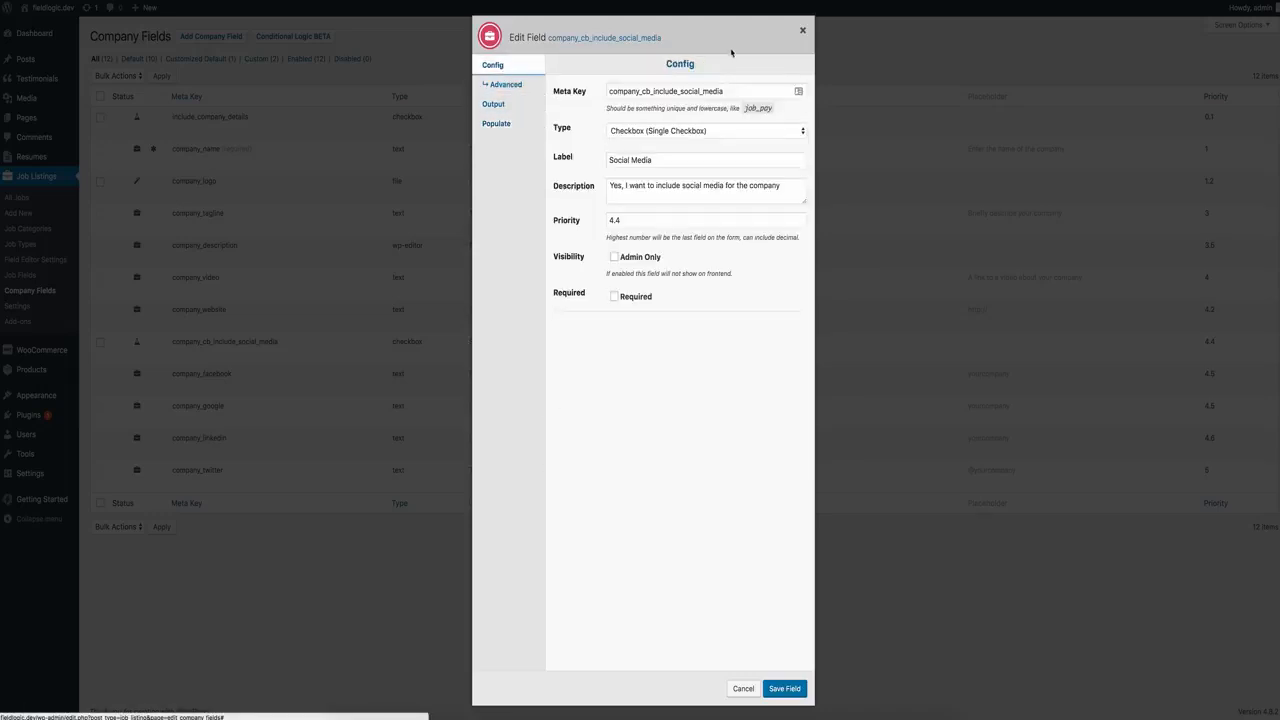
pyautogui.click(803, 32)
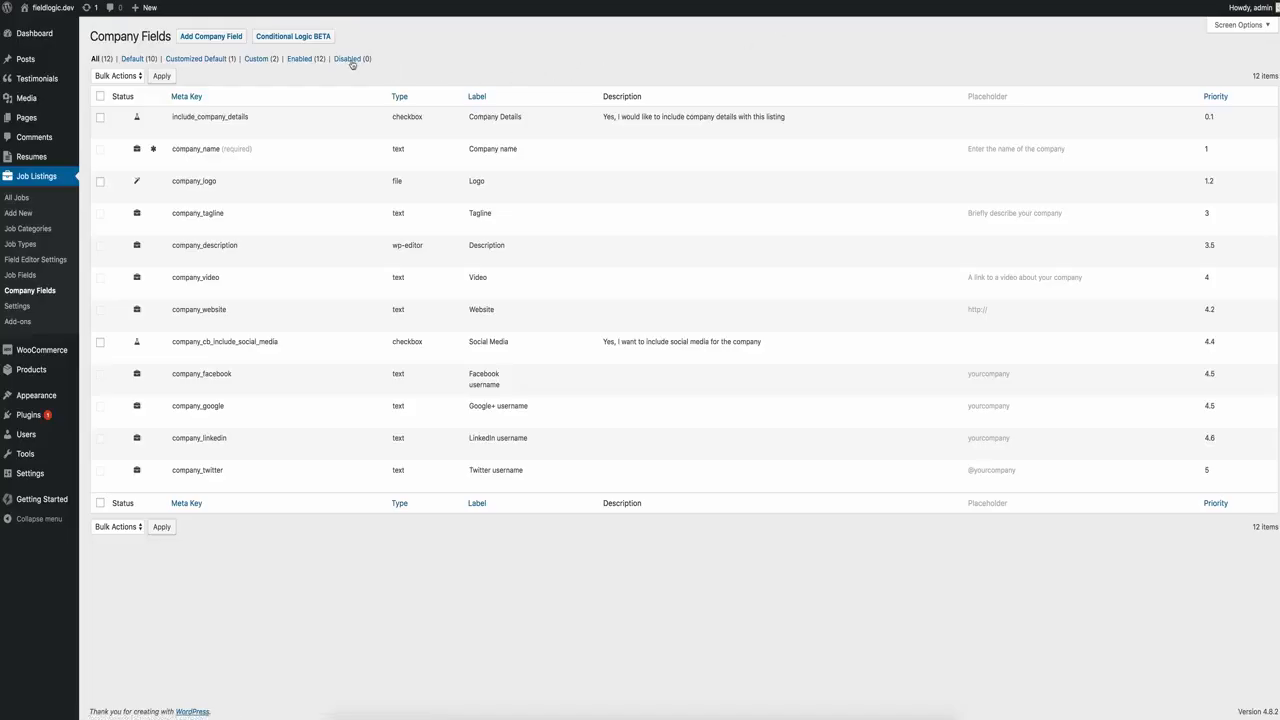
# Start a new conditional group named Include Company Details, and open the Company Fields list separately for reference
pyautogui.click(306, 37)
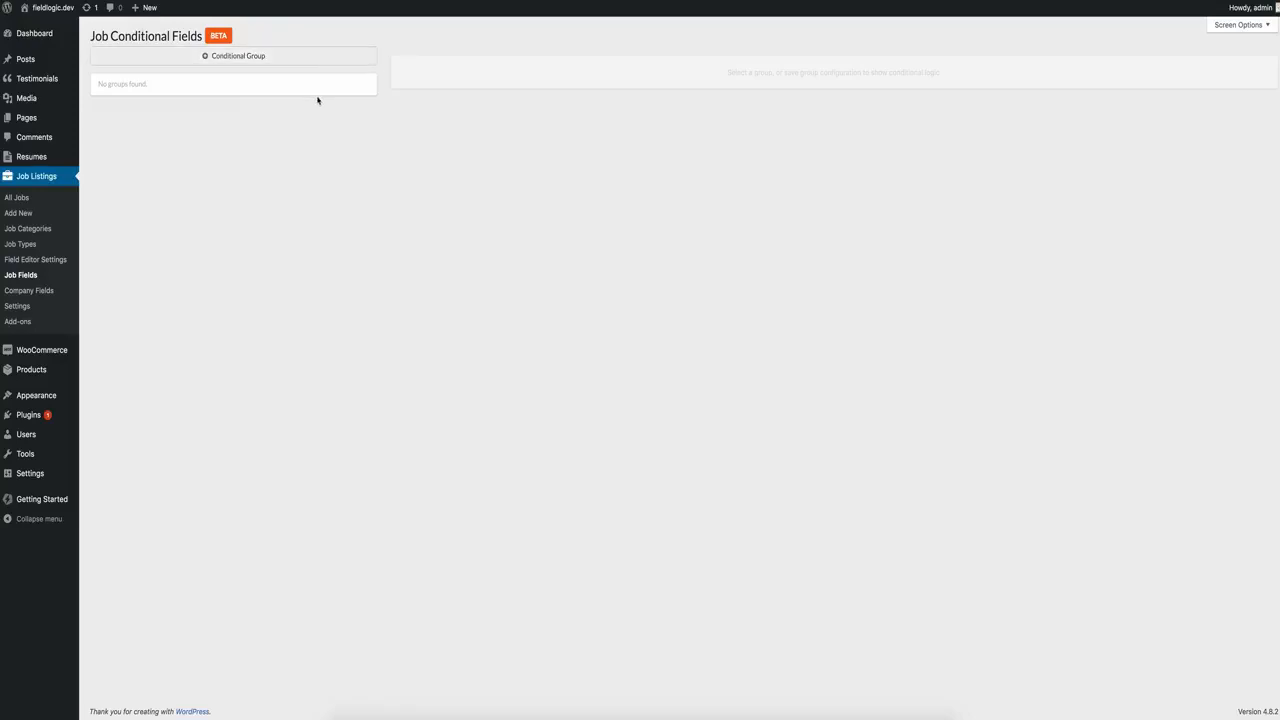
pyautogui.click(248, 63)
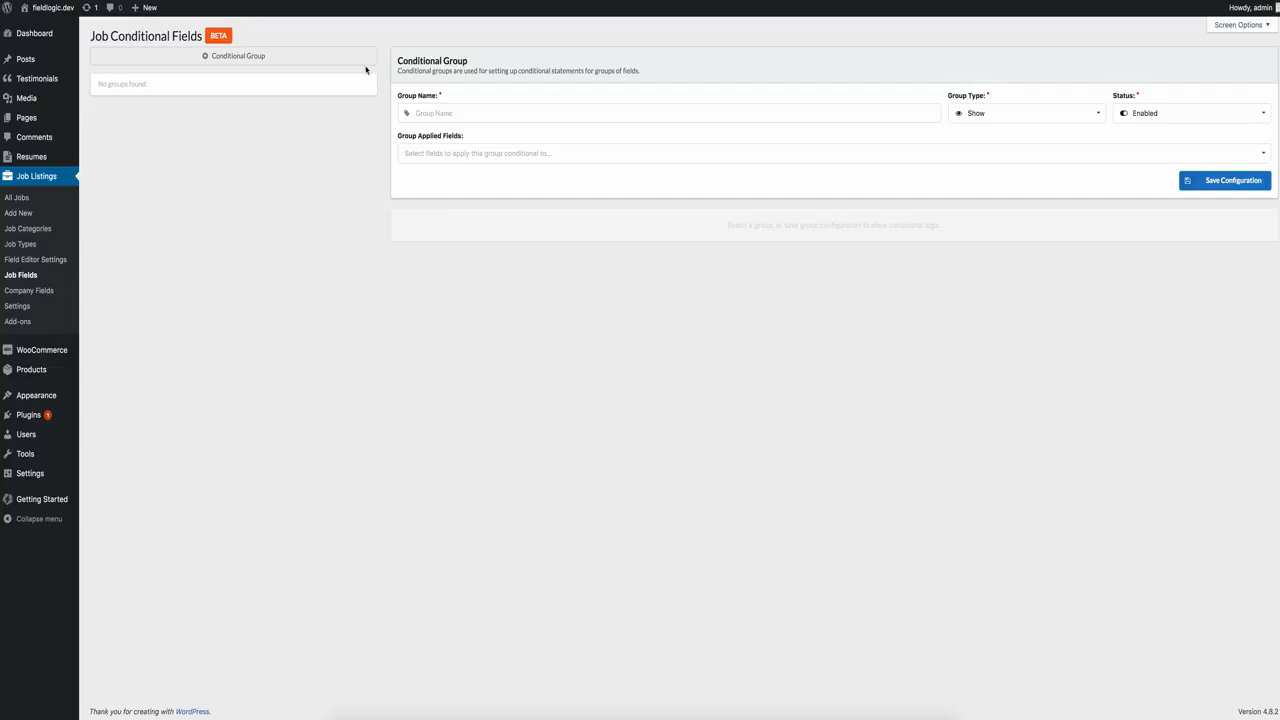
pyautogui.rightClick(34, 290)
pyautogui.click(44, 293)
pyautogui.click(500, 113)
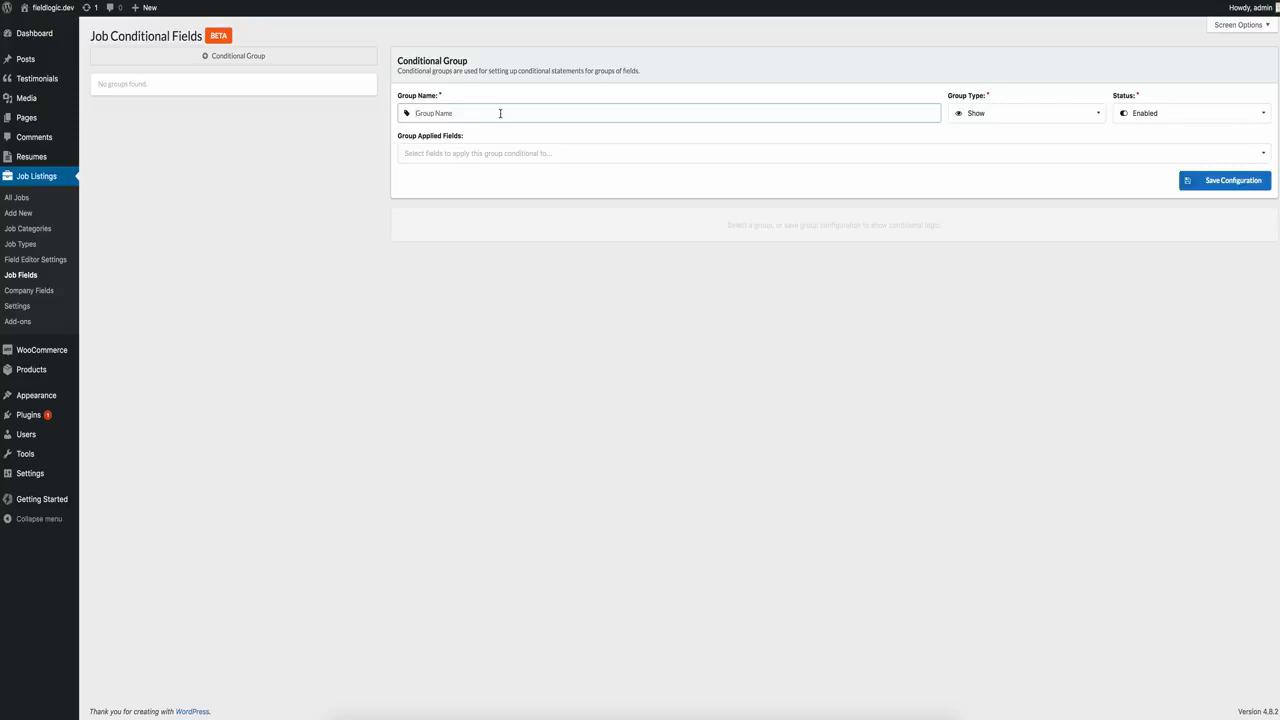
pyautogui.write('Include Company Details')
# Examine the available Group Type and Status options of the new group, keeping Show and Enabled
pyautogui.click(1003, 112)
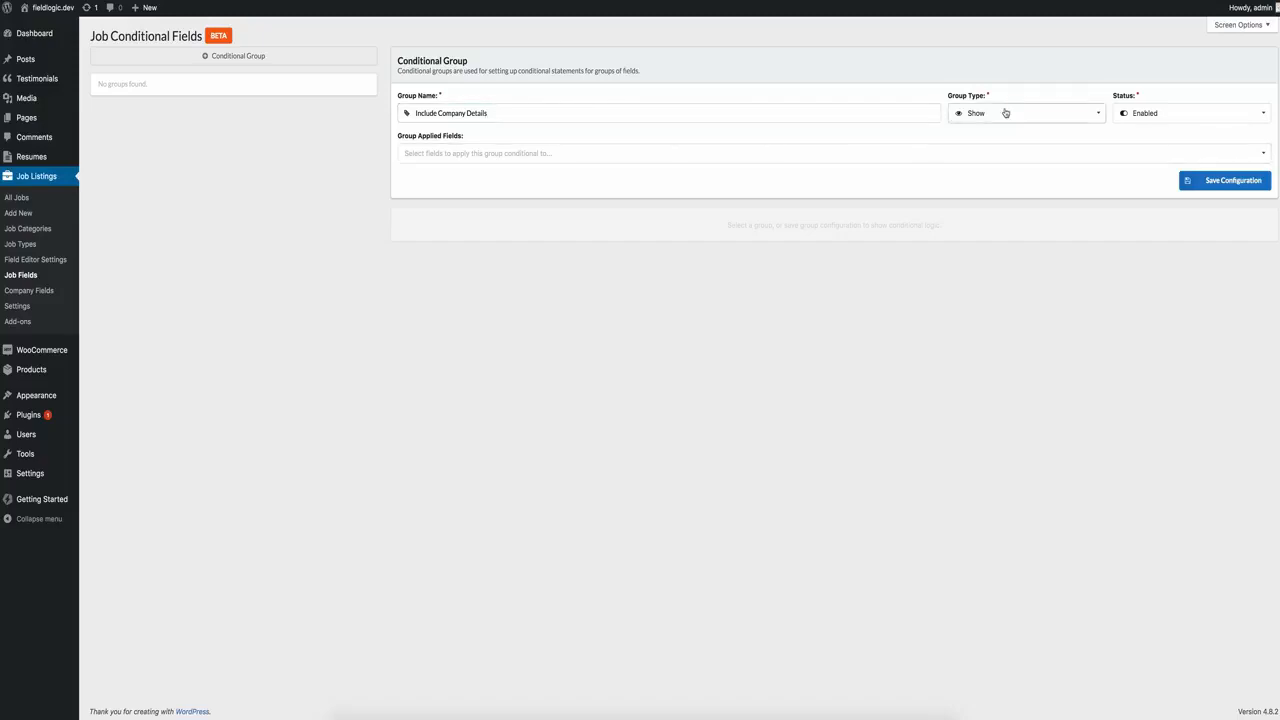
pyautogui.click(797, 113)
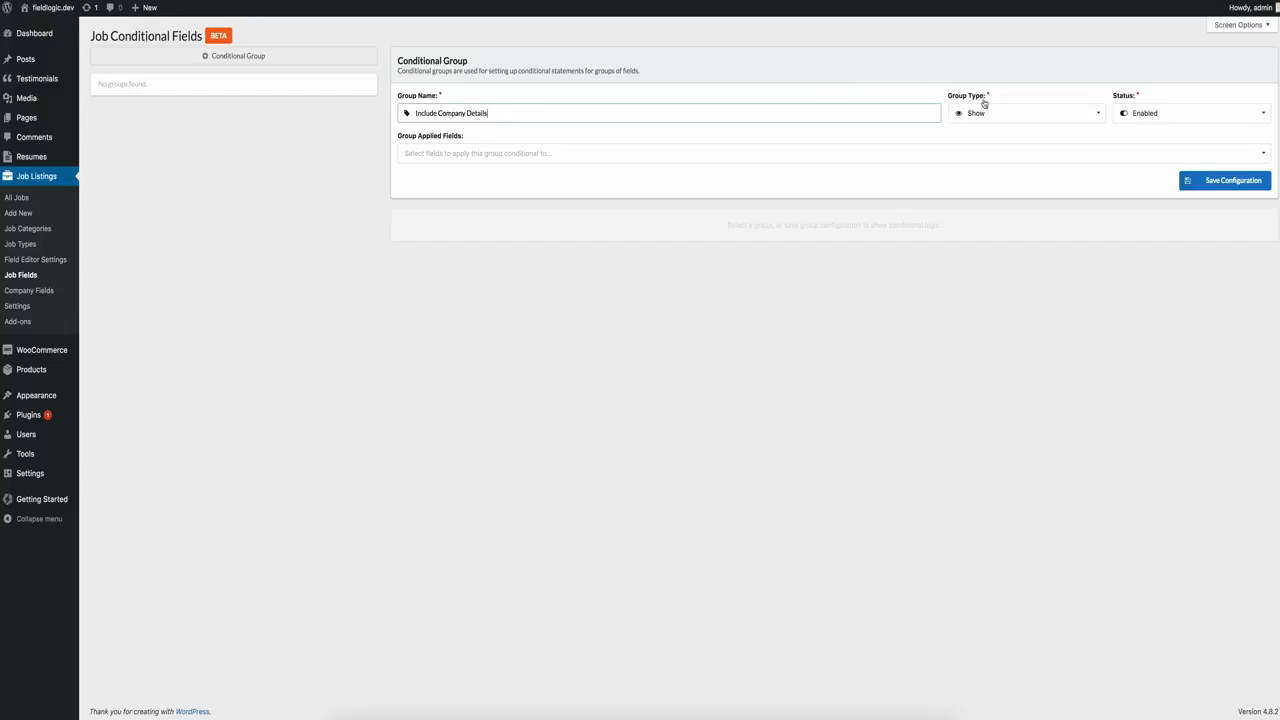
pyautogui.click(1037, 114)
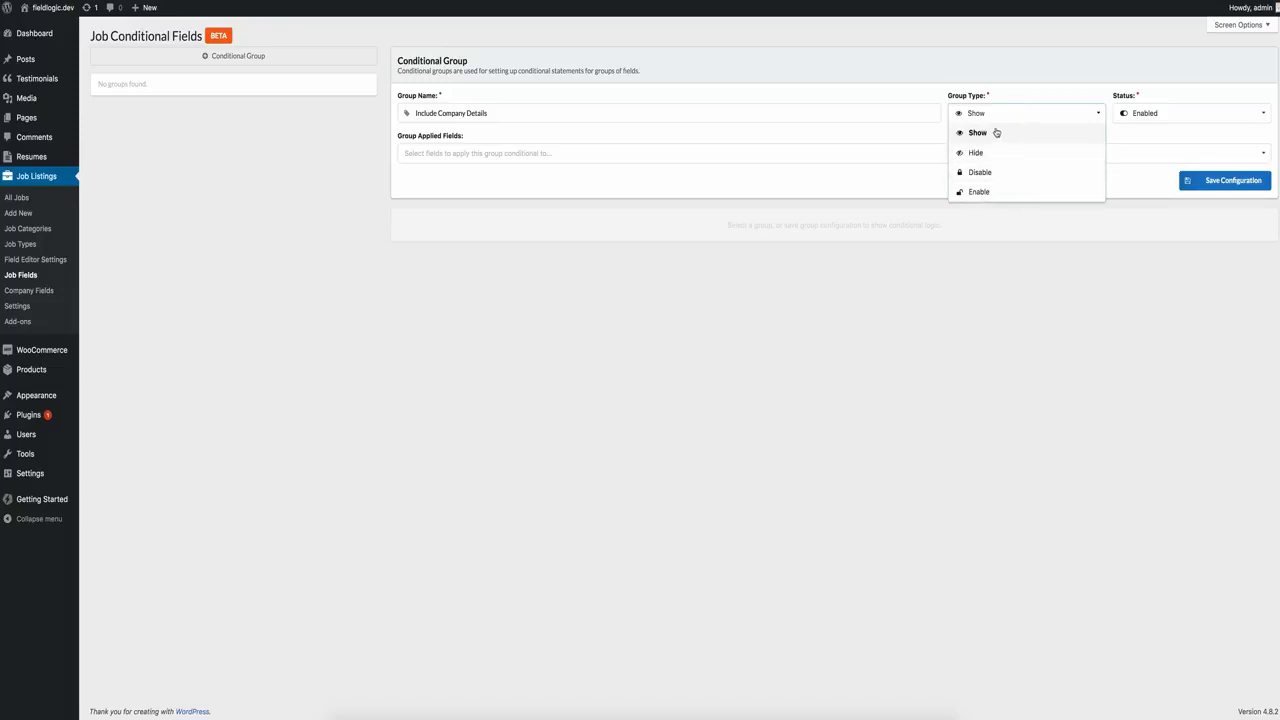
pyautogui.click(963, 79)
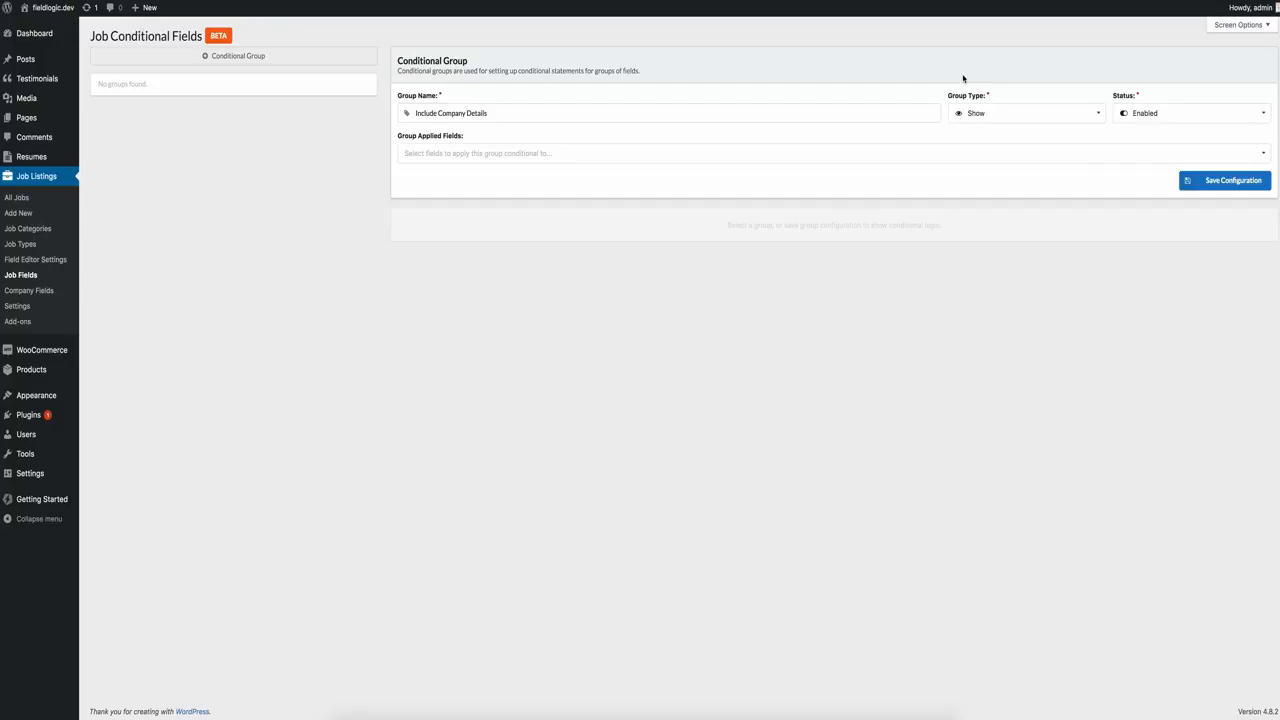
pyautogui.click(1011, 117)
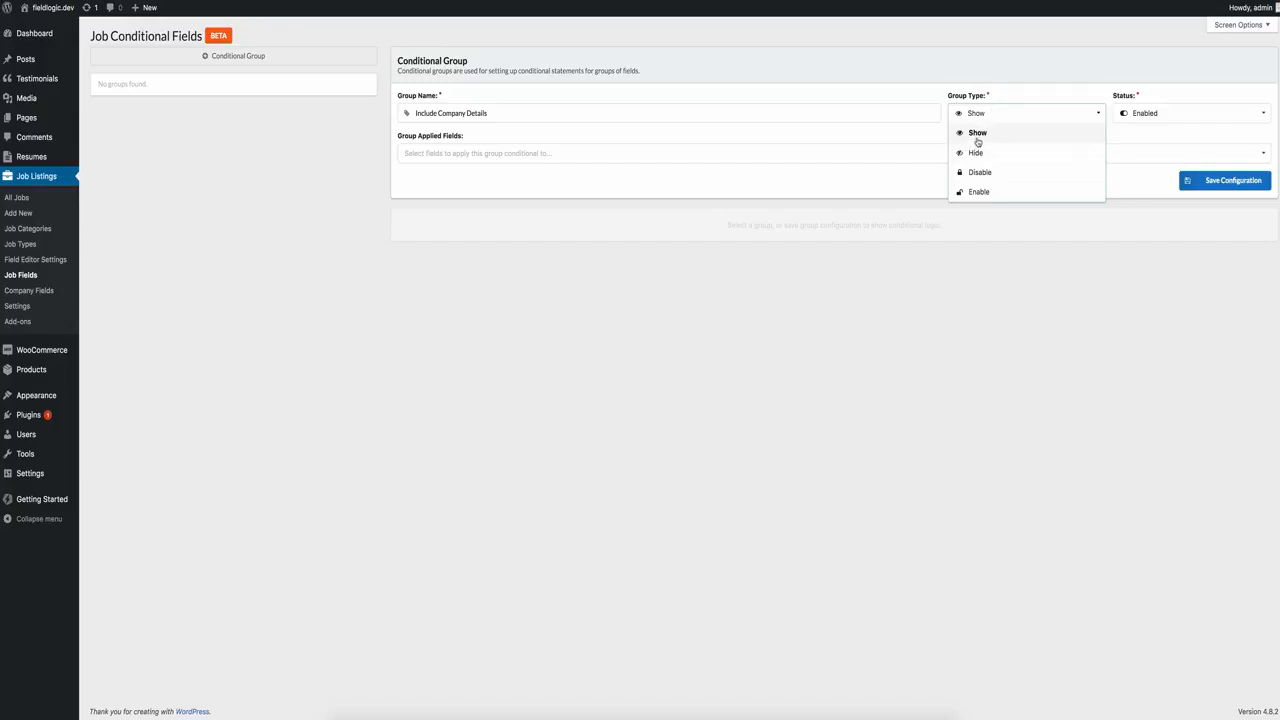
pyautogui.click(1013, 97)
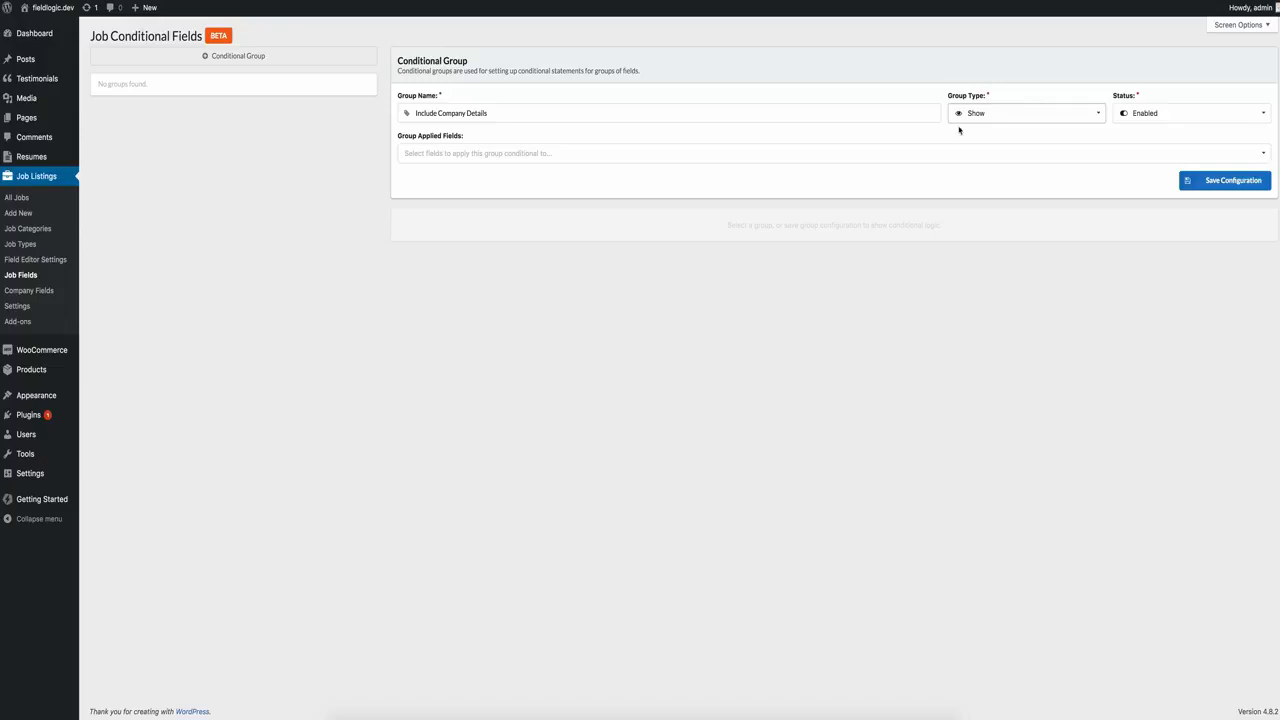
pyautogui.click(1034, 117)
pyautogui.click(1033, 116)
pyautogui.click(1160, 114)
pyautogui.click(1162, 116)
pyautogui.click(1150, 116)
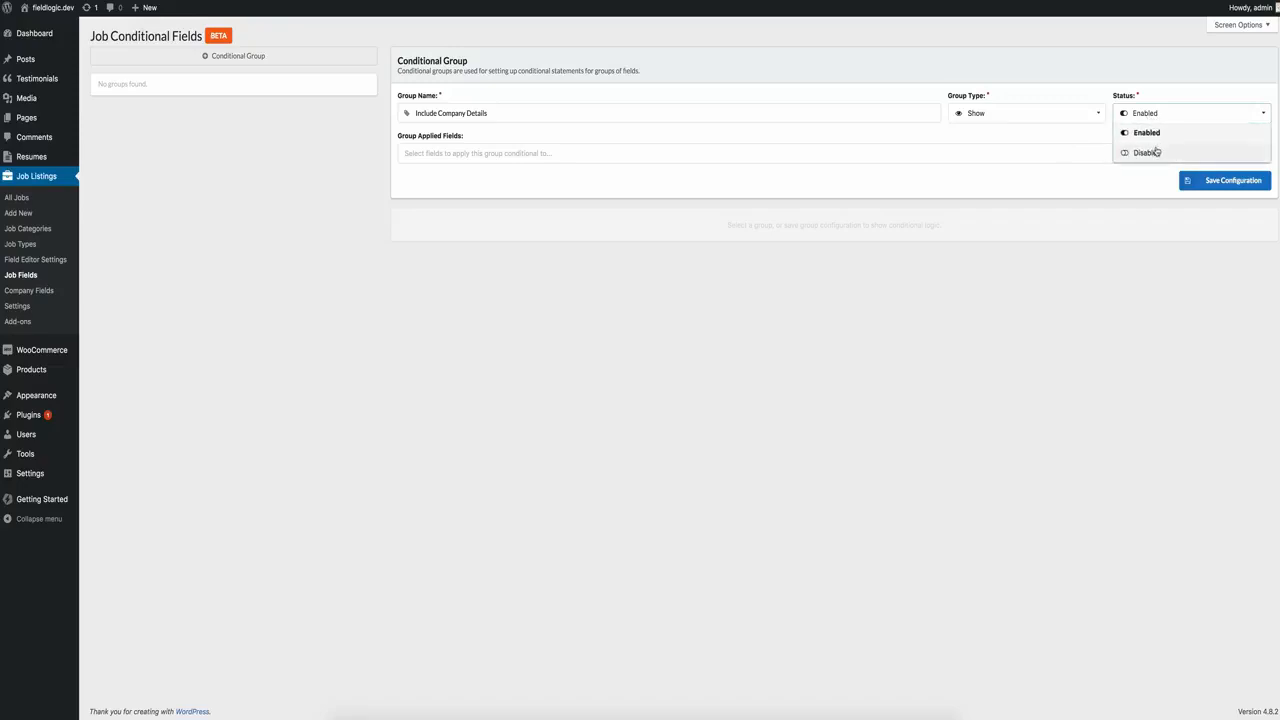
pyautogui.click(1157, 101)
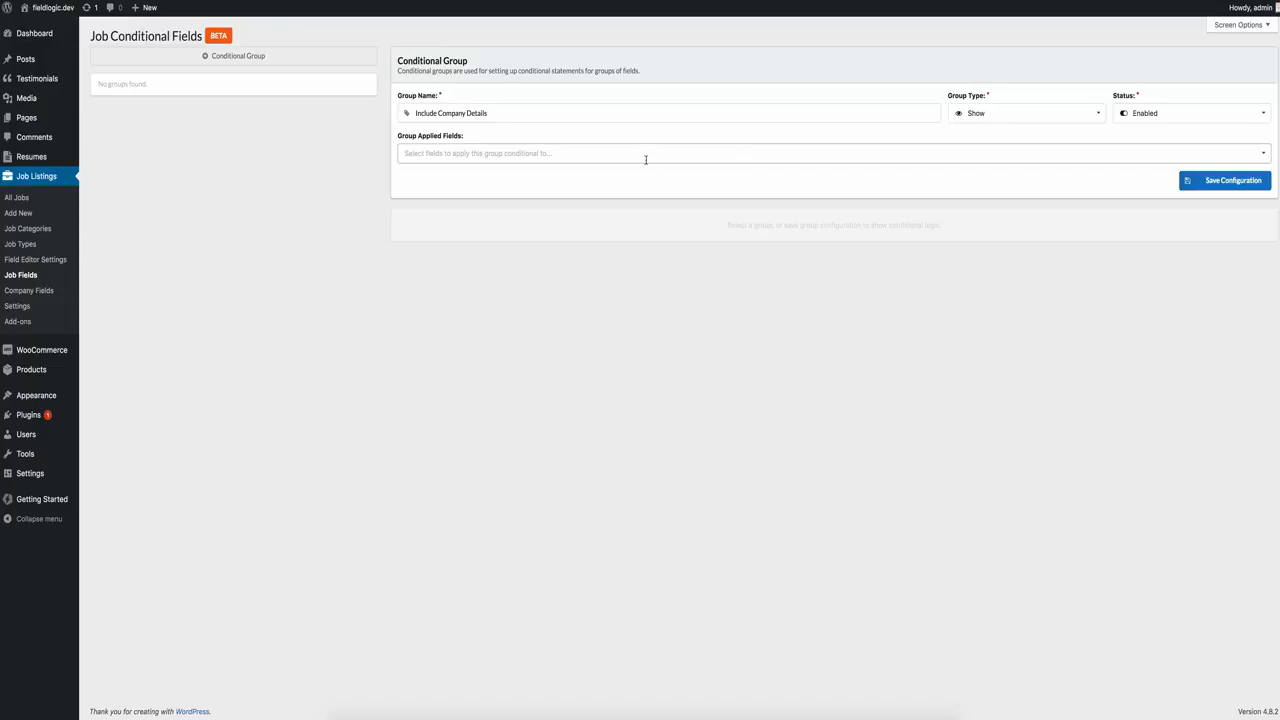
# Apply the group to company_name, company_tagline, company_description, company_video, company_website, company_cb_include_social_media and company_logo
pyautogui.click(526, 155)
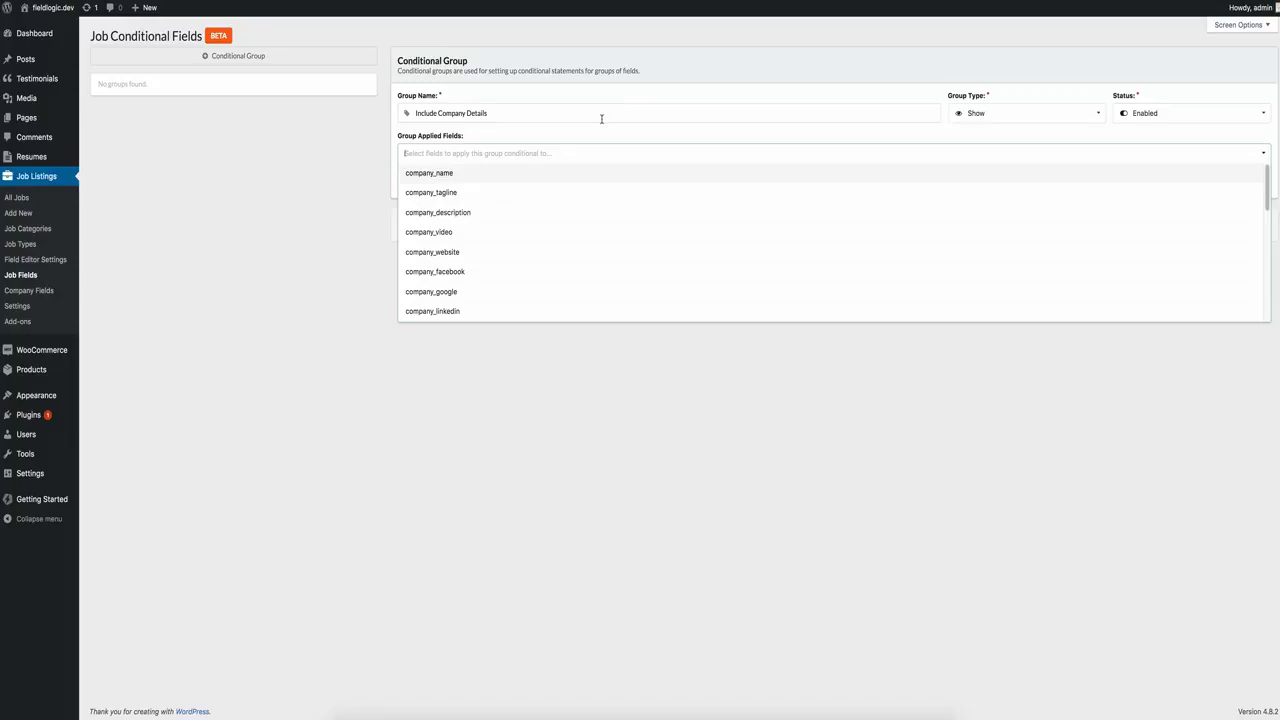
pyautogui.click(456, 178)
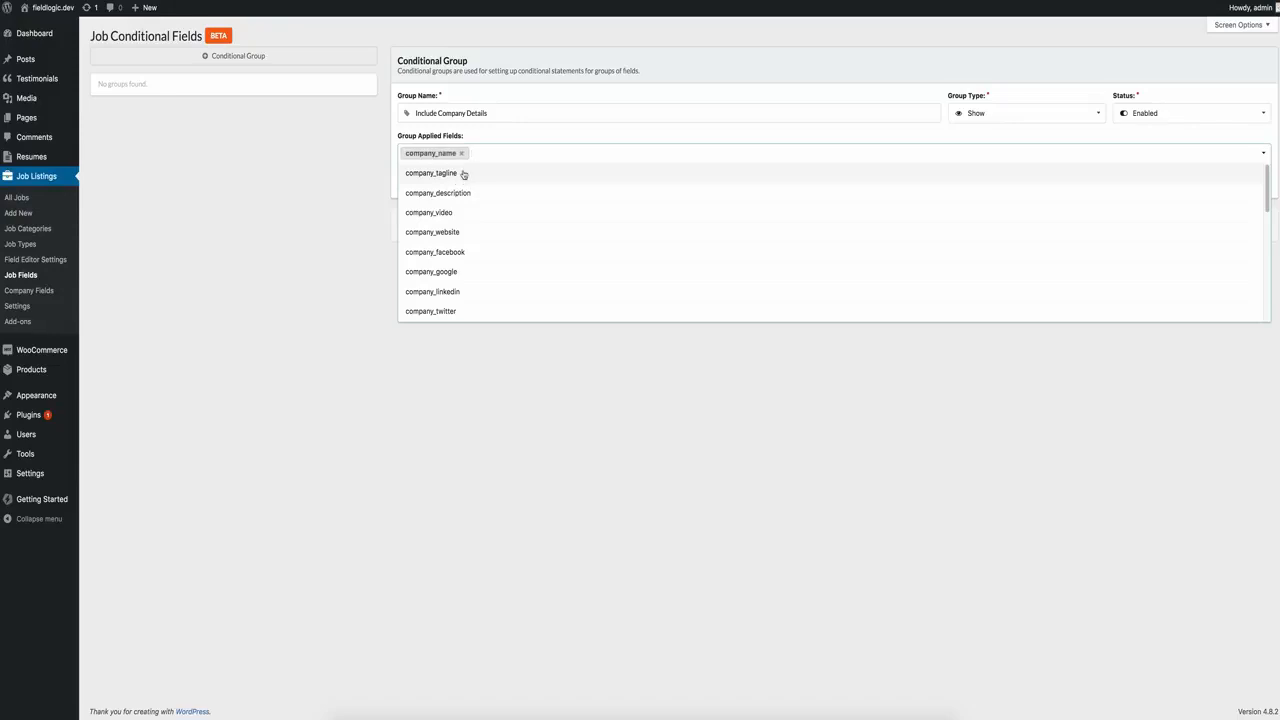
pyautogui.click(463, 174)
pyautogui.click(463, 174)
pyautogui.click(463, 174)
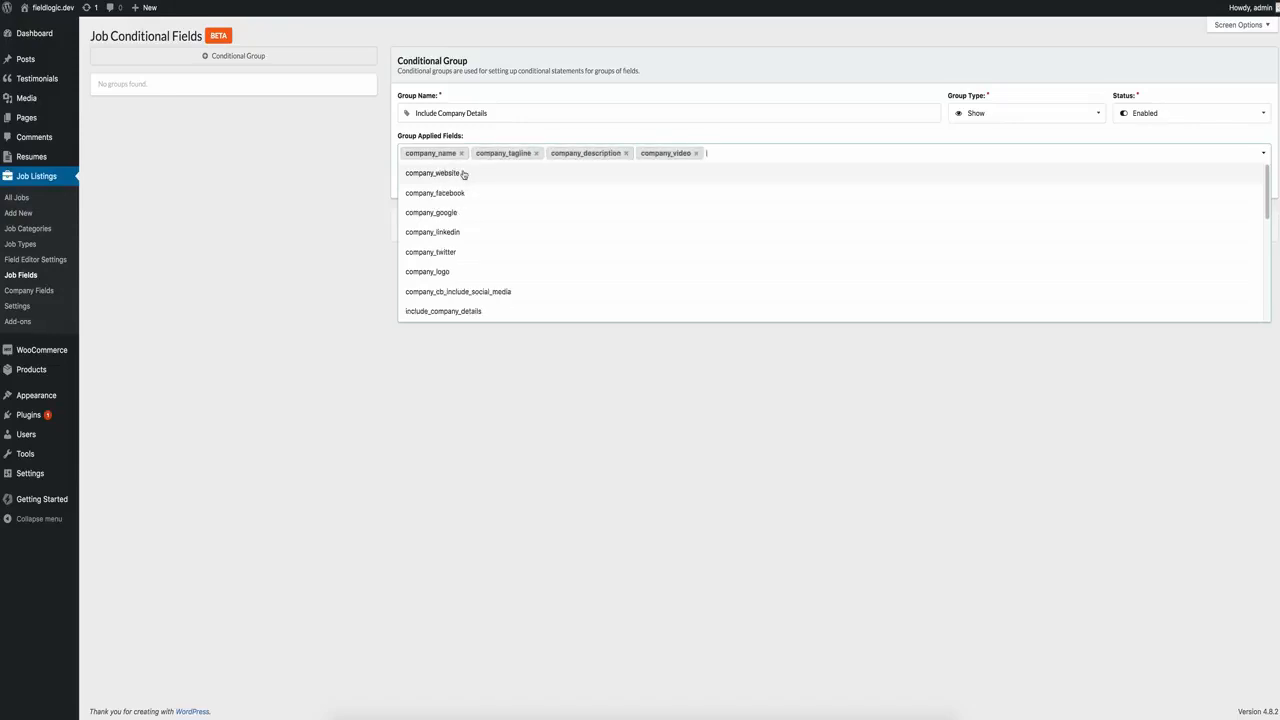
pyautogui.click(463, 174)
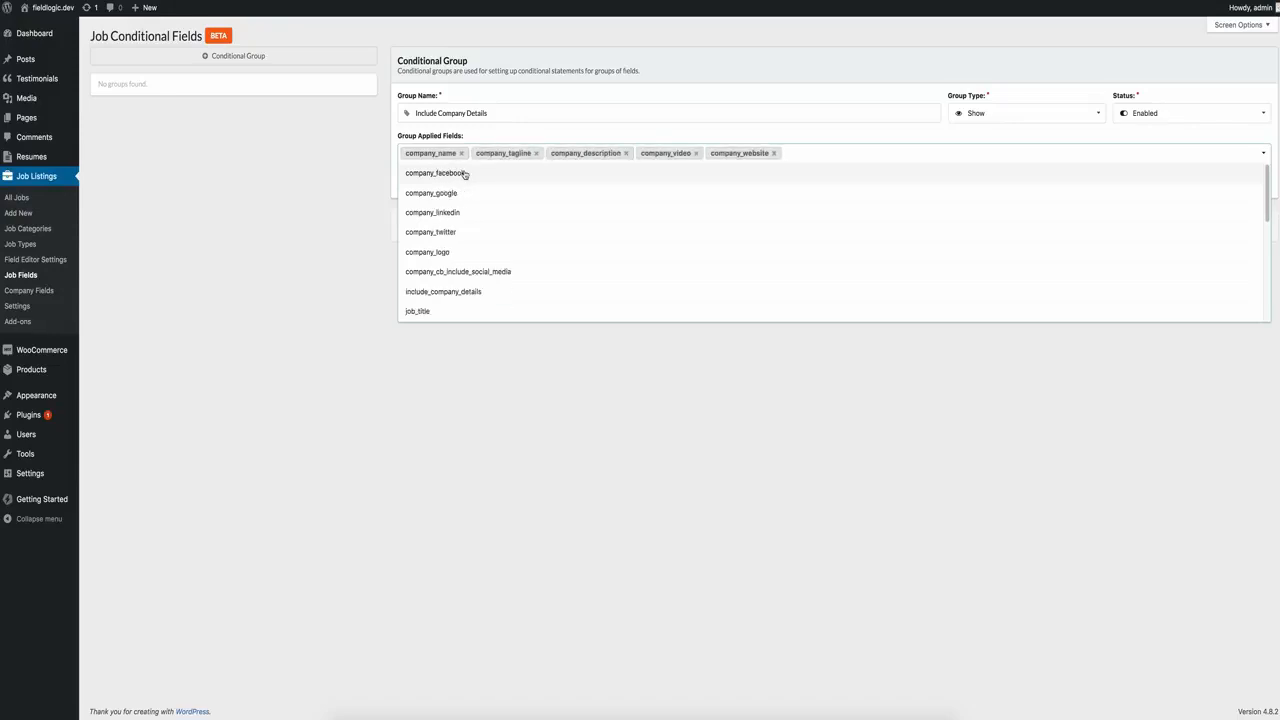
pyautogui.click(499, 273)
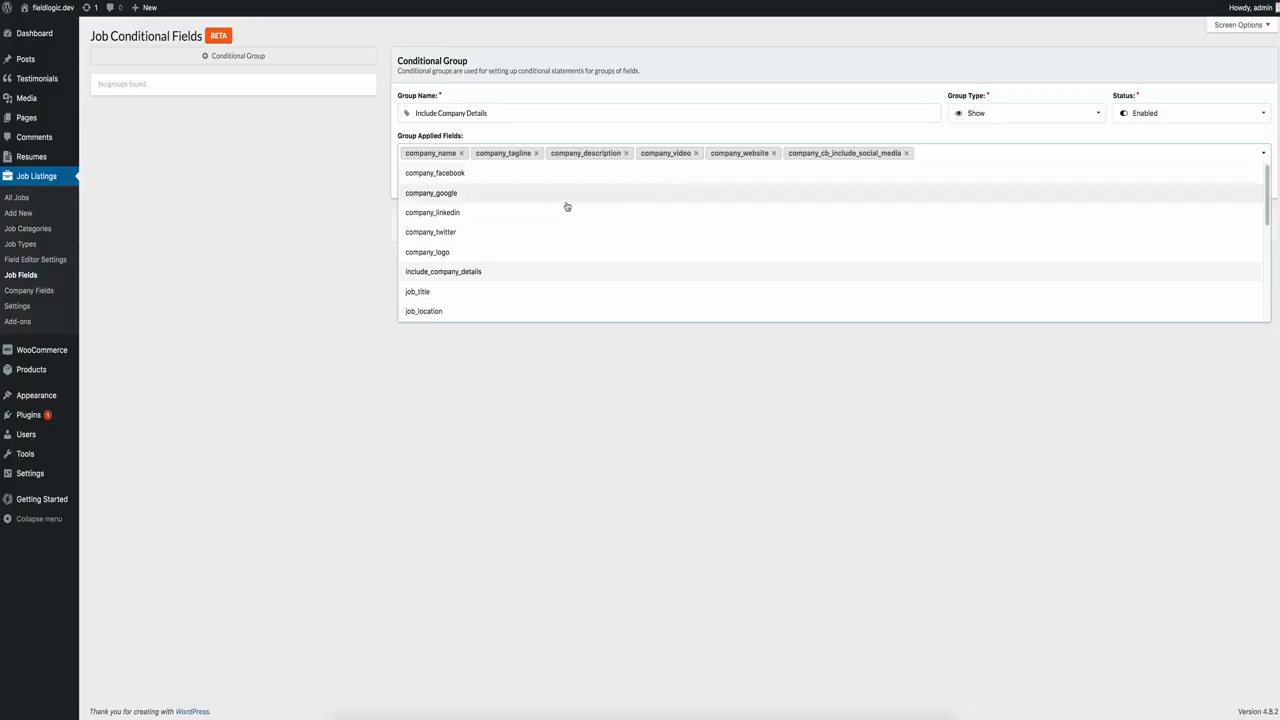
pyautogui.click(462, 252)
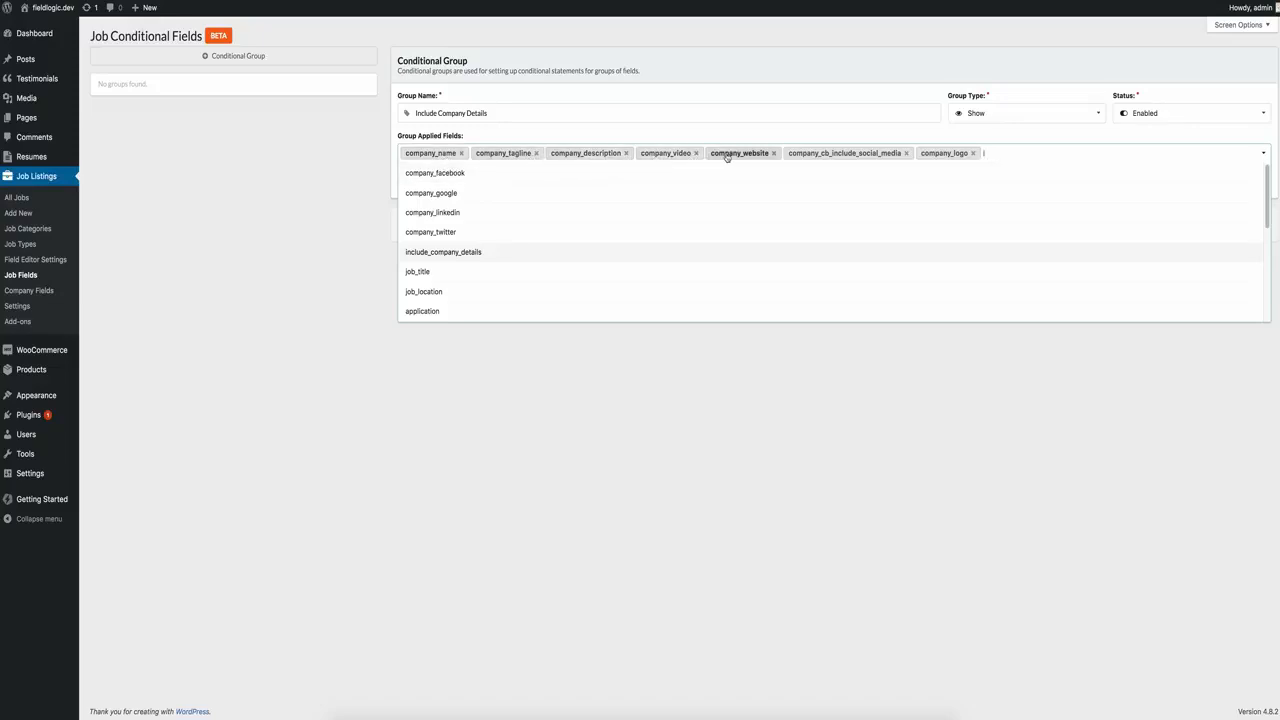
pyautogui.click(834, 438)
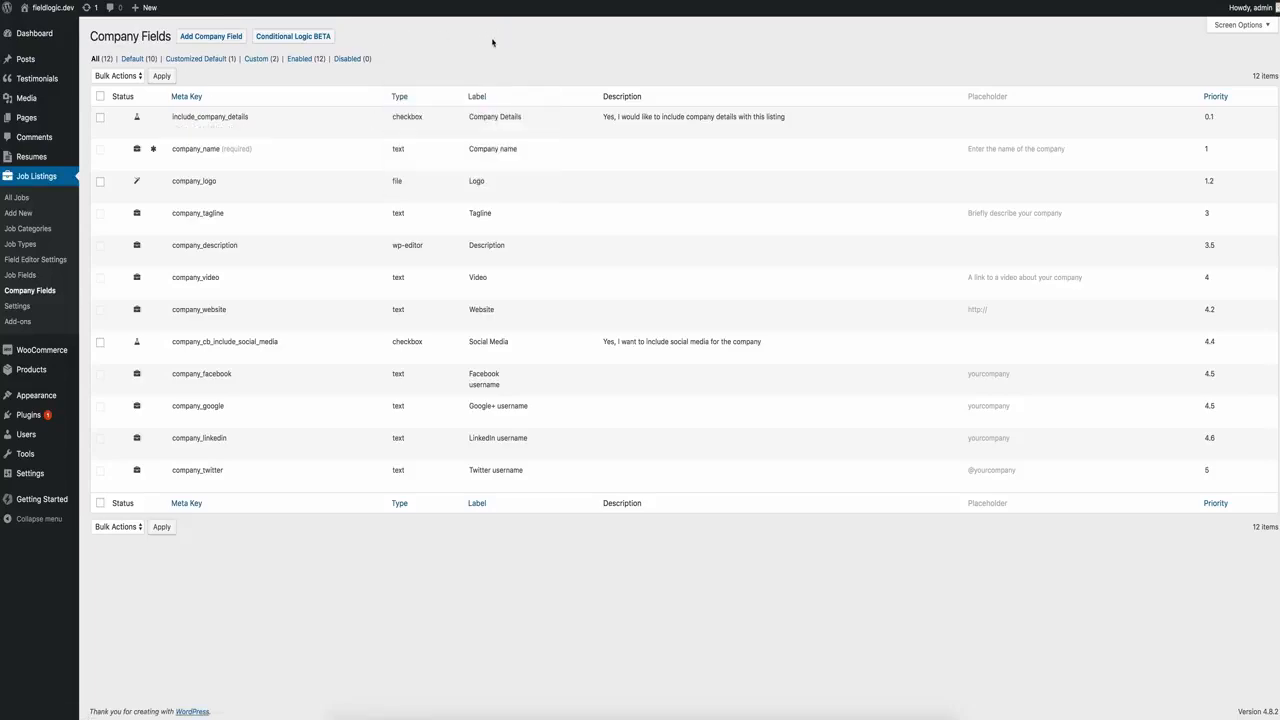
# Review the include_company_details and company_cb_include_social_media entries in the Company Fields list, and return to the conditional group
pyautogui.moveTo(224, 125)
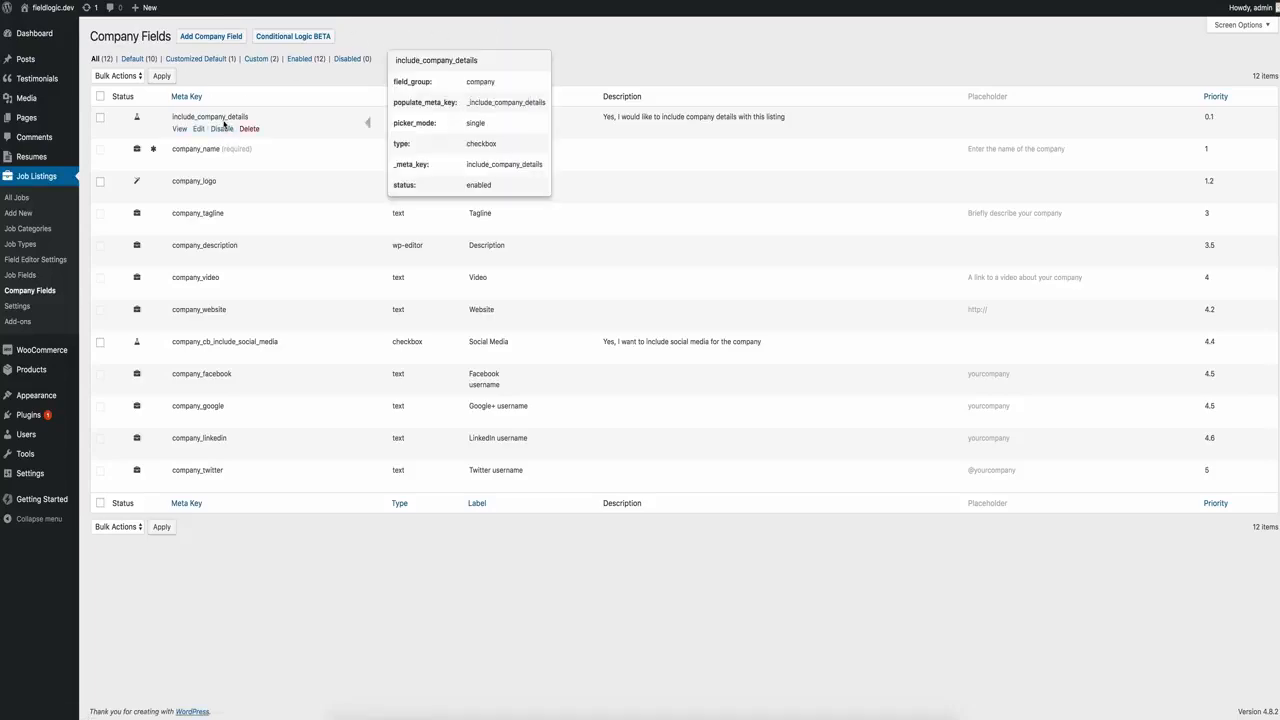
pyautogui.moveTo(242, 184)
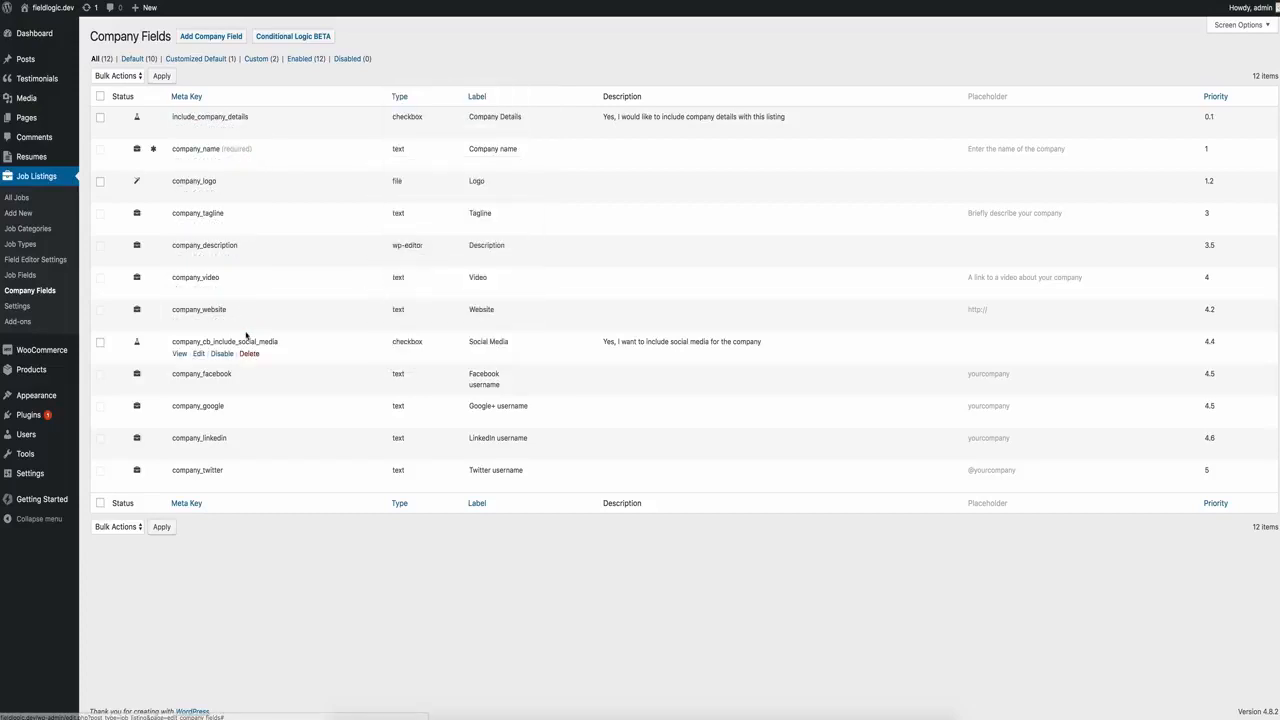
pyautogui.moveTo(173, 342)
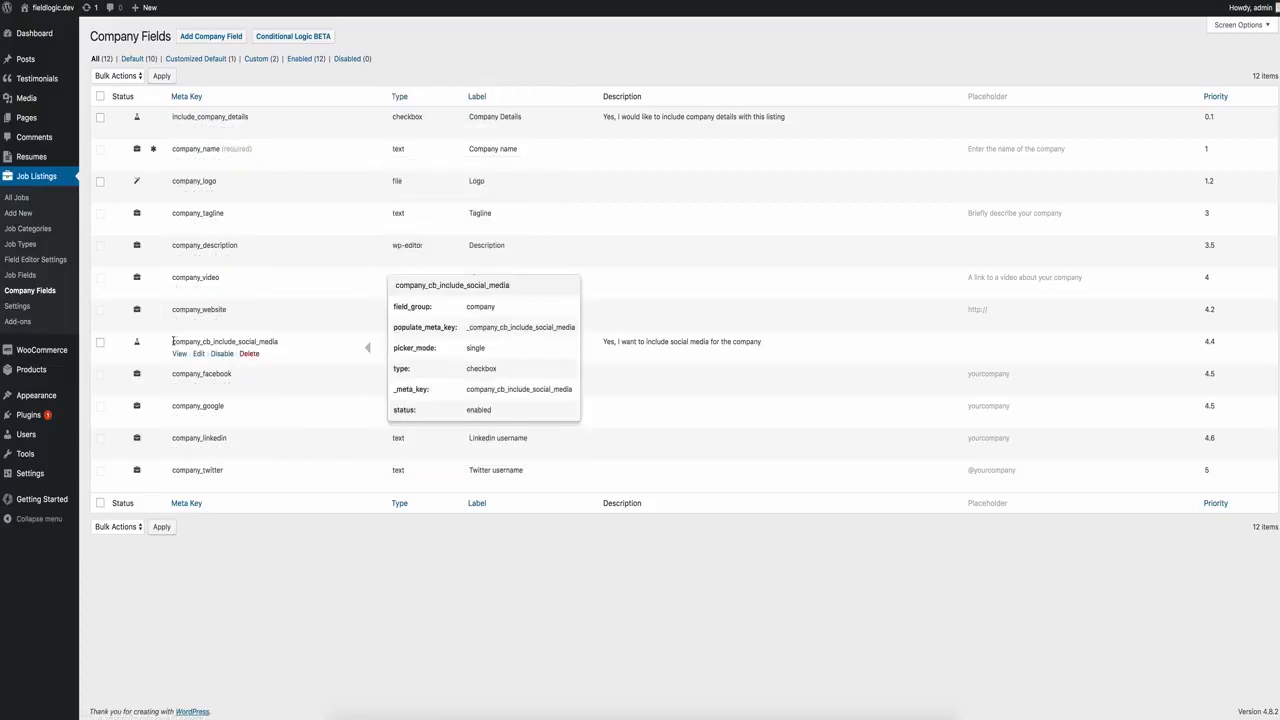
pyautogui.moveTo(215, 322)
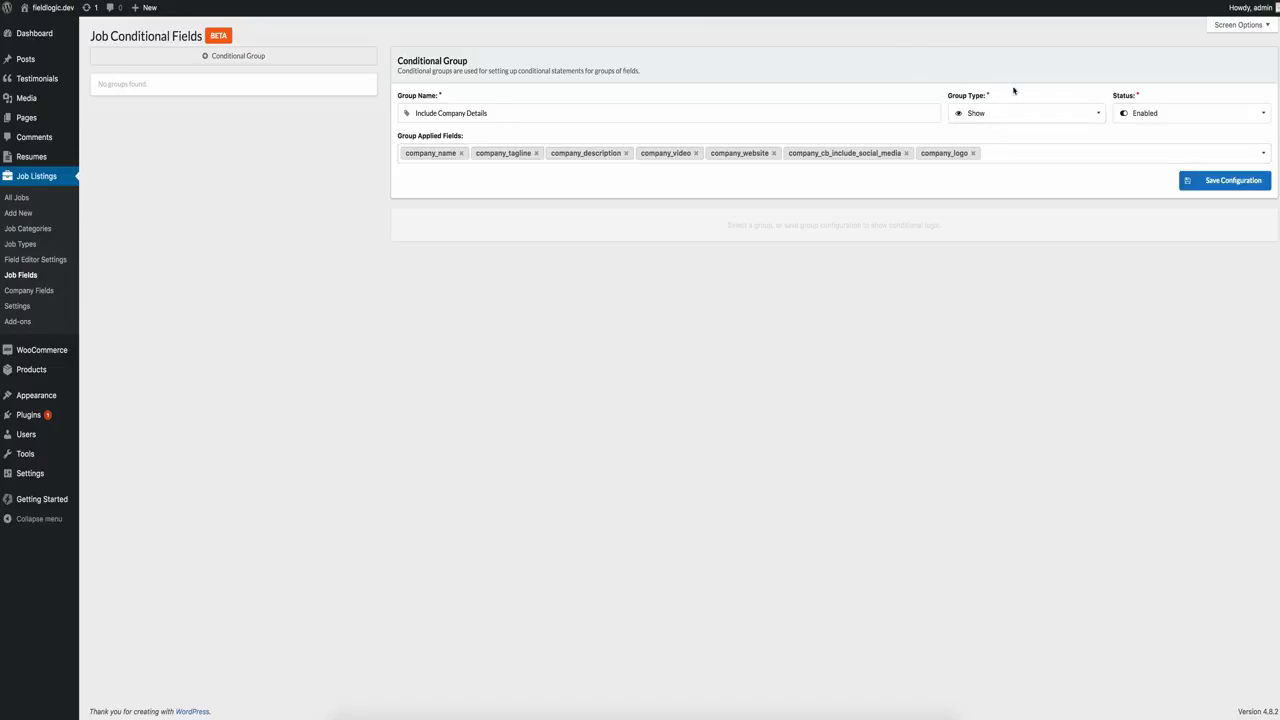
# Save the Include Company Details group configuration and set its first logic check to include_company_details (Company Details)
pyautogui.click(1226, 182)
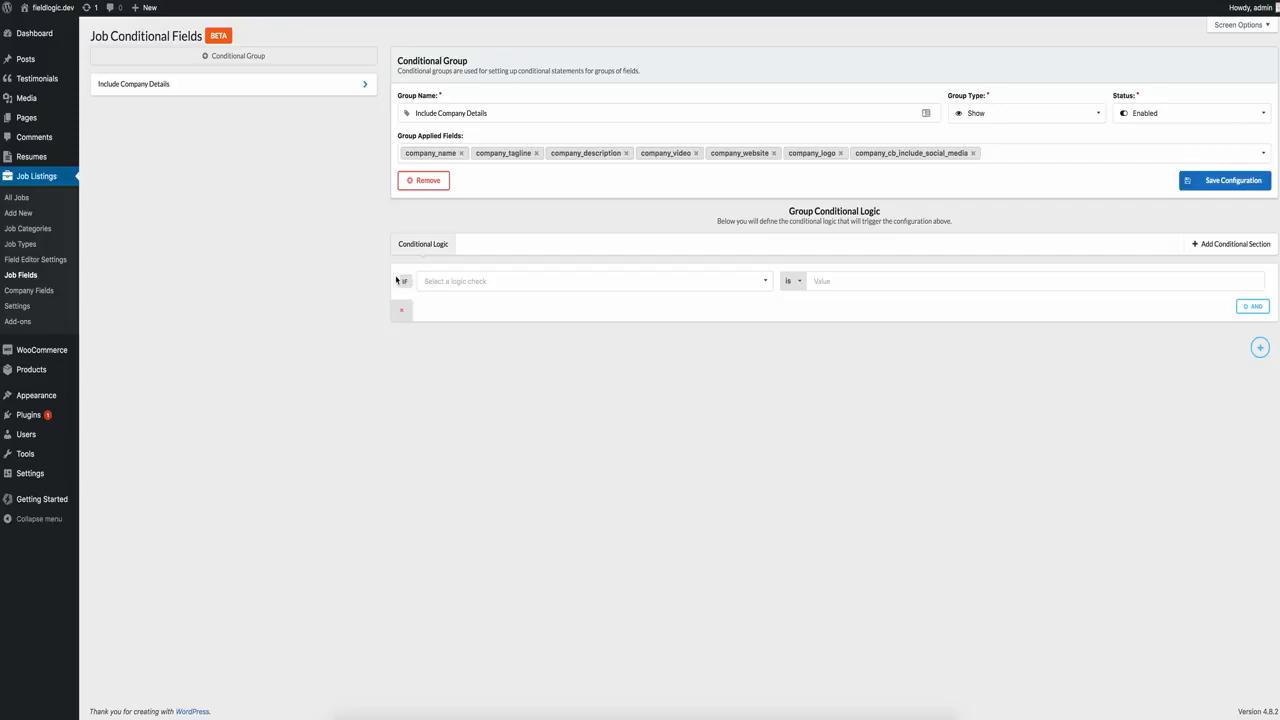
pyautogui.click(521, 279)
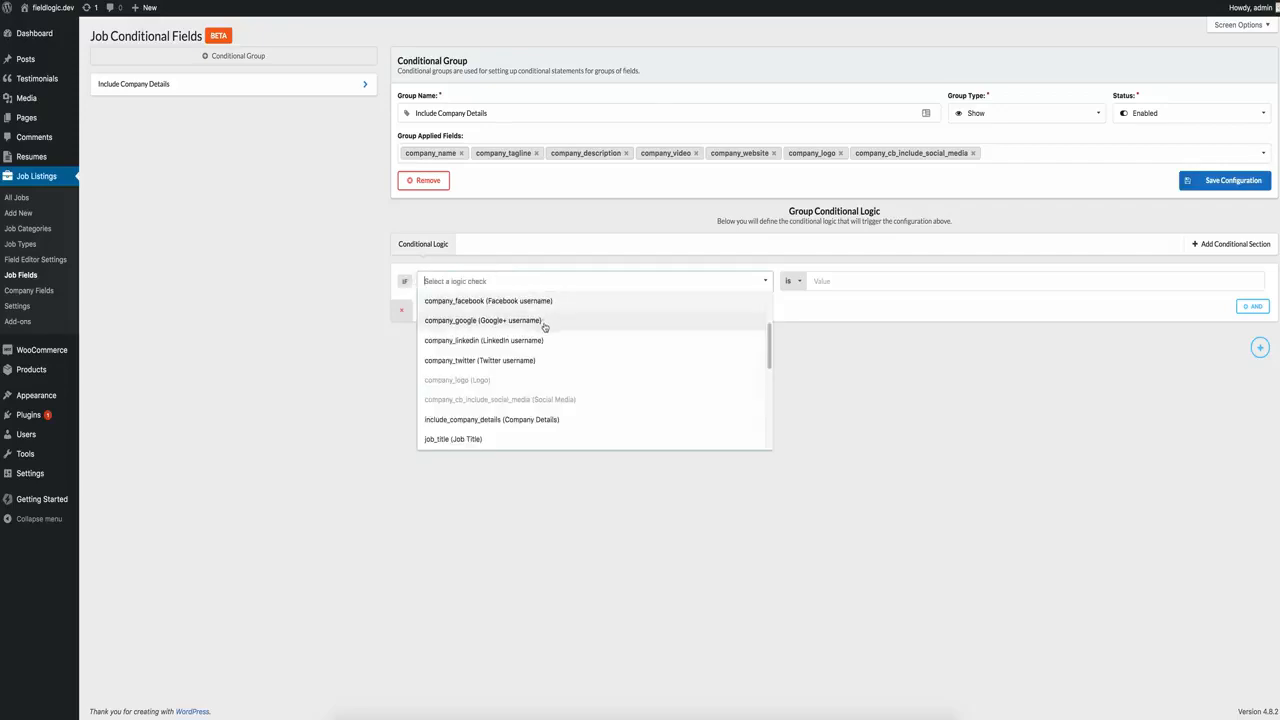
pyautogui.click(510, 420)
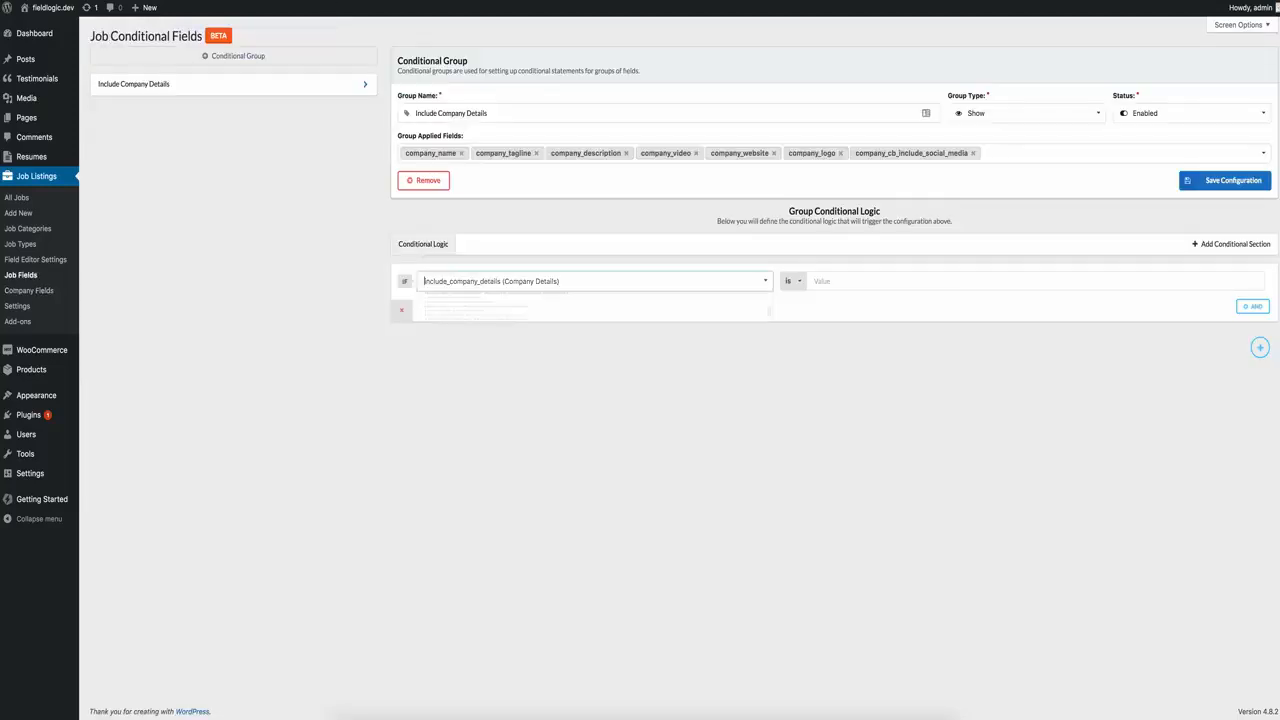
pyautogui.click(595, 285)
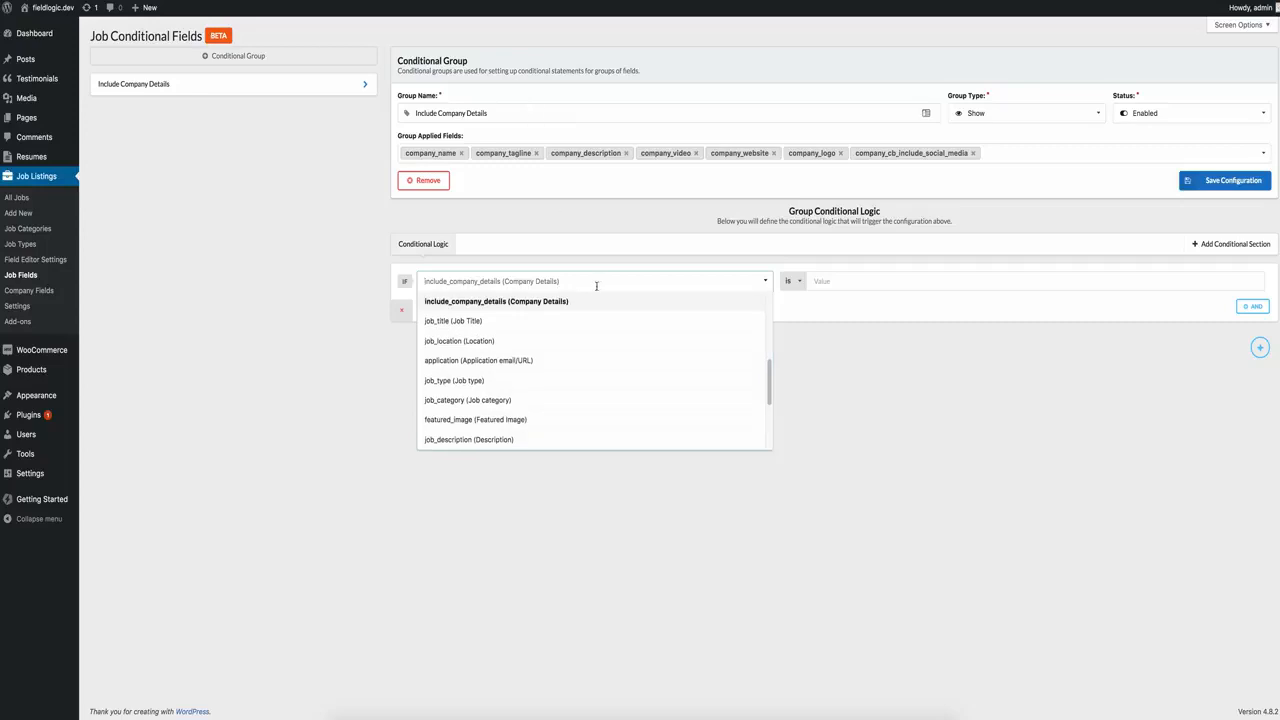
pyautogui.click(539, 302)
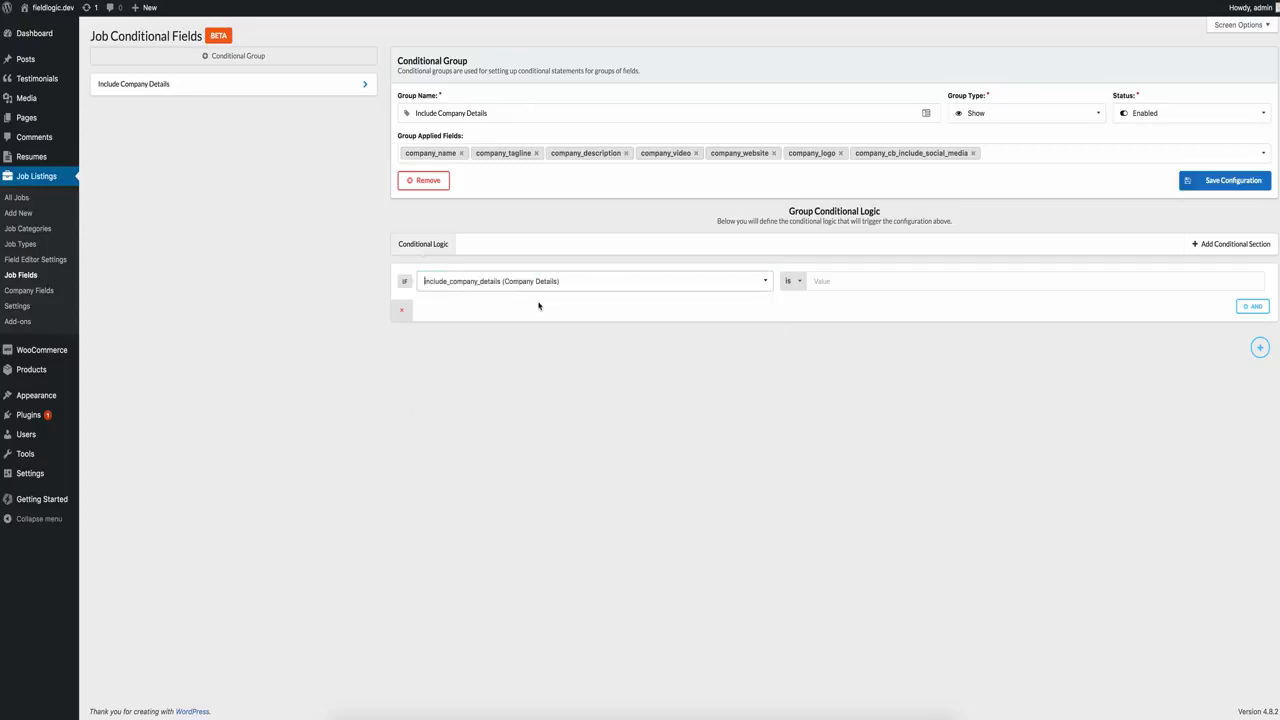
# Review the comparison operators available for the include_company_details condition, keeping is
pyautogui.click(797, 283)
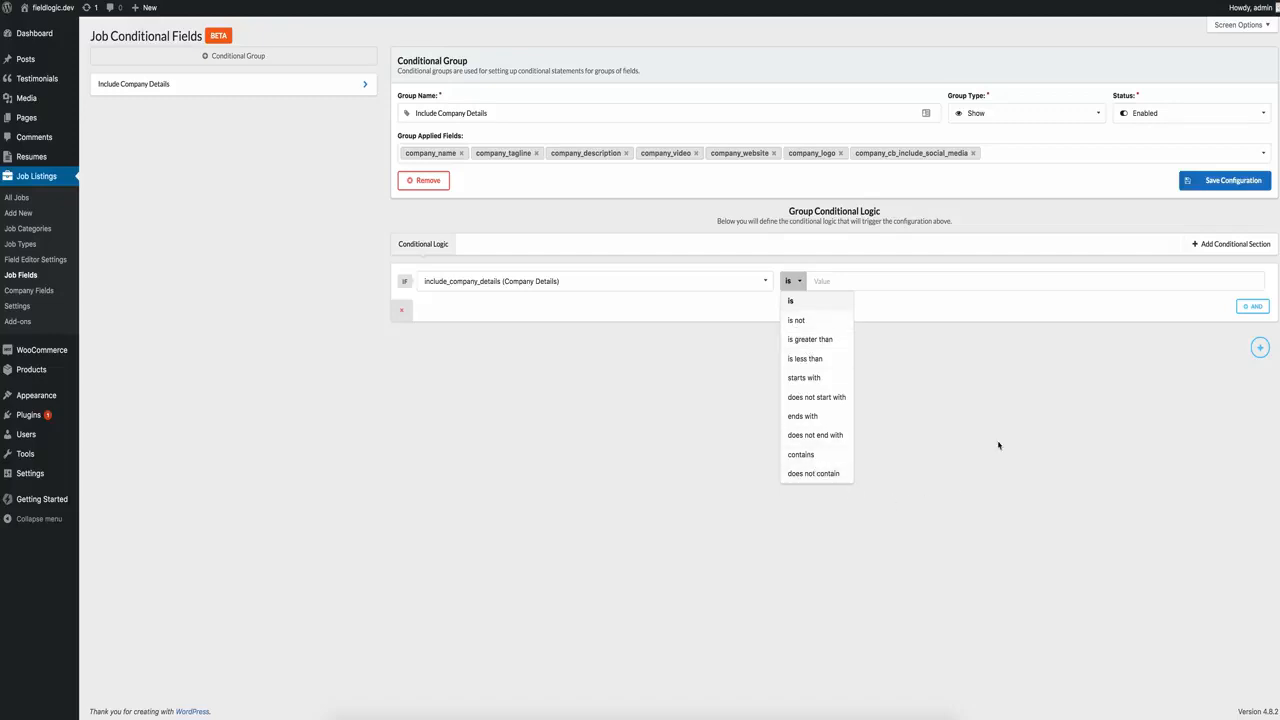
pyautogui.click(981, 365)
pyautogui.click(812, 281)
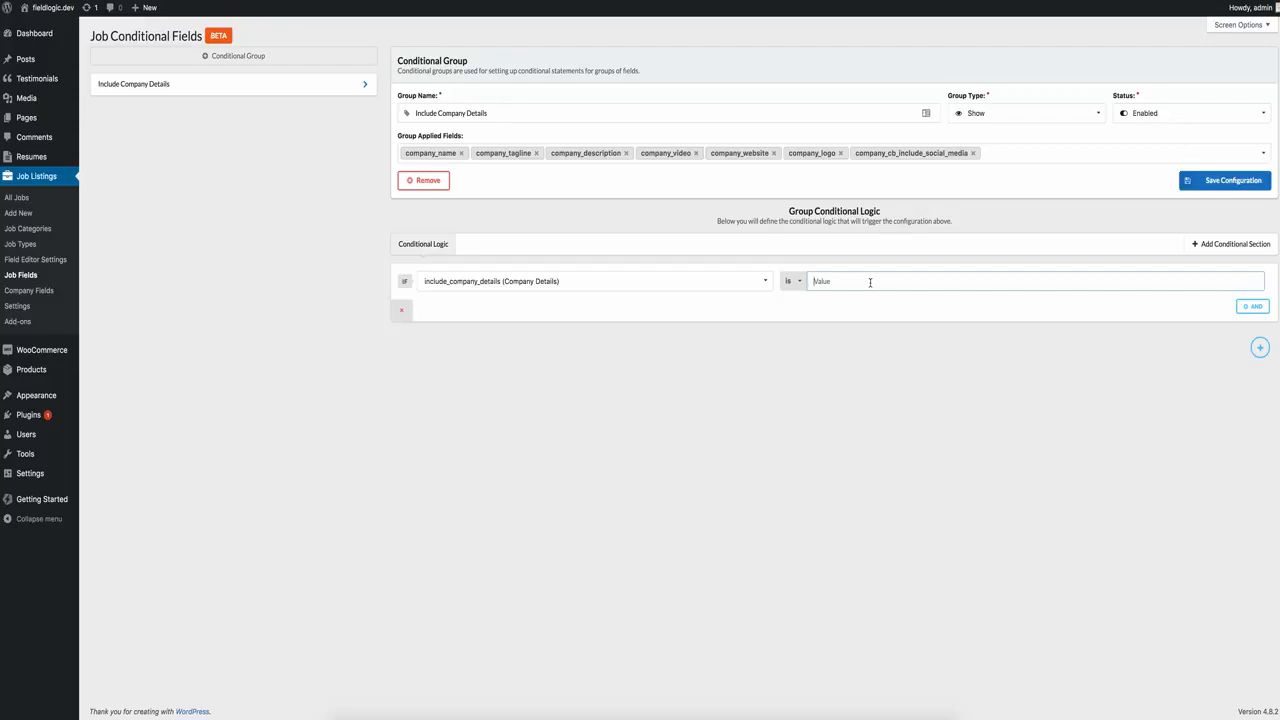
# Keep include_company_details (Company Details) as the checked field and set the condition's value to 1
pyautogui.click(726, 275)
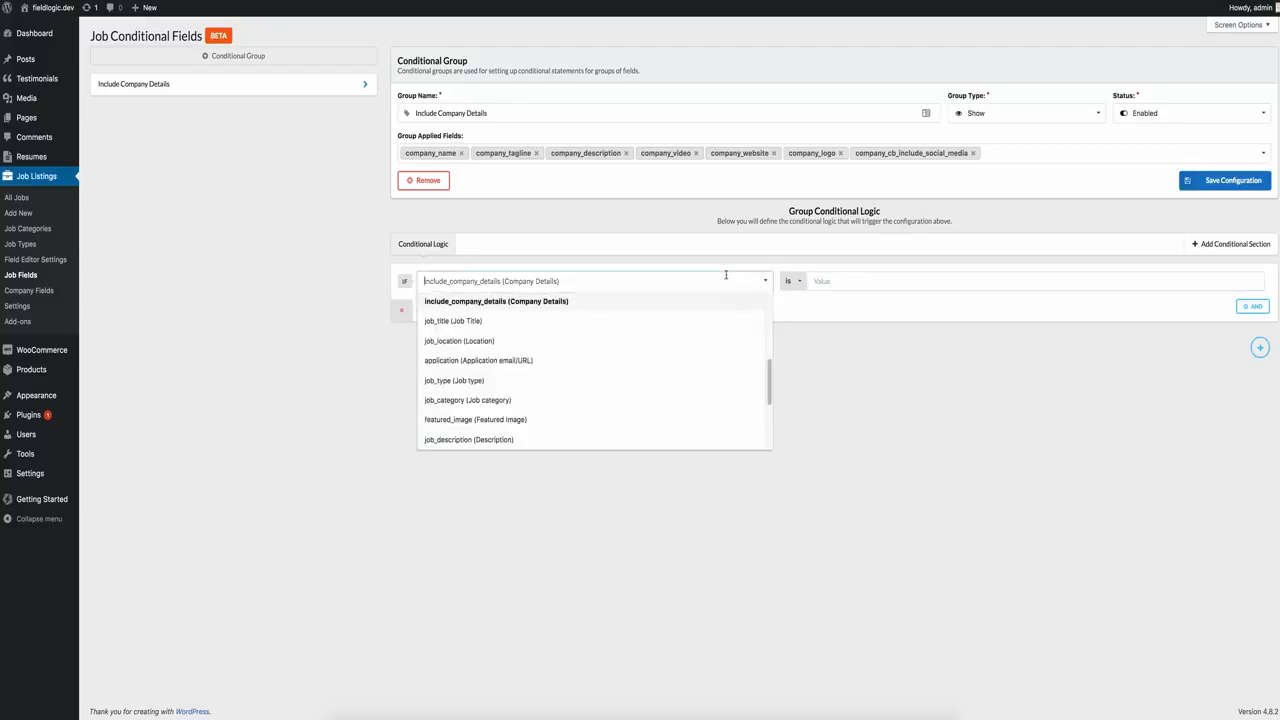
pyautogui.click(866, 283)
pyautogui.click(867, 282)
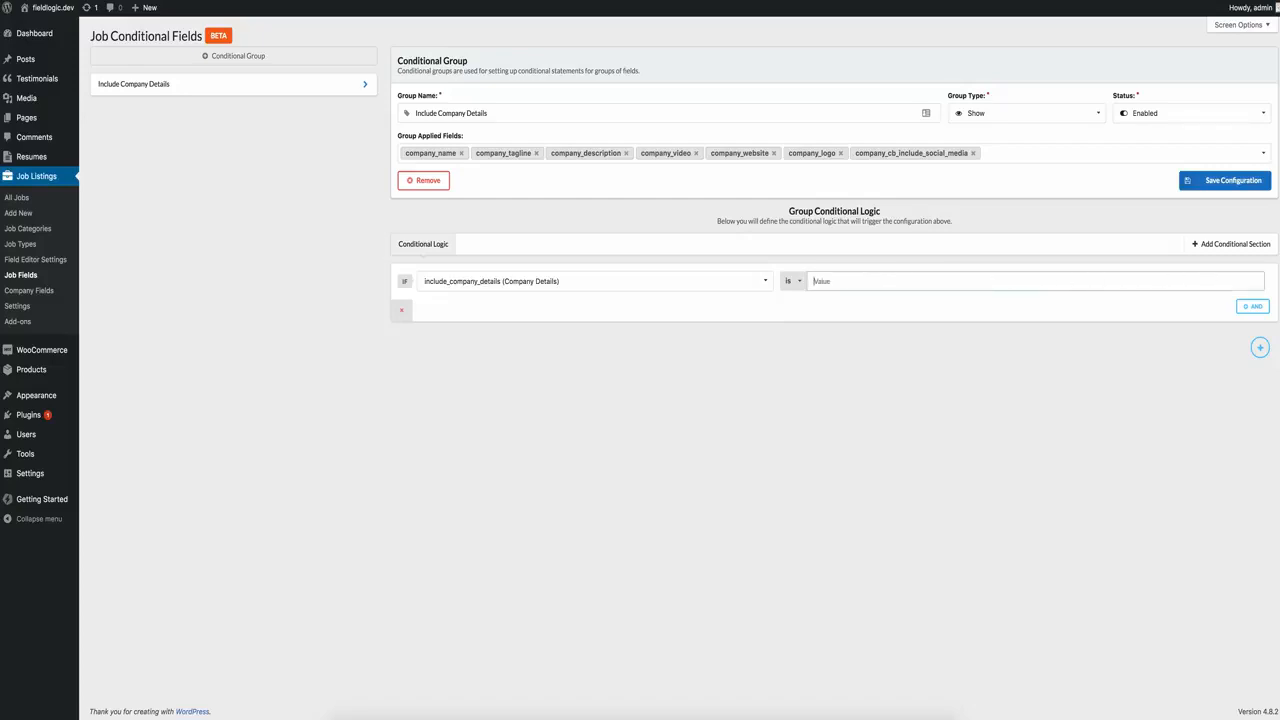
pyautogui.click(814, 283)
pyautogui.click(665, 281)
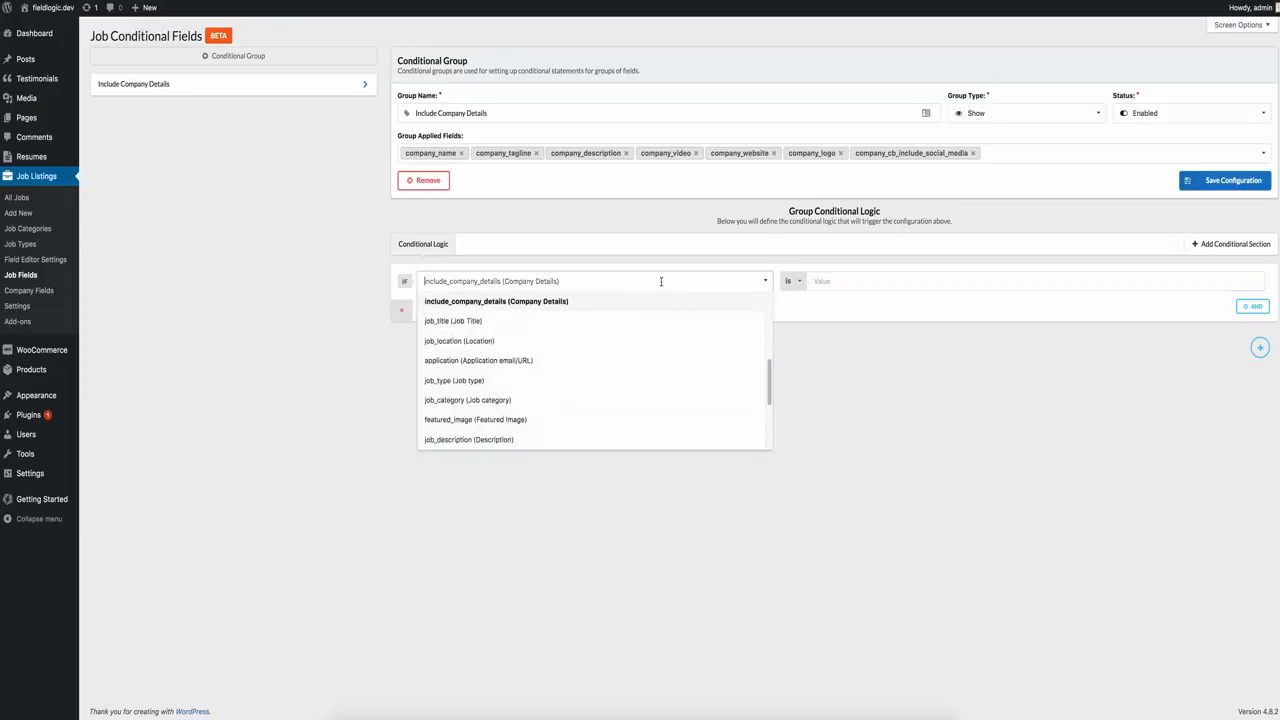
pyautogui.click(552, 304)
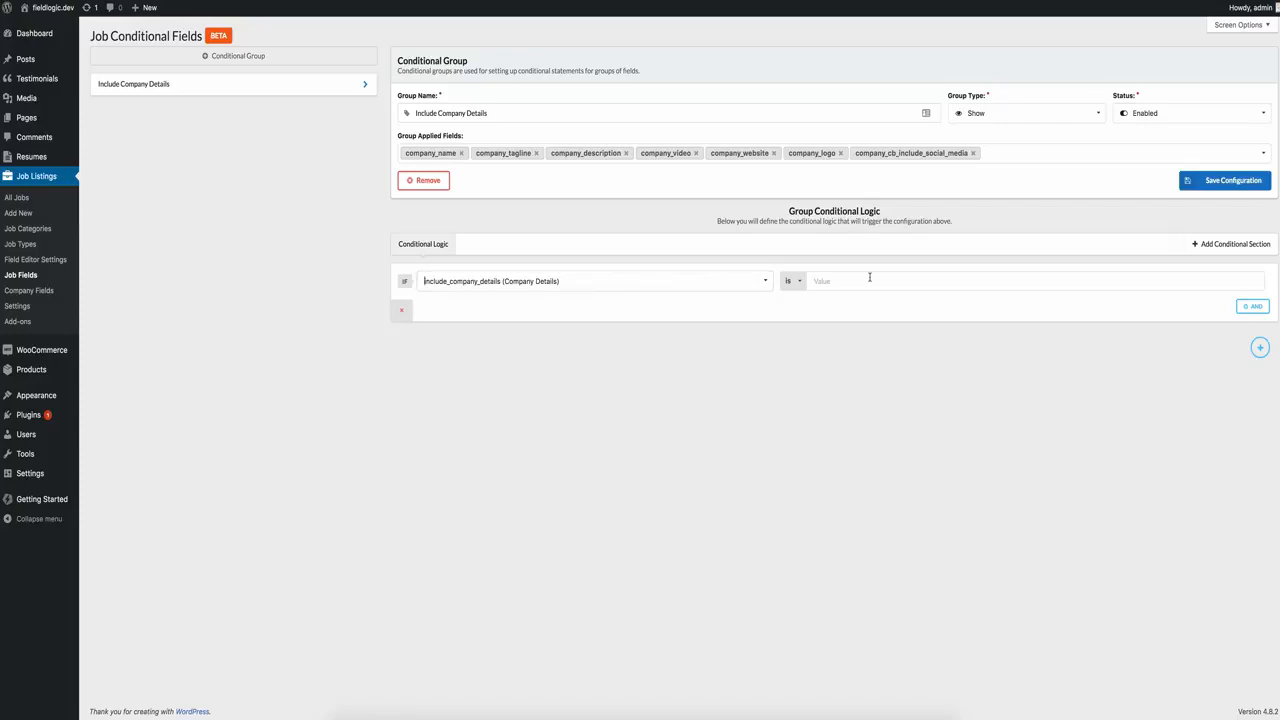
pyautogui.click(908, 280)
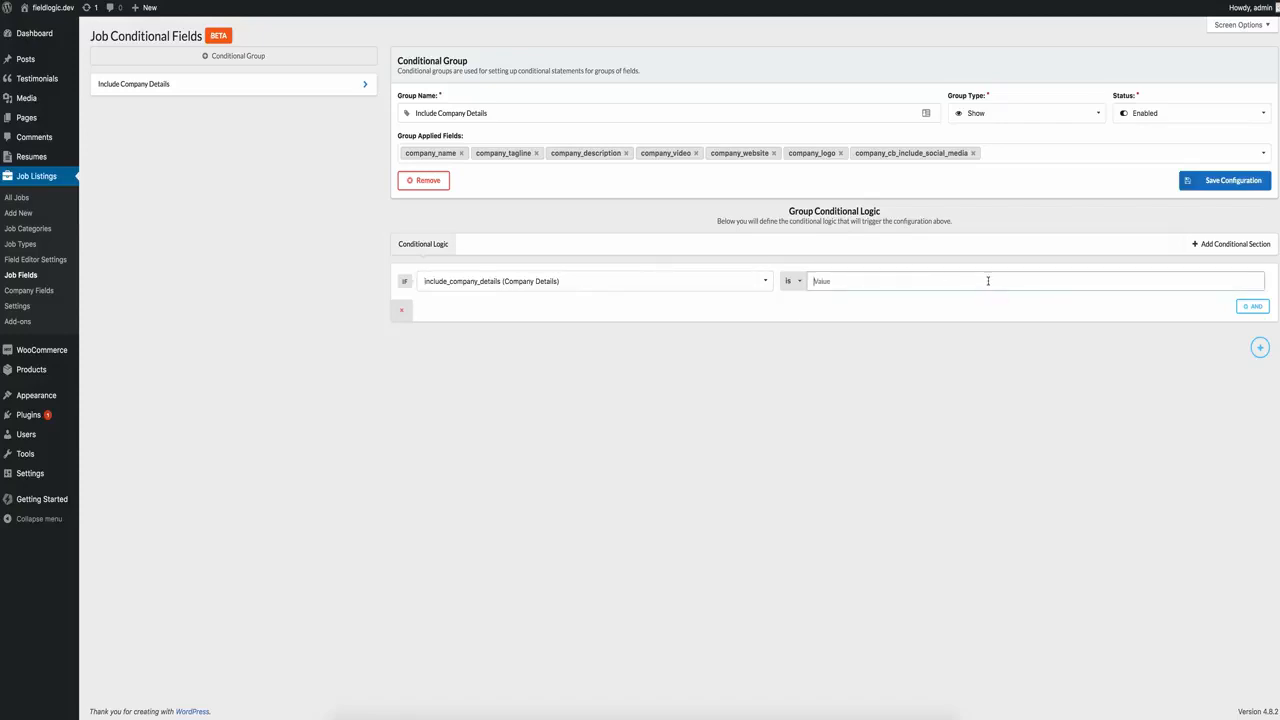
pyautogui.click(660, 290)
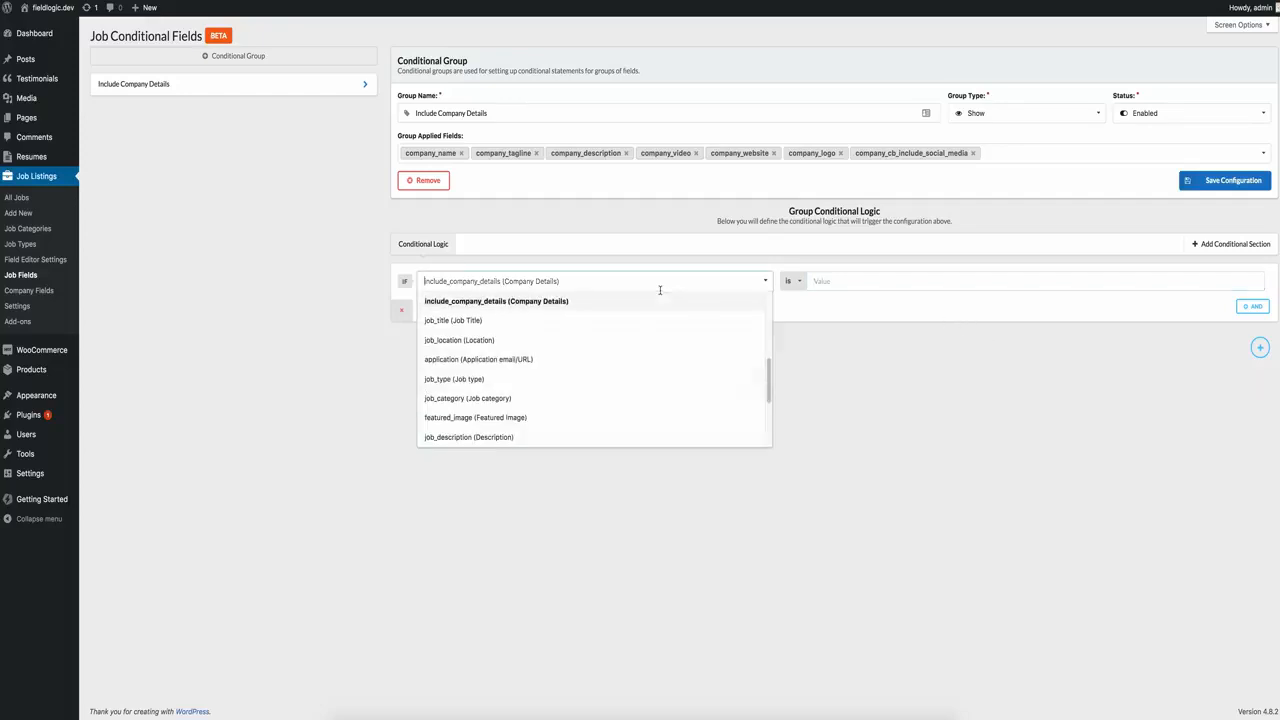
pyautogui.click(862, 280)
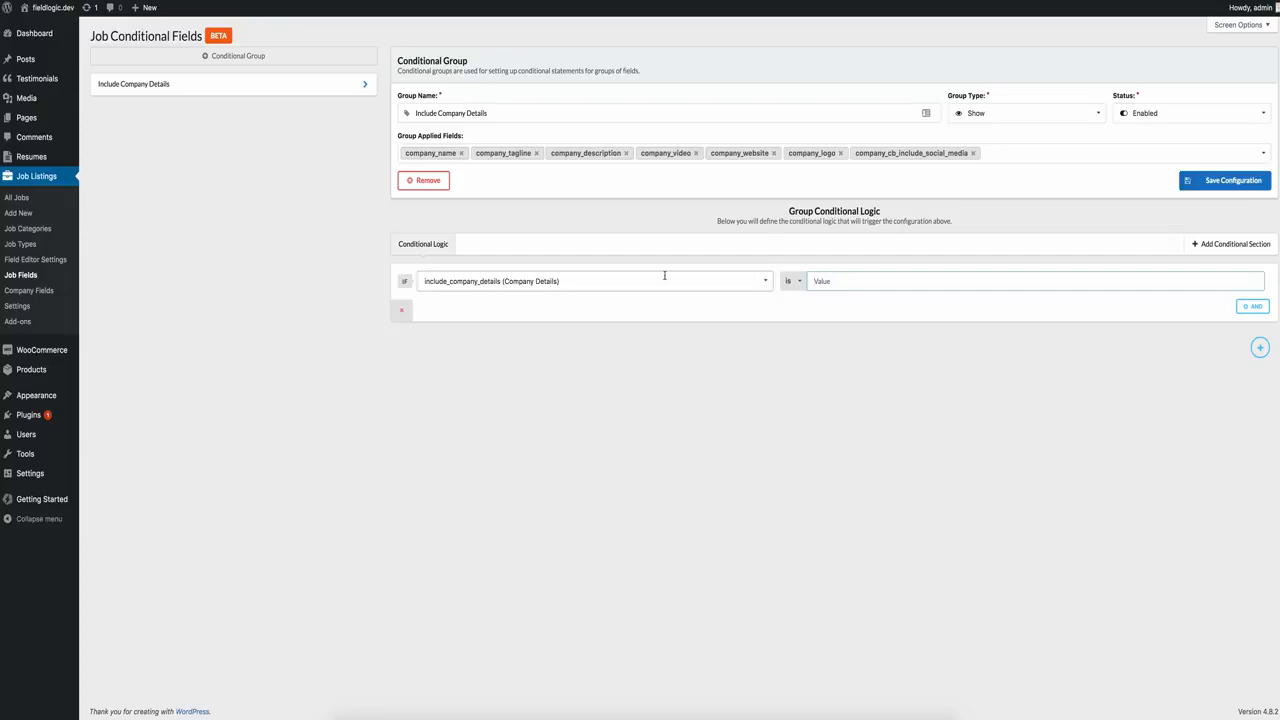
pyautogui.write('1')
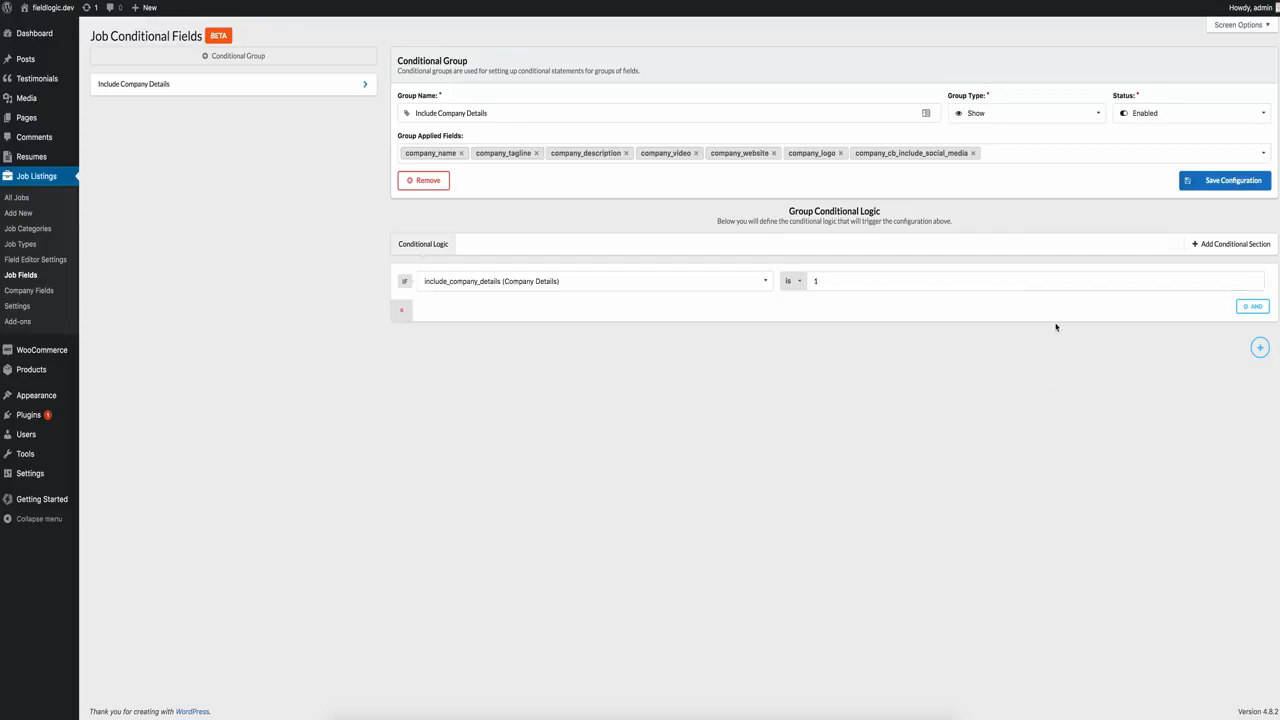
# Add four empty AND conditions below the include_company_details condition
pyautogui.click(1251, 307)
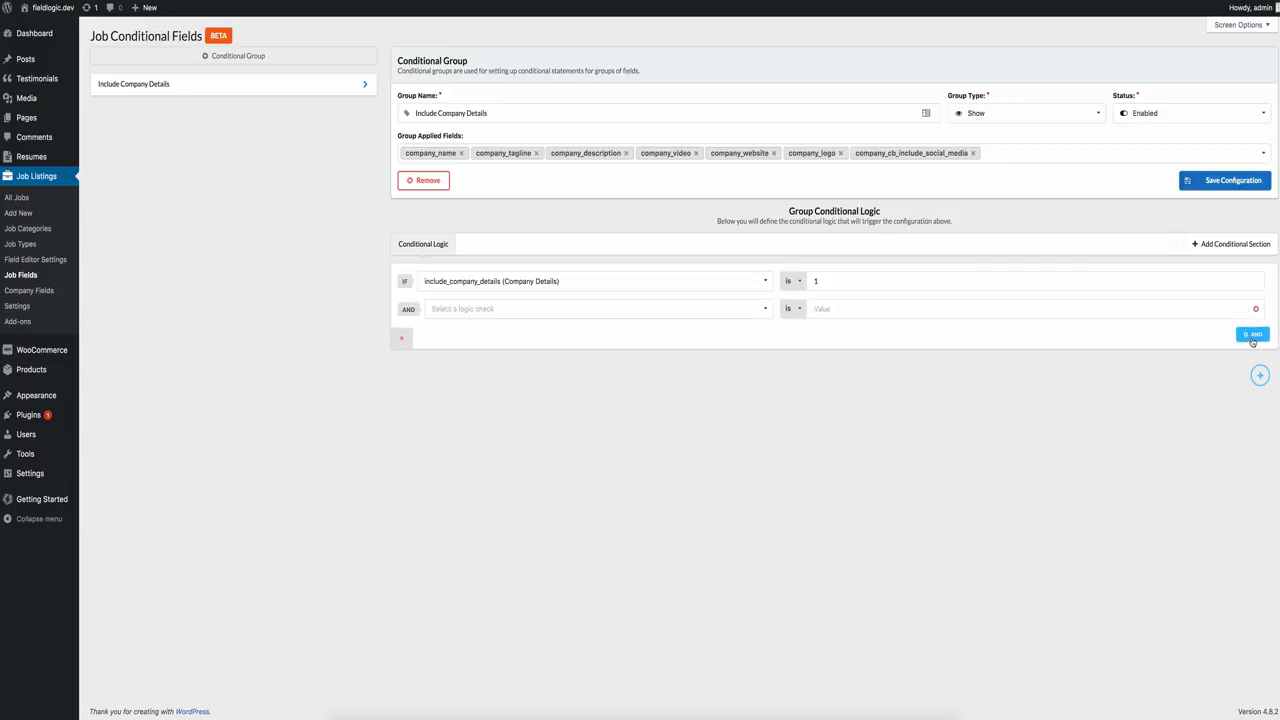
pyautogui.click(1252, 335)
pyautogui.click(1252, 361)
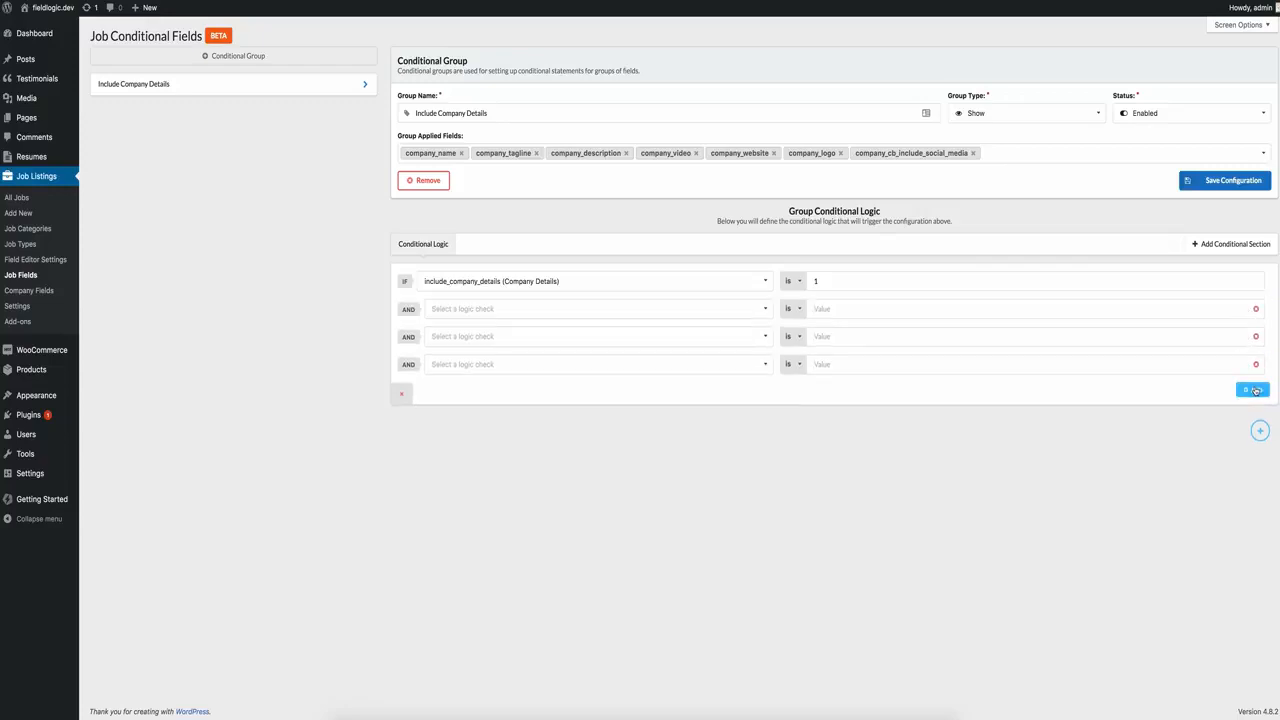
pyautogui.click(1252, 389)
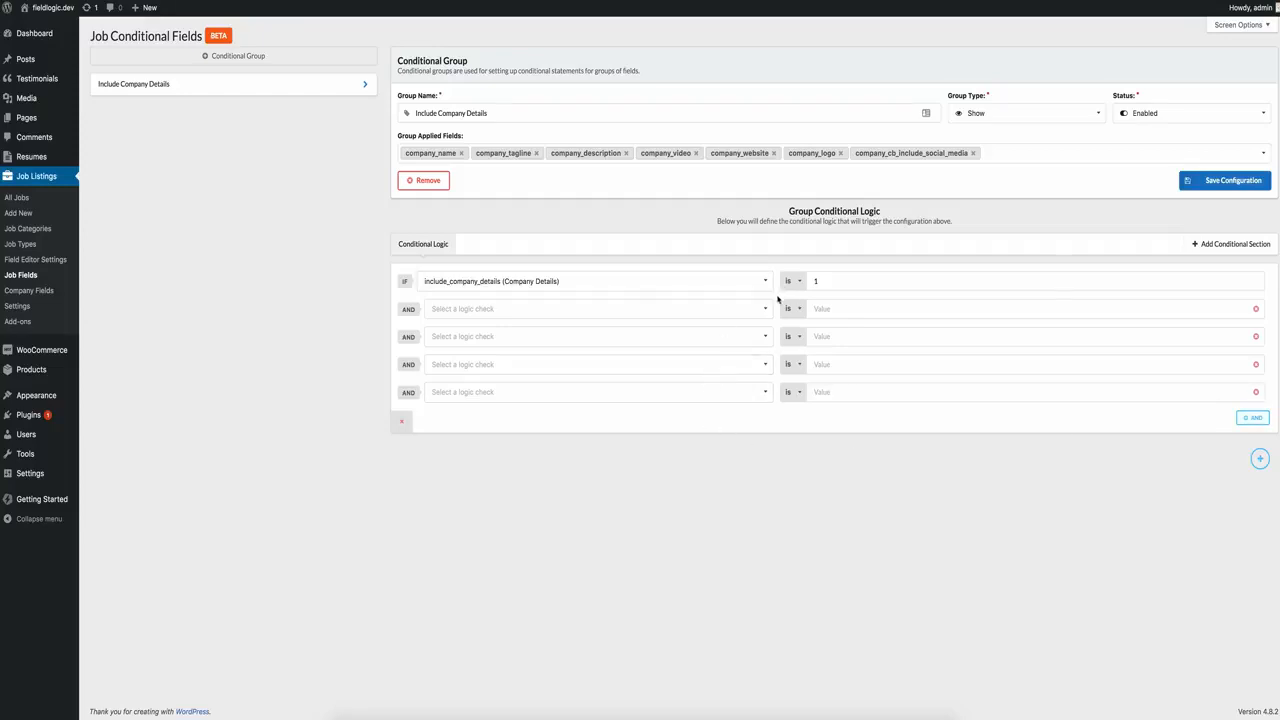
# Examine which fields are selectable and which are greyed out as logic checks for the first AND condition
pyautogui.click(755, 316)
pyautogui.scroll(-3, 615, 370)
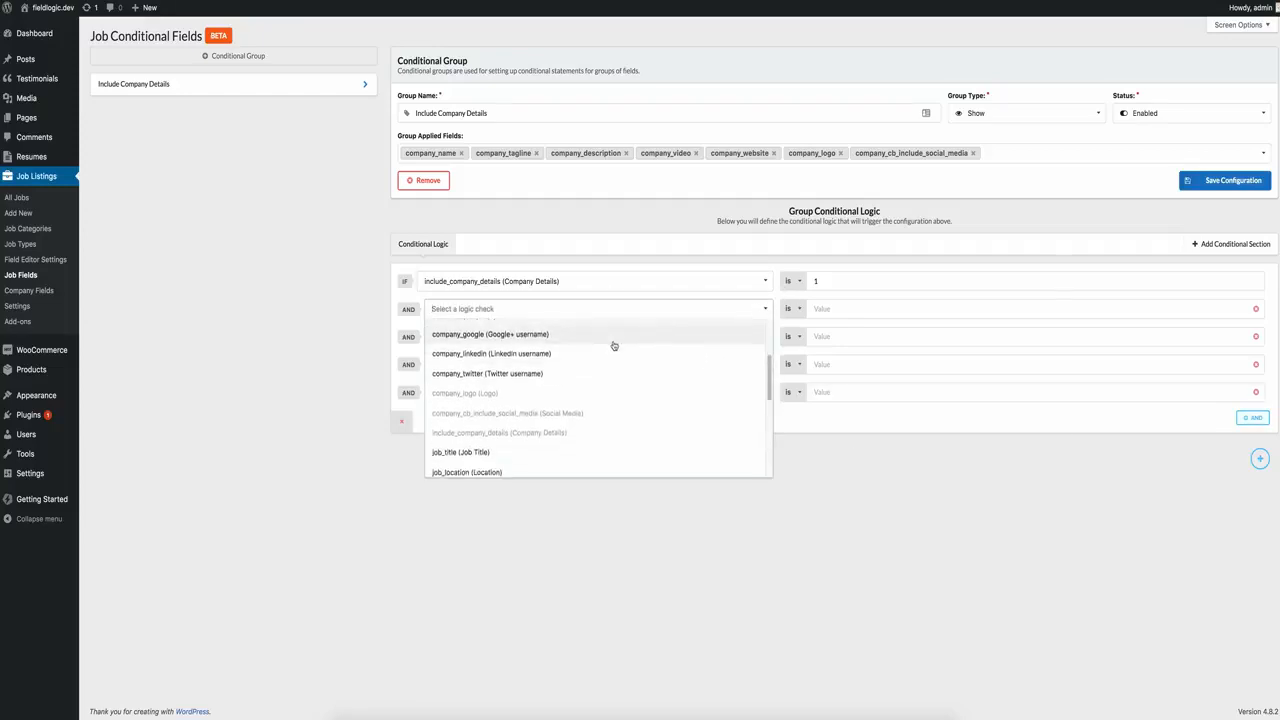
pyautogui.scroll(-3, 560, 370)
pyautogui.scroll(3, 484, 339)
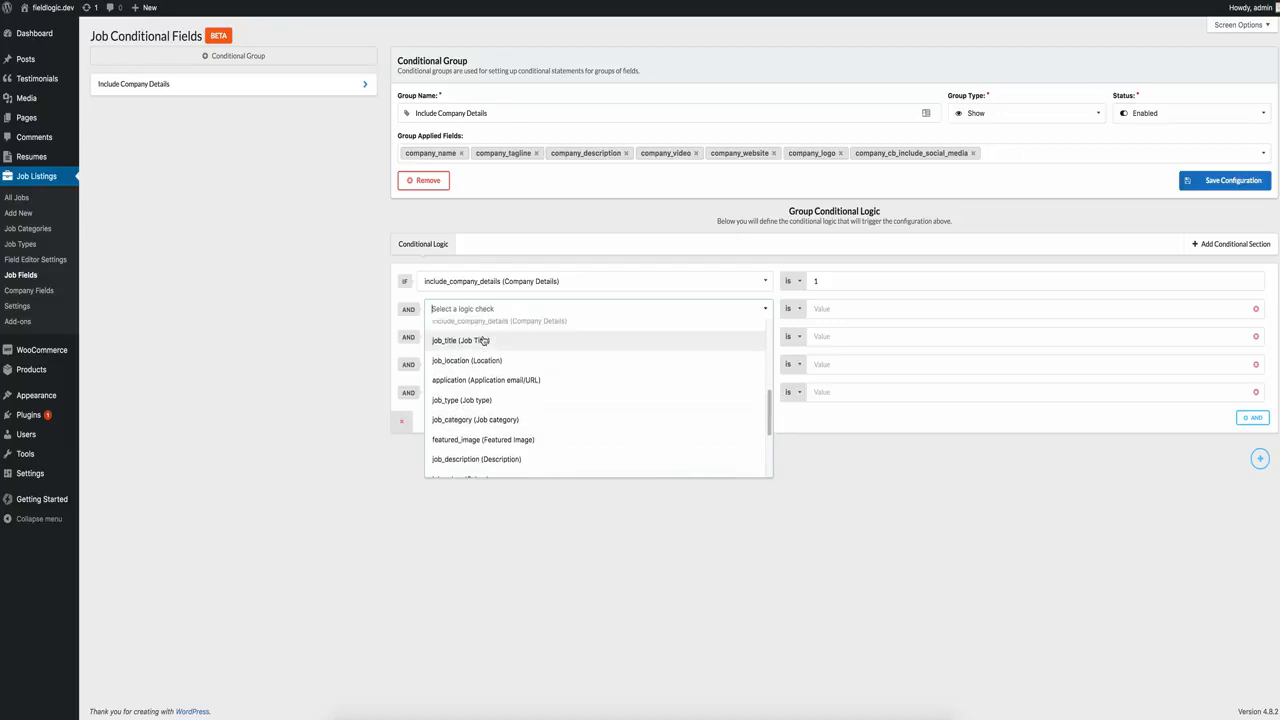
pyautogui.scroll(2, 484, 339)
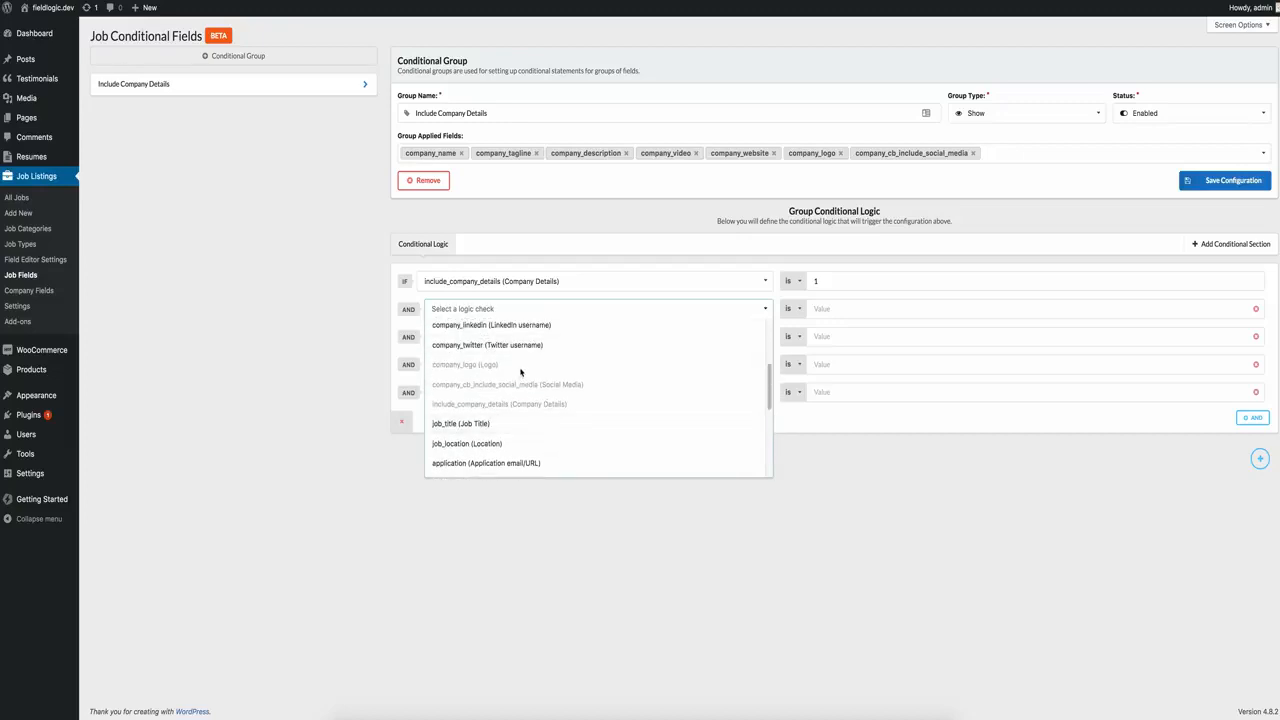
pyautogui.scroll(2, 607, 330)
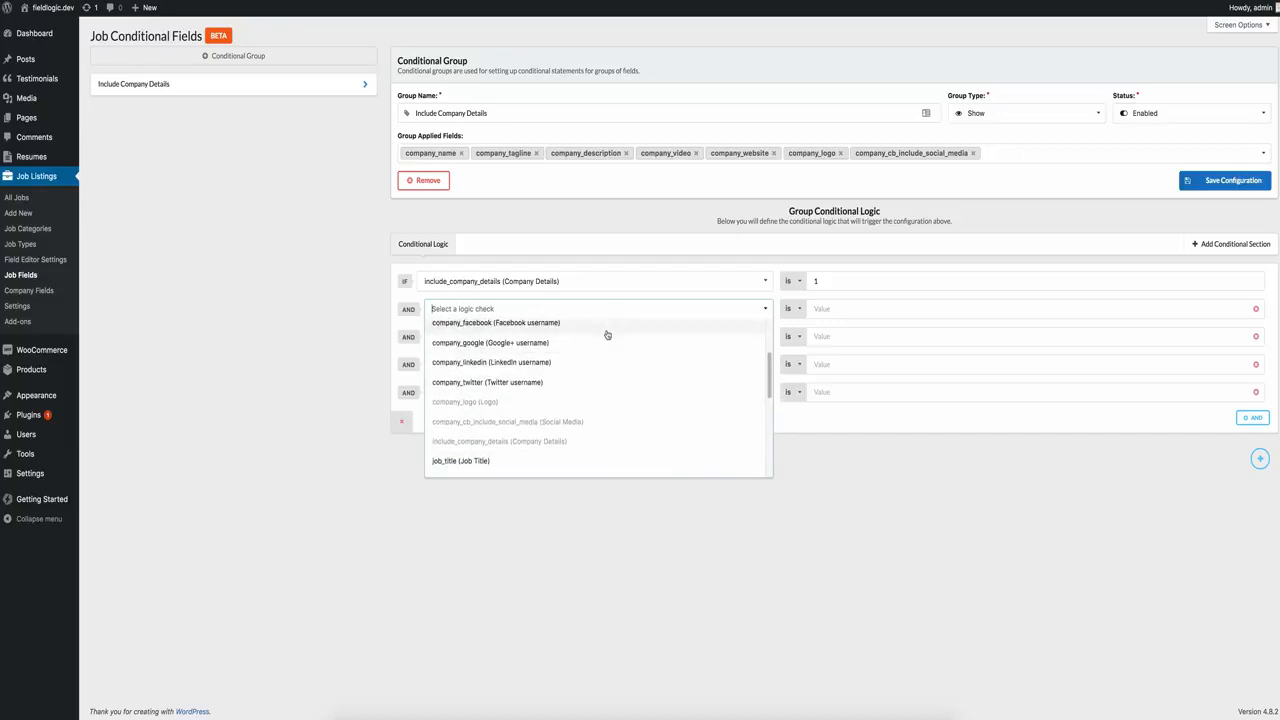
pyautogui.scroll(2, 606, 348)
pyautogui.scroll(2, 610, 358)
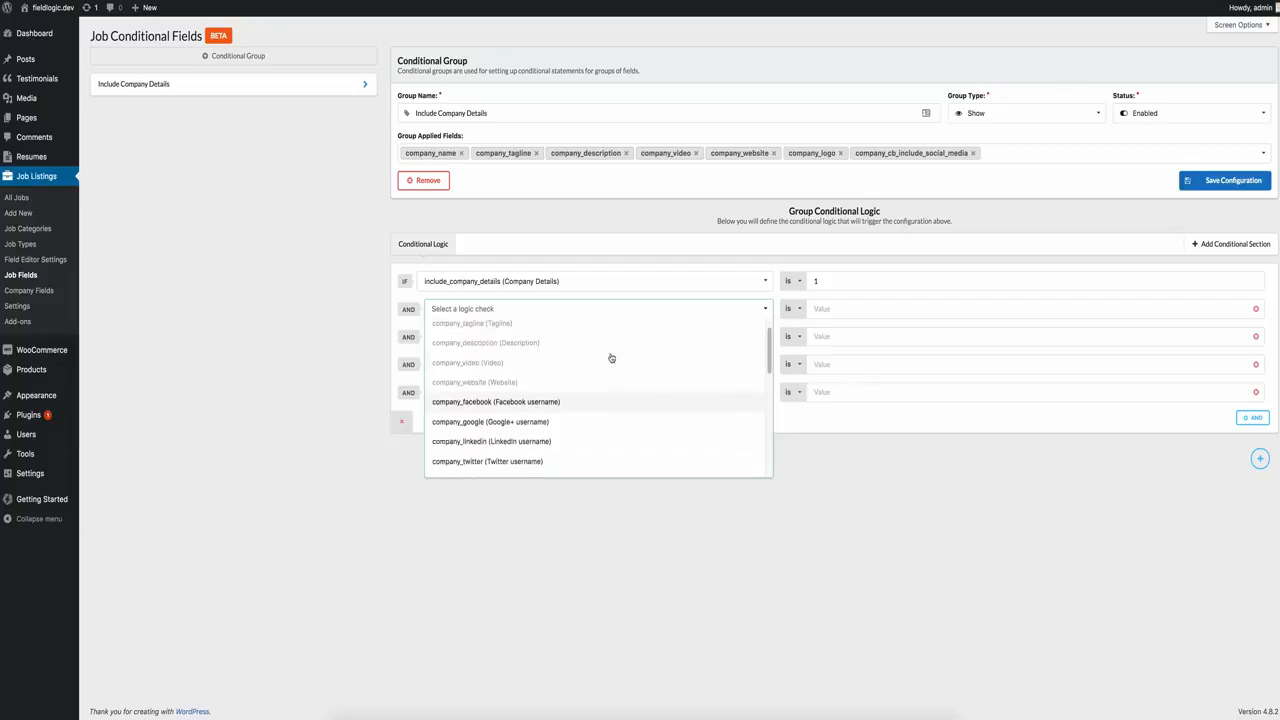
pyautogui.scroll(1, 611, 356)
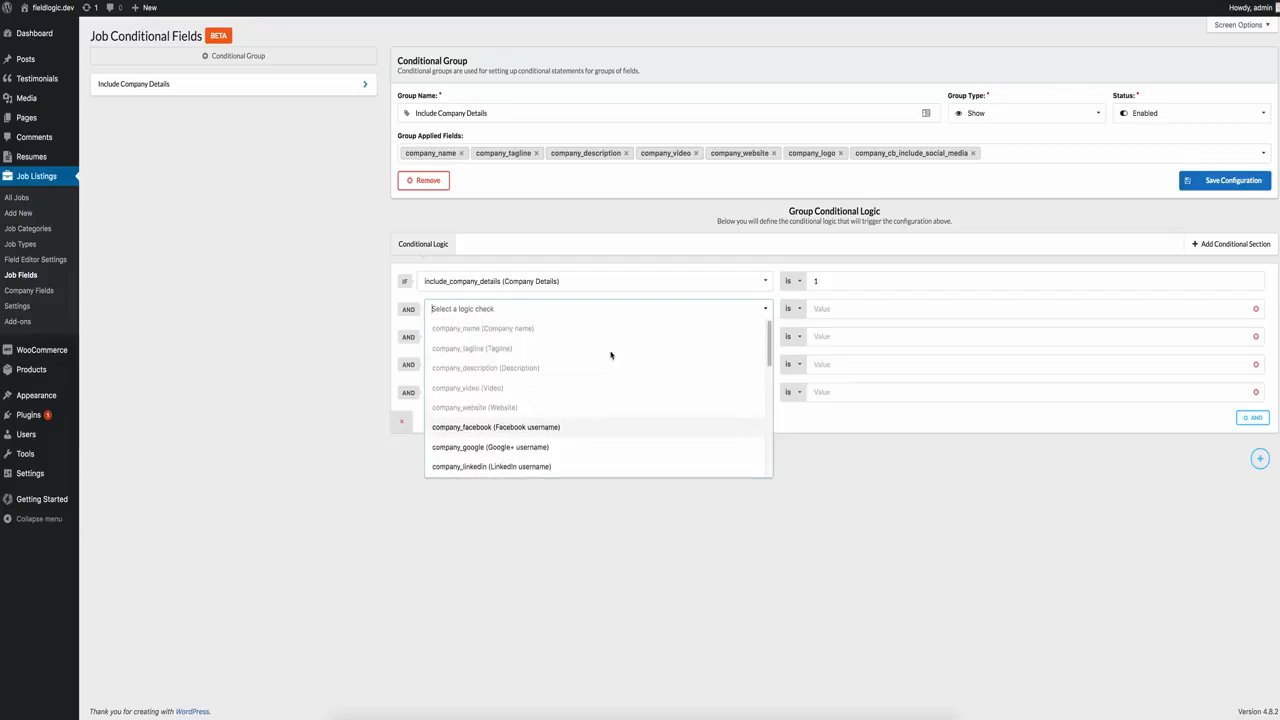
pyautogui.click(763, 309)
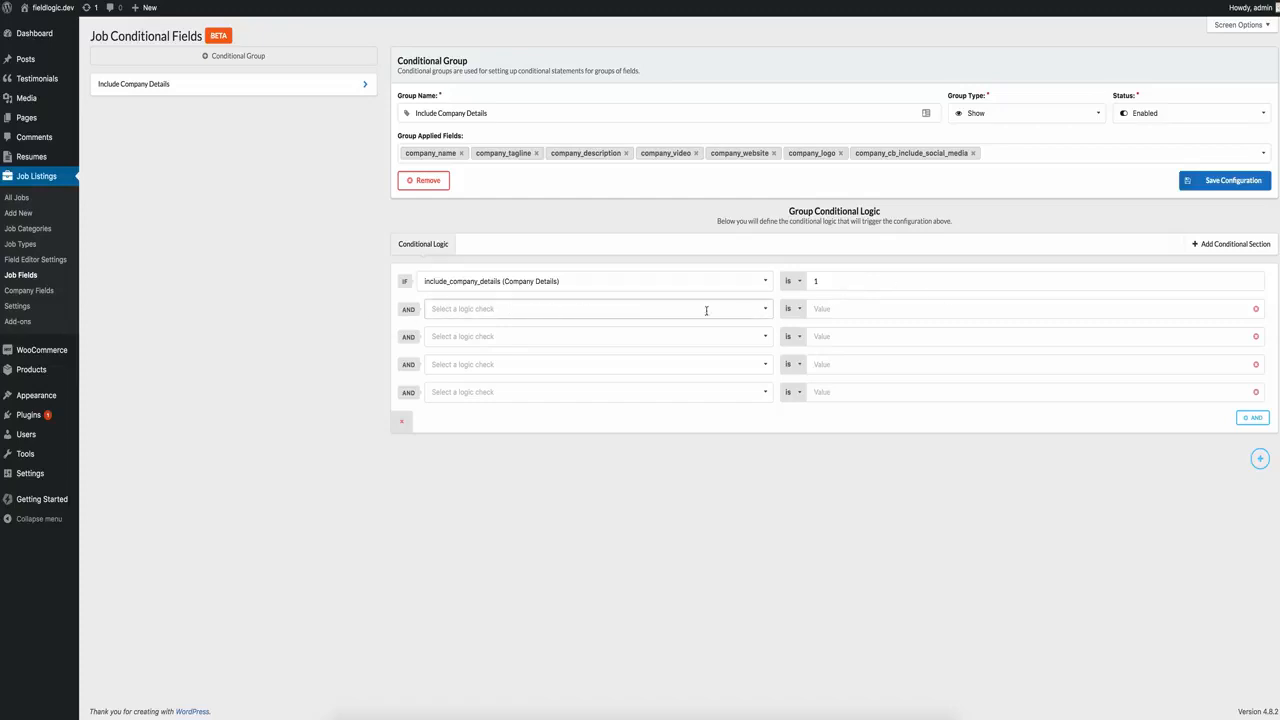
# Remove the four empty AND conditions and add an alternative OR section
pyautogui.click(1257, 338)
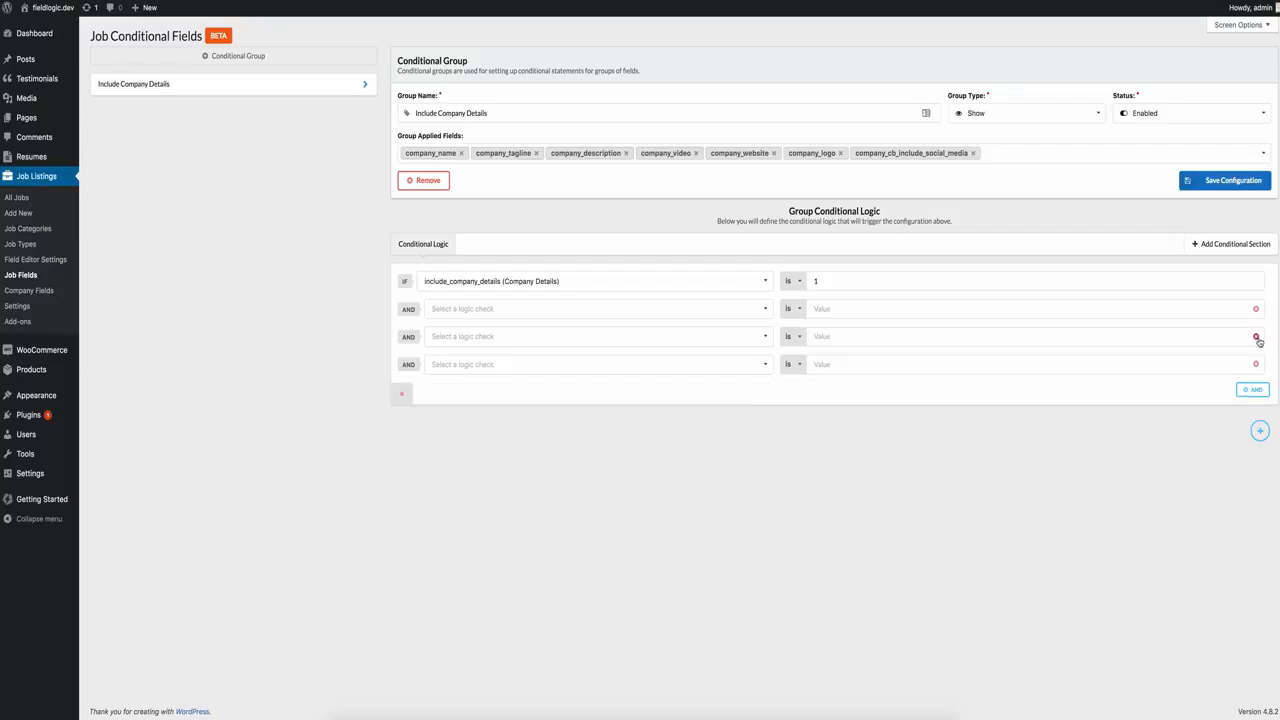
pyautogui.click(1256, 337)
pyautogui.click(1256, 337)
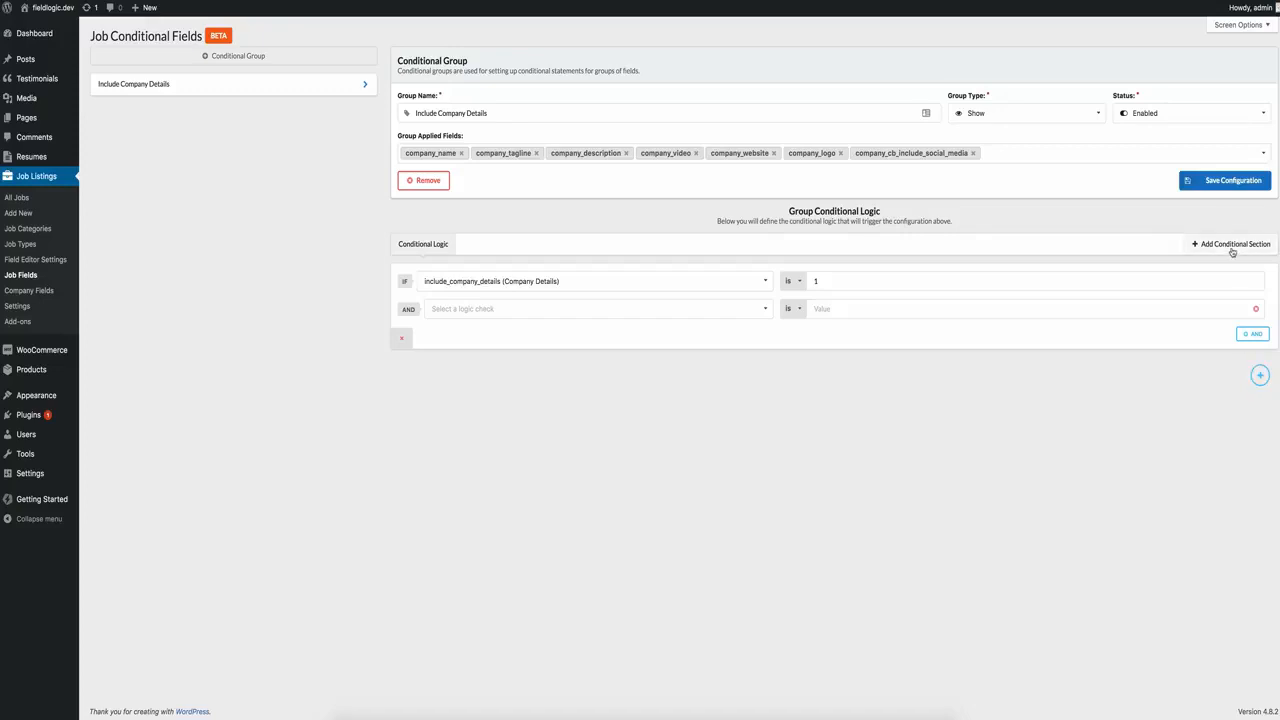
pyautogui.click(1260, 375)
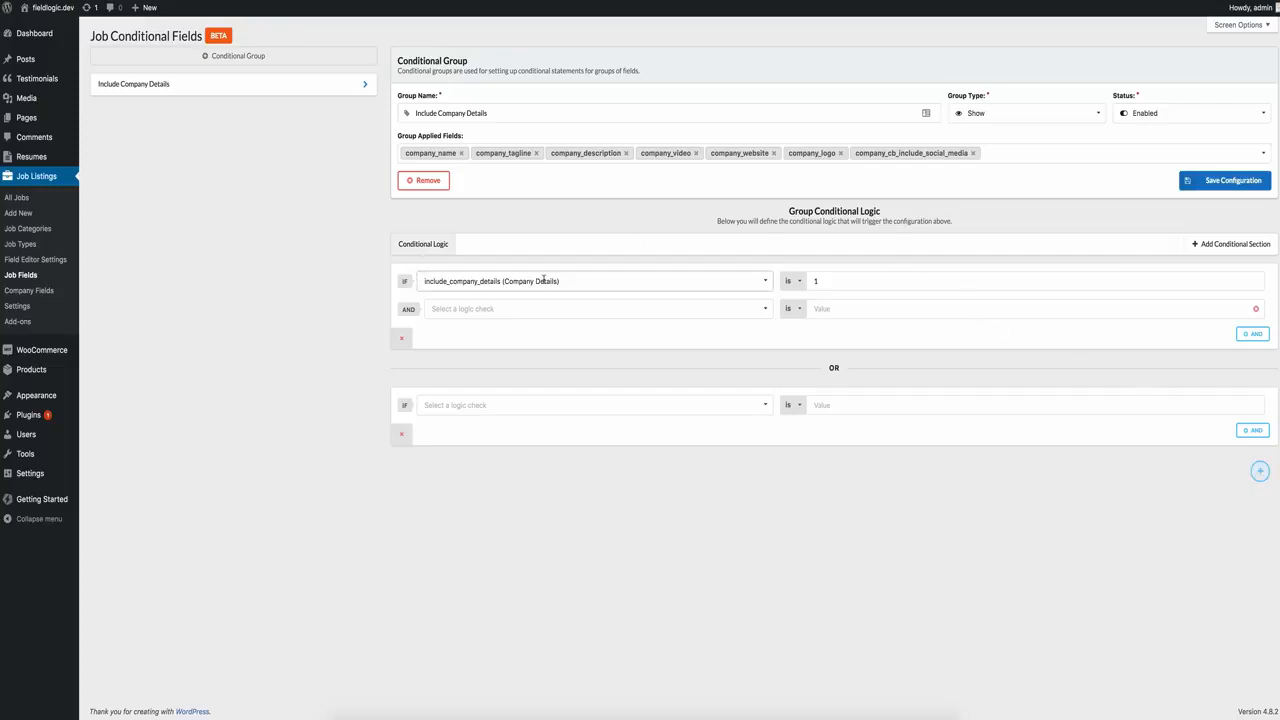
pyautogui.click(1256, 311)
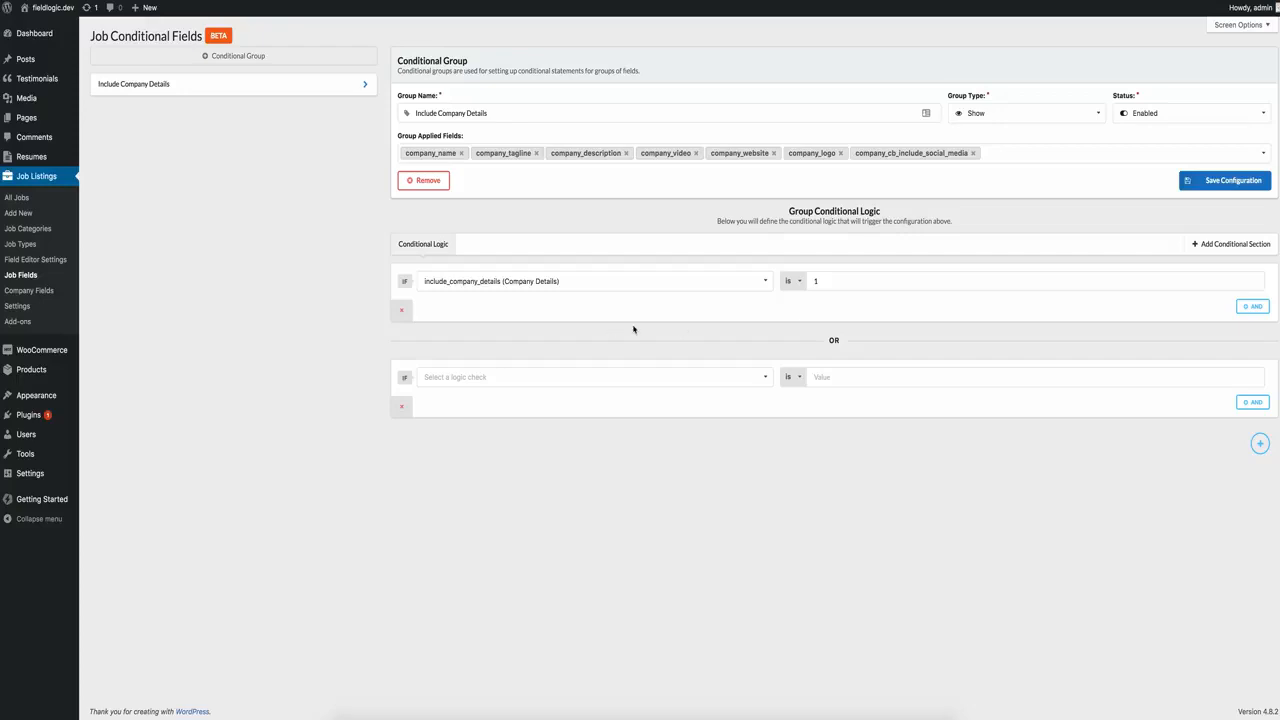
# Try company_facebook (Facebook username) as the OR section's logic check, and delete that OR section
pyautogui.click(745, 376)
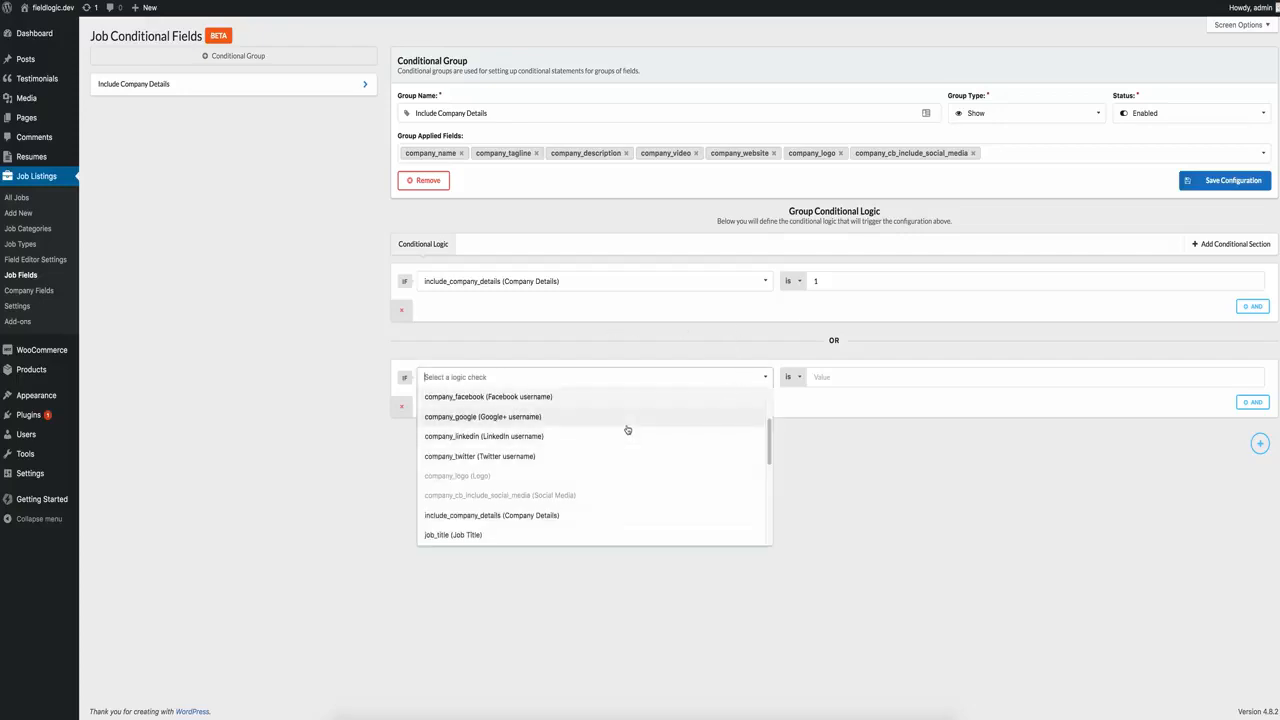
pyautogui.click(903, 386)
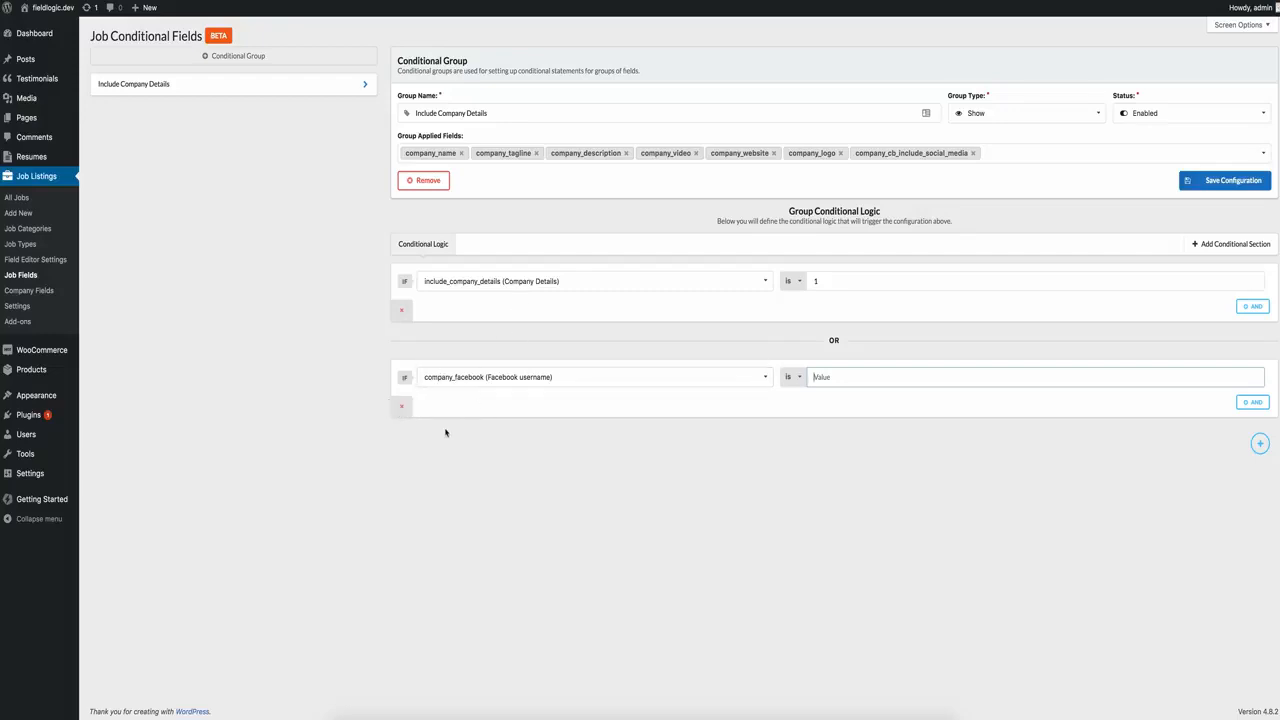
pyautogui.click(399, 406)
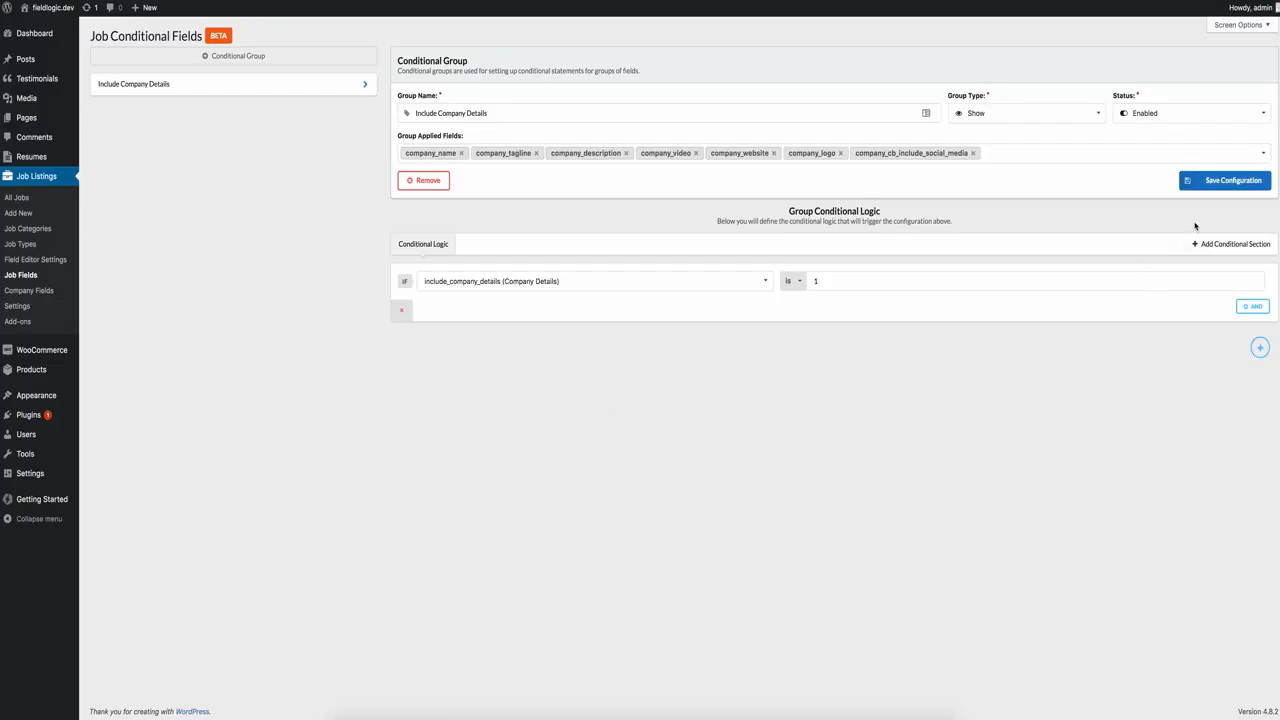
# Save the group configuration with its single condition, and reload the Post a Job form on the site
pyautogui.click(1196, 187)
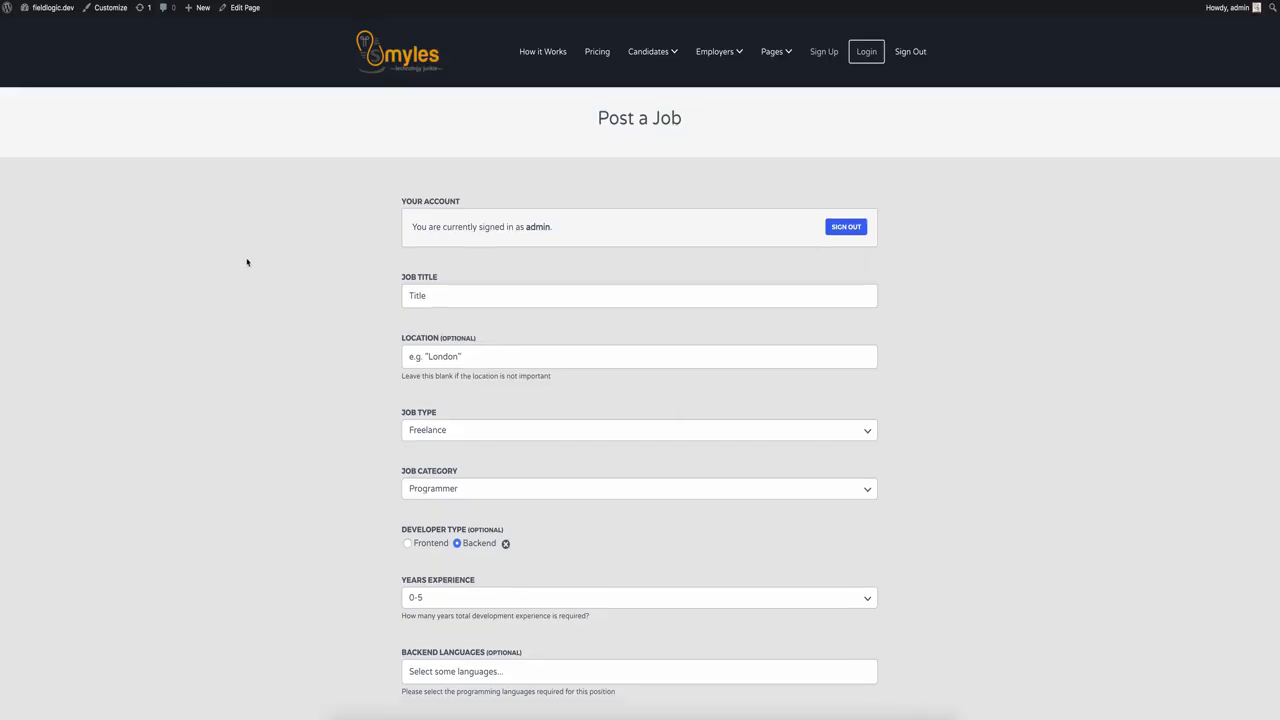
pyautogui.scroll(-3, 246, 260)
pyautogui.scroll(3, 254, 254)
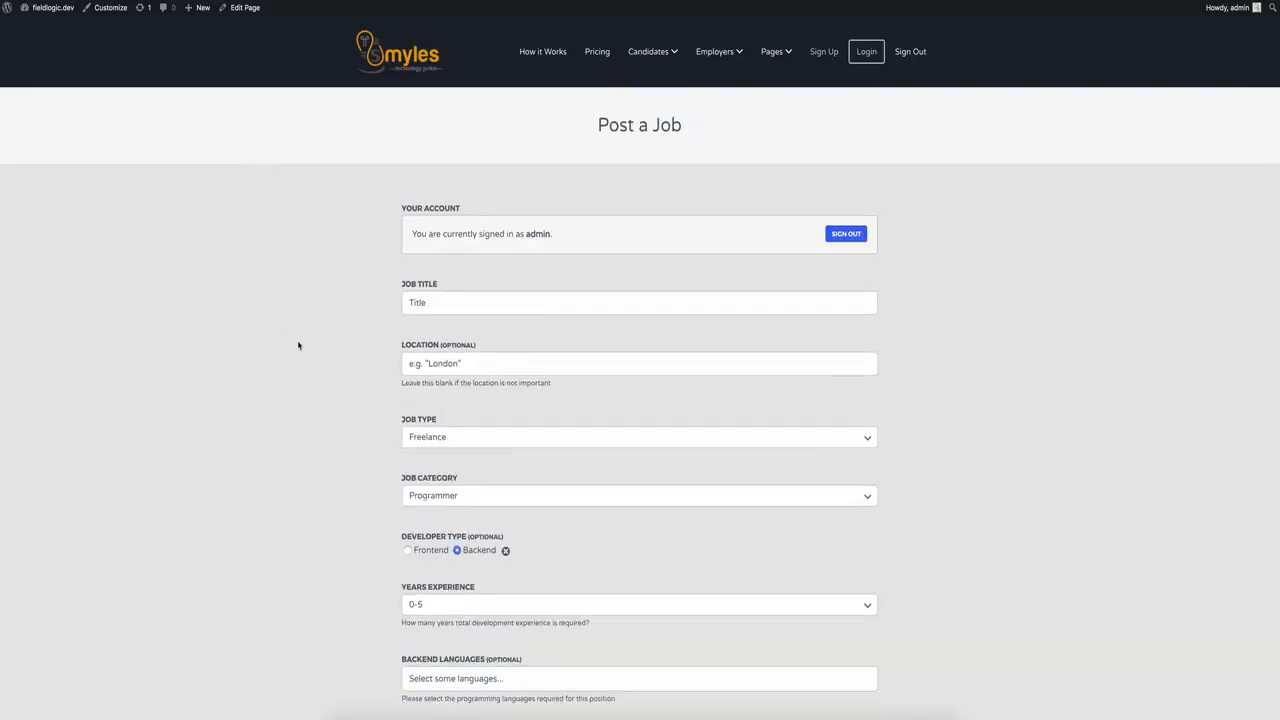
pyautogui.click(245, 8)
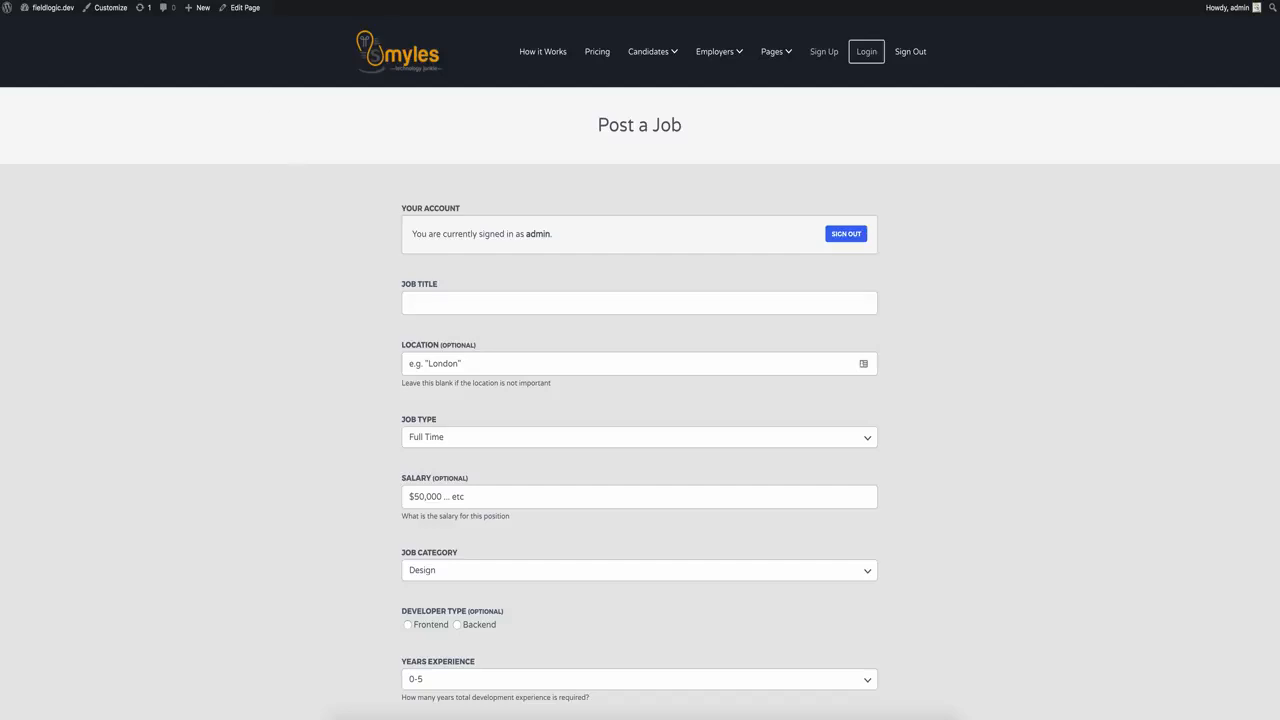
# Check on the live form how enabling and disabling the Company Details option affects the company fields
pyautogui.scroll(-5, 357, 358)
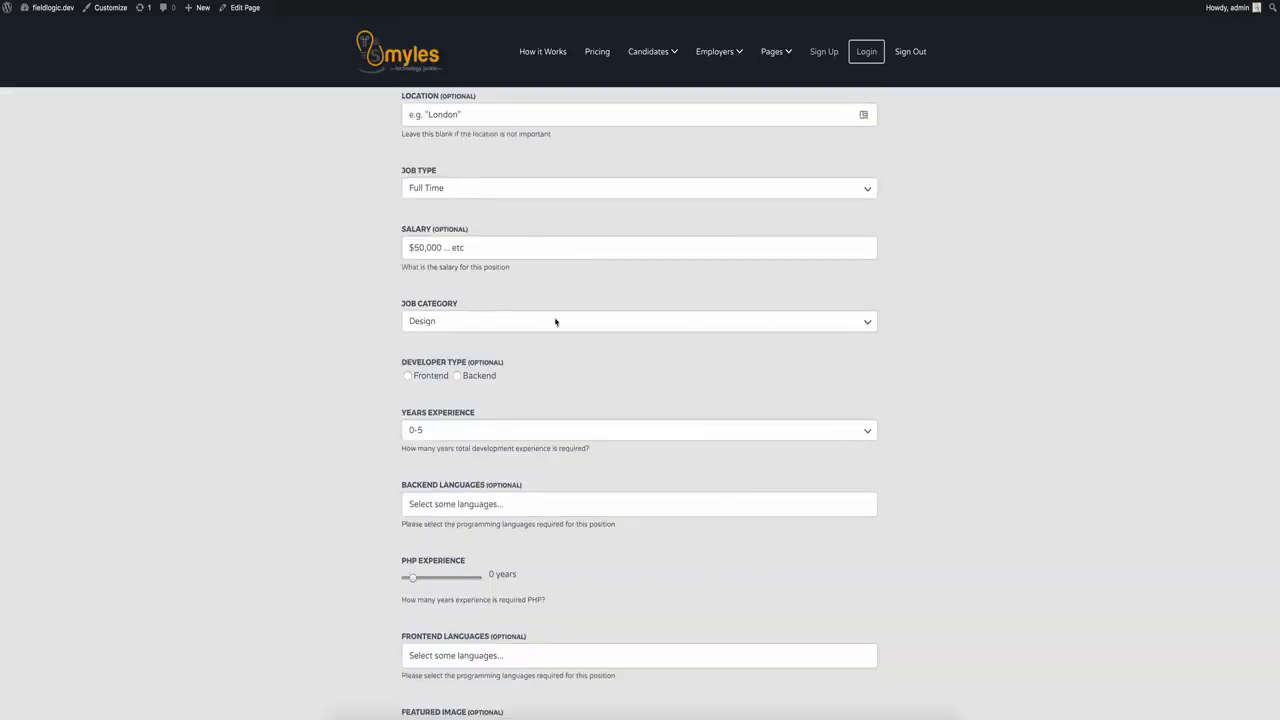
pyautogui.scroll(-5, 571, 343)
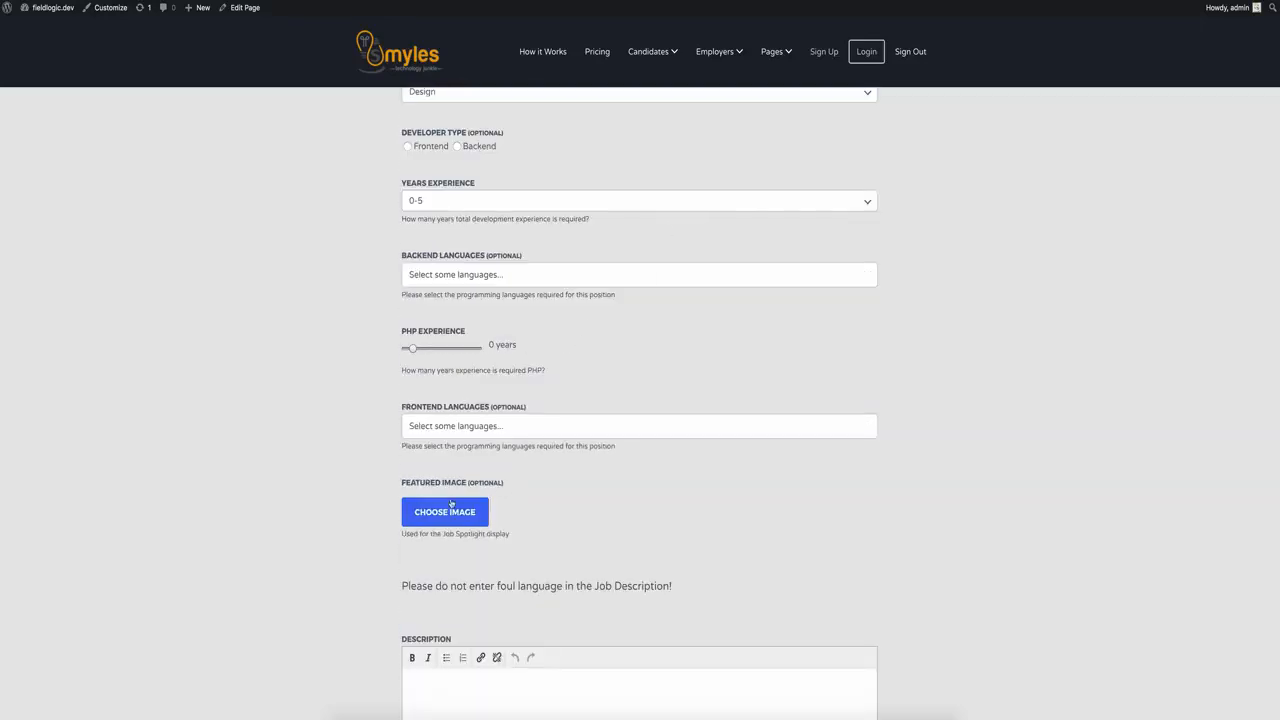
pyautogui.scroll(-8, 727, 402)
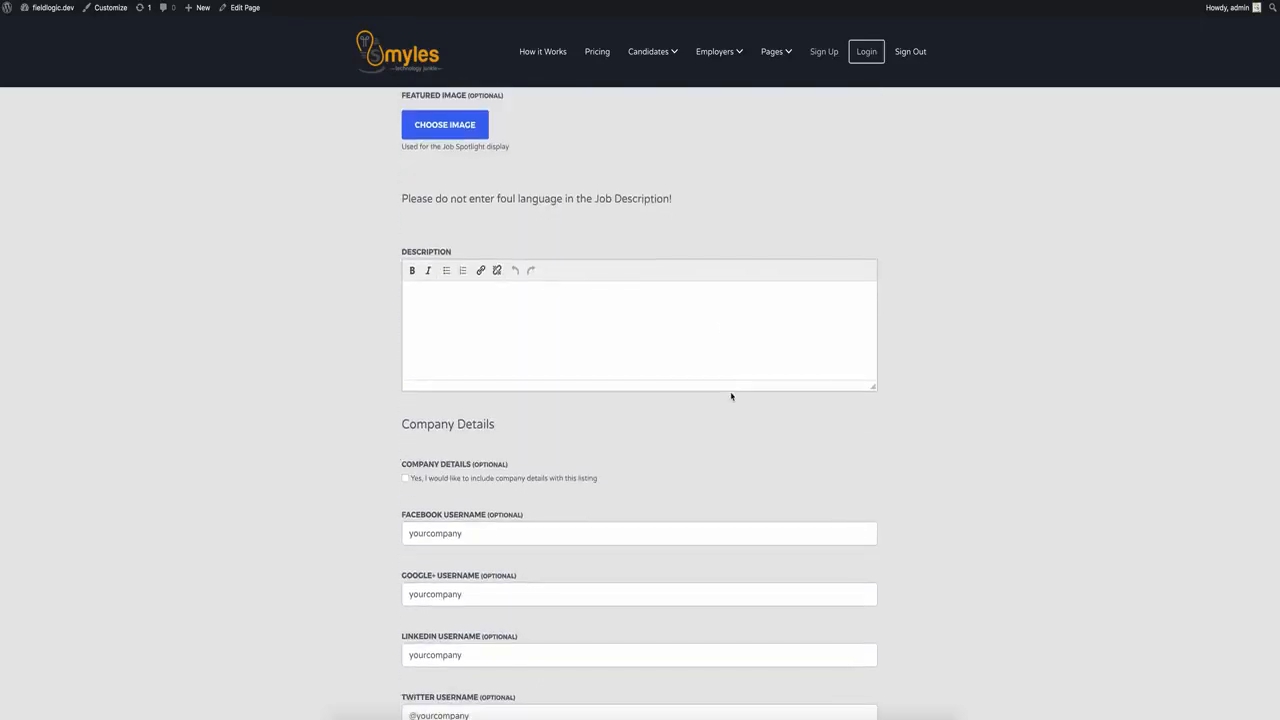
pyautogui.scroll(-3, 731, 397)
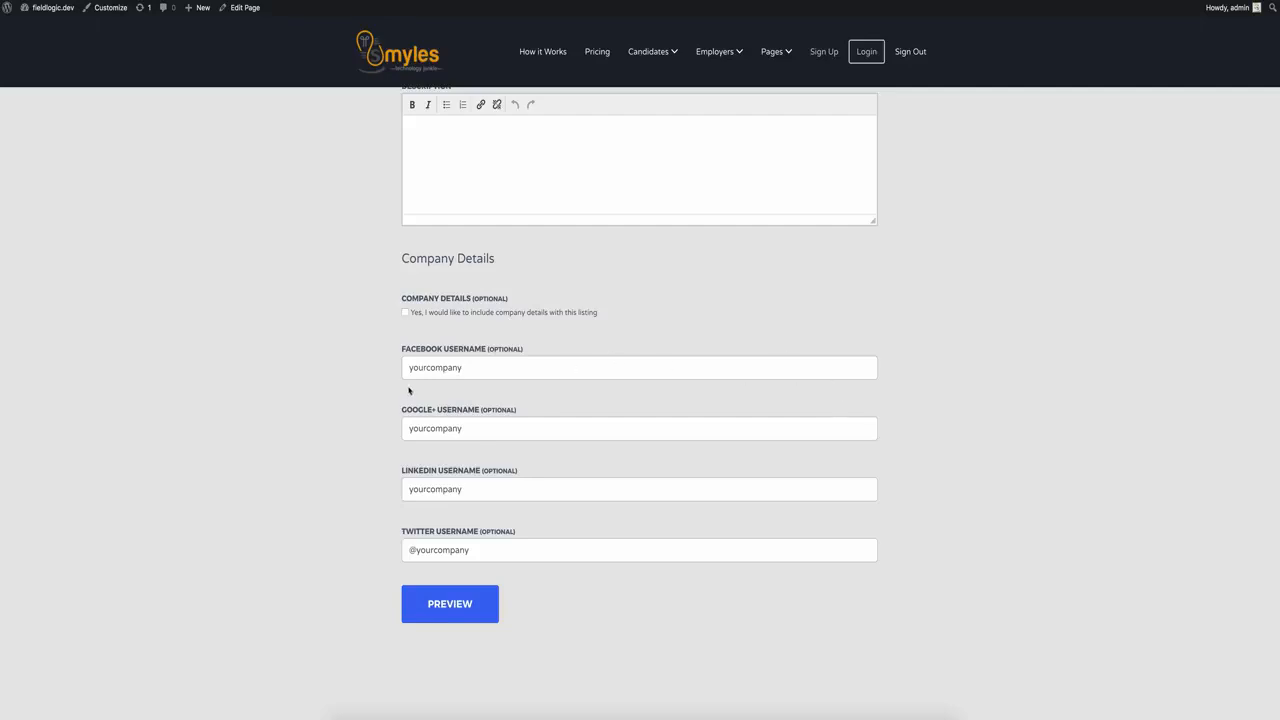
pyautogui.click(406, 313)
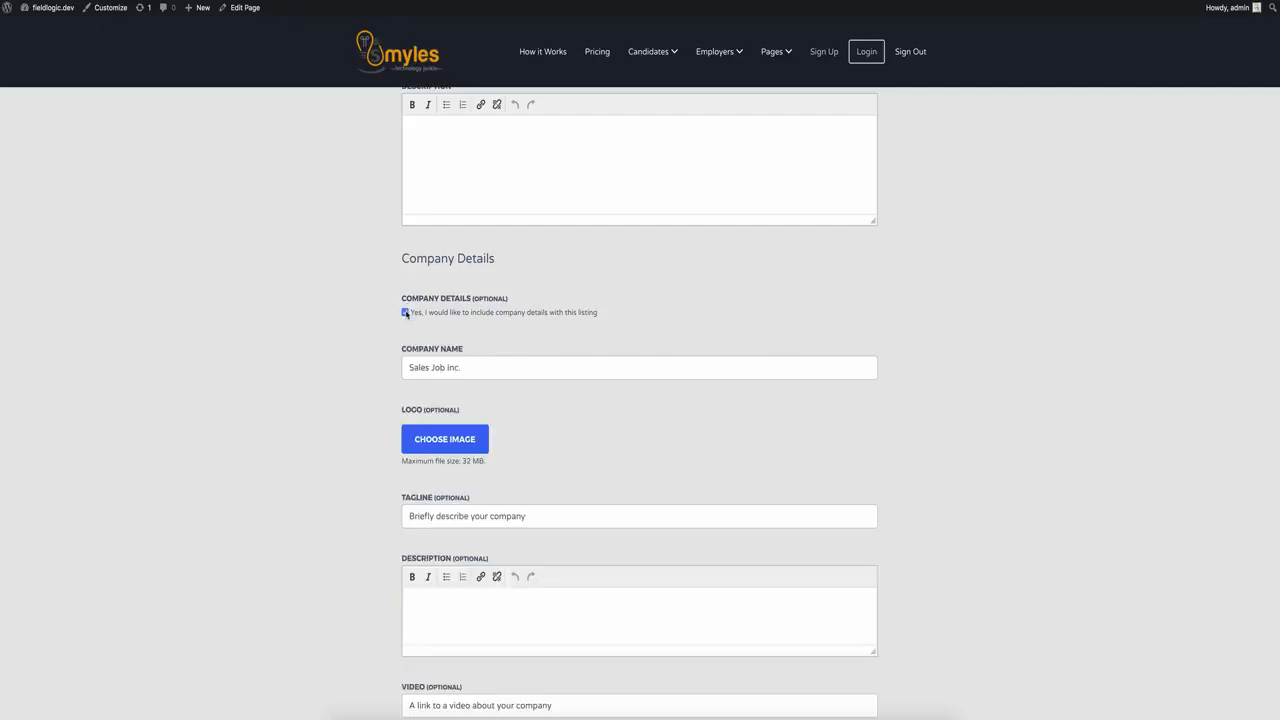
pyautogui.click(406, 313)
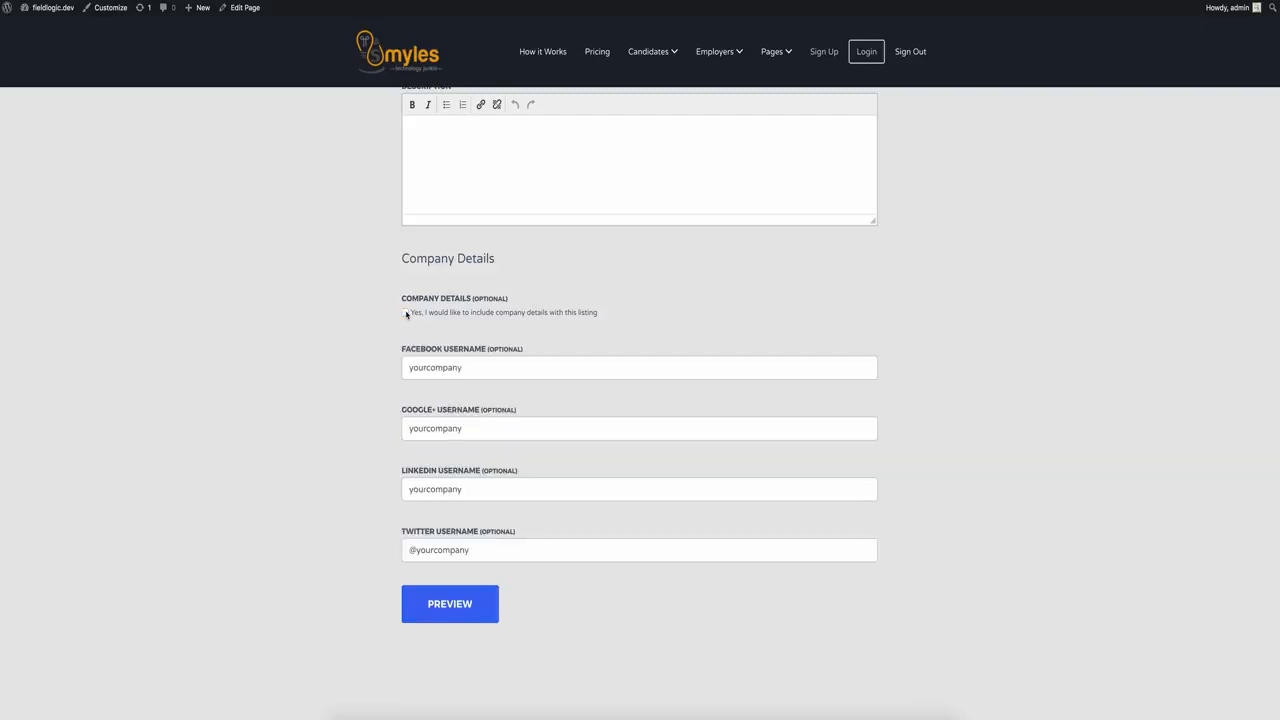
pyautogui.click(406, 313)
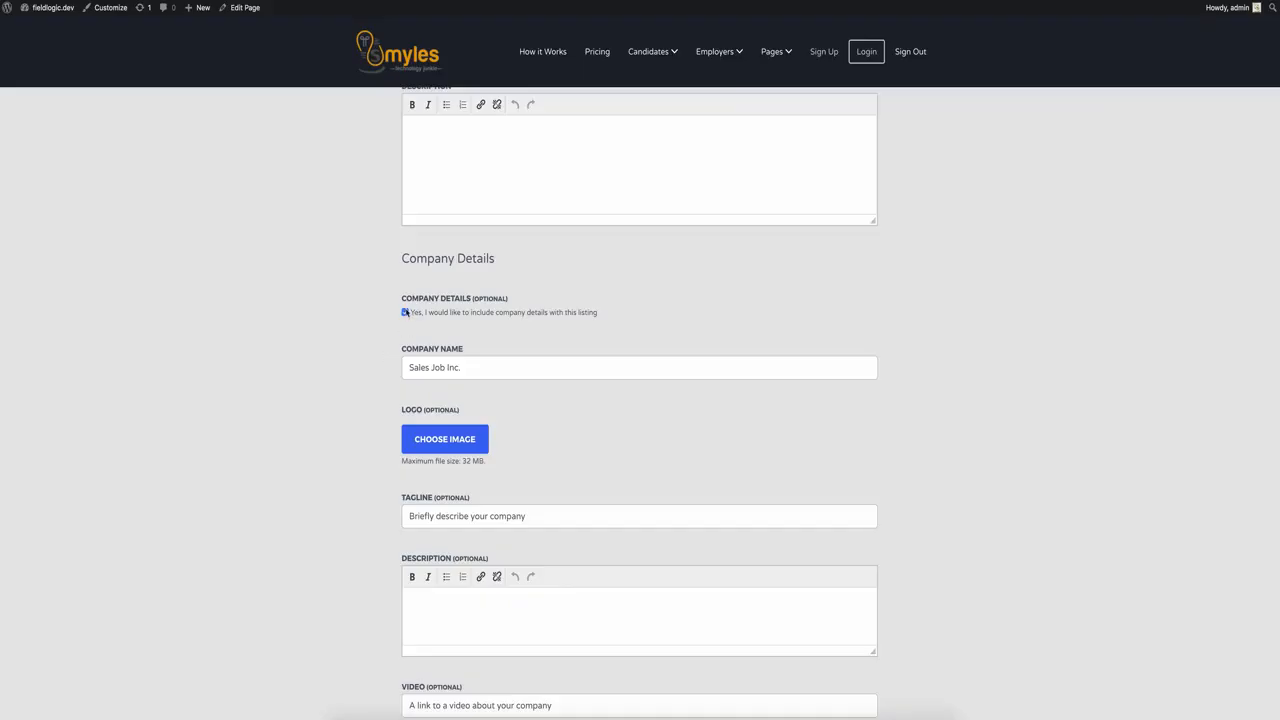
pyautogui.click(406, 313)
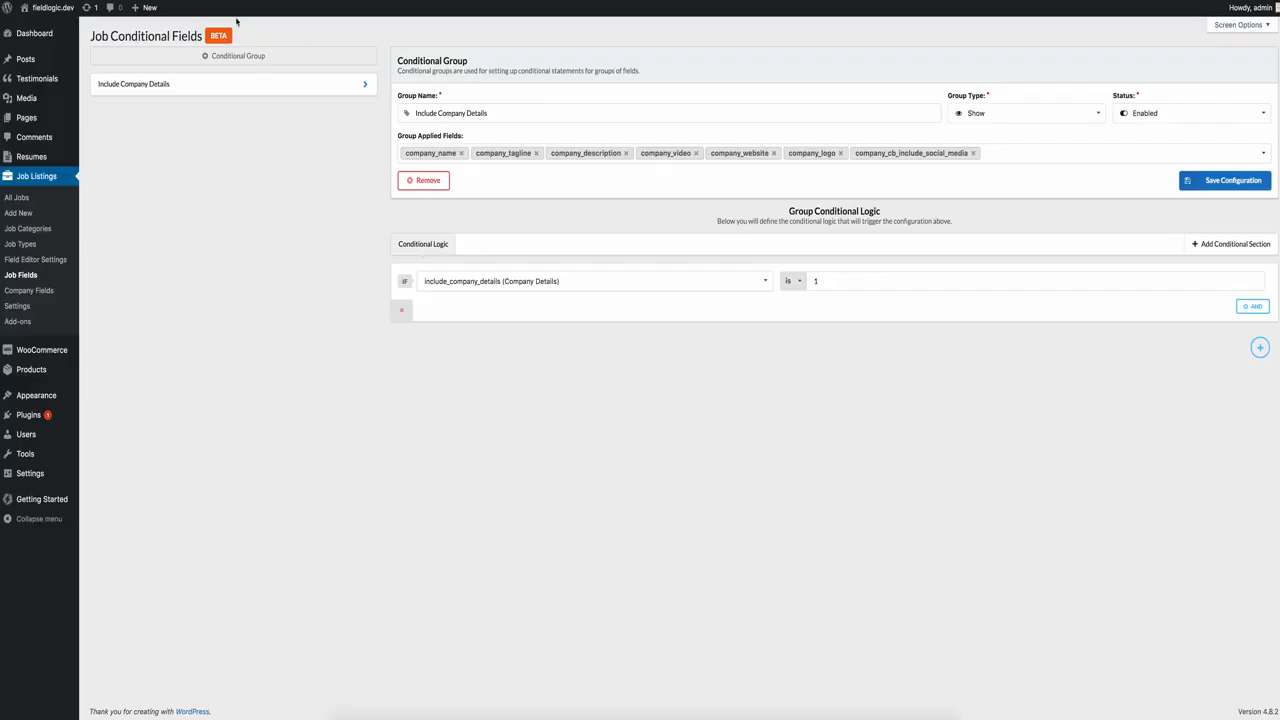
# Start a new conditional group named Company Social Media
pyautogui.click(321, 63)
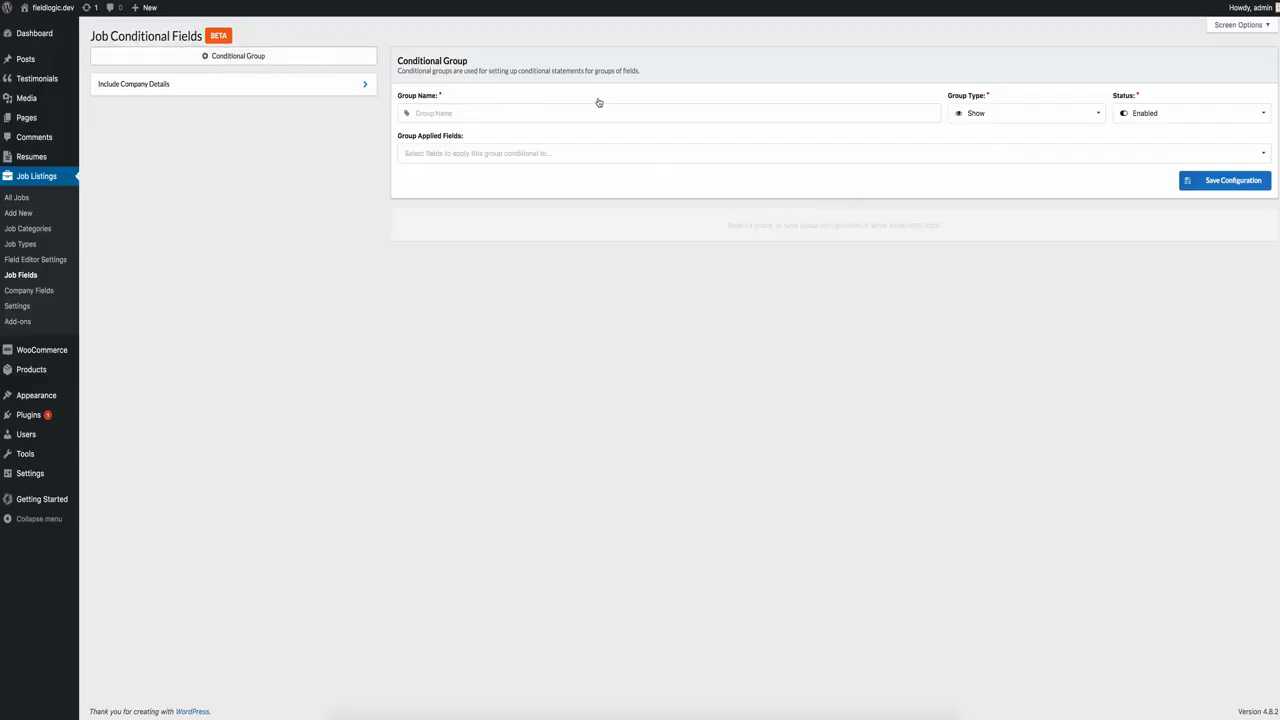
pyautogui.click(481, 112)
pyautogui.write('Company Social Media')
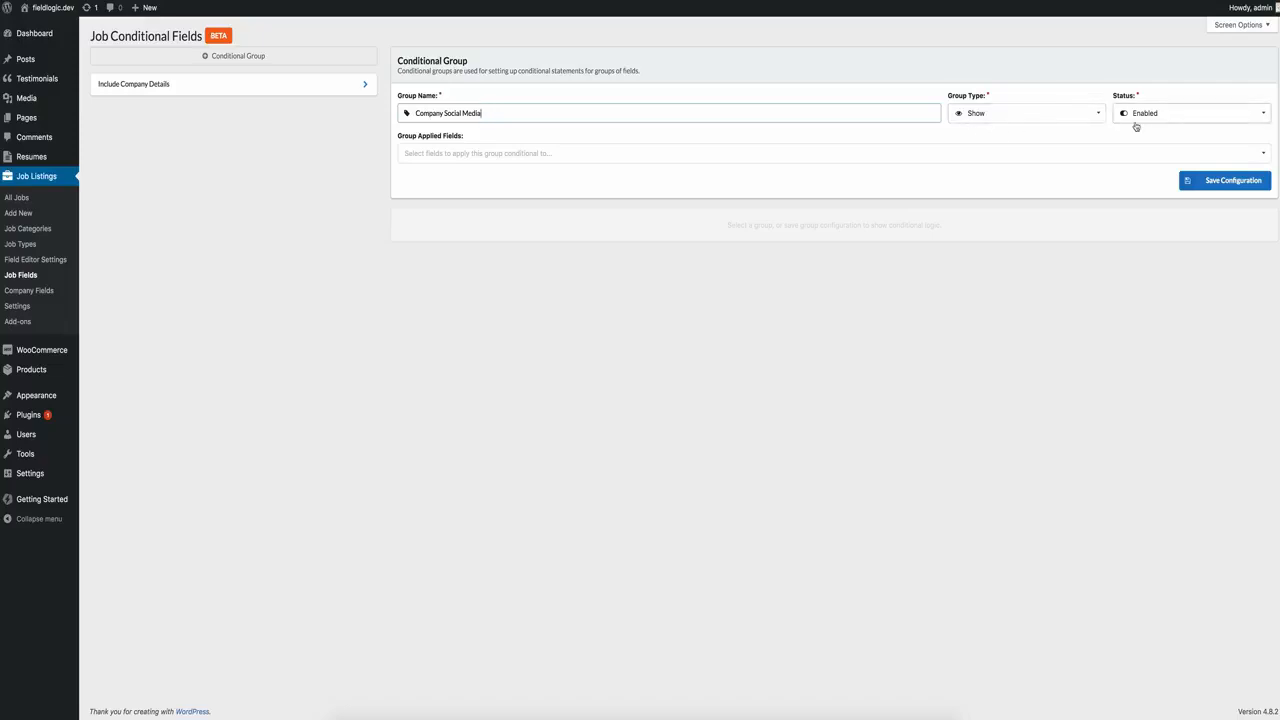
pyautogui.click(720, 154)
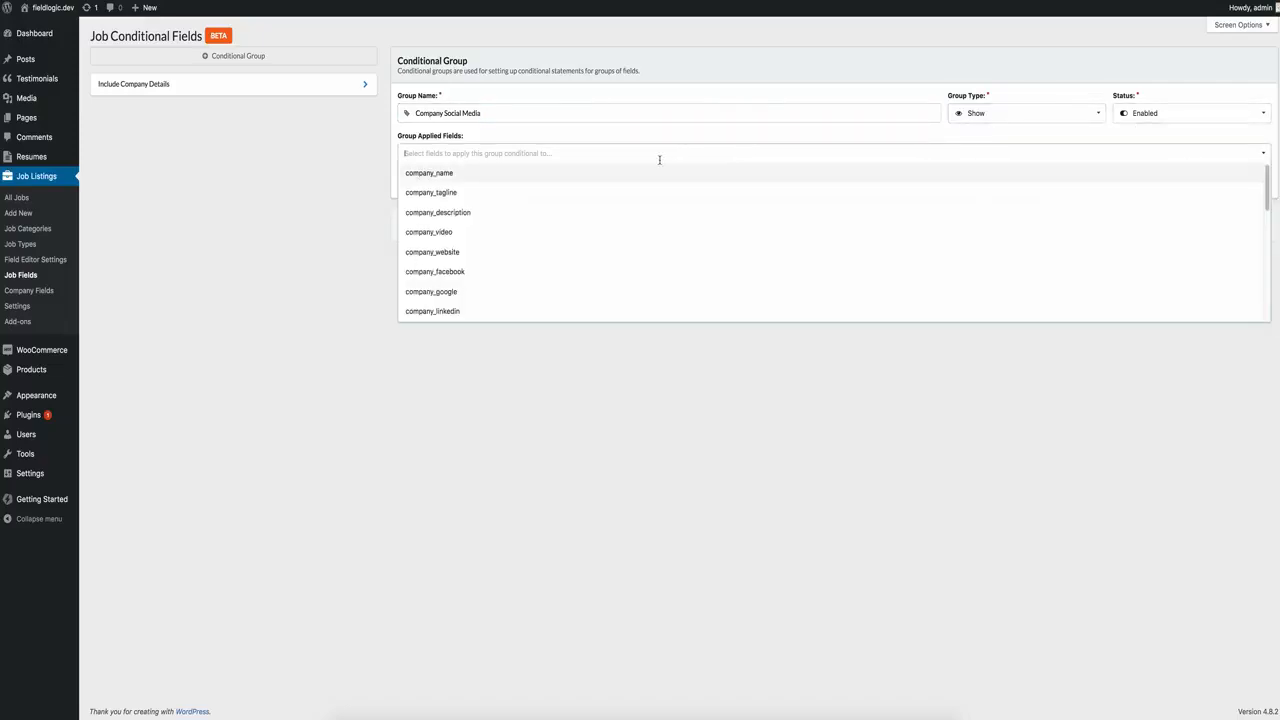
pyautogui.write('face')
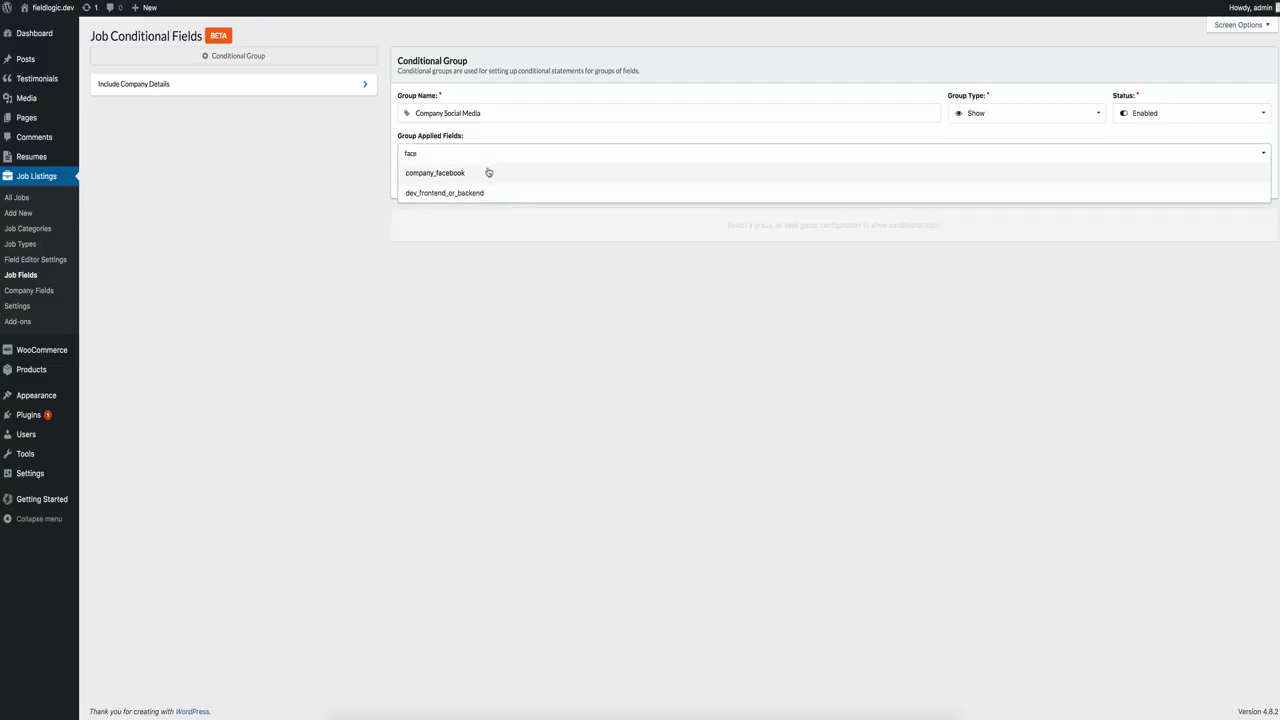
pyautogui.click(488, 173)
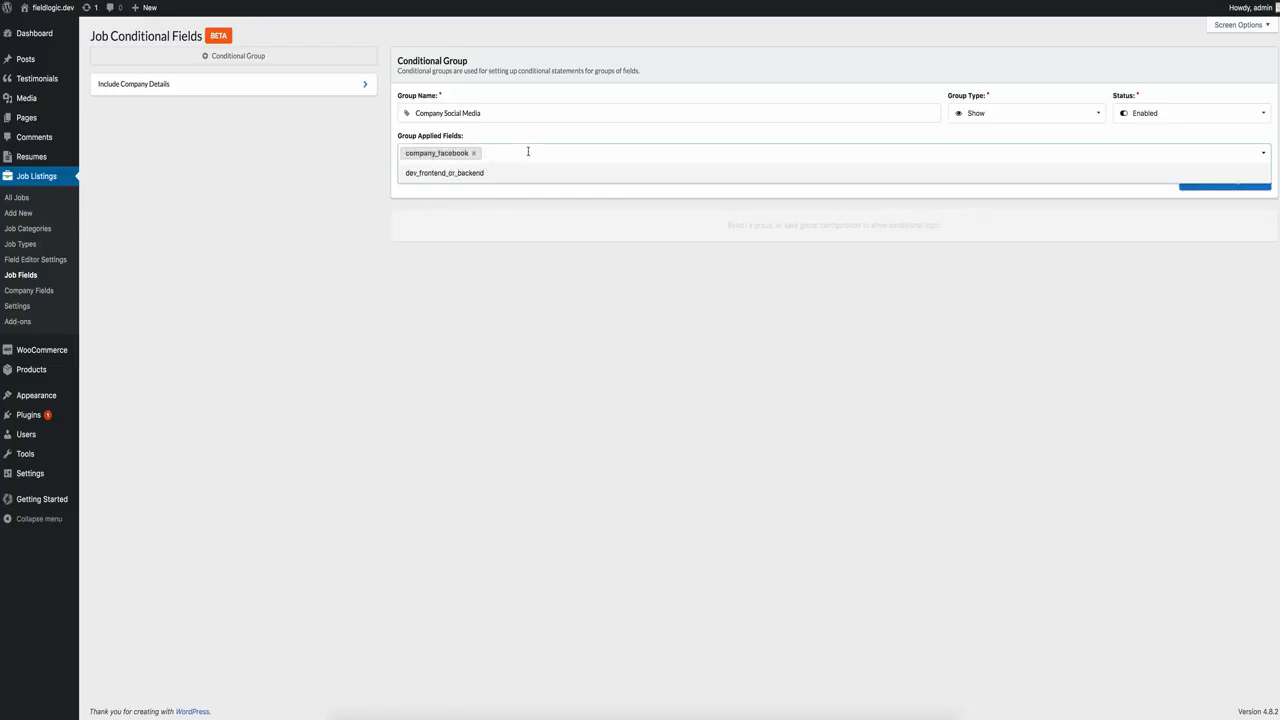
pyautogui.press('BackSpace')
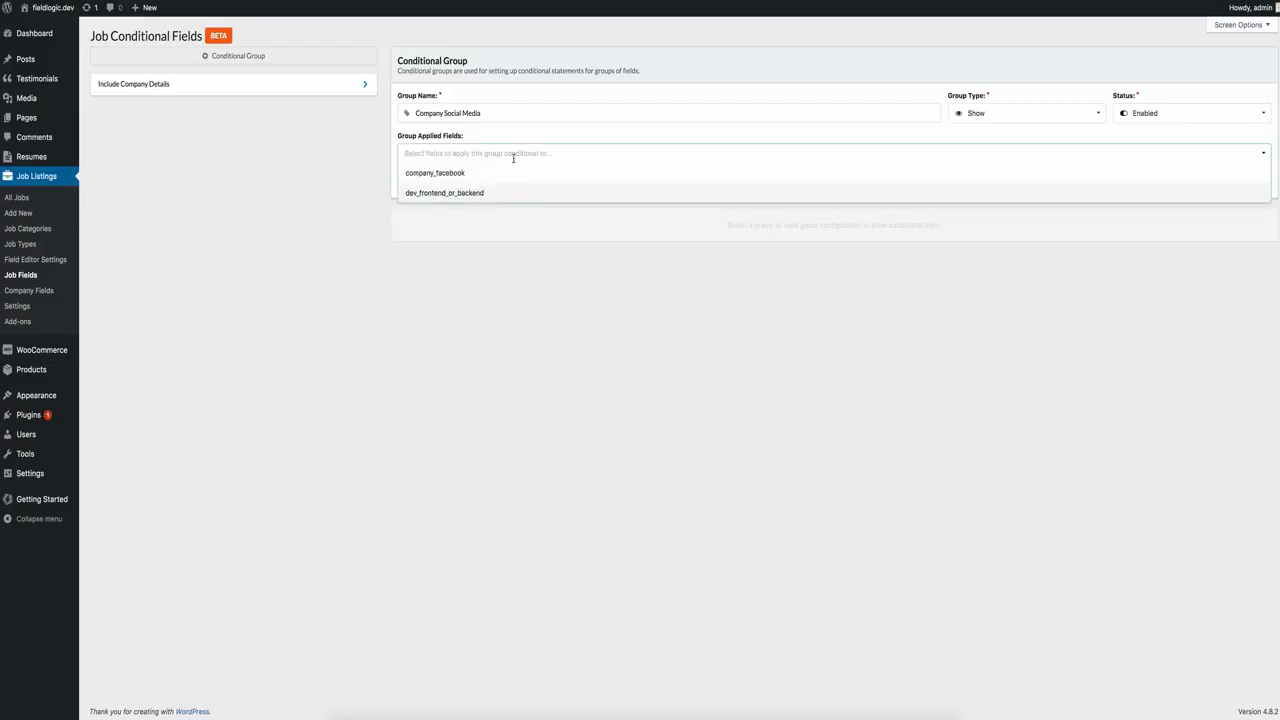
pyautogui.click(554, 289)
# Apply the group to company_facebook, company_google, company_linkedin and company_twitter, and save its configuration
pyautogui.click(500, 149)
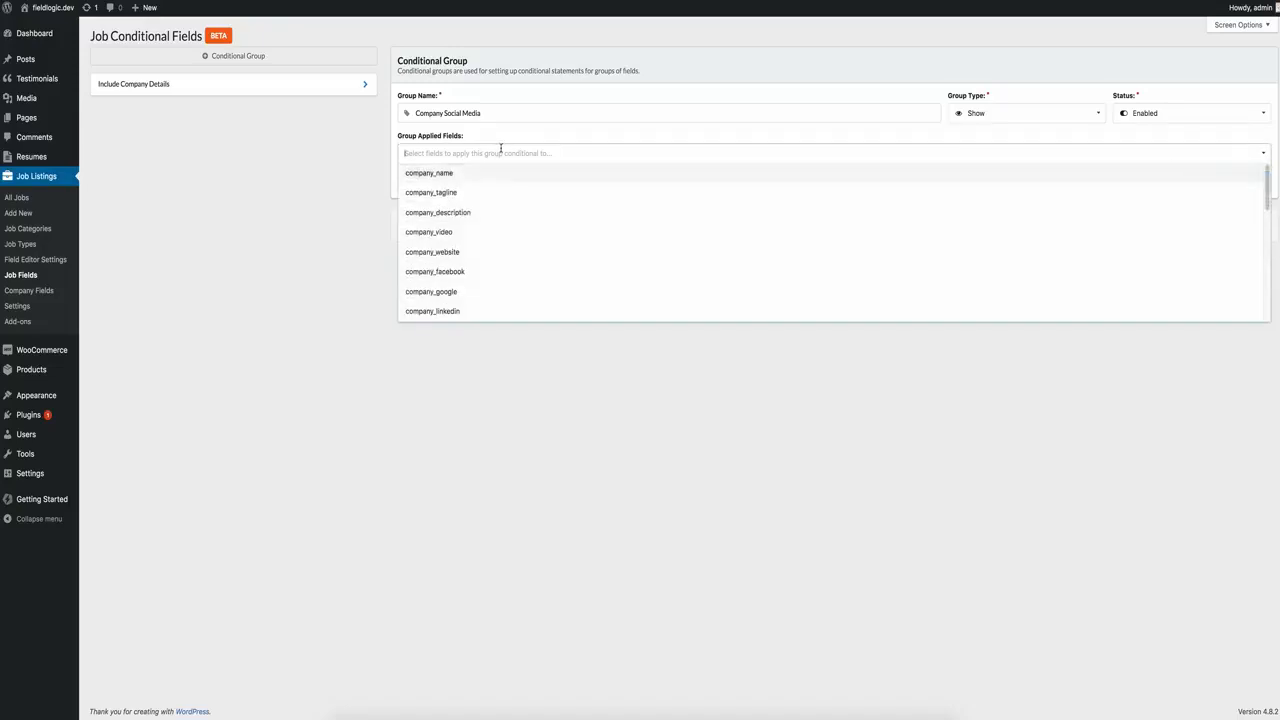
pyautogui.scroll(-1, 469, 214)
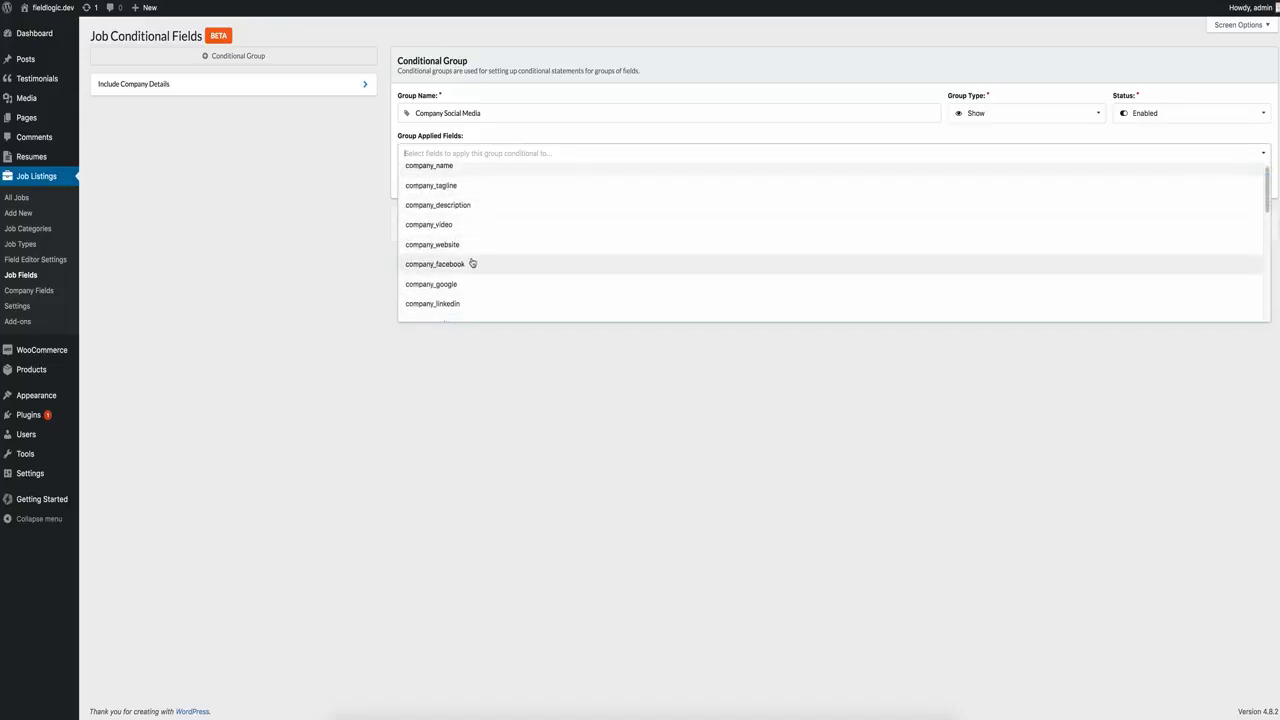
pyautogui.click(472, 263)
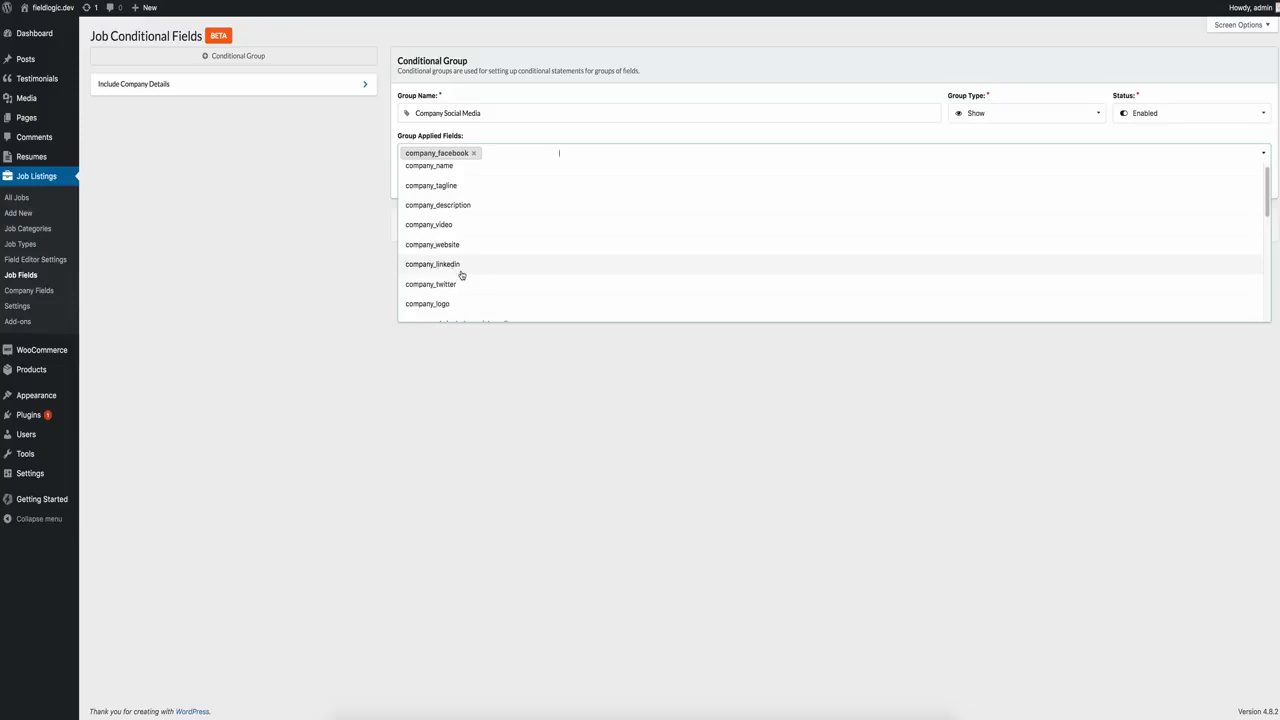
pyautogui.click(461, 274)
pyautogui.click(463, 271)
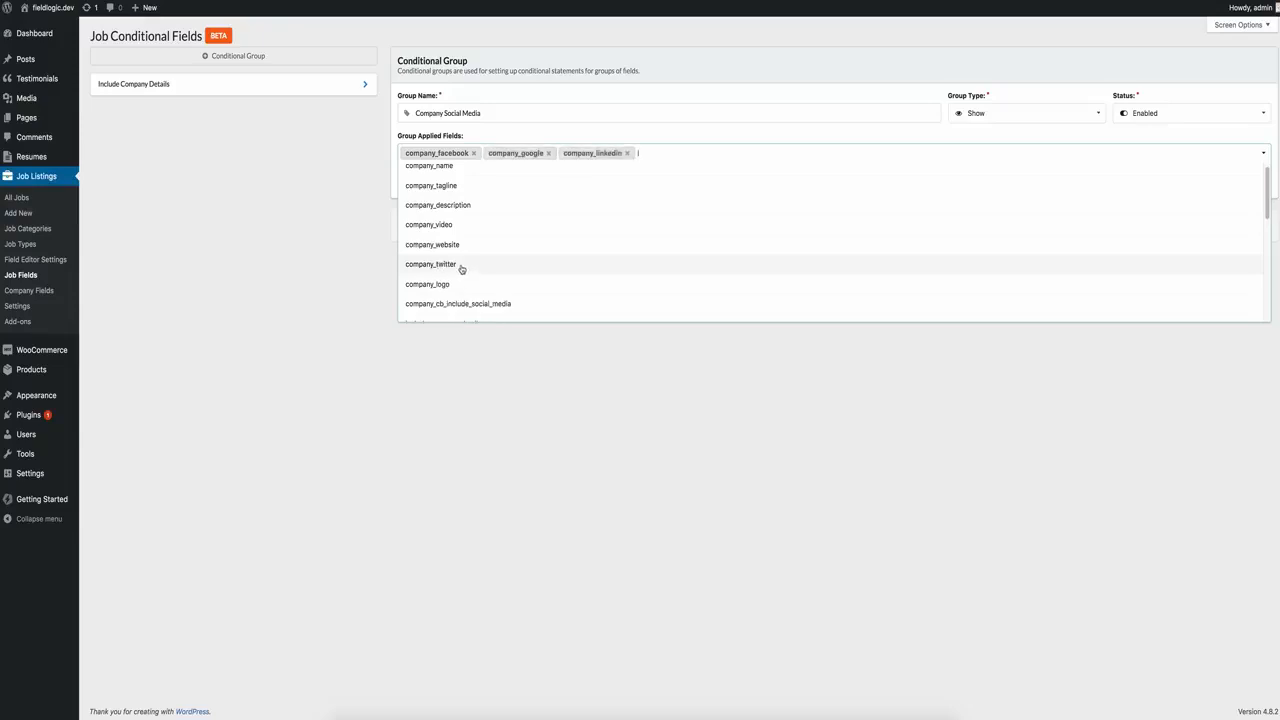
pyautogui.click(461, 269)
pyautogui.click(598, 389)
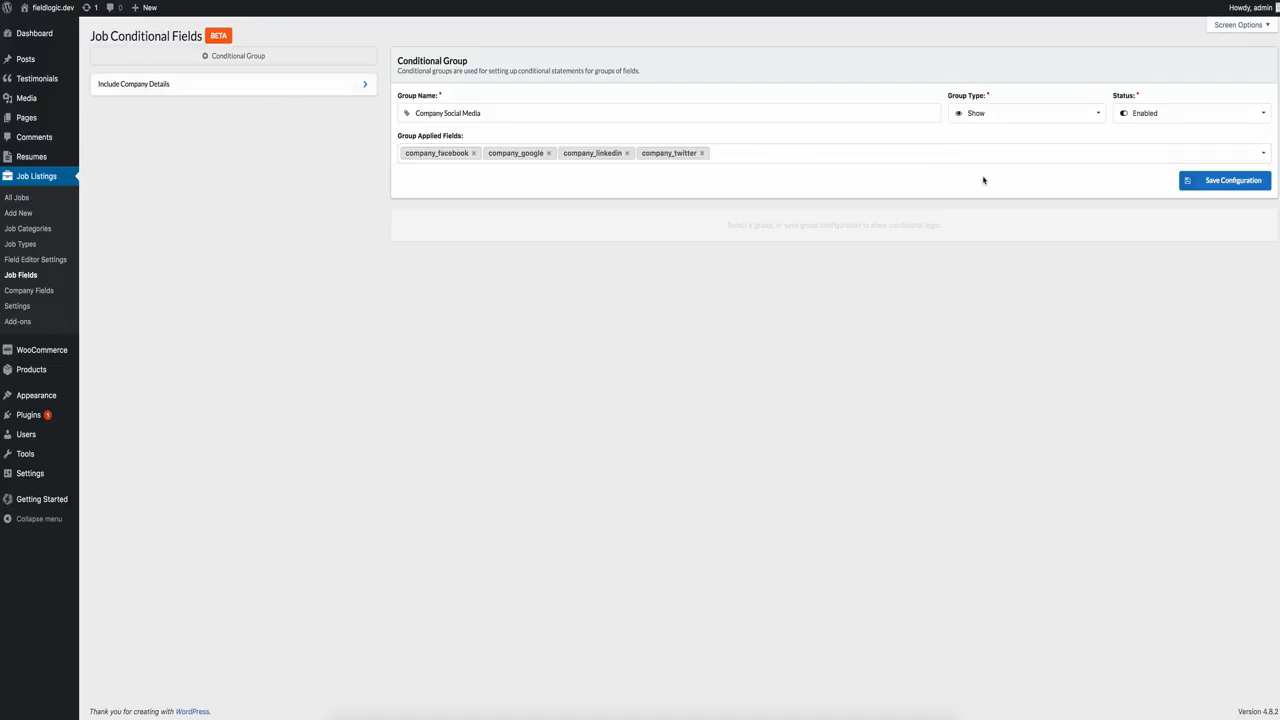
pyautogui.click(1190, 180)
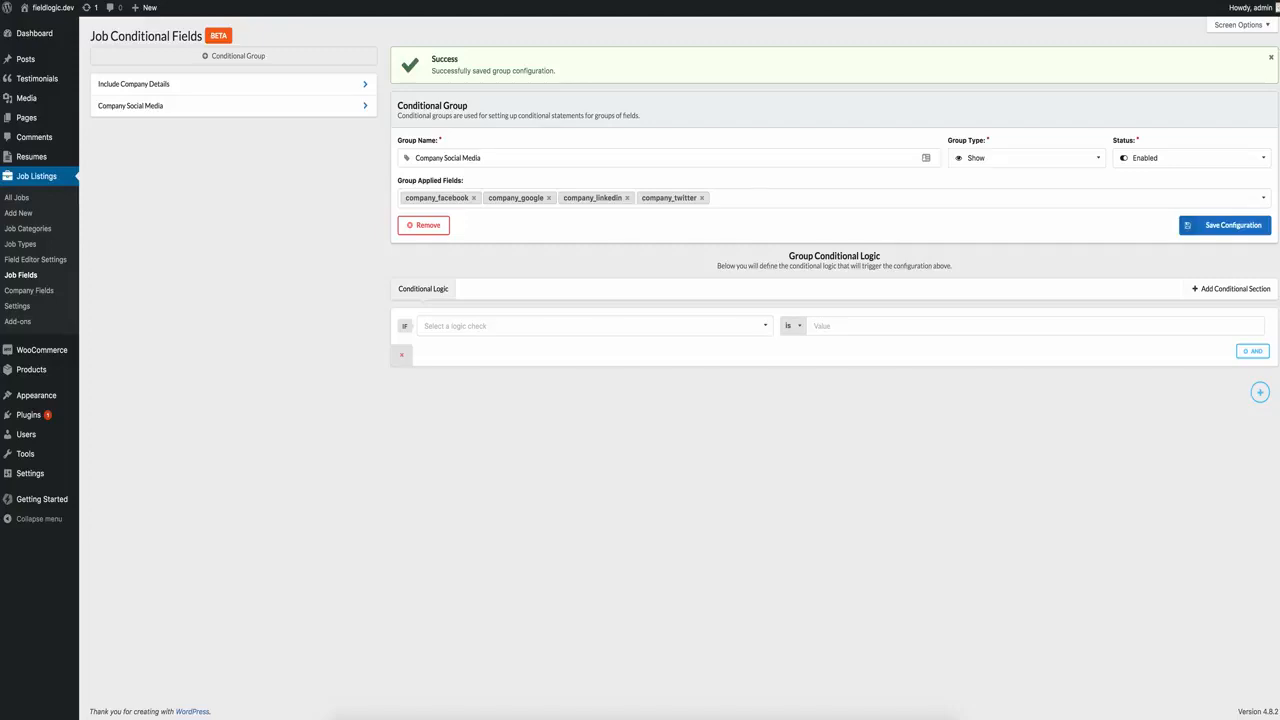
pyautogui.click(1270, 57)
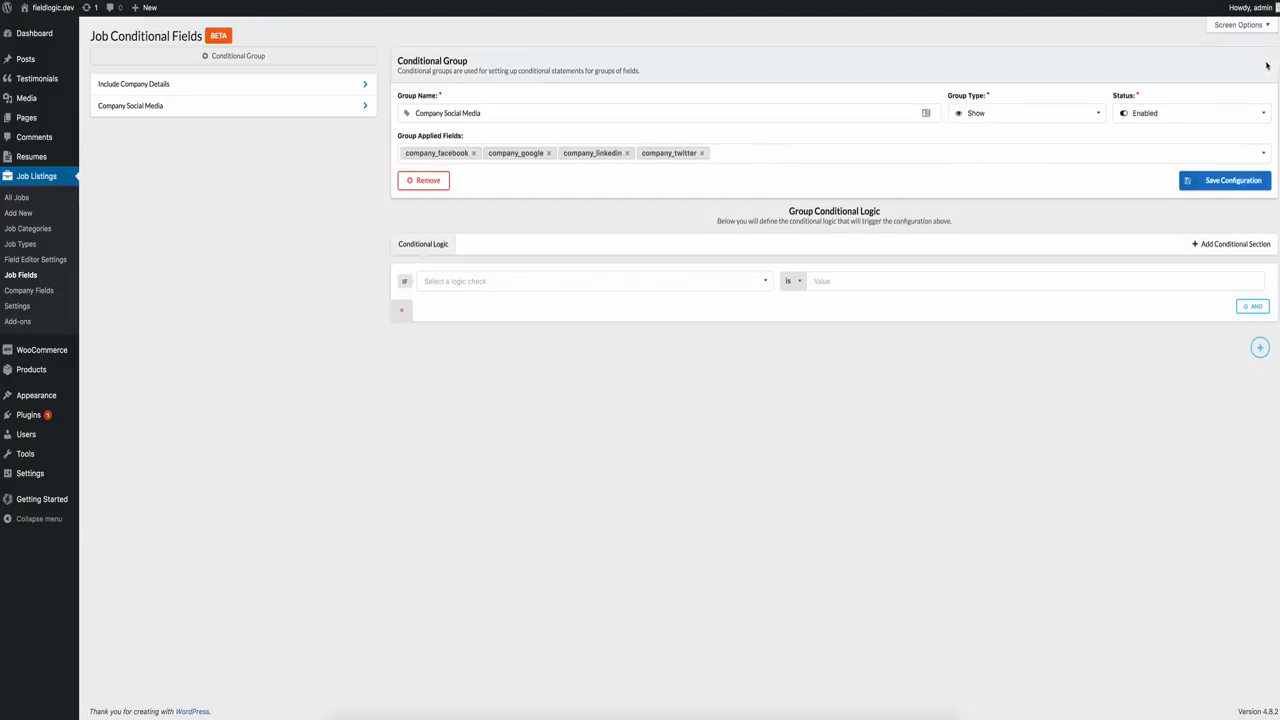
# Set the group's condition to company_cb_include_social_media (Social Media) is 1
pyautogui.click(542, 284)
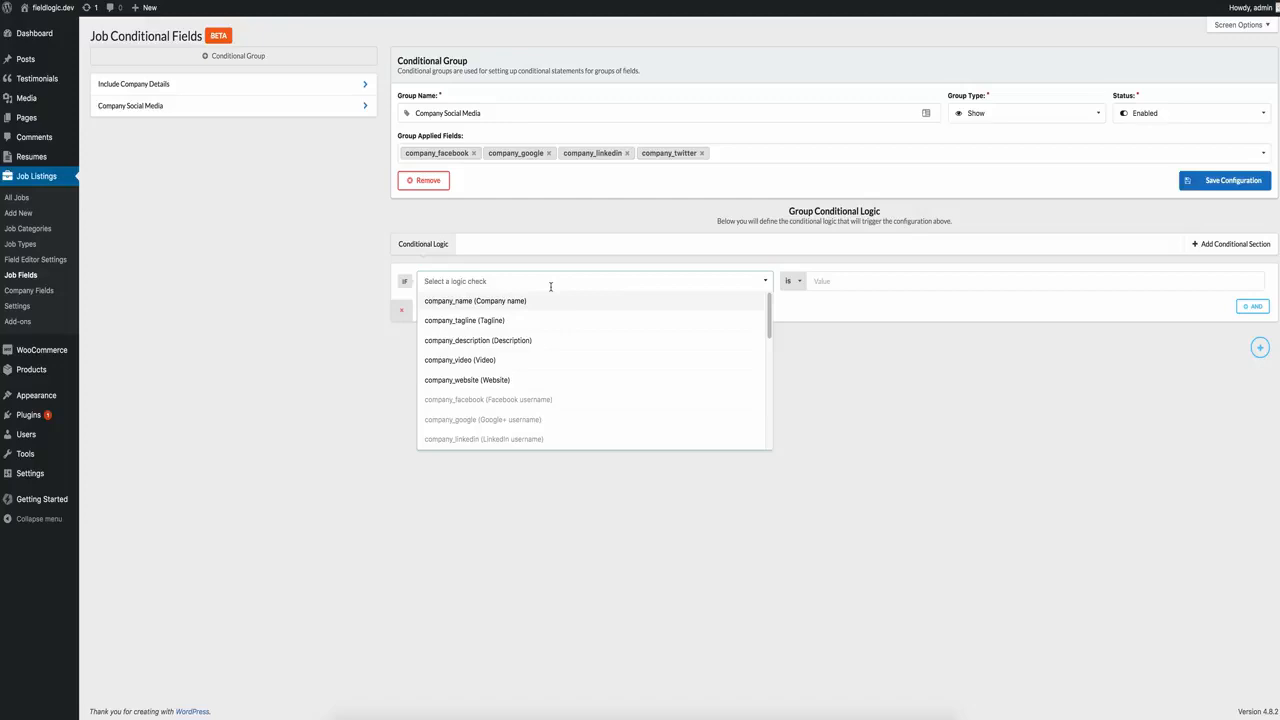
pyautogui.press('Return')
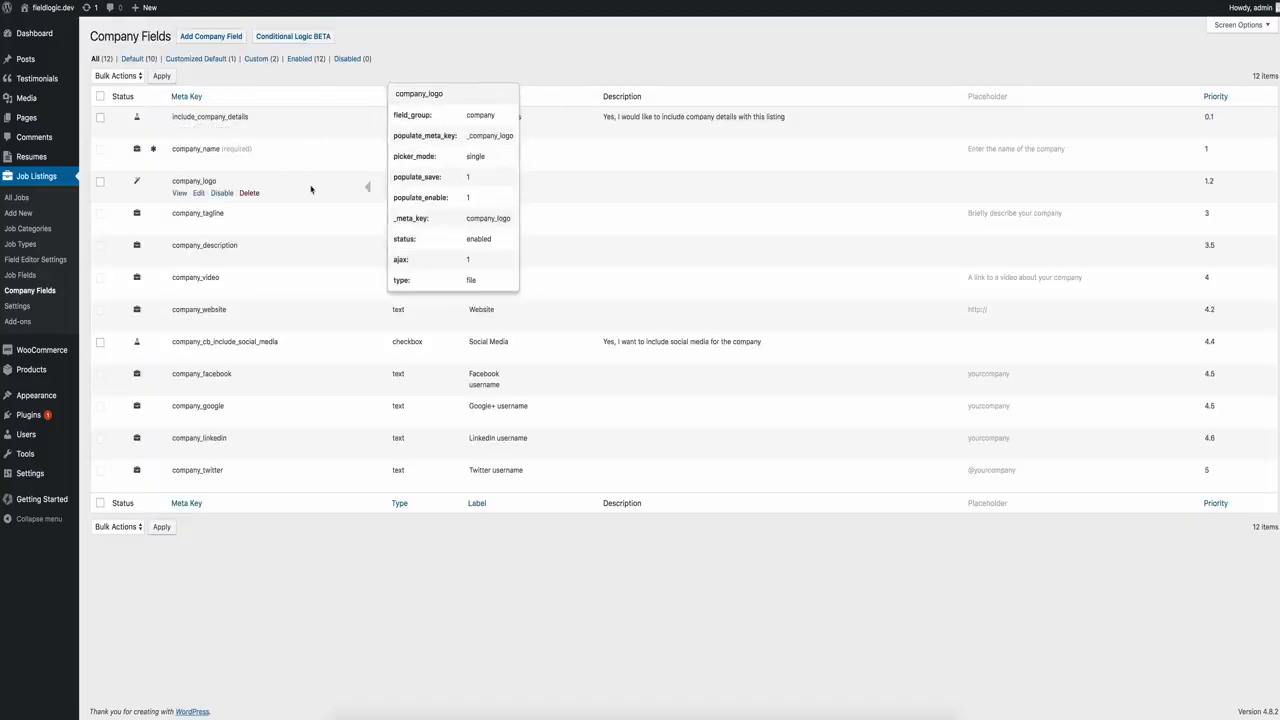
pyautogui.moveTo(210, 350)
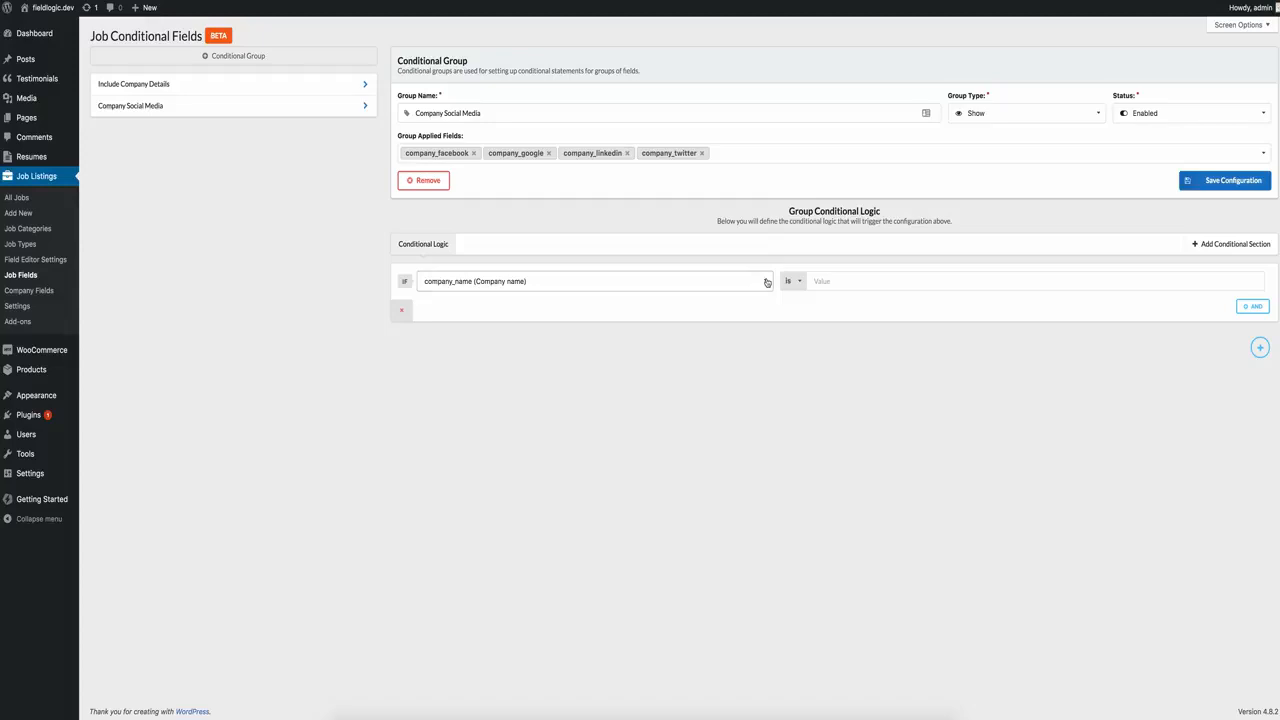
pyautogui.click(767, 281)
pyautogui.scroll(-3, 633, 348)
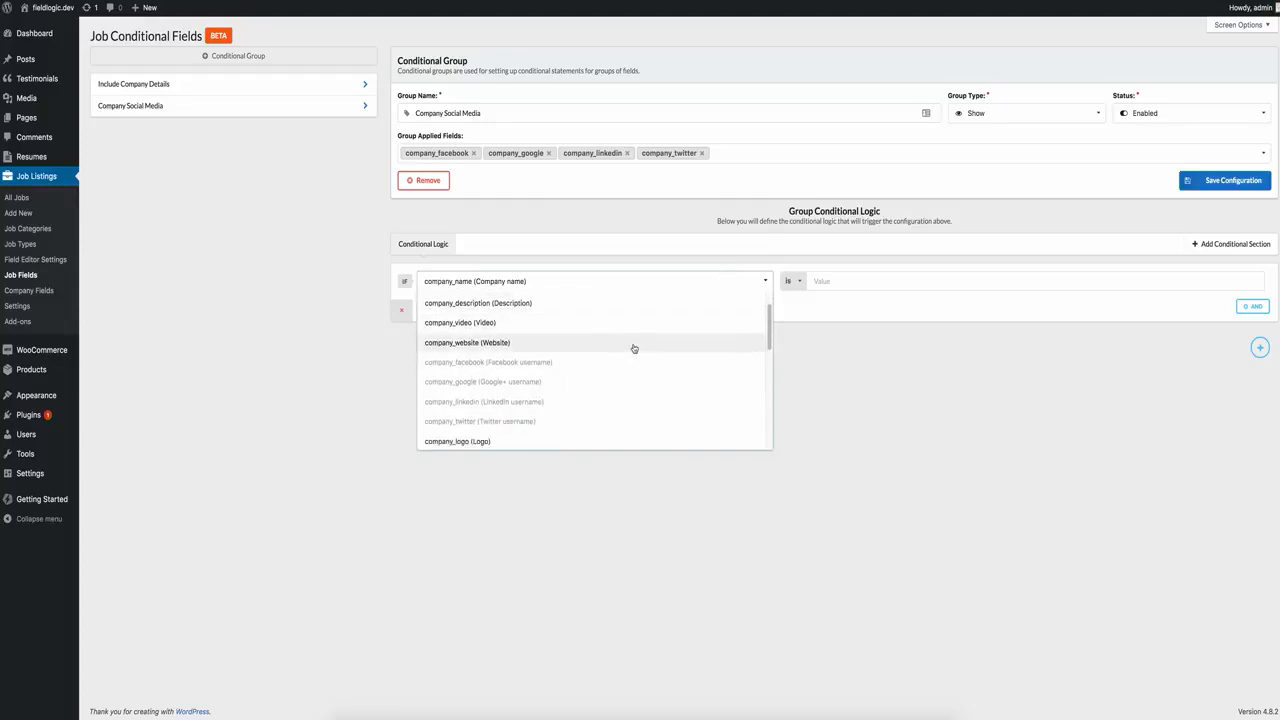
pyautogui.click(589, 359)
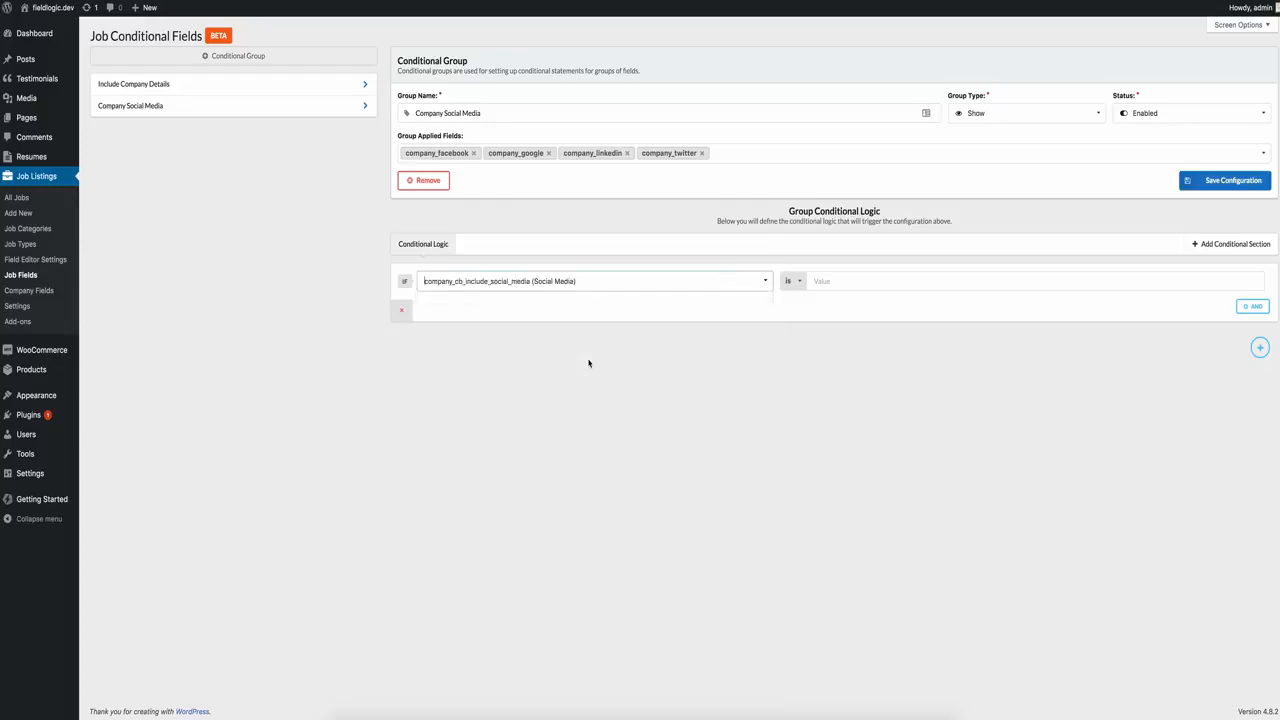
pyautogui.click(878, 285)
pyautogui.write('1')
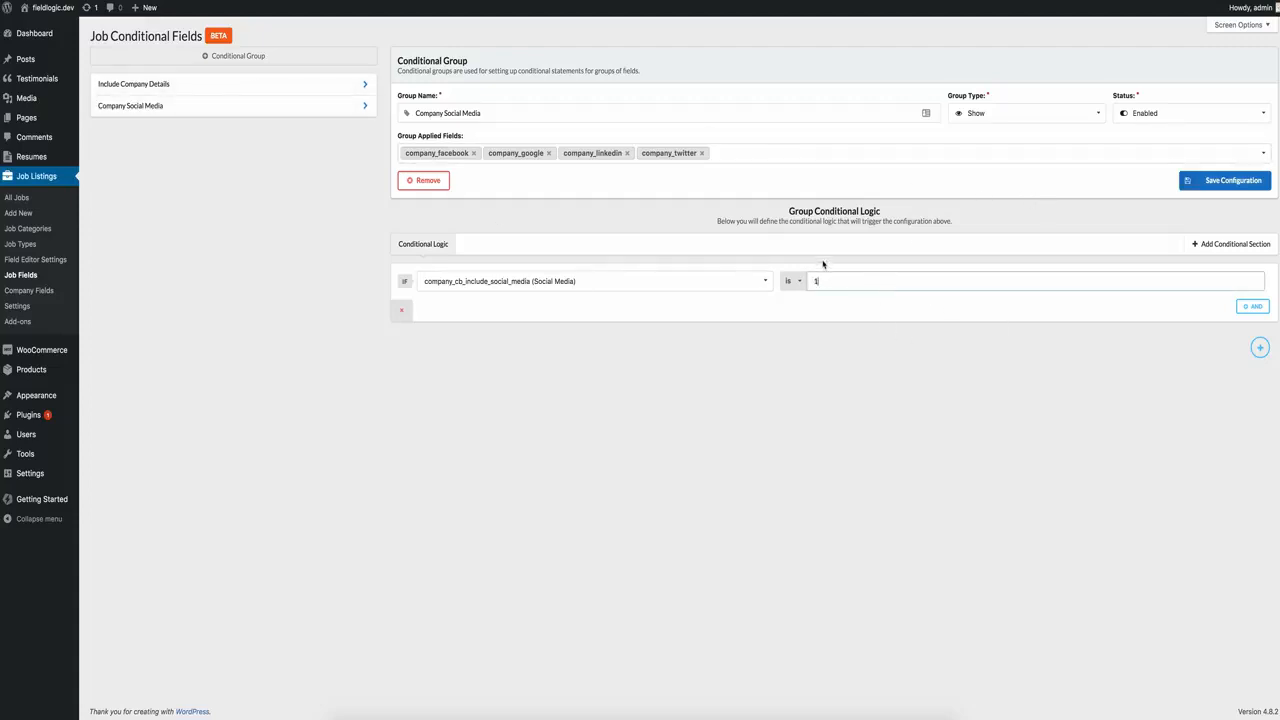
pyautogui.click(798, 284)
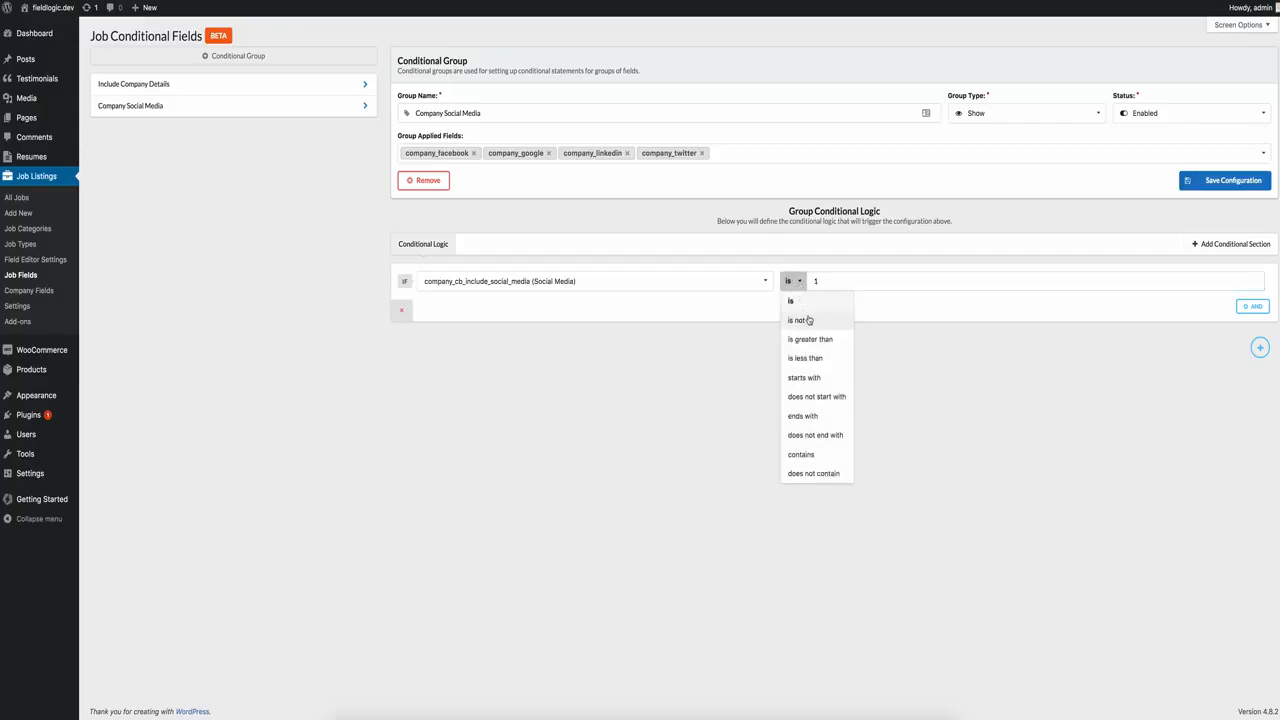
pyautogui.click(819, 281)
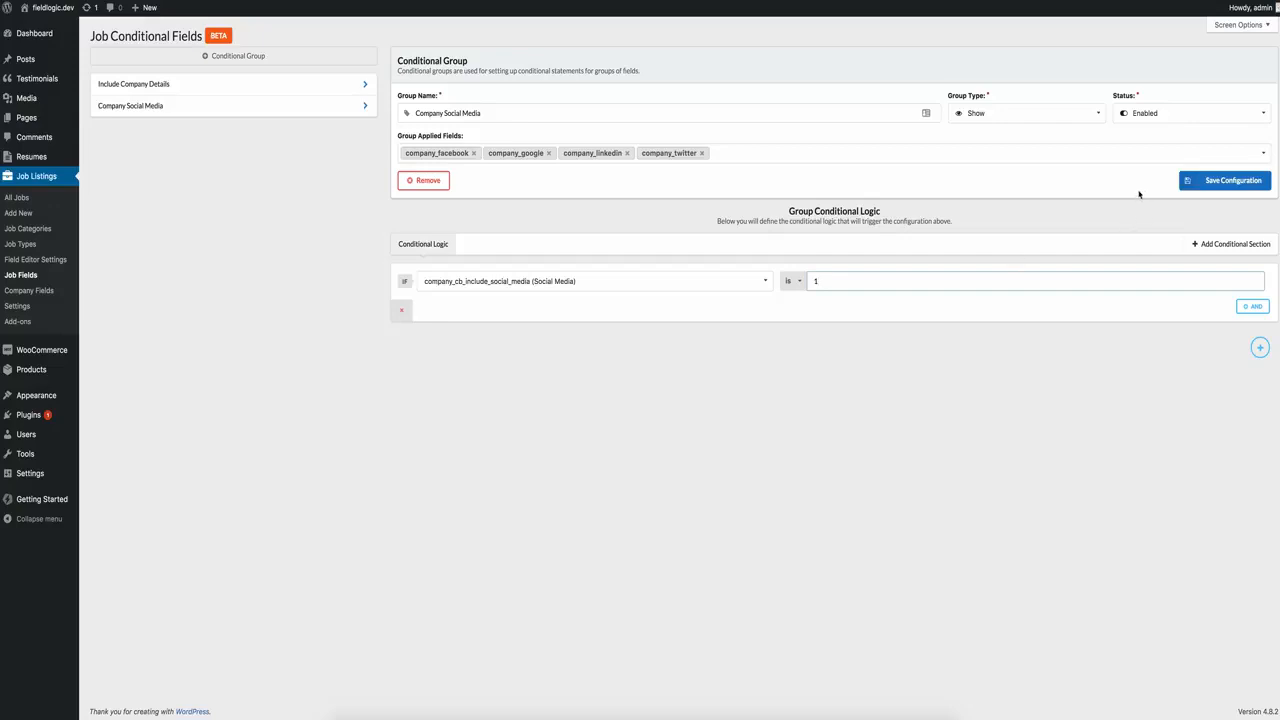
# Save the Company Social Media configuration, and reload the Post a Job form on the site
pyautogui.click(1197, 186)
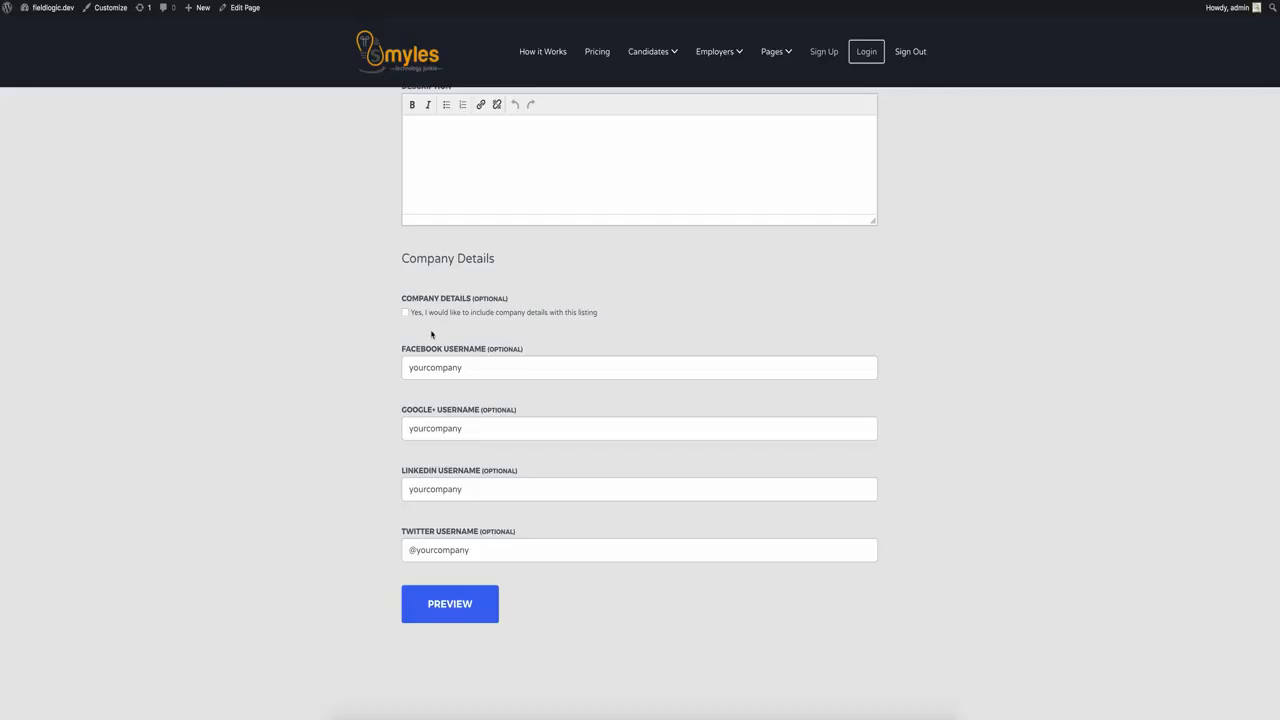
pyautogui.press('super+r')
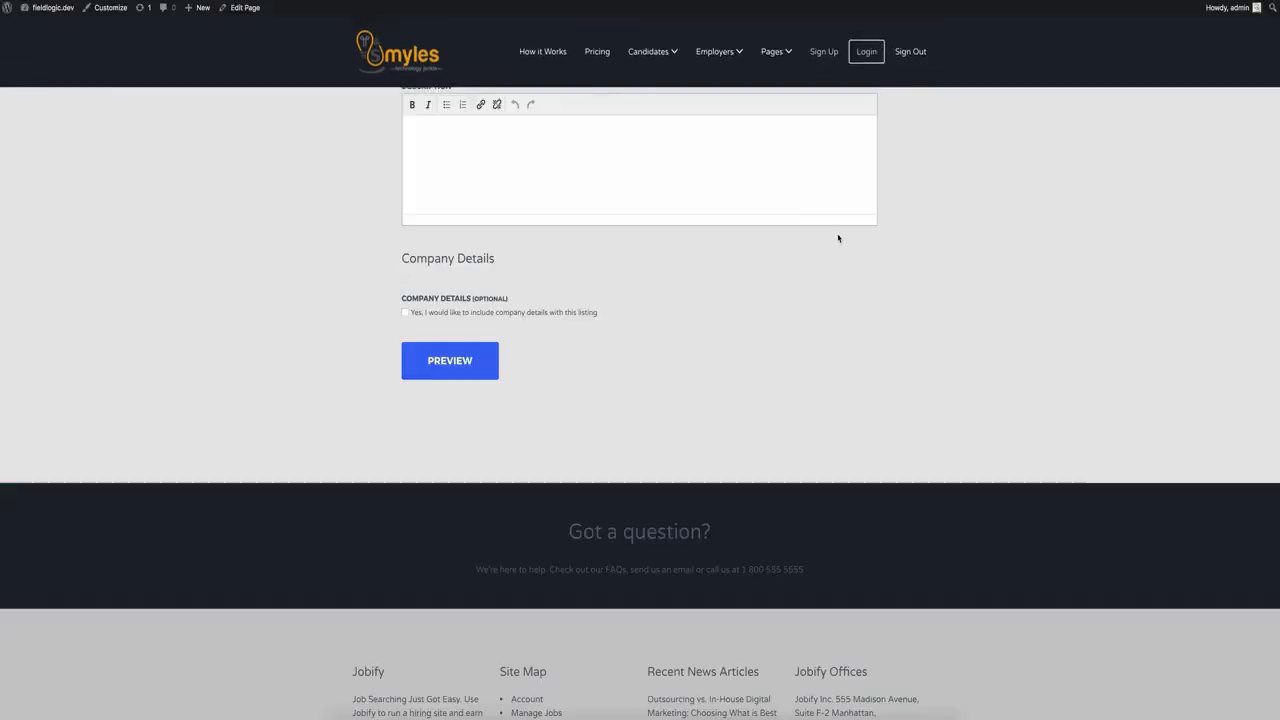
pyautogui.scroll(5, 934, 277)
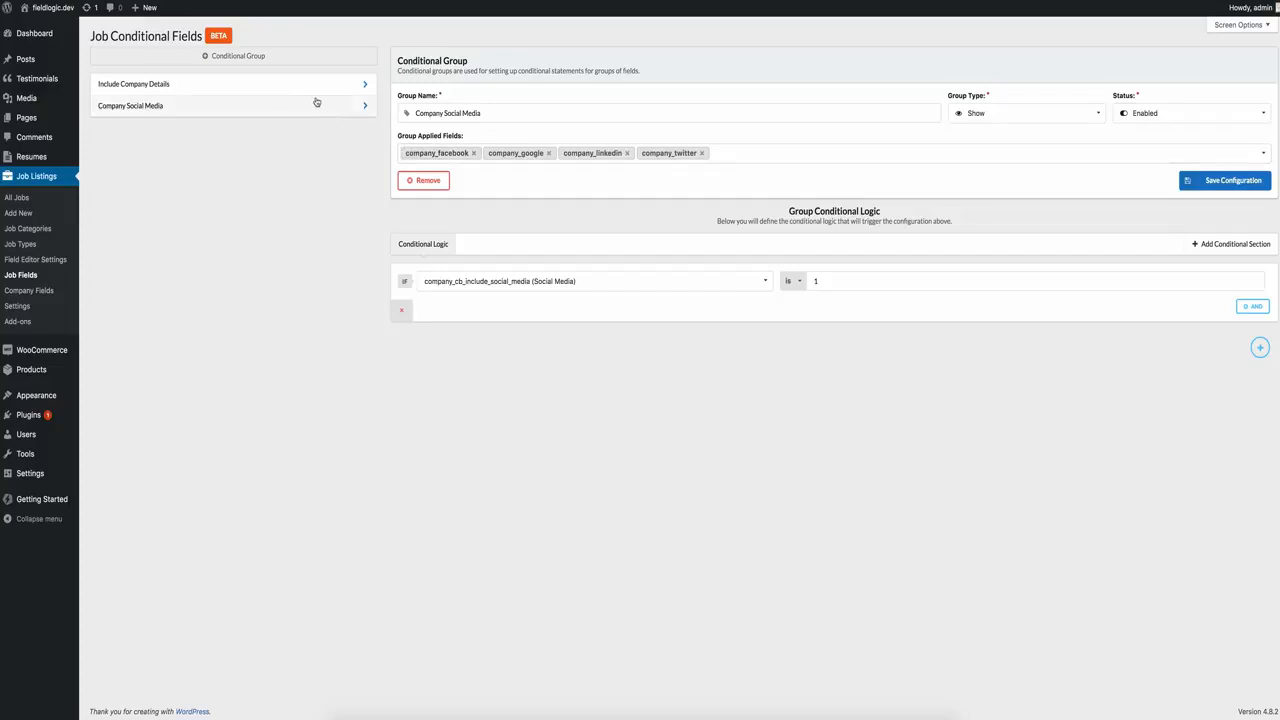
# Review the Include Company Details and Company Social Media groups, and return to the start of the live Post a Job form
pyautogui.click(243, 93)
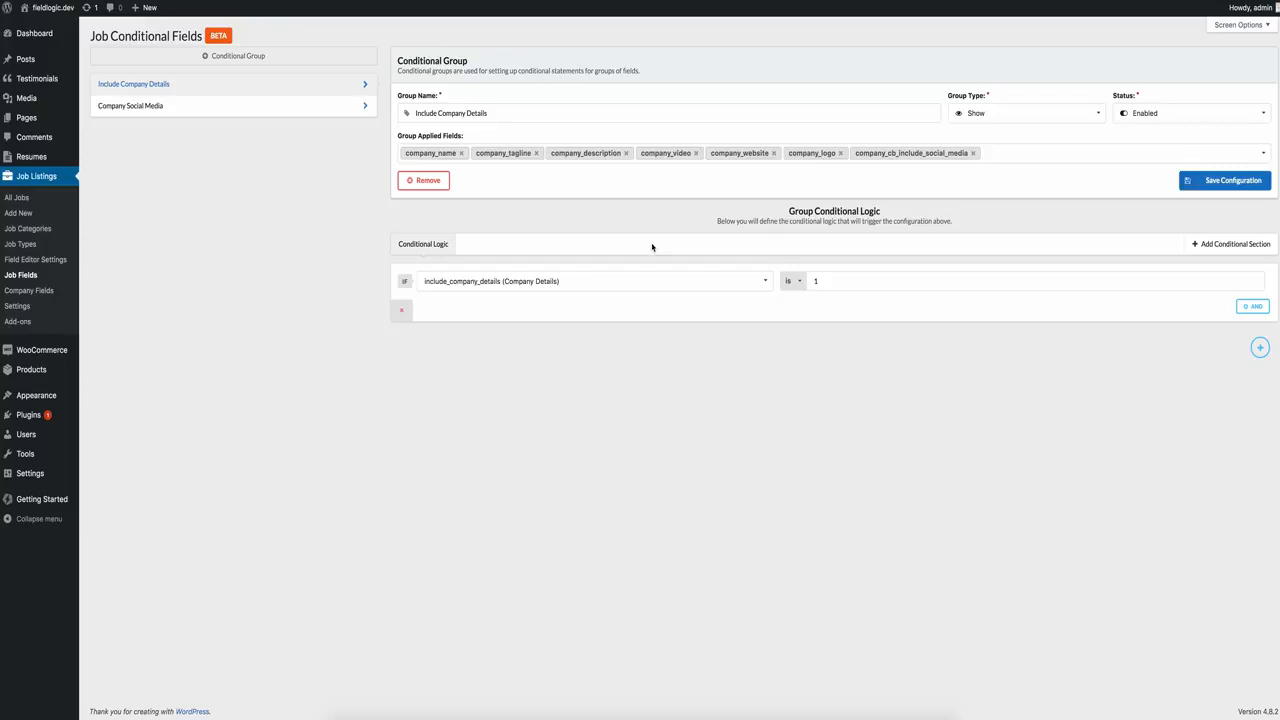
pyautogui.click(213, 116)
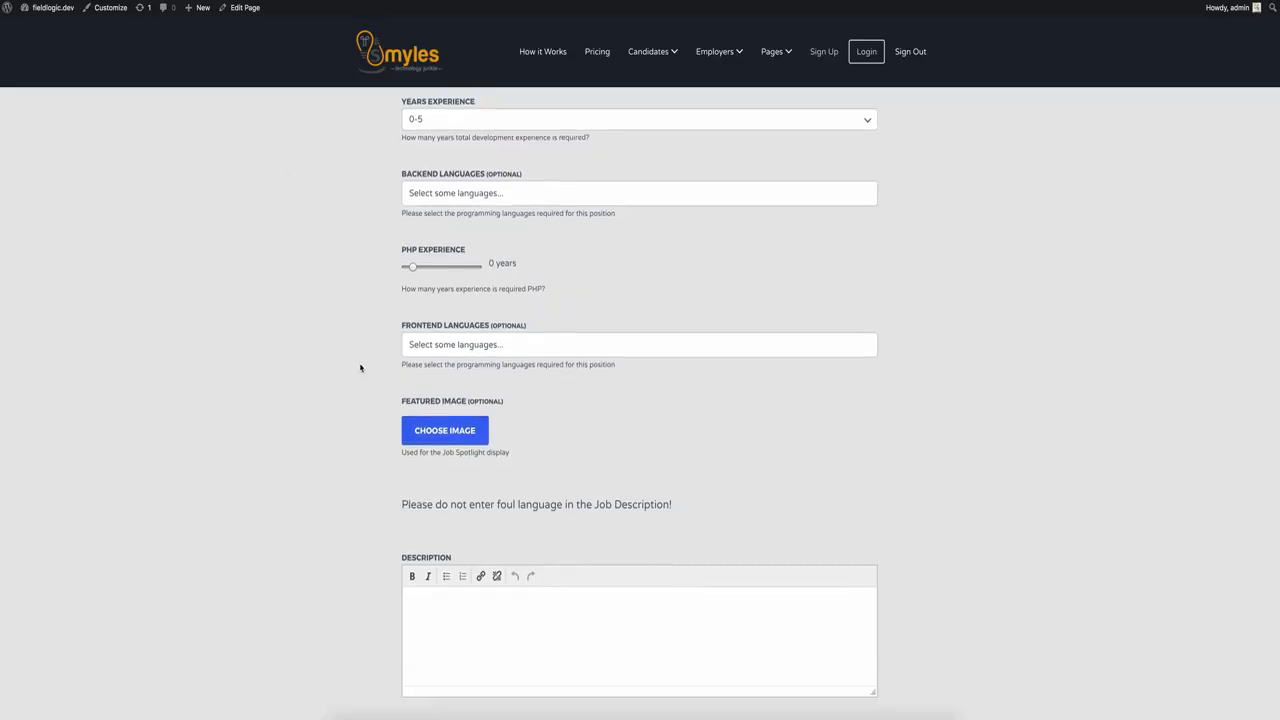
pyautogui.scroll(-3, 361, 367)
pyautogui.scroll(6, 361, 367)
pyautogui.scroll(2, 361, 367)
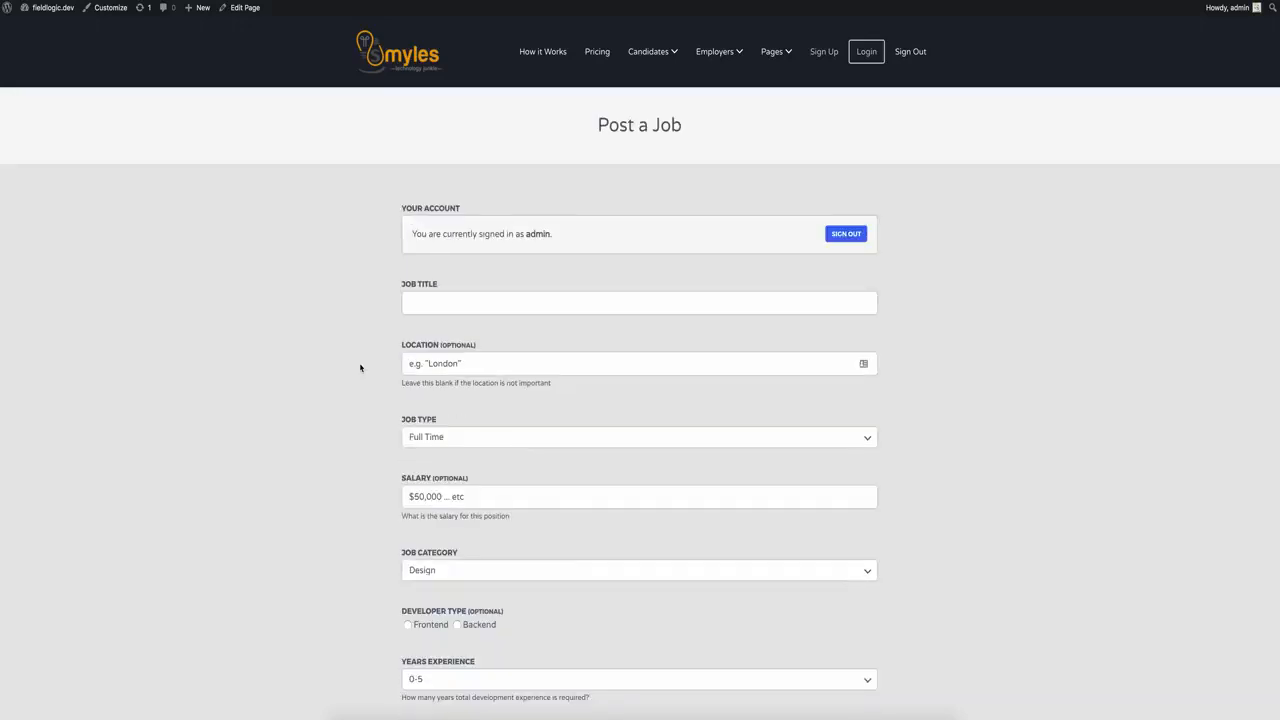
# Review the Job Category, Developer Type and programming language fields on the live Post a Job form
pyautogui.scroll(-2, 361, 367)
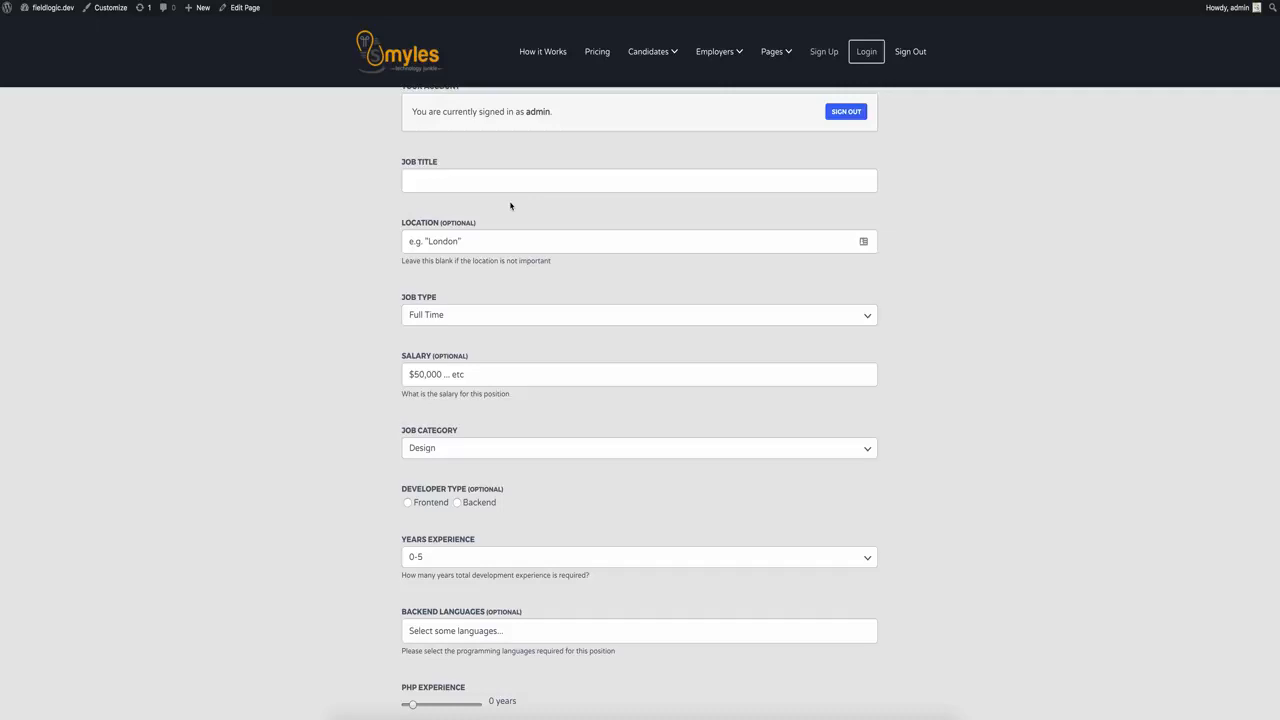
pyautogui.scroll(-3, 404, 323)
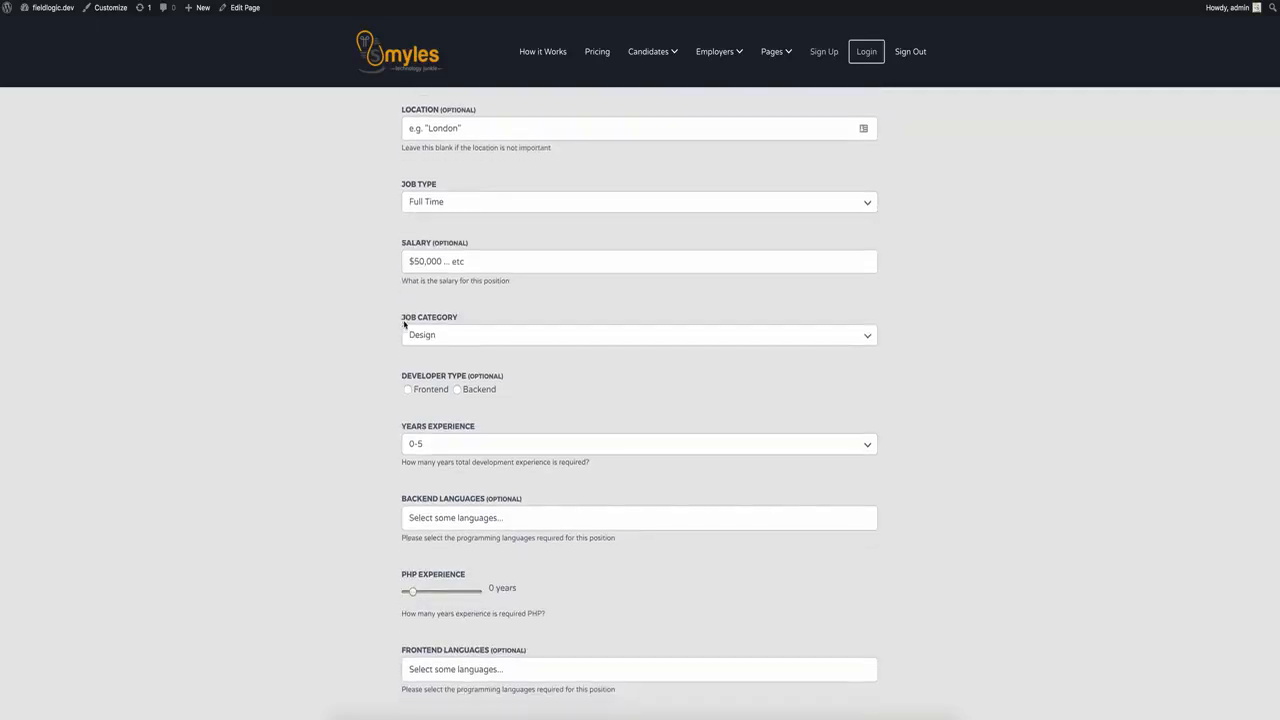
pyautogui.scroll(5, 404, 324)
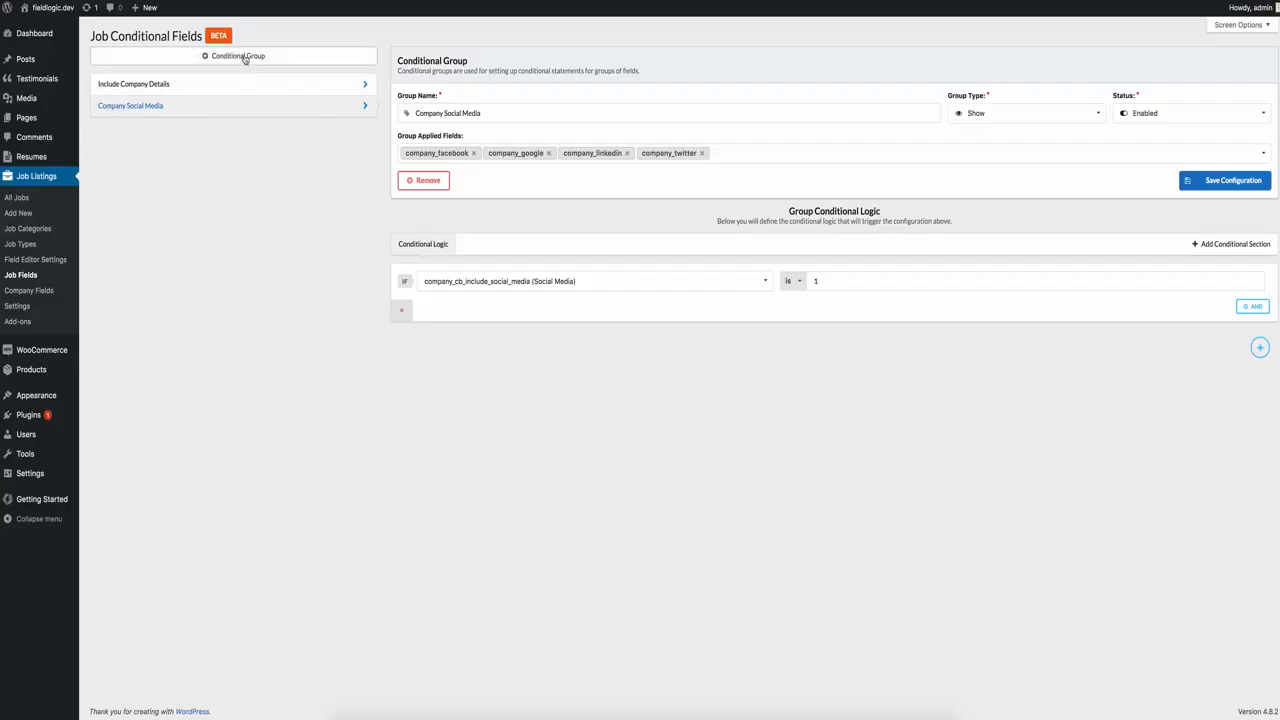
# Start a new conditional group in Job Conditional Fields and name it Programmer Category
pyautogui.click(243, 56)
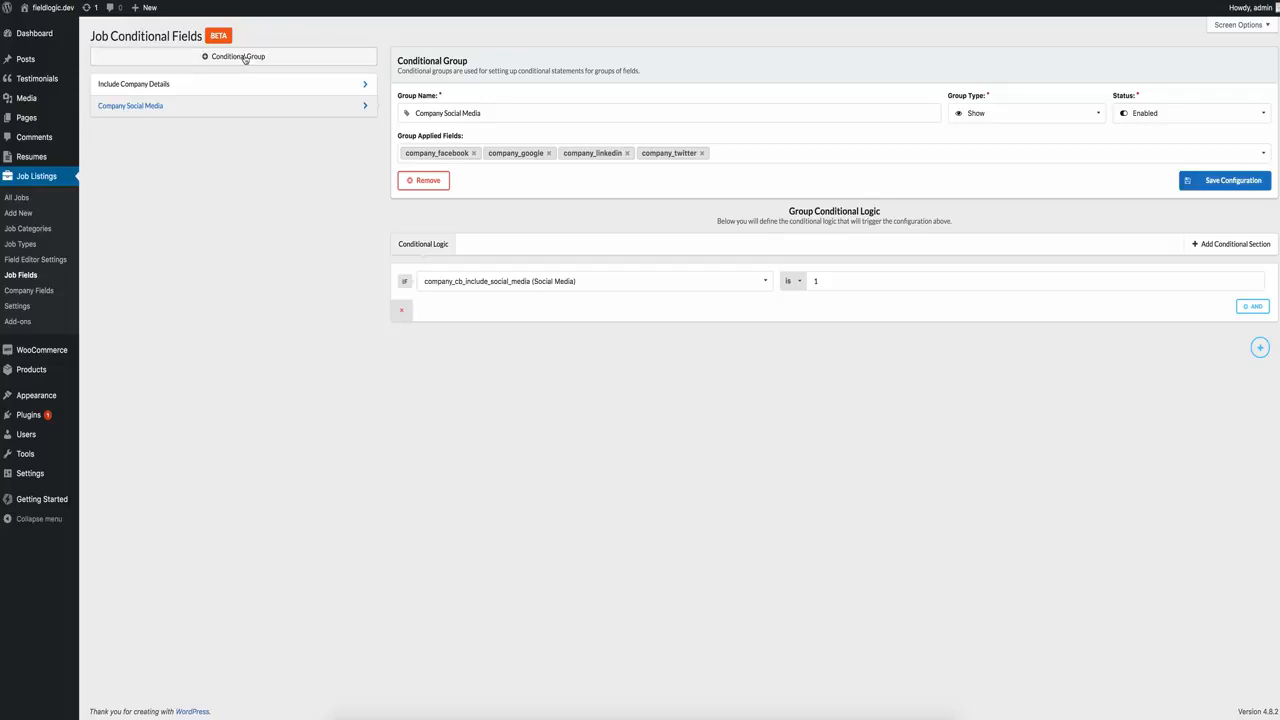
pyautogui.click(475, 106)
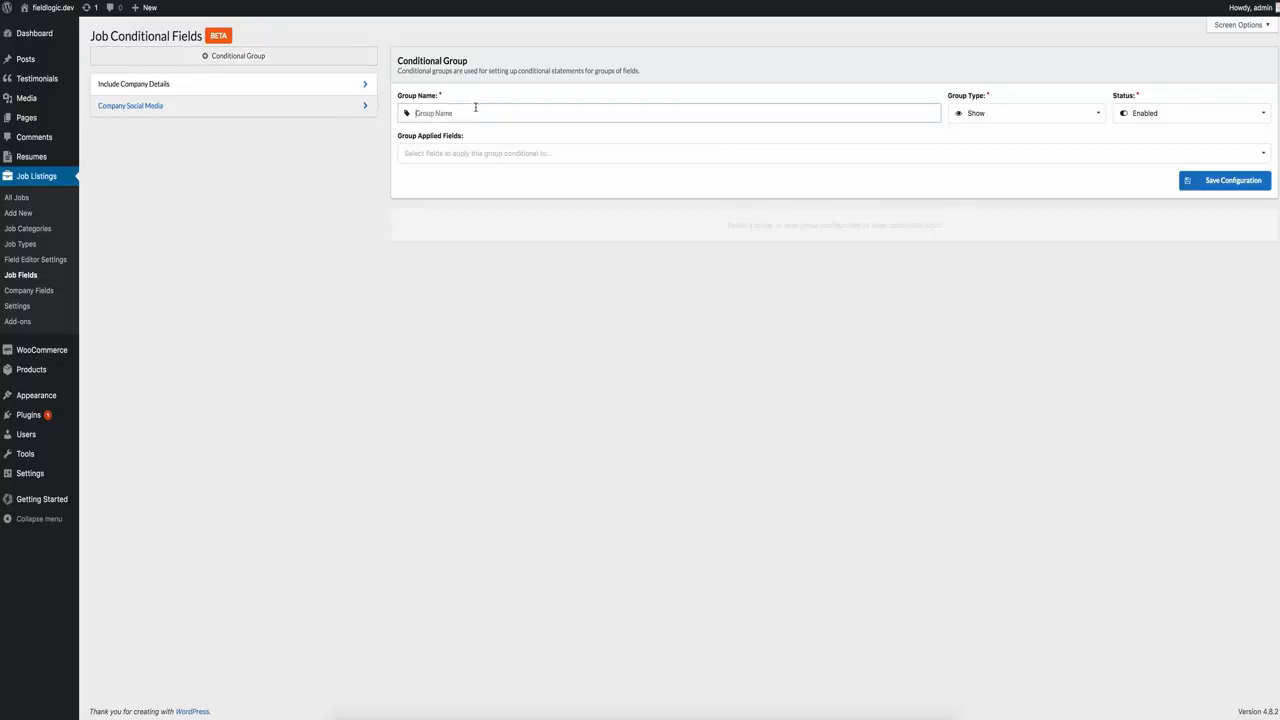
pyautogui.write('Programmer Category')
pyautogui.press('Tab')
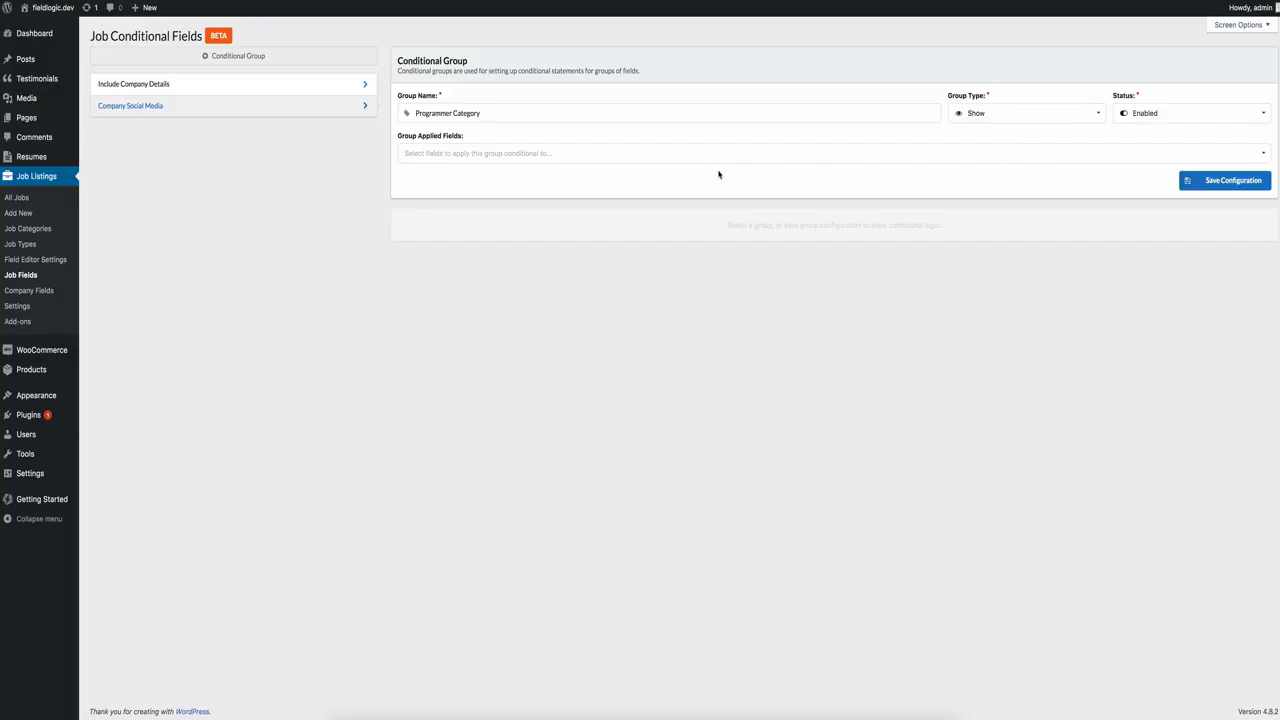
# Open the Job Fields list and examine the meta keys of the developer fields, such as Developer Type
pyautogui.click(573, 153)
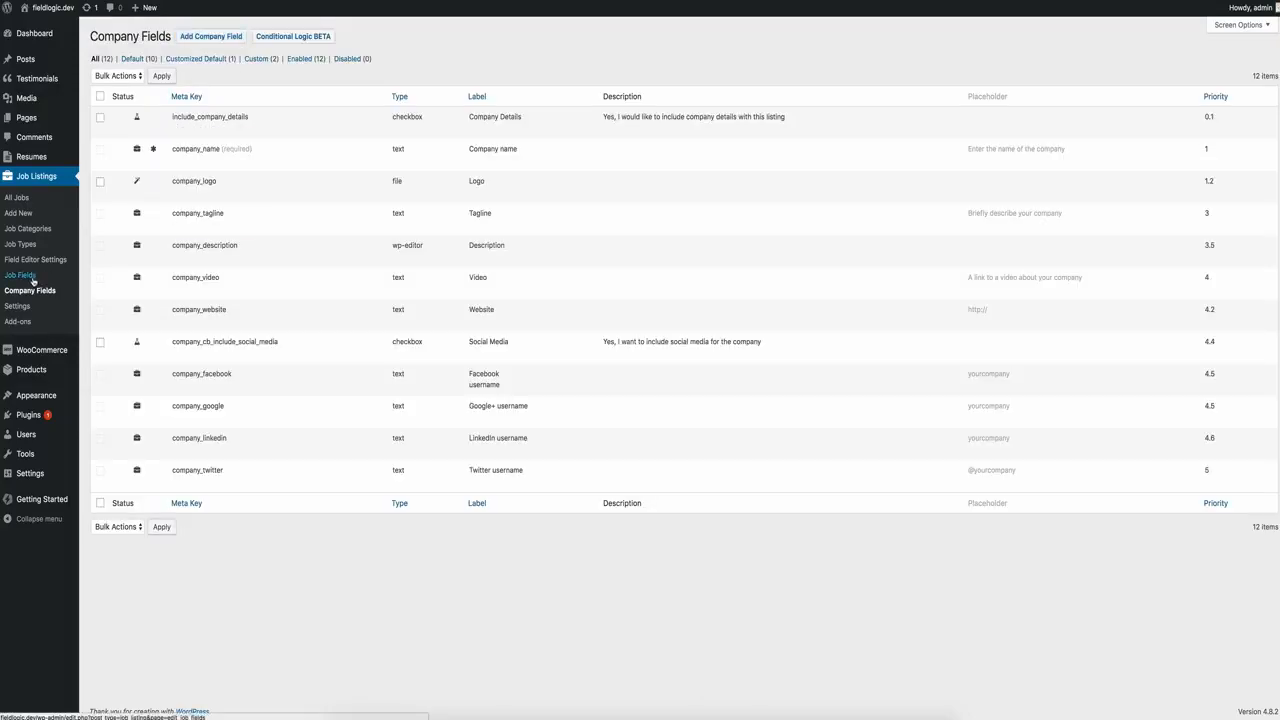
pyautogui.click(20, 275)
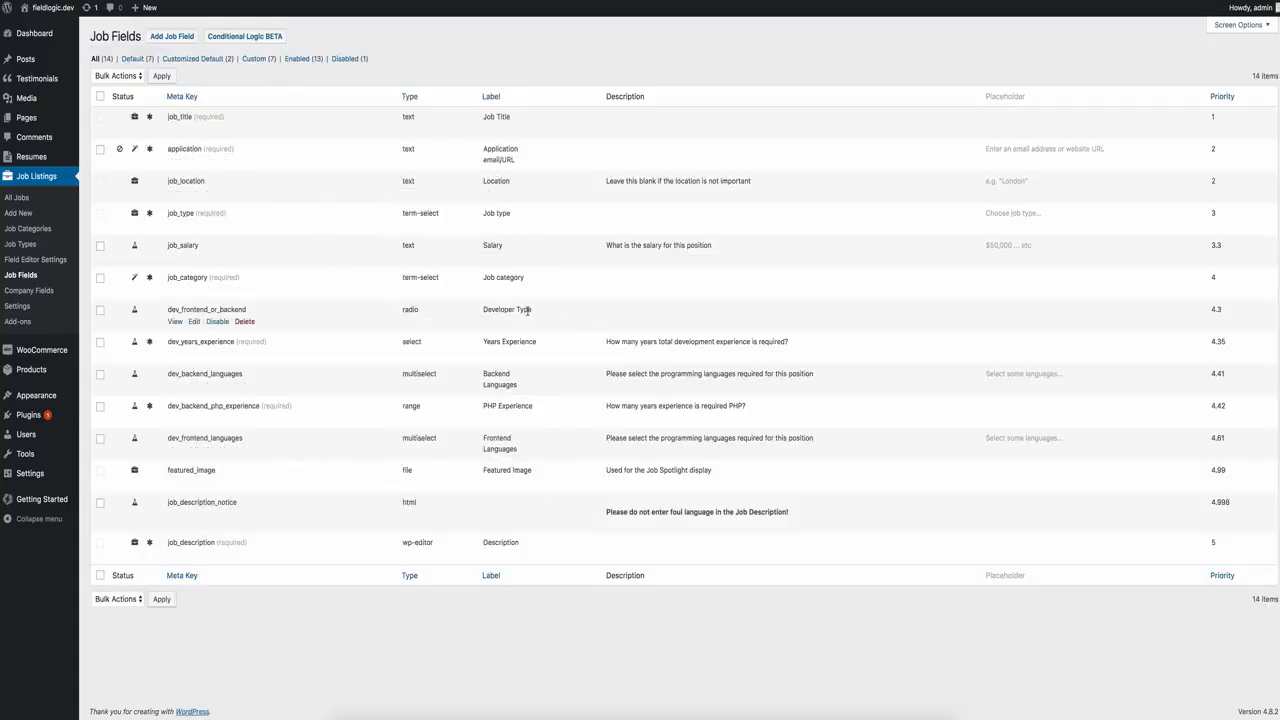
pyautogui.moveTo(251, 311)
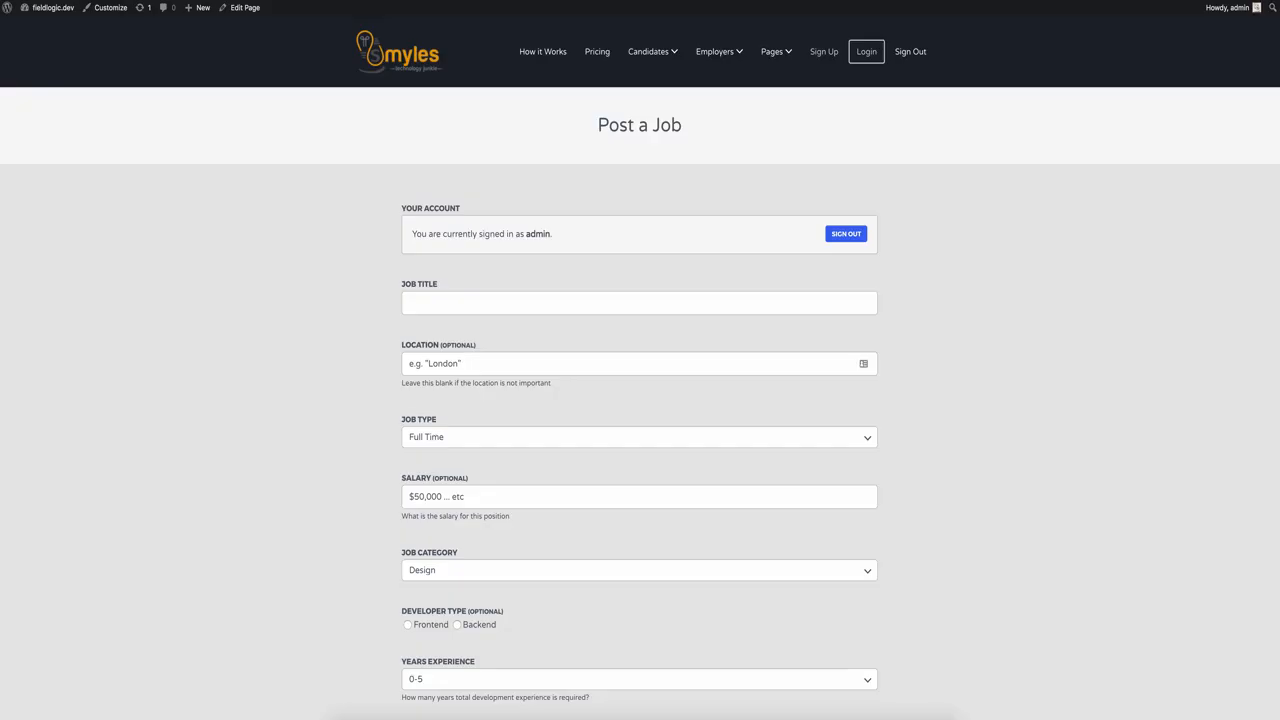
# Examine the Job Category and Backend Languages options and the surrounding developer fields on the live Post a Job form
pyautogui.scroll(-3, 382, 304)
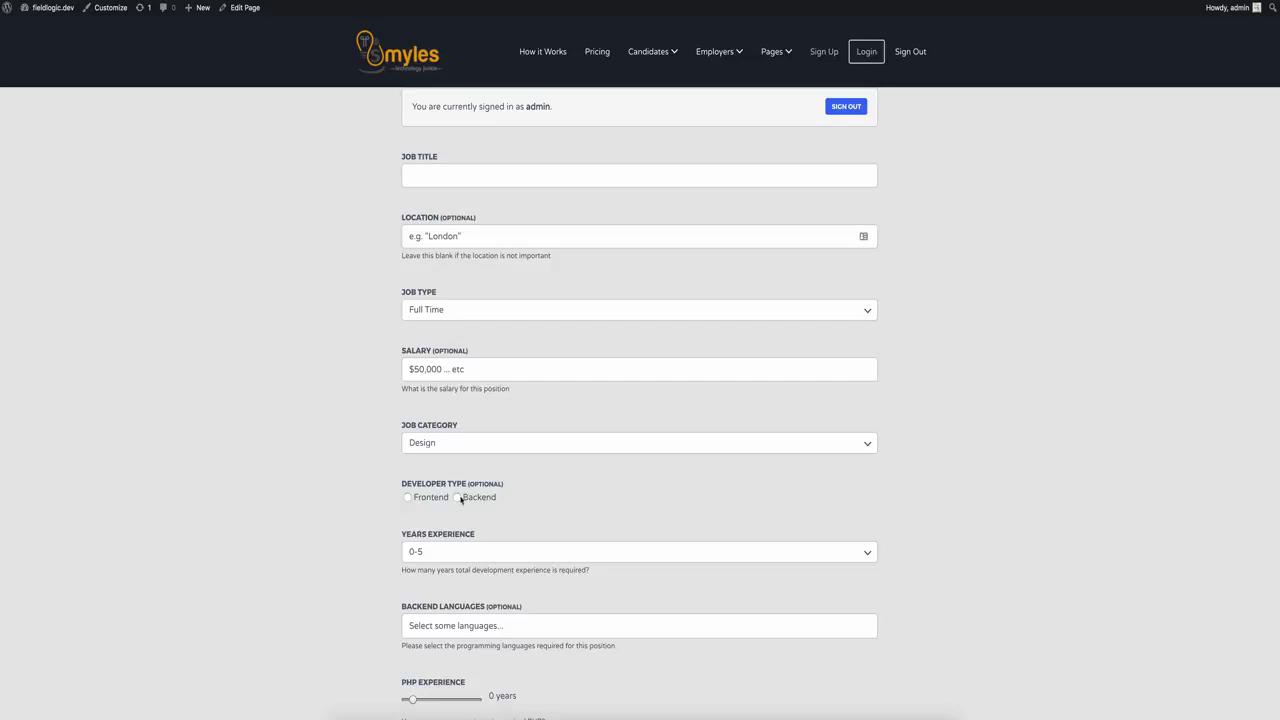
pyautogui.scroll(-3, 608, 500)
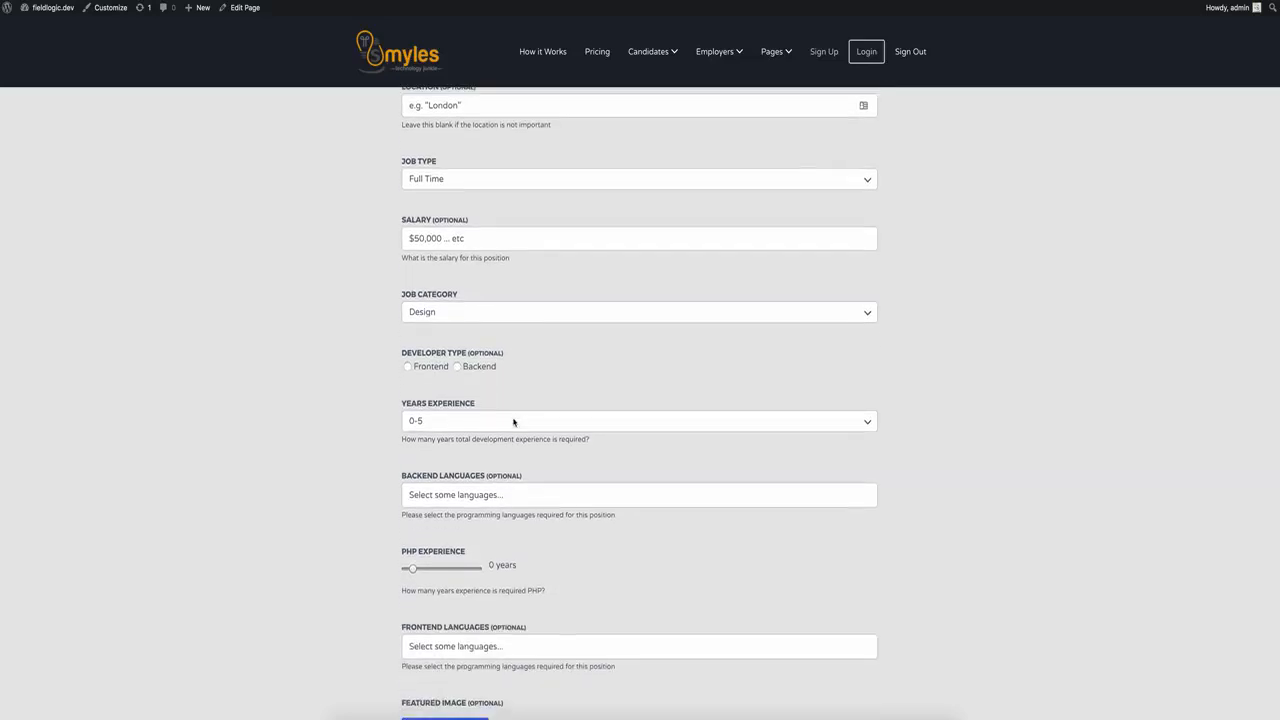
pyautogui.scroll(-1, 561, 314)
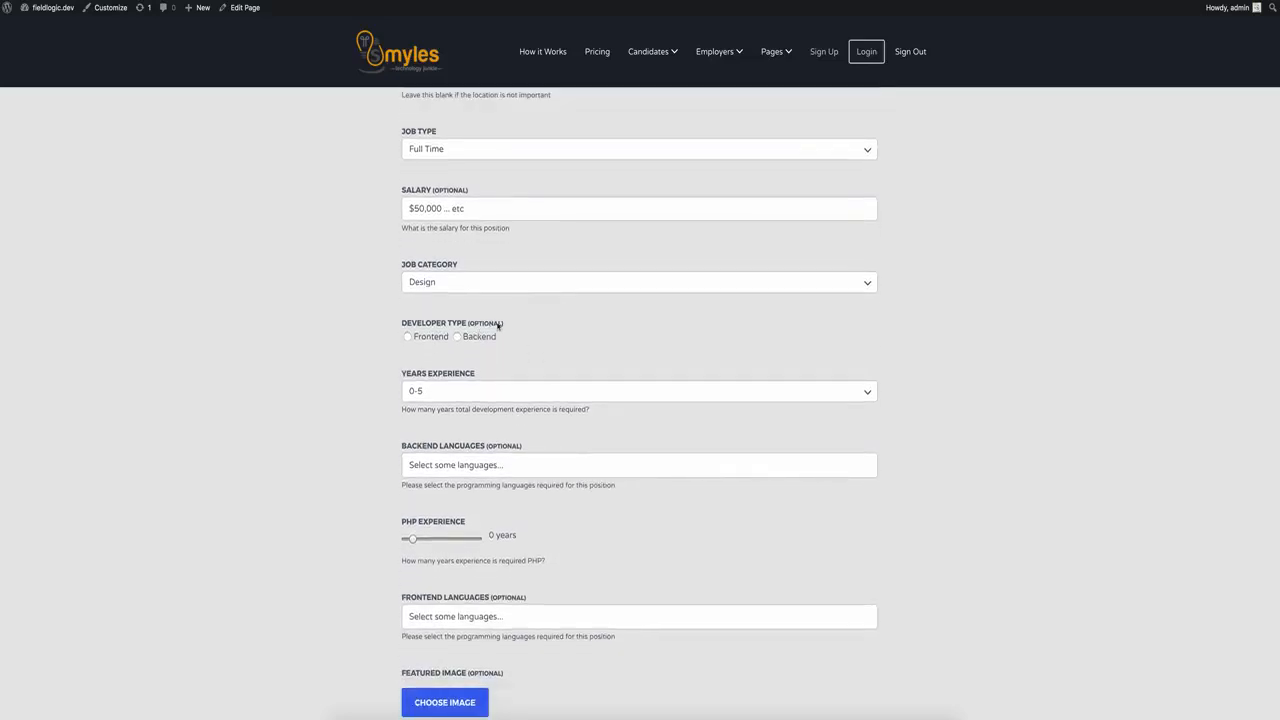
pyautogui.click(437, 282)
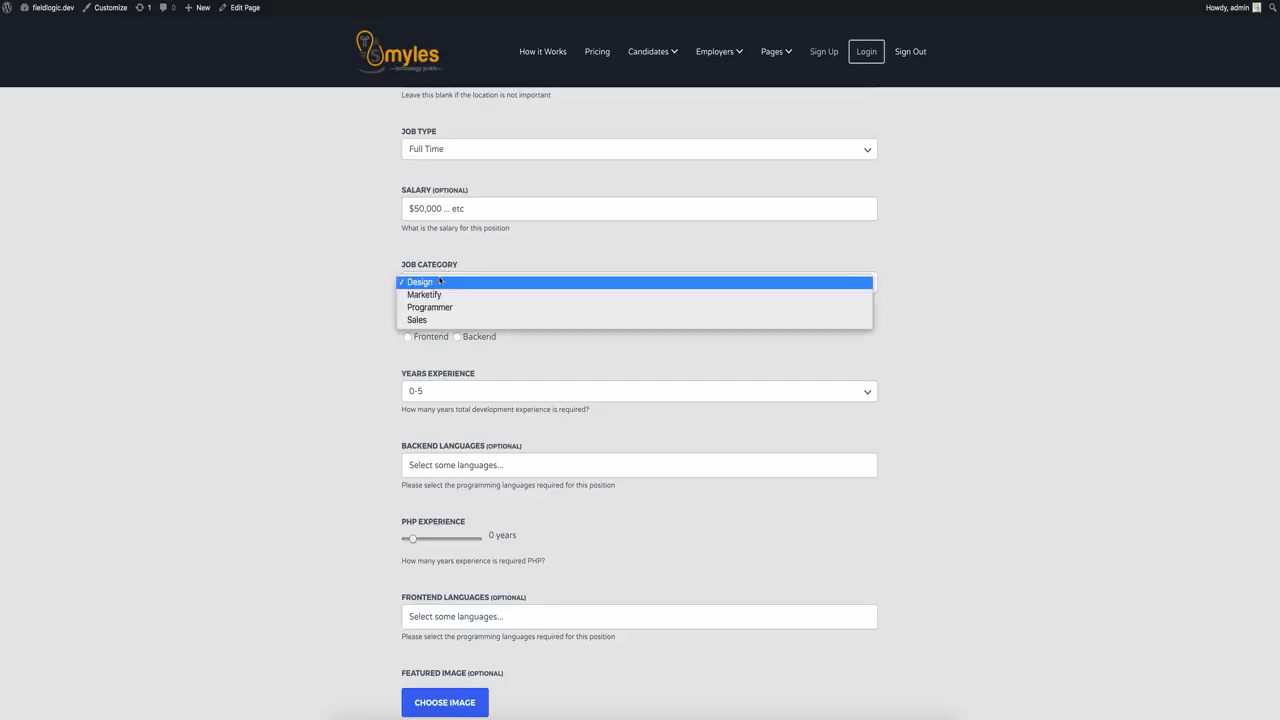
pyautogui.click(355, 261)
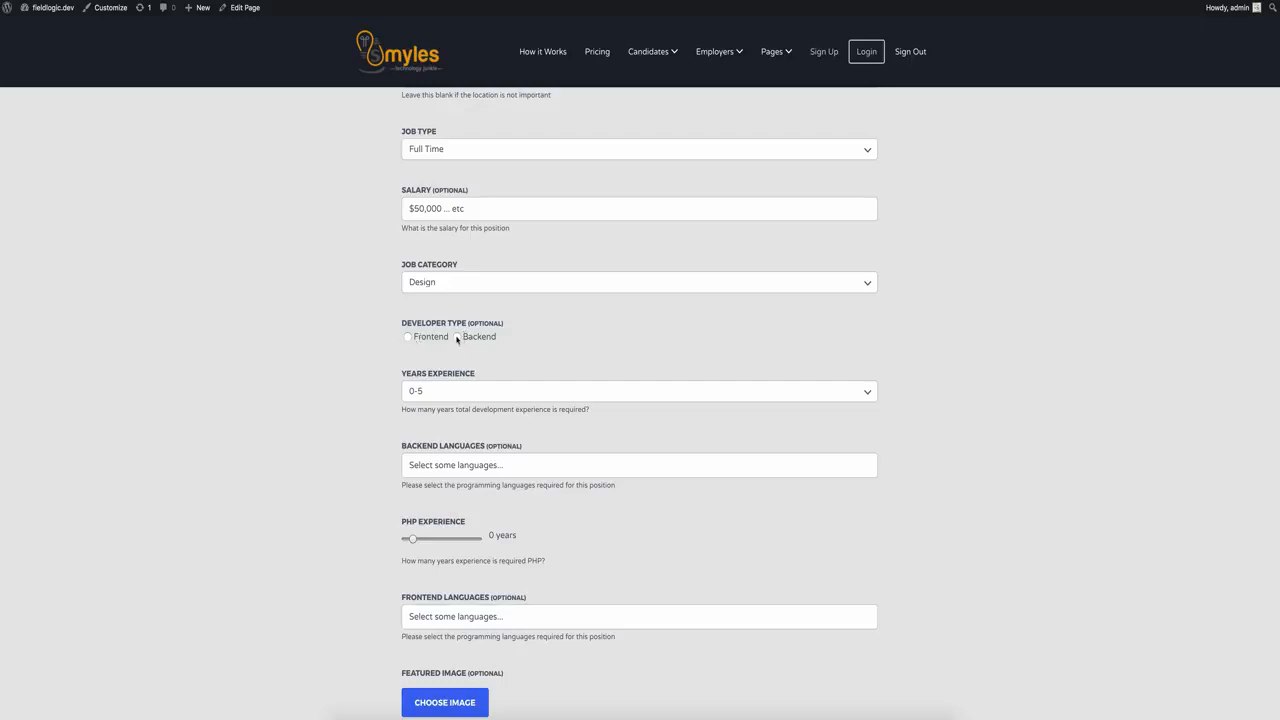
pyautogui.click(441, 463)
pyautogui.click(329, 434)
pyautogui.click(430, 463)
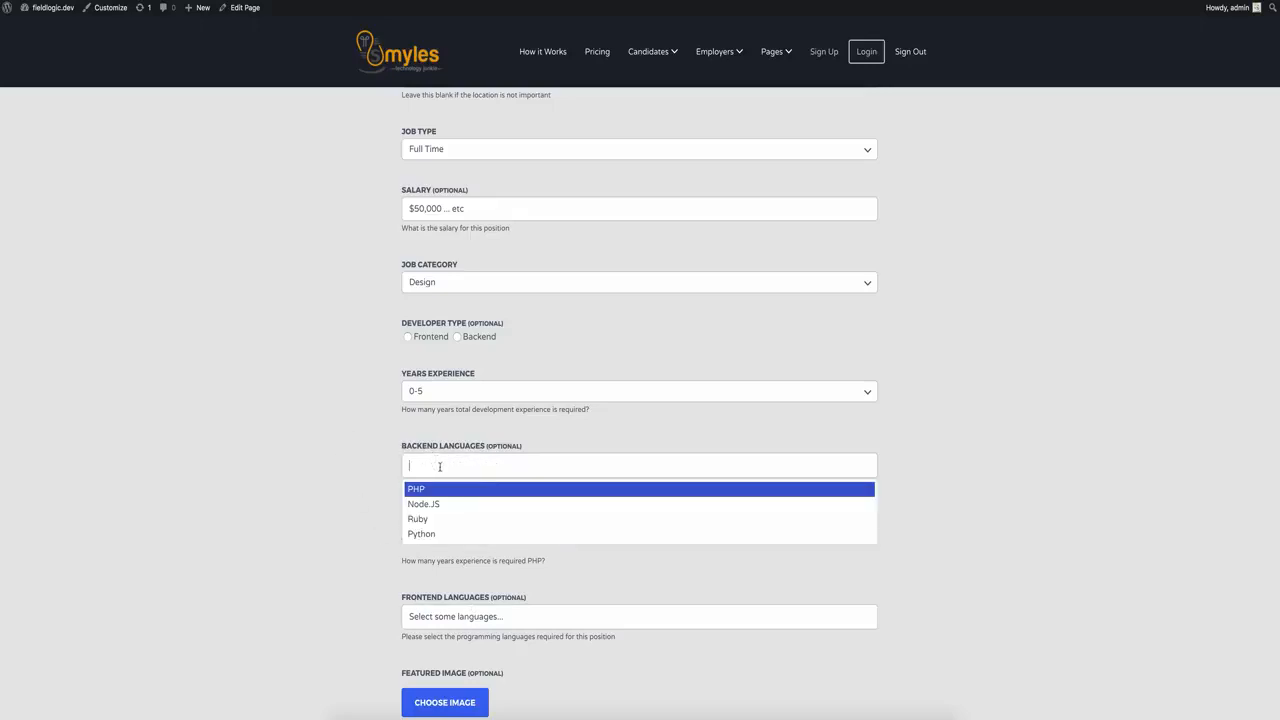
pyautogui.click(334, 463)
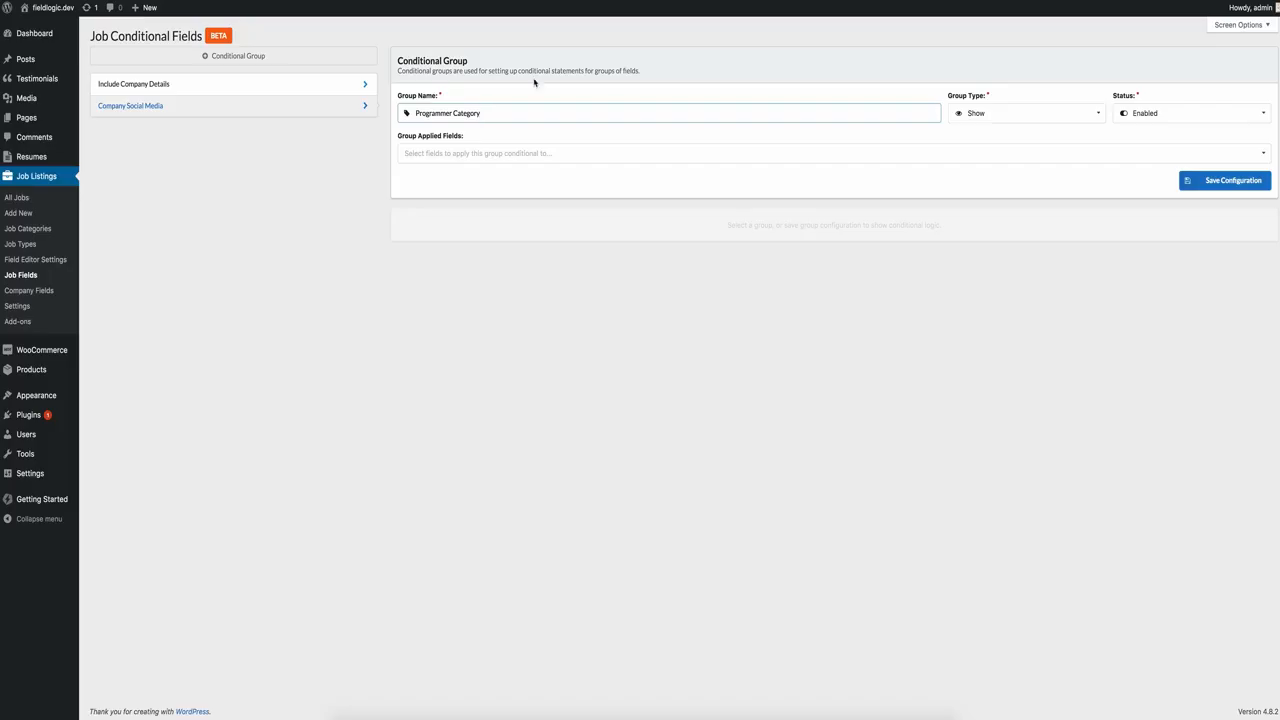
# Apply the Programmer Category group to dev_frontend_or_backend and save its configuration
pyautogui.click(623, 149)
pyautogui.write('dev')
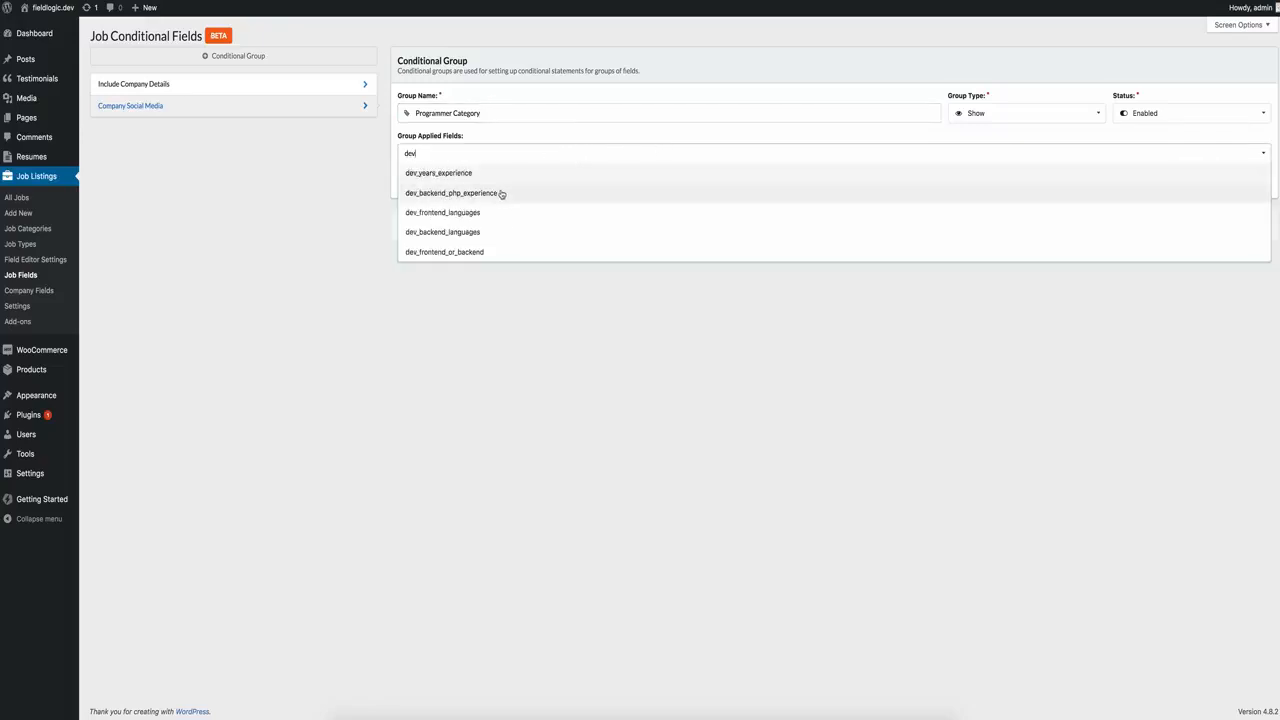
pyautogui.click(483, 251)
pyautogui.click(576, 388)
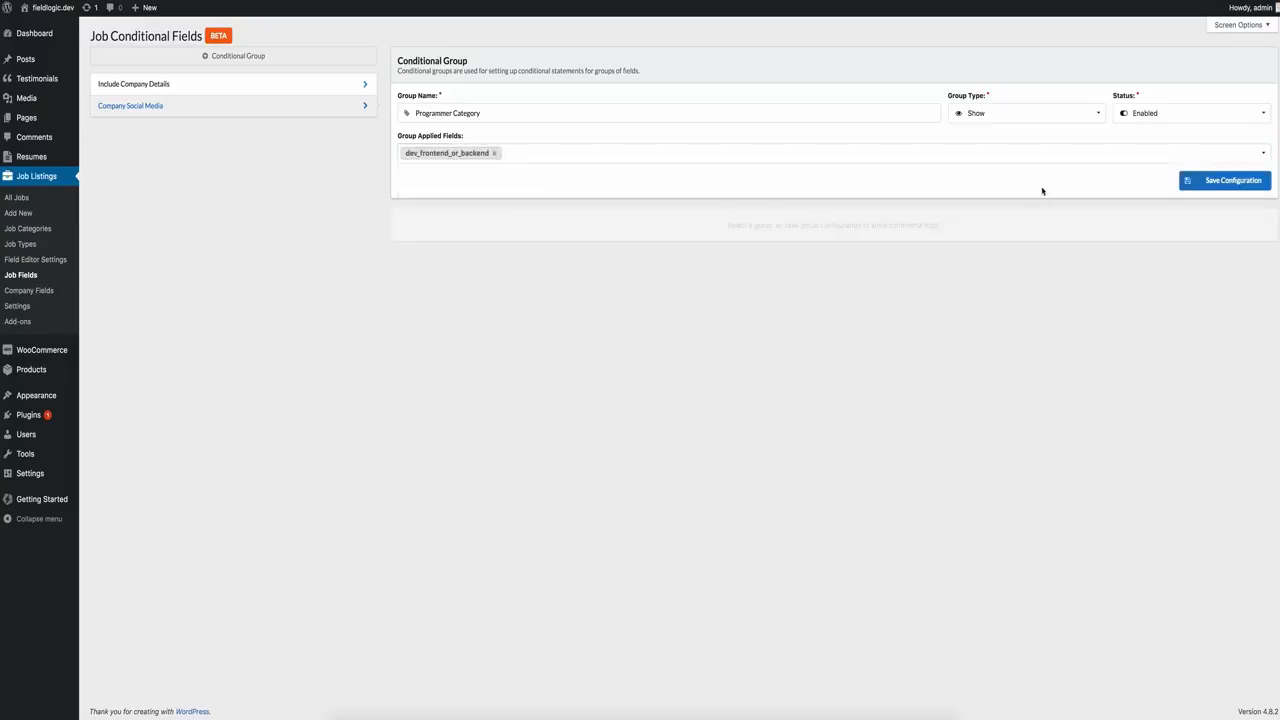
pyautogui.click(1196, 182)
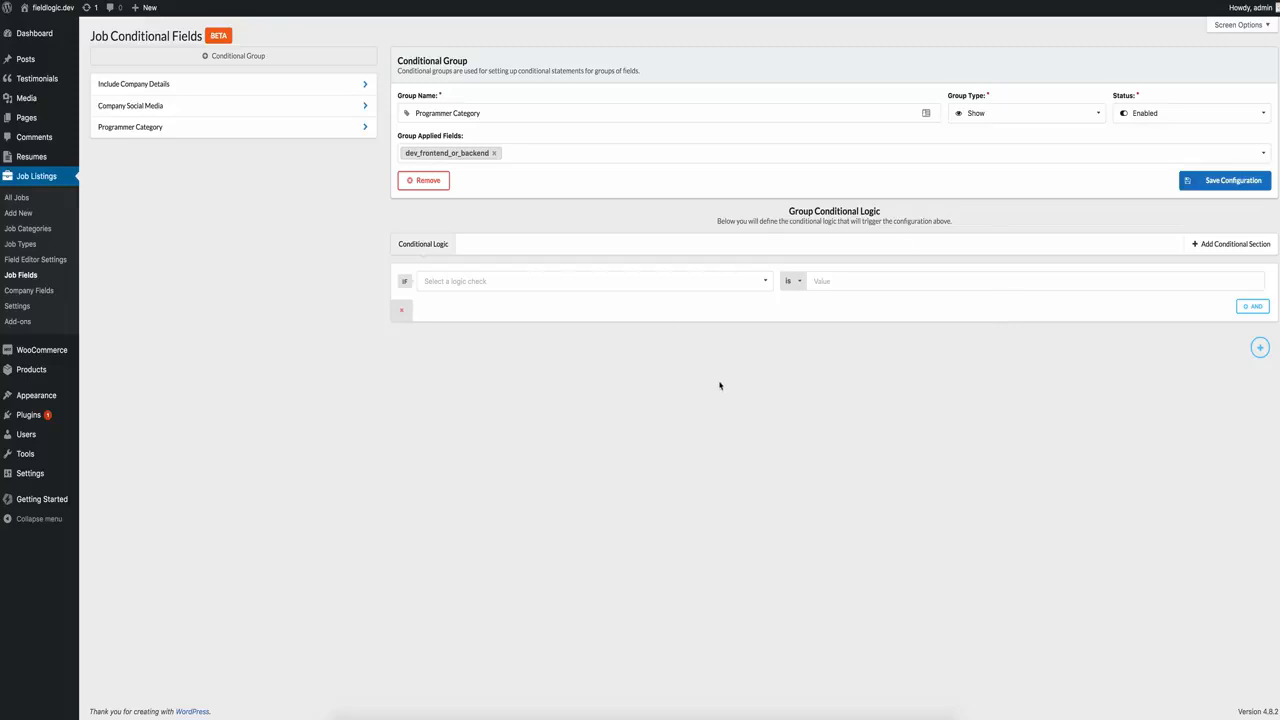
# Set the group's logic check to job_category (Job category) with the operator is, and start entering the comparison value
pyautogui.click(764, 281)
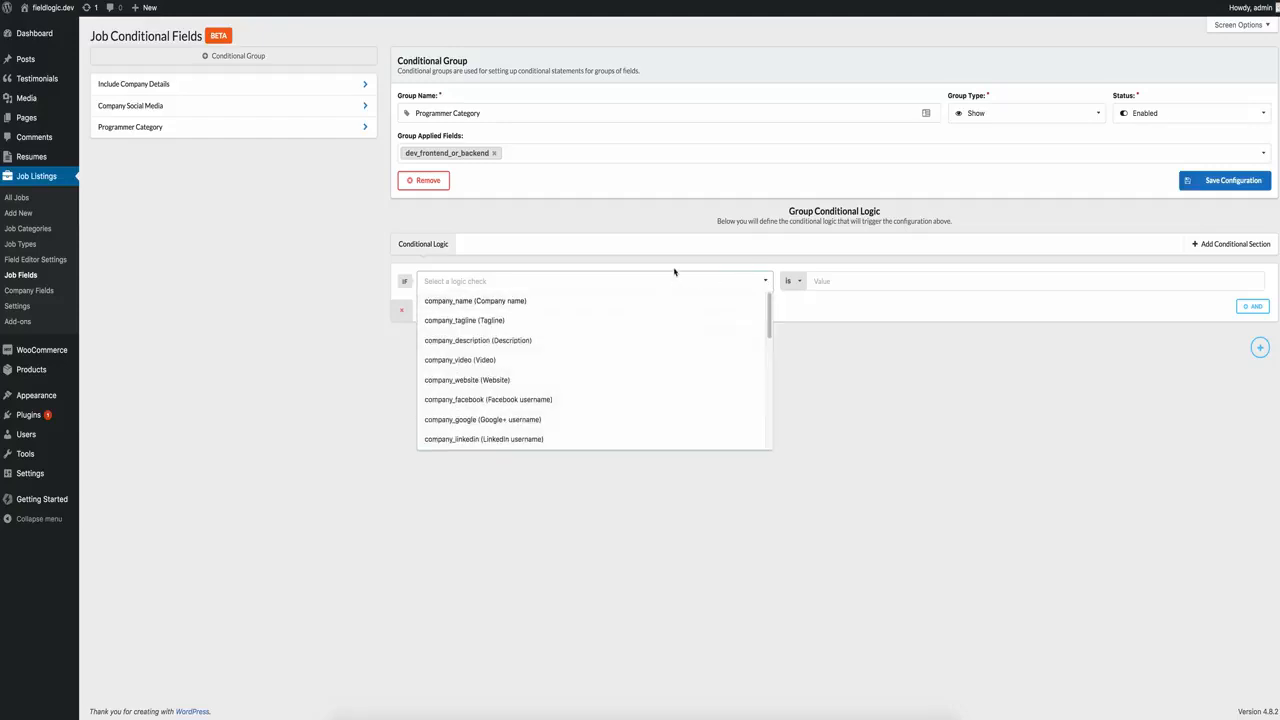
pyautogui.scroll(-3, 645, 346)
pyautogui.scroll(-2, 642, 347)
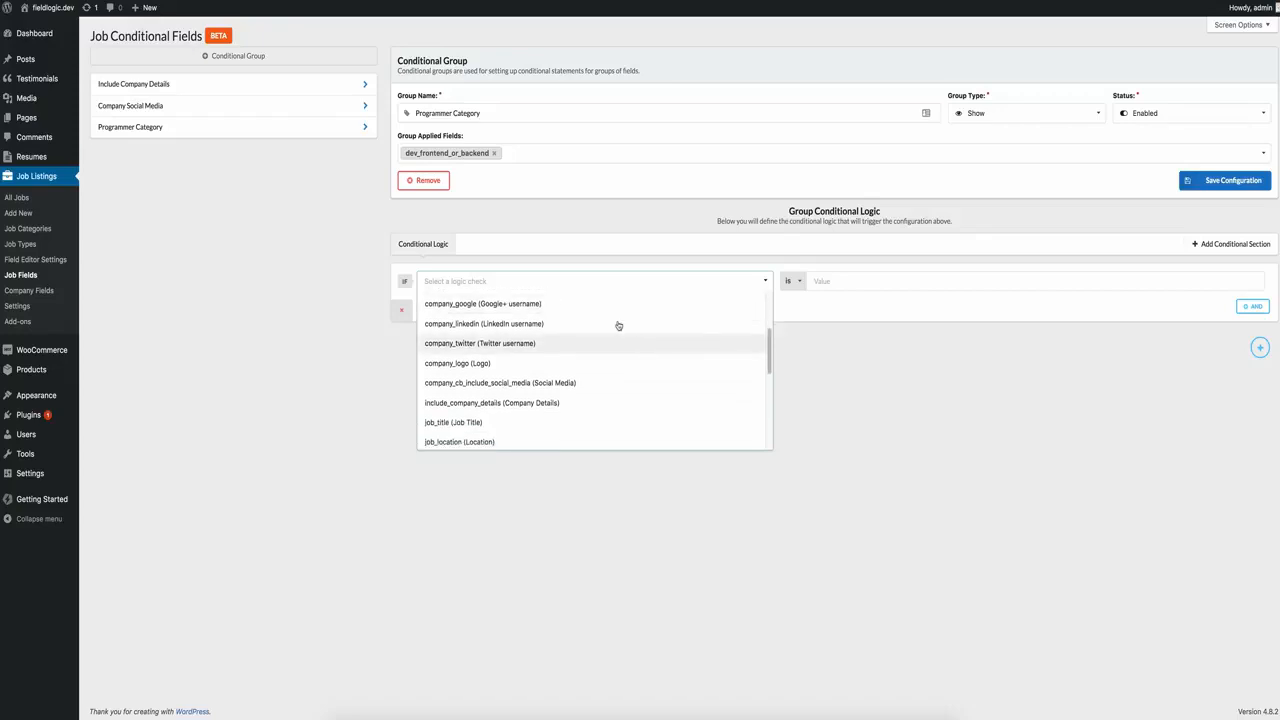
pyautogui.write('cate')
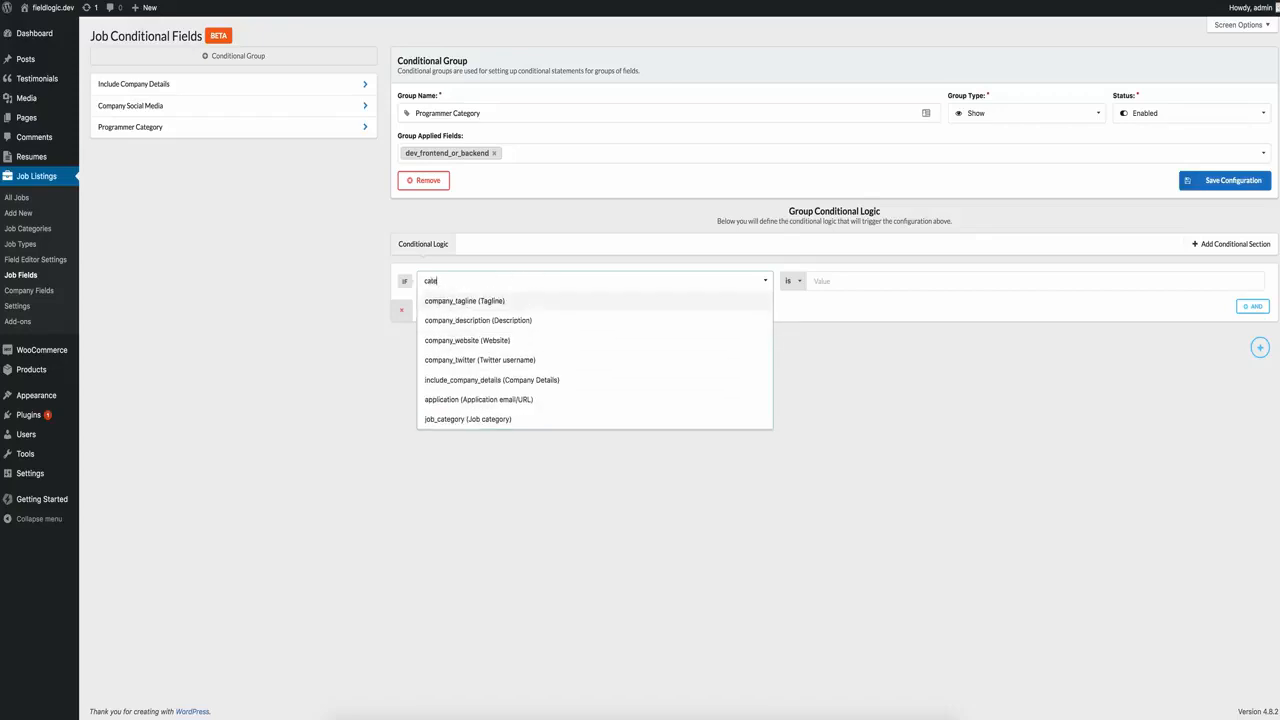
pyautogui.write('g')
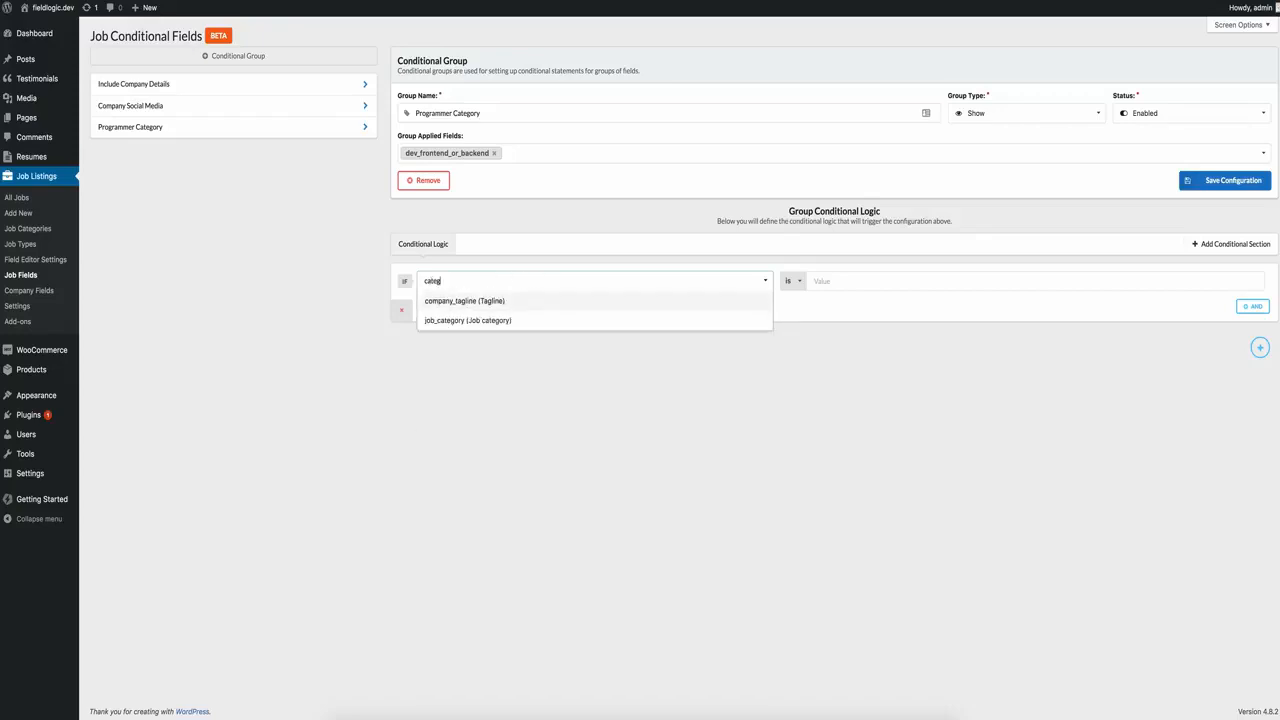
pyautogui.click(468, 320)
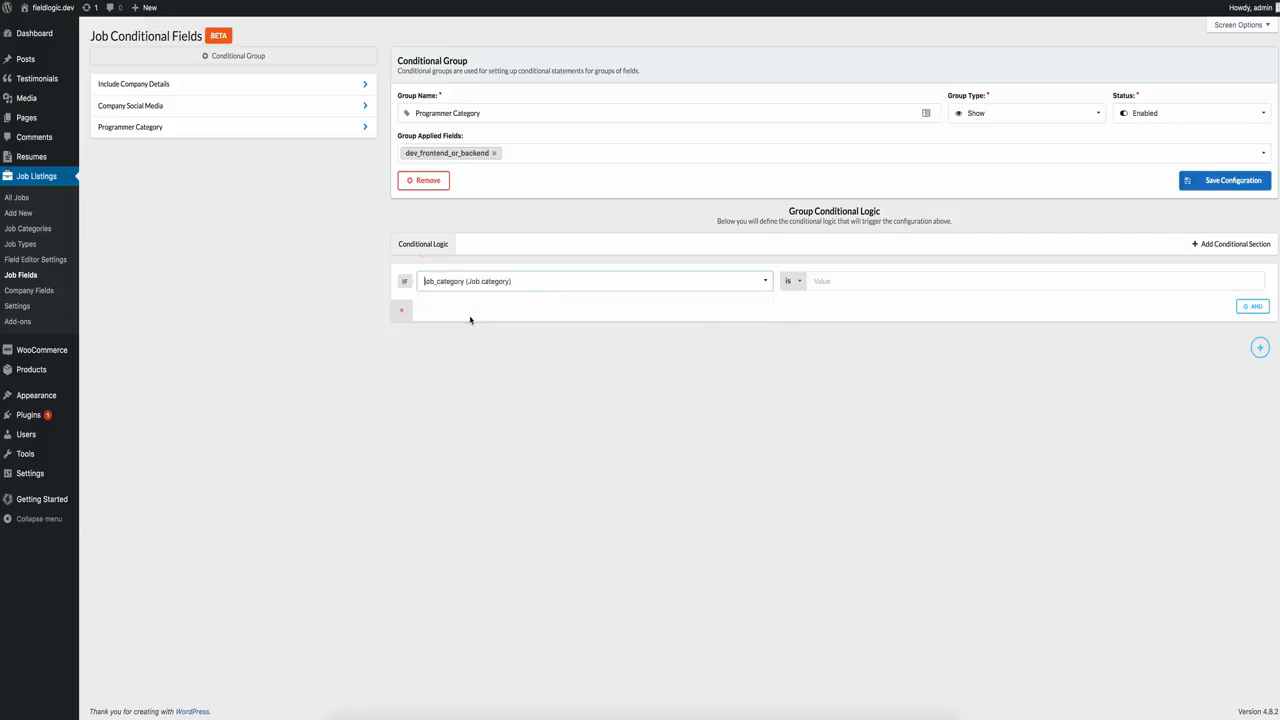
pyautogui.click(791, 283)
pyautogui.click(872, 318)
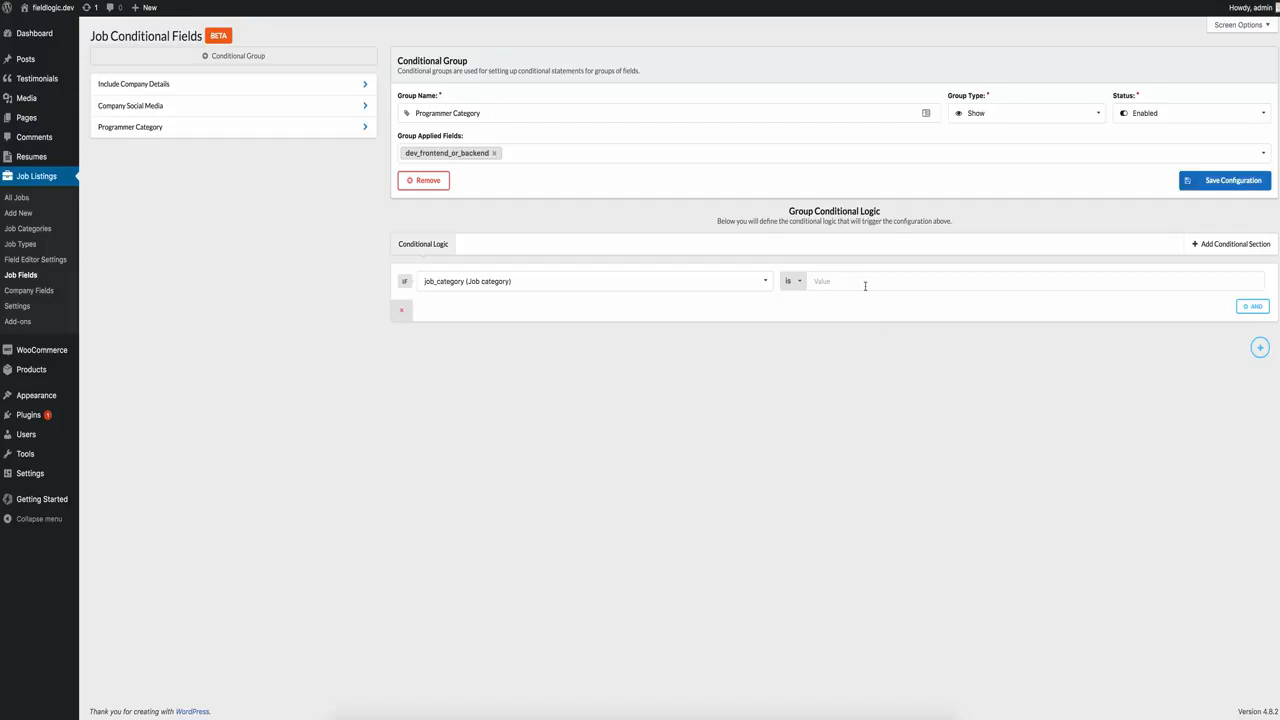
pyautogui.click(966, 280)
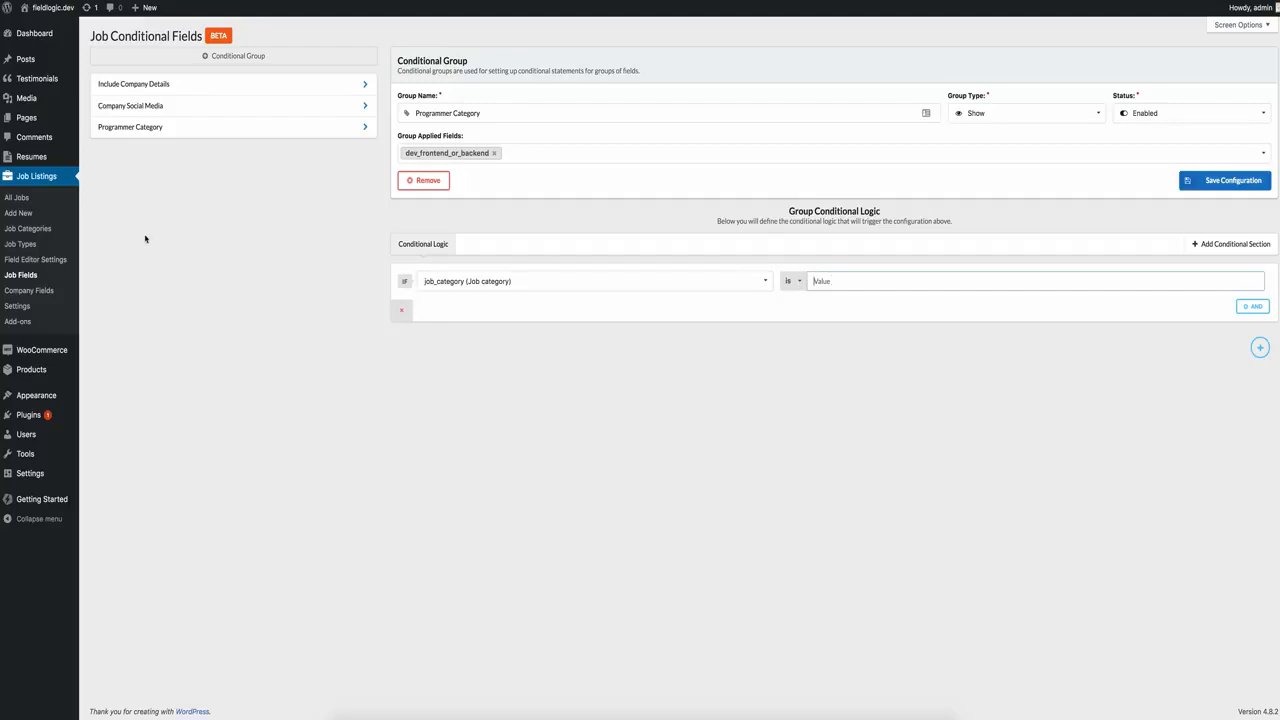
# Open the Job Categories page in a new tab and copy the address of the Programmer category's edit link
pyautogui.rightClick(48, 232)
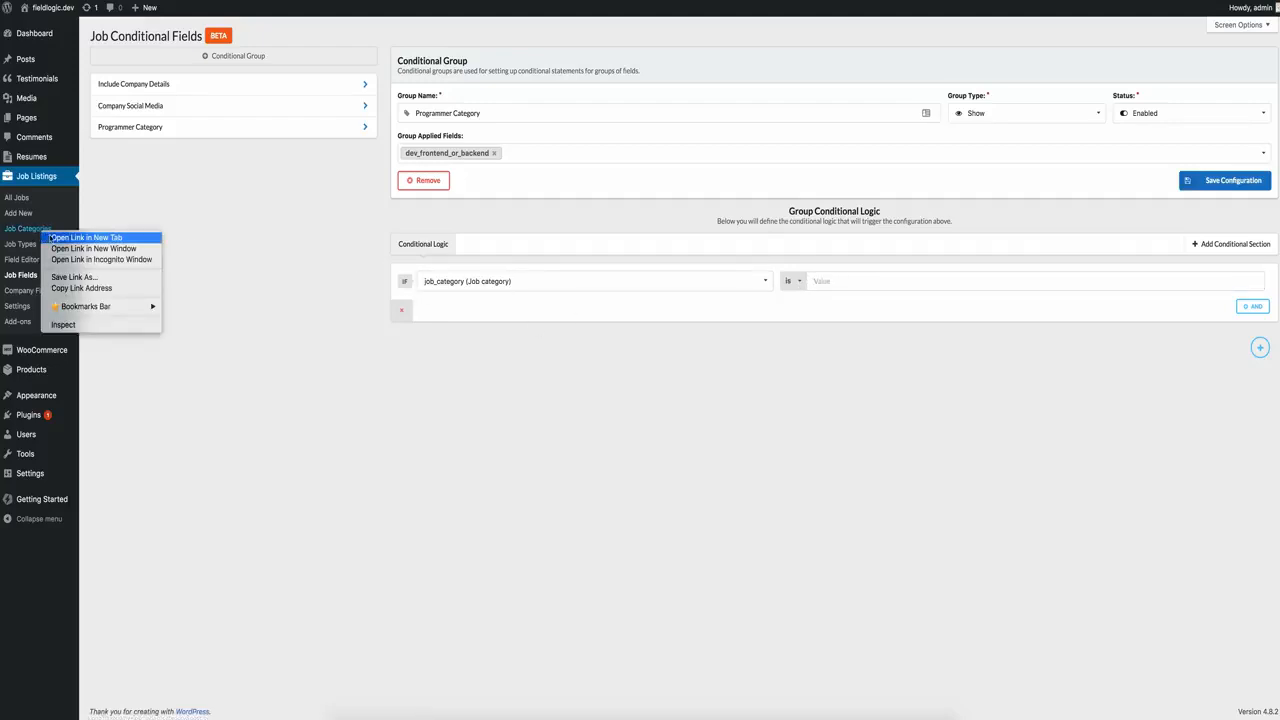
pyautogui.click(52, 238)
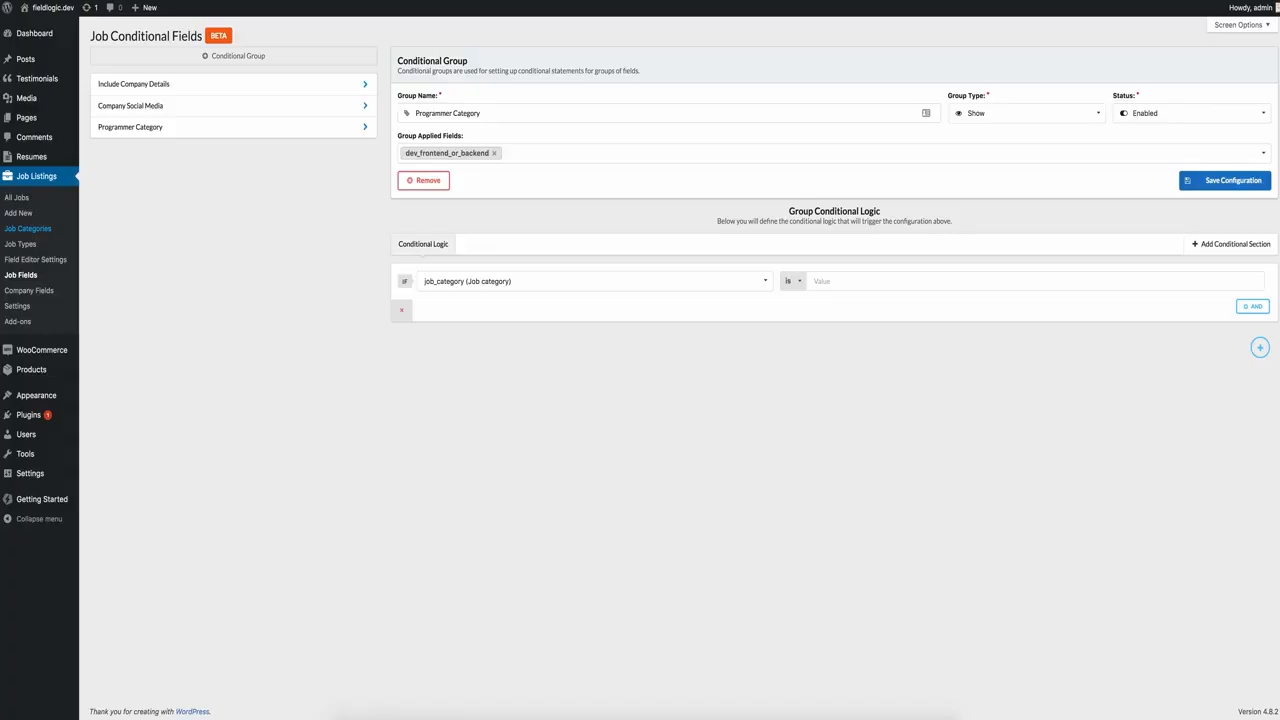
pyautogui.click(35, 232)
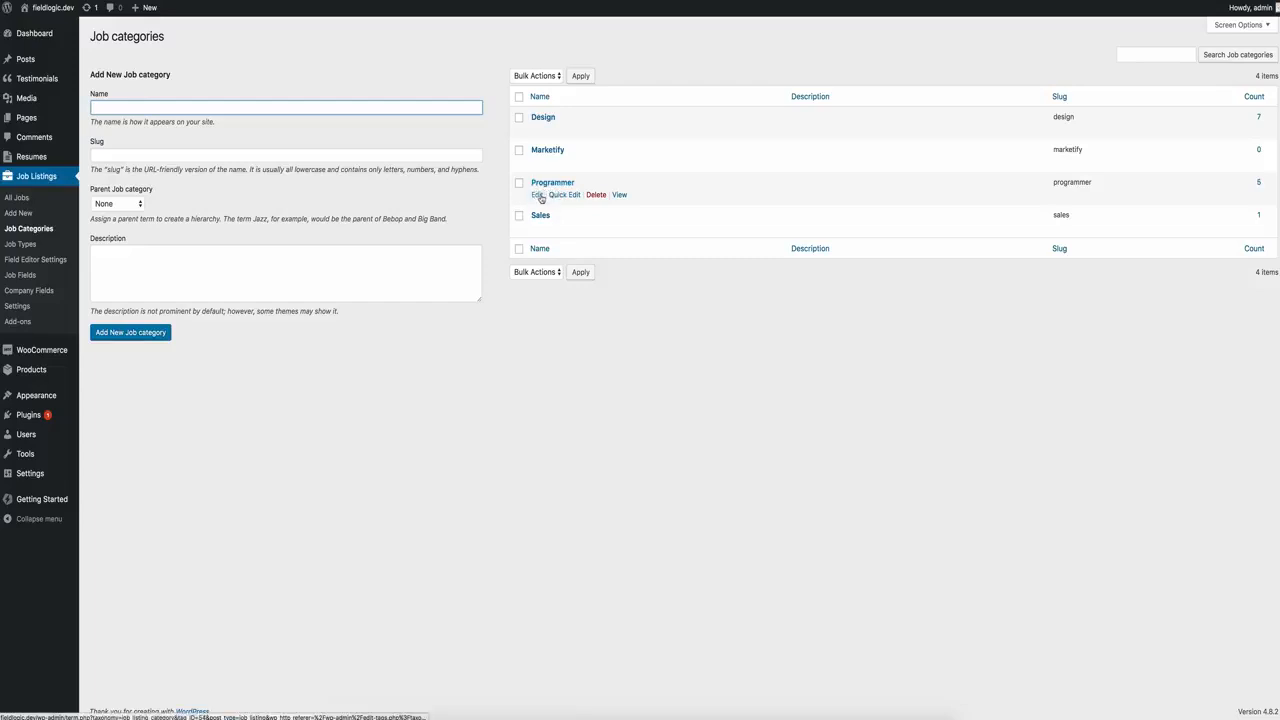
pyautogui.click(537, 196)
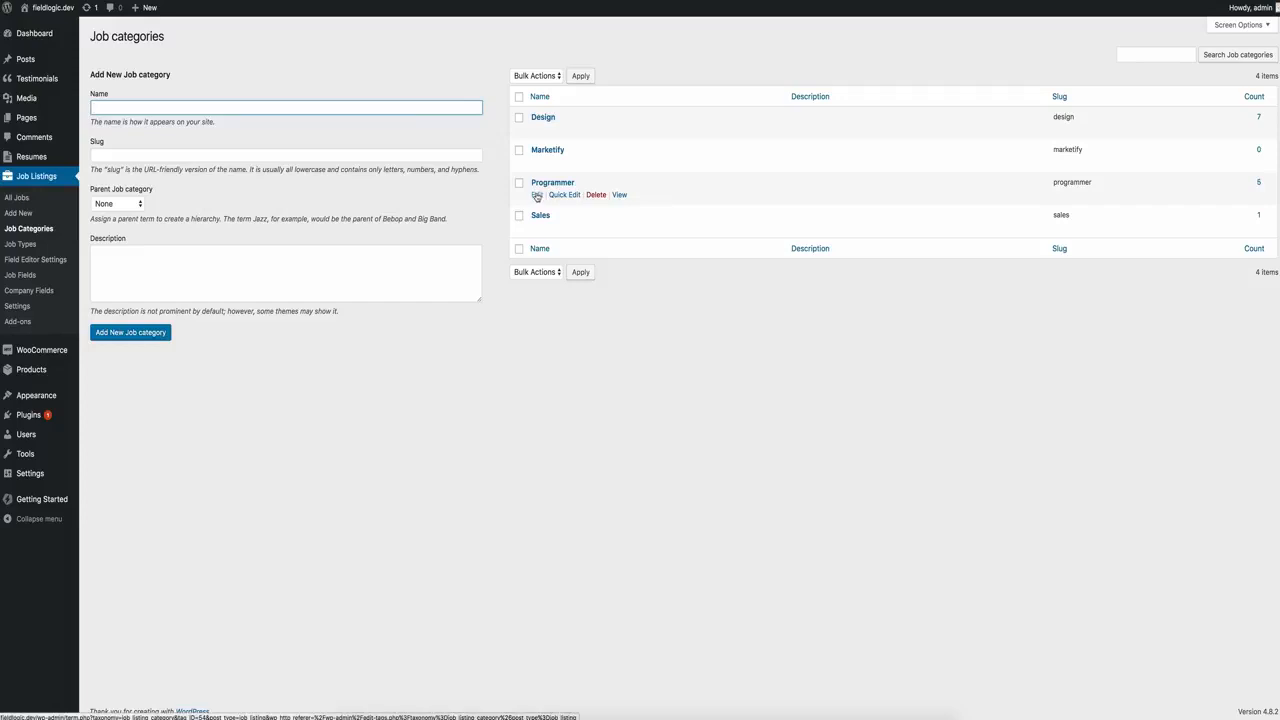
pyautogui.rightClick(537, 196)
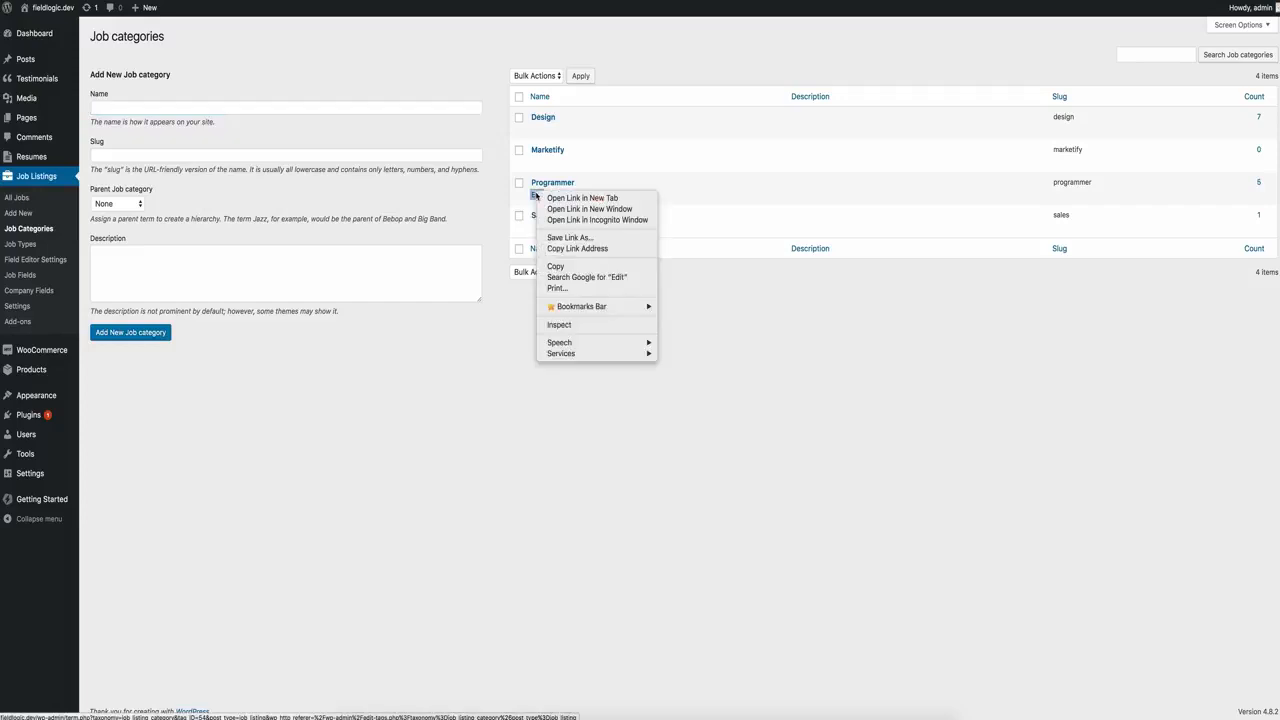
pyautogui.click(576, 248)
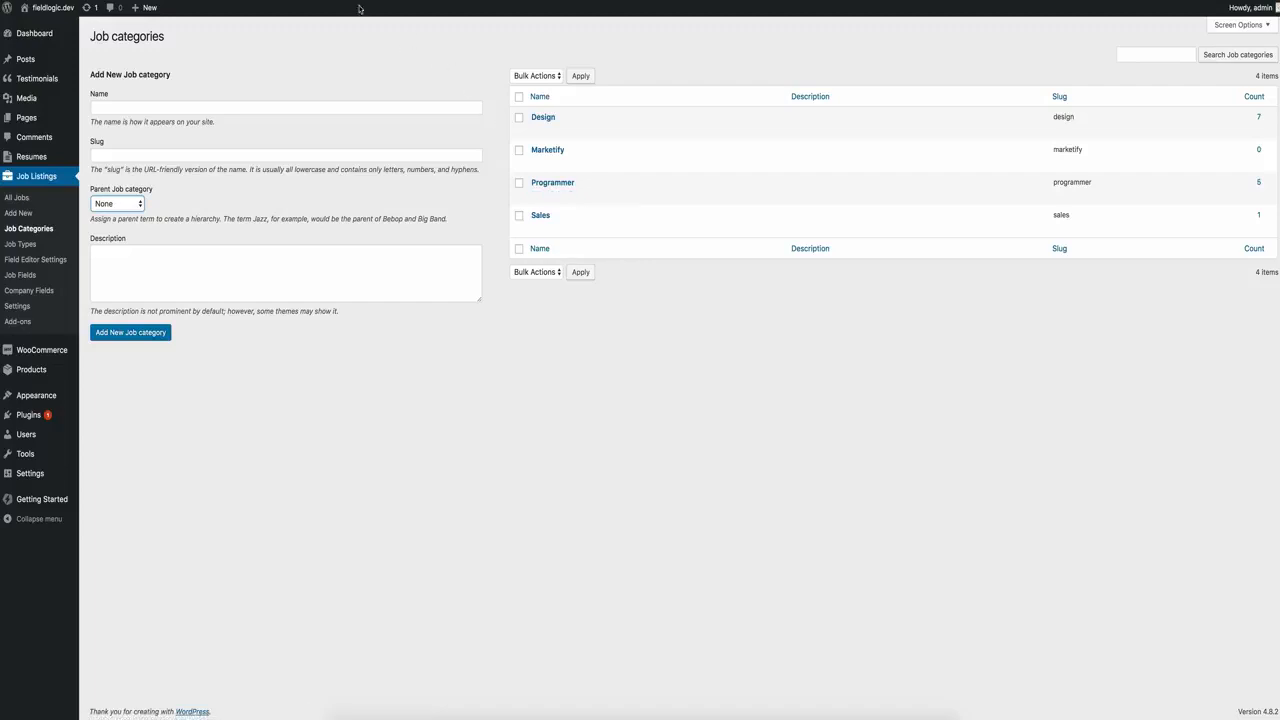
# Paste the copied link address into the new category's Description field as scratch text, and enlarge the field
pyautogui.click(262, 252)
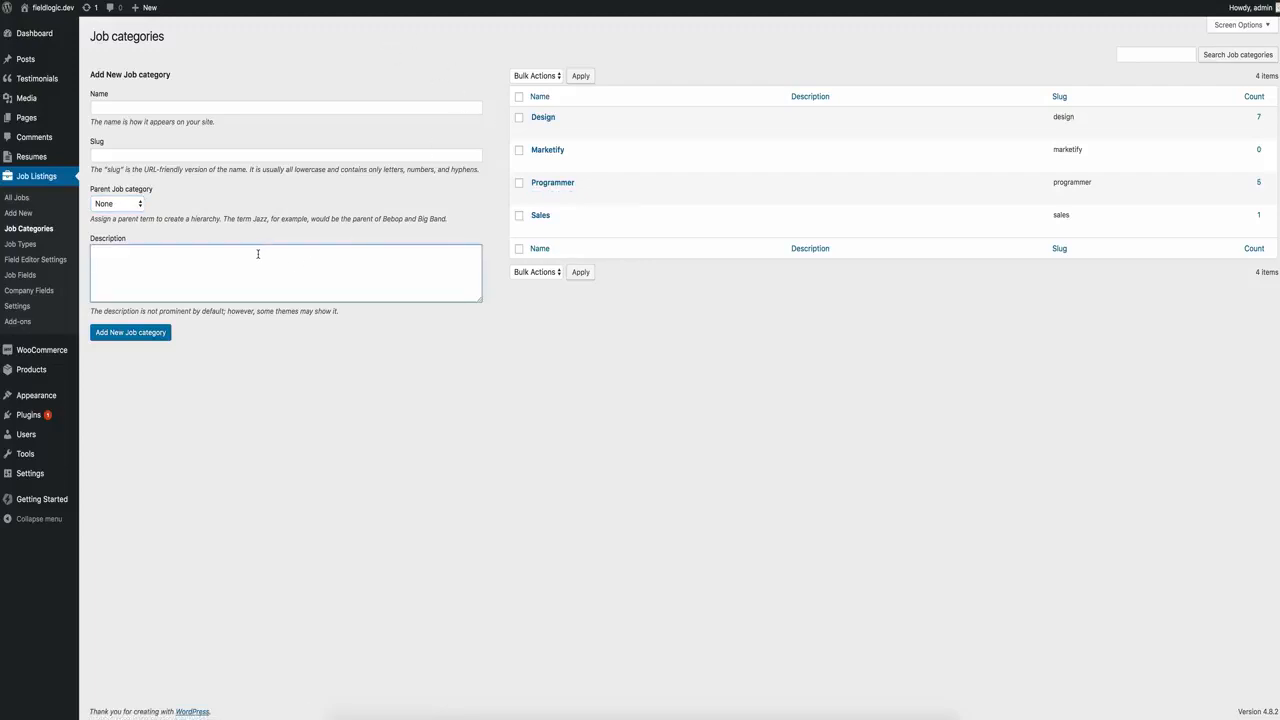
pyautogui.hotkey('ctrl', 'v')
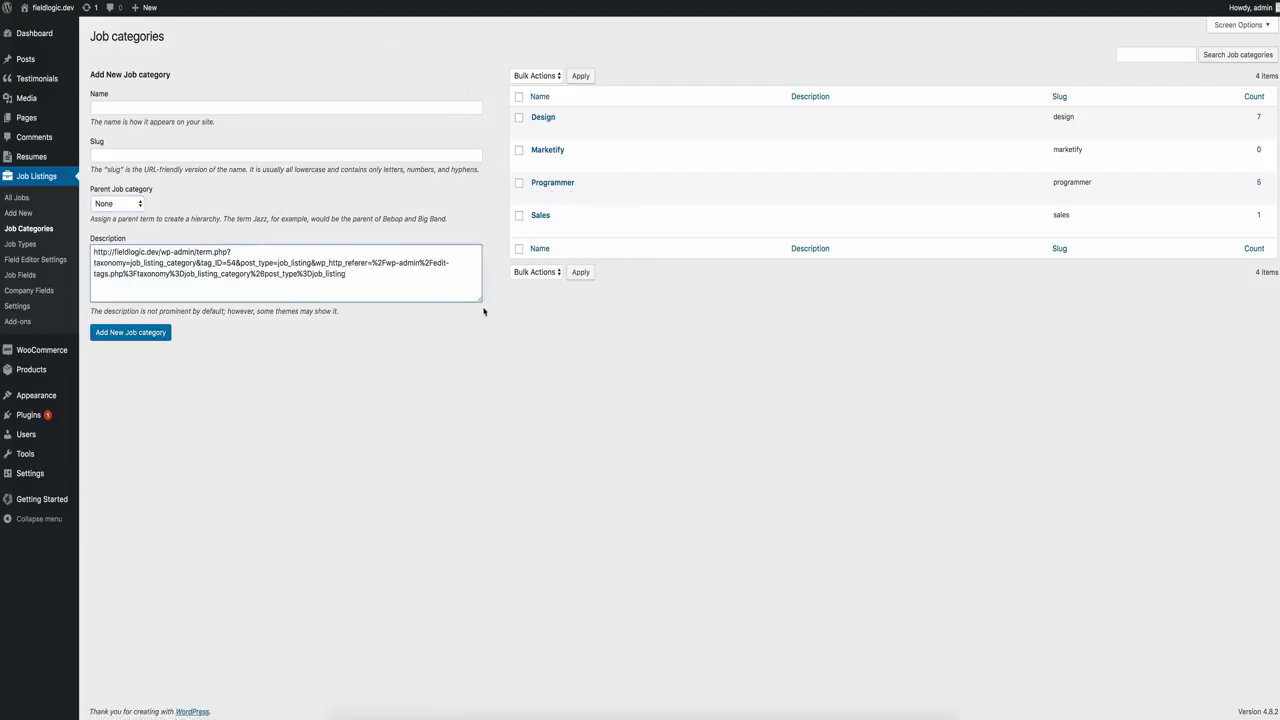
pyautogui.moveTo(479, 299); pyautogui.dragTo(514, 408)
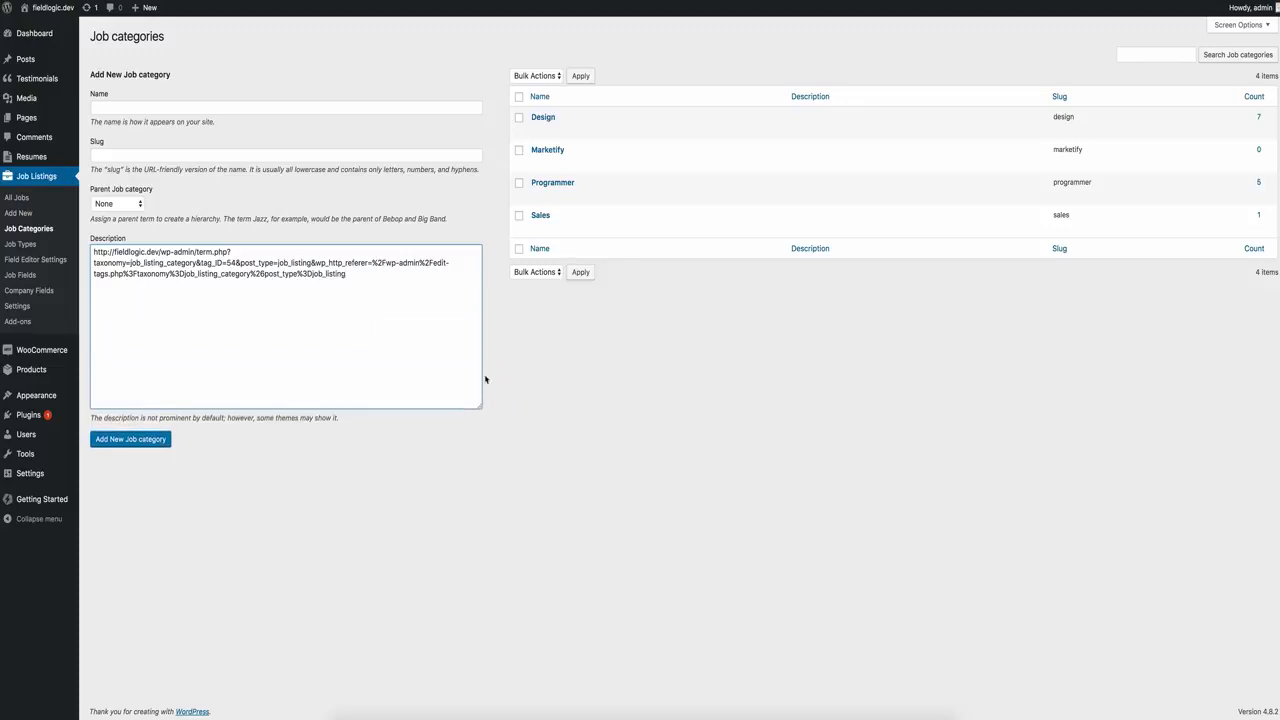
# Trim the wp_http_referer part from the address in the Description field, keeping it up to post_type=job_listing
pyautogui.moveTo(370, 288); pyautogui.dragTo(314, 264)
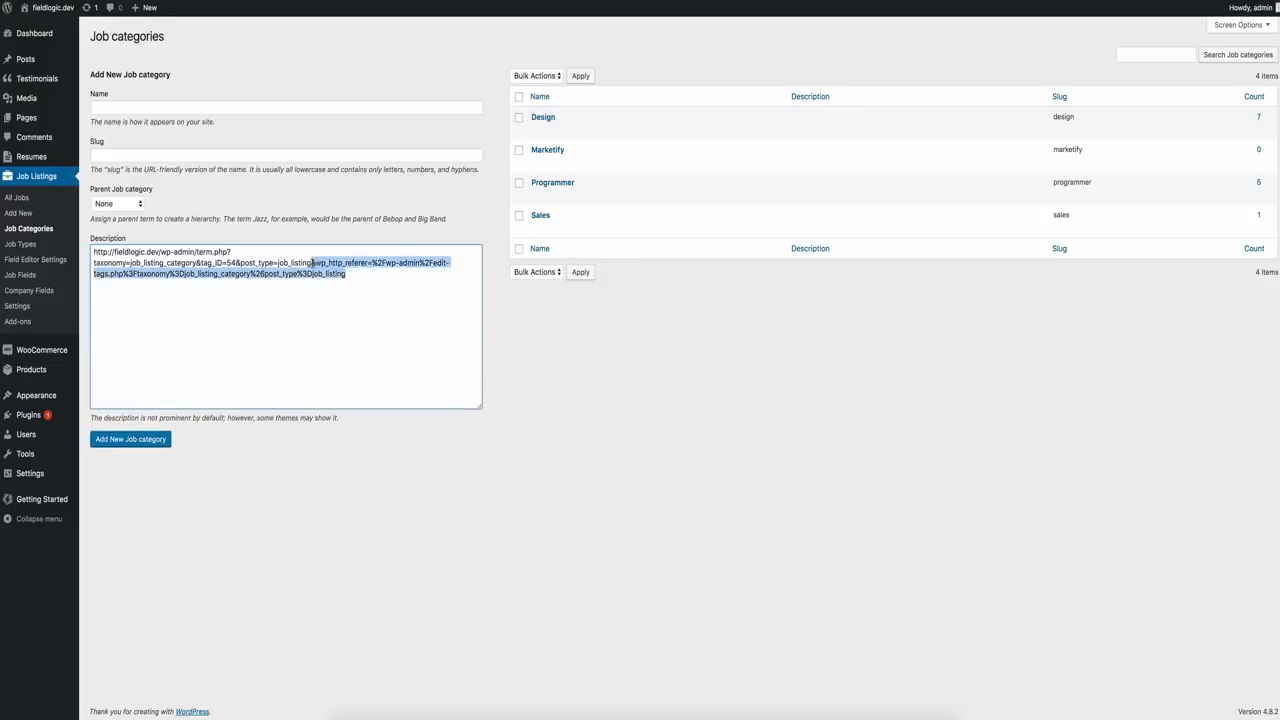
pyautogui.press('BackSpace')
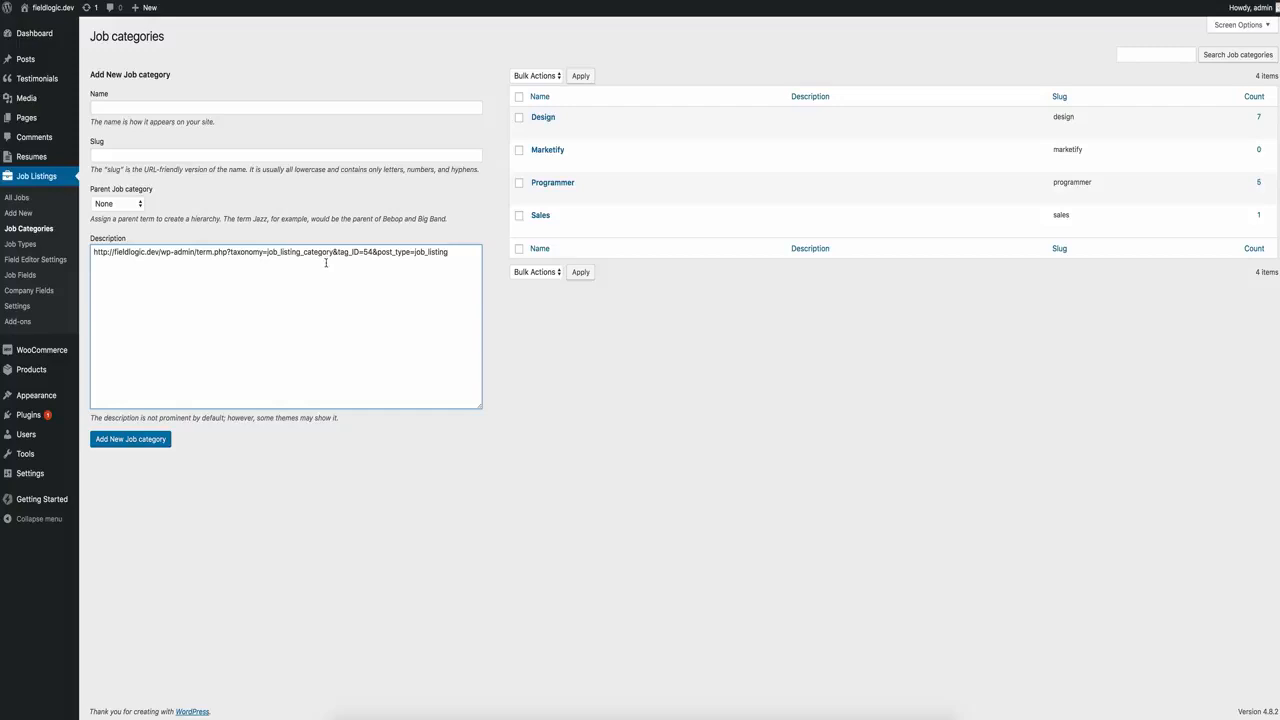
pyautogui.moveTo(248, 252); pyautogui.dragTo(363, 252)
pyautogui.click(347, 254)
pyautogui.click(392, 258)
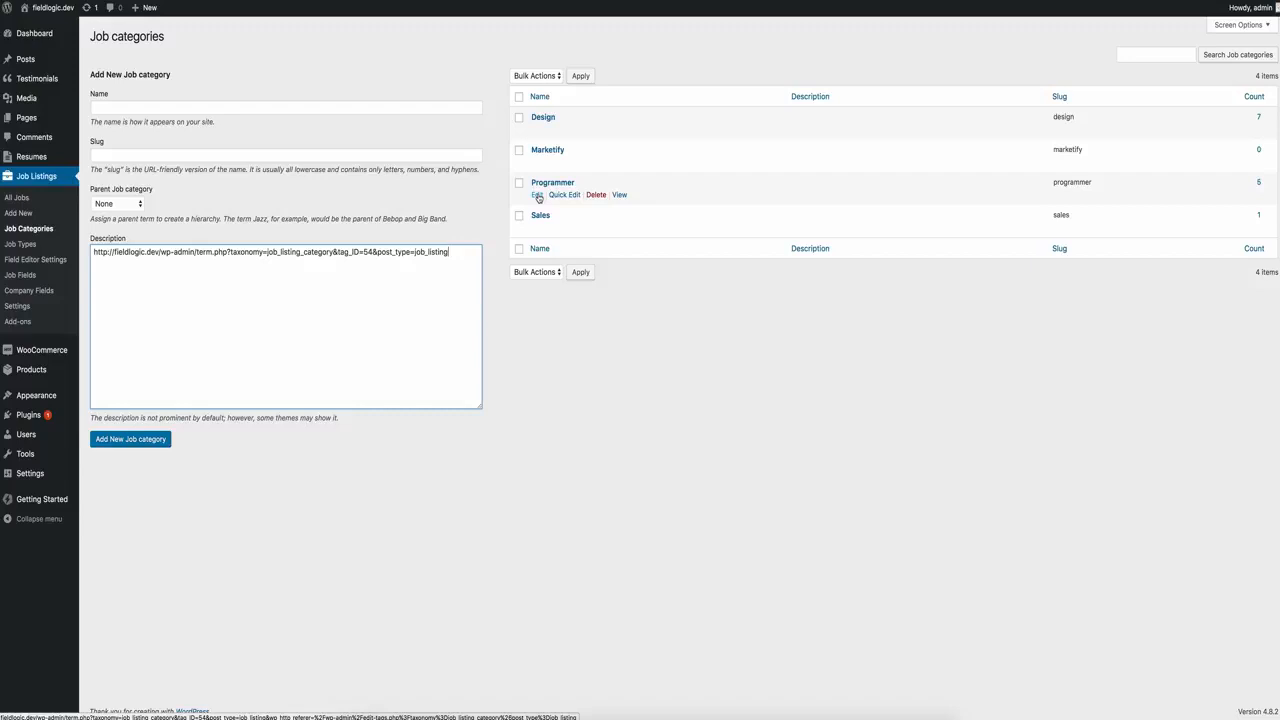
# Copy the Programmer category's edit link address again, replace the Description text with it and find the tag_ID value
pyautogui.rightClick(538, 197)
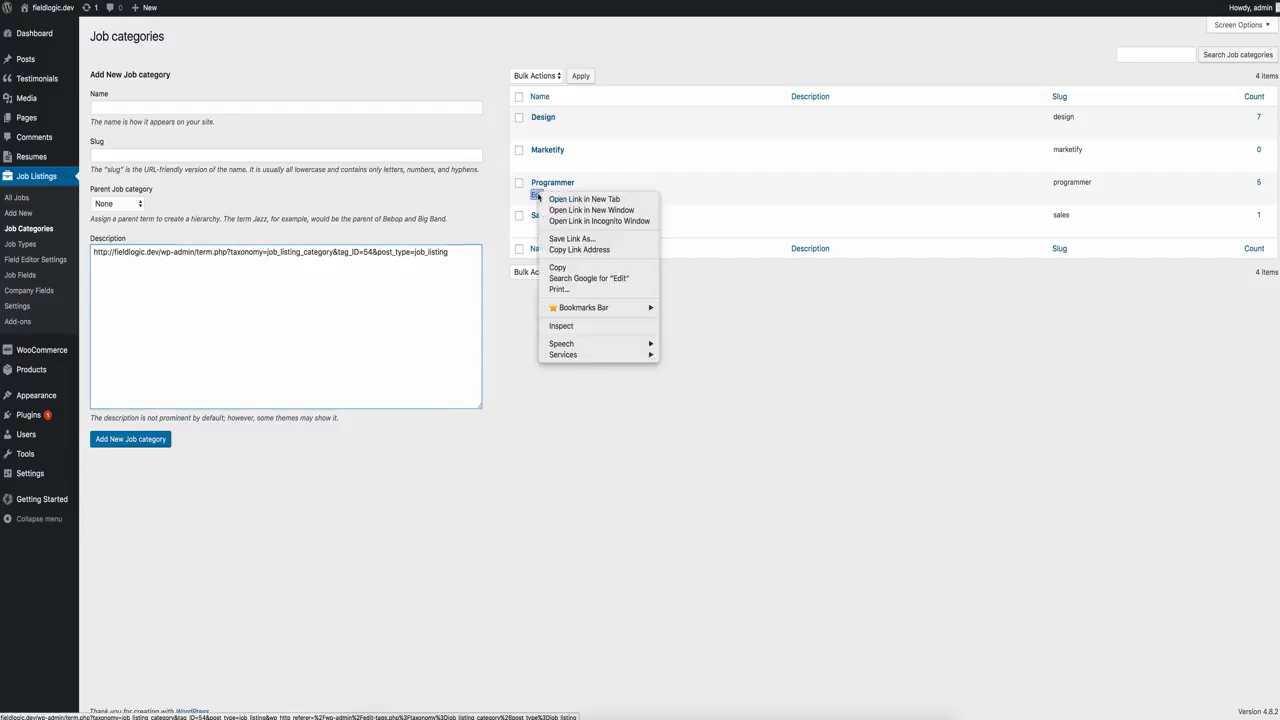
pyautogui.click(565, 250)
pyautogui.click(401, 302)
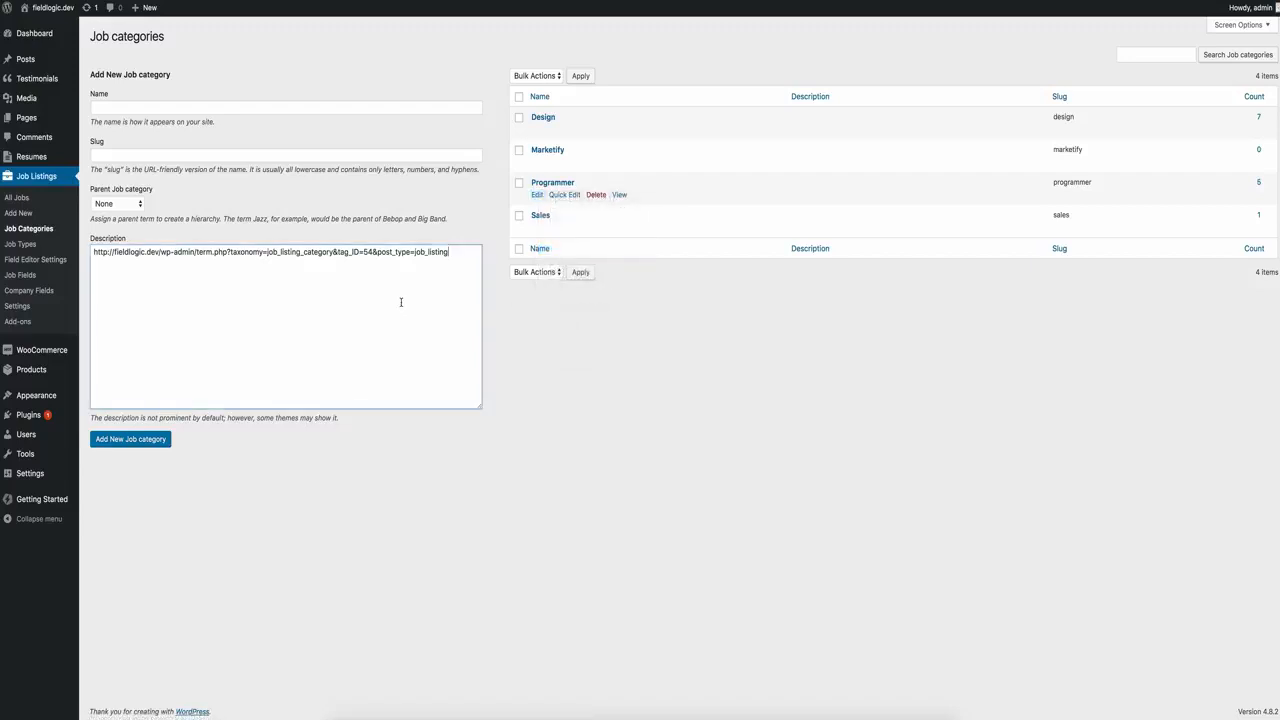
pyautogui.hotkey('ctrl', 'a')
pyautogui.rightClick(401, 302)
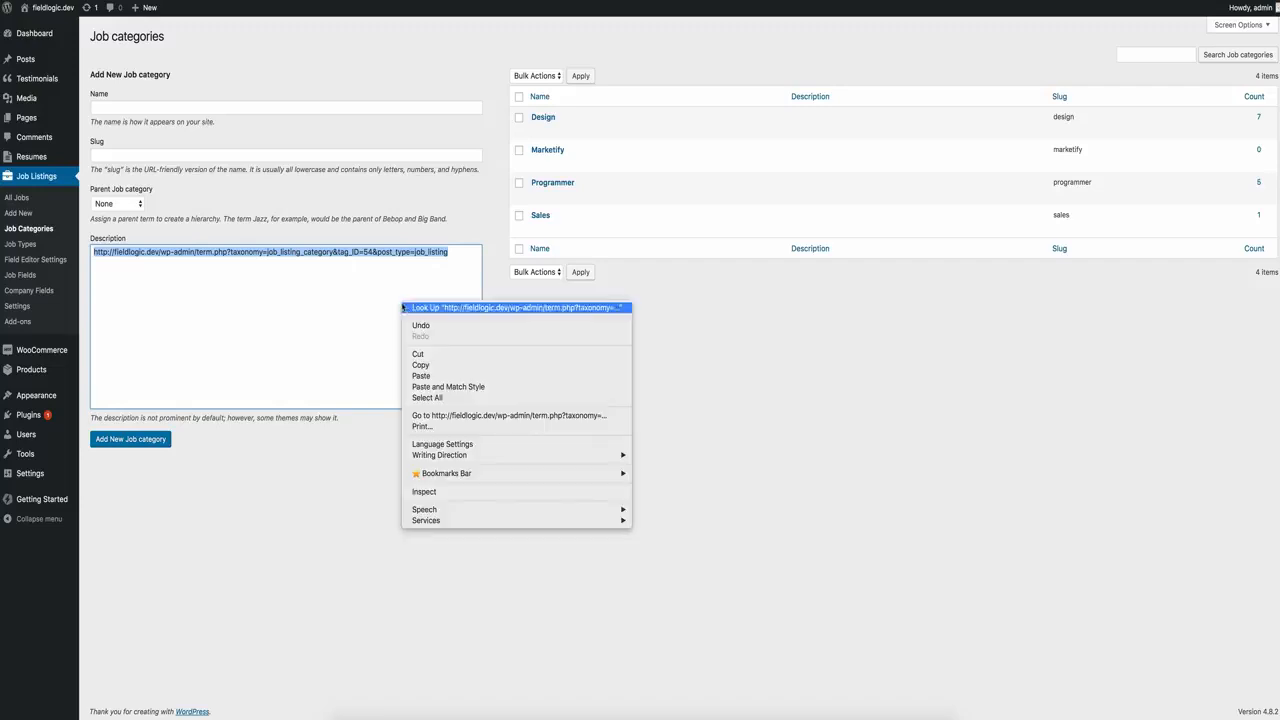
pyautogui.click(462, 380)
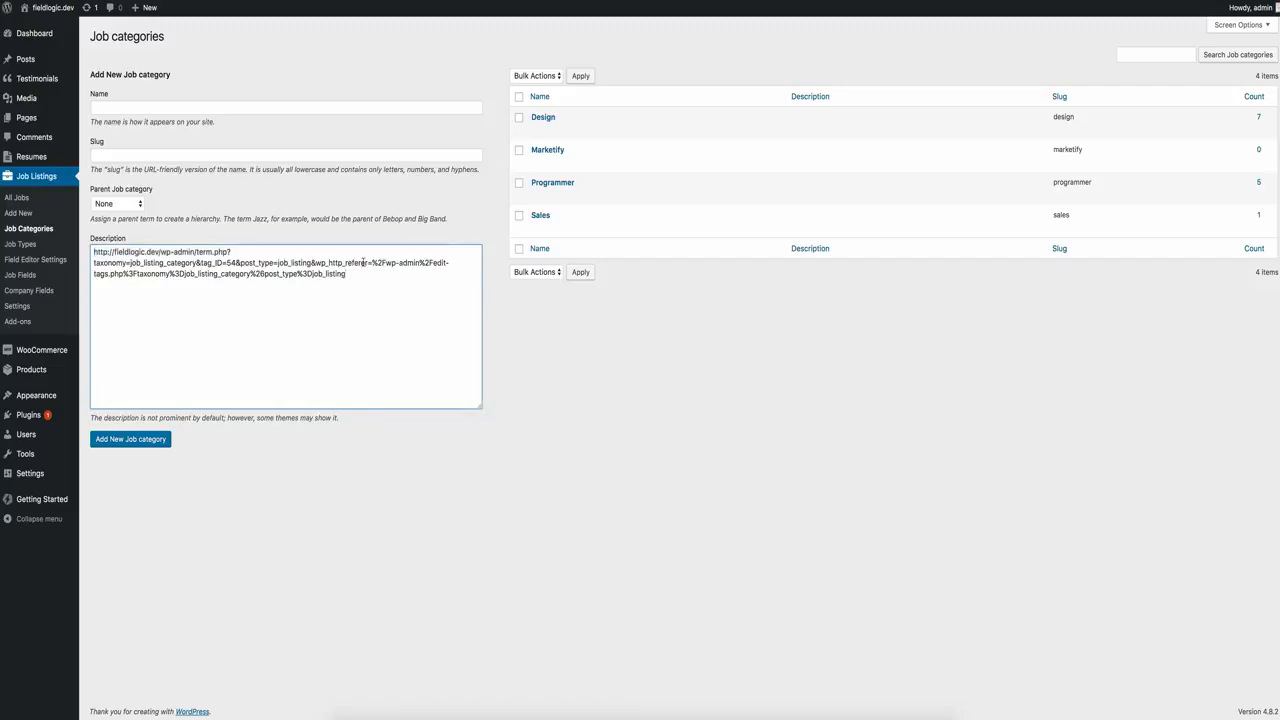
pyautogui.moveTo(201, 265); pyautogui.dragTo(236, 268)
pyautogui.click(236, 266)
pyautogui.moveTo(546, 195)
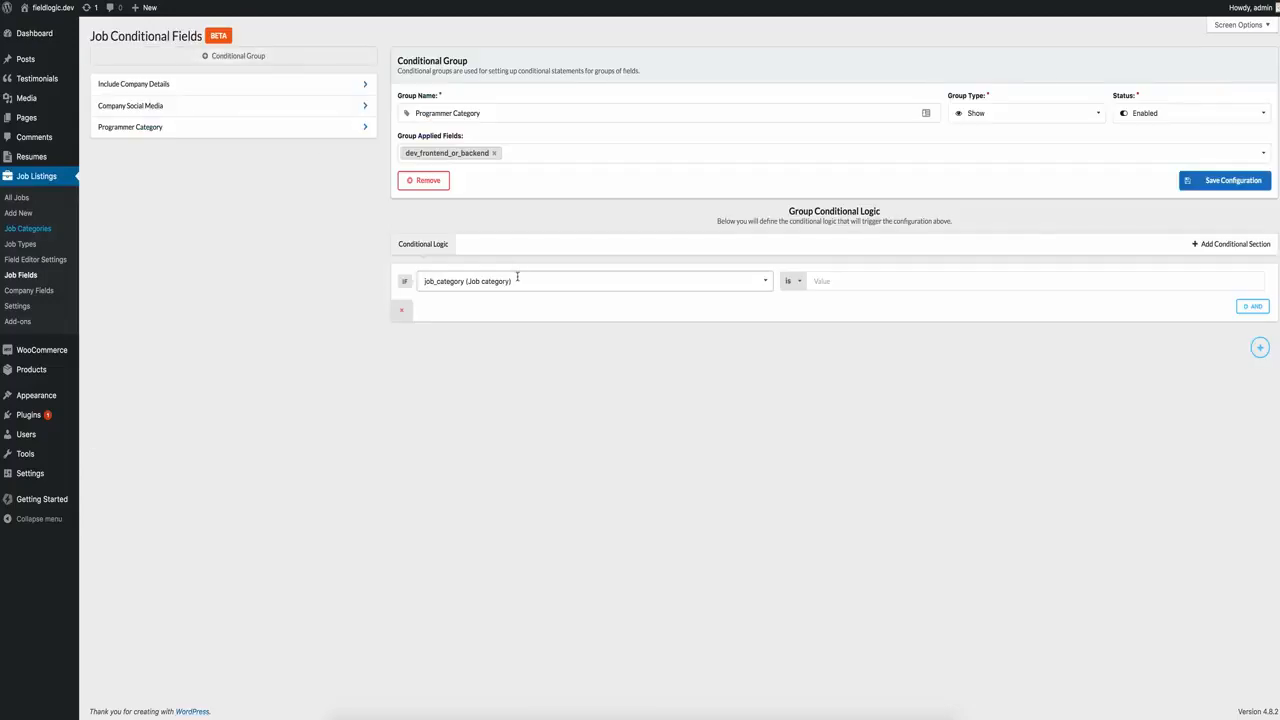
# Set the comparison value of the Programmer Category group's job_category check to 54
pyautogui.click(844, 285)
pyautogui.write('54')
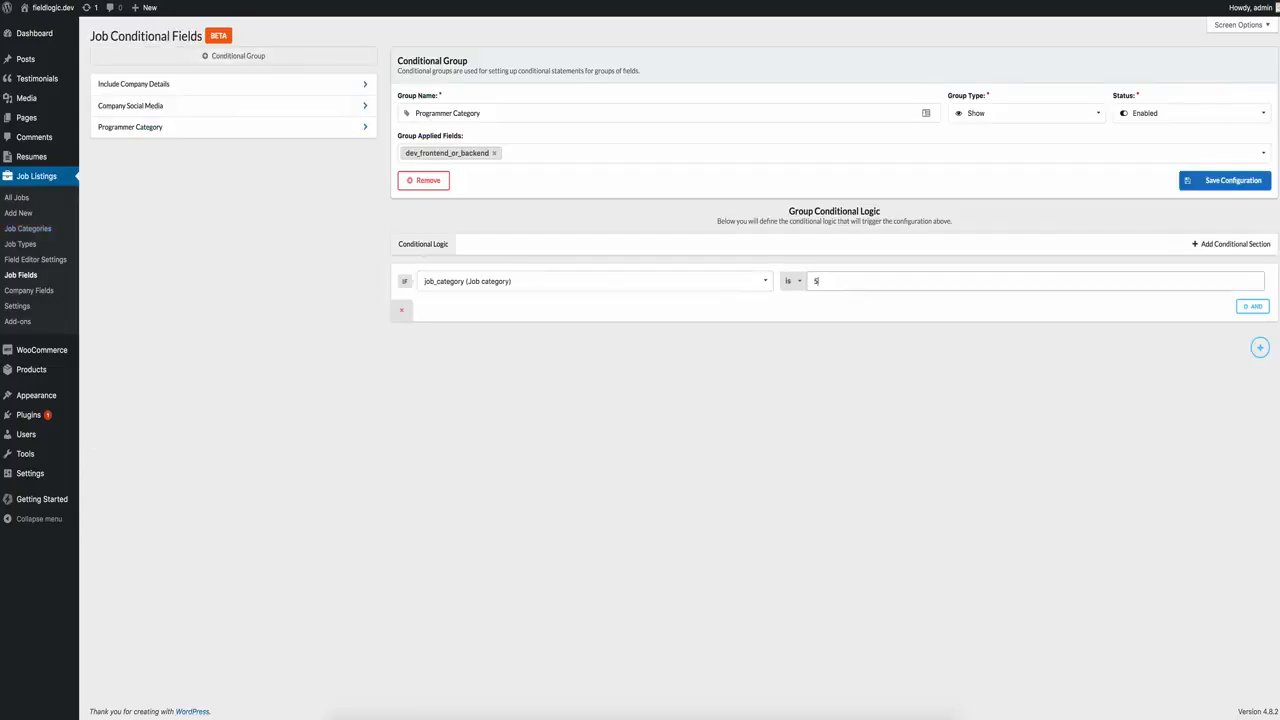
pyautogui.click(836, 320)
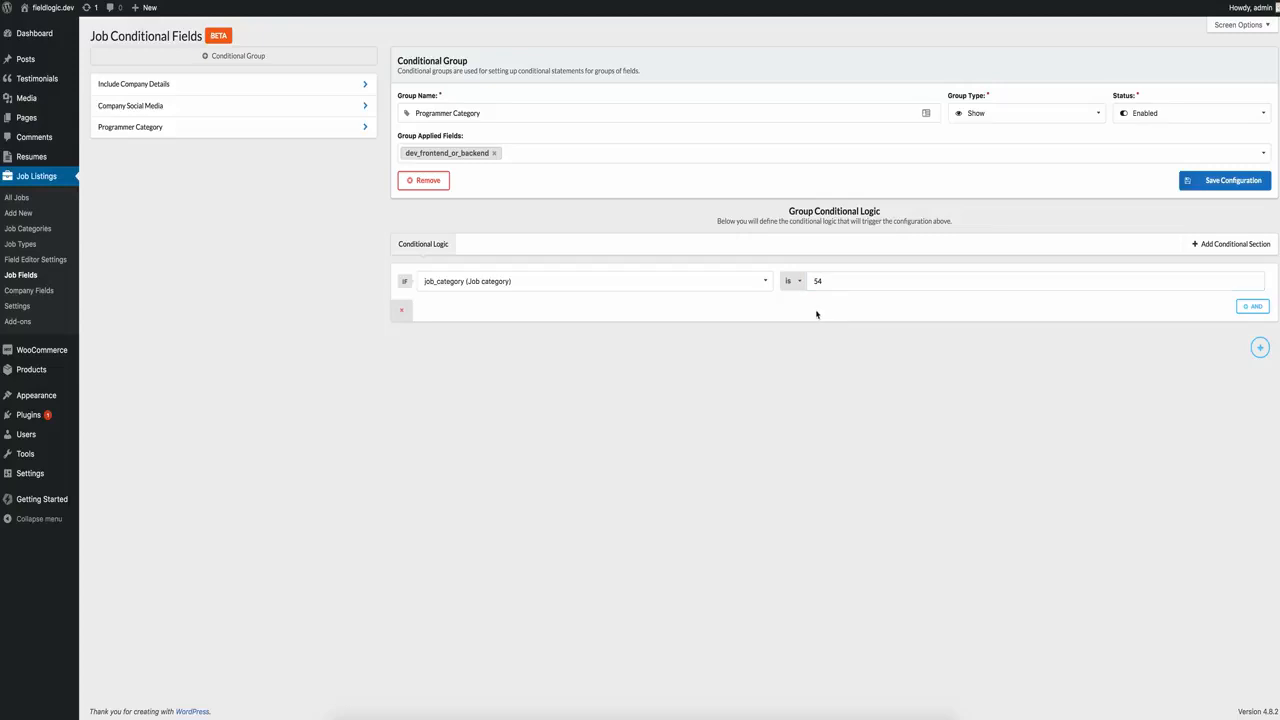
# Review the comparison operators offered for the job_category check, keep the operator is, and save the Programmer Category group's configuration
pyautogui.click(789, 281)
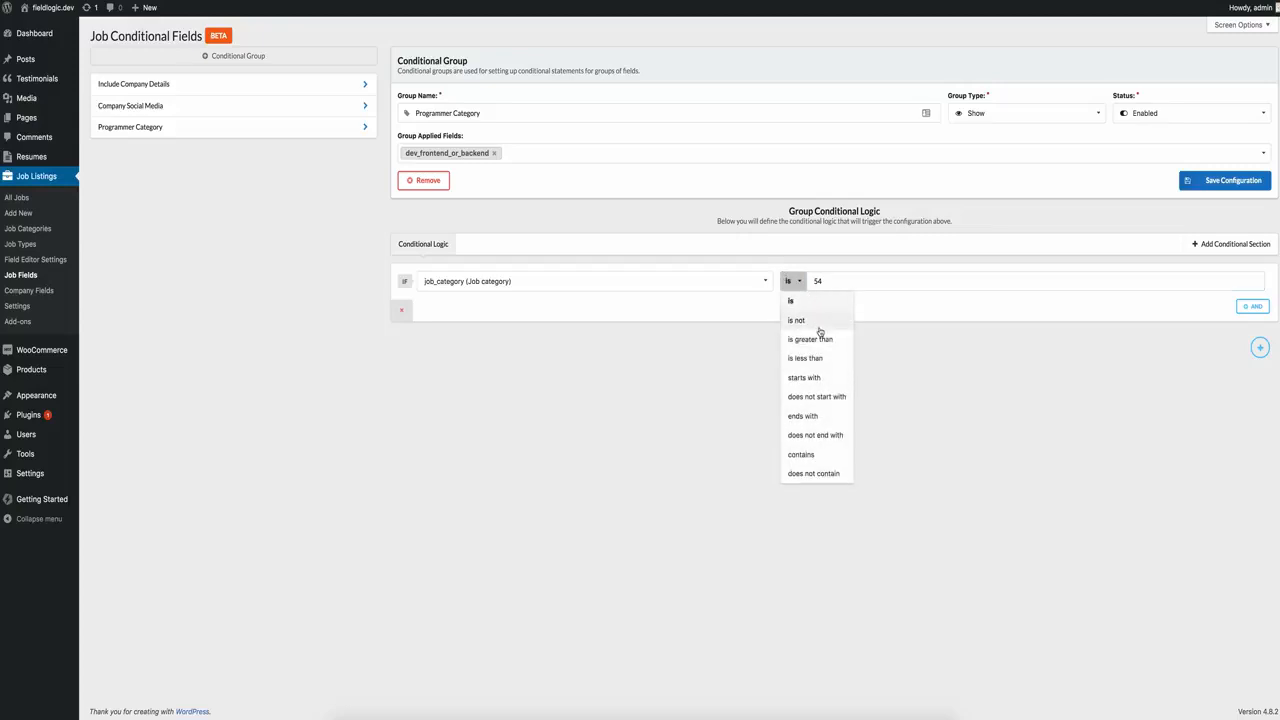
pyautogui.click(689, 394)
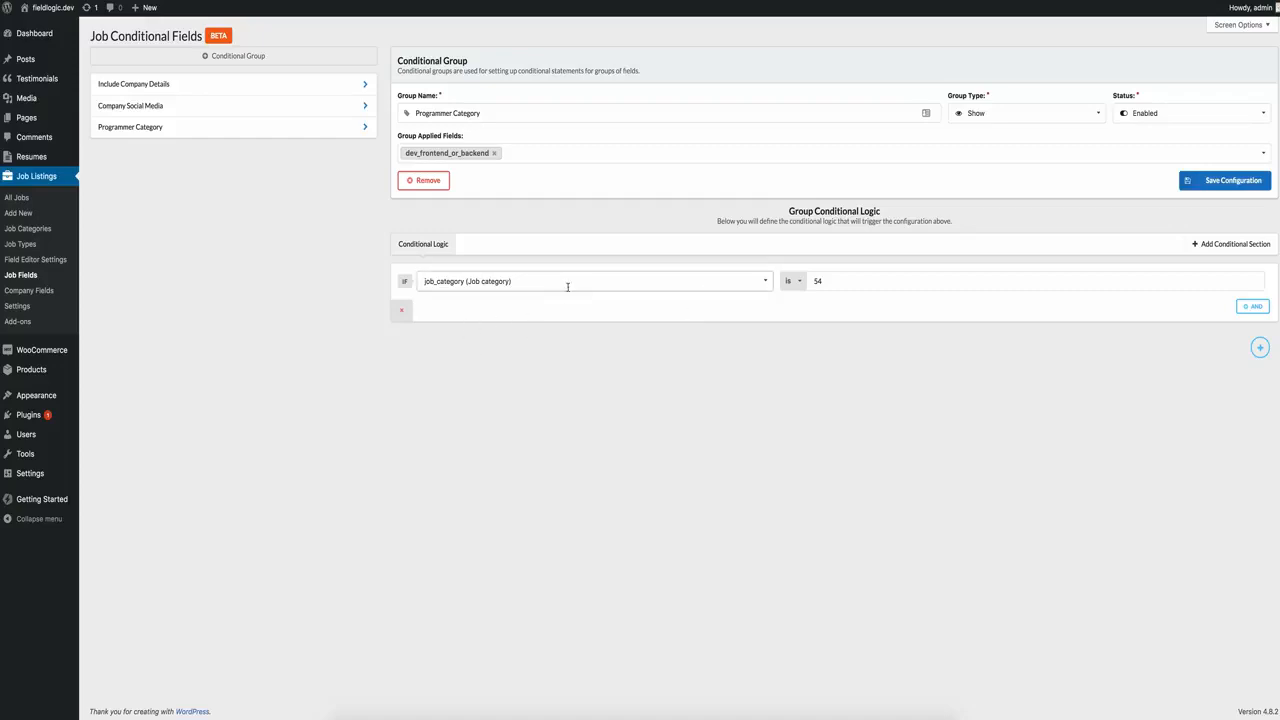
pyautogui.click(790, 283)
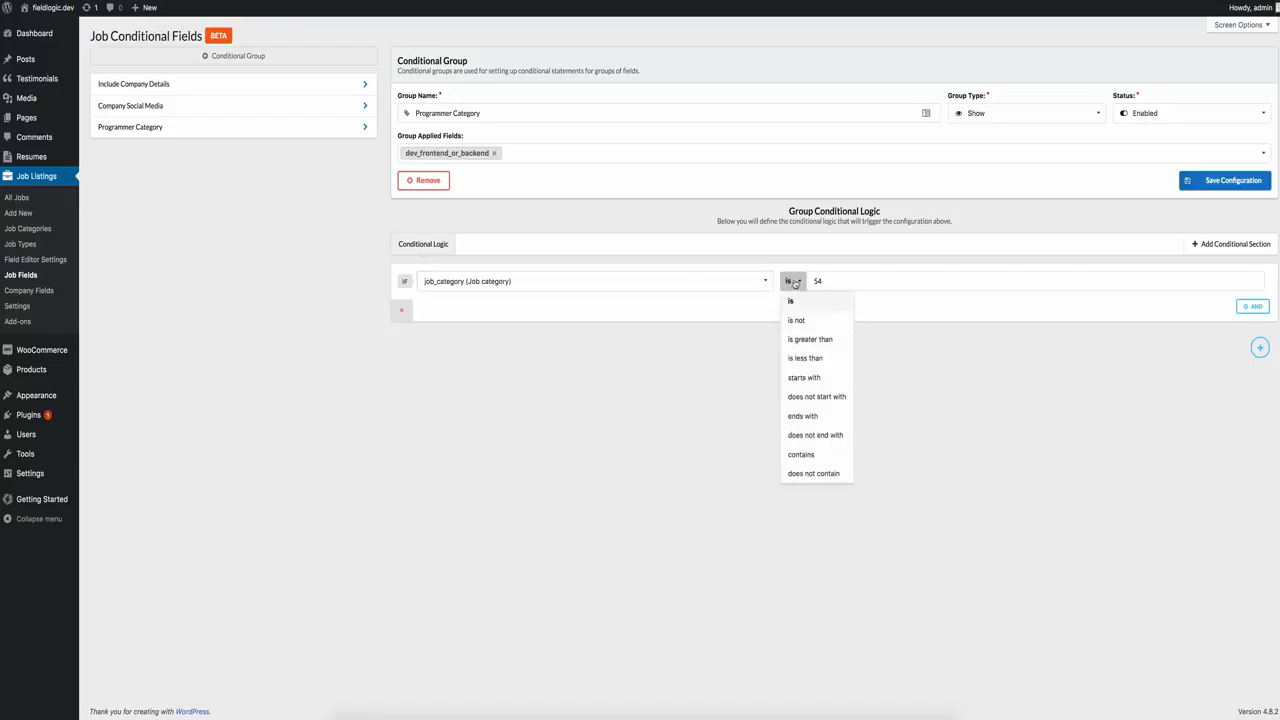
pyautogui.click(791, 282)
pyautogui.click(791, 282)
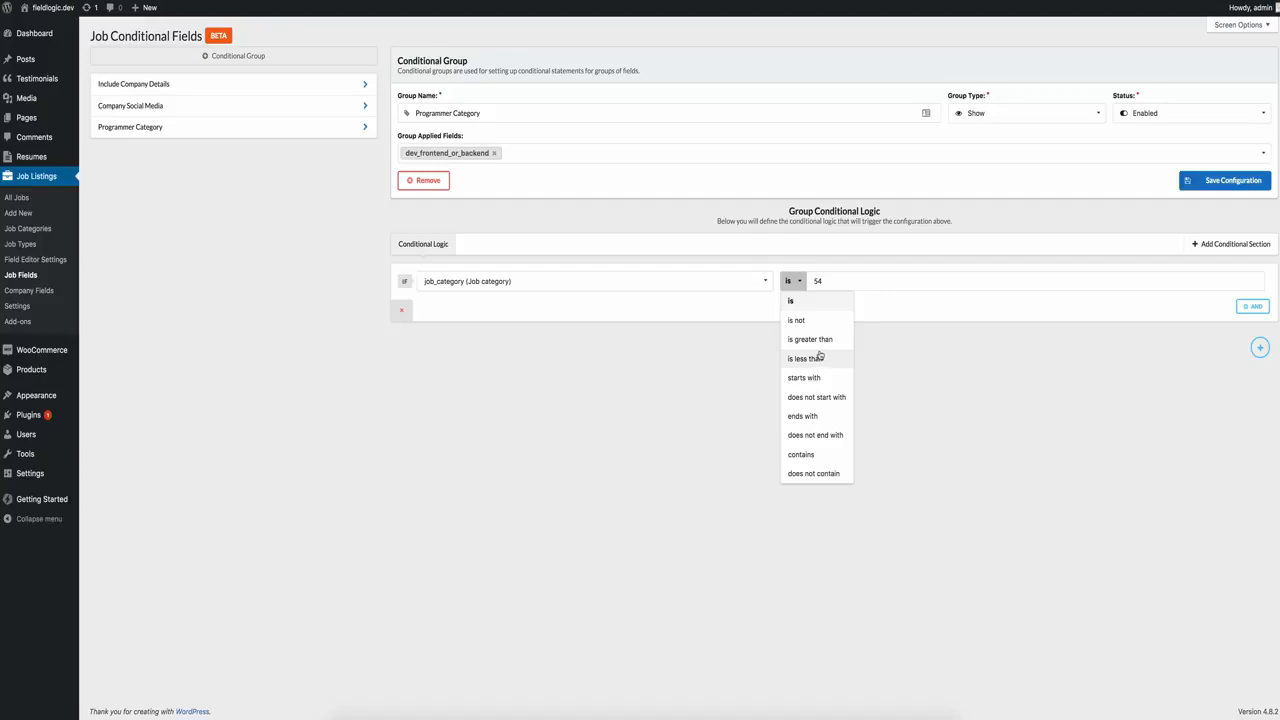
pyautogui.click(705, 414)
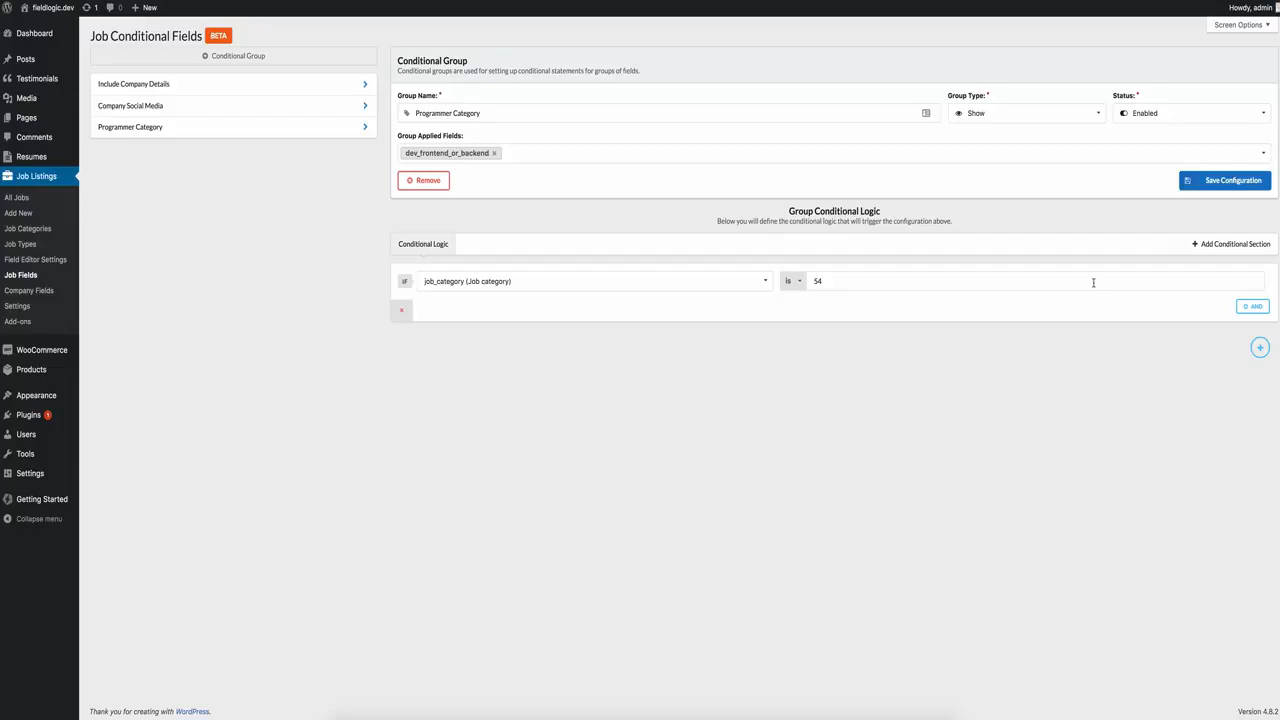
pyautogui.click(1238, 182)
# Start a new conditional group and name it Frontend Developer
pyautogui.click(264, 55)
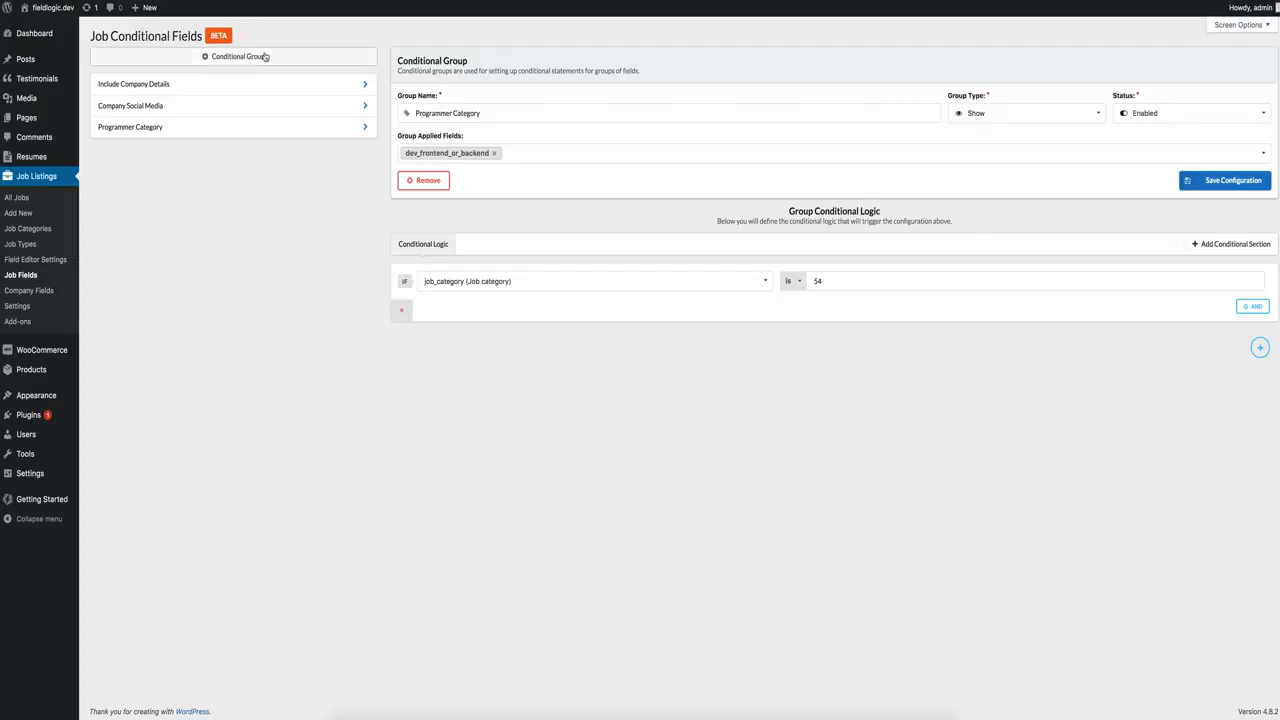
pyautogui.click(446, 117)
pyautogui.write('Frontend E')
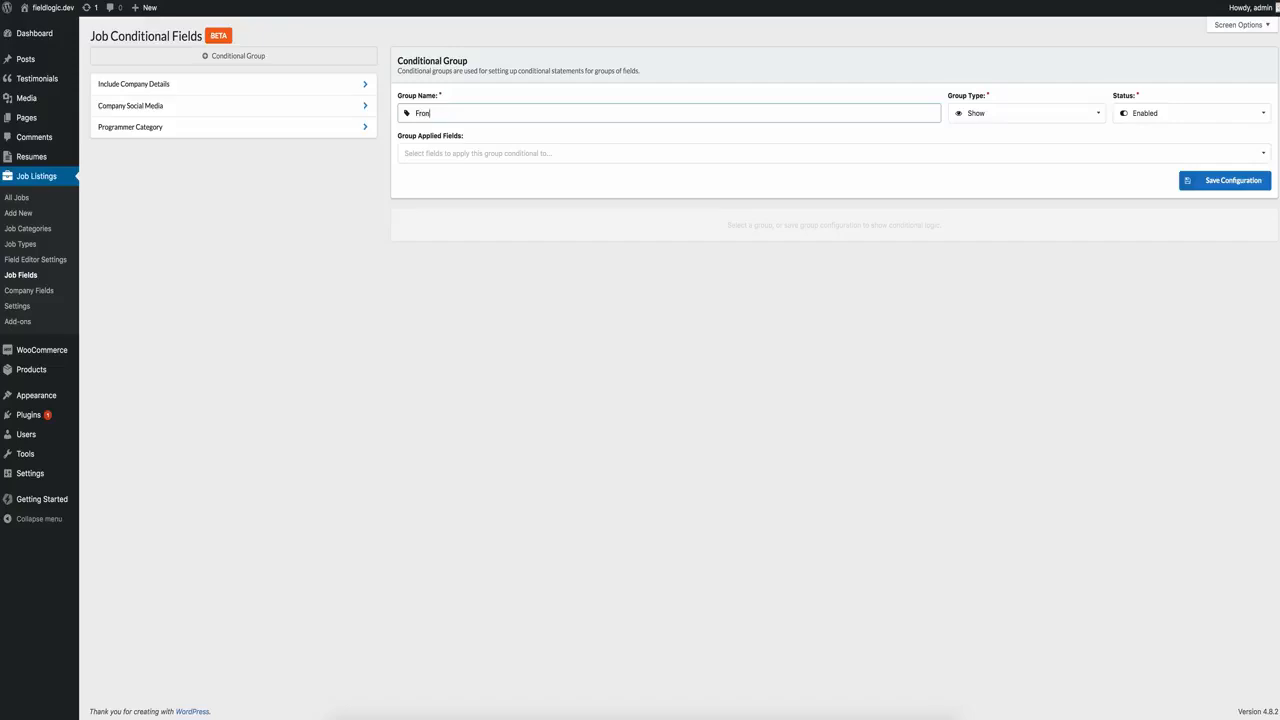
pyautogui.write(' Developer')
# Check the field names in the Job Fields list and apply the Frontend Developer group to dev_frontend_languages
pyautogui.click(640, 154)
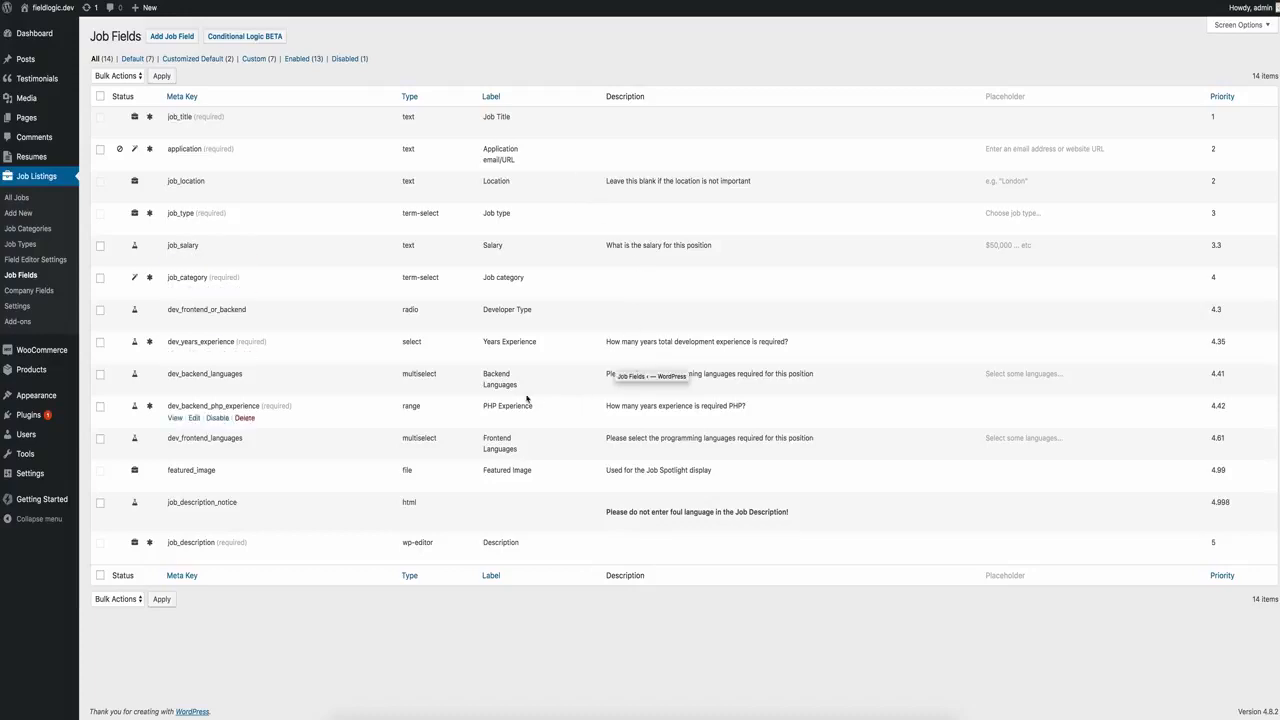
pyautogui.moveTo(213, 363)
pyautogui.moveTo(197, 437)
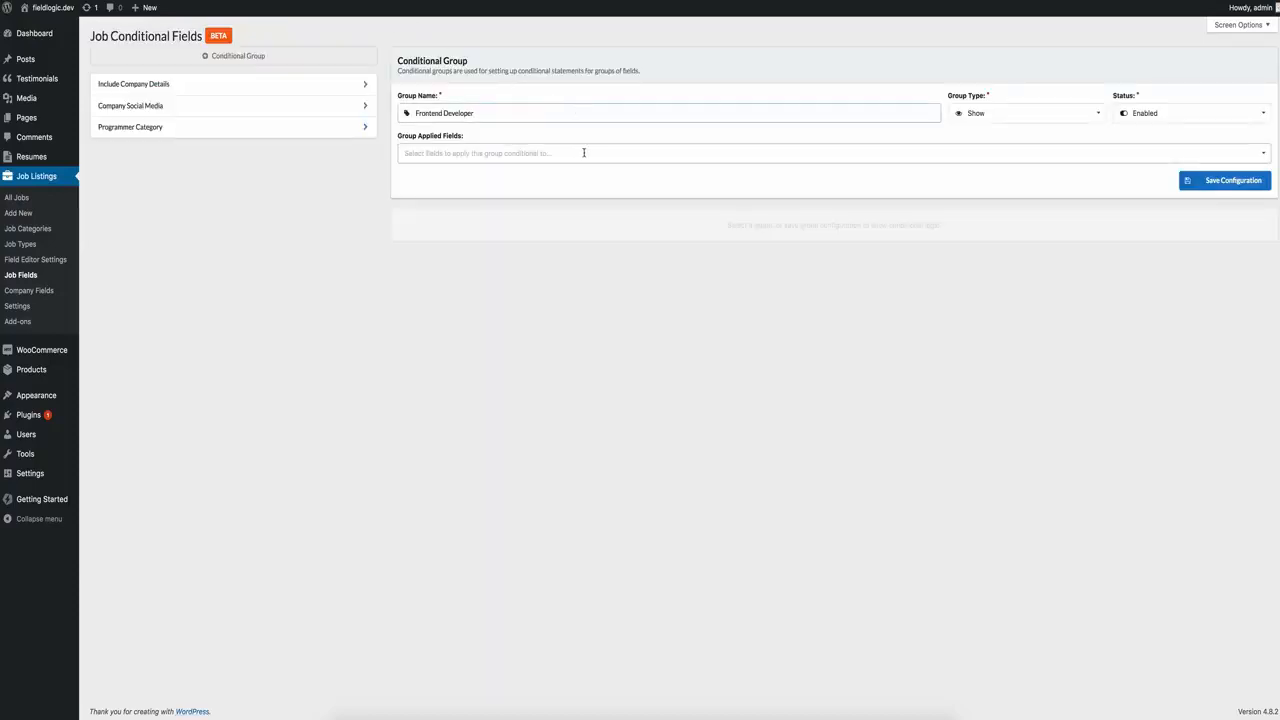
pyautogui.click(634, 152)
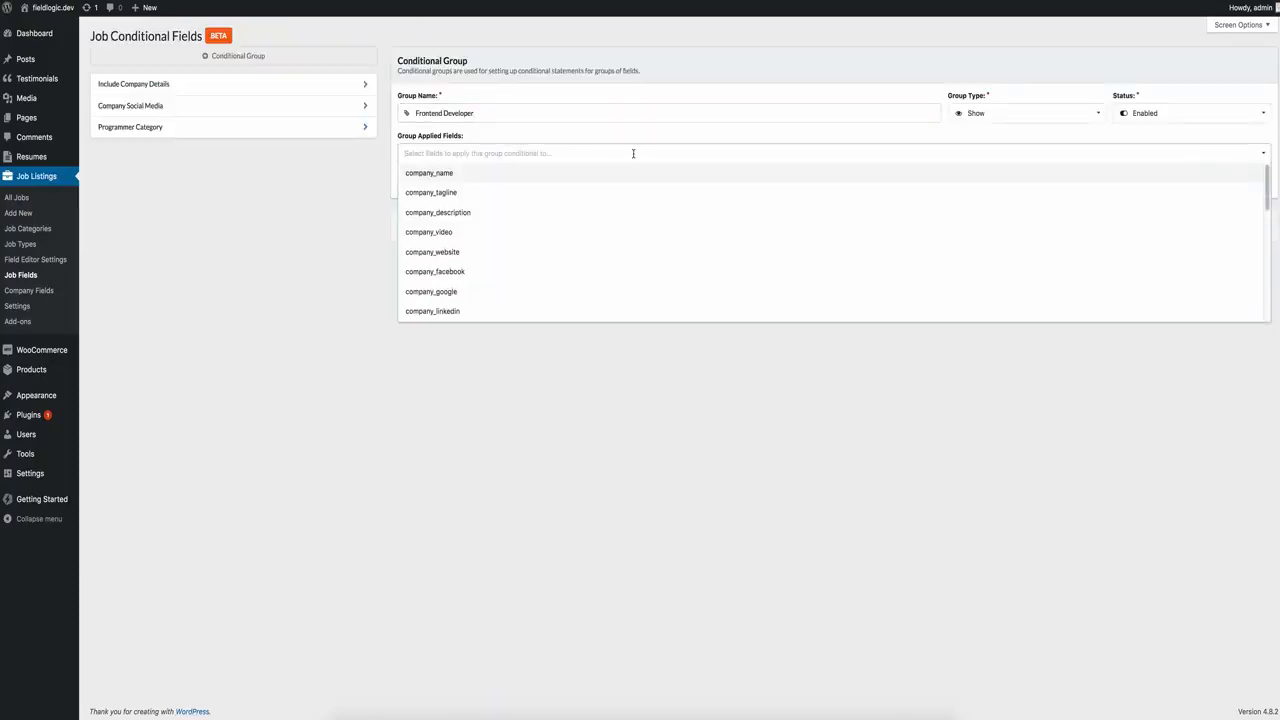
pyautogui.write('front')
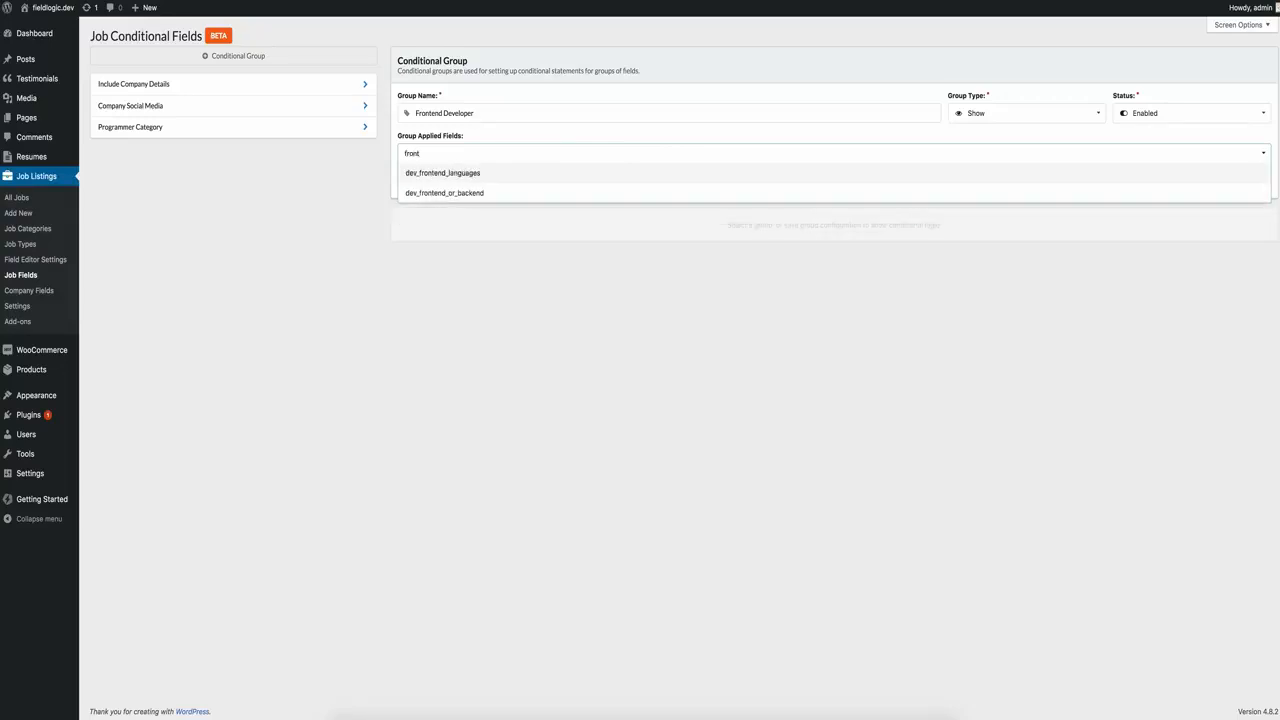
pyautogui.click(491, 174)
# Add dev_years_experience to the Frontend Developer group's applied fields and save the group's configuration
pyautogui.click(308, 253)
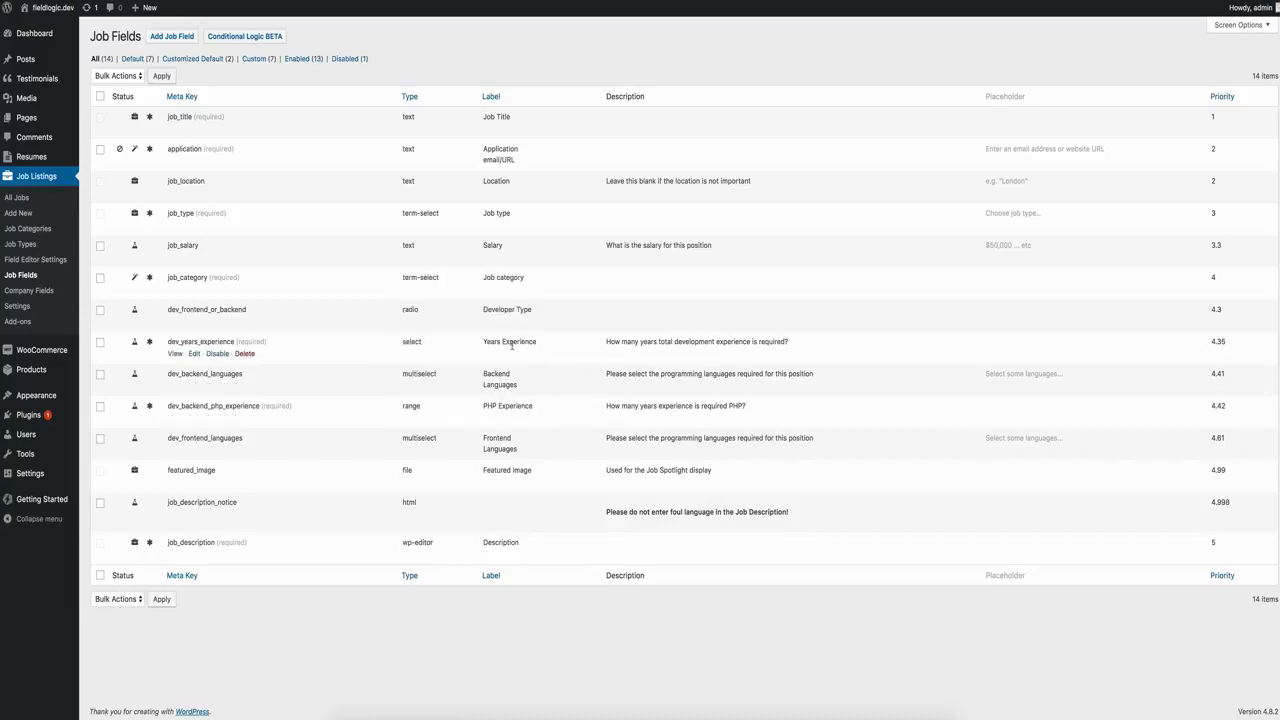
pyautogui.moveTo(252, 336)
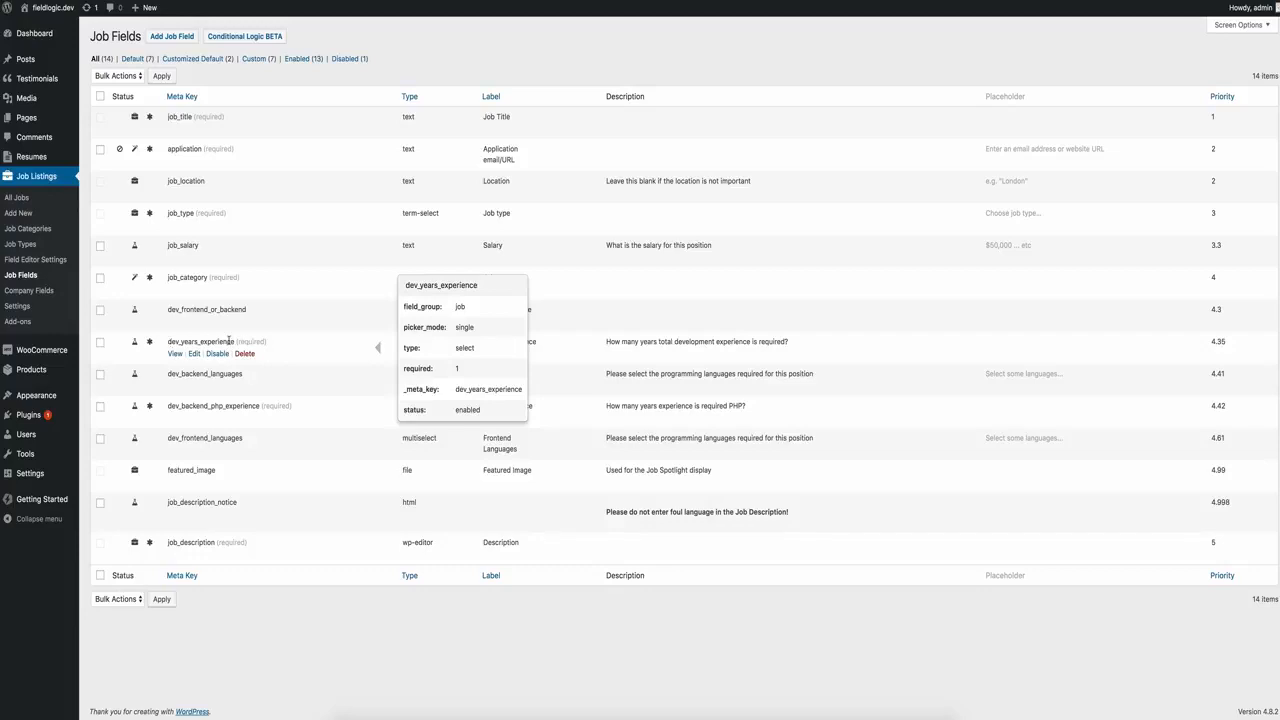
pyautogui.moveTo(212, 309)
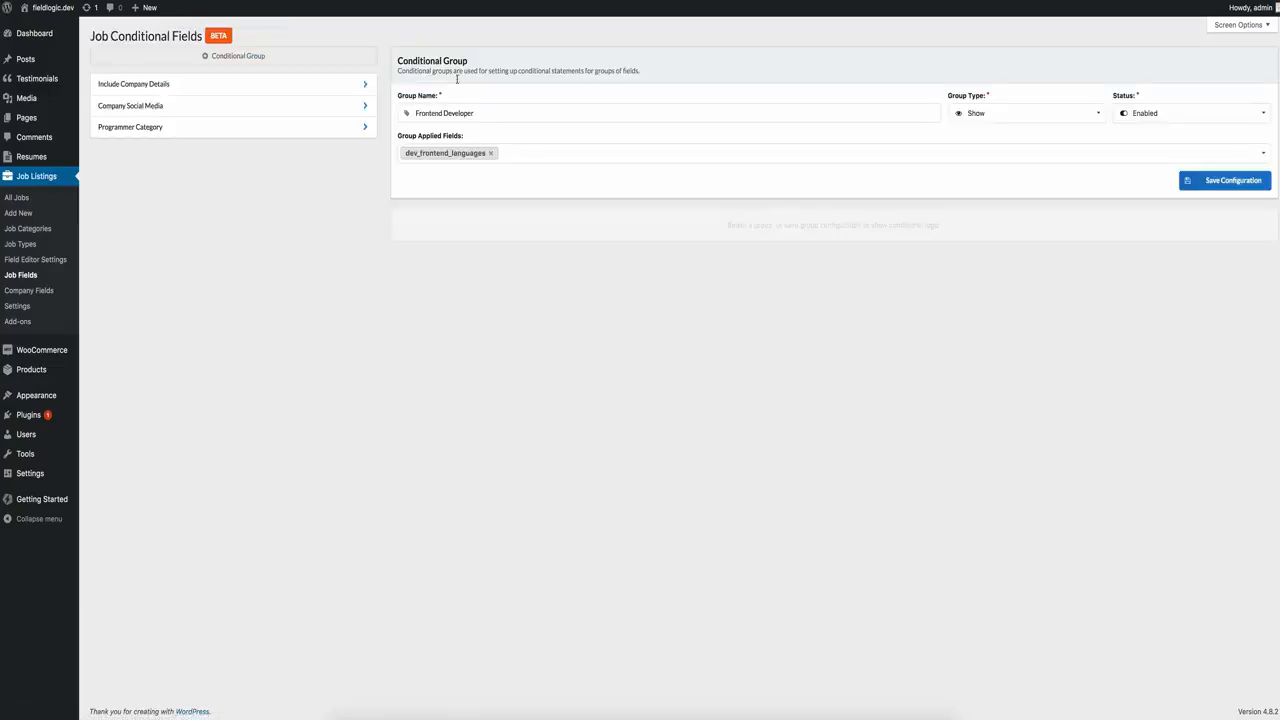
pyautogui.click(564, 155)
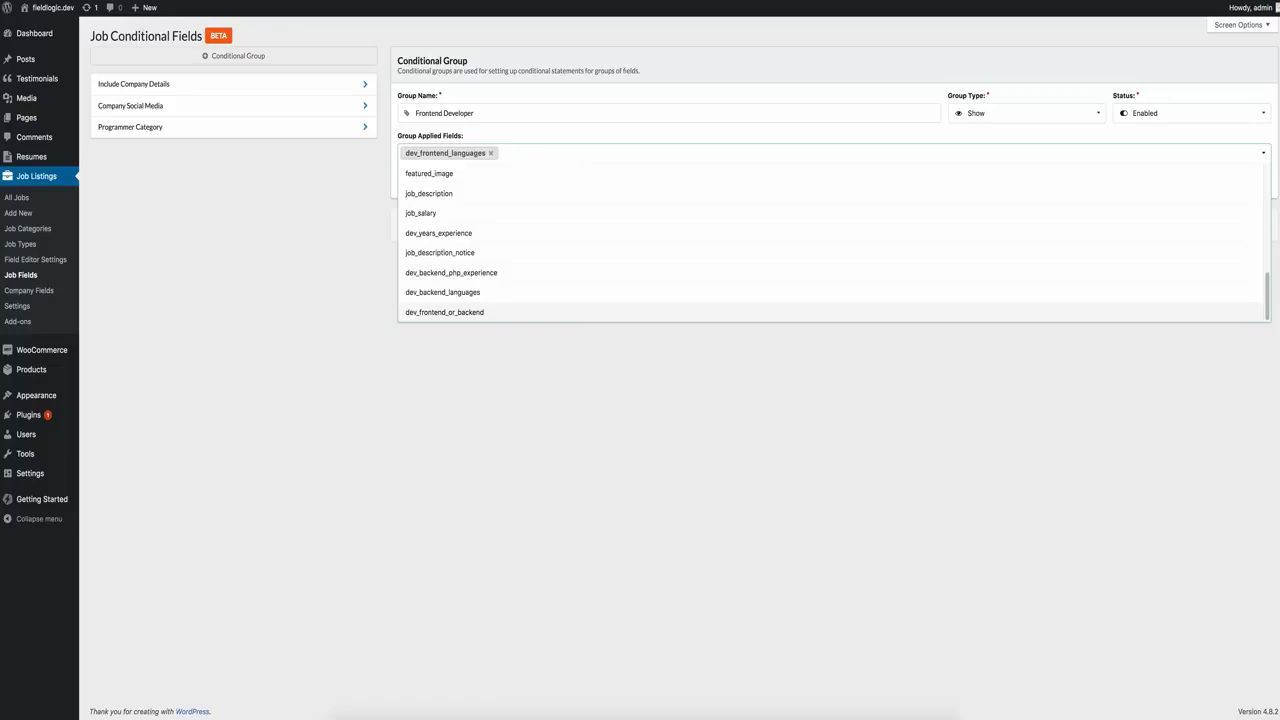
pyautogui.write('year')
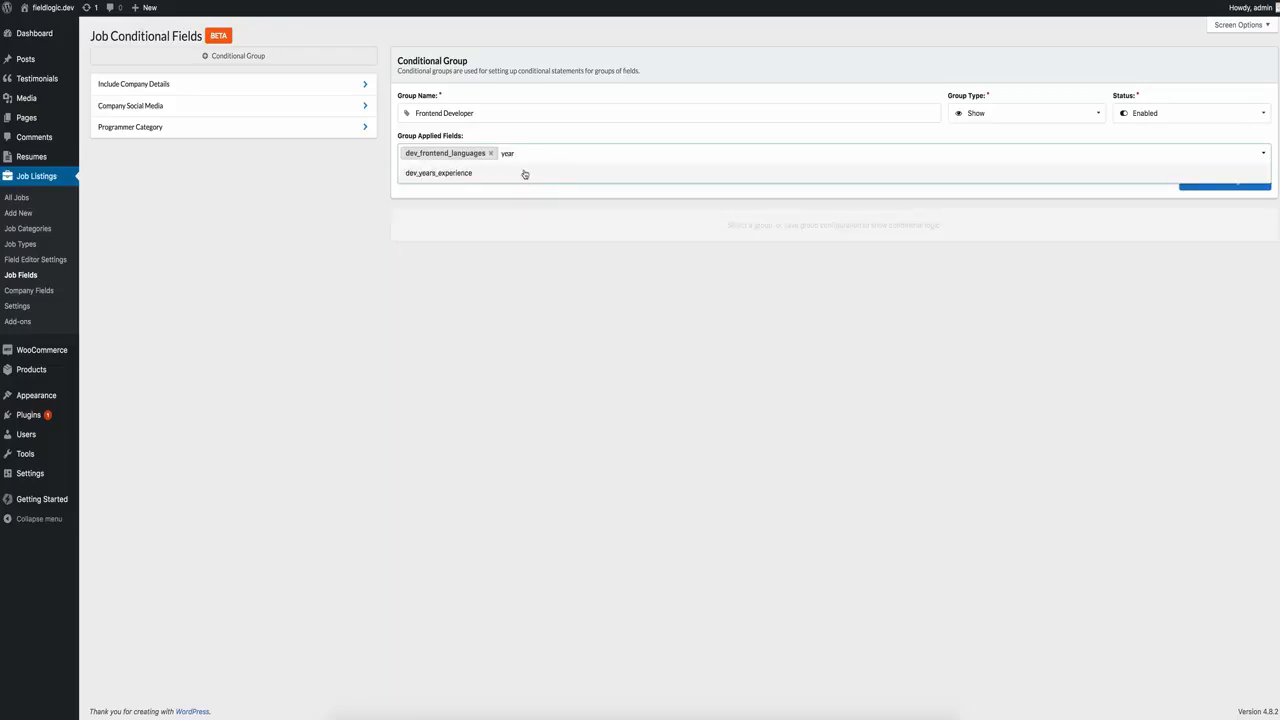
pyautogui.click(524, 174)
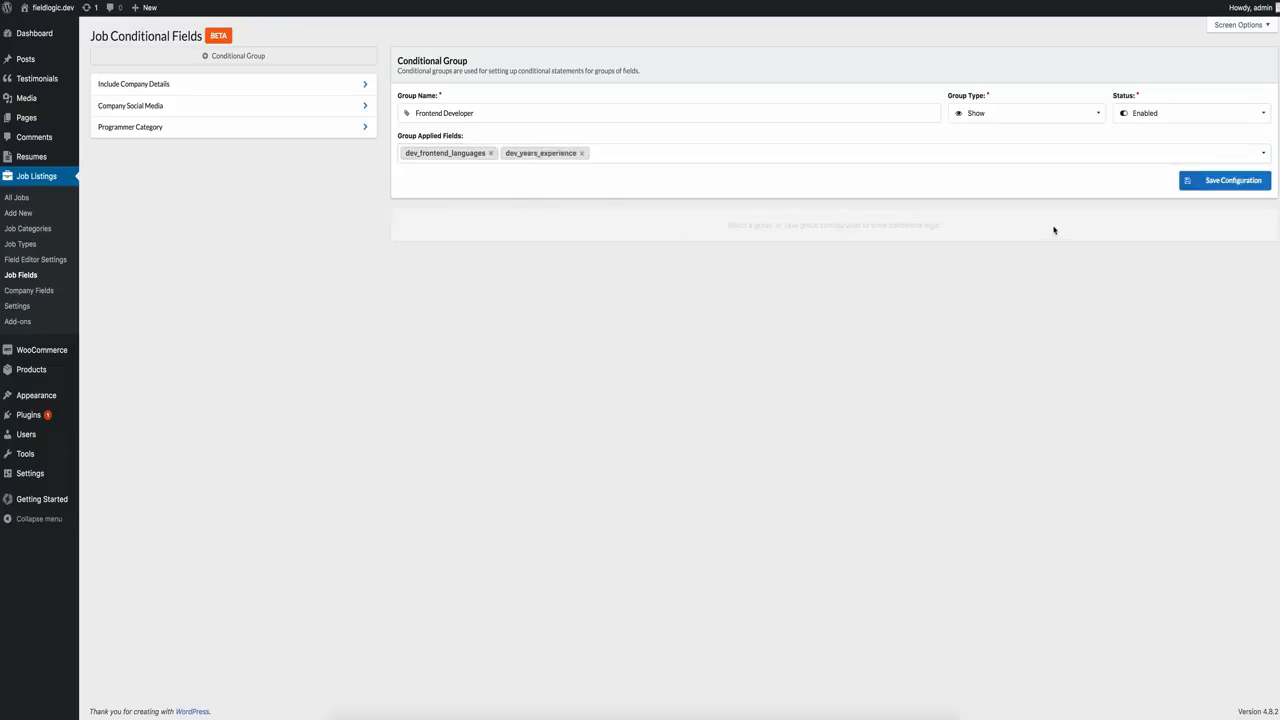
pyautogui.click(1206, 182)
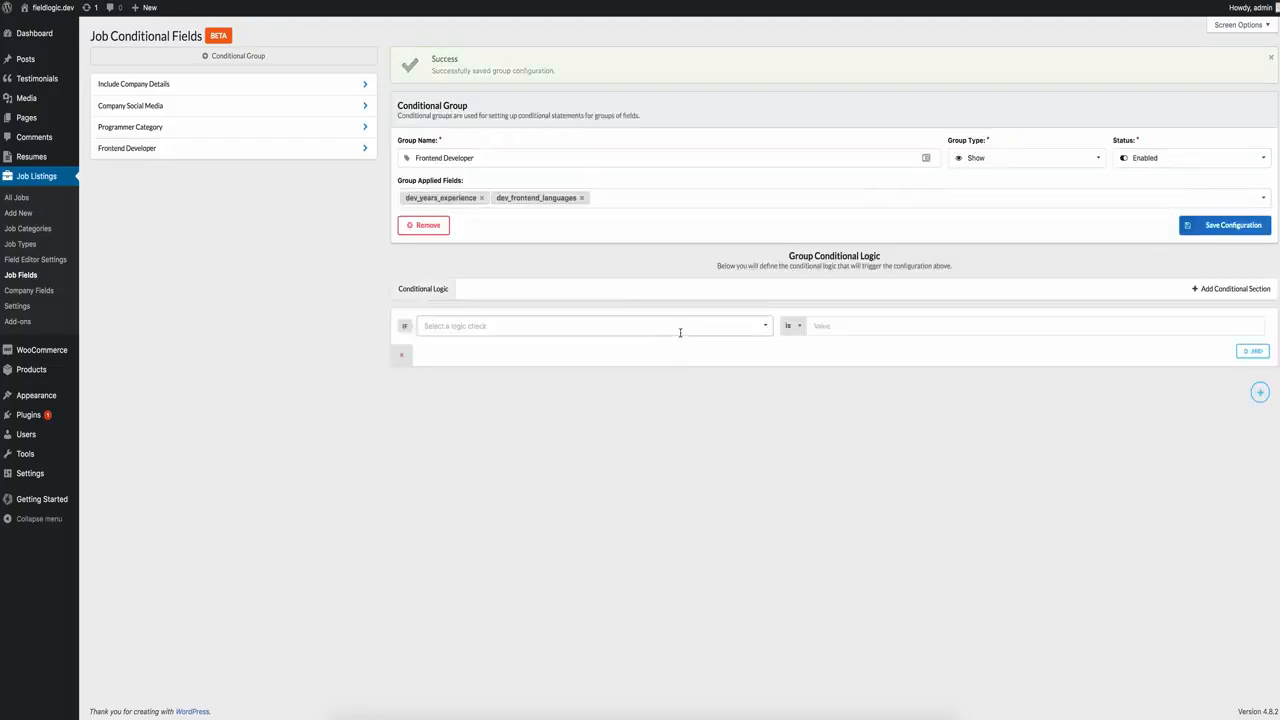
# Examine the option values of the dev_frontend_or_backend field in the Job Fields list and close the field without changes
pyautogui.hotkey('ctrl', 'Tab')
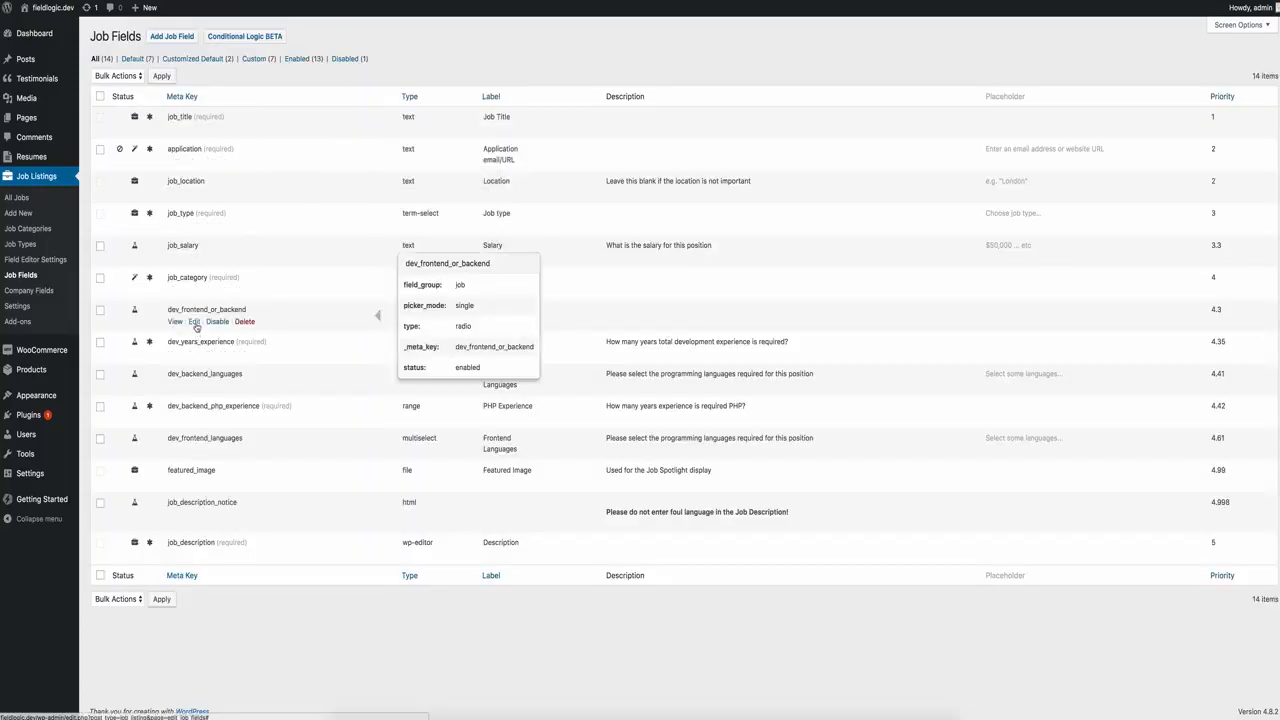
pyautogui.click(194, 321)
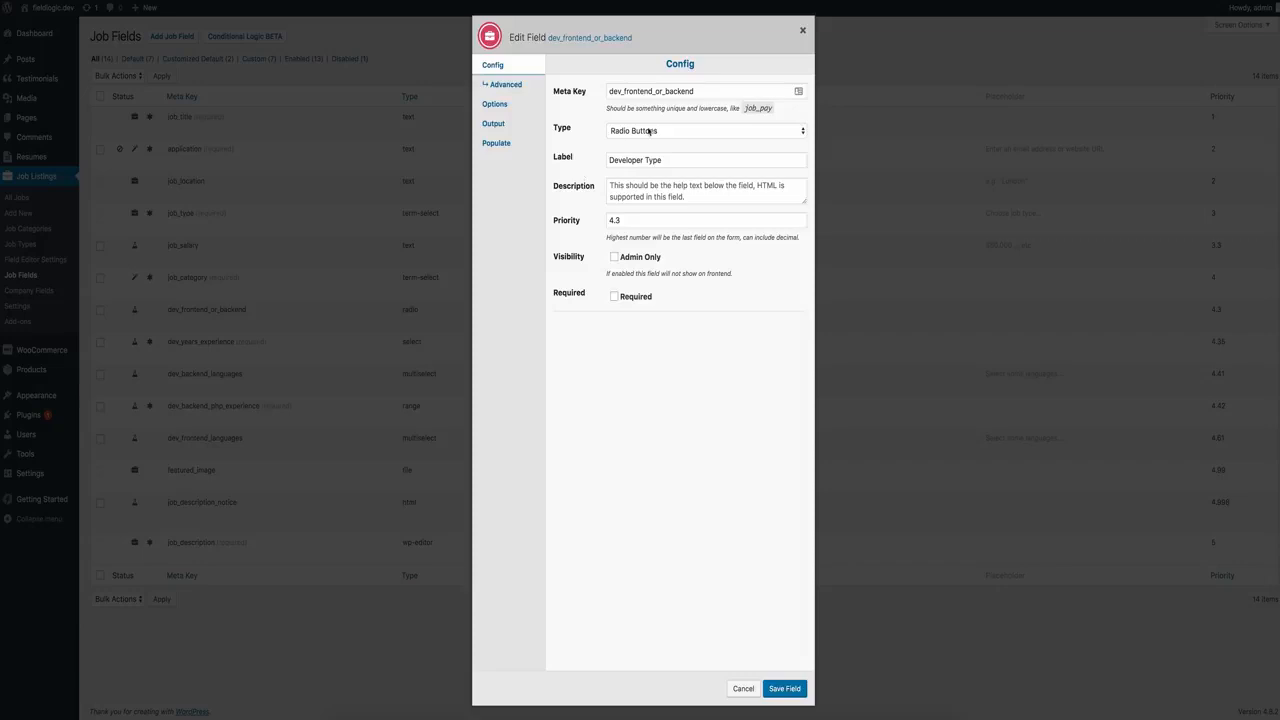
pyautogui.click(503, 108)
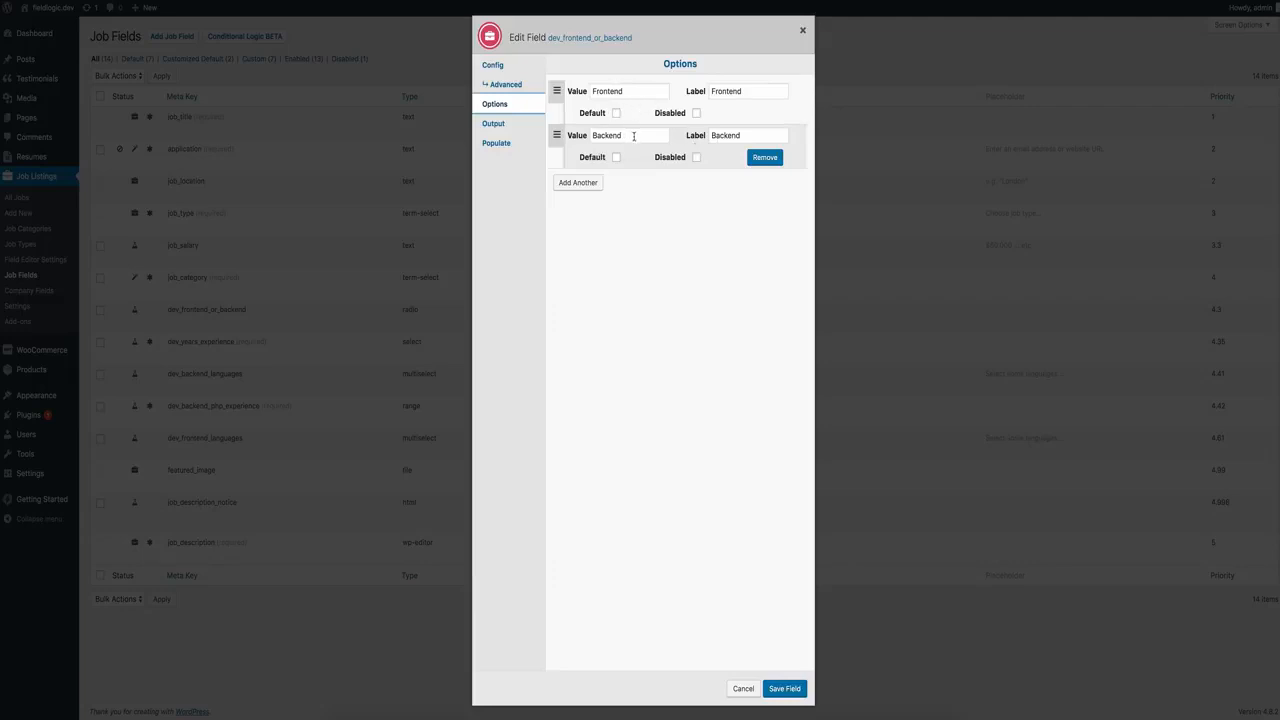
pyautogui.doubleClick(615, 88)
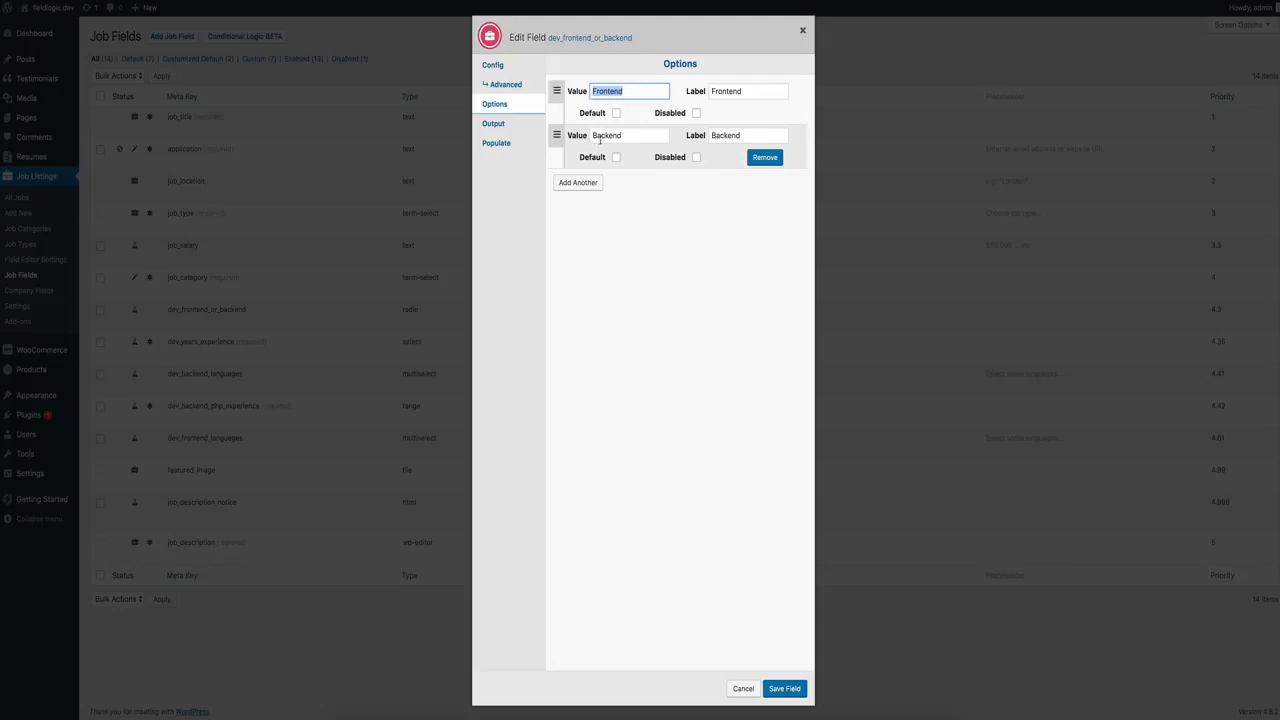
pyautogui.doubleClick(605, 137)
pyautogui.click(619, 90)
pyautogui.click(802, 30)
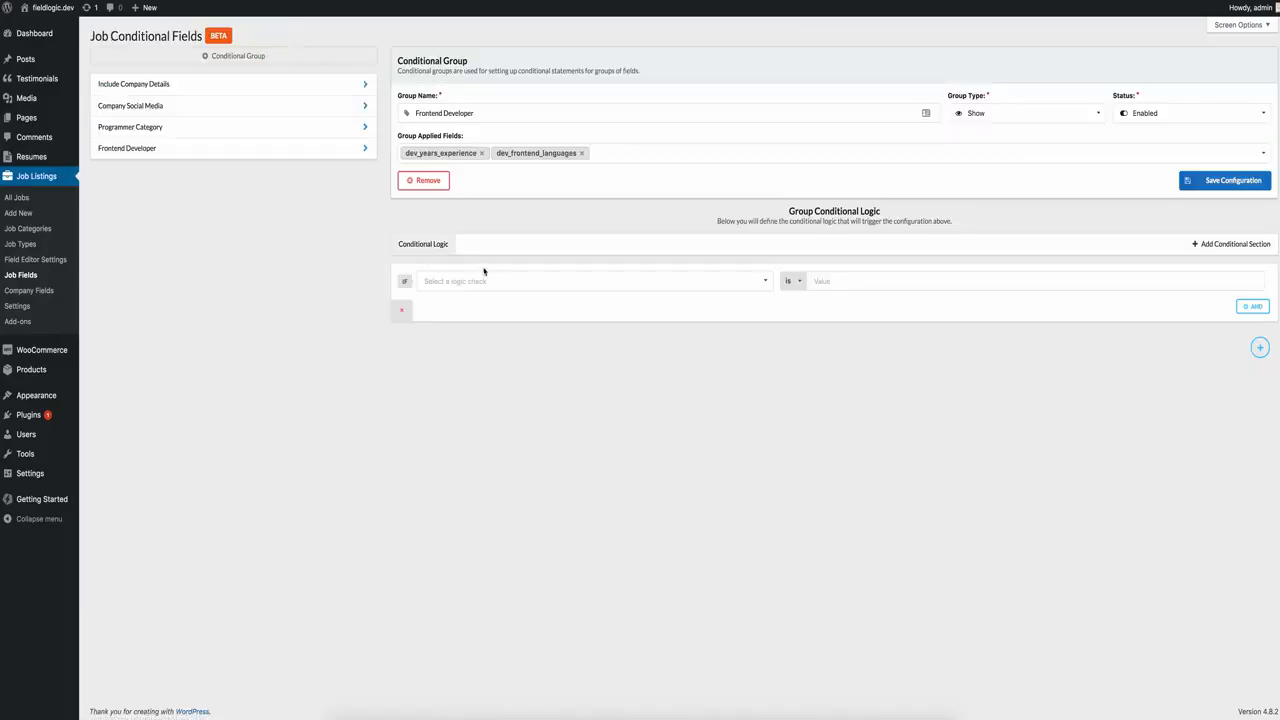
# Set the Frontend Developer group's condition to dev_frontend_or_backend (Developer Type) is frontend, and save the configuration
pyautogui.click(486, 280)
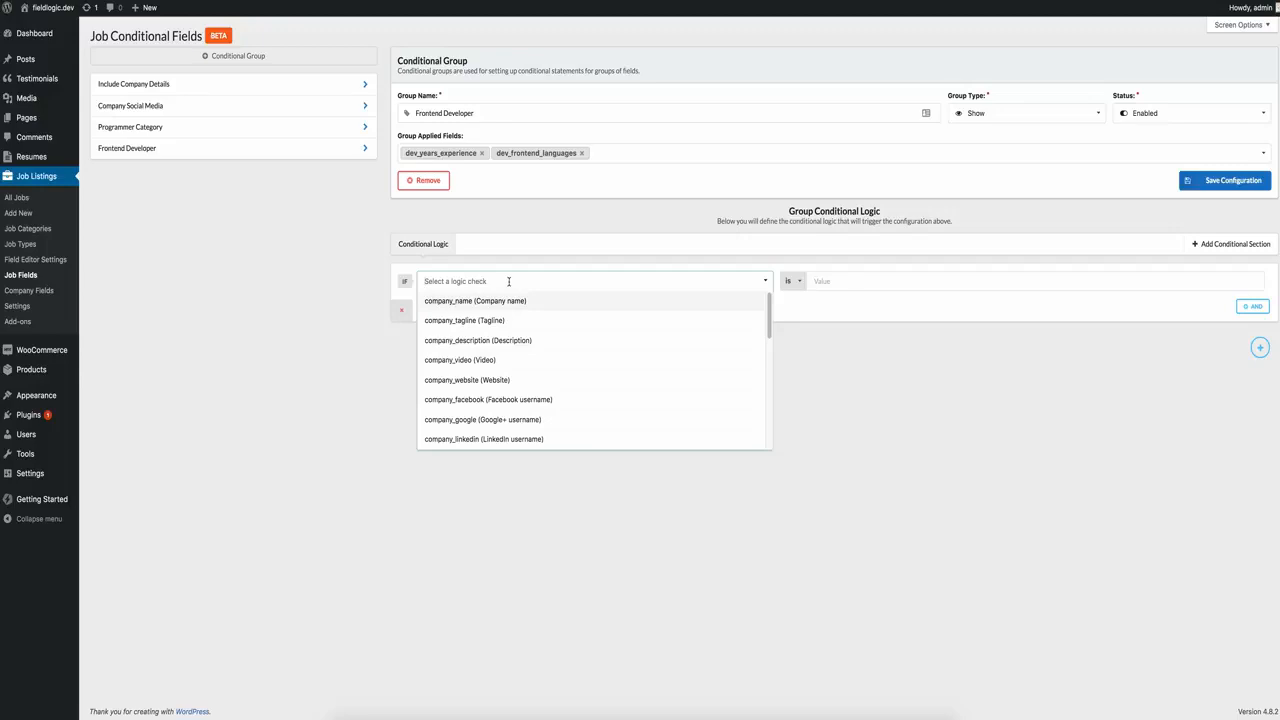
pyautogui.write('dev')
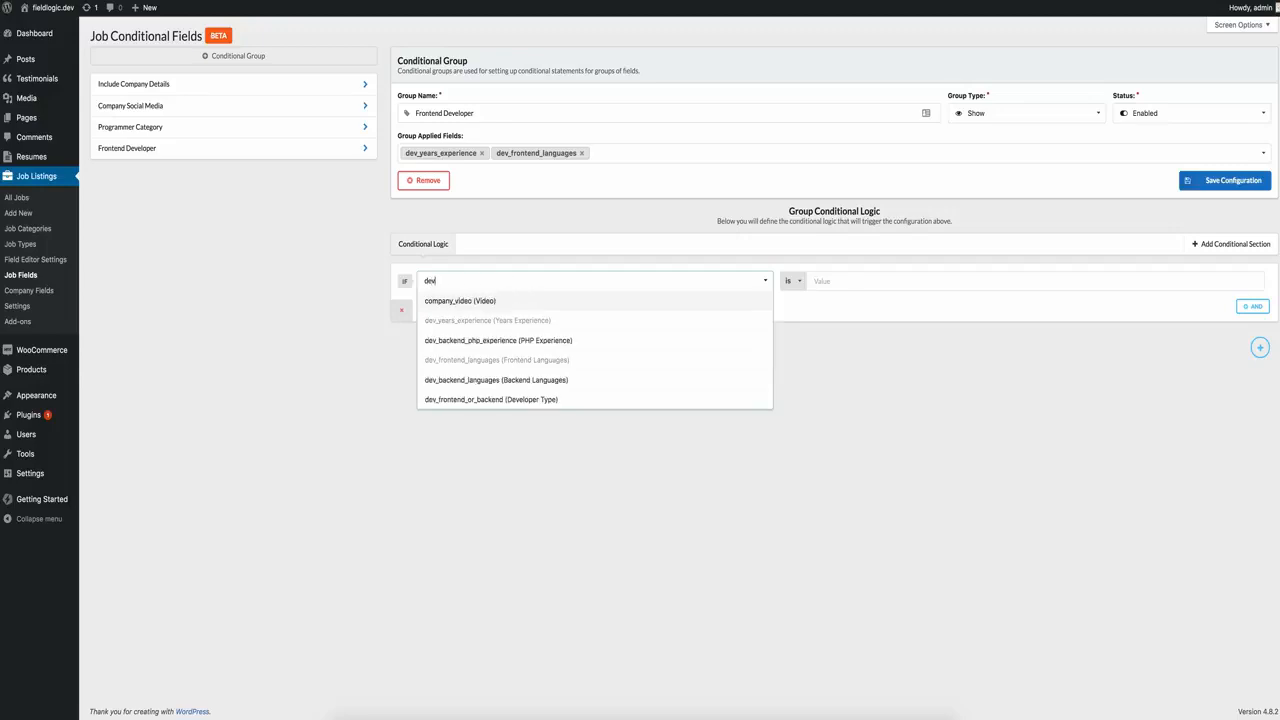
pyautogui.click(551, 398)
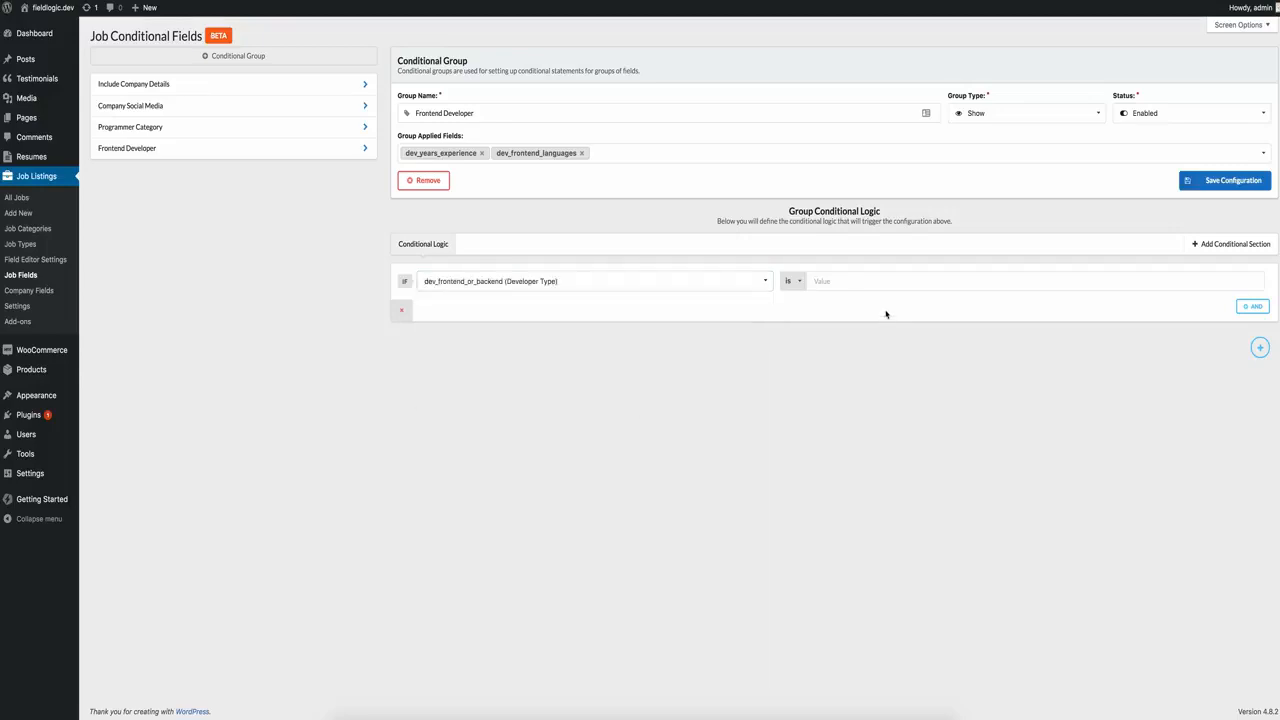
pyautogui.click(848, 282)
pyautogui.write('frontend')
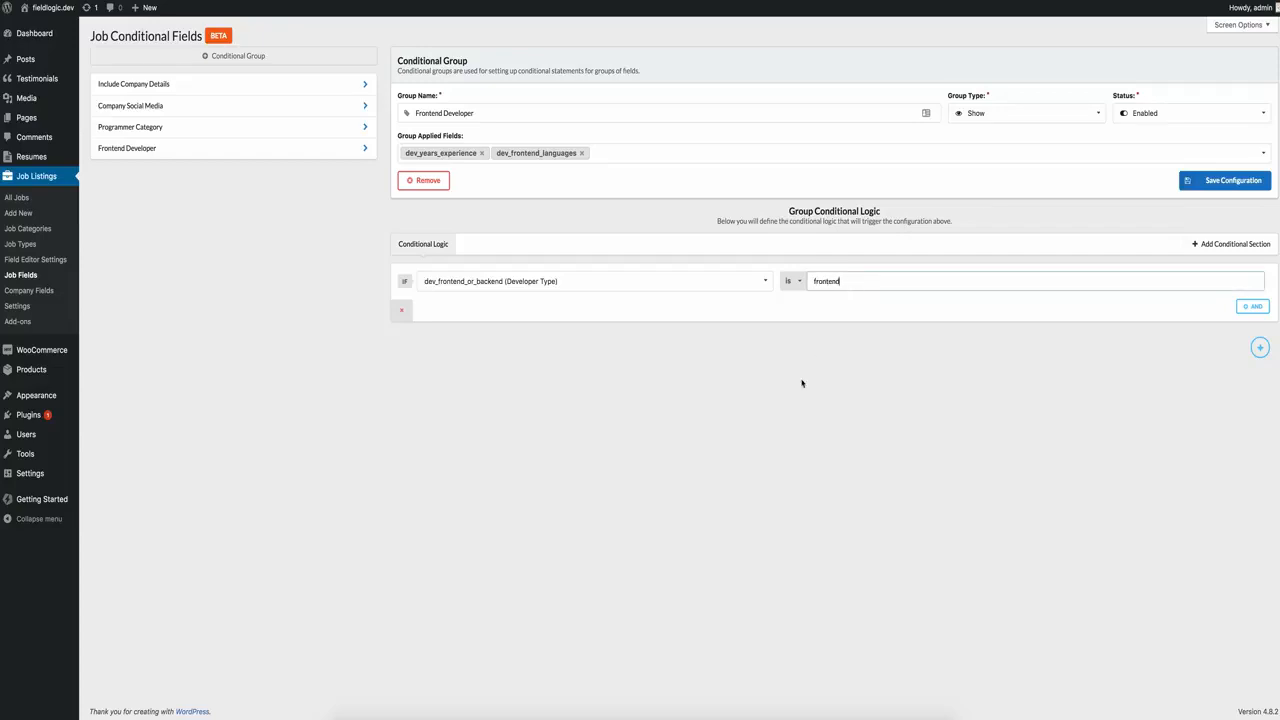
pyautogui.click(750, 408)
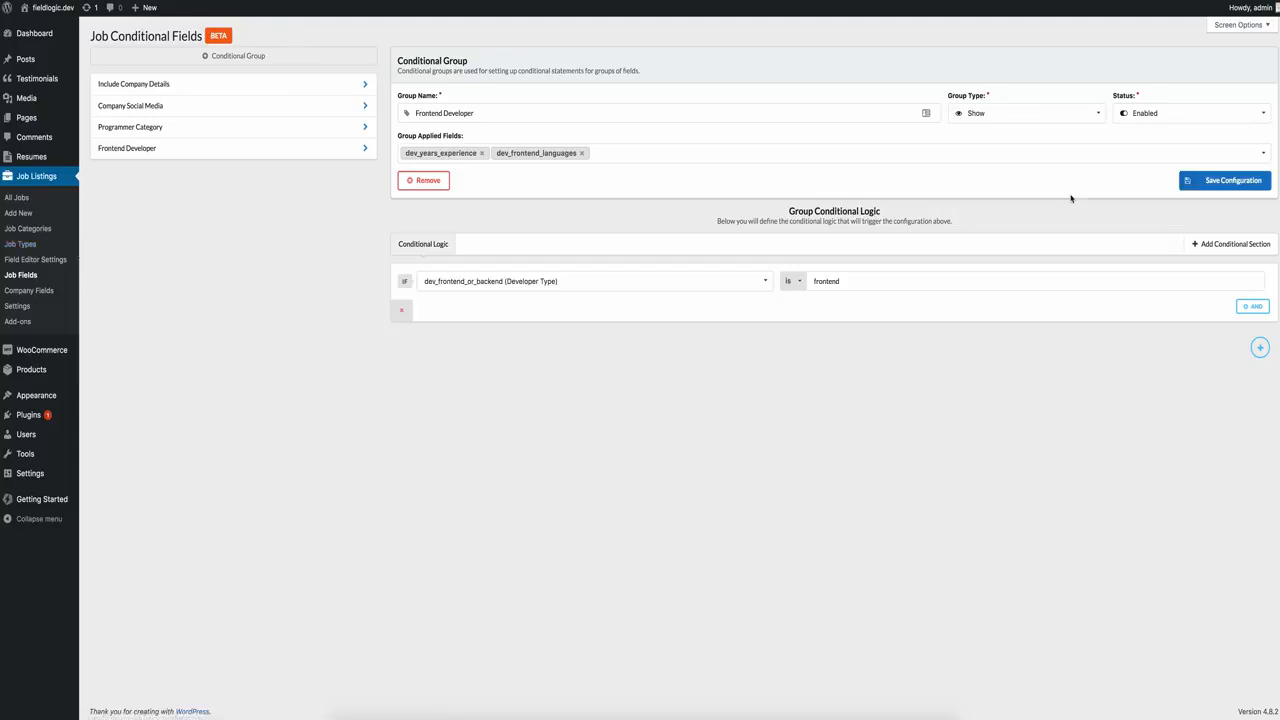
pyautogui.click(1243, 180)
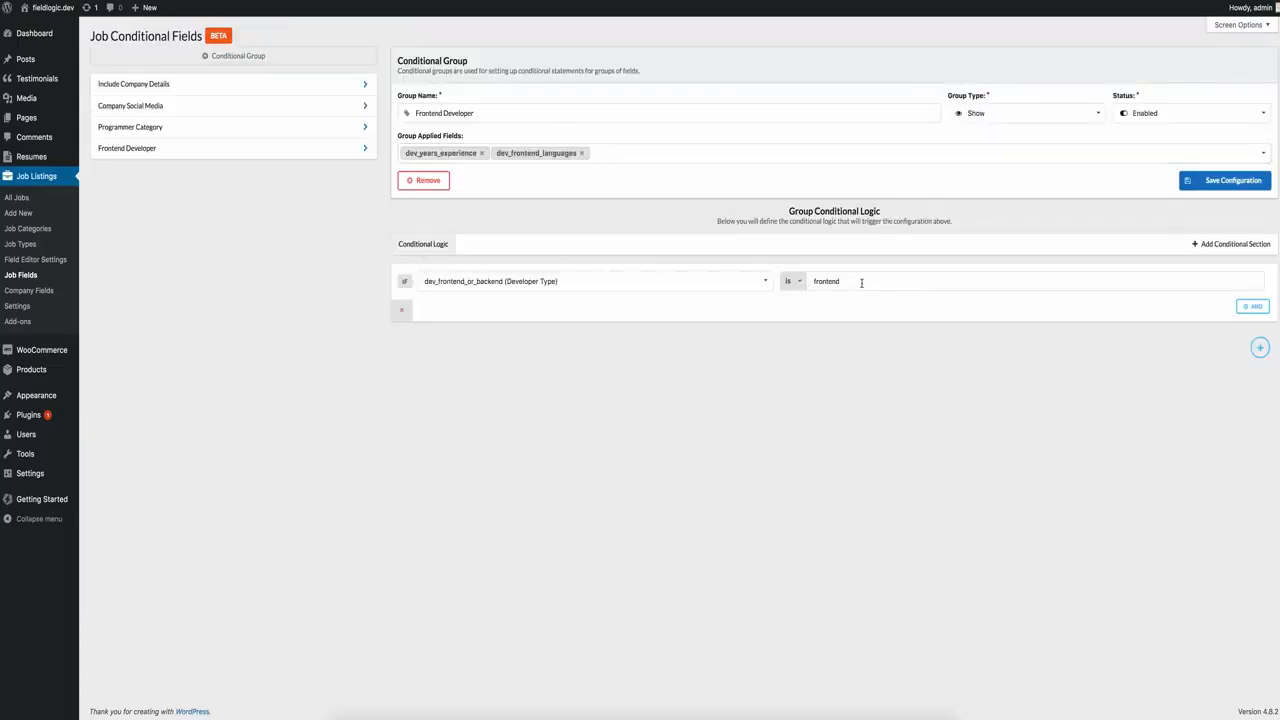
# Open the Field Editor Settings and examine the Logic options for case sensitivity and key up delay
pyautogui.click(843, 280)
pyautogui.write('frontend')
pyautogui.doubleClick(843, 279)
pyautogui.click(162, 283)
pyautogui.rightClick(43, 261)
pyautogui.click(50, 263)
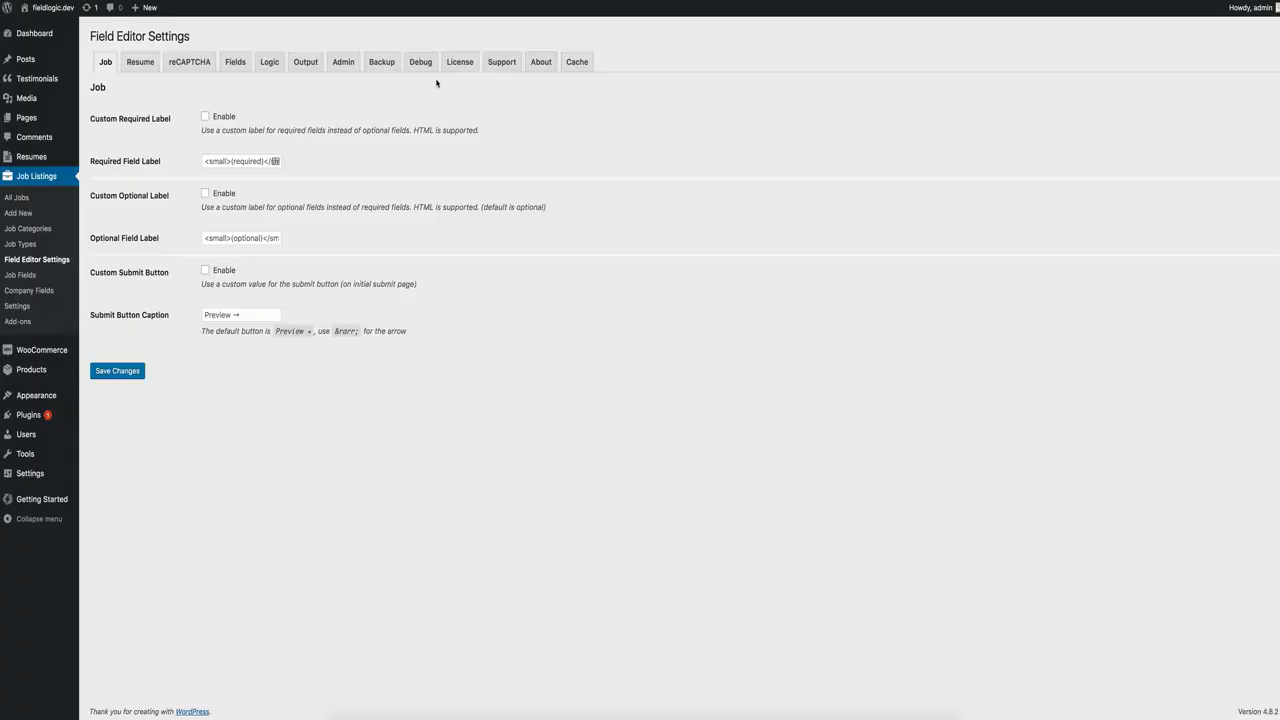
pyautogui.click(269, 62)
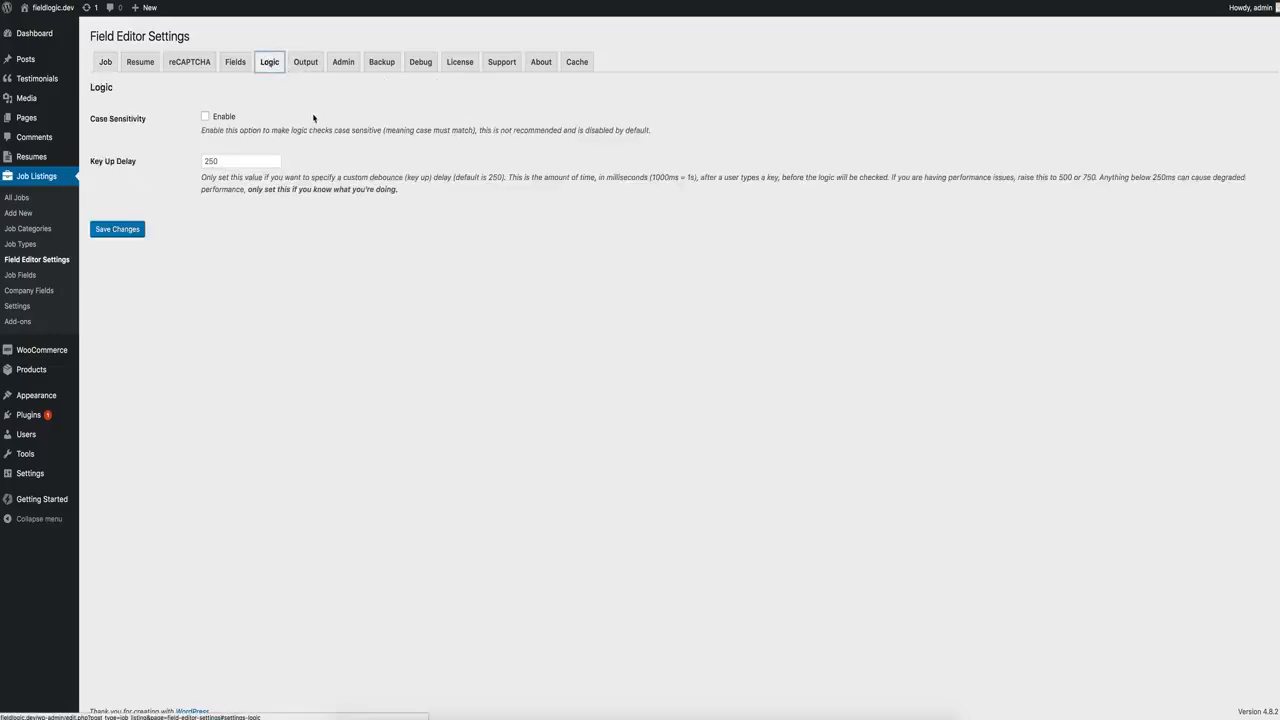
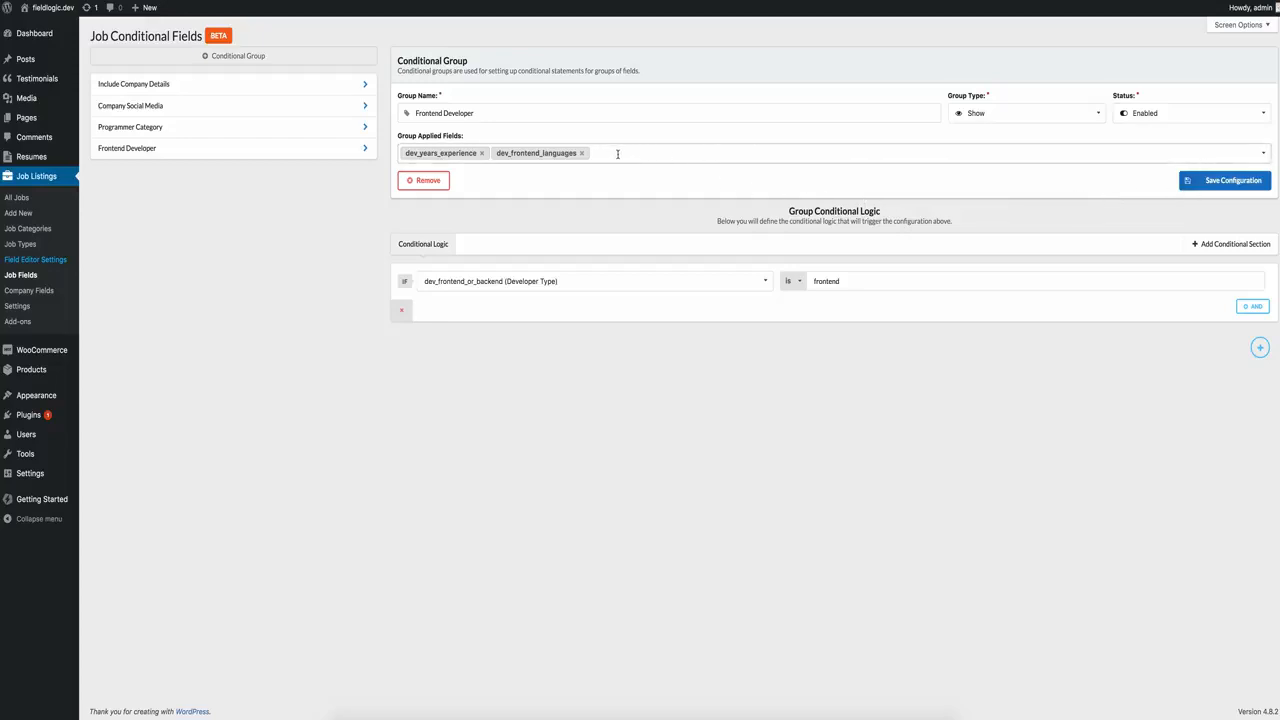
# Start a new conditional group and name it Backend Developer
pyautogui.click(233, 56)
pyautogui.click(542, 112)
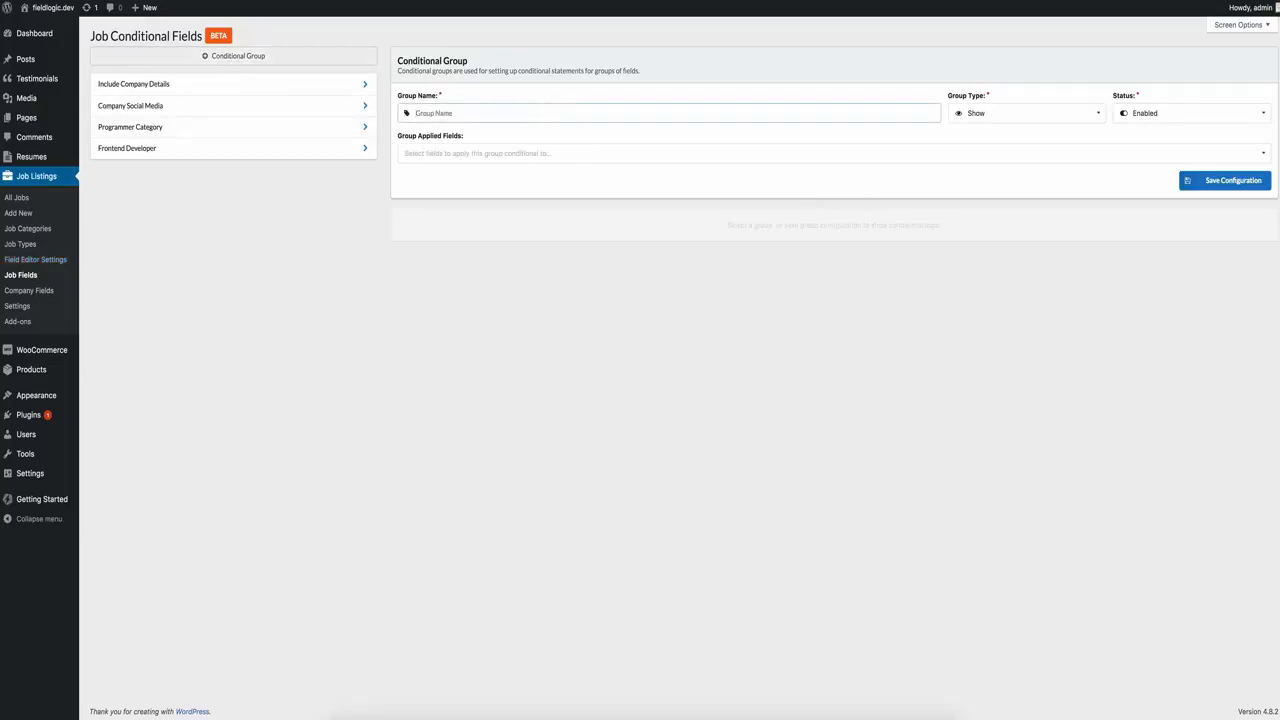
pyautogui.write('Backend Developer')
pyautogui.click(1008, 386)
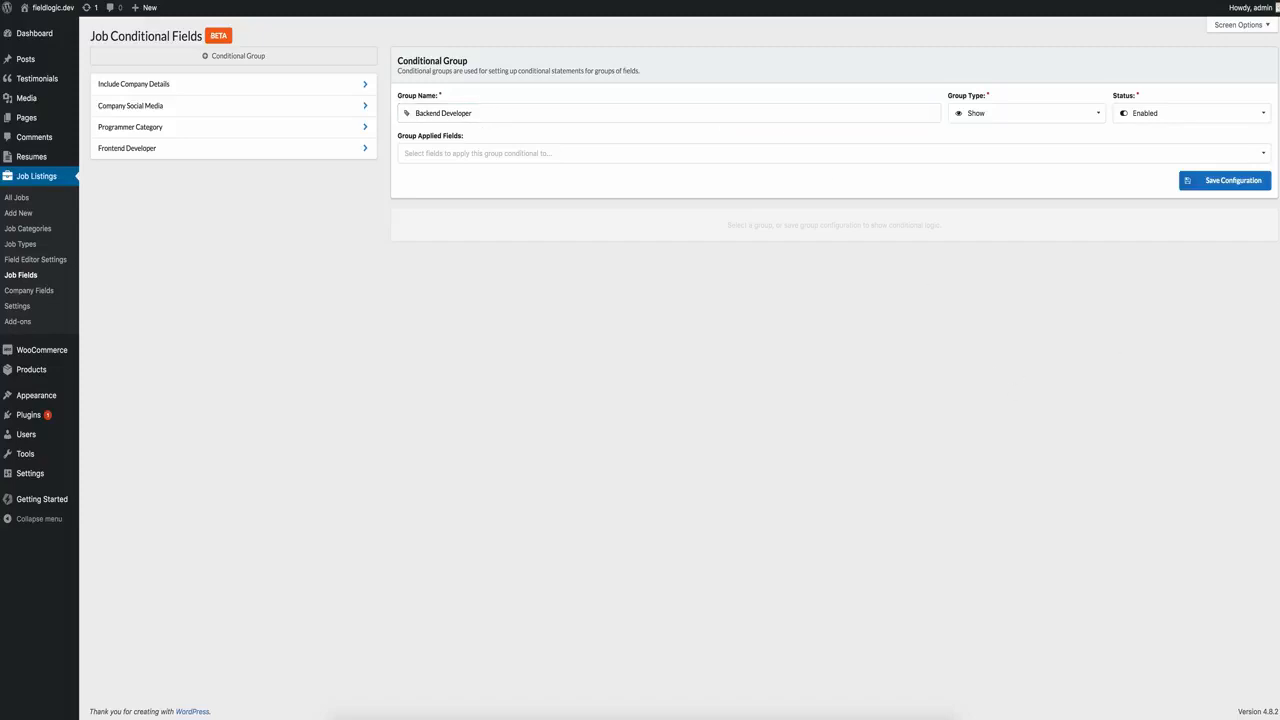
# Apply the Backend Developer group to dev_years_experience and dev_backend_languages, and save its configuration
pyautogui.click(541, 155)
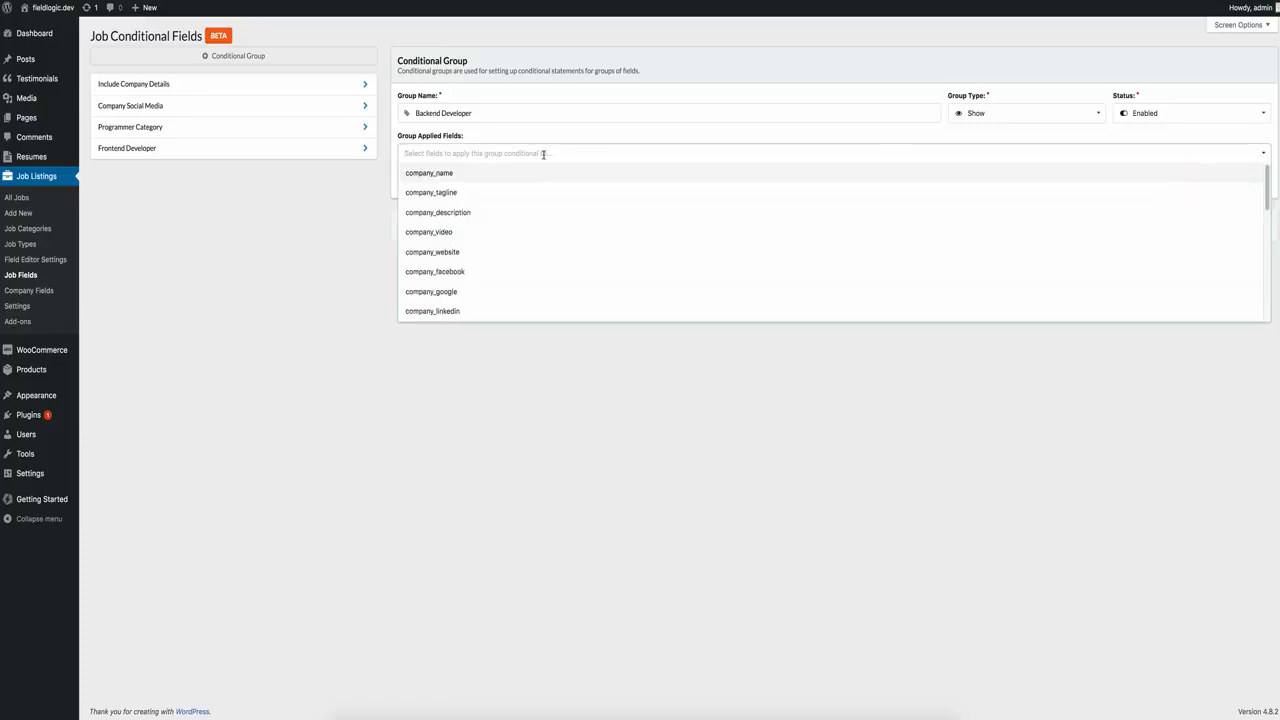
pyautogui.write('dev')
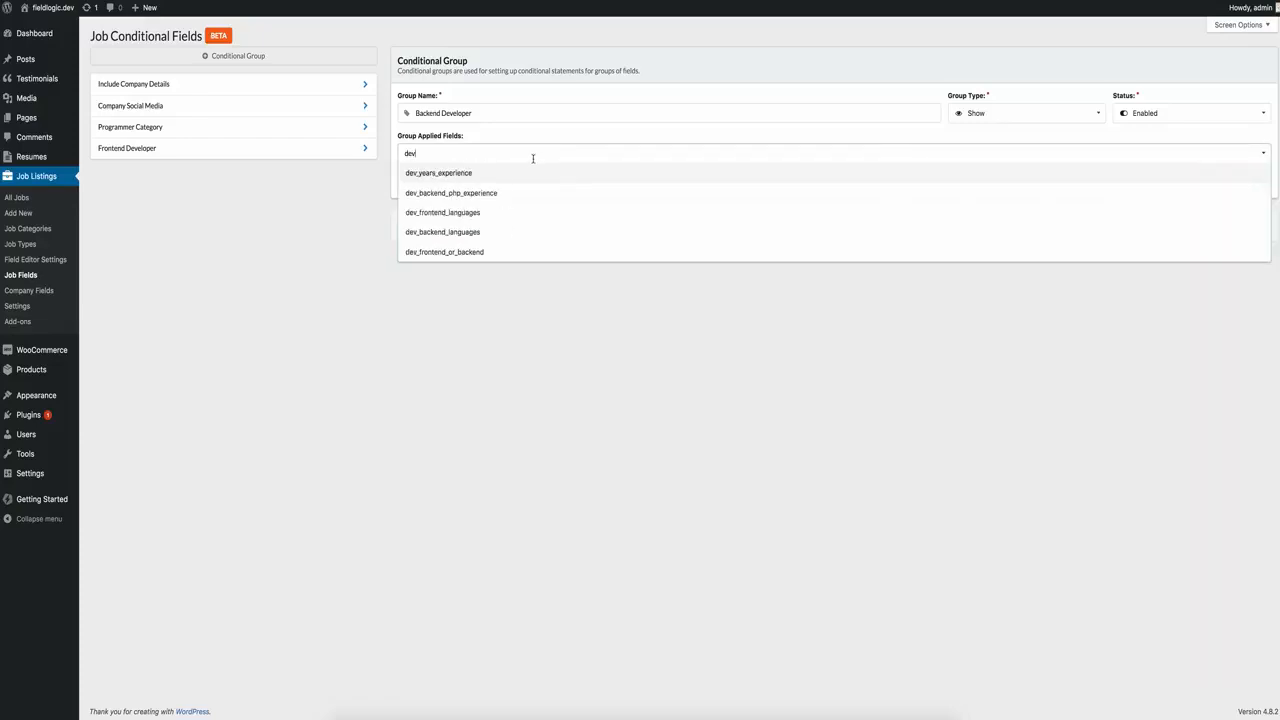
pyautogui.click(518, 172)
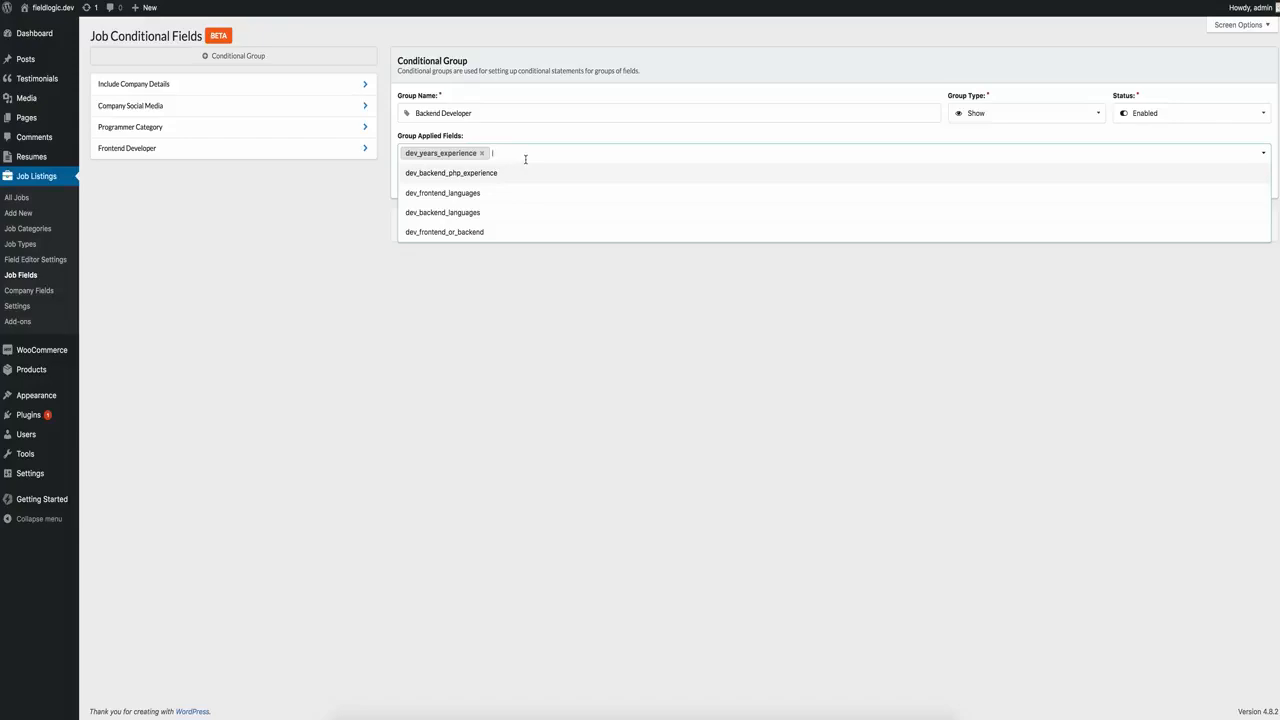
pyautogui.write('back')
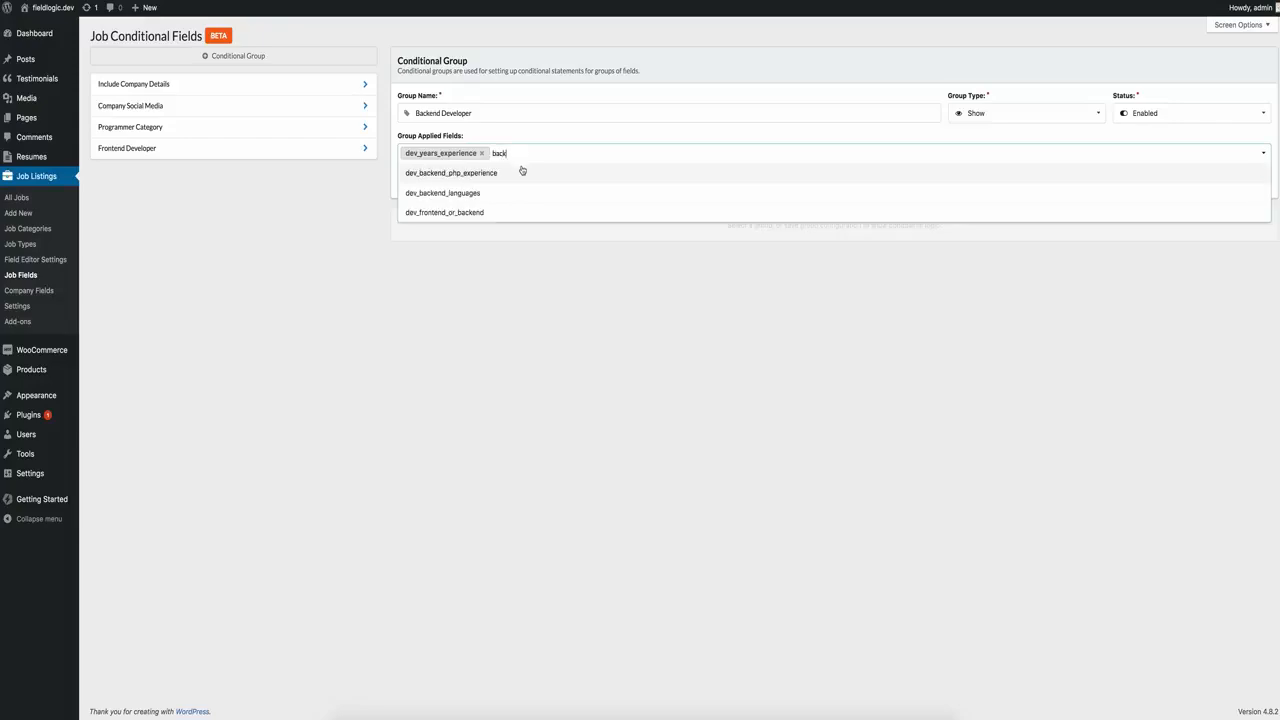
pyautogui.click(490, 192)
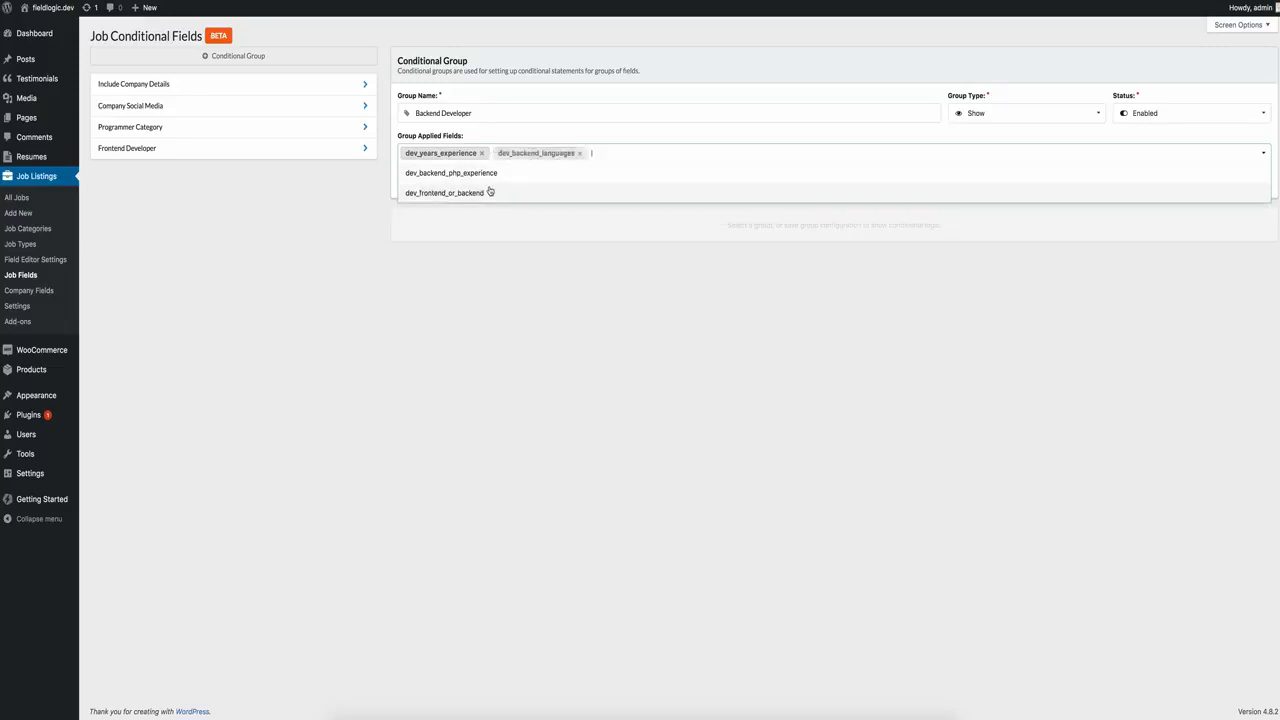
pyautogui.click(622, 308)
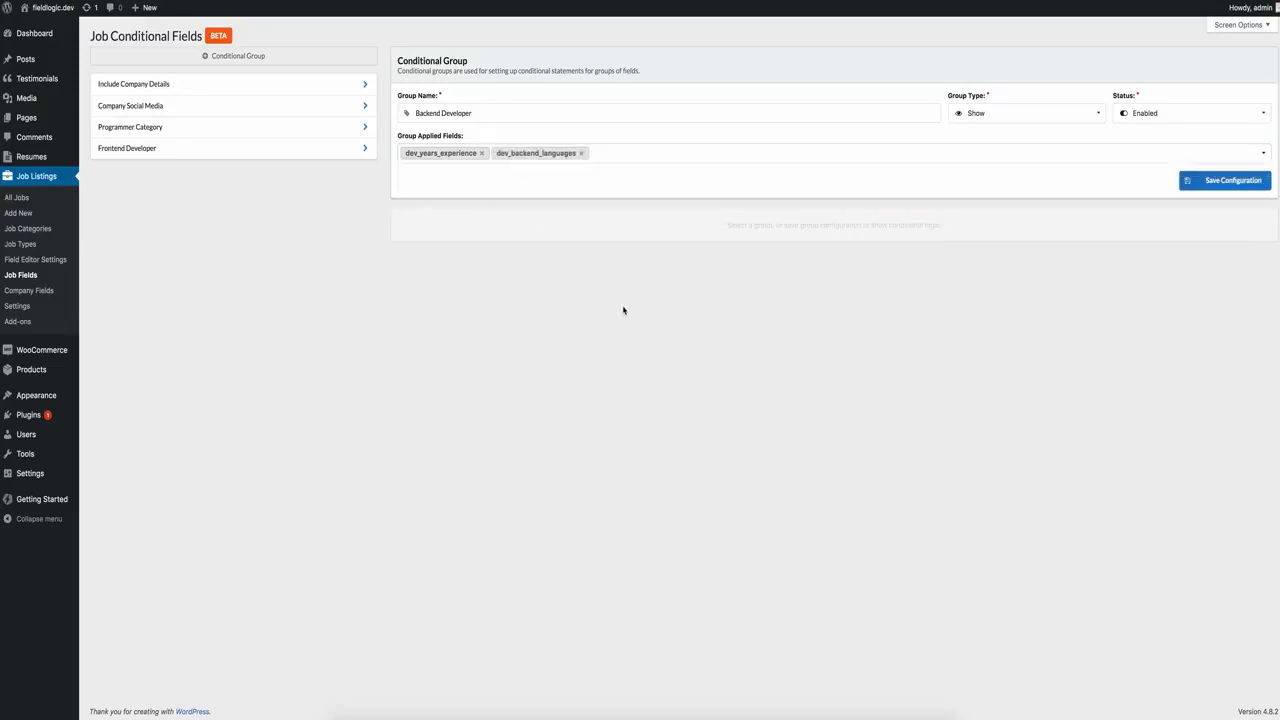
pyautogui.click(1258, 184)
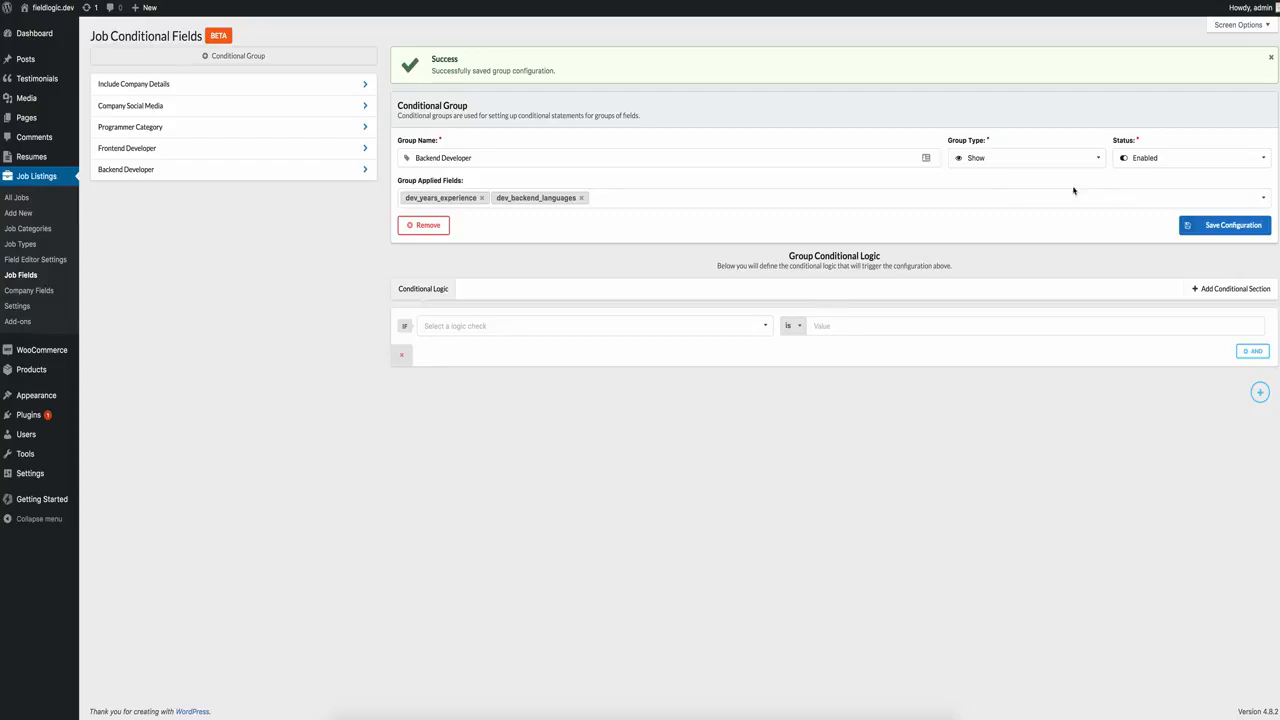
# Set the Backend Developer group's condition to dev_frontend_or_backend (Developer Type) is backend, and save the configuration
pyautogui.click(734, 322)
pyautogui.write('dev')
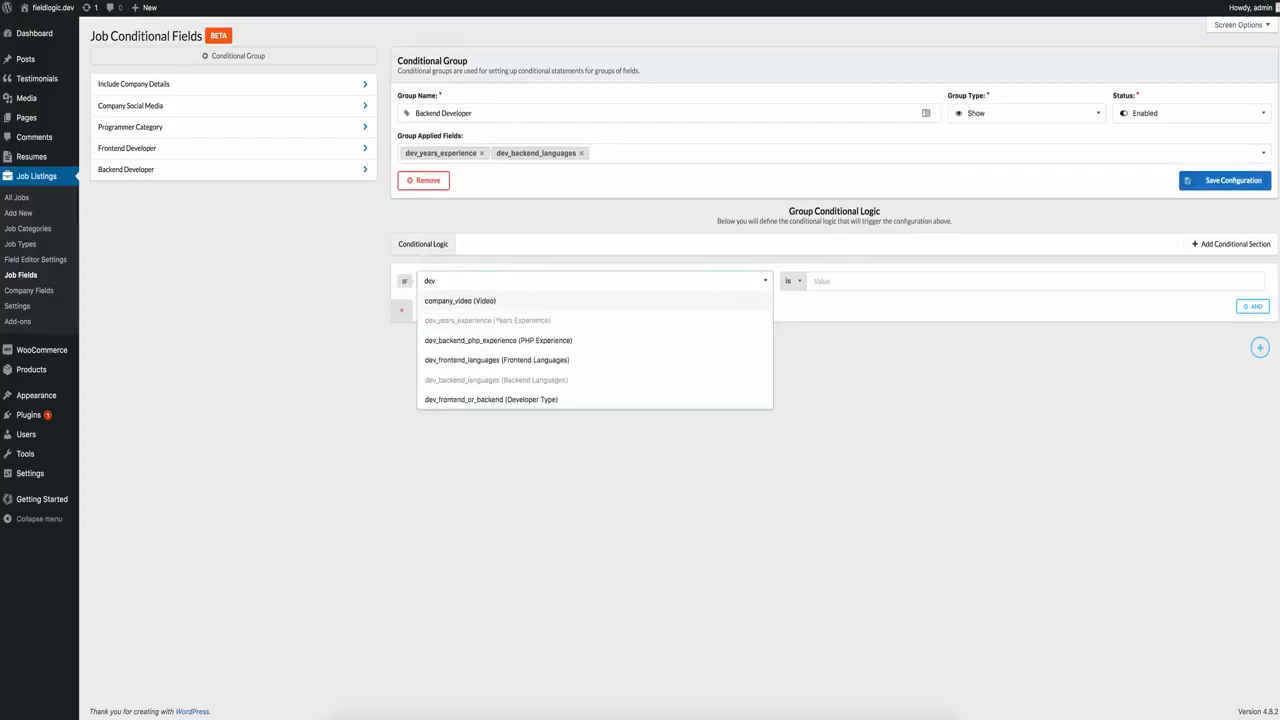
pyautogui.click(517, 400)
pyautogui.click(835, 280)
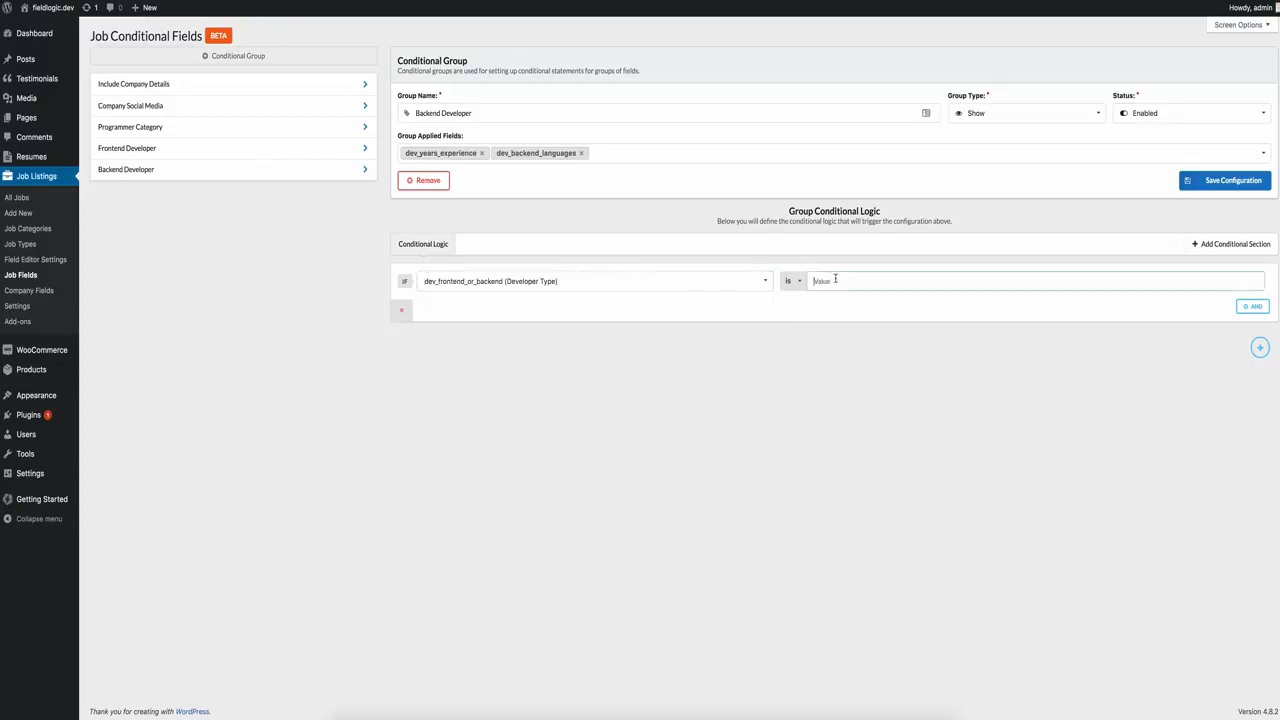
pyautogui.write('backend')
pyautogui.click(1201, 182)
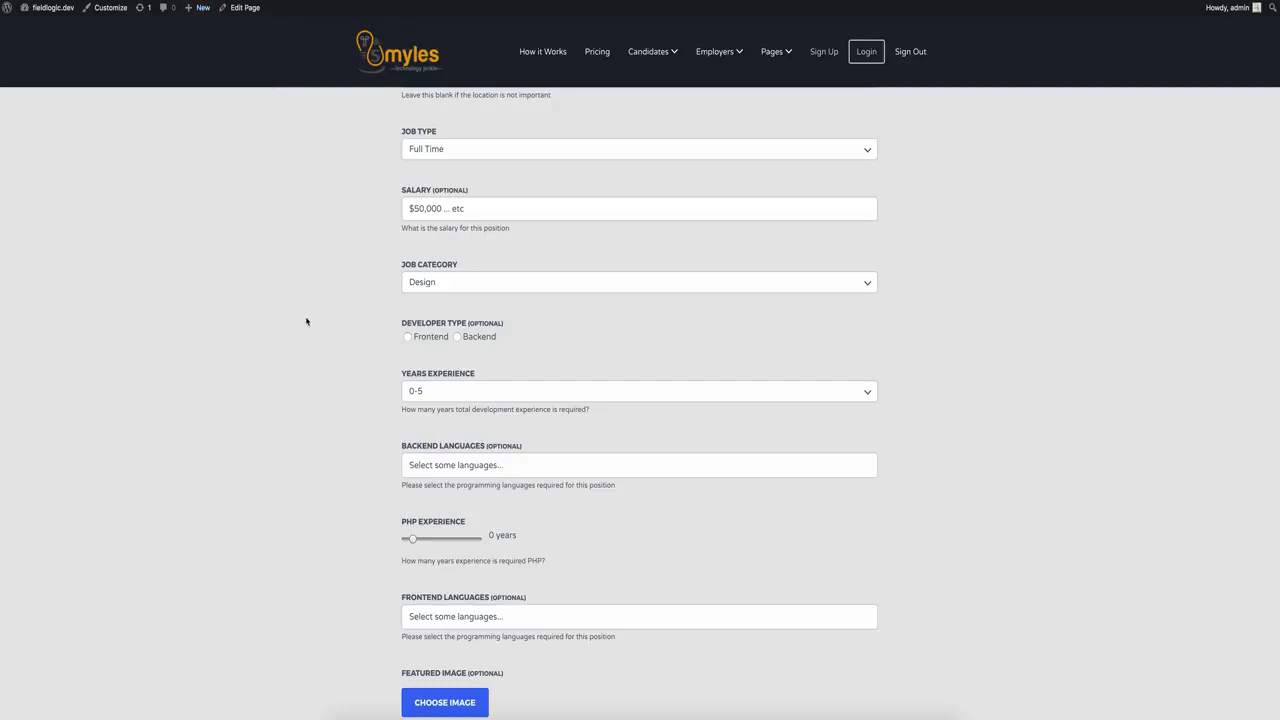
# Reload the Post a Job form and check which developer fields are shown for the Design category
pyautogui.scroll(1, 307, 321)
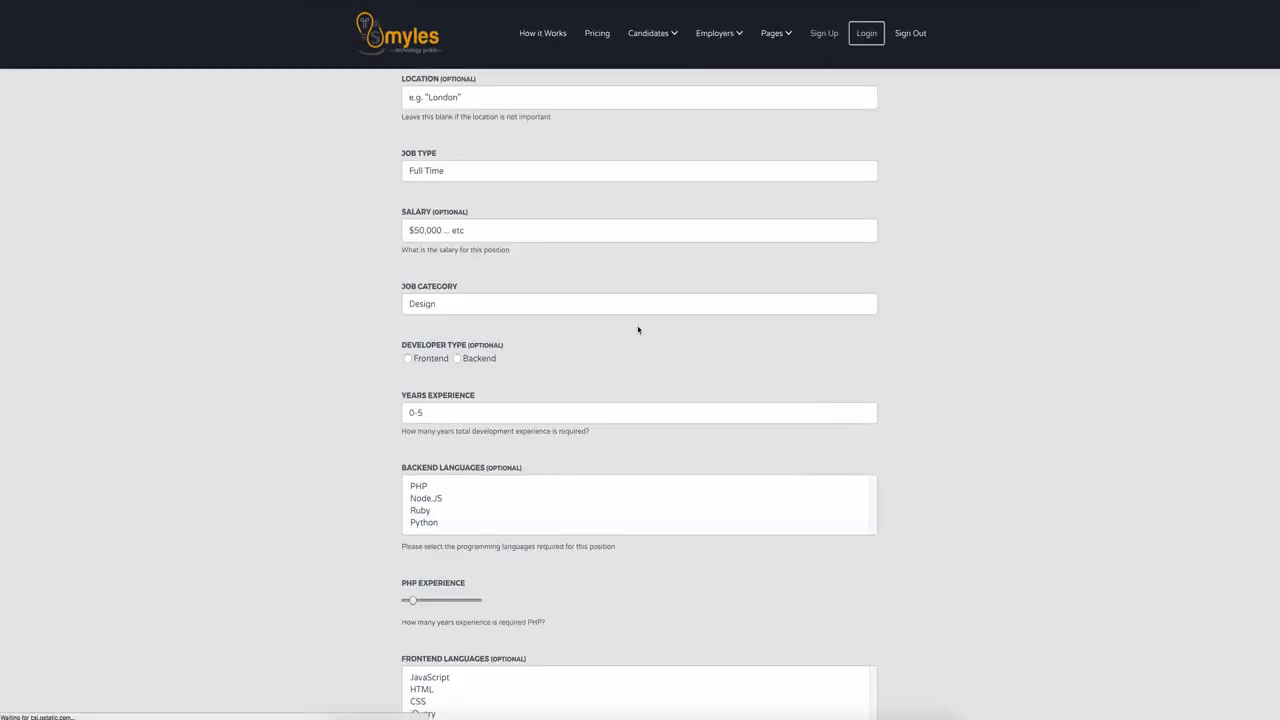
pyautogui.scroll(3, 1007, 225)
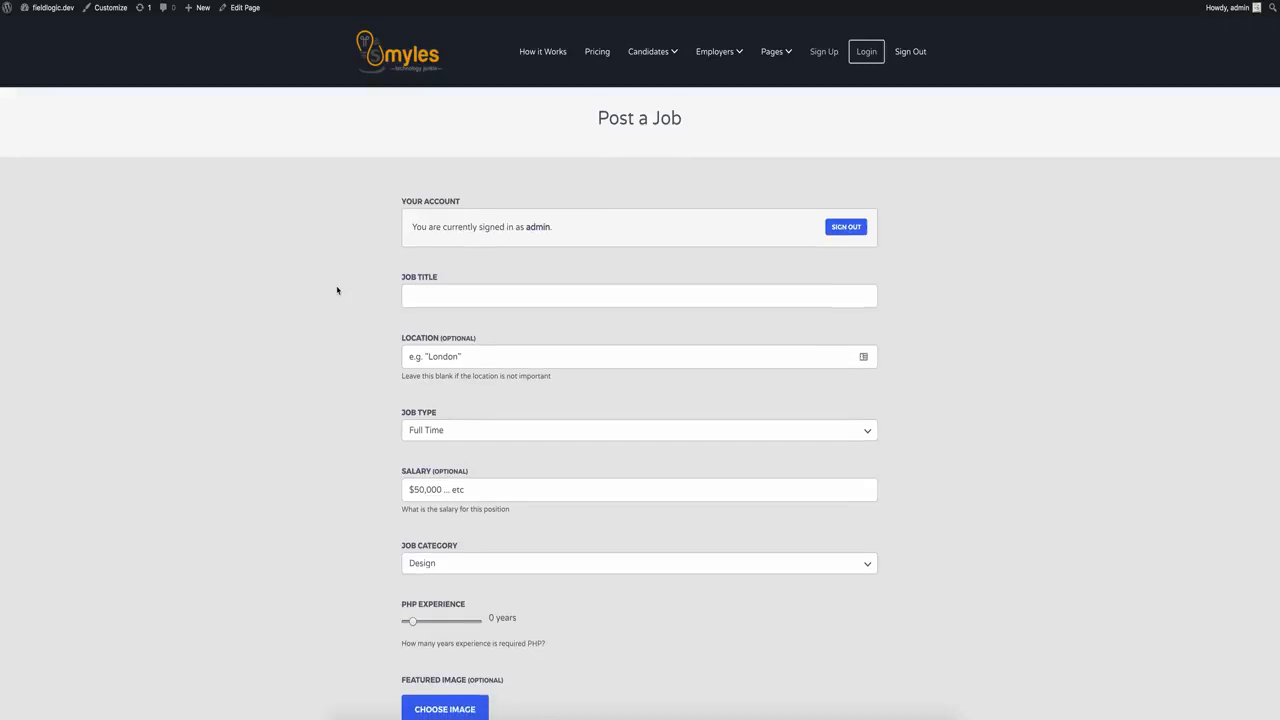
pyautogui.scroll(-1, 337, 290)
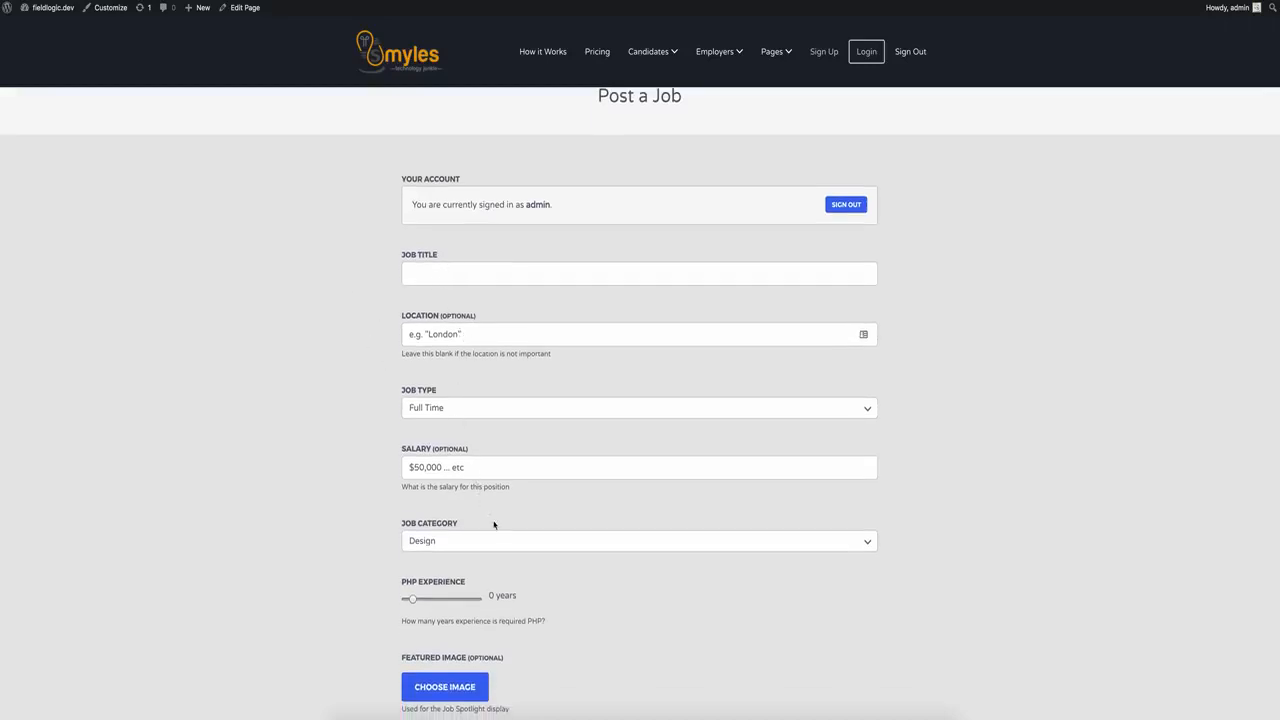
pyautogui.scroll(-3, 497, 552)
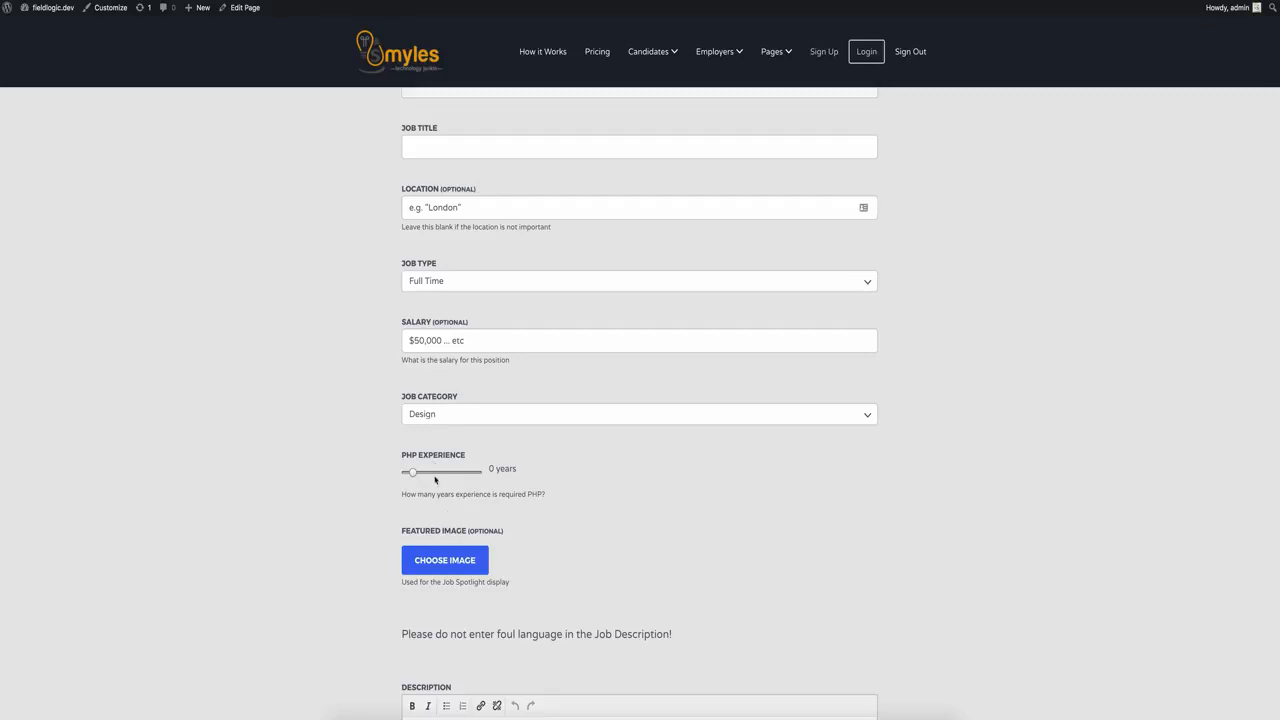
pyautogui.scroll(-1, 435, 480)
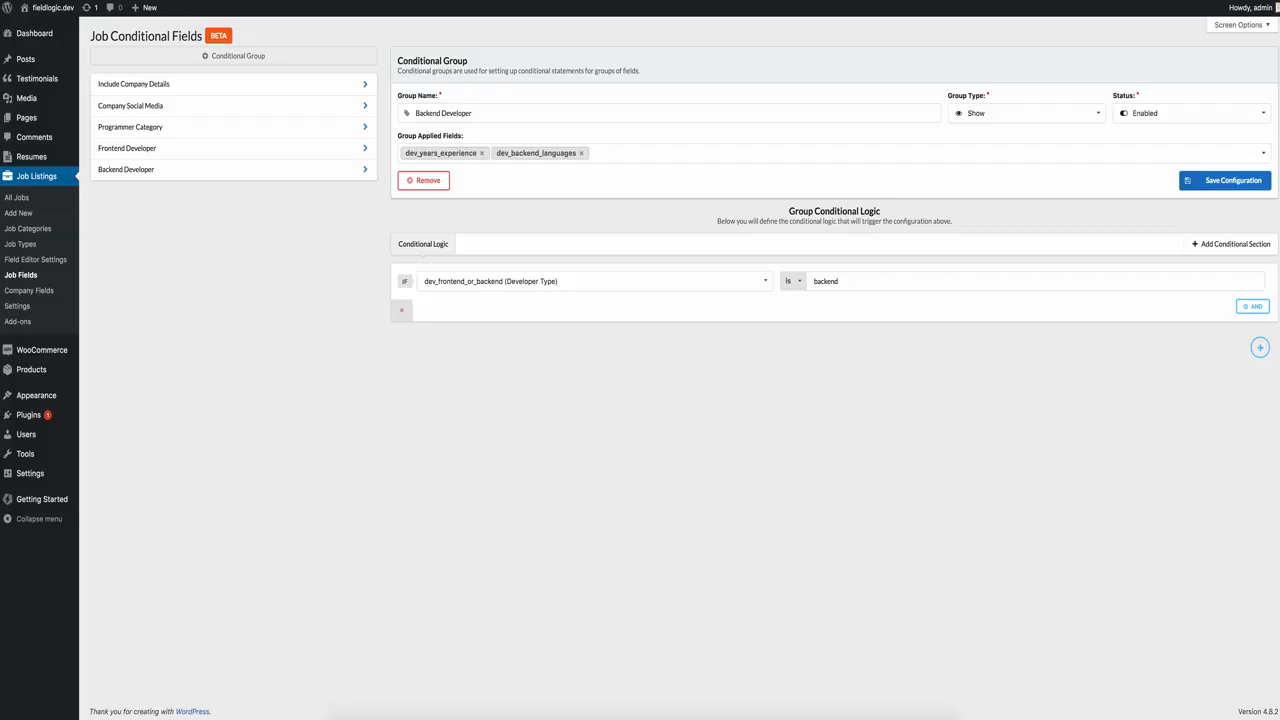
# Return to the Job Conditional Fields page and start a new conditional group named PHP Experience
pyautogui.click(285, 63)
pyautogui.click(462, 105)
pyautogui.write('PHP Experience')
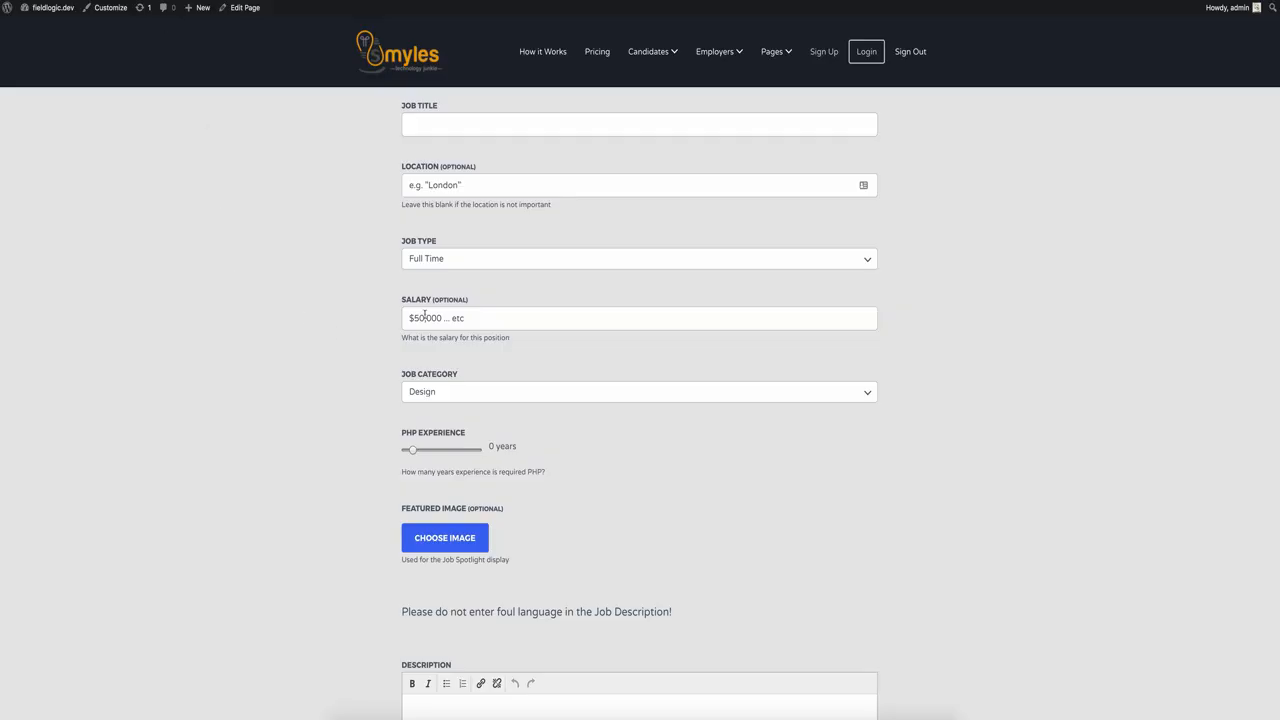
# On the Post a Job form, choose the Programmer category and Backend developer type, and try adding and removing PHP under Backend Languages
pyautogui.click(477, 390)
pyautogui.click(474, 418)
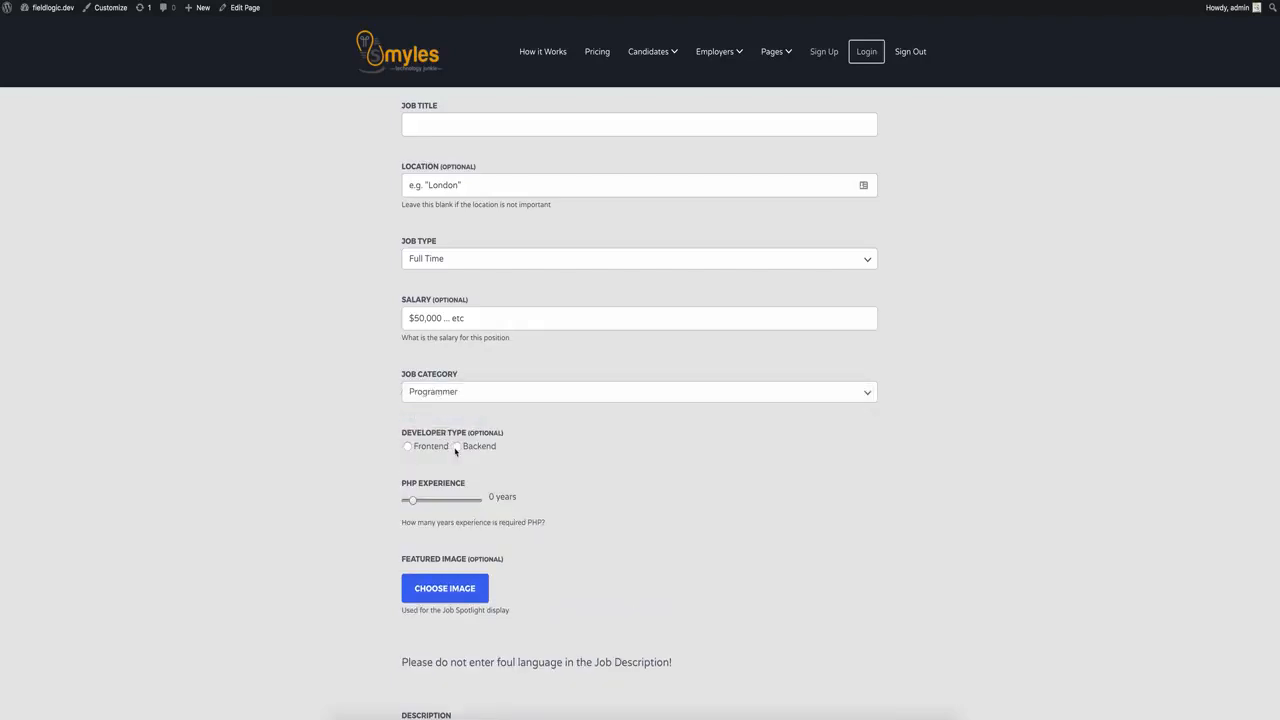
pyautogui.click(457, 446)
pyautogui.scroll(-1, 456, 450)
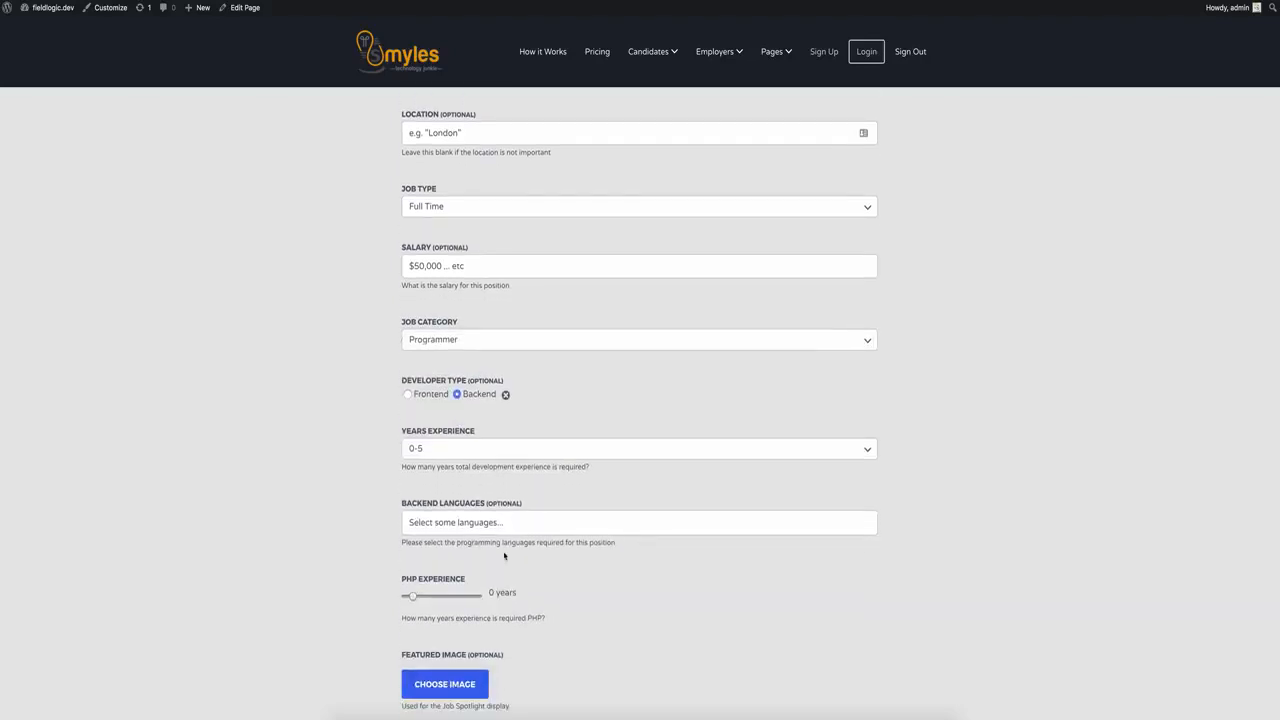
pyautogui.click(441, 523)
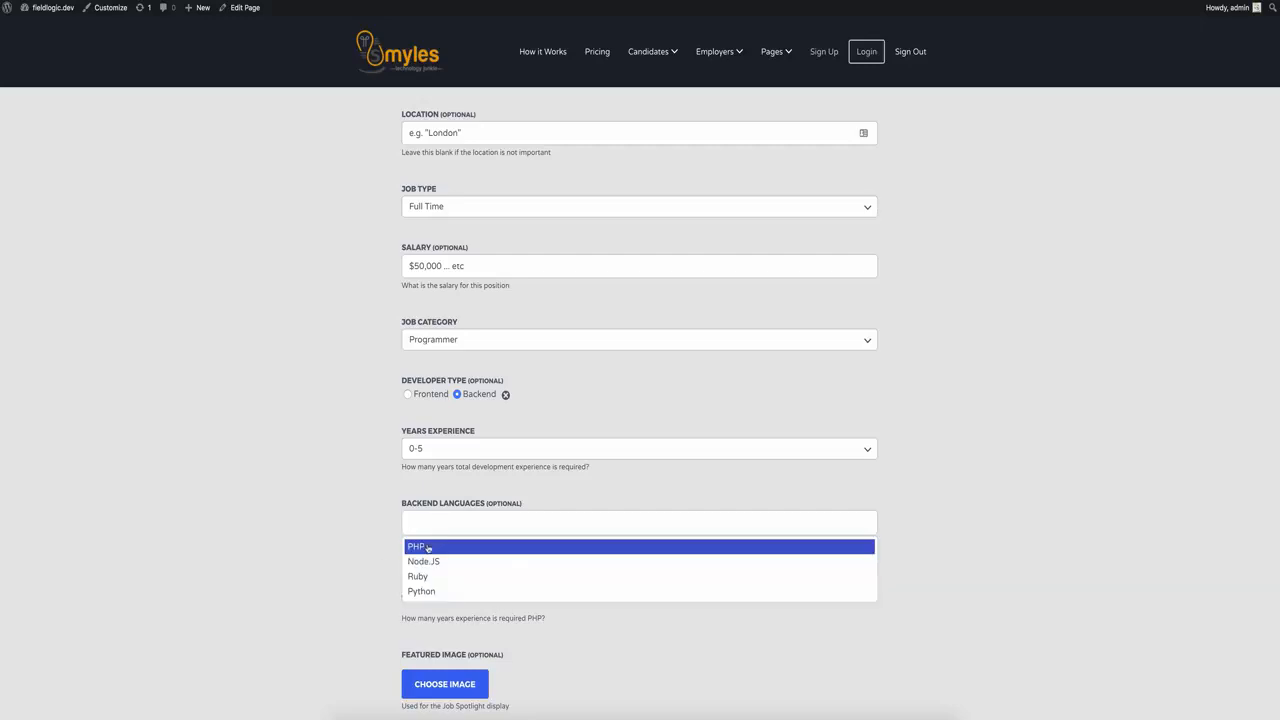
pyautogui.click(427, 548)
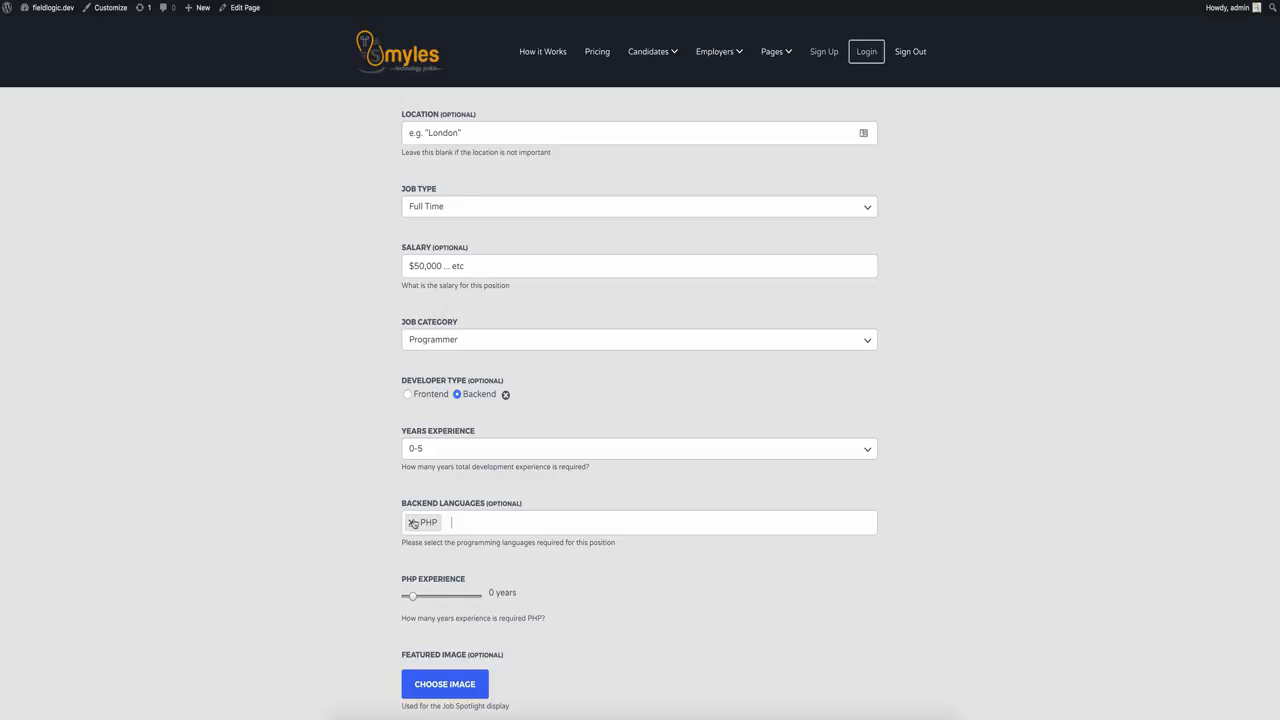
pyautogui.click(410, 522)
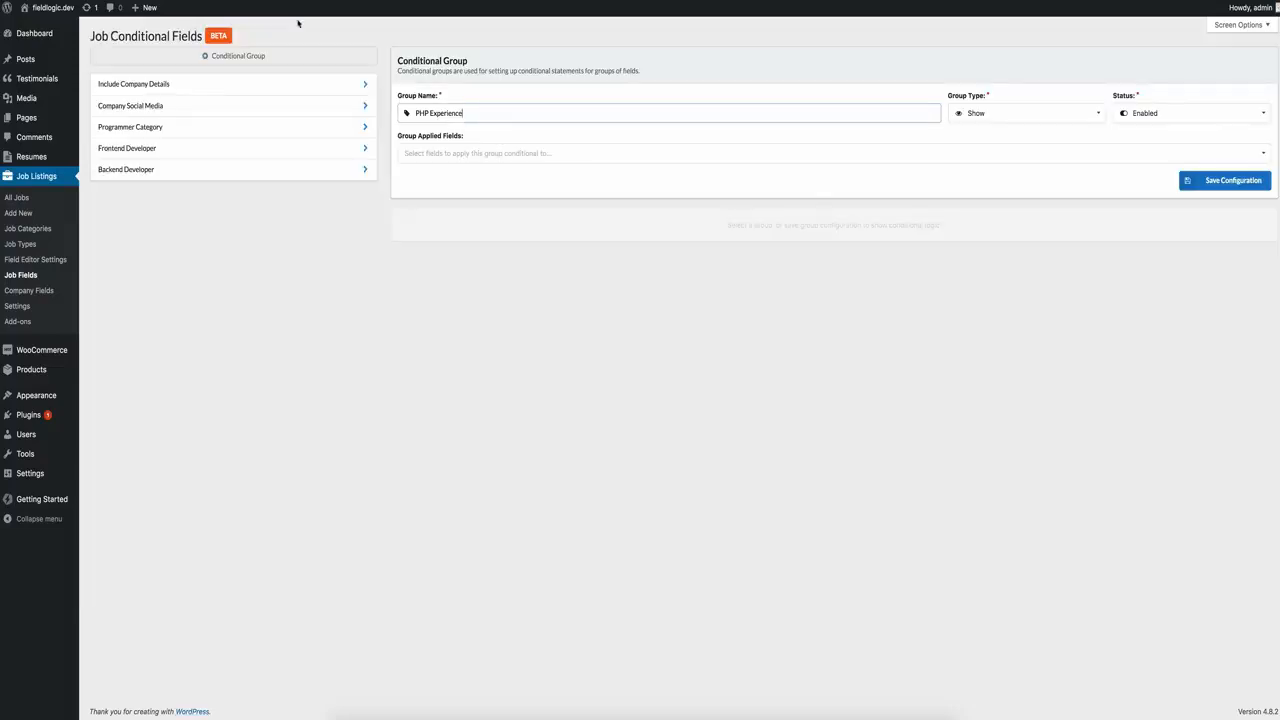
# Apply the PHP Experience conditional group to dev_backend_php_experience and save its configuration
pyautogui.click(474, 152)
pyautogui.write('dev')
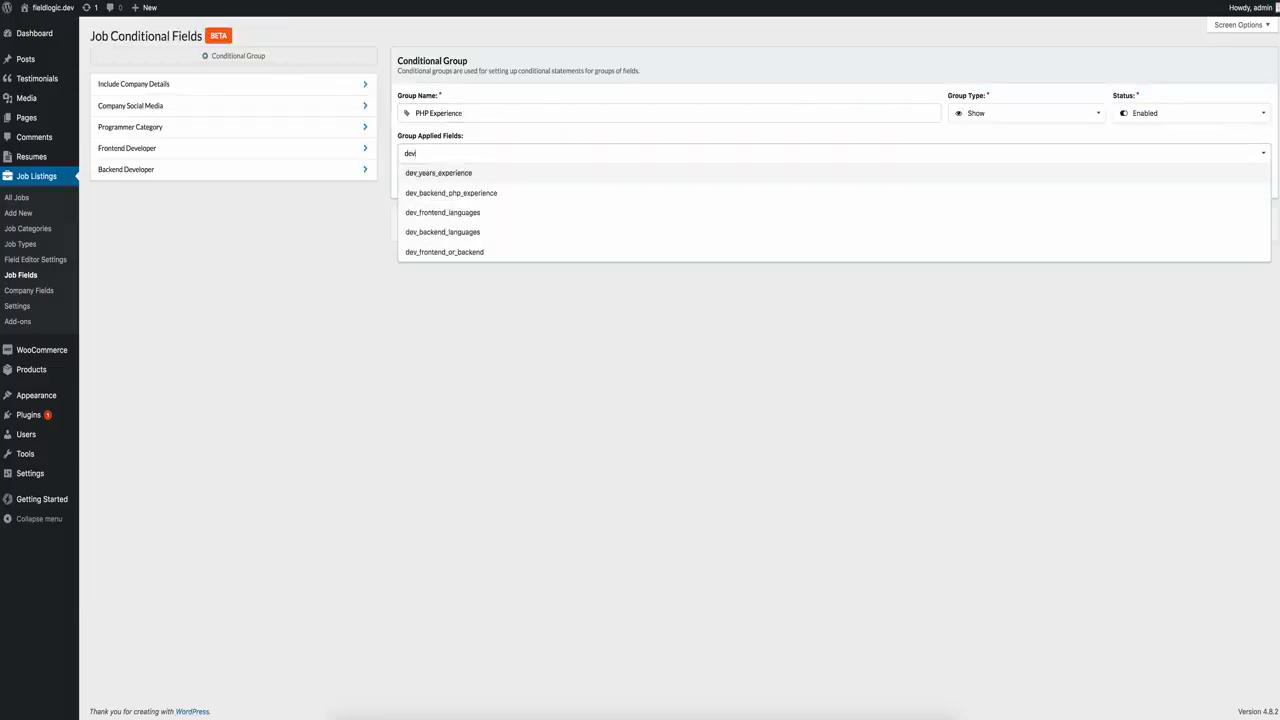
pyautogui.click(483, 192)
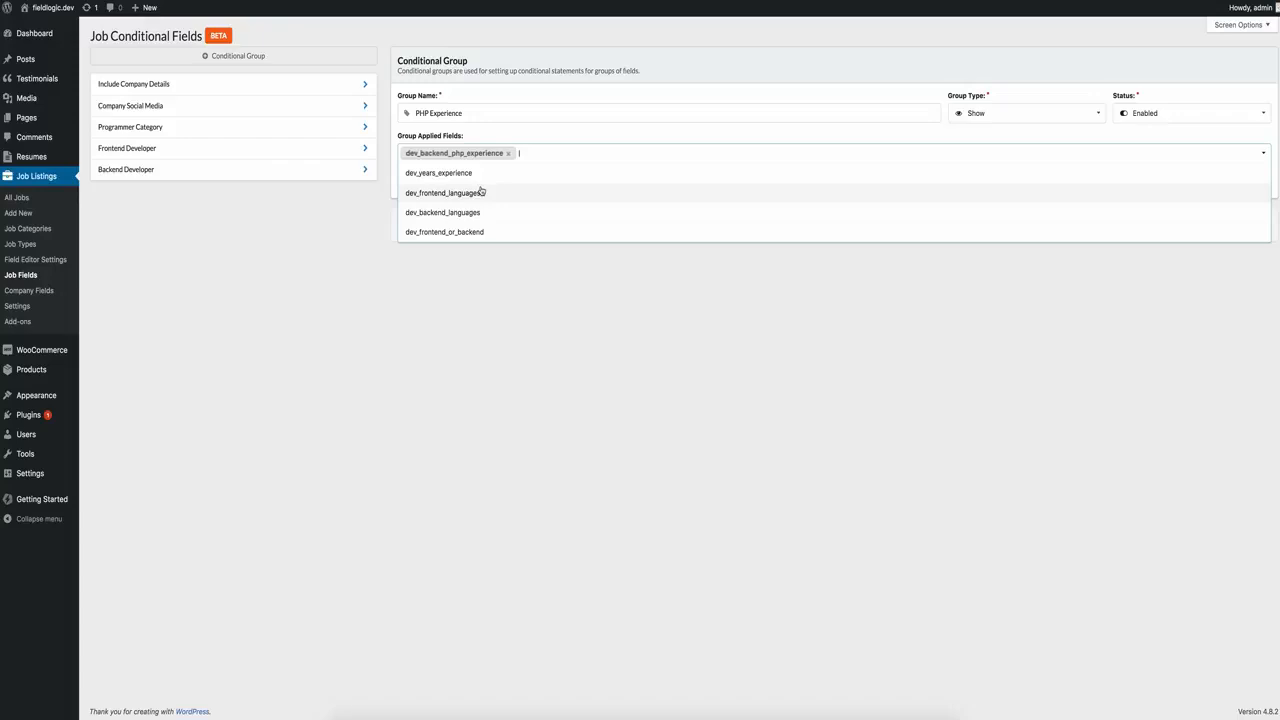
pyautogui.click(659, 373)
pyautogui.click(1208, 186)
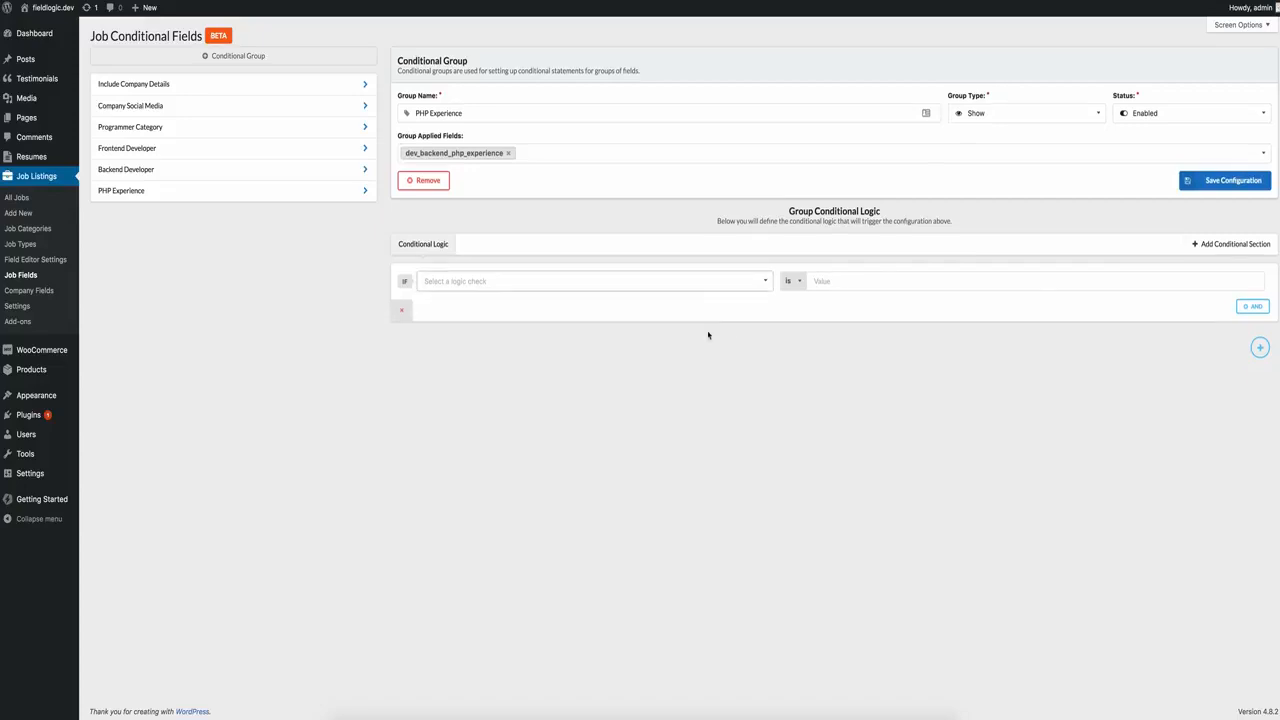
# Set the PHP Experience group's condition to check whether dev_backend_languages (Backend Languages) is php
pyautogui.click(761, 283)
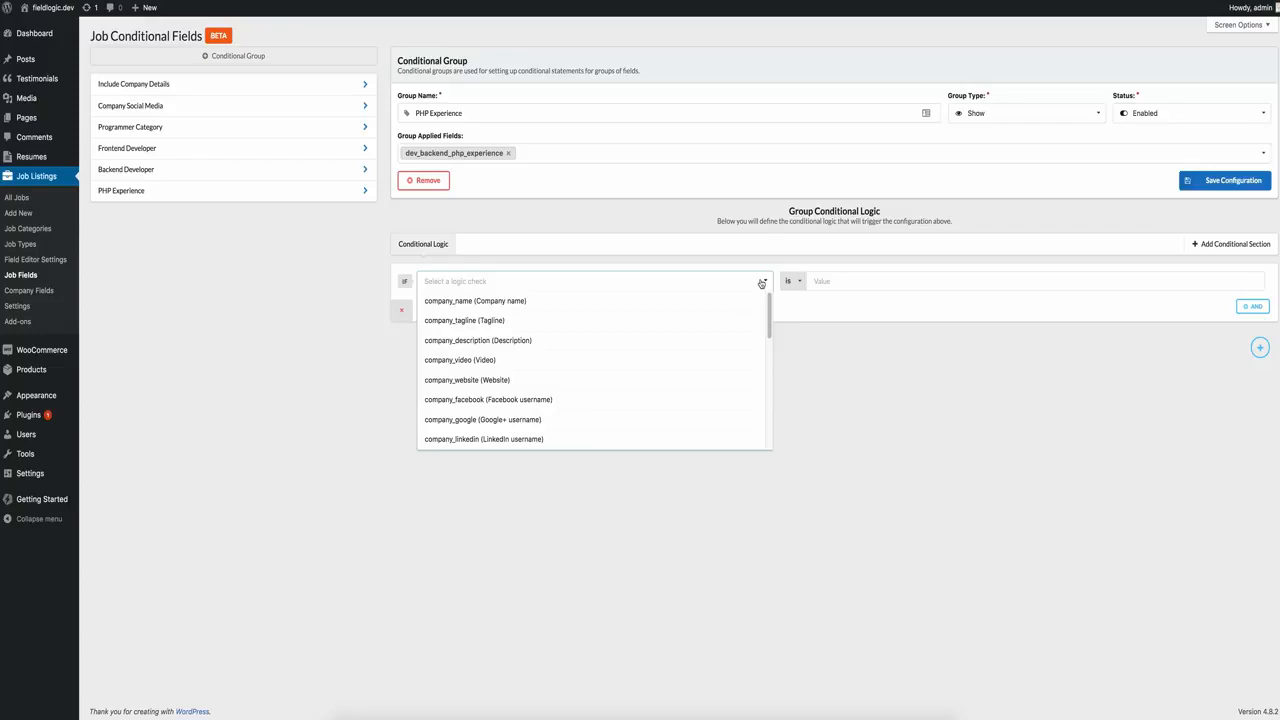
pyautogui.write('dev')
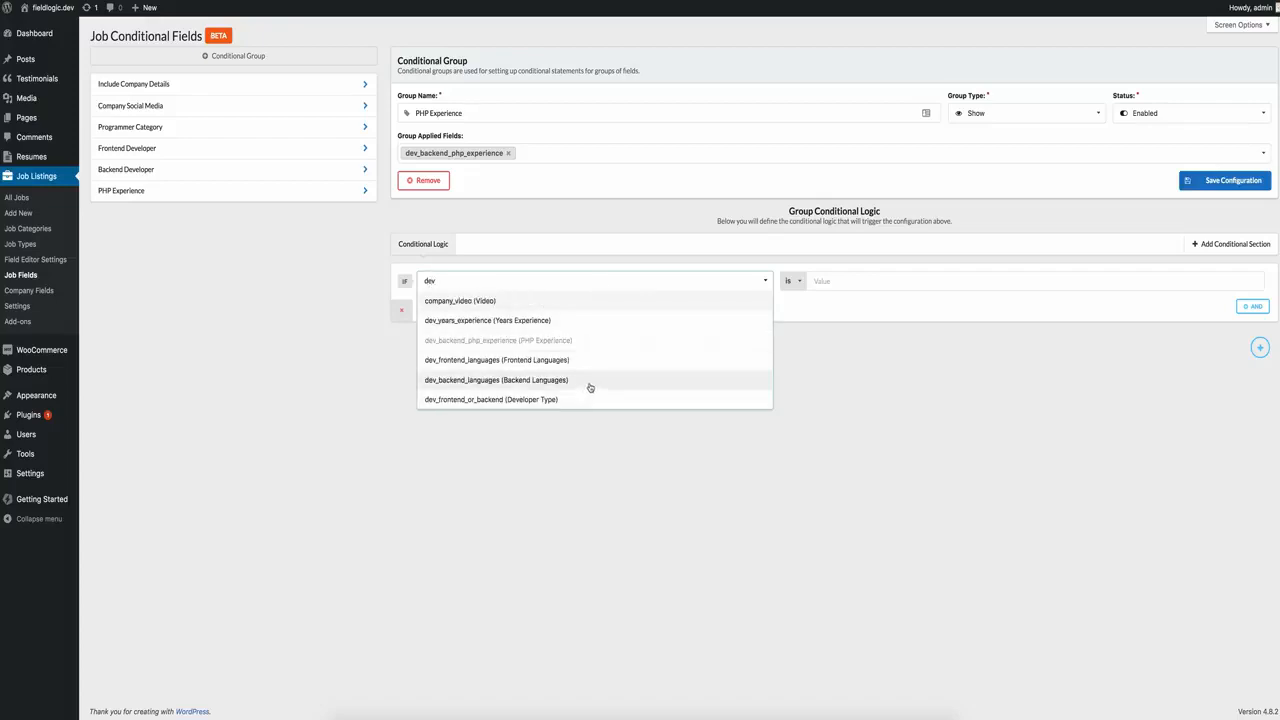
pyautogui.click(590, 386)
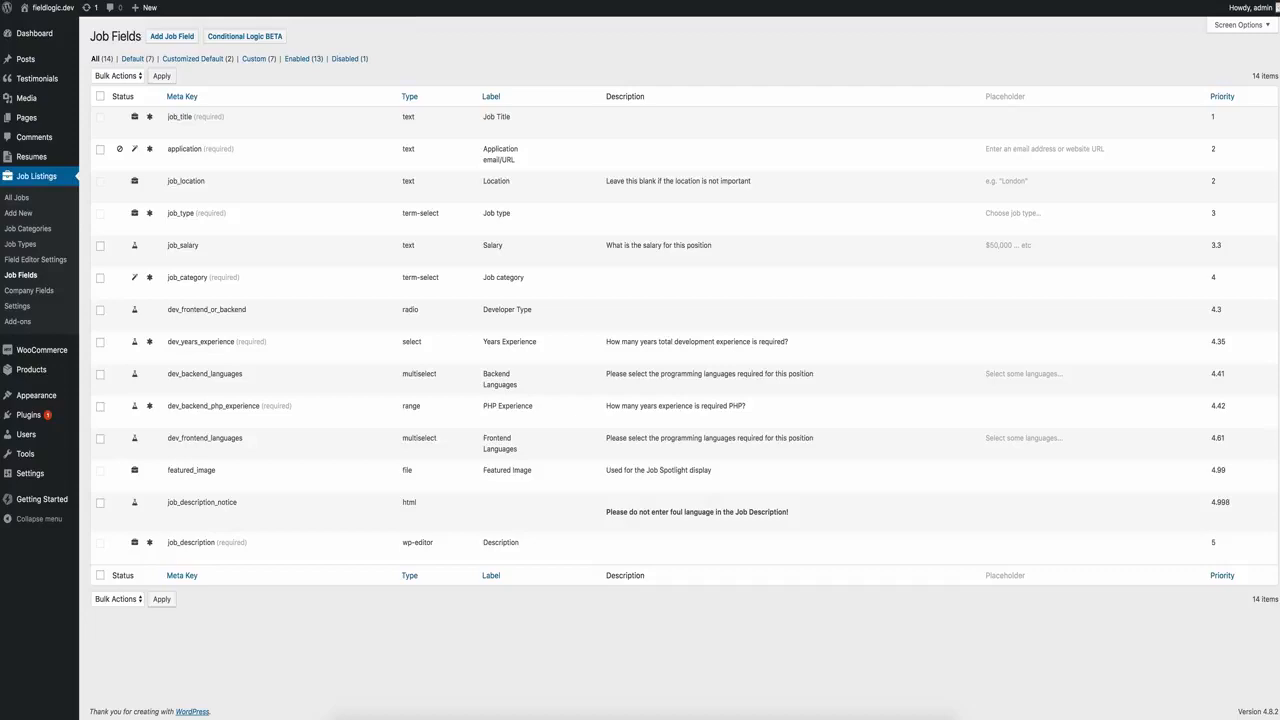
pyautogui.moveTo(205, 372)
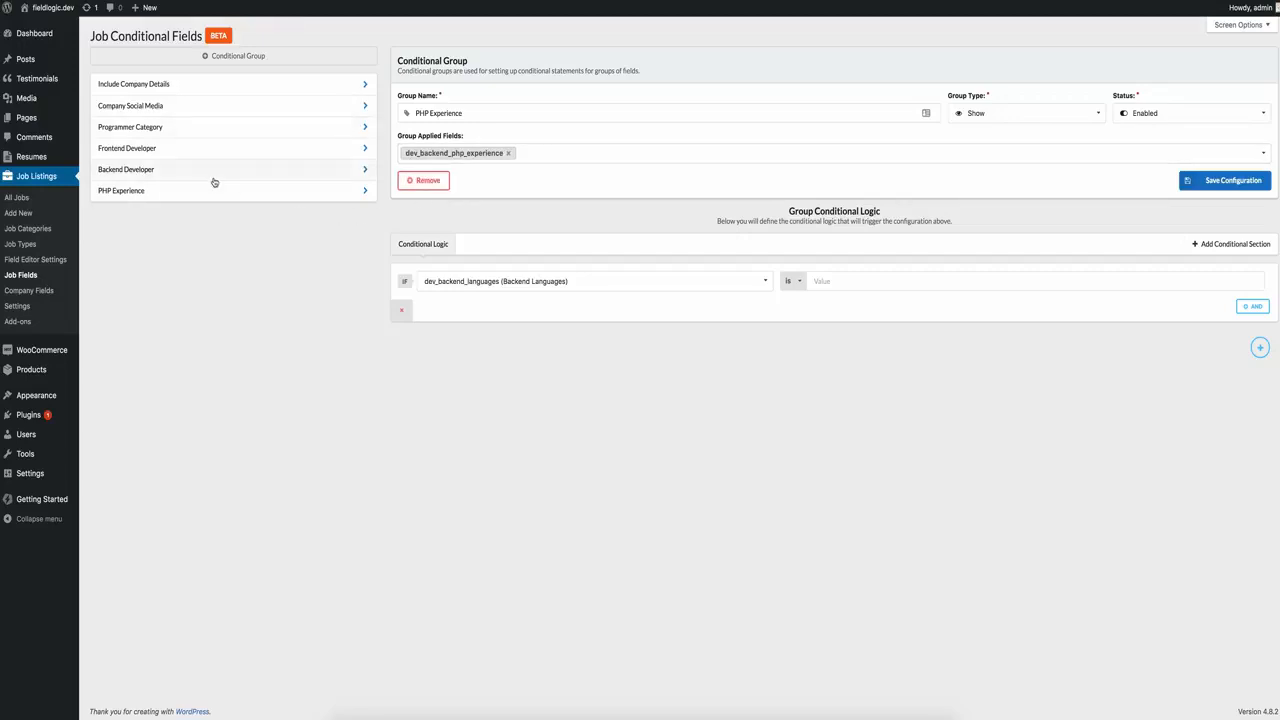
pyautogui.click(865, 283)
pyautogui.write('php')
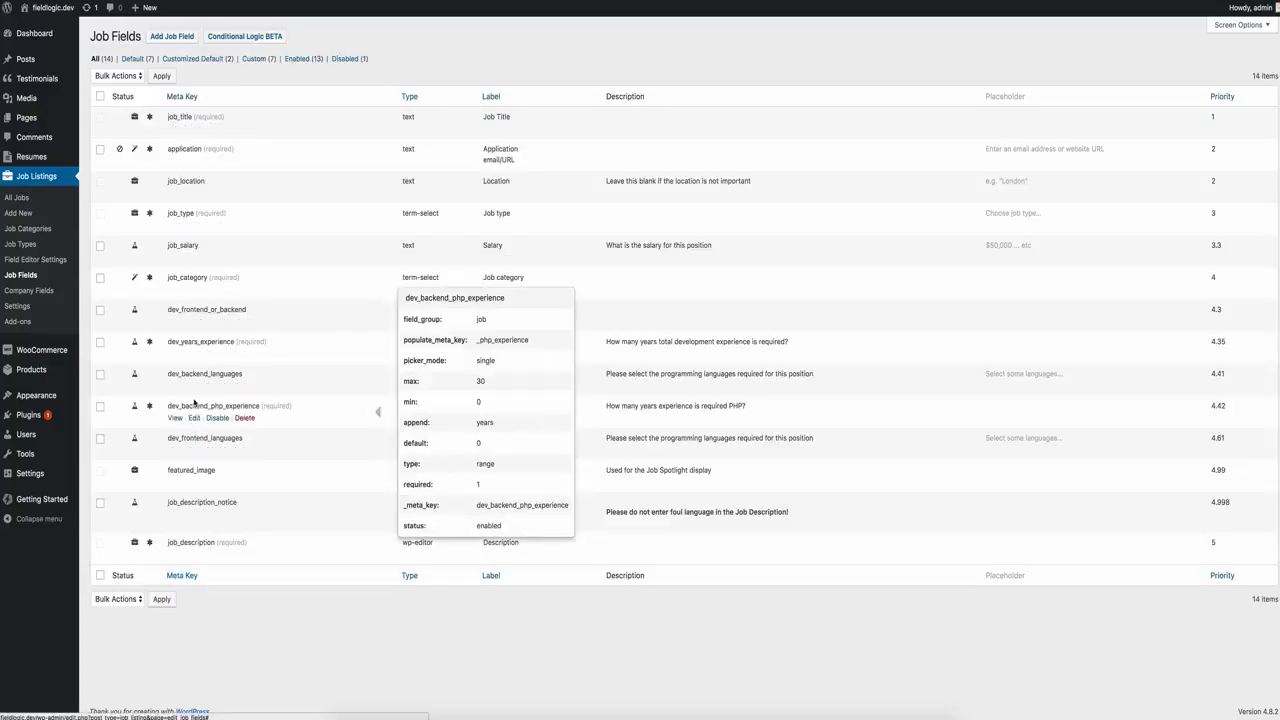
# Open the dev_backend_languages job field's configuration and check the values defined for its options
pyautogui.click(194, 387)
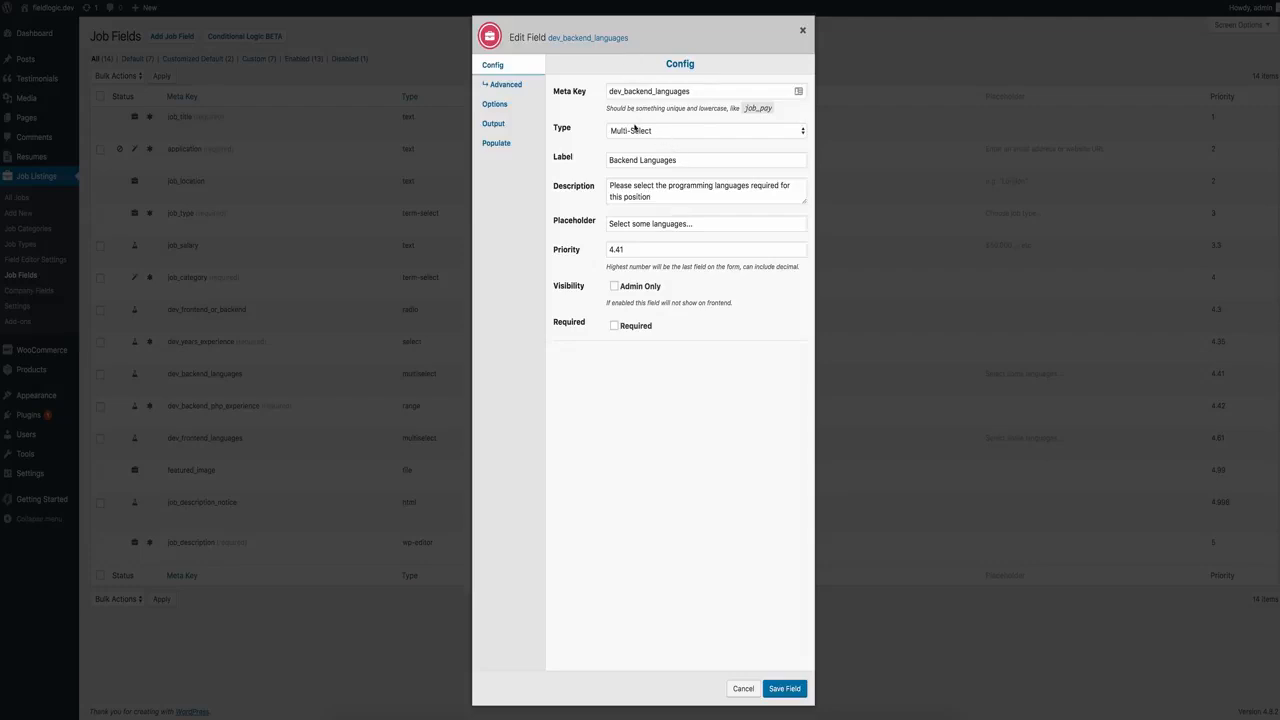
pyautogui.click(521, 88)
pyautogui.click(519, 104)
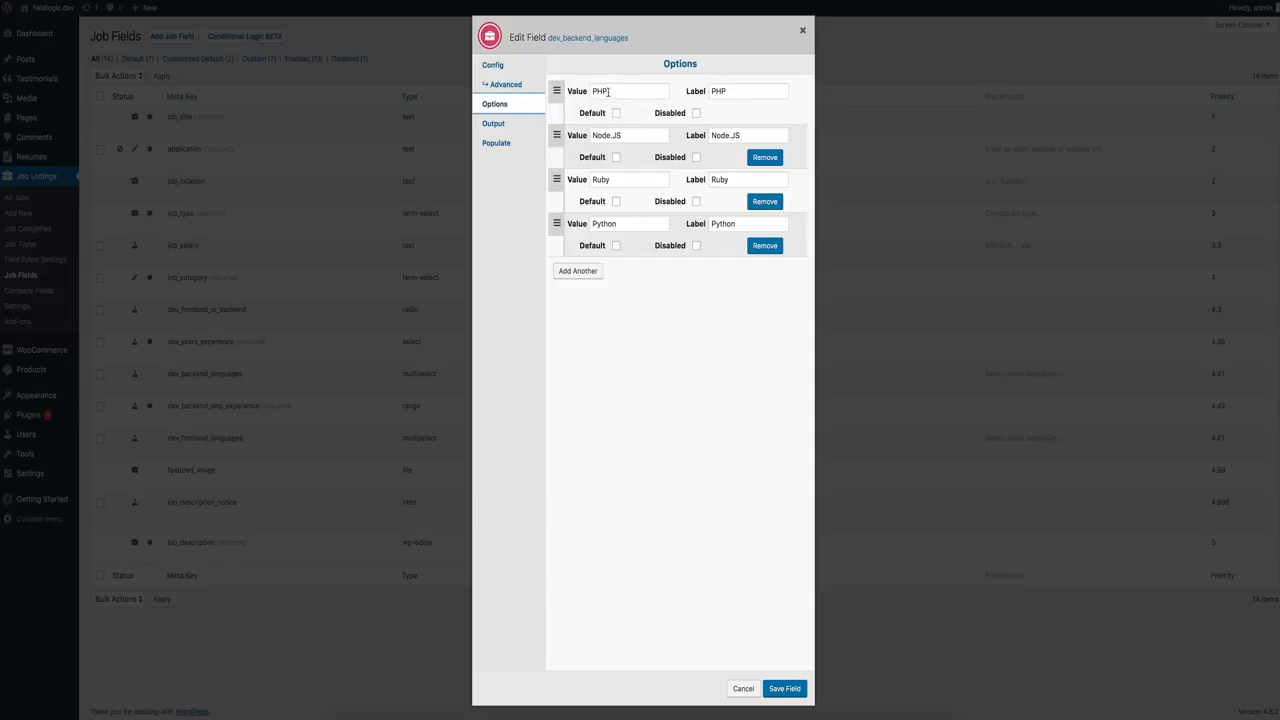
# Check the PHP option value of dev_backend_languages and save the PHP Experience group with its condition matching php
pyautogui.moveTo(607, 91); pyautogui.dragTo(592, 91)
pyautogui.click(804, 33)
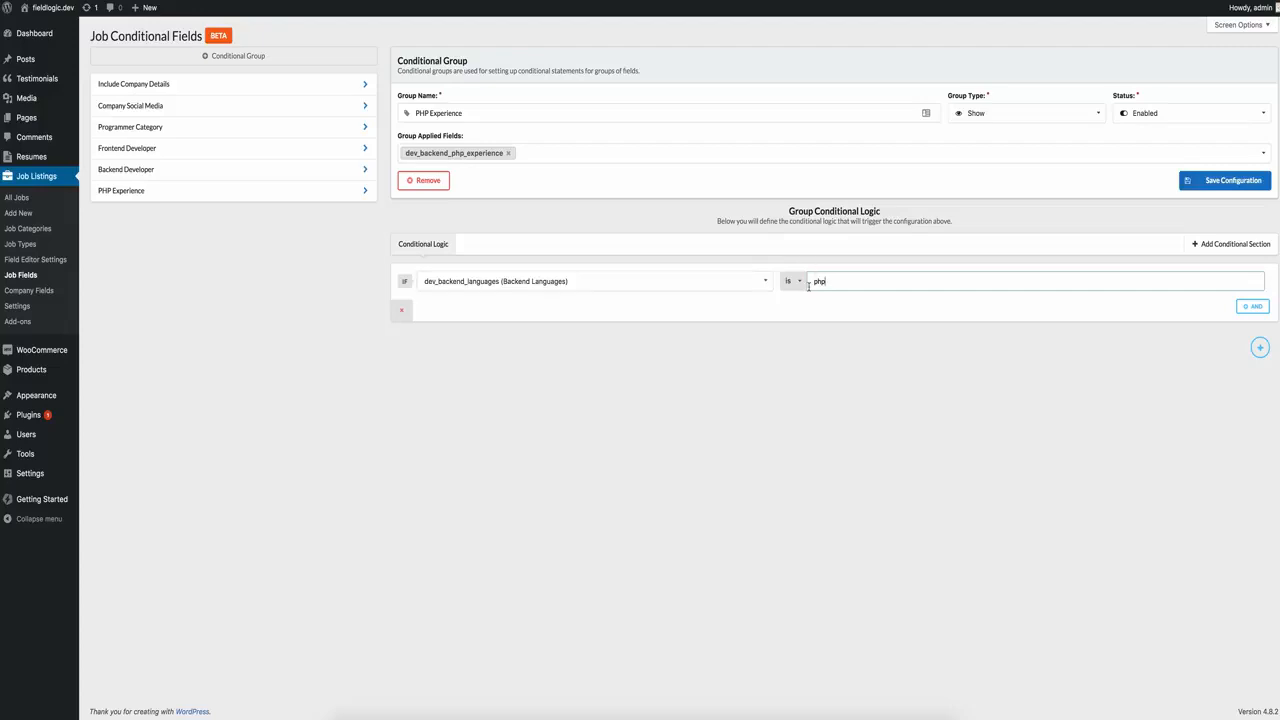
pyautogui.click(1207, 181)
pyautogui.click(1207, 182)
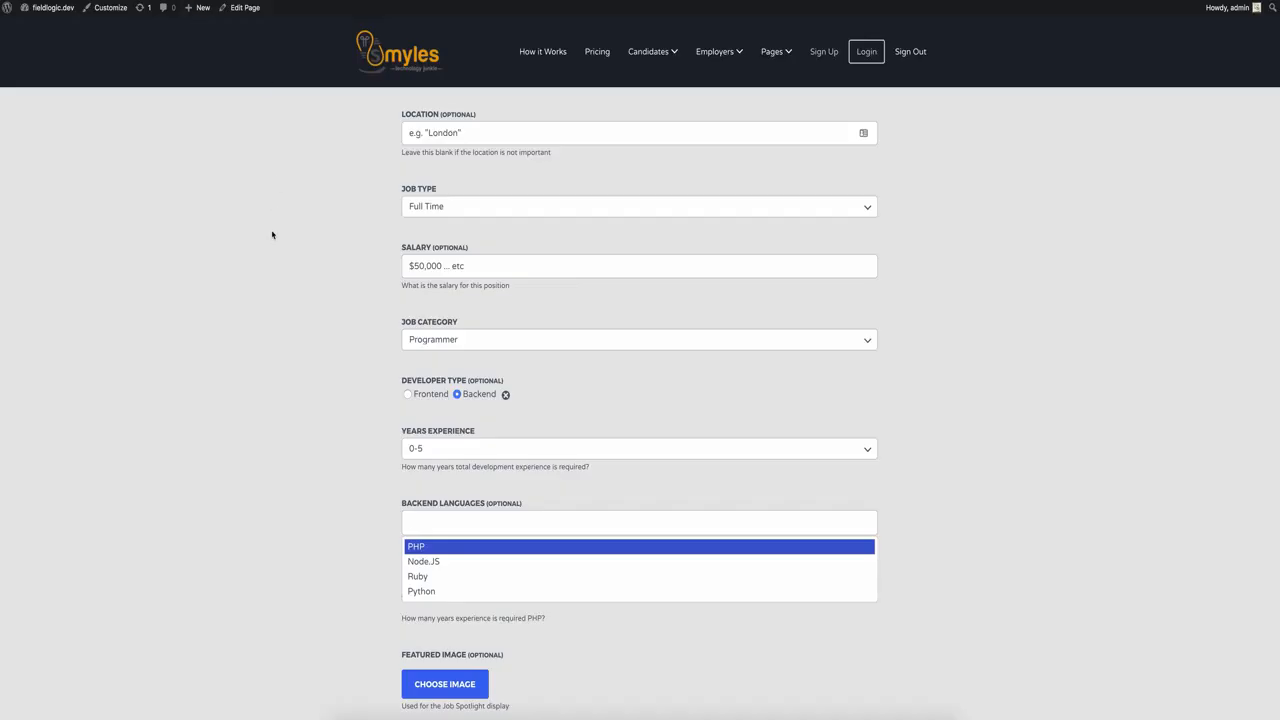
# Reload the job submission form and set the job category to Programmer and the developer type to Backend
pyautogui.click(272, 235)
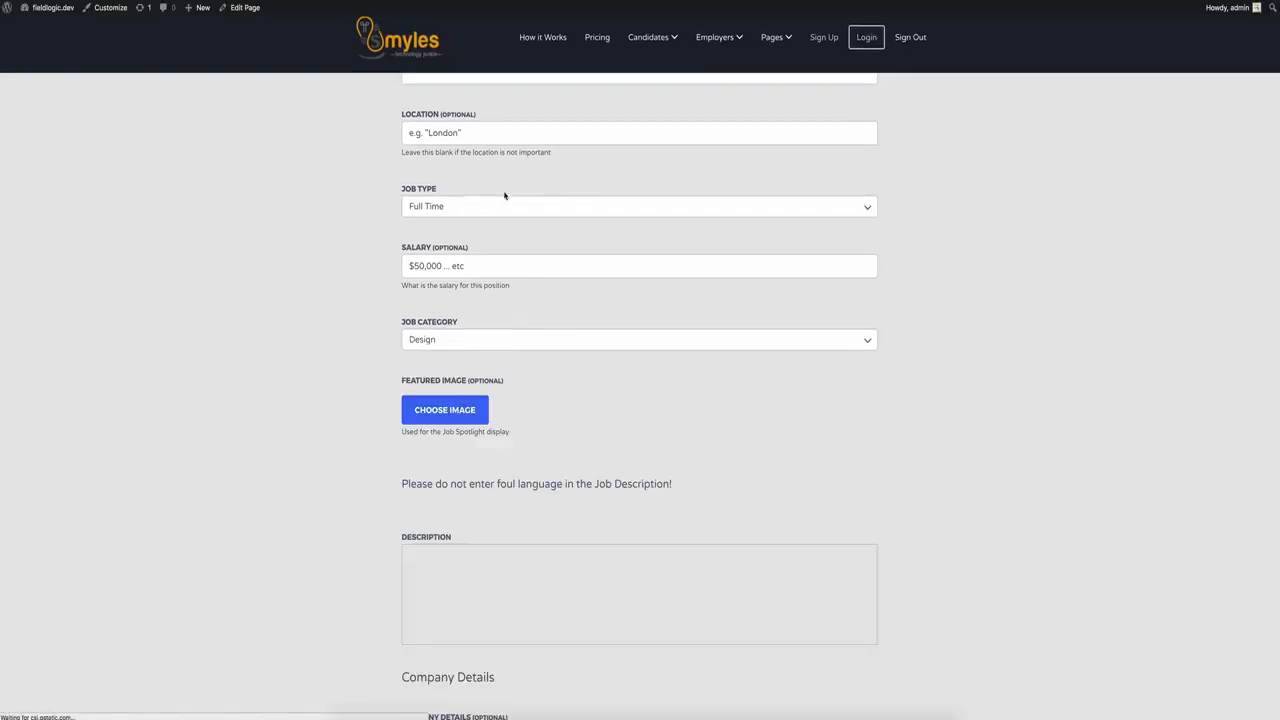
pyautogui.scroll(-5, 660, 357)
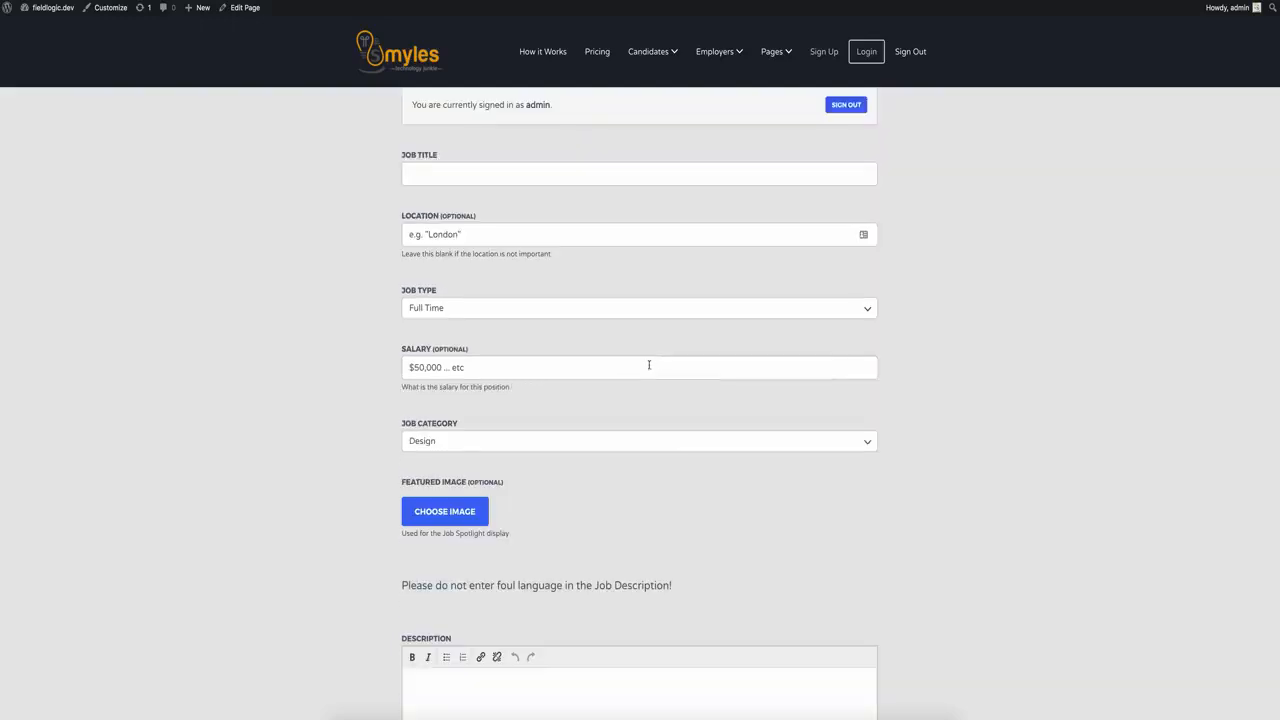
pyautogui.click(470, 260)
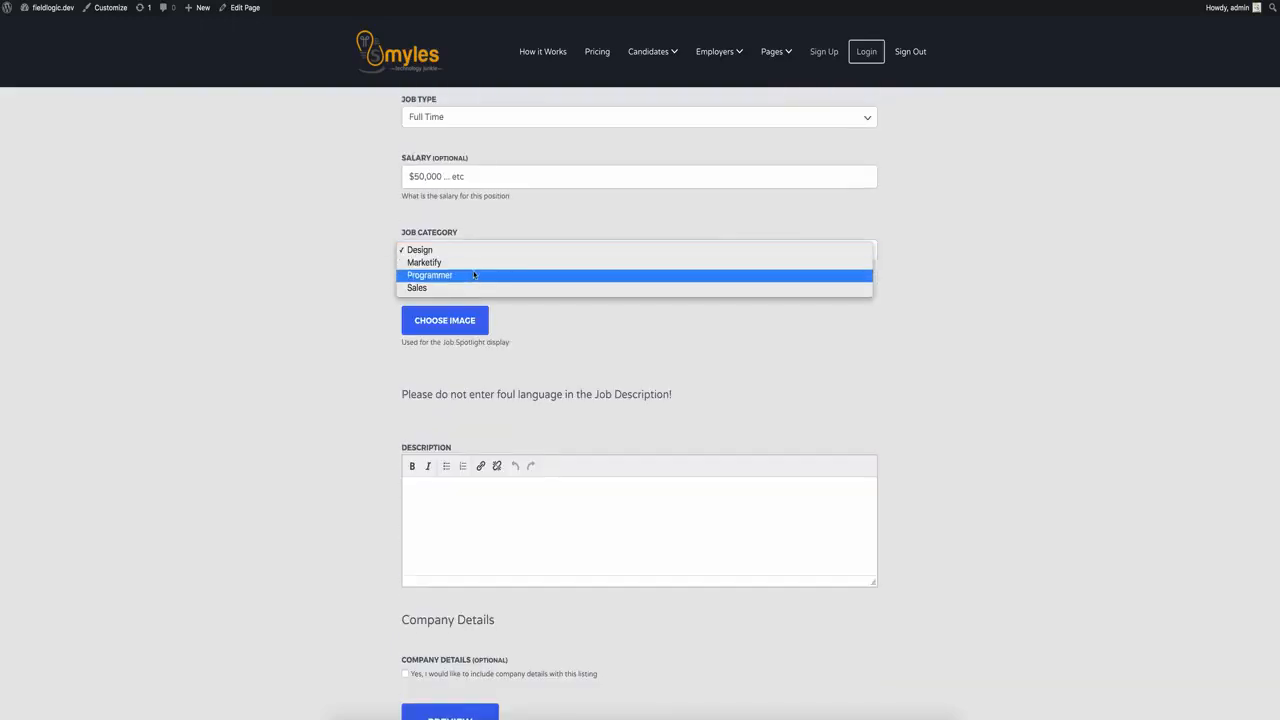
pyautogui.click(477, 275)
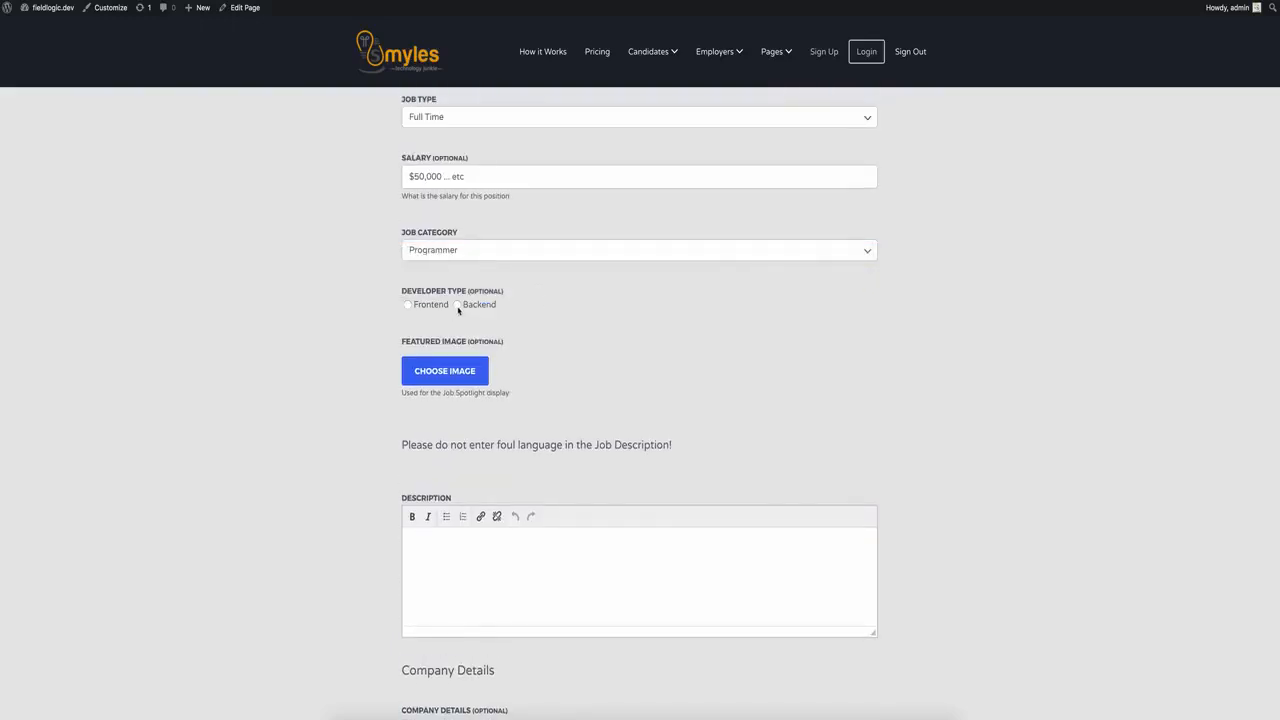
pyautogui.click(456, 305)
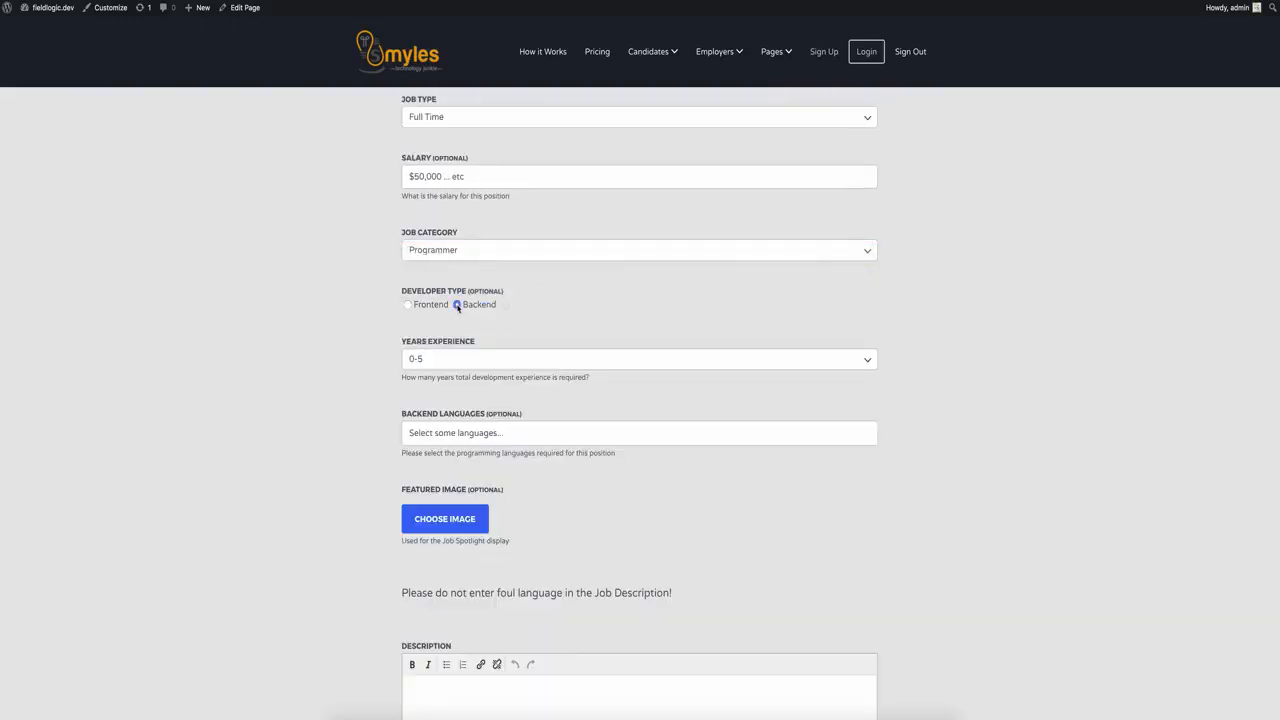
# Select PHP as the backend language and replace it with Node.JS to test the PHP experience field
pyautogui.click(524, 438)
pyautogui.click(477, 456)
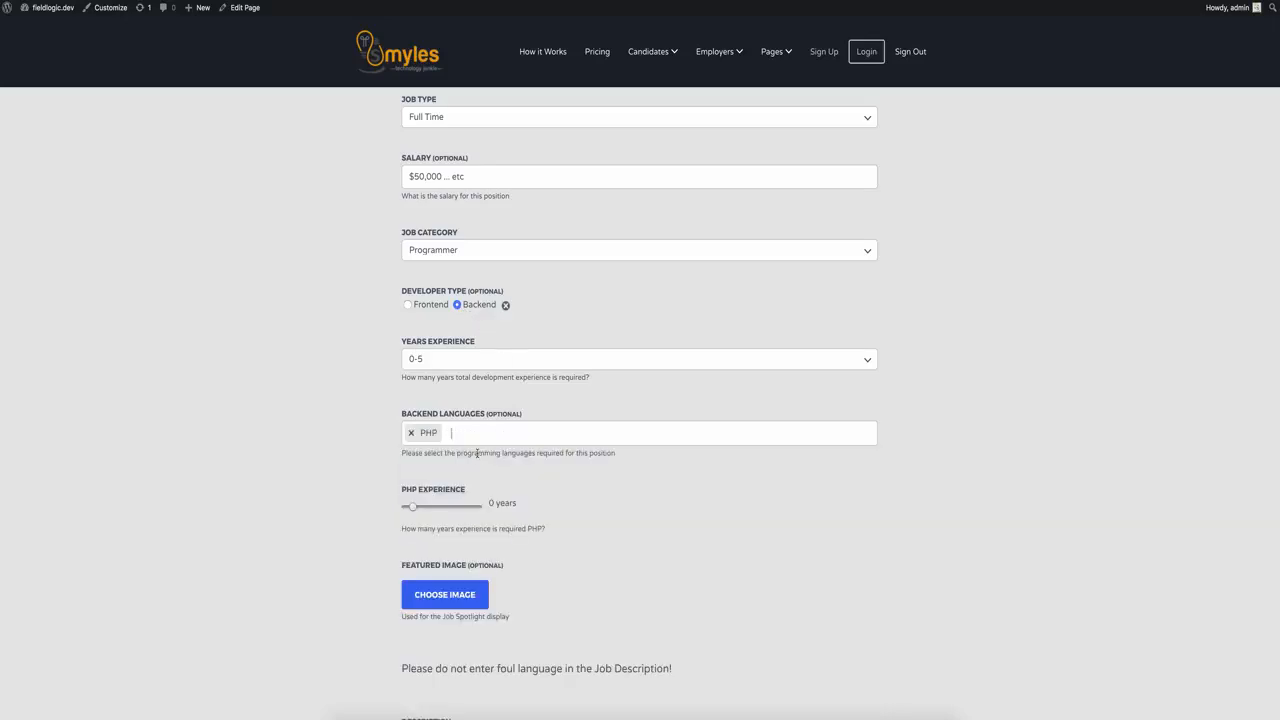
pyautogui.click(409, 434)
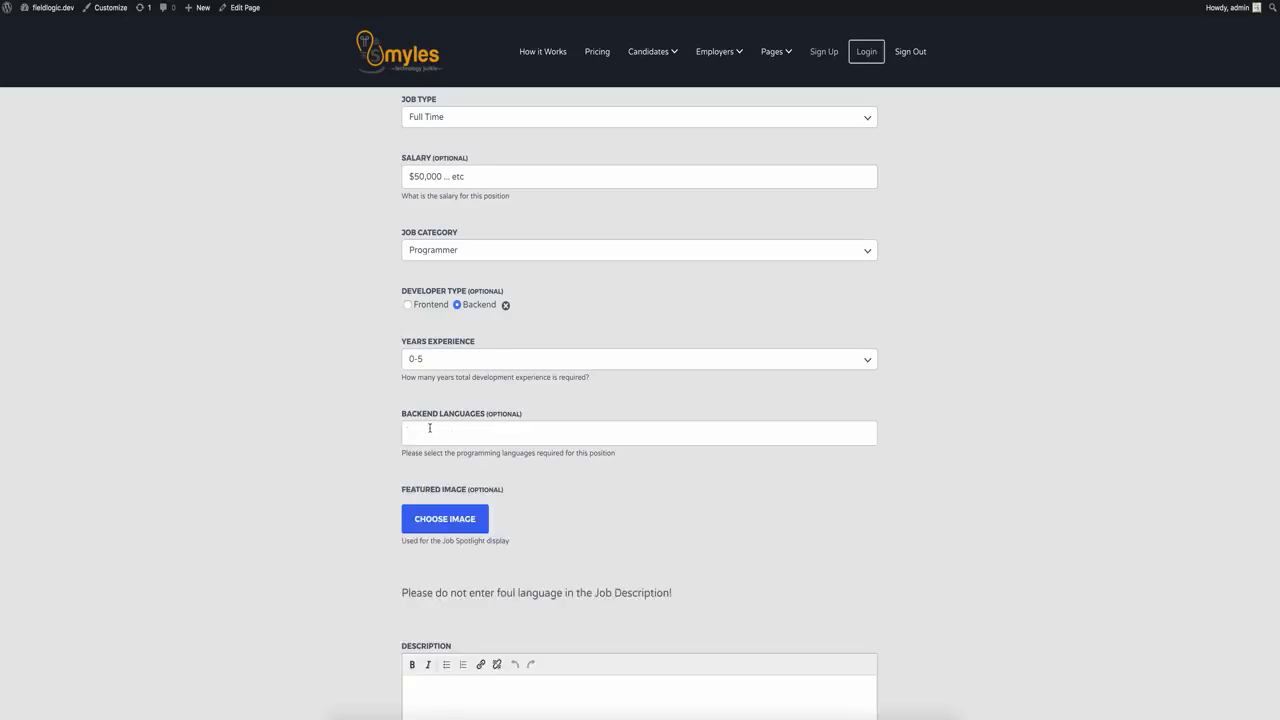
pyautogui.click(429, 430)
pyautogui.click(453, 472)
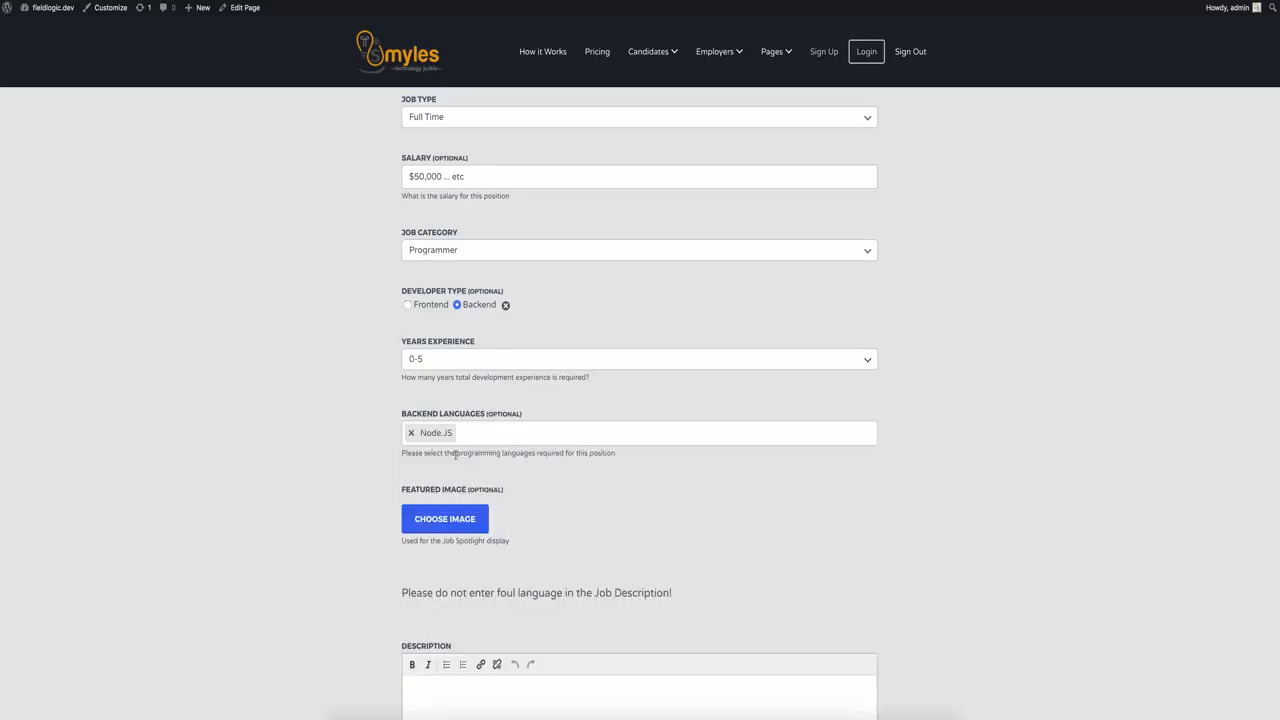
# Add PHP as a second backend language and remove Node.JS
pyautogui.click(476, 438)
pyautogui.click(421, 457)
pyautogui.click(410, 438)
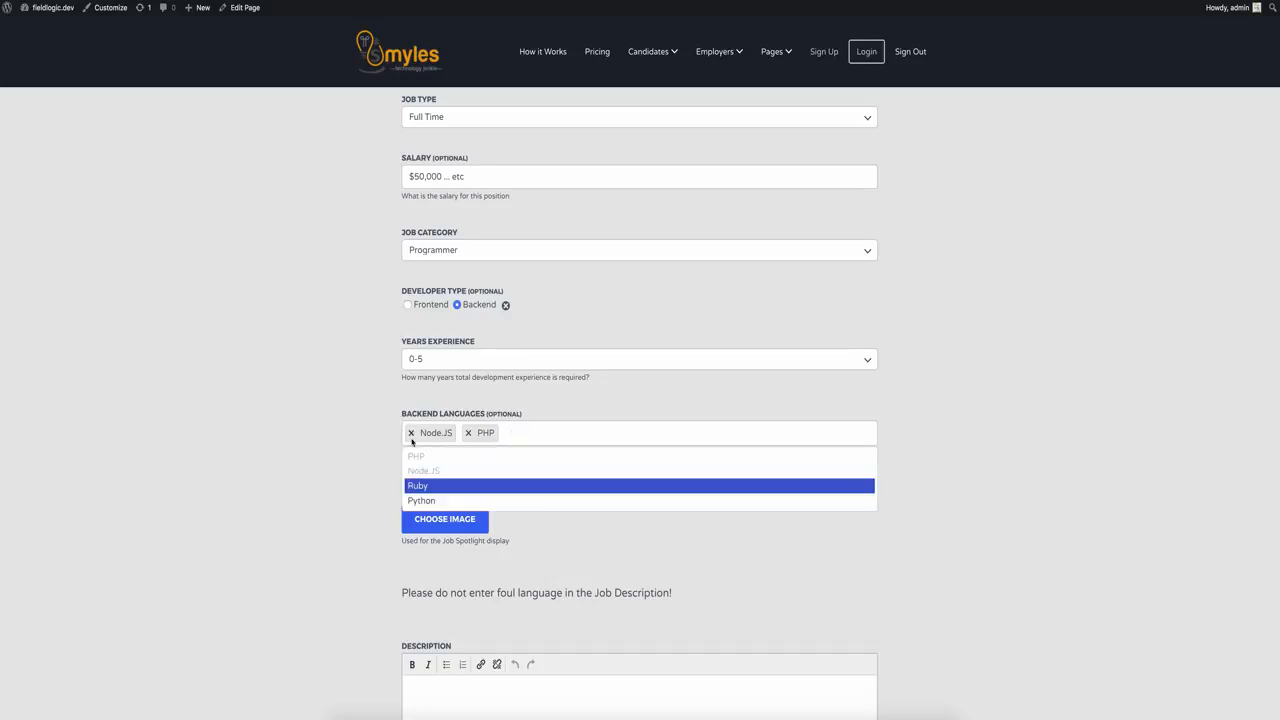
pyautogui.click(410, 433)
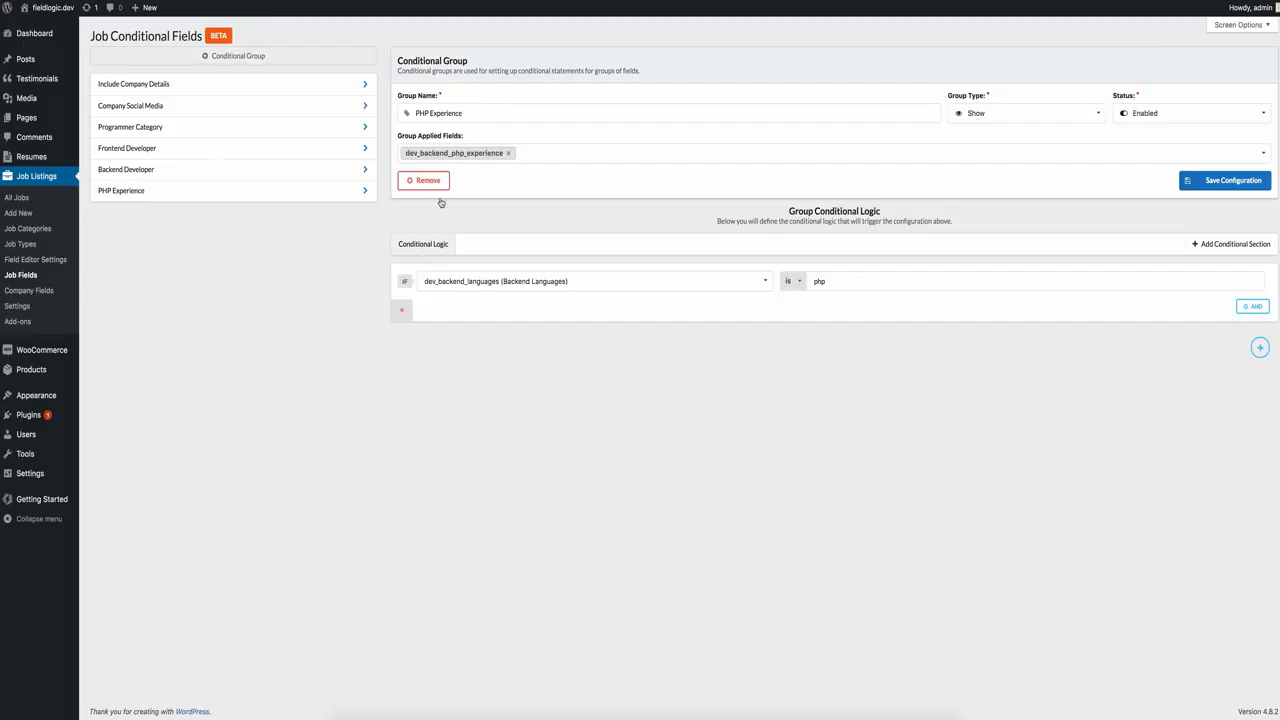
# Change the PHP Experience condition's operator to "contains" and save the group configuration
pyautogui.click(796, 283)
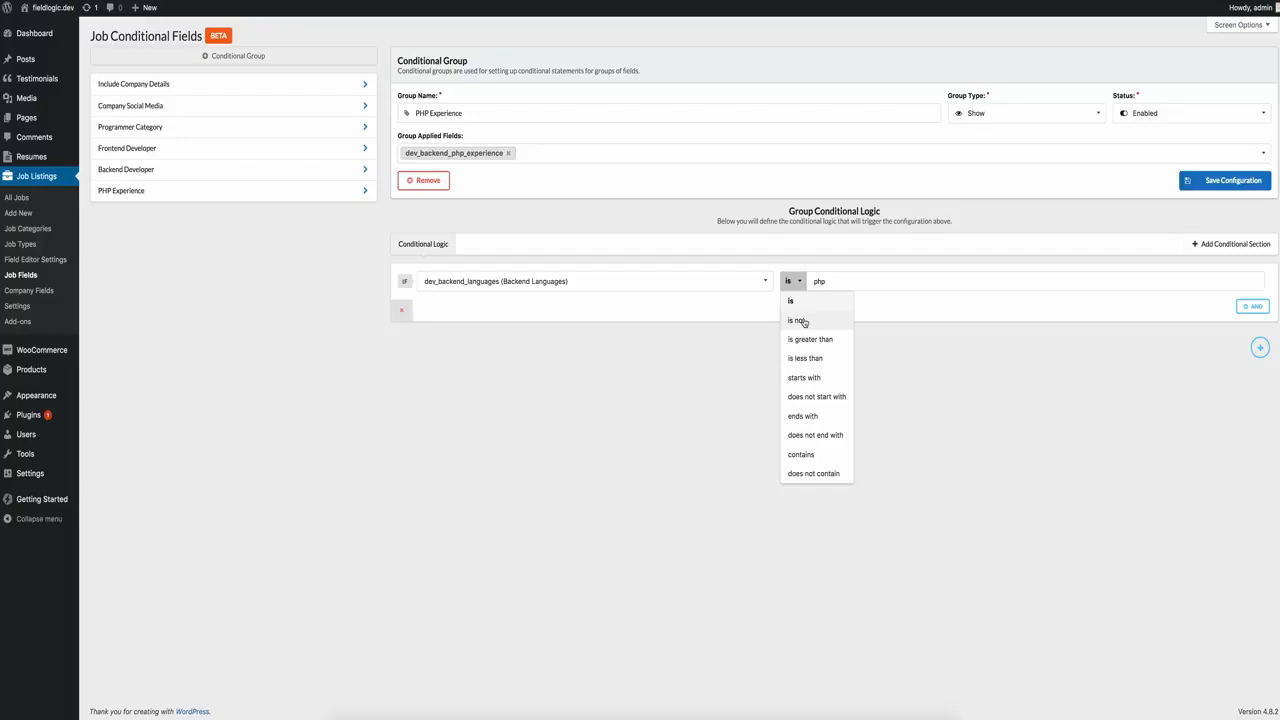
pyautogui.click(735, 313)
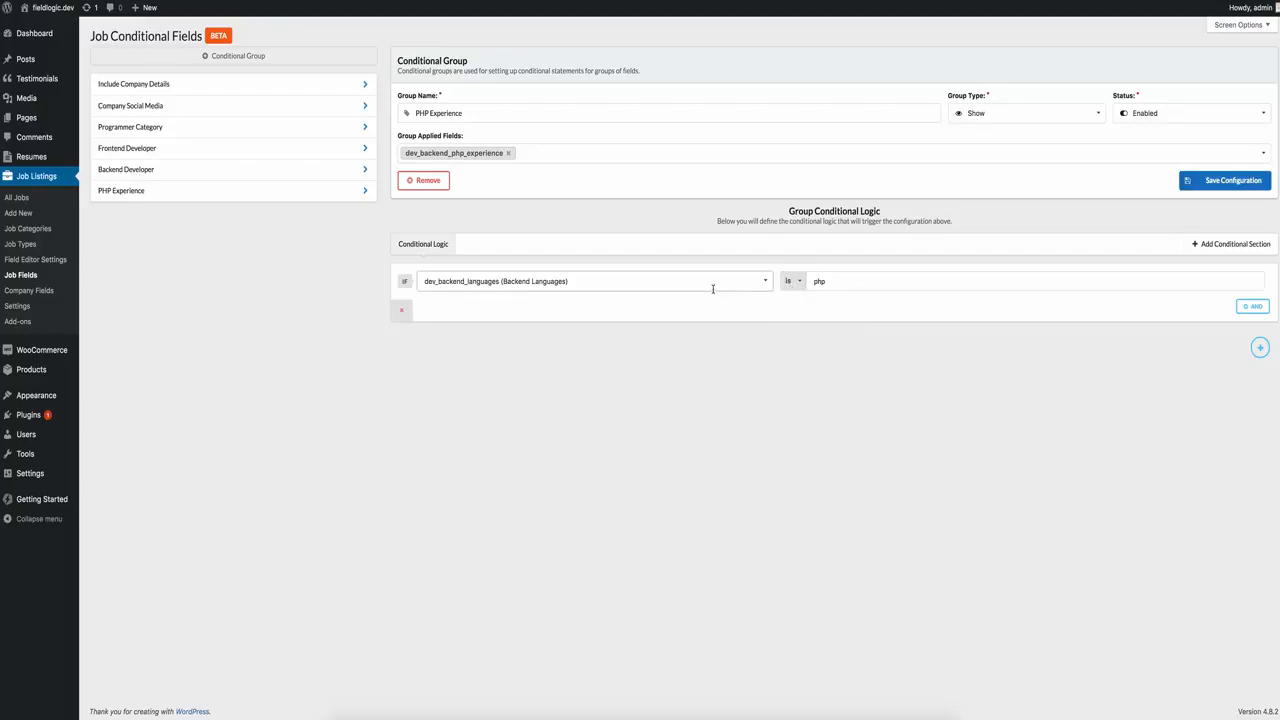
pyautogui.click(788, 283)
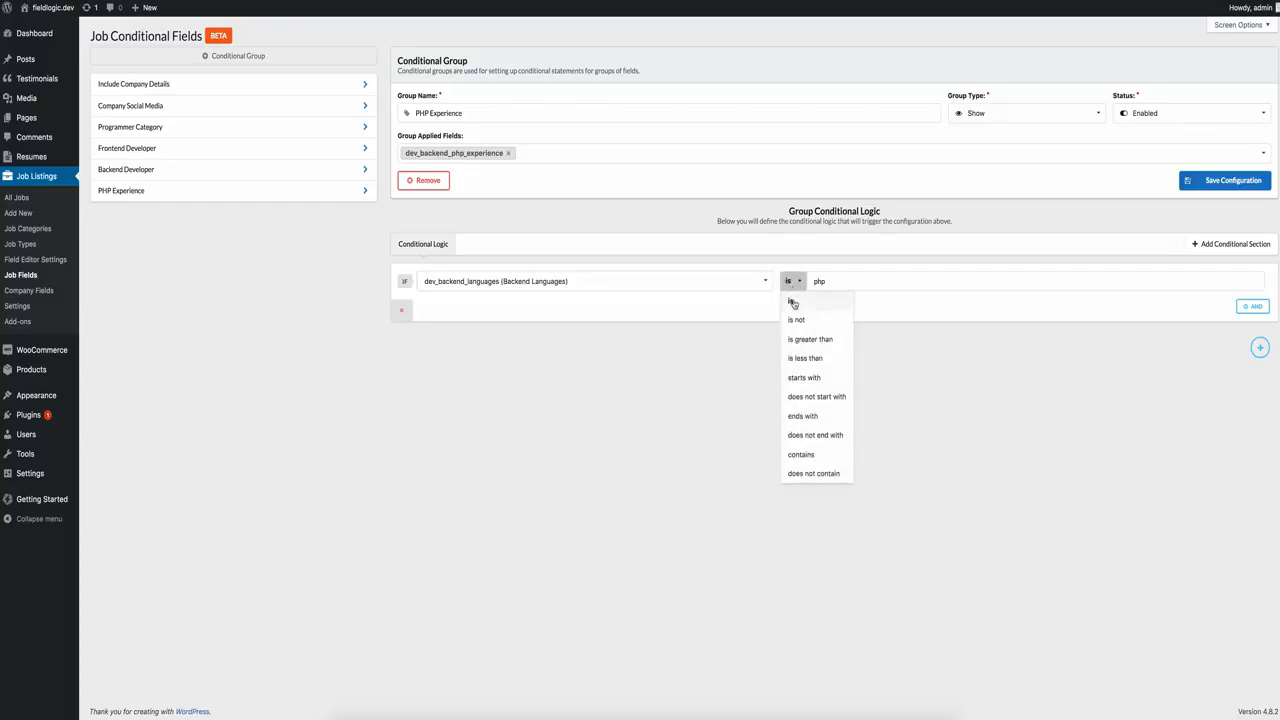
pyautogui.click(796, 280)
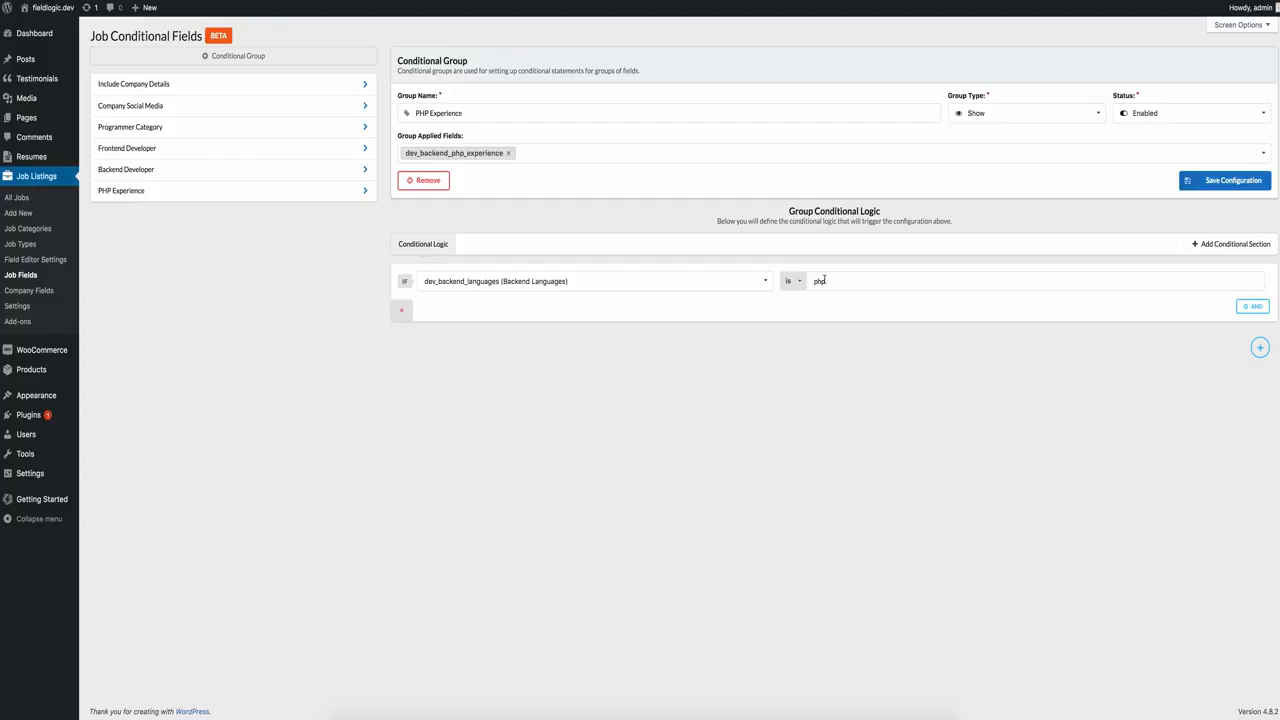
pyautogui.moveTo(811, 283); pyautogui.dragTo(834, 275)
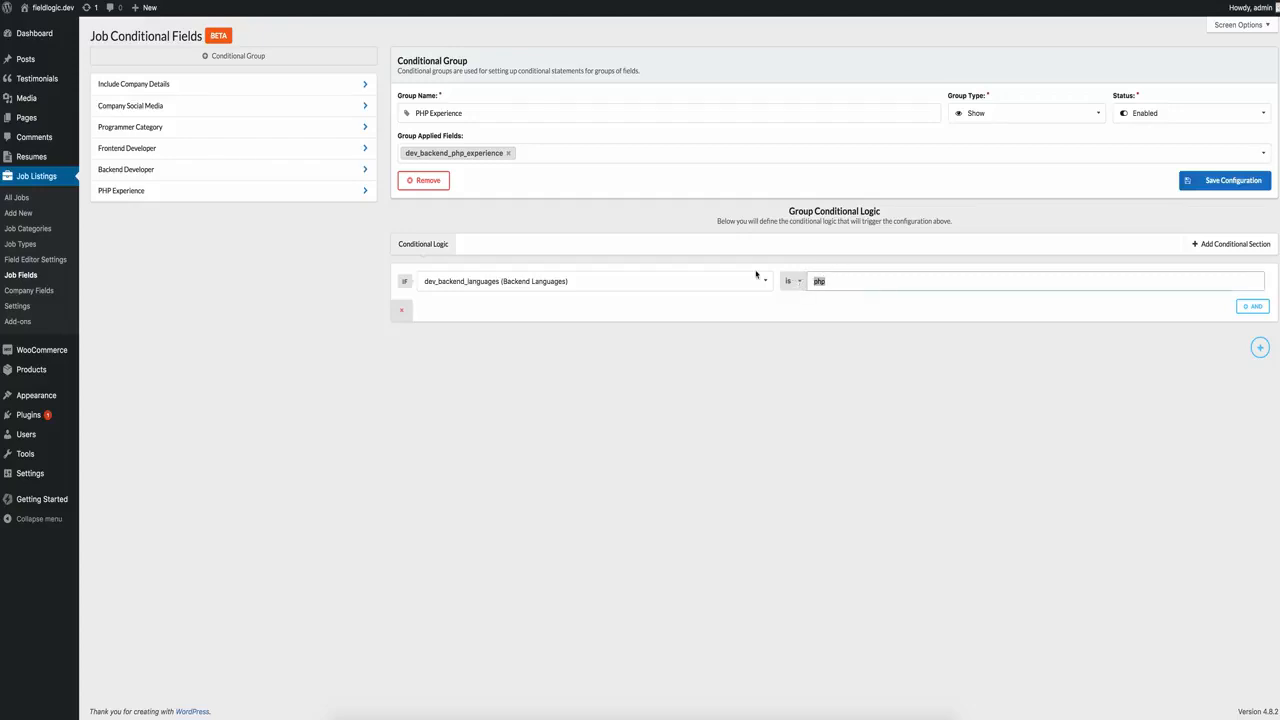
pyautogui.click(795, 281)
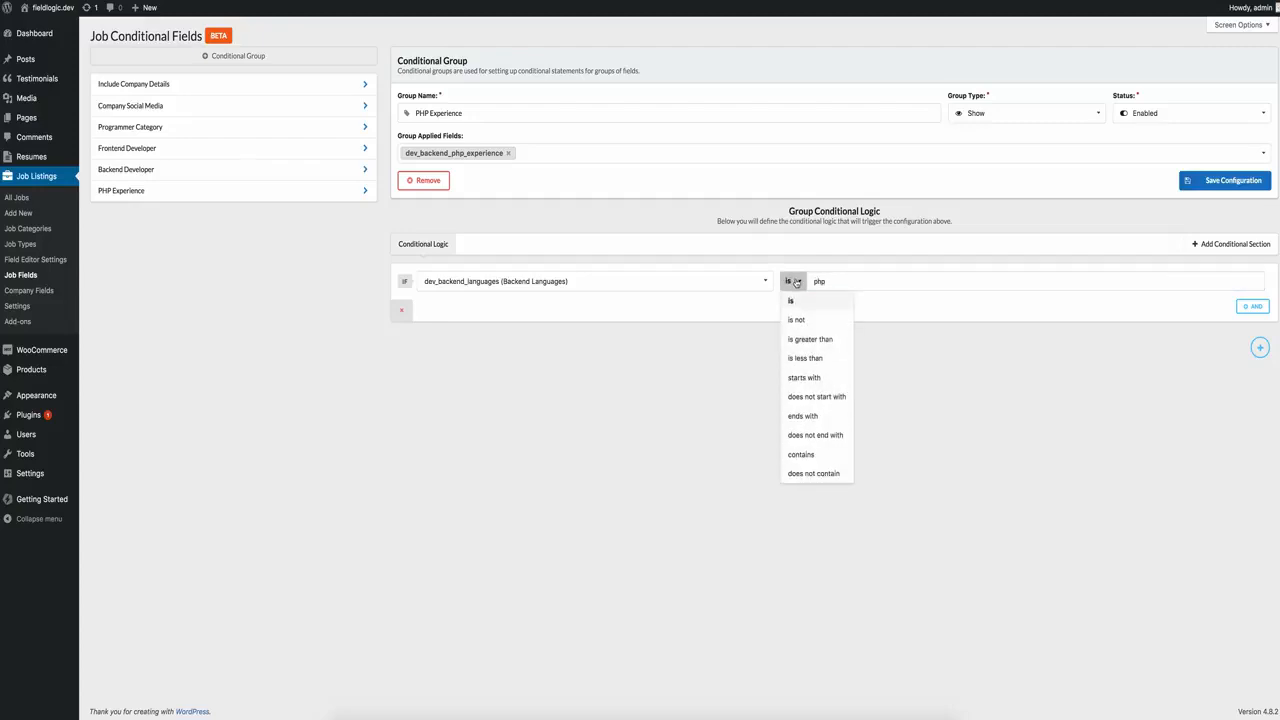
pyautogui.click(814, 457)
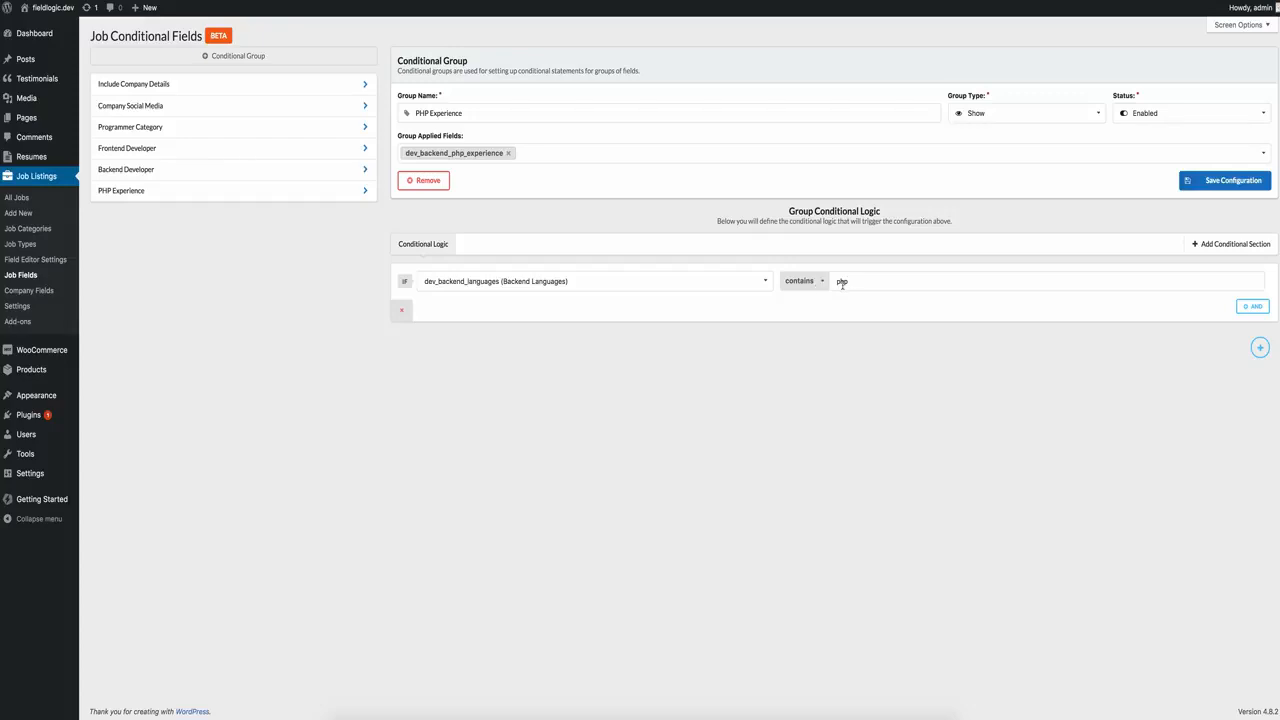
pyautogui.click(1191, 190)
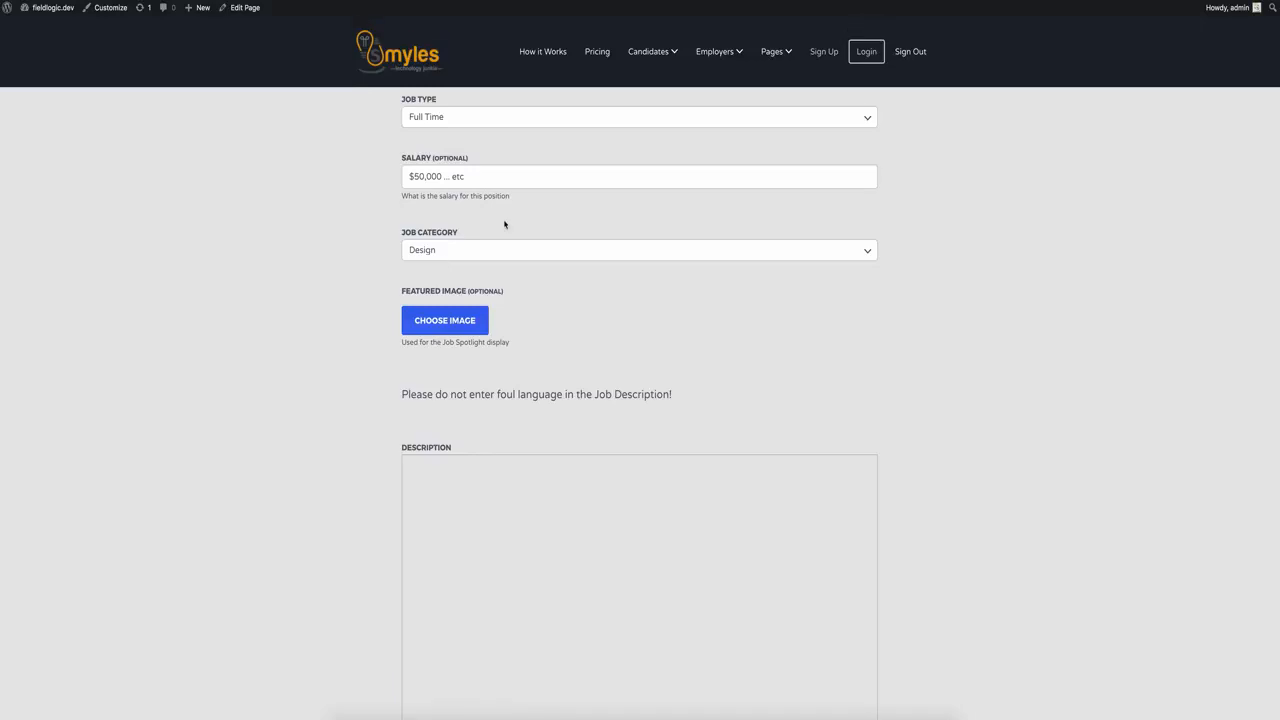
# Choose the Programmer category and the Backend developer type again on the reloaded job form
pyautogui.click(511, 249)
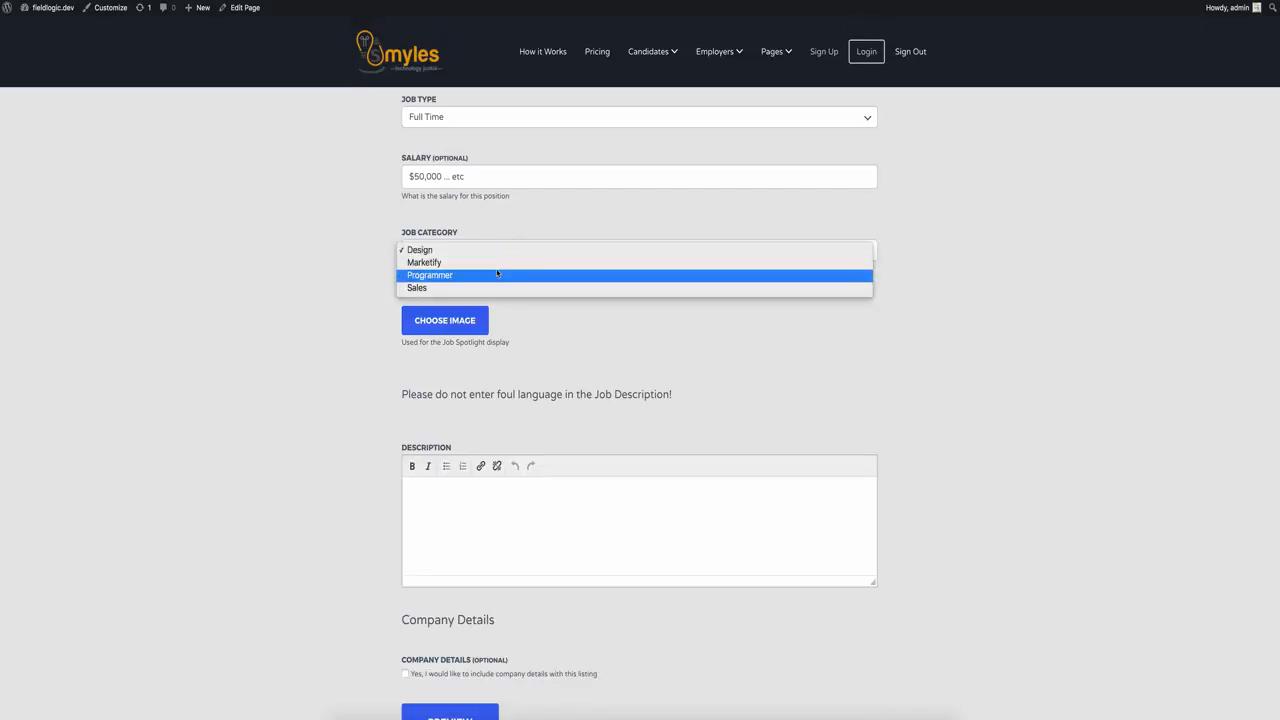
pyautogui.click(560, 274)
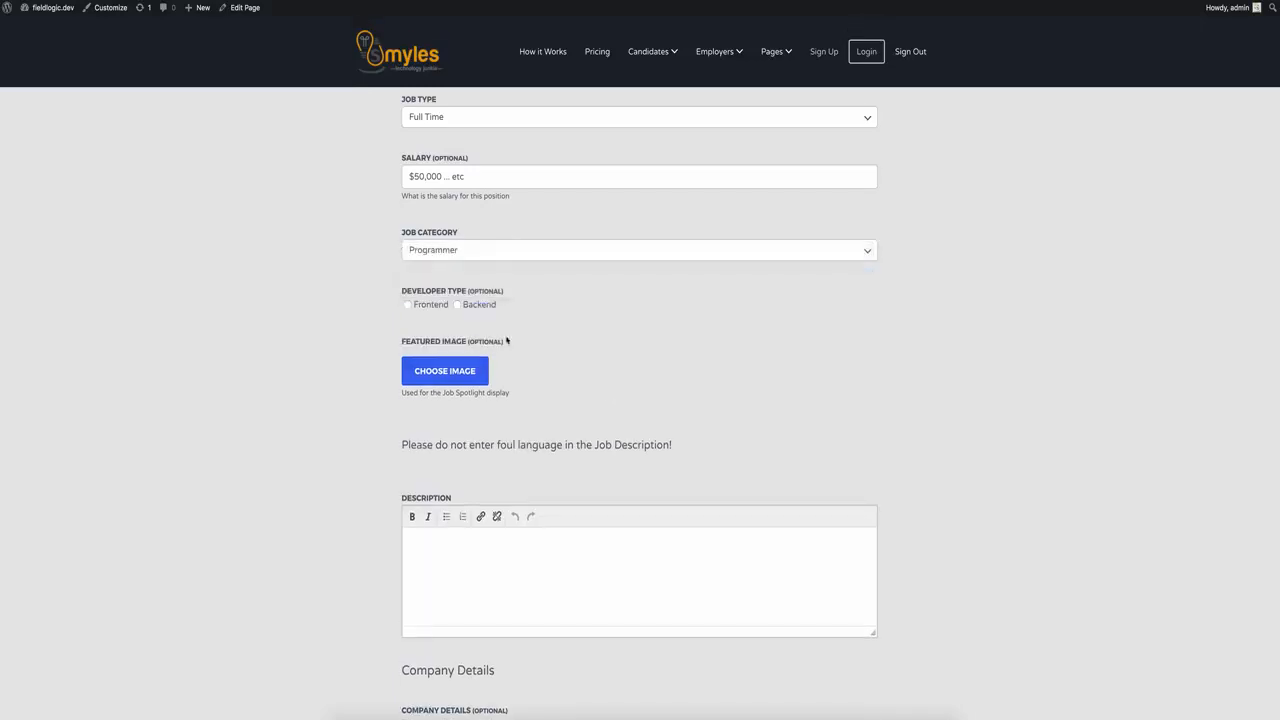
pyautogui.click(457, 304)
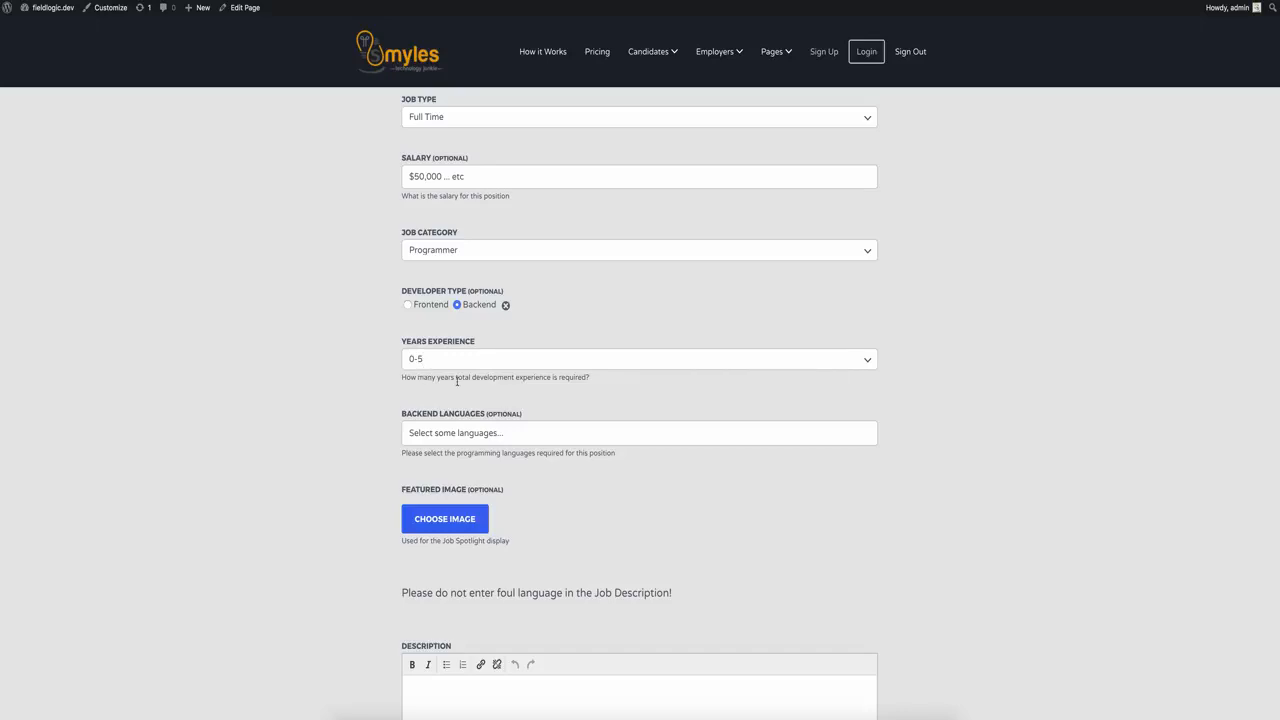
# Test the backend languages field by selecting Node.JS and PHP together and removing both selections
pyautogui.click(484, 434)
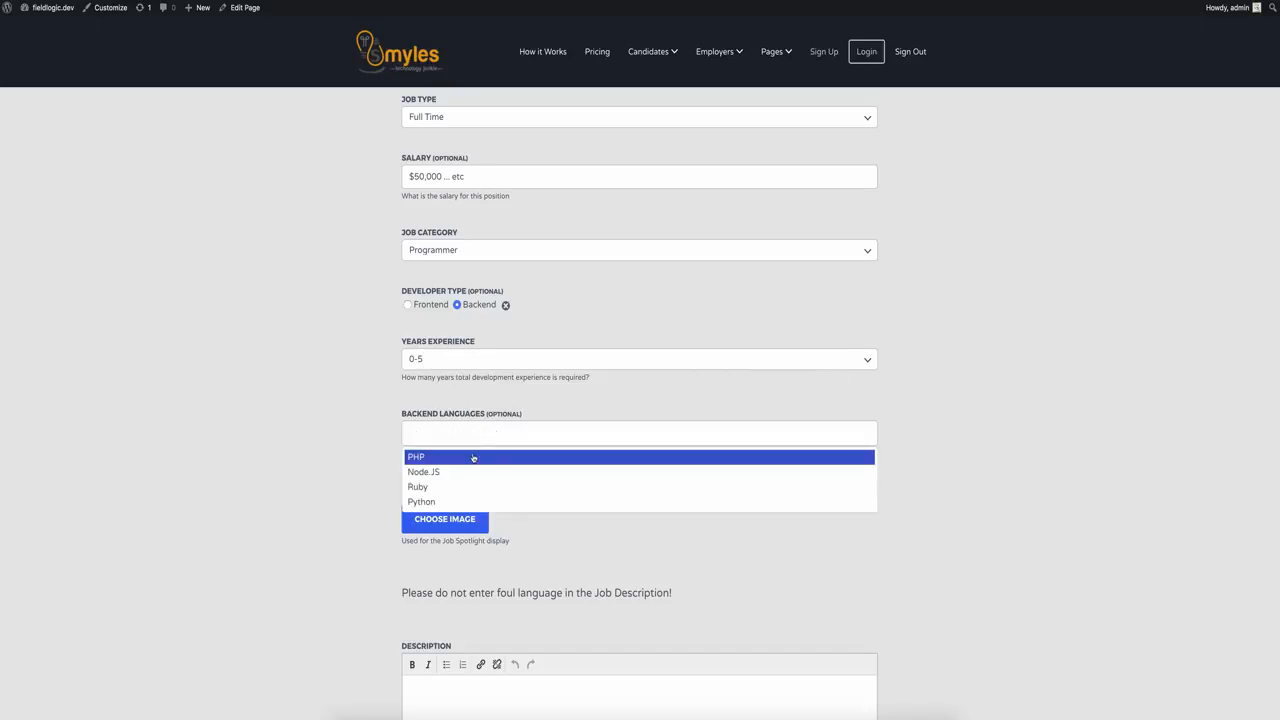
pyautogui.click(472, 468)
pyautogui.click(470, 430)
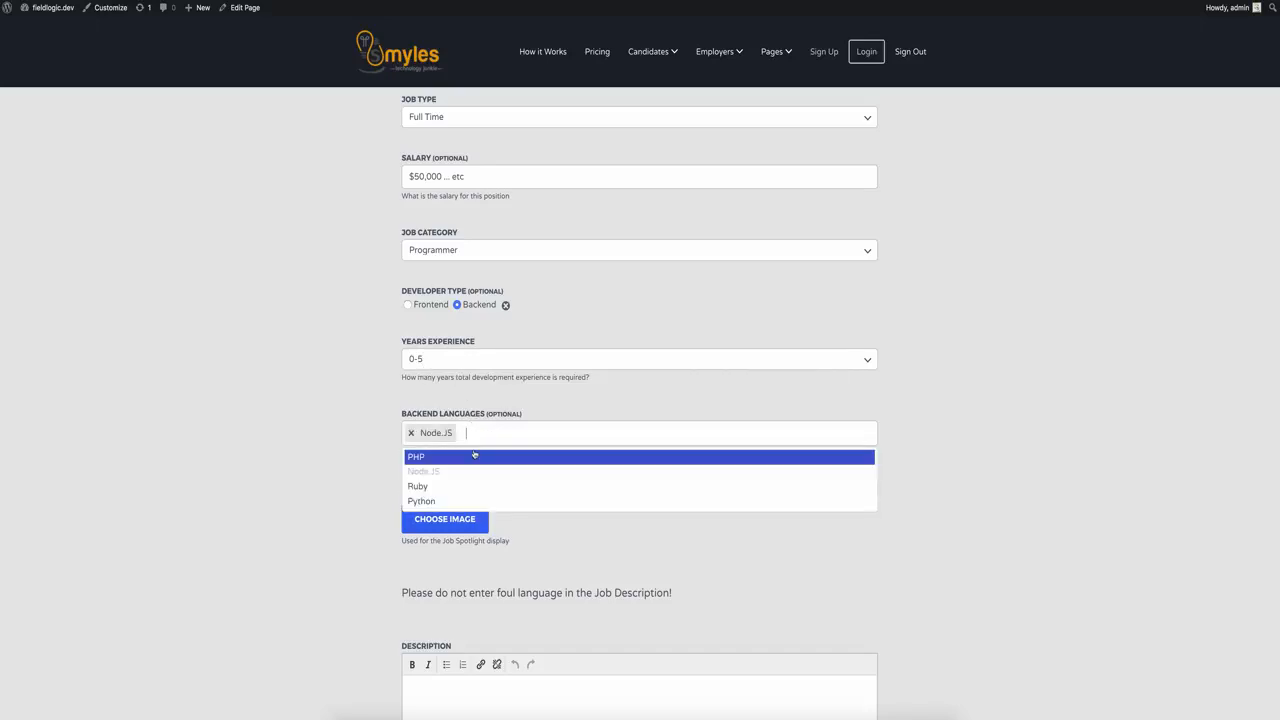
pyautogui.click(472, 452)
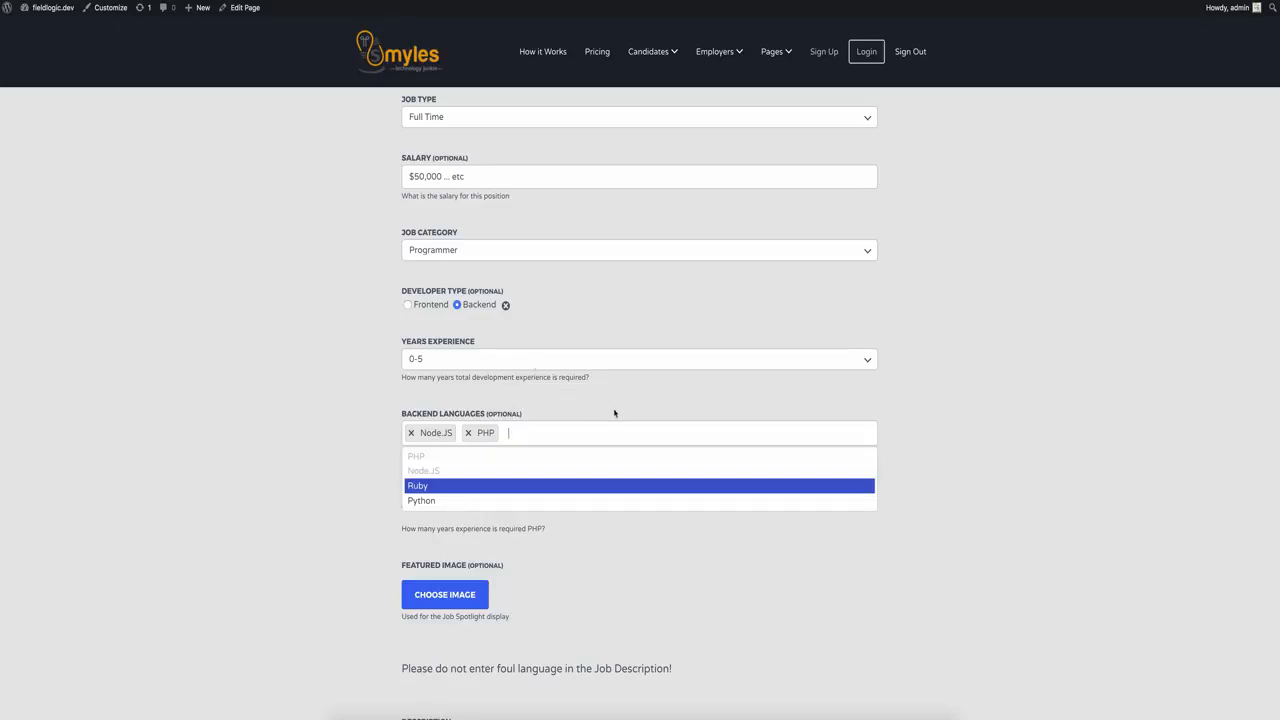
pyautogui.click(467, 432)
pyautogui.click(410, 432)
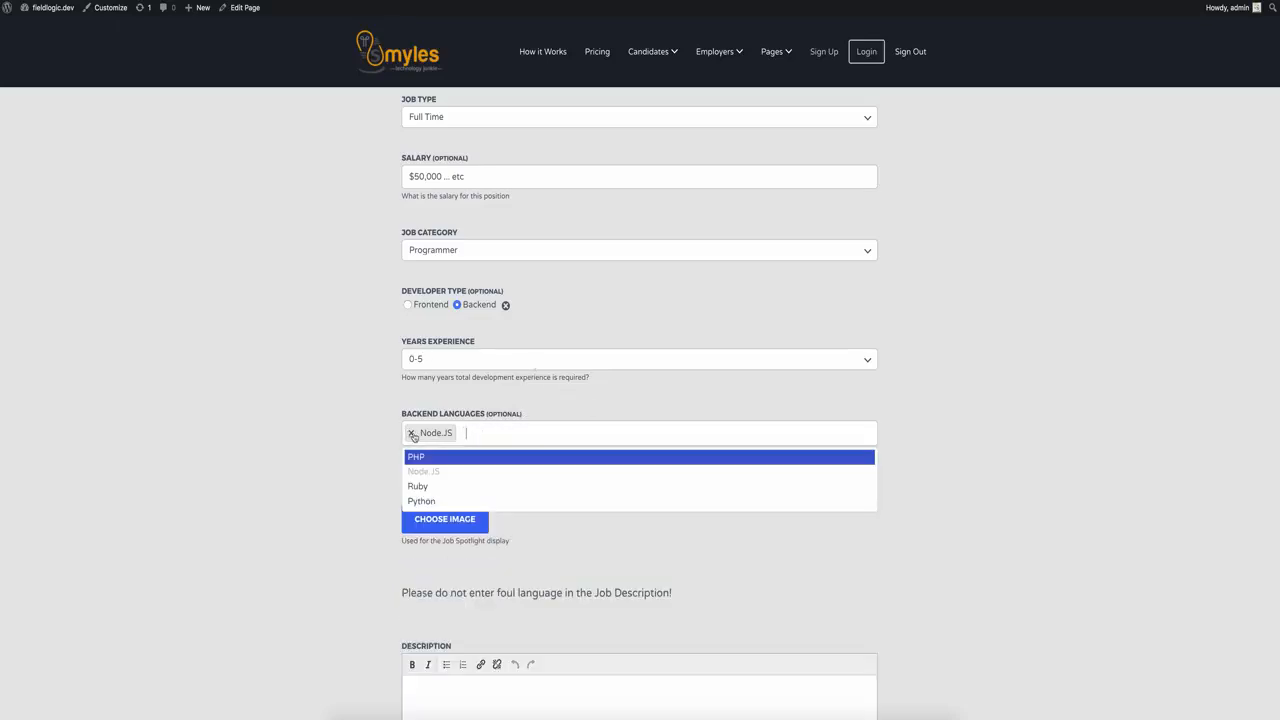
pyautogui.click(296, 362)
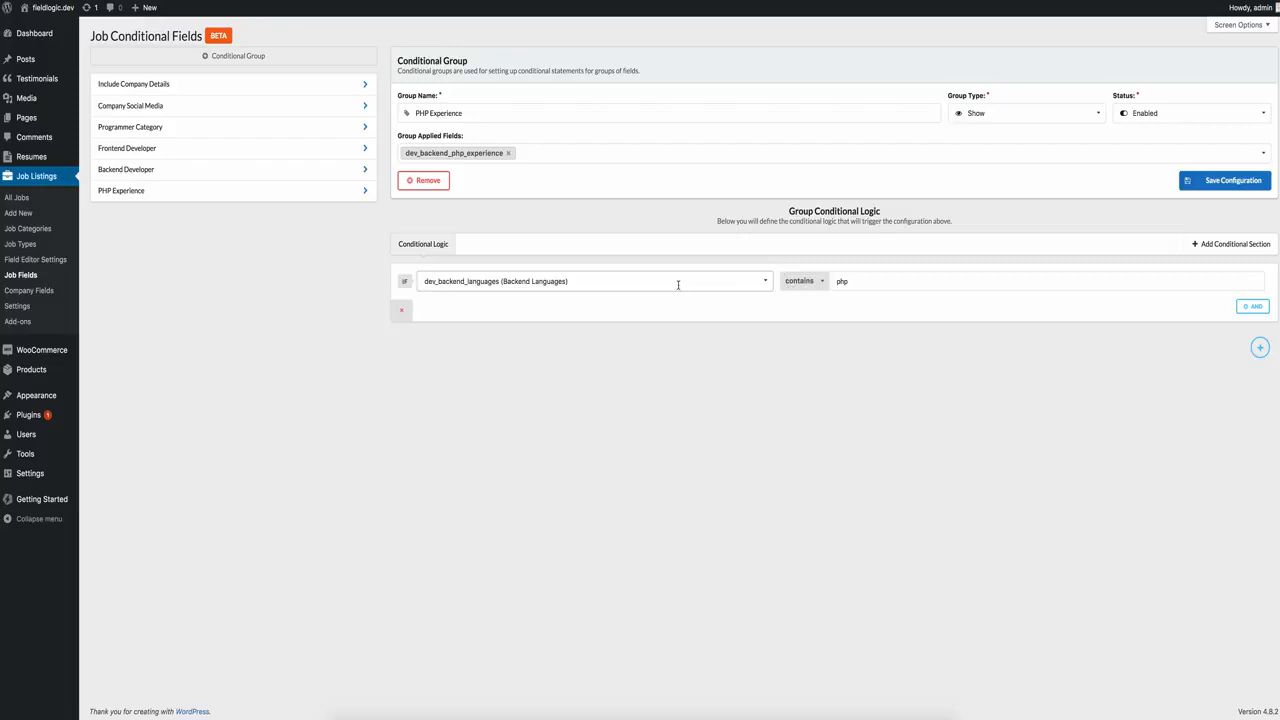
# Examine the fields and comparison operators available for the PHP Experience group's condition
pyautogui.click(762, 283)
pyautogui.scroll(10, 607, 352)
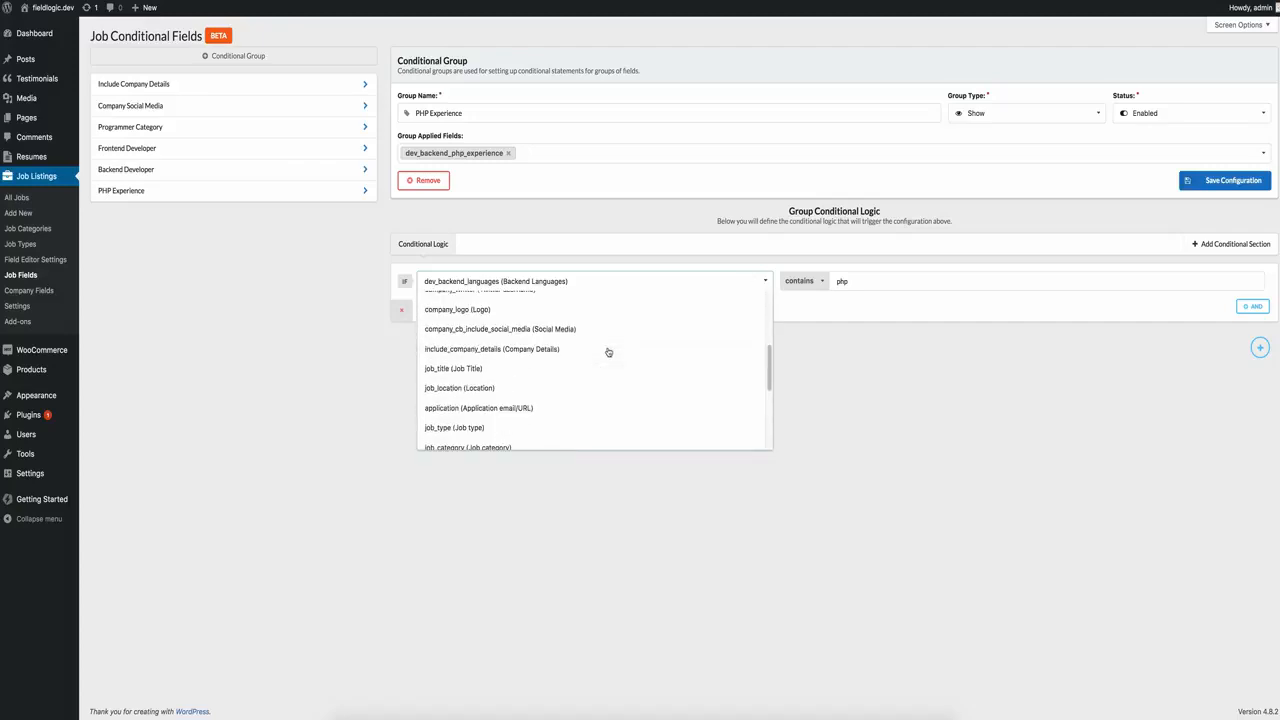
pyautogui.click(529, 281)
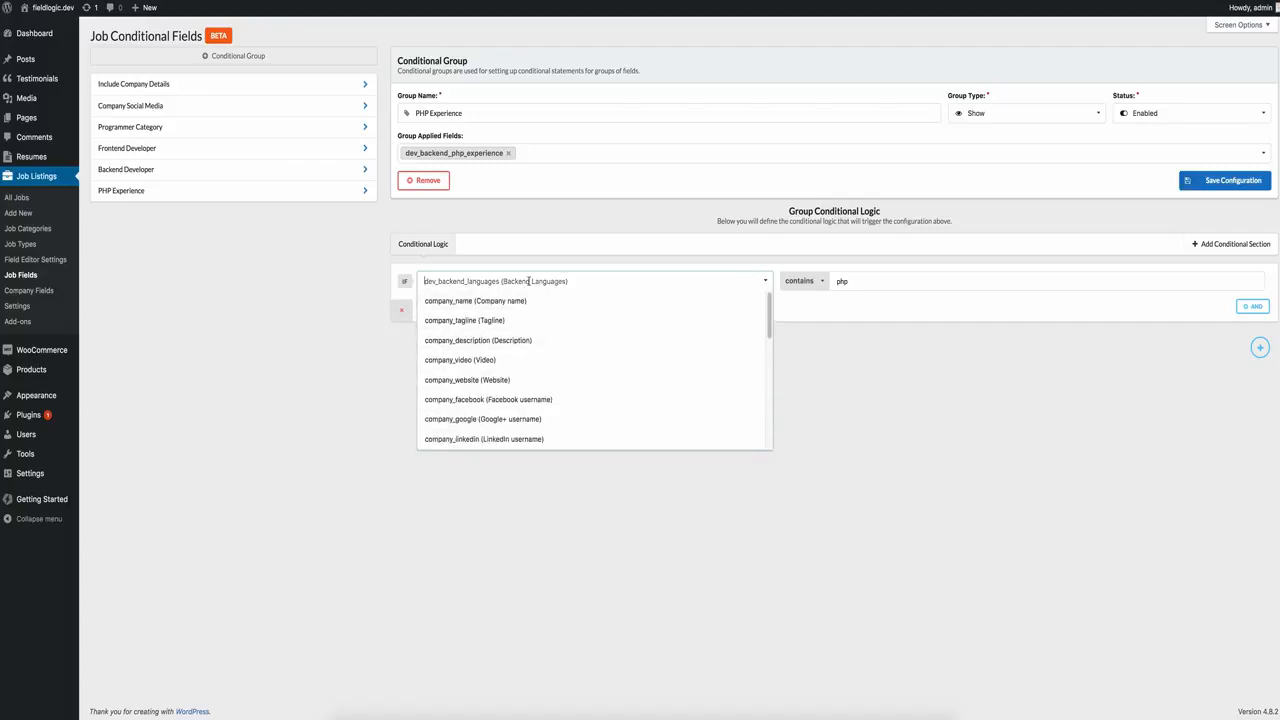
pyautogui.click(326, 309)
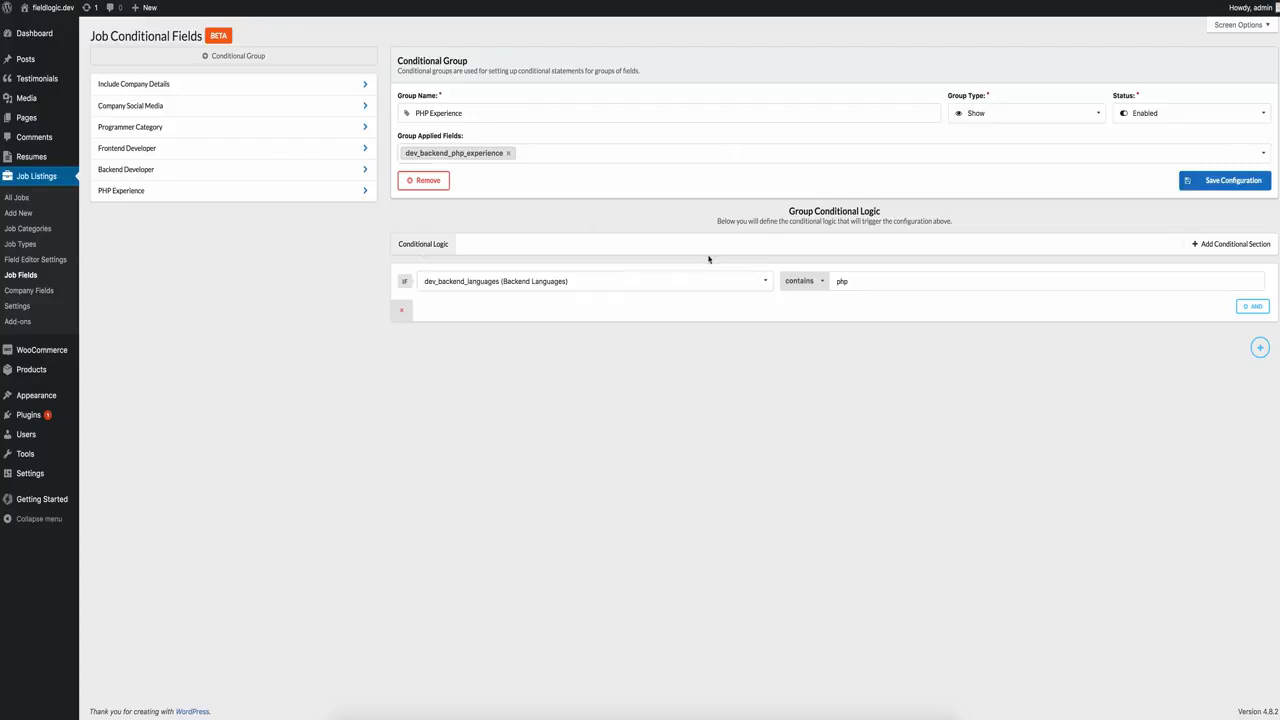
pyautogui.click(735, 276)
pyautogui.click(935, 384)
pyautogui.click(810, 282)
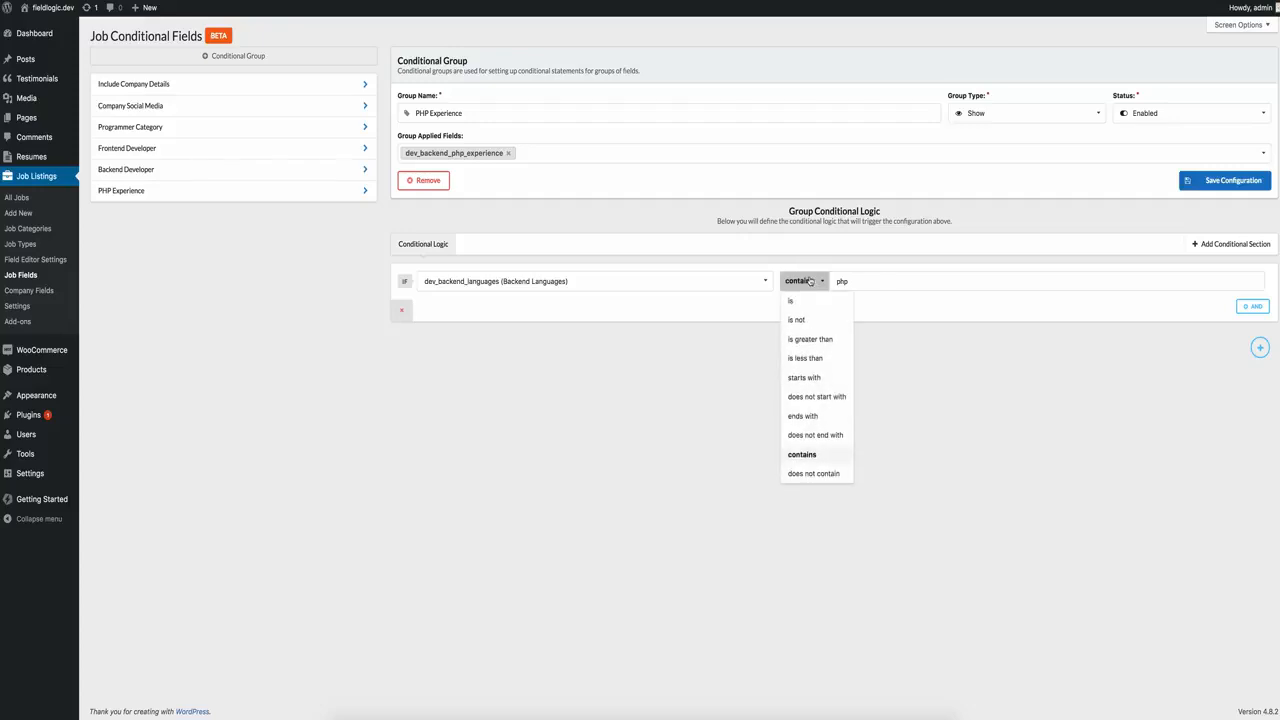
pyautogui.click(1044, 307)
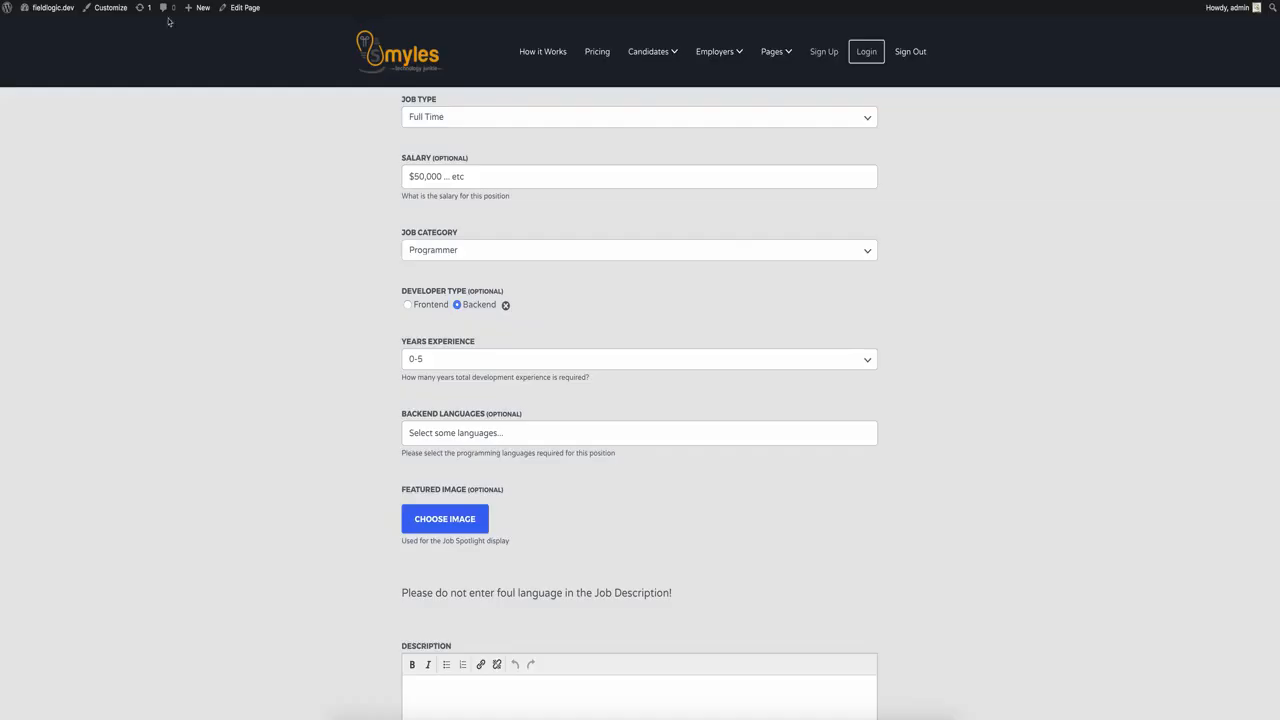
# Clear the developer type selection on the job submission form
pyautogui.click(506, 306)
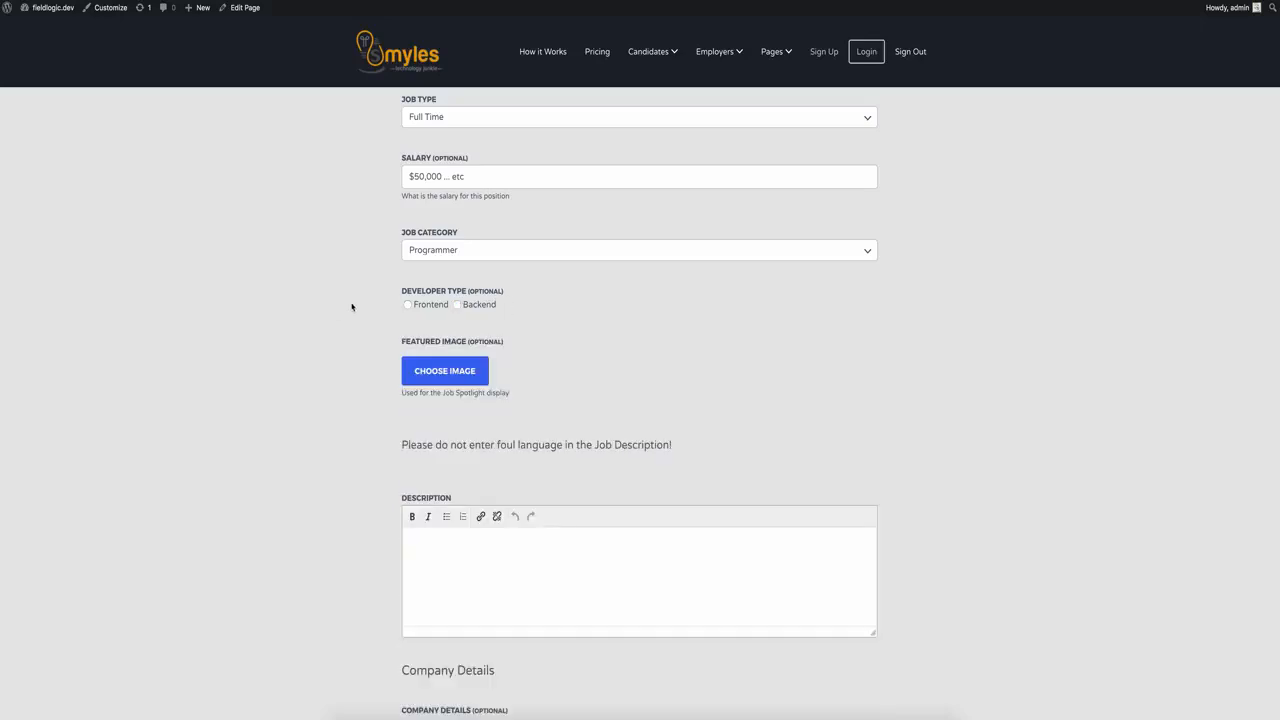
pyautogui.scroll(-2, 351, 306)
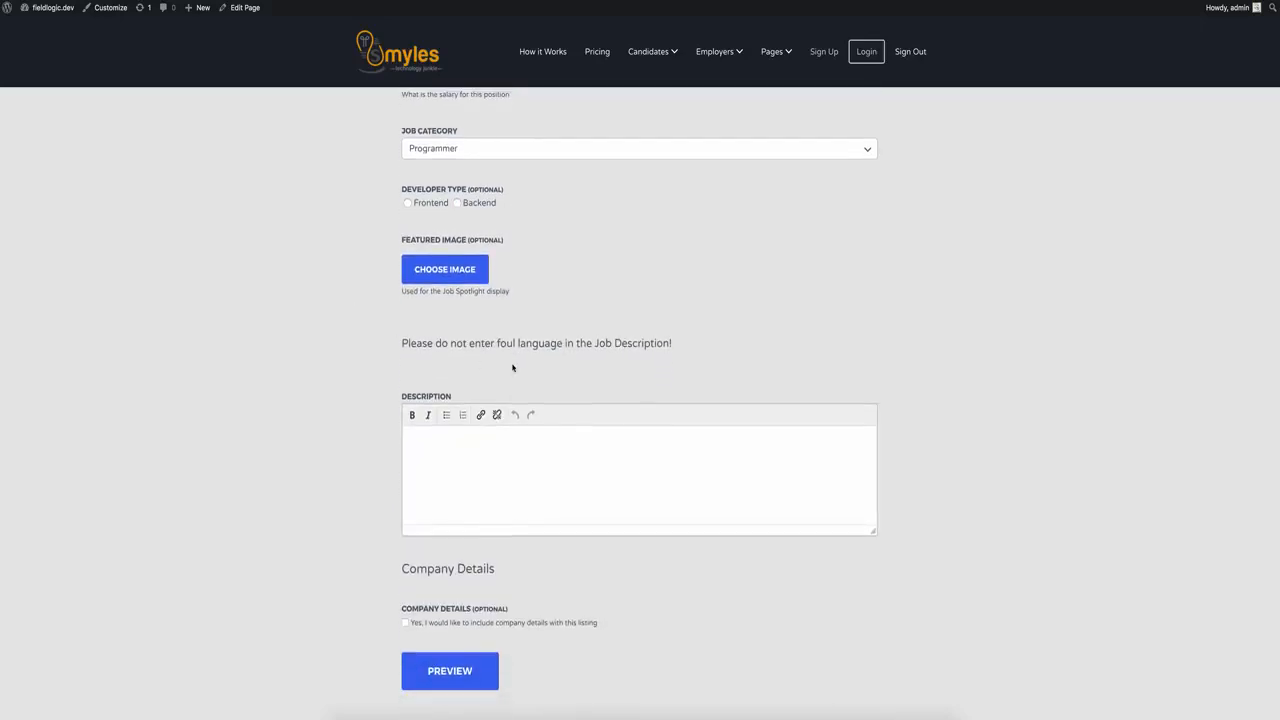
# Examine the foul-language notice on the job form and the type, label, description and visibility settings of its job_description_notice field
pyautogui.moveTo(690, 342); pyautogui.dragTo(388, 351)
pyautogui.click(527, 338)
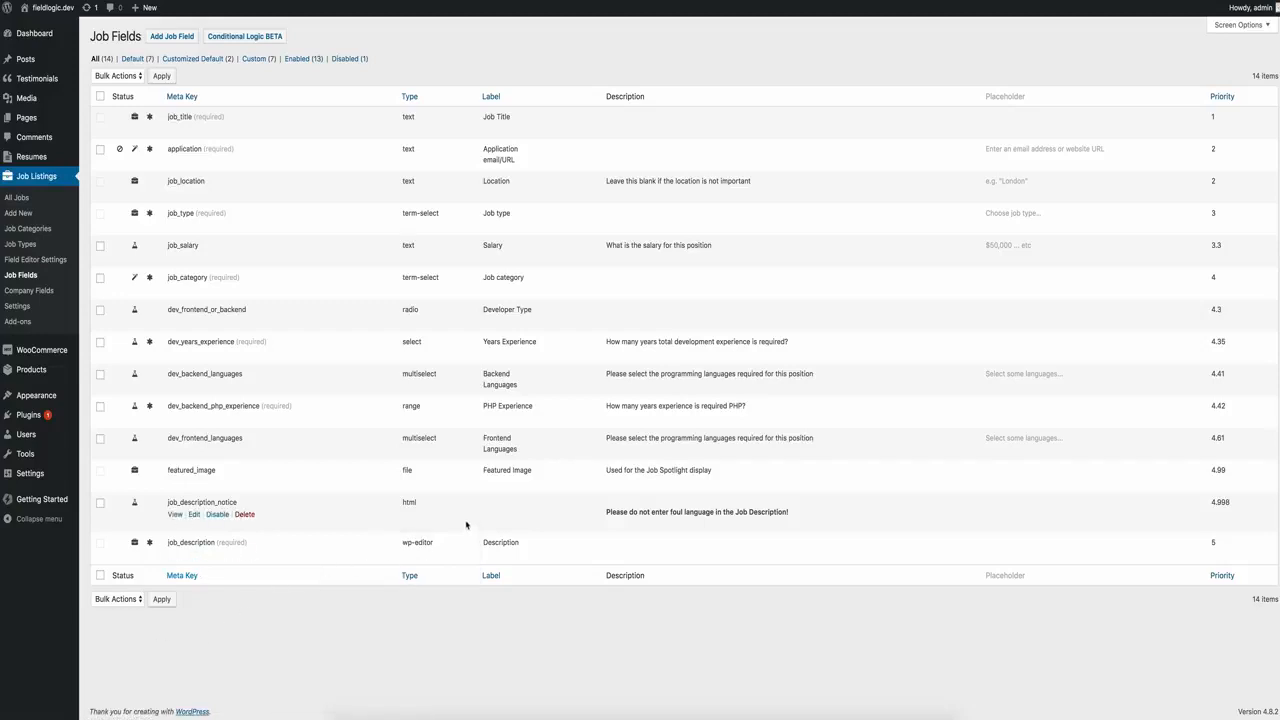
pyautogui.moveTo(396, 506)
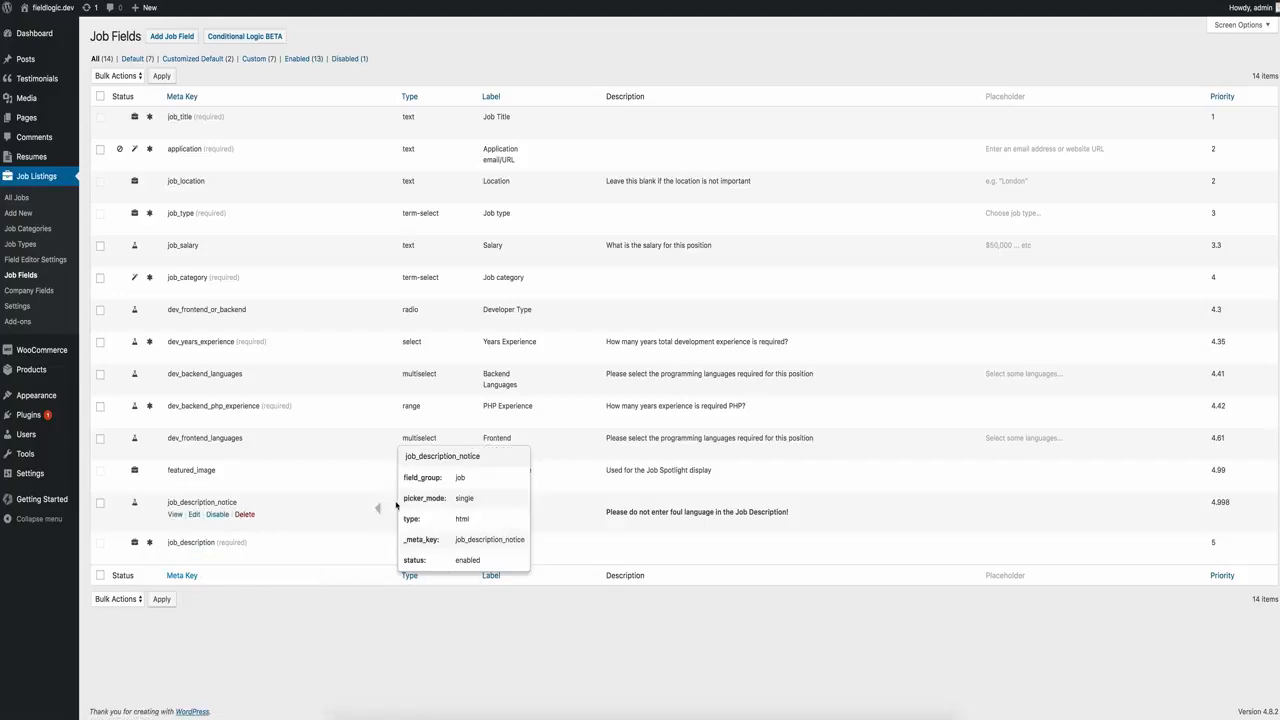
pyautogui.click(194, 514)
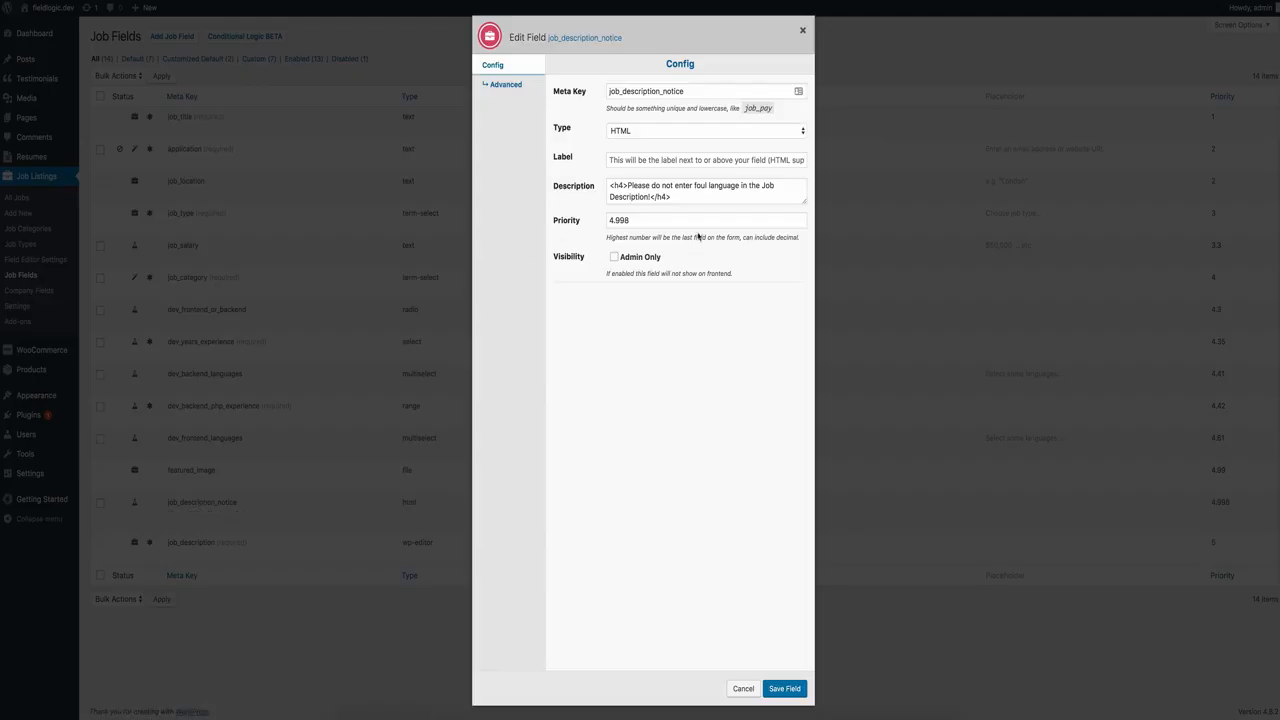
pyautogui.moveTo(804, 203); pyautogui.dragTo(816, 331)
pyautogui.moveTo(674, 212); pyautogui.dragTo(563, 176)
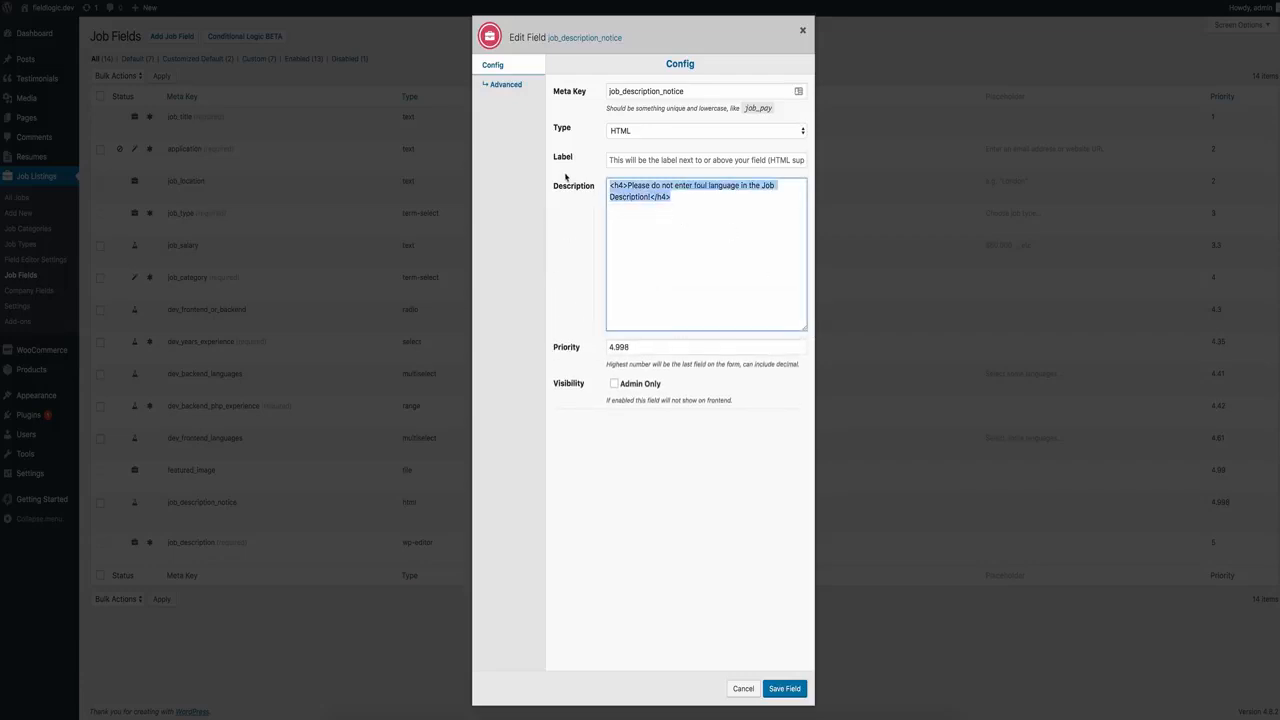
pyautogui.click(700, 206)
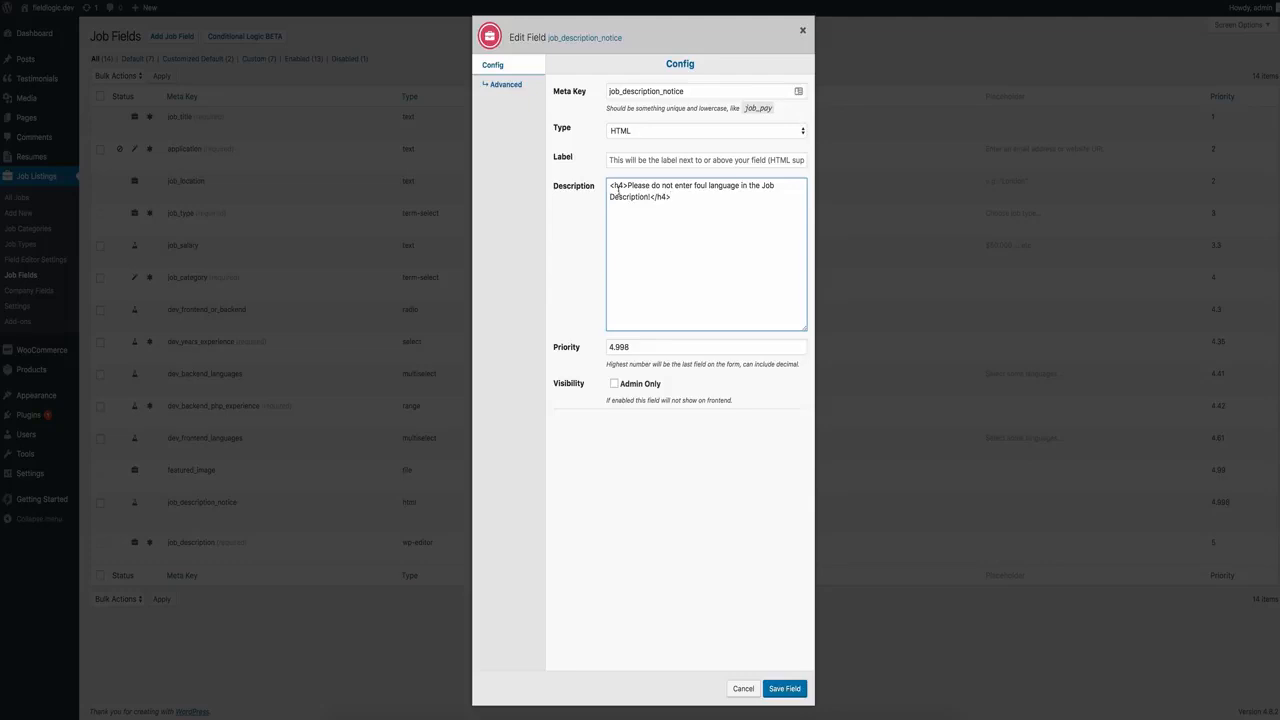
pyautogui.click(660, 157)
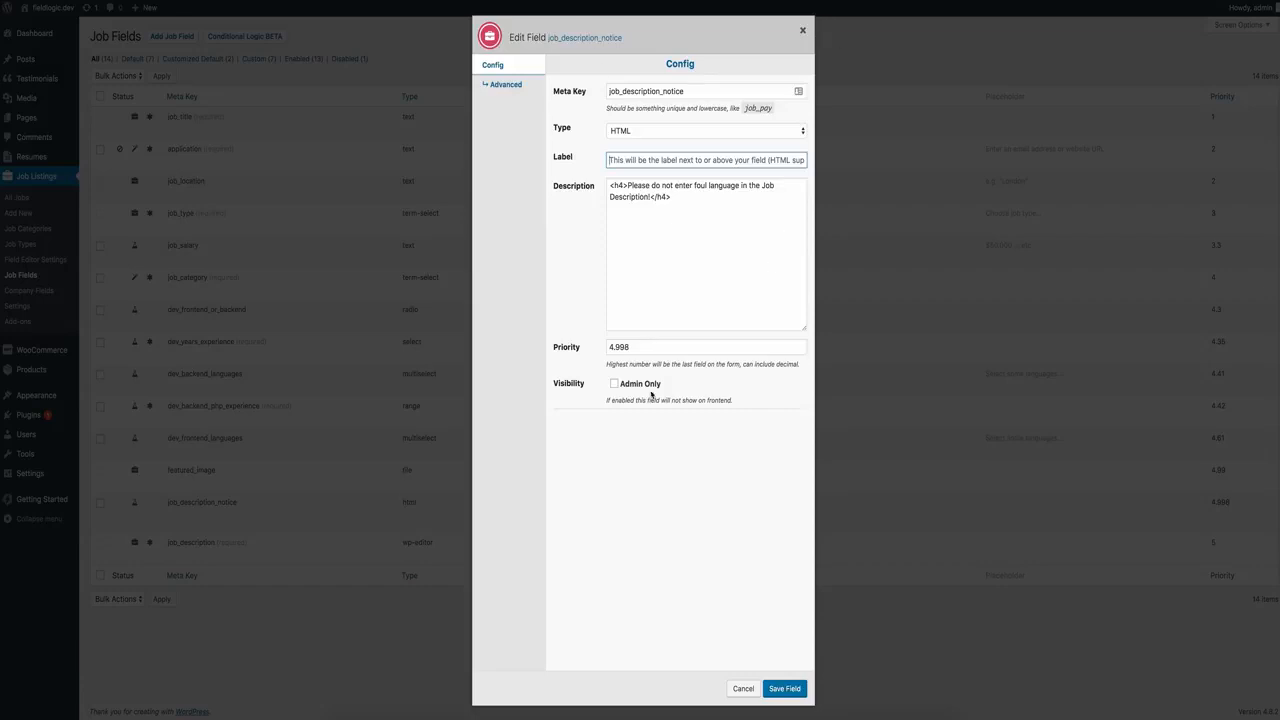
pyautogui.click(802, 30)
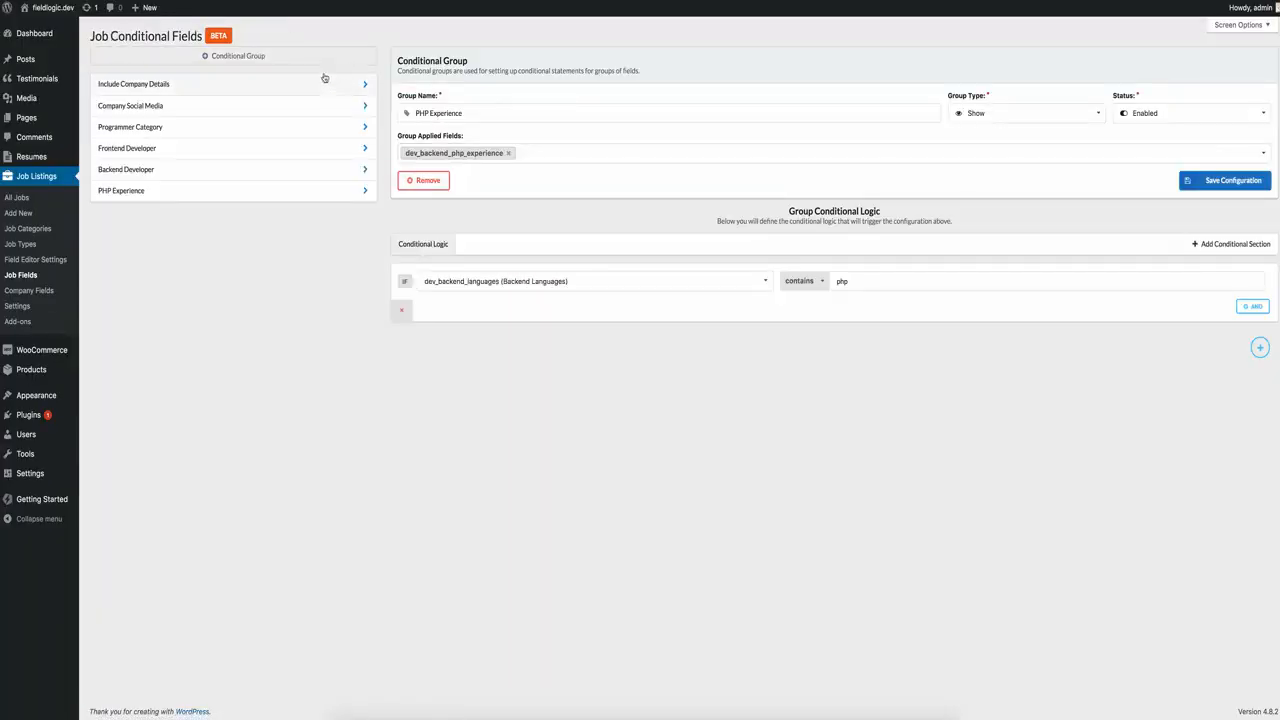
# Start a new conditional group named "Job Description Foul Words"
pyautogui.click(271, 55)
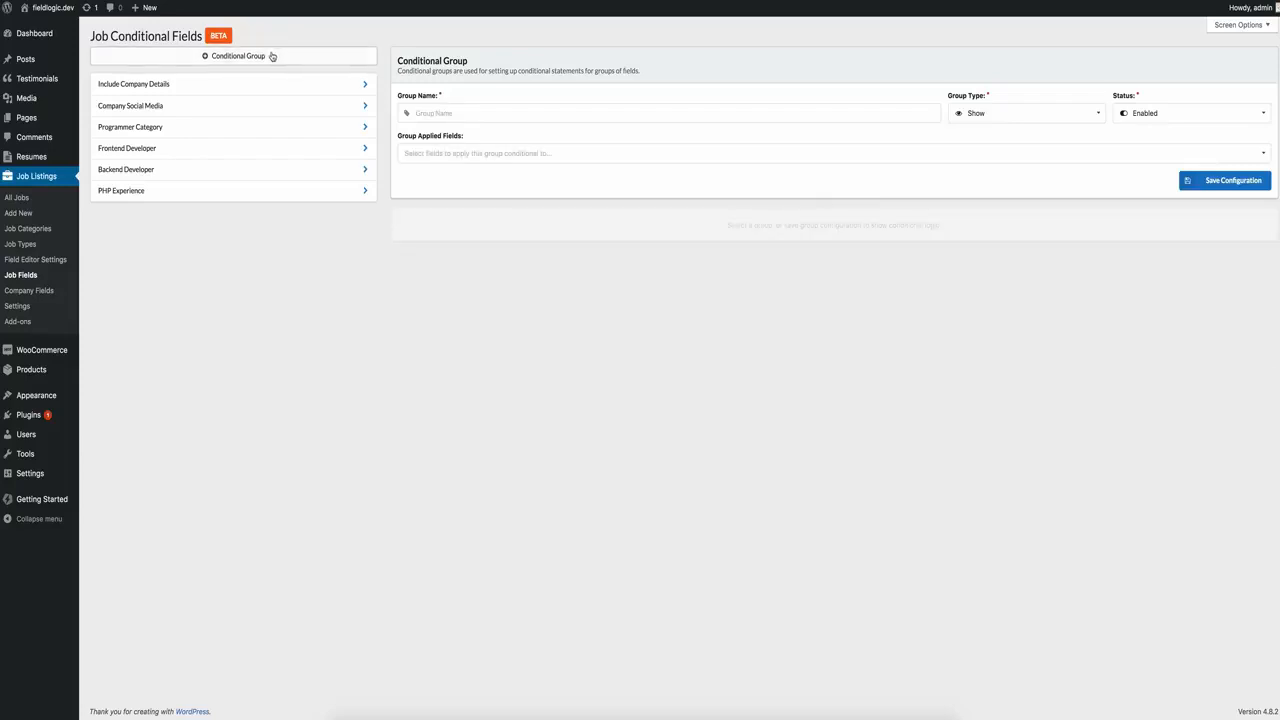
pyautogui.click(587, 110)
pyautogui.write('Job Description Foul Woredsds')
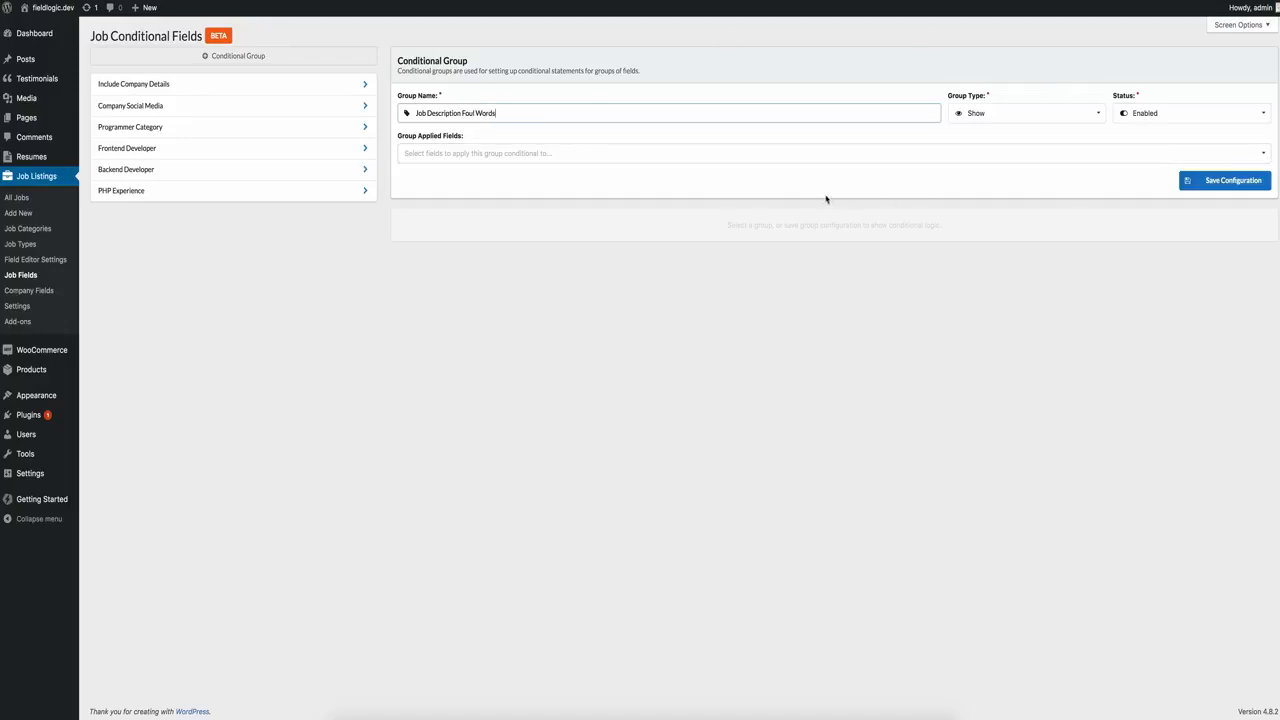
# Apply the new group to the job_description_notice field and save its configuration
pyautogui.click(746, 157)
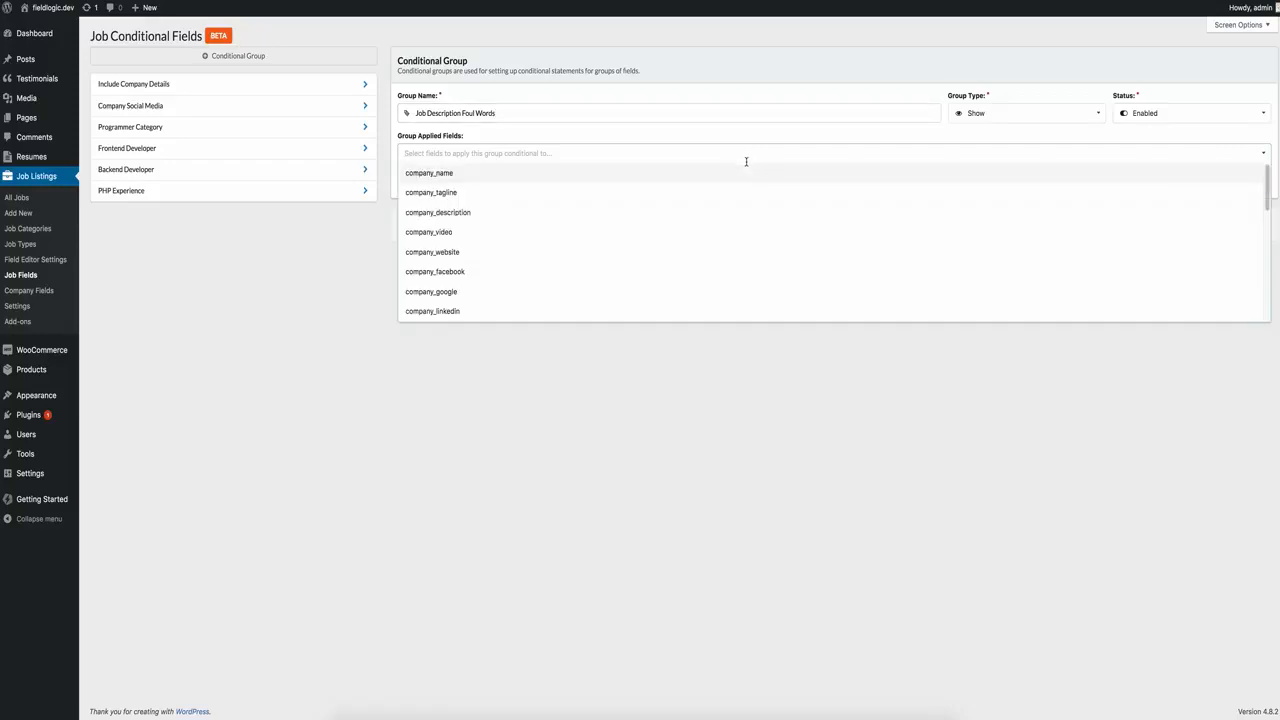
pyautogui.scroll(-1, 543, 211)
pyautogui.scroll(-2, 543, 211)
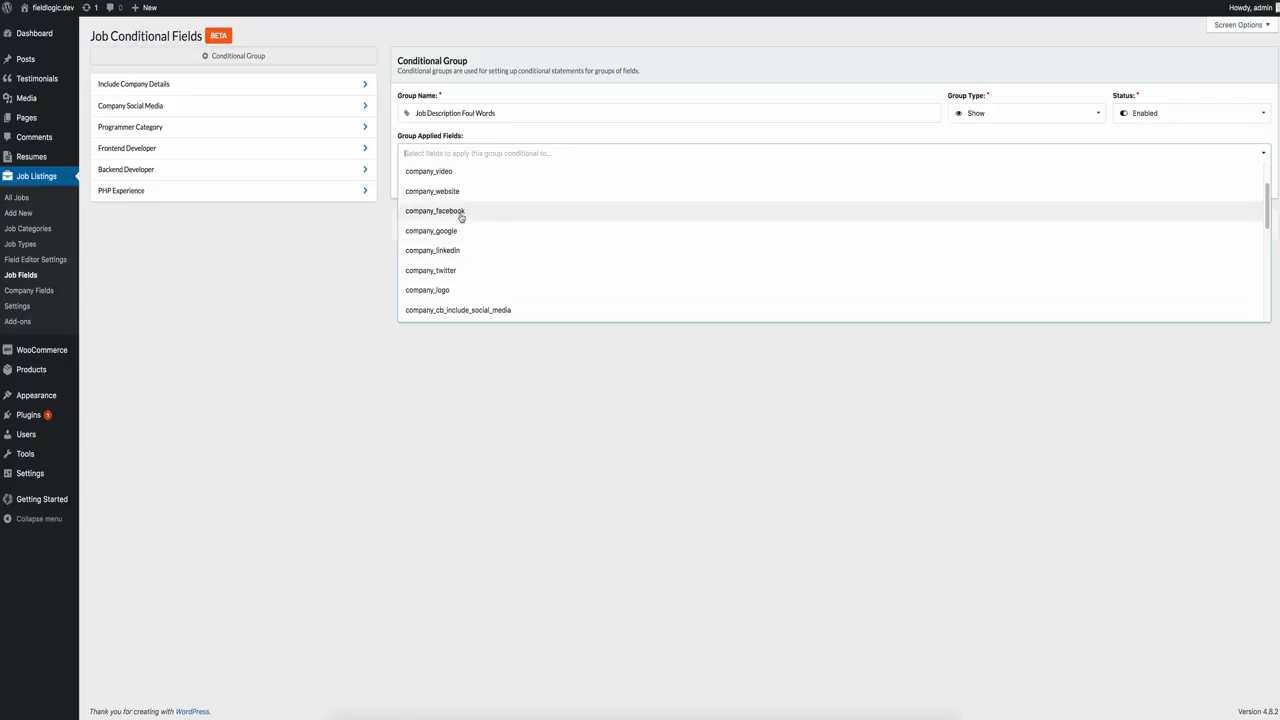
pyautogui.write('d')
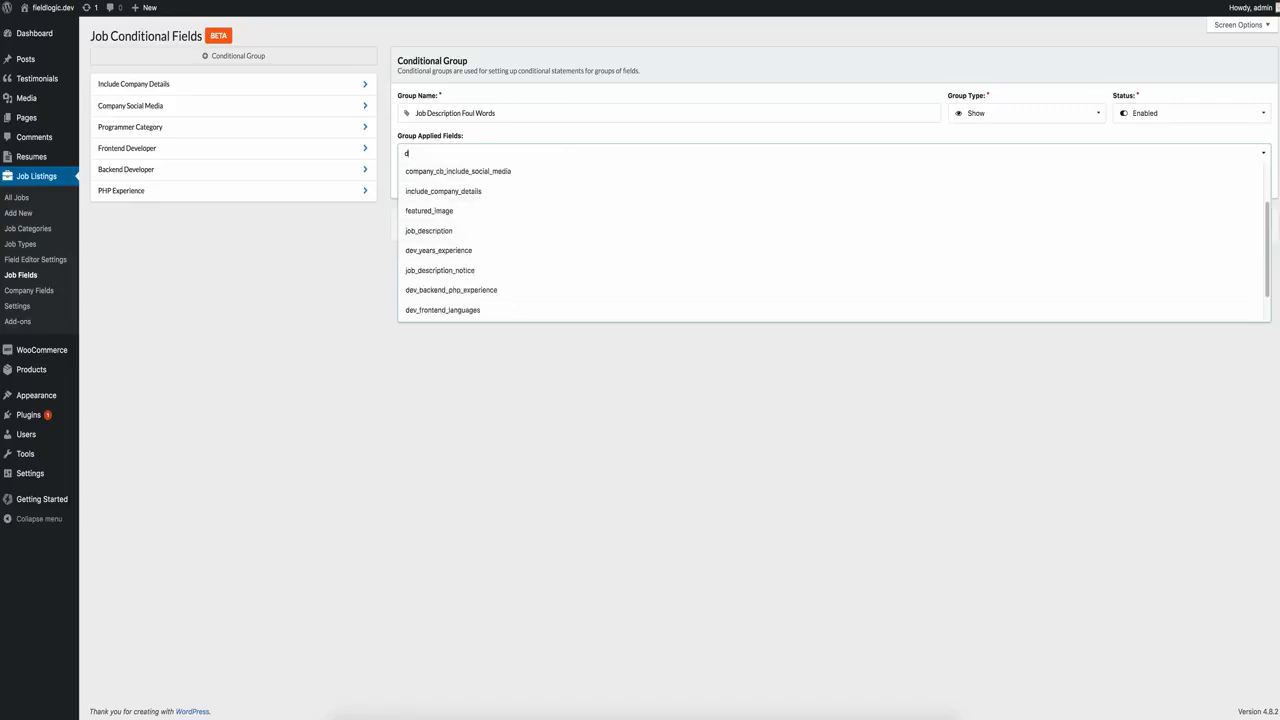
pyautogui.write('esc')
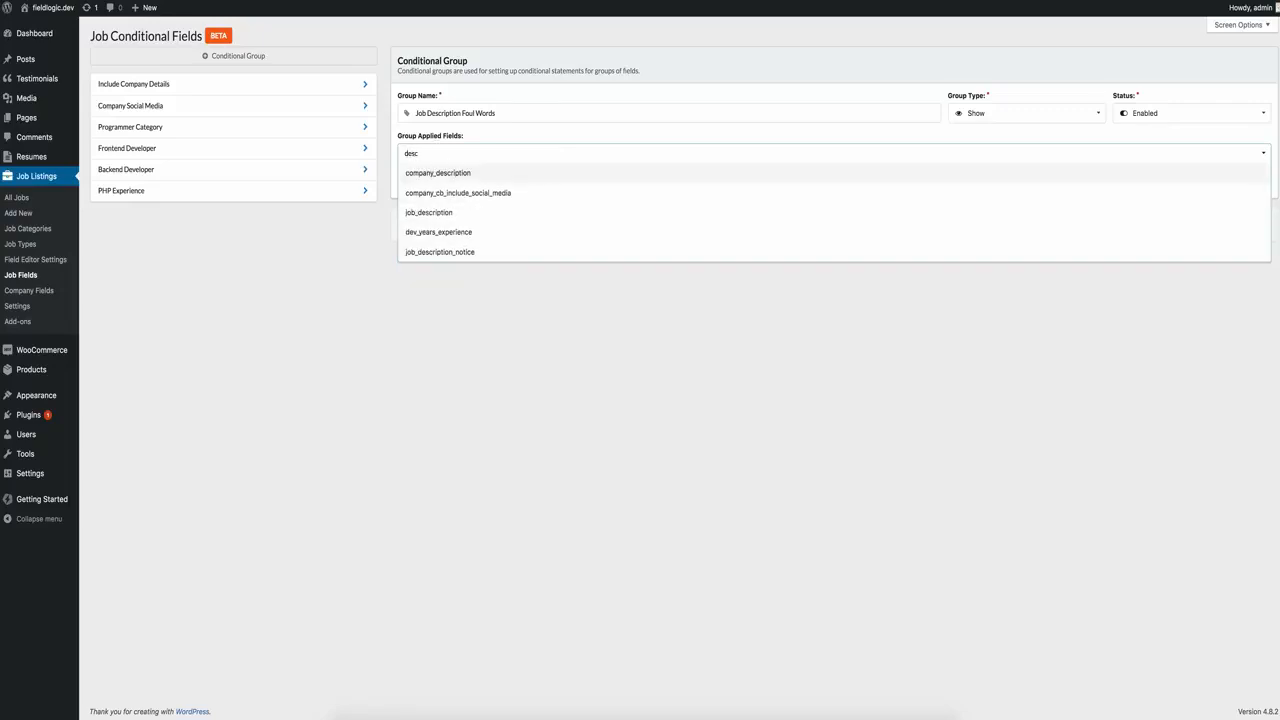
pyautogui.click(484, 252)
pyautogui.click(640, 400)
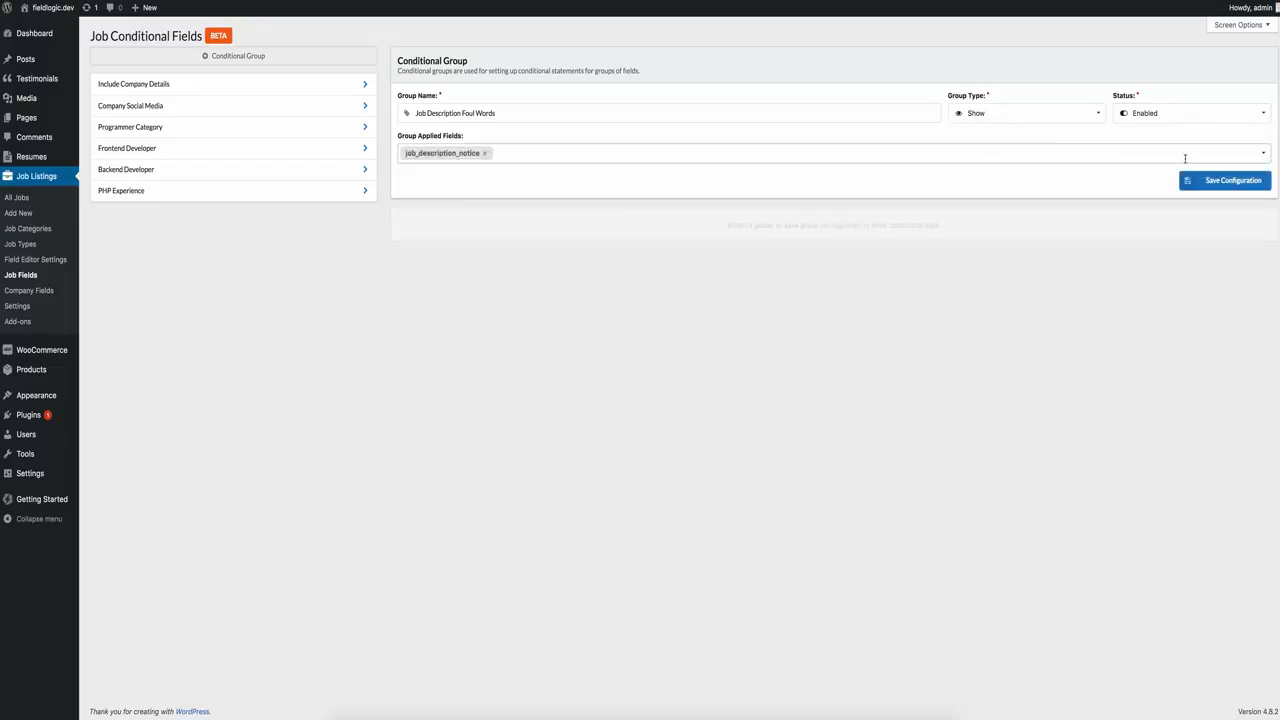
pyautogui.click(1210, 180)
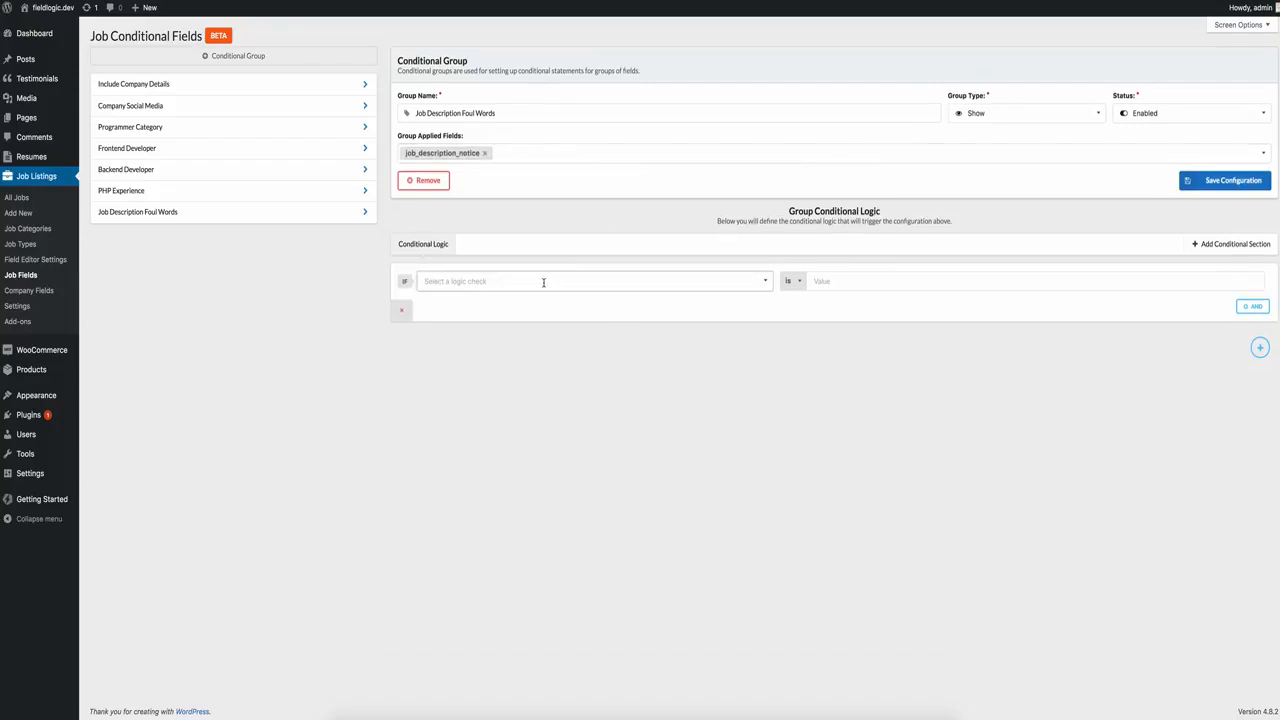
# Choose job_description (Description) as the field checked by the group's first condition
pyautogui.click(543, 282)
pyautogui.write('job')
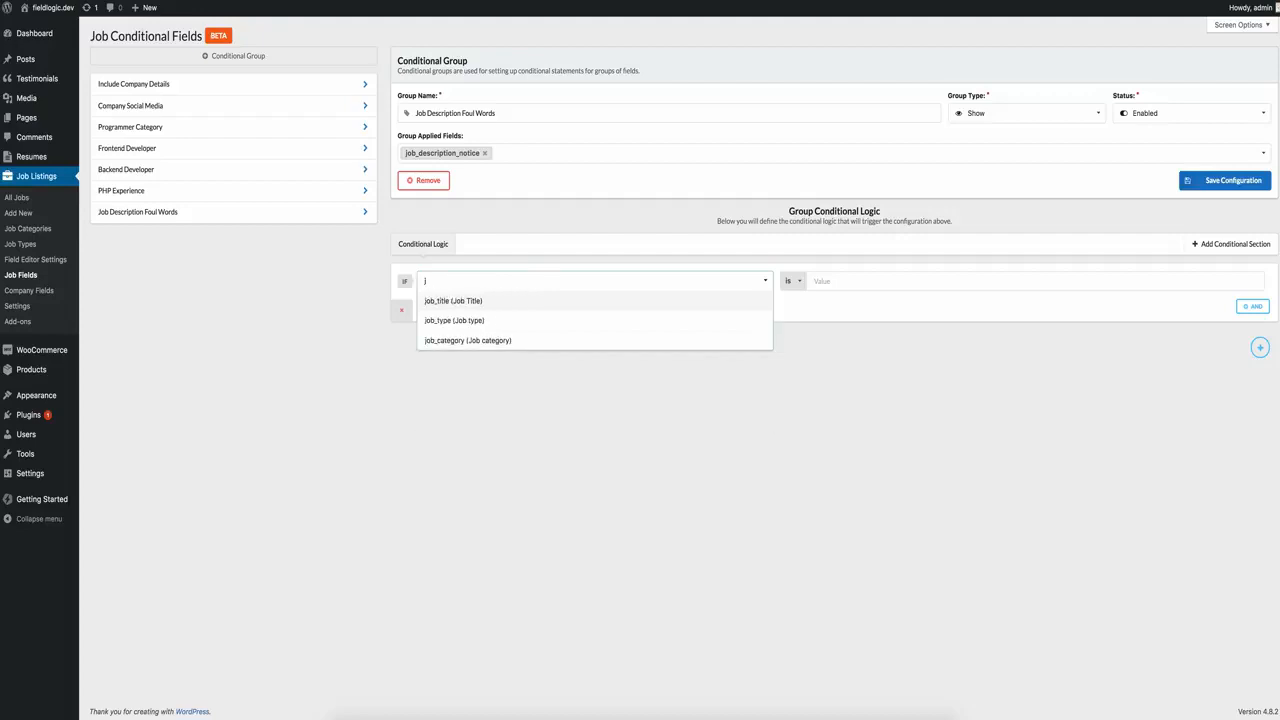
pyautogui.press('BackSpace')
pyautogui.write('desc')
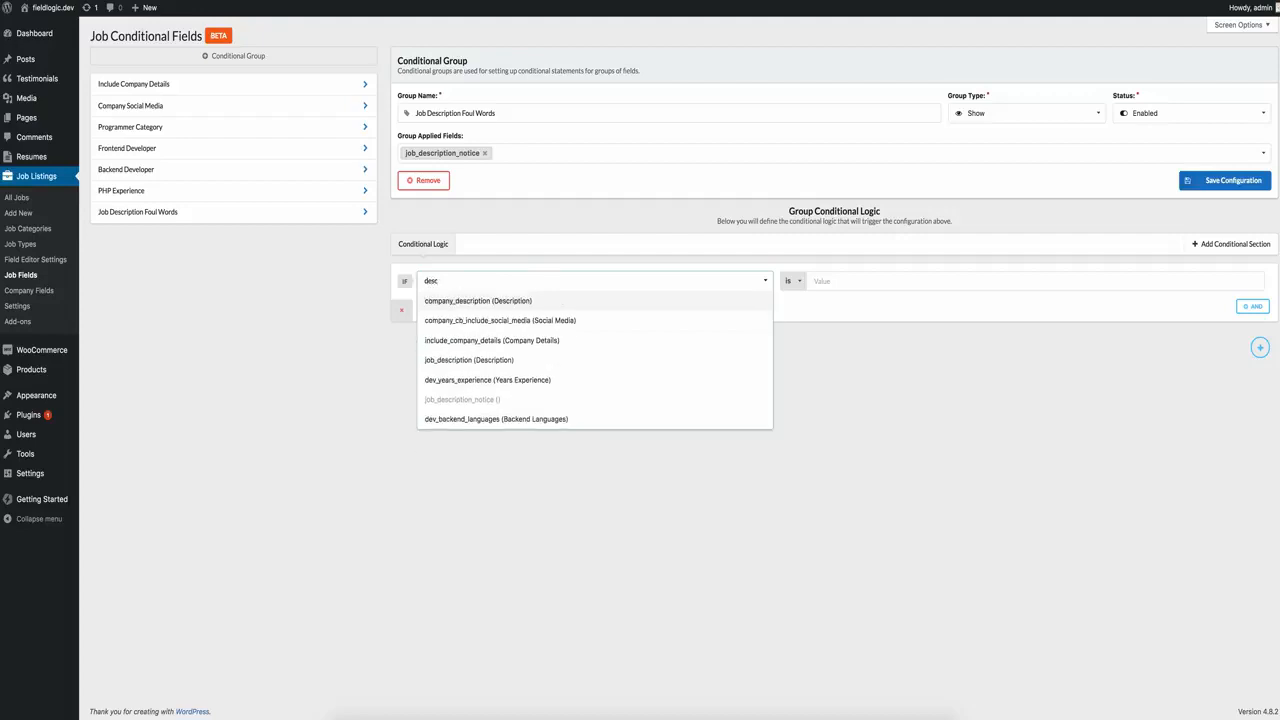
pyautogui.click(534, 360)
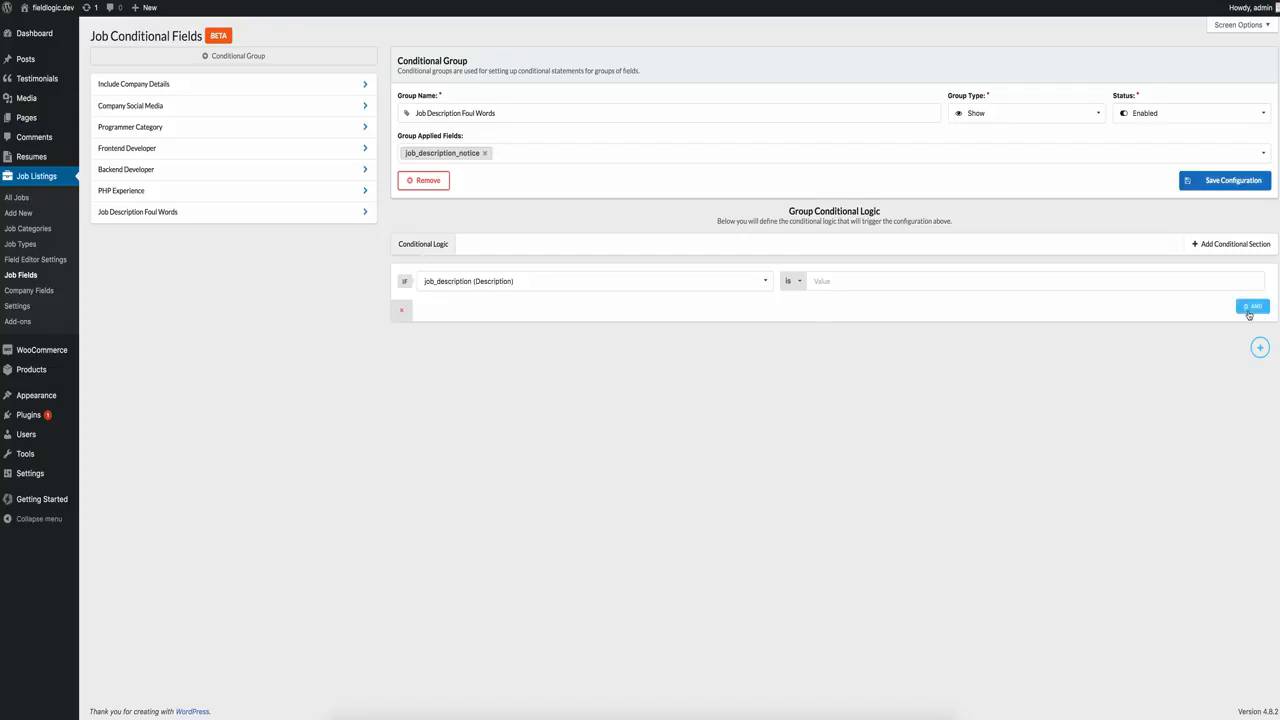
# Add OR sections below the first condition and remove the surplus ones so that a single empty OR section remains
pyautogui.click(1259, 347)
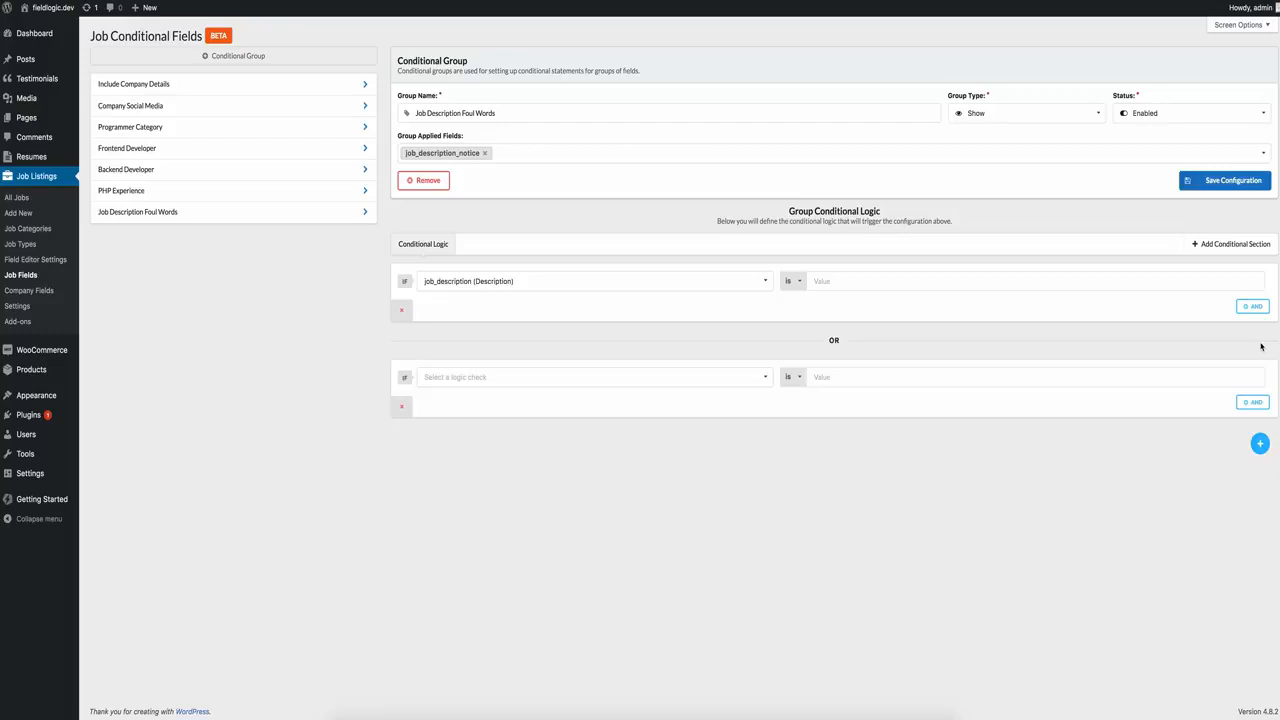
pyautogui.click(1258, 443)
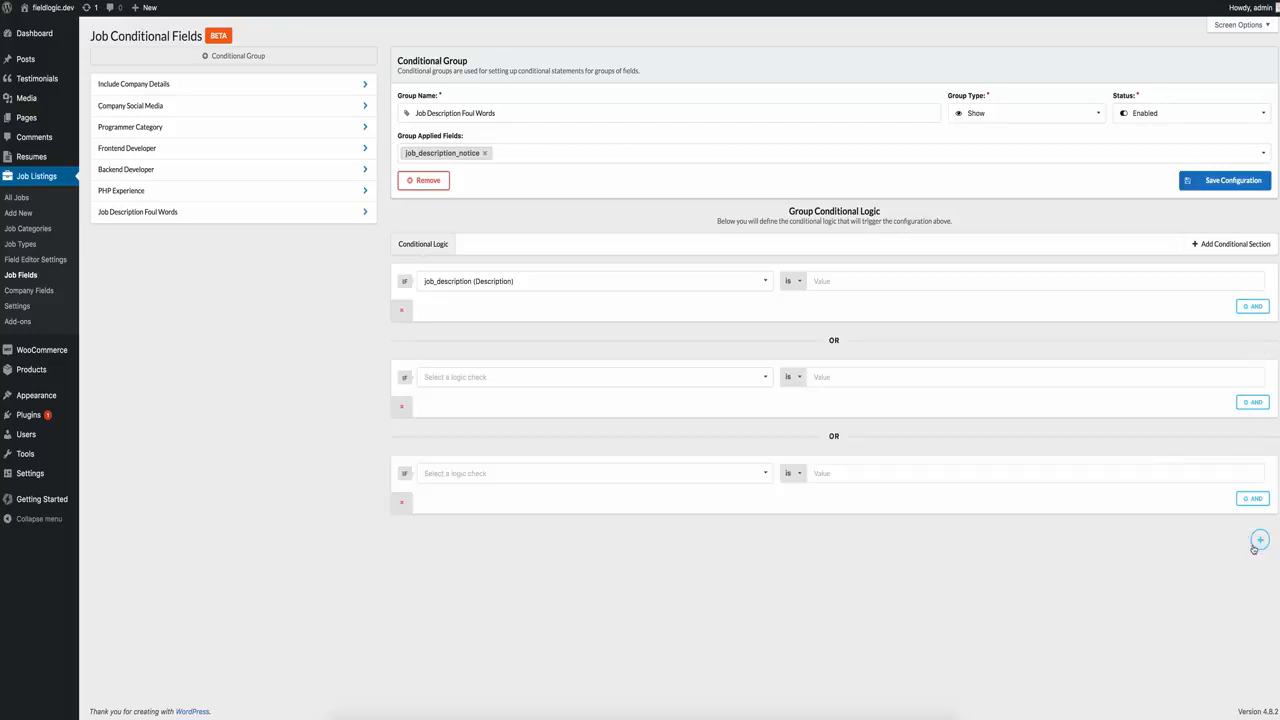
pyautogui.click(1258, 540)
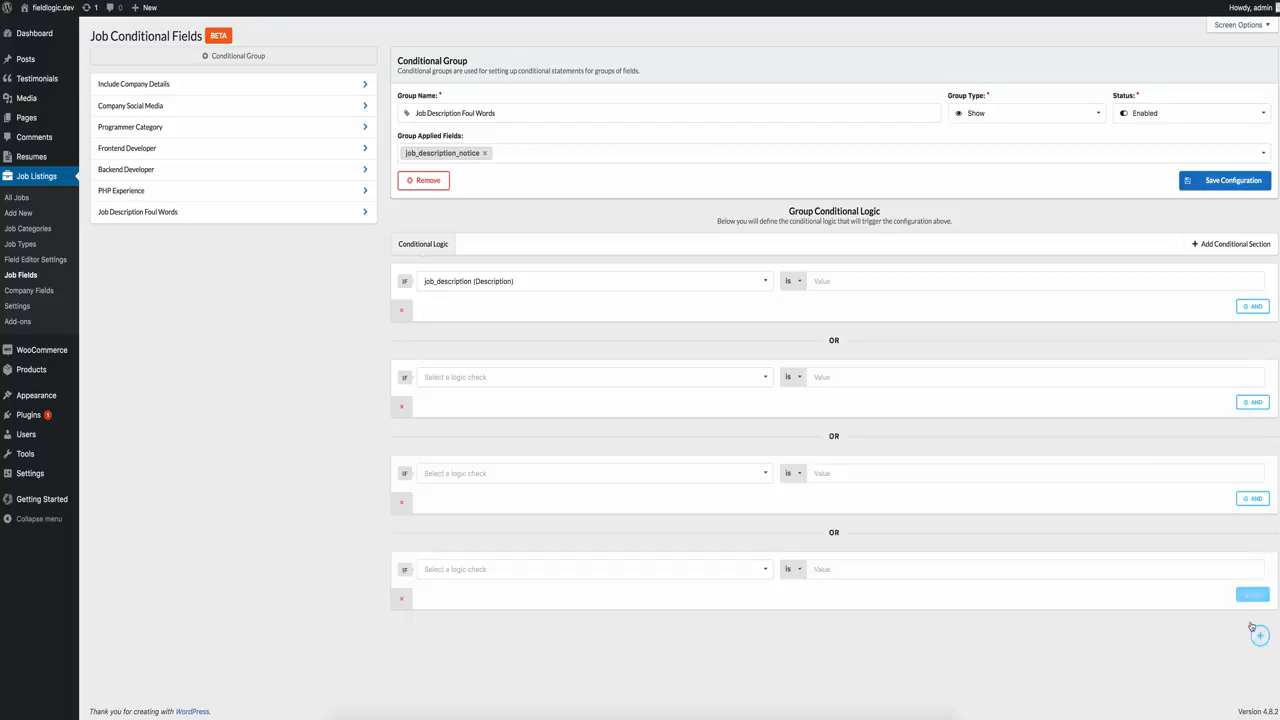
pyautogui.click(402, 503)
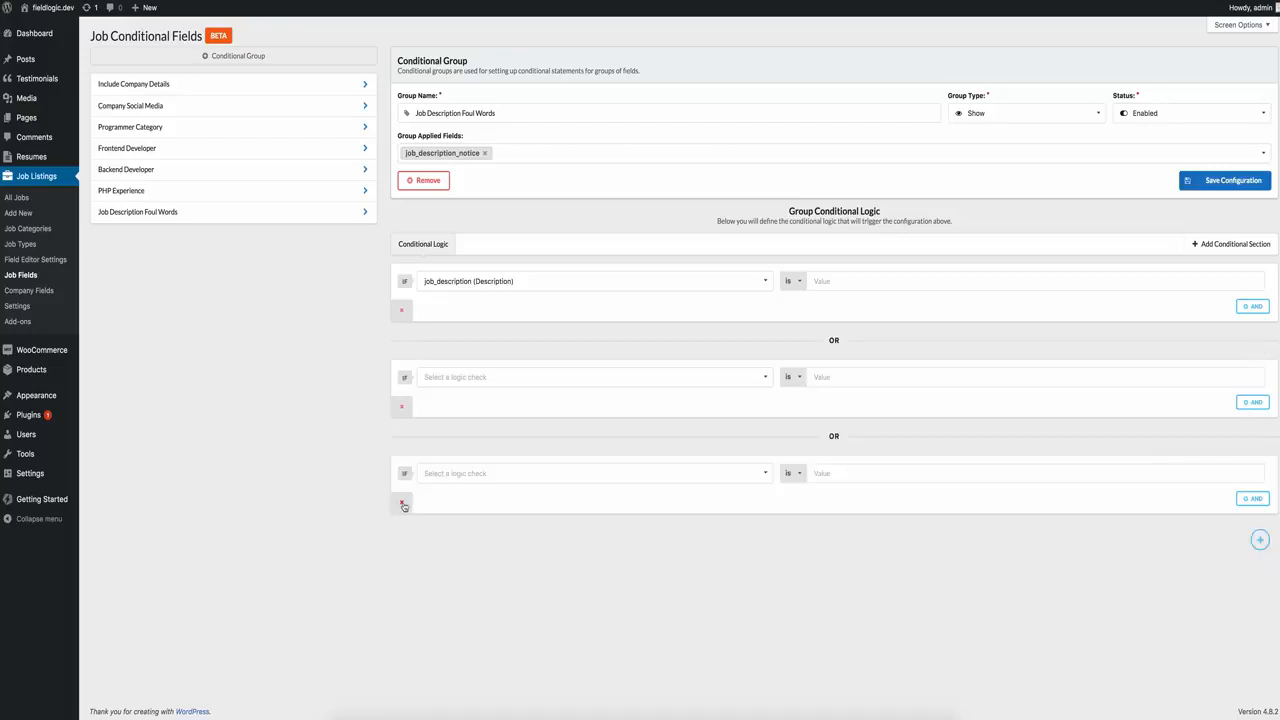
pyautogui.click(401, 406)
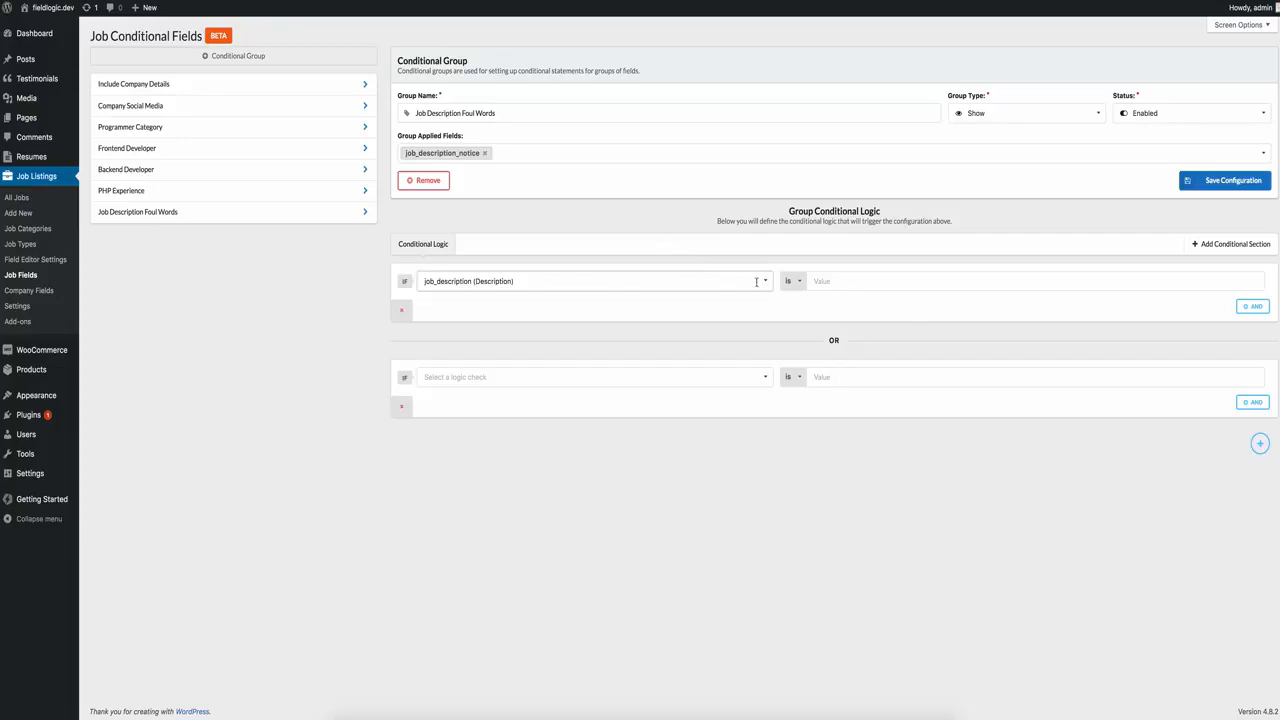
# Set the job_description condition to "contains" with the value "ass"
pyautogui.click(801, 282)
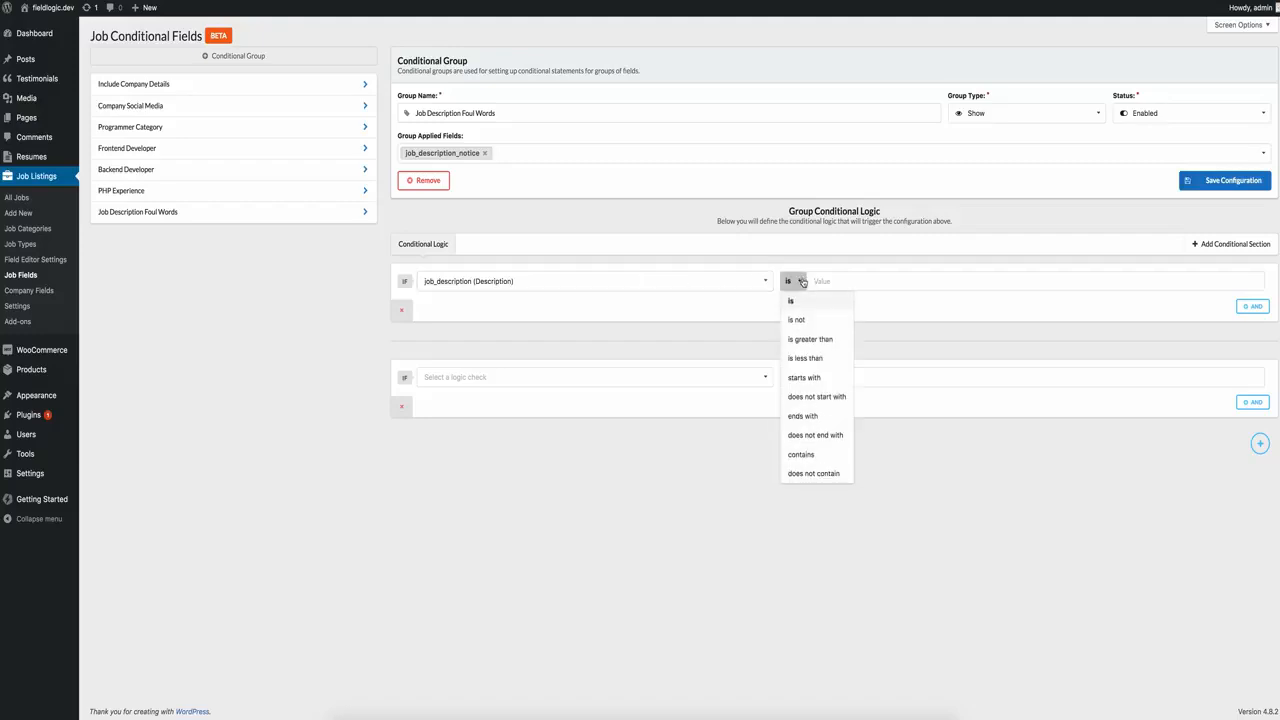
pyautogui.click(823, 455)
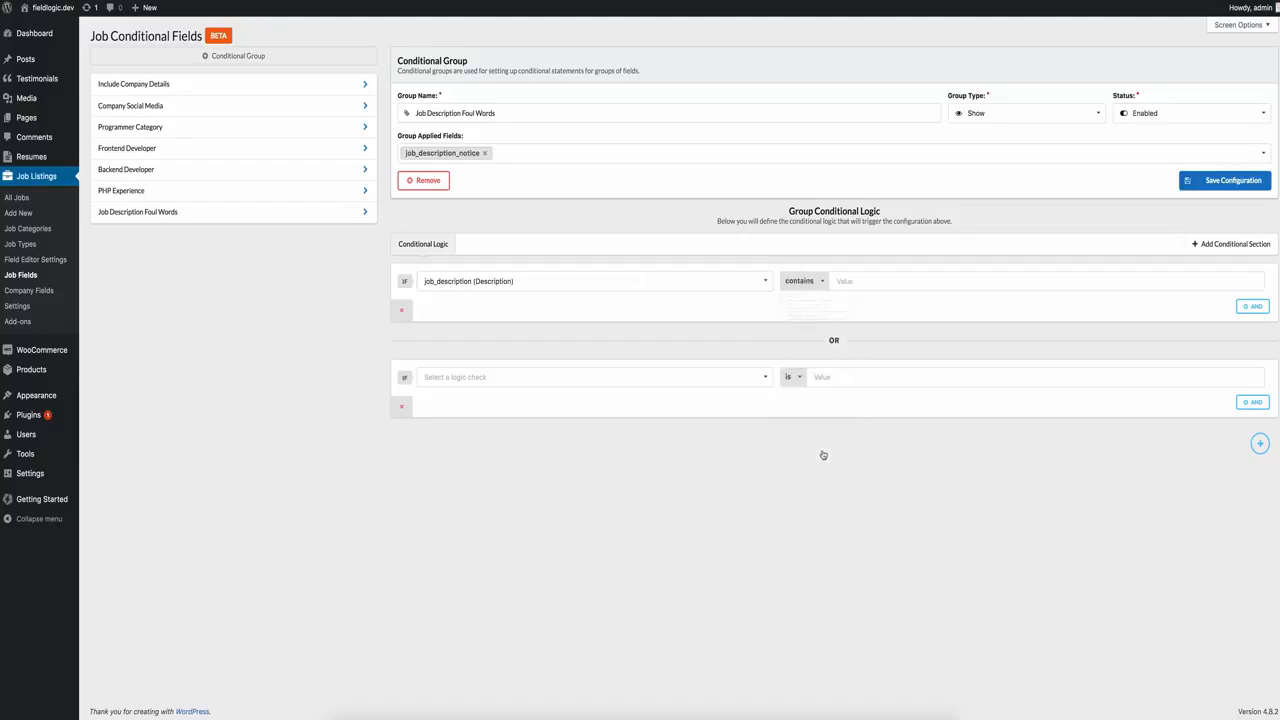
pyautogui.click(874, 276)
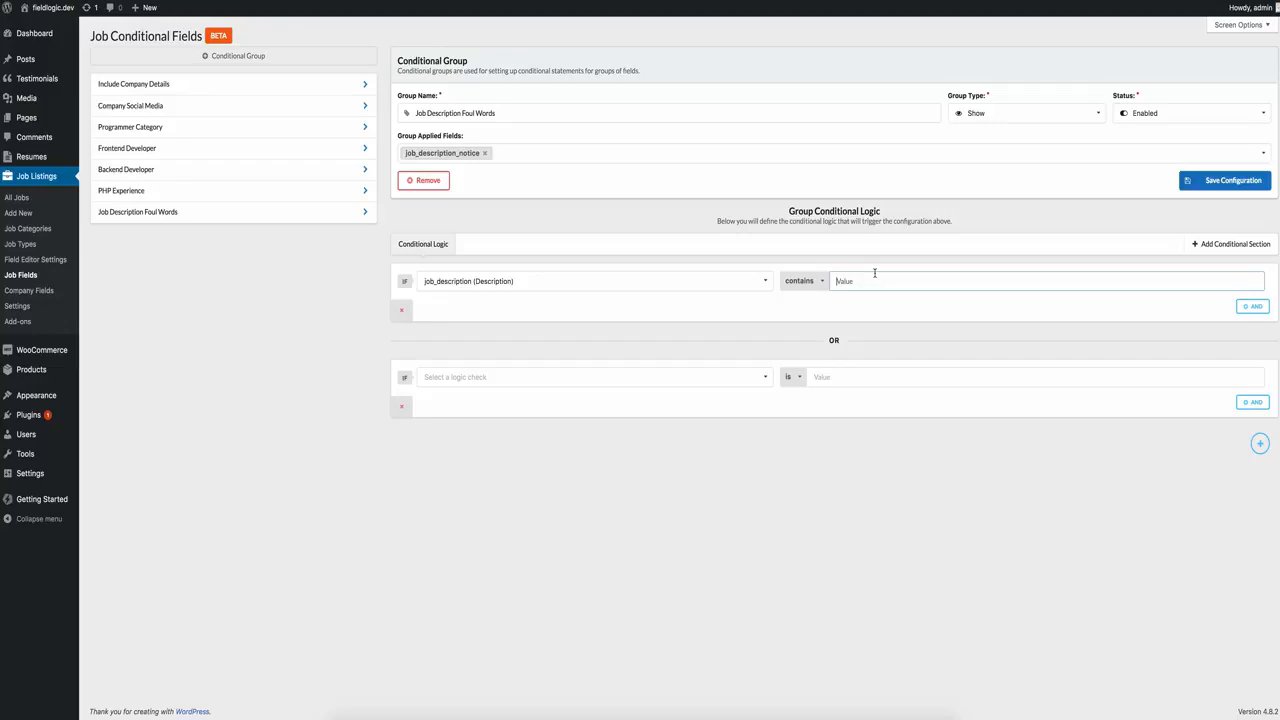
pyautogui.write('ass')
# Try adding two AND conditions with the "contains" operator to the first section, and remove both rows
pyautogui.click(1251, 306)
pyautogui.click(1250, 334)
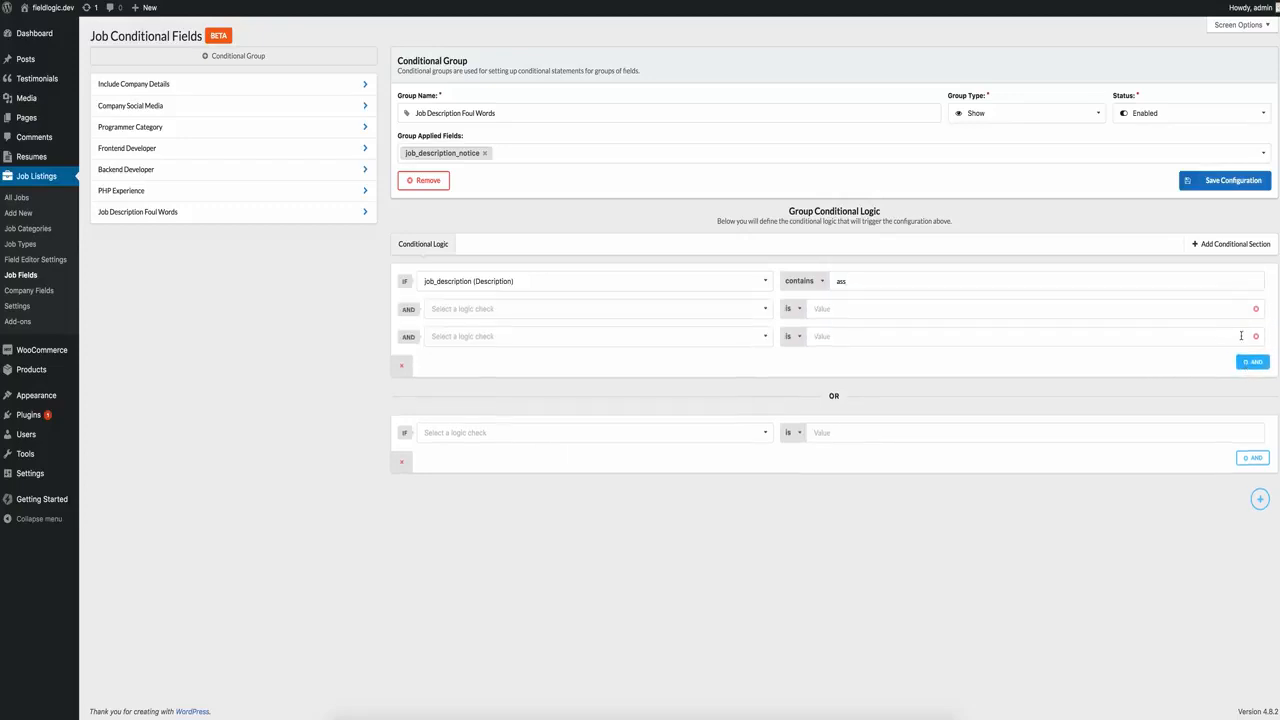
pyautogui.click(792, 308)
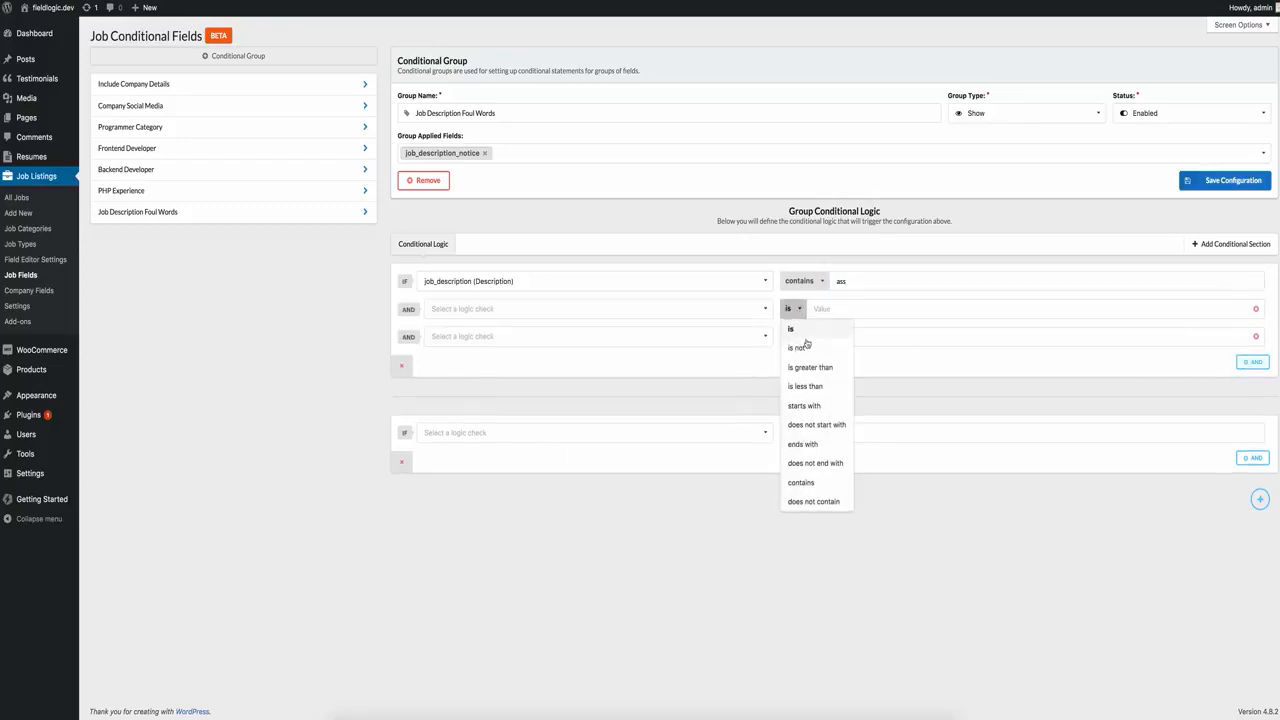
pyautogui.click(803, 482)
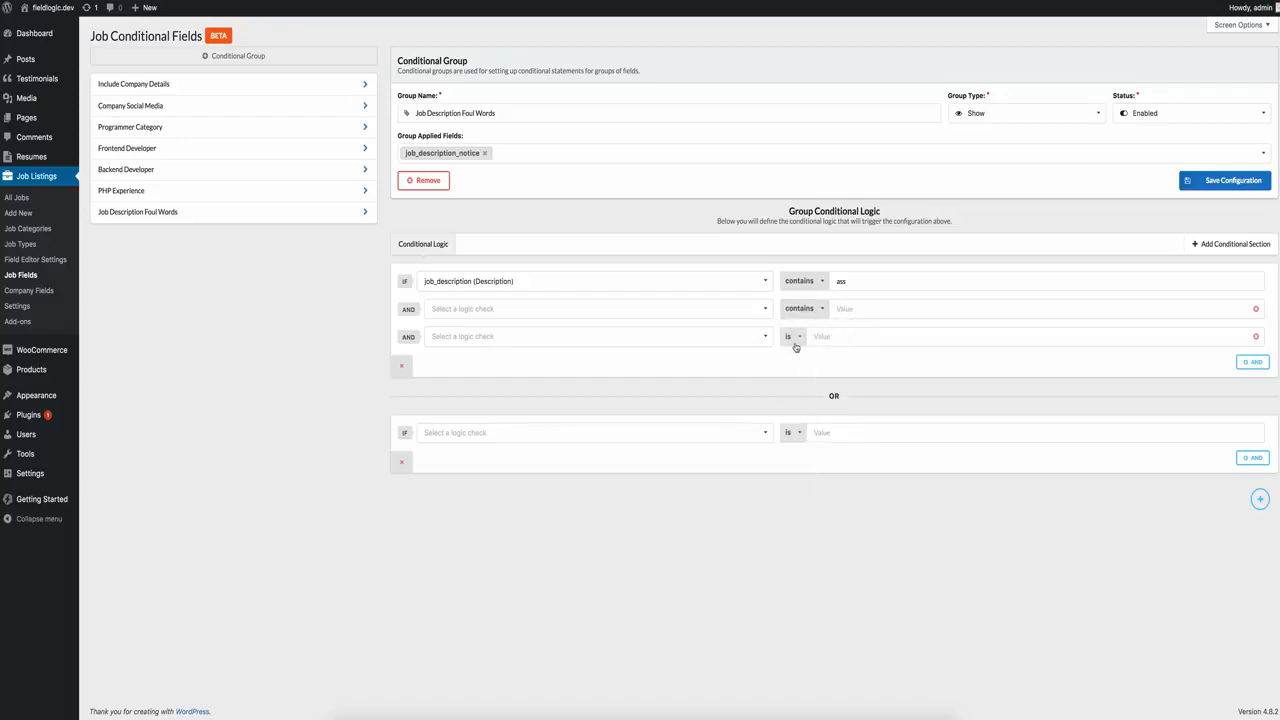
pyautogui.click(793, 336)
pyautogui.click(803, 510)
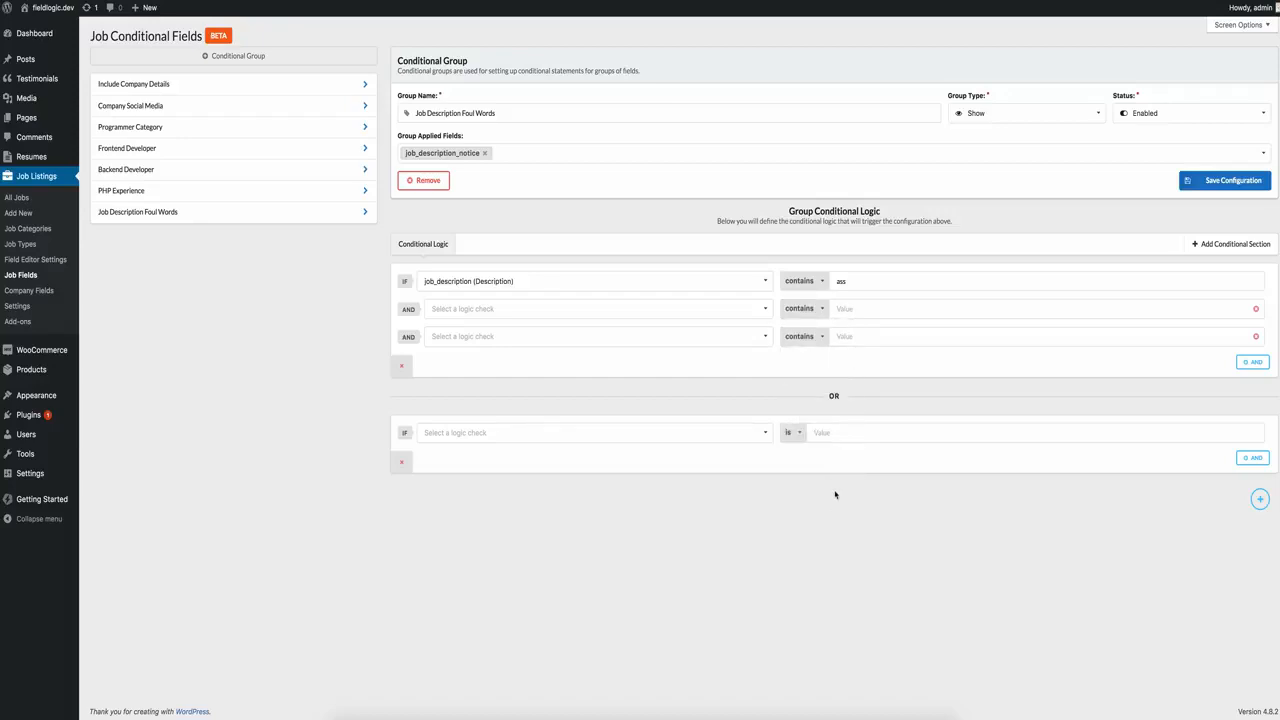
pyautogui.click(816, 310)
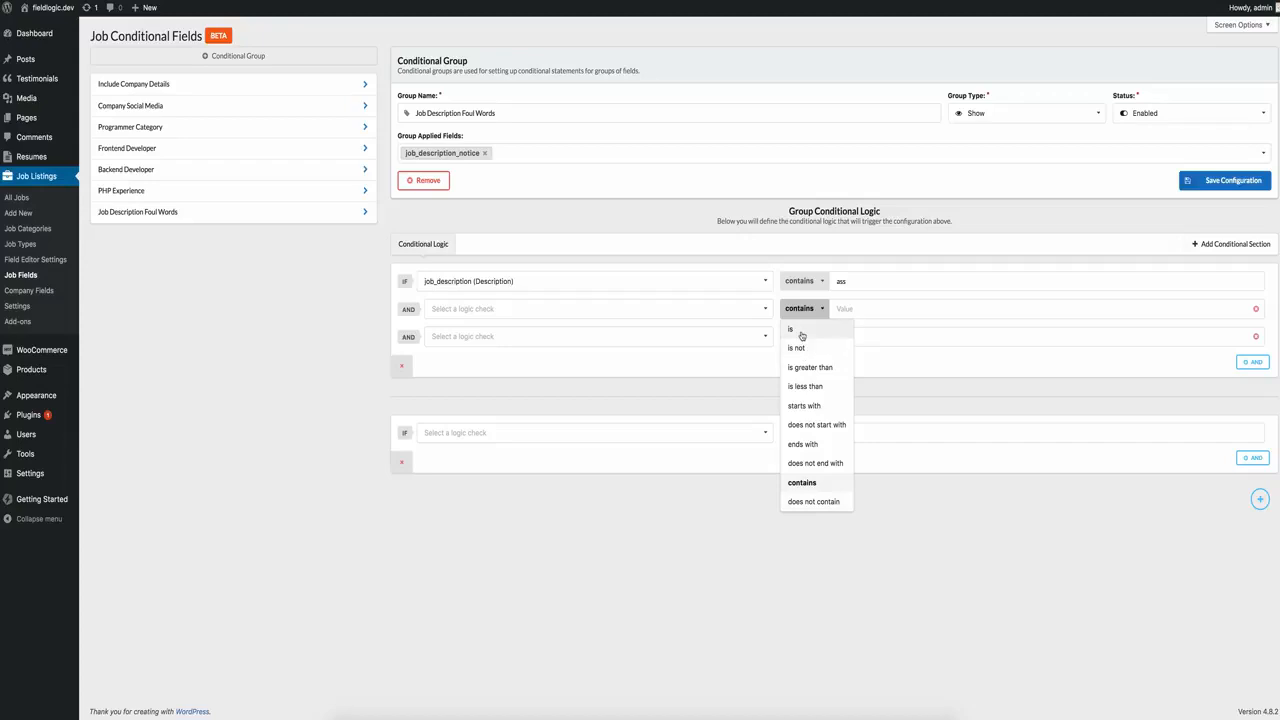
pyautogui.click(720, 362)
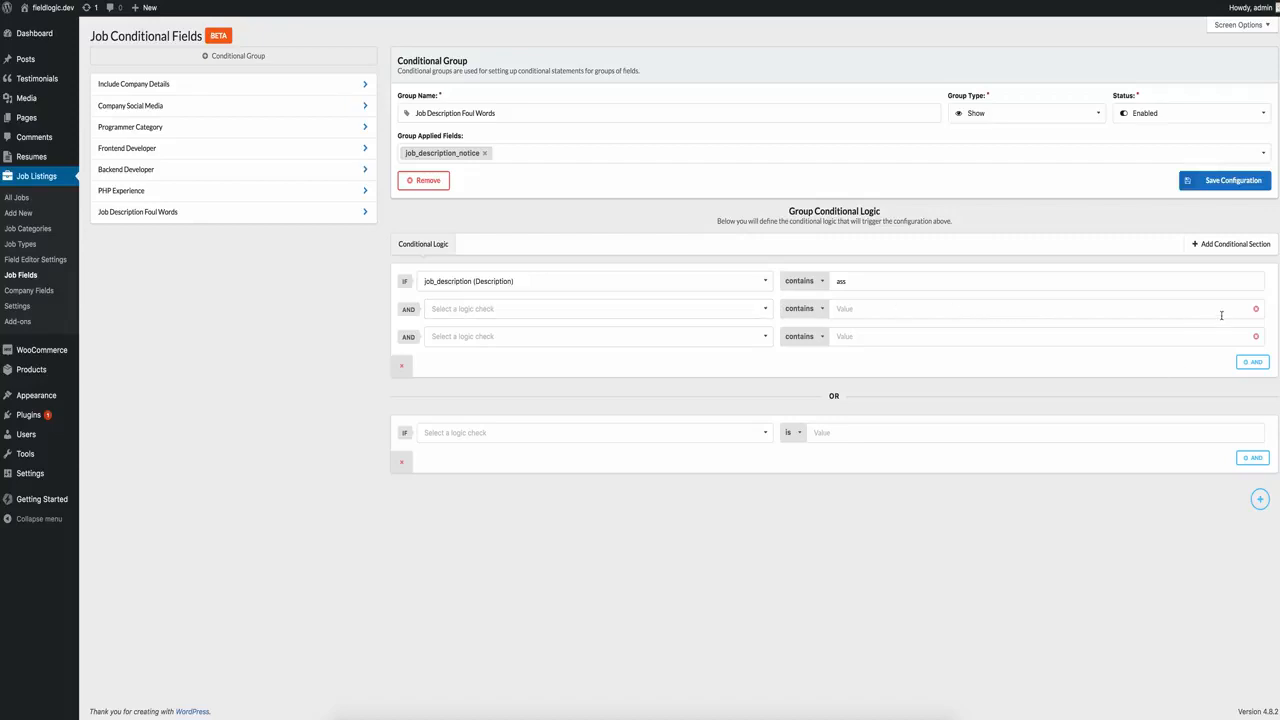
pyautogui.click(1256, 337)
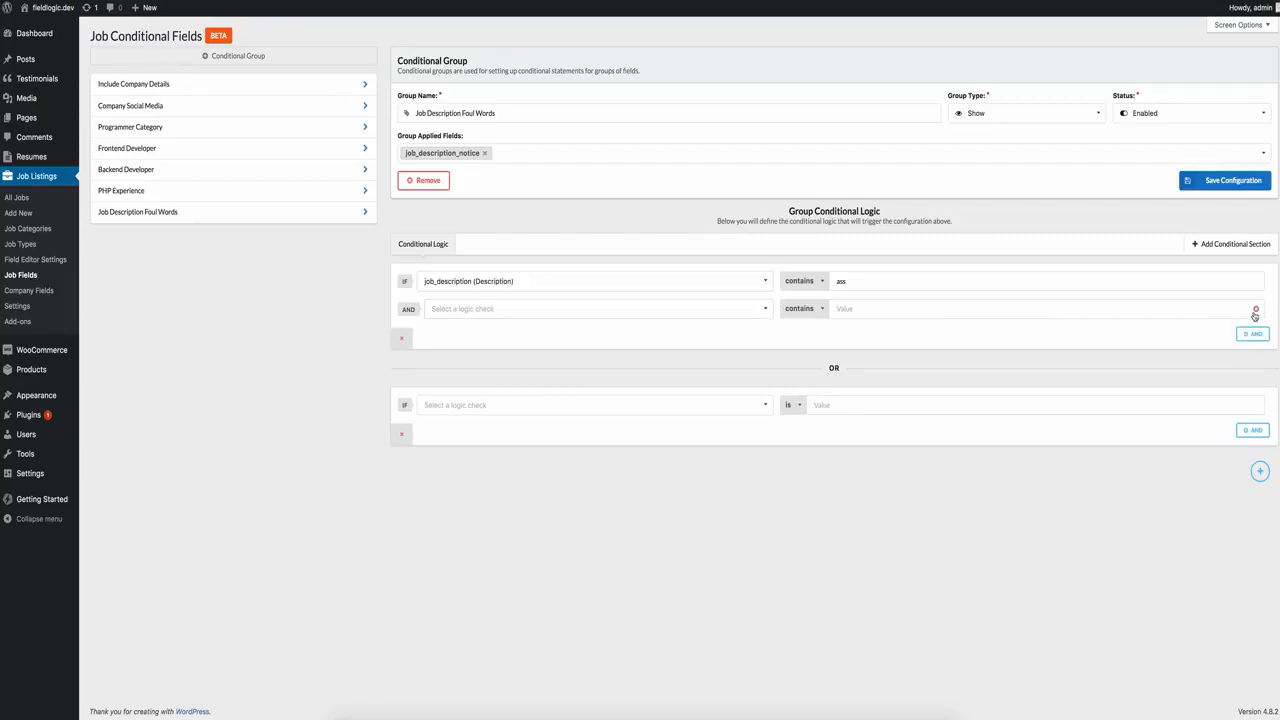
pyautogui.click(1255, 313)
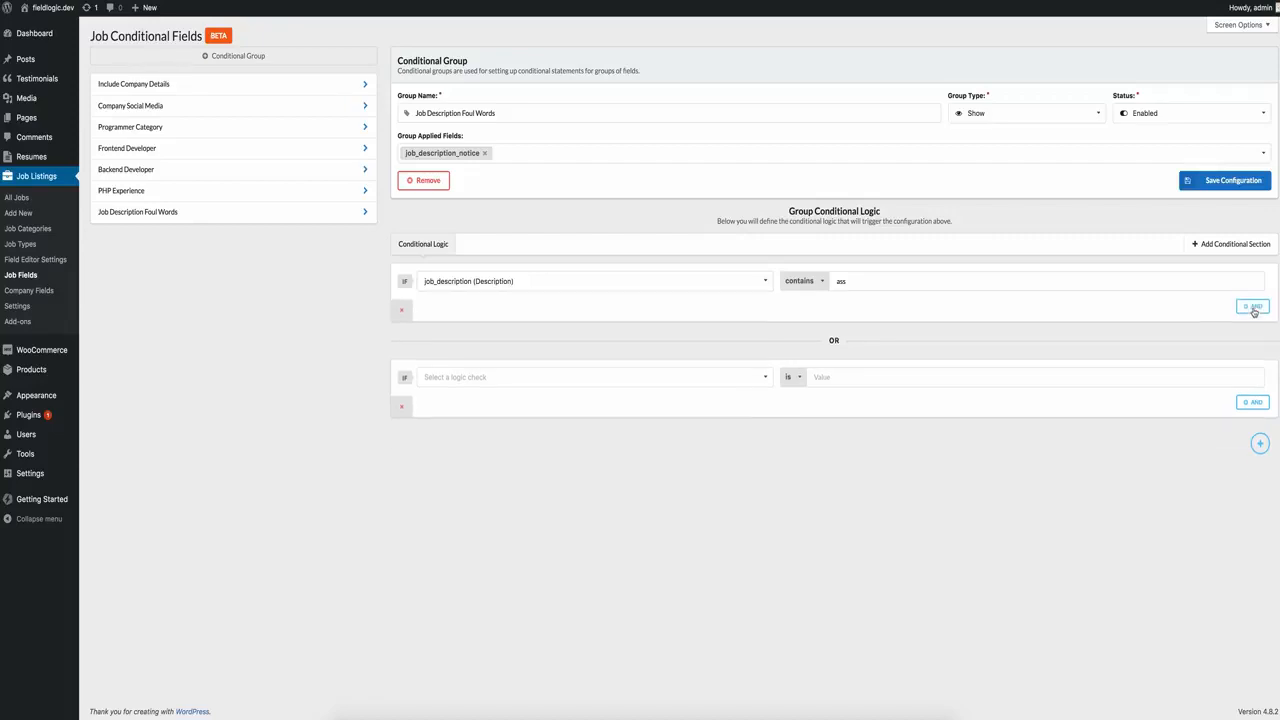
# Set the second OR section's condition to job_description (Description) "contains" with the value "shit"
pyautogui.click(576, 381)
pyautogui.write('desc')
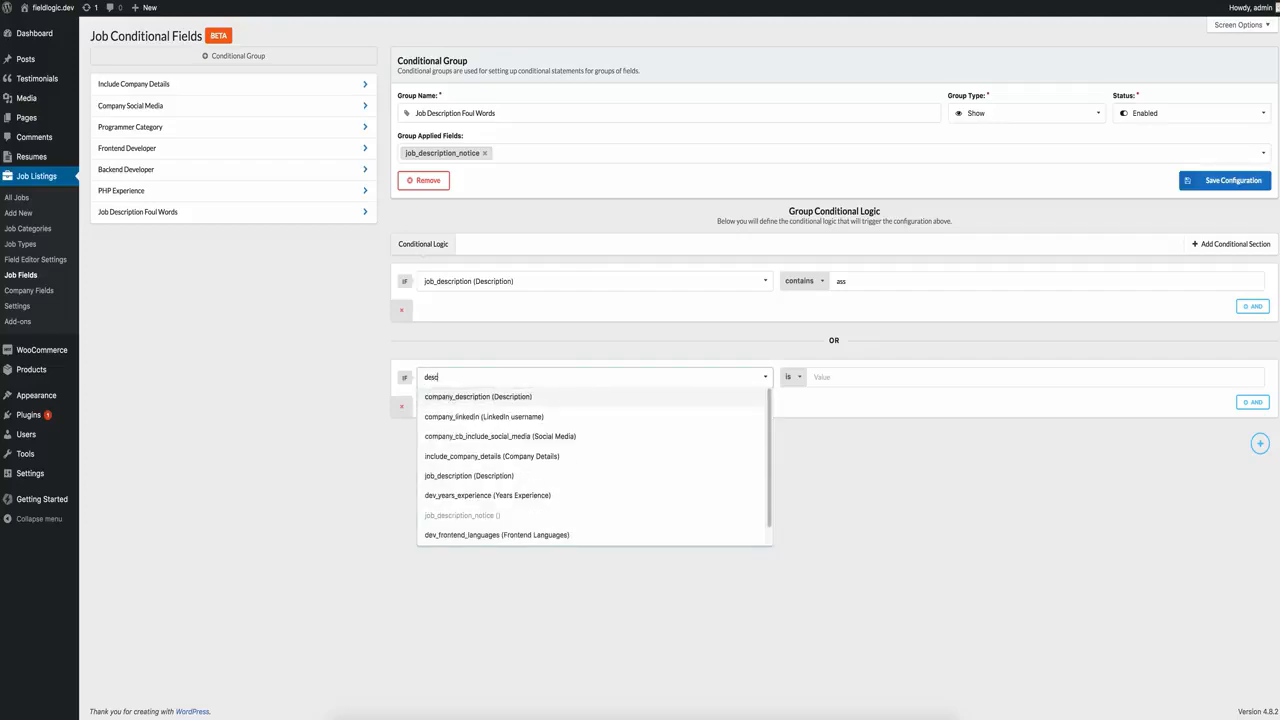
pyautogui.click(559, 455)
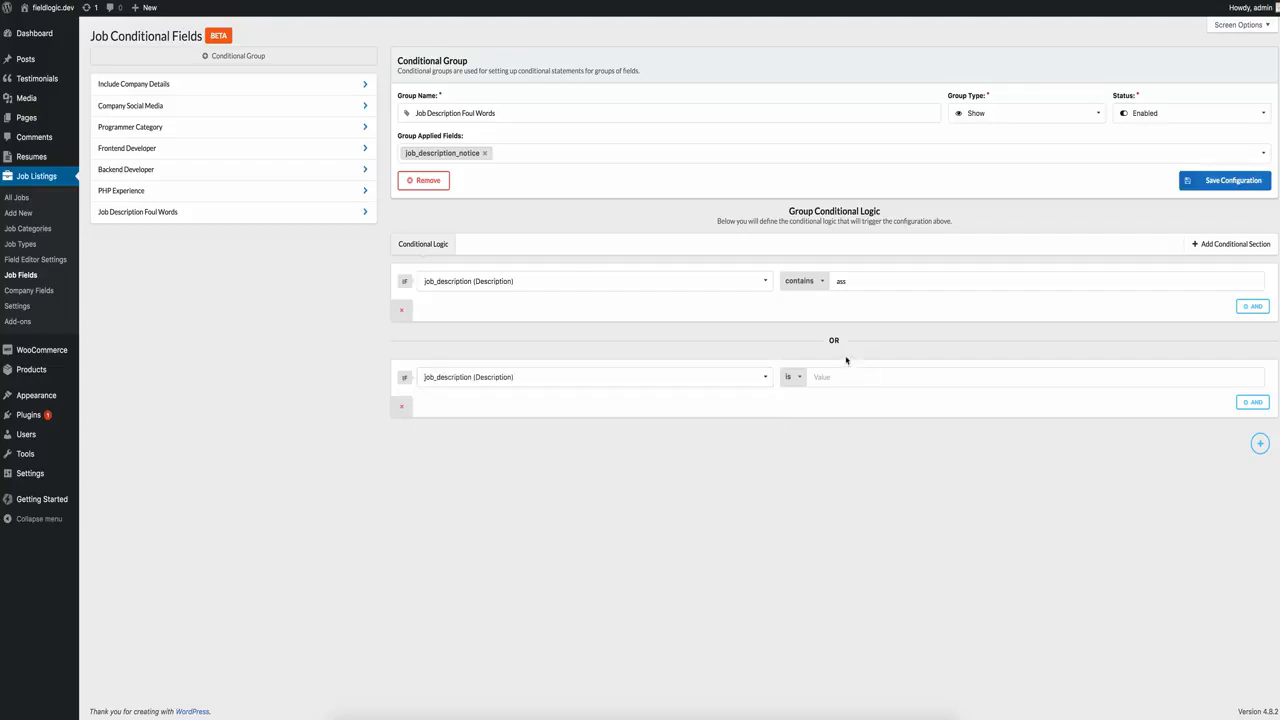
pyautogui.click(800, 376)
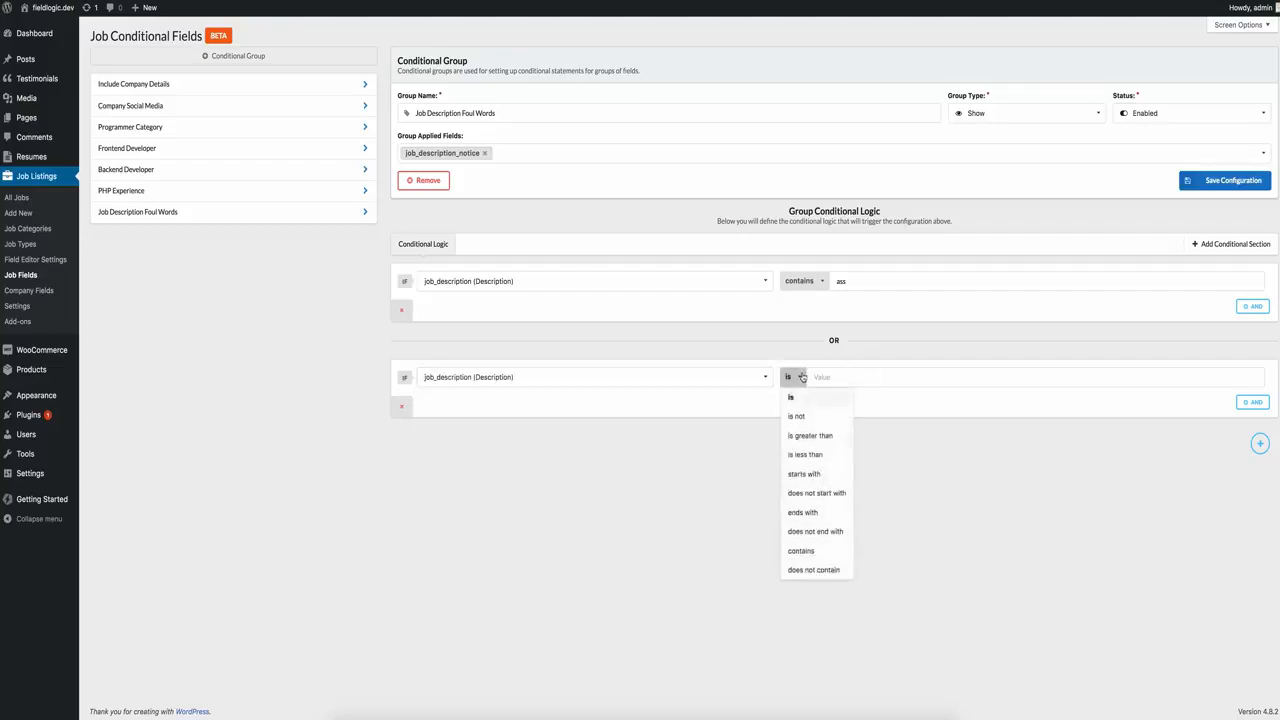
pyautogui.click(822, 549)
pyautogui.click(868, 379)
pyautogui.write('shit')
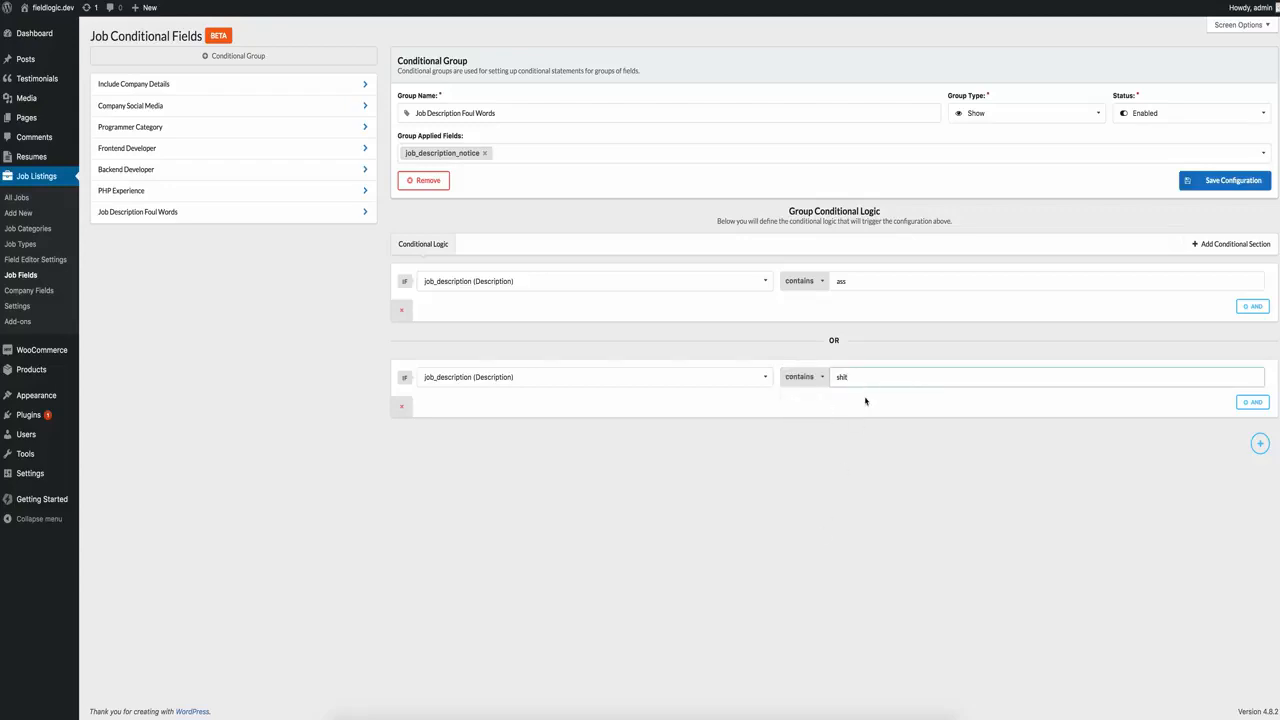
pyautogui.click(614, 337)
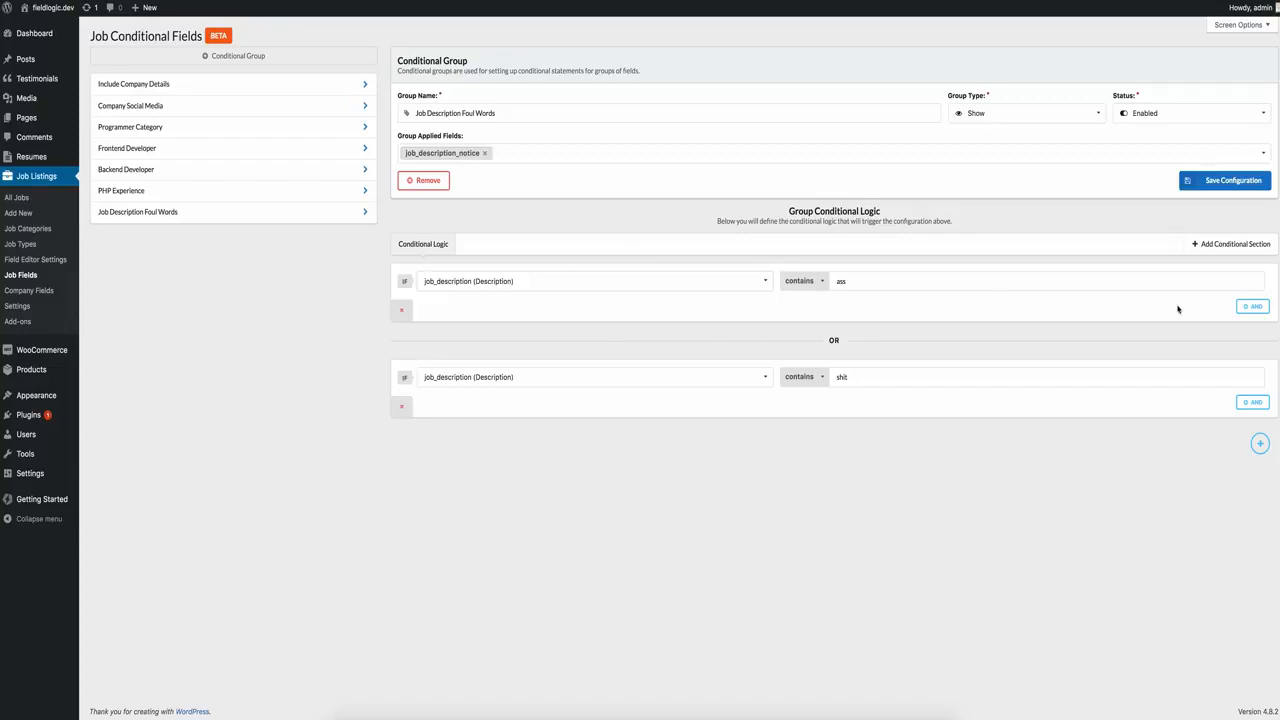
# Add two AND conditions to the first section and choose company_name (Company name) for the first of them
pyautogui.click(1252, 306)
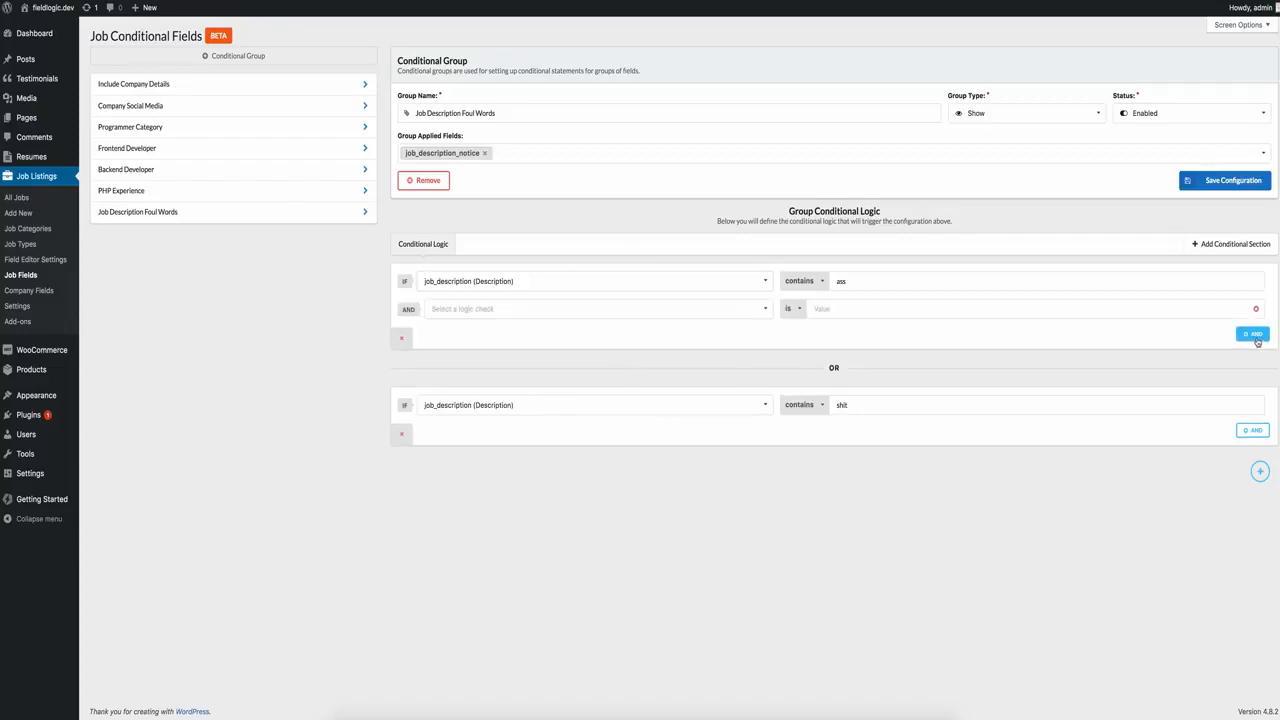
pyautogui.click(1255, 336)
pyautogui.click(714, 310)
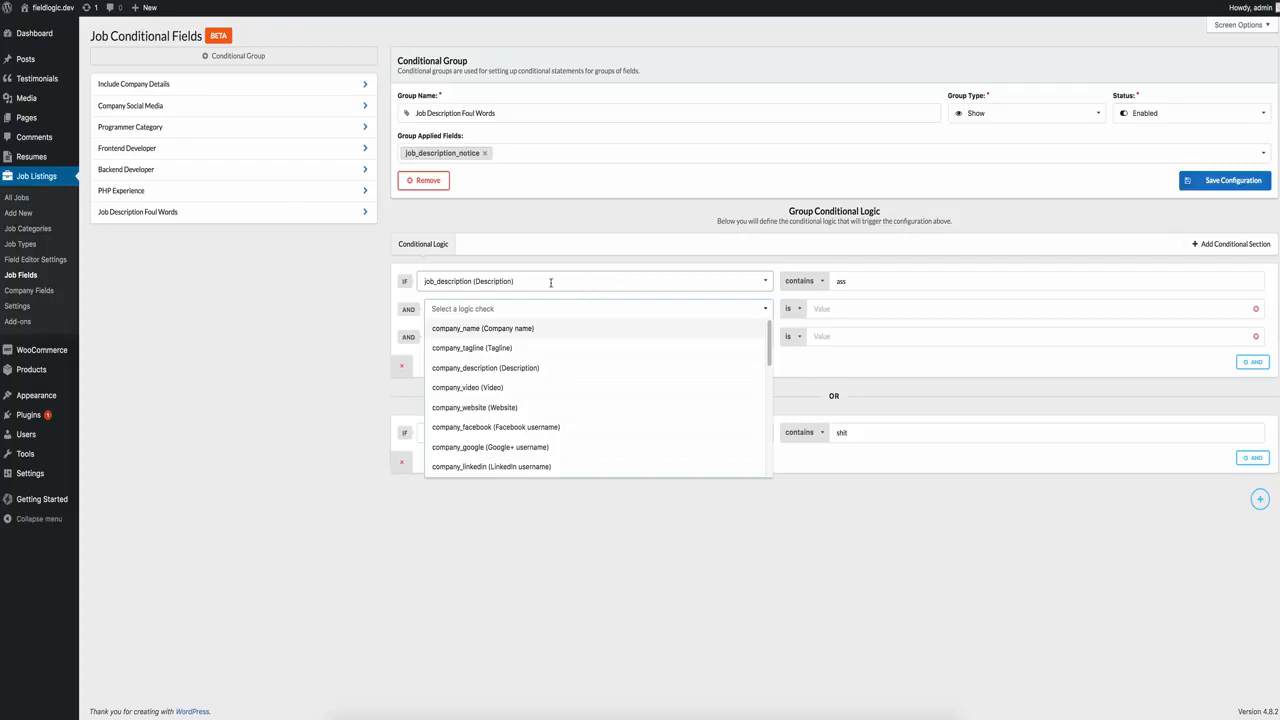
pyautogui.click(367, 294)
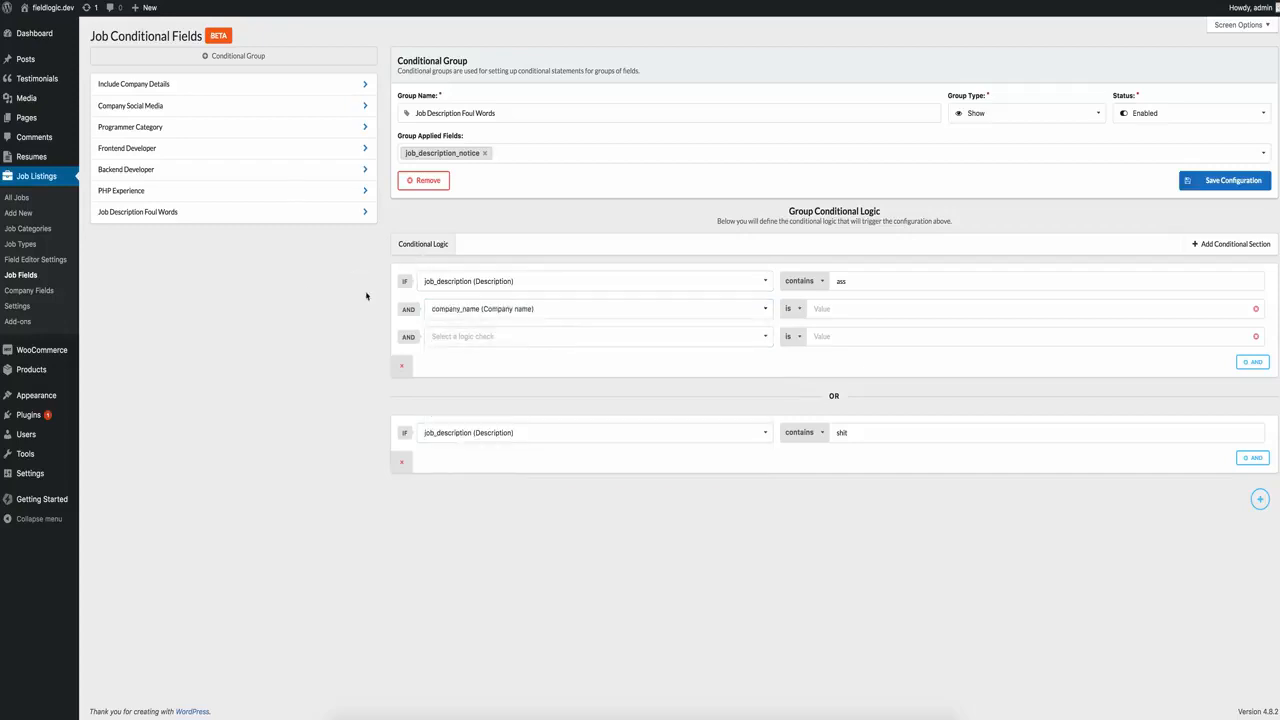
# Examine which fields the AND conditions offer and which ones cannot be selected
pyautogui.click(552, 306)
pyautogui.scroll(-5, 551, 375)
pyautogui.scroll(-3, 551, 378)
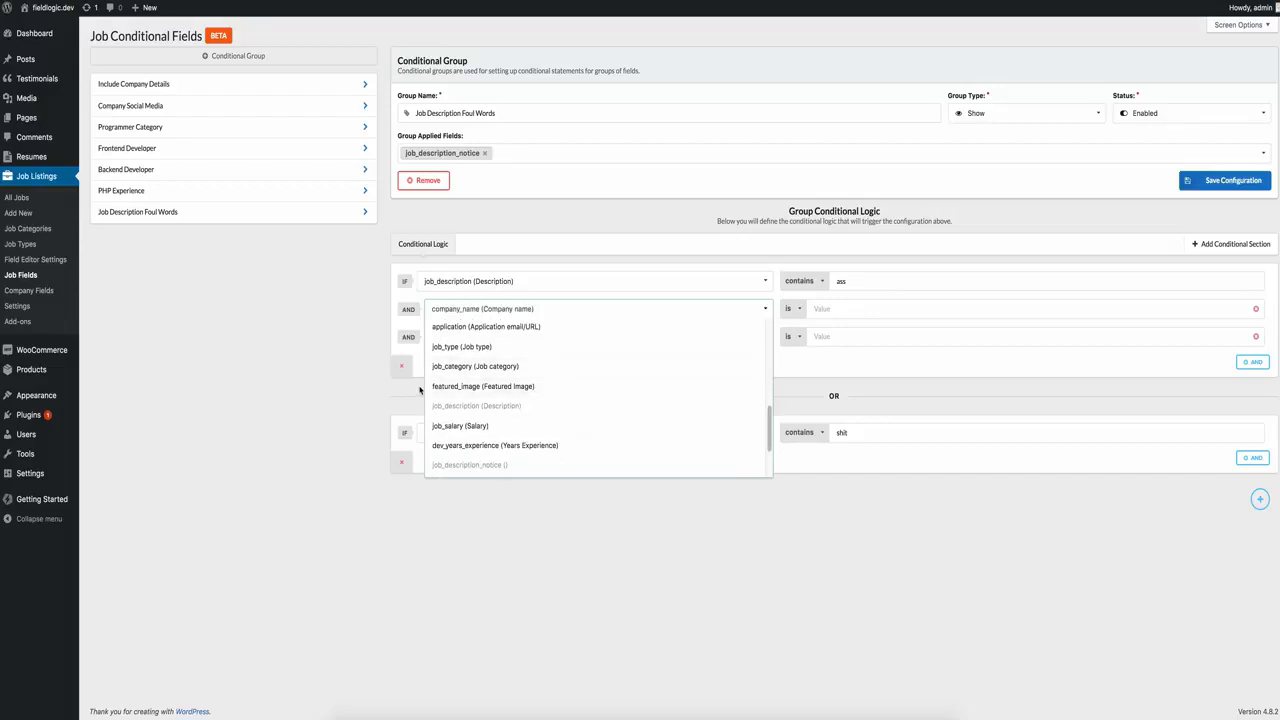
pyautogui.click(360, 337)
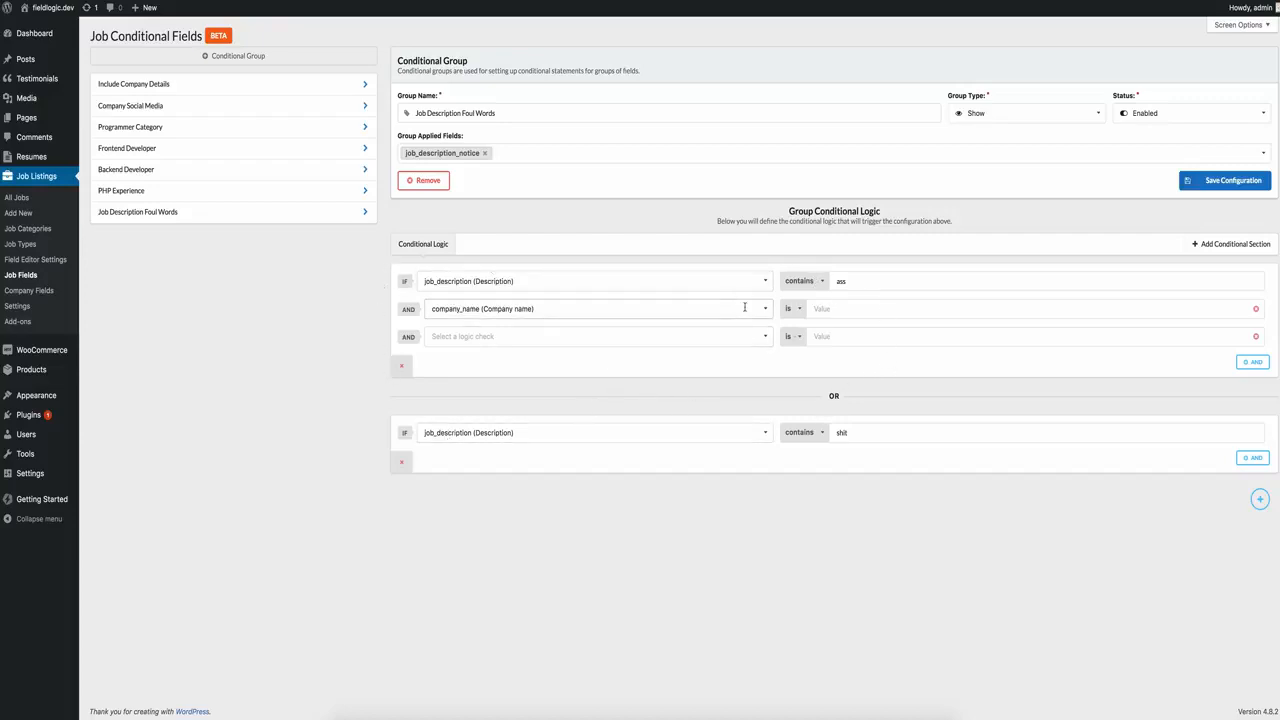
pyautogui.click(514, 434)
pyautogui.click(536, 460)
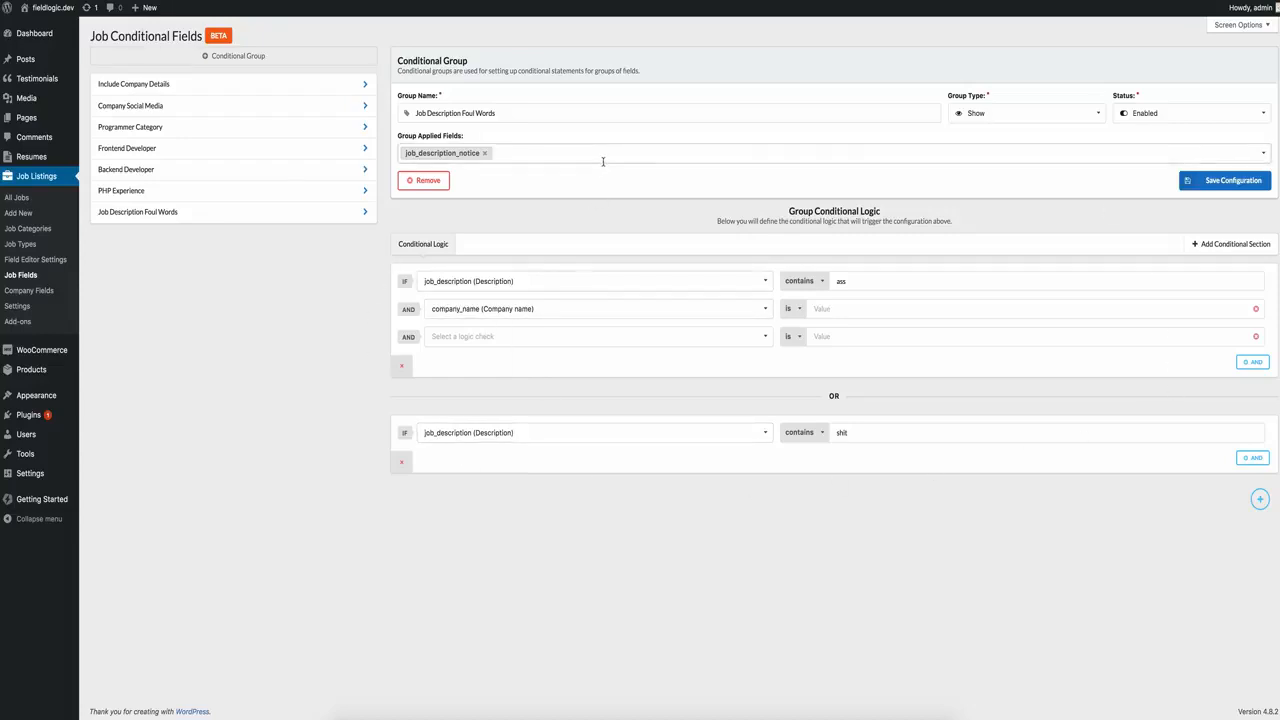
pyautogui.click(560, 335)
pyautogui.scroll(-2, 623, 397)
pyautogui.scroll(-5, 623, 397)
pyautogui.scroll(-1, 567, 468)
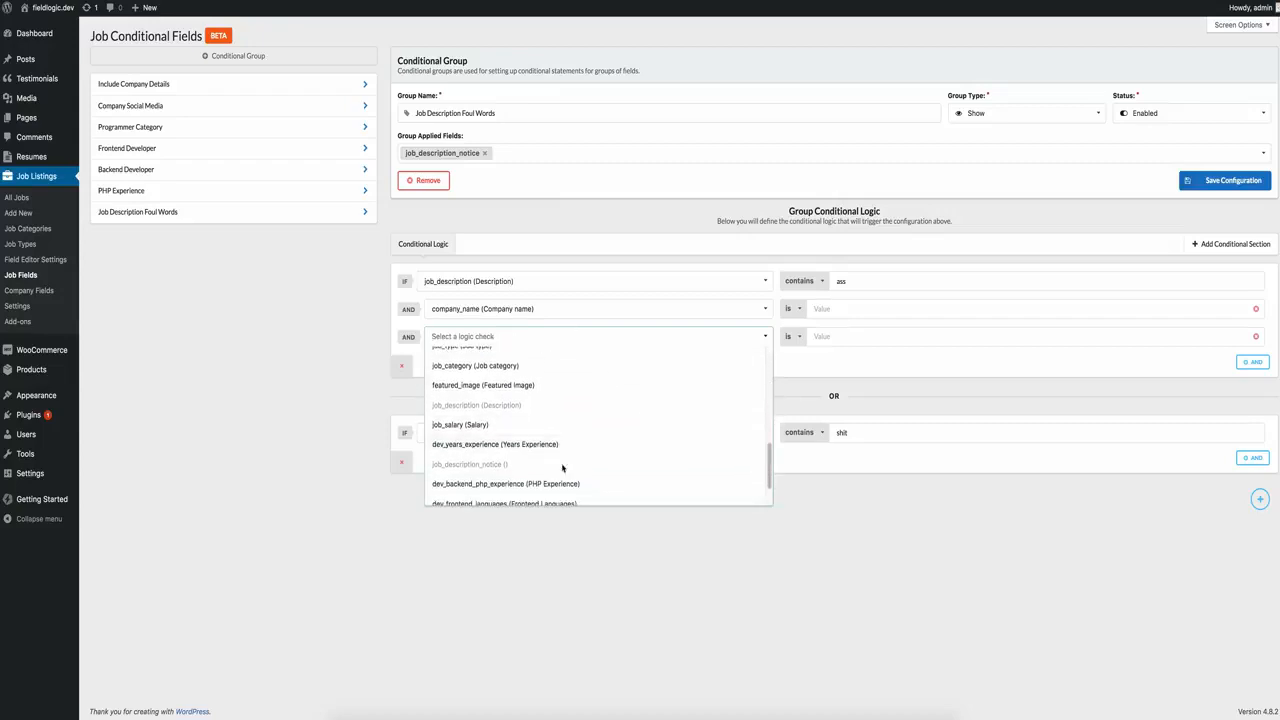
pyautogui.click(924, 617)
# Remove both AND conditions from the first section and save the group configuration
pyautogui.click(1256, 337)
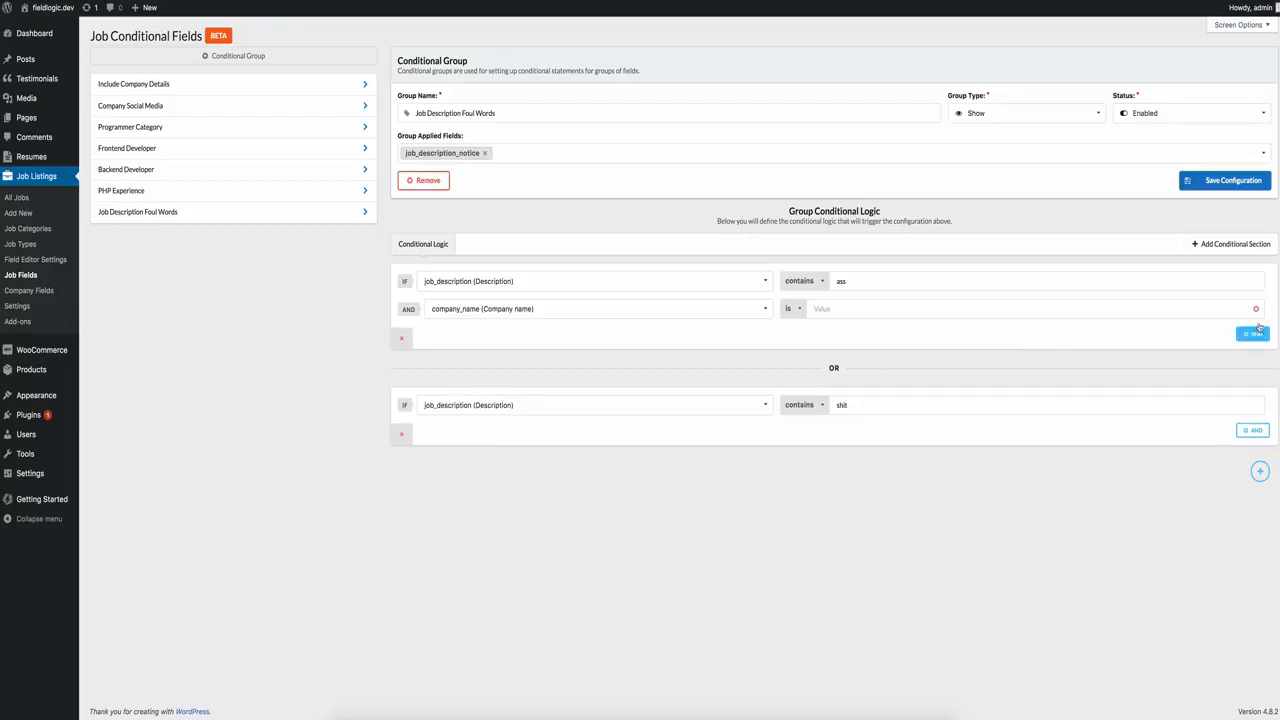
pyautogui.click(1257, 309)
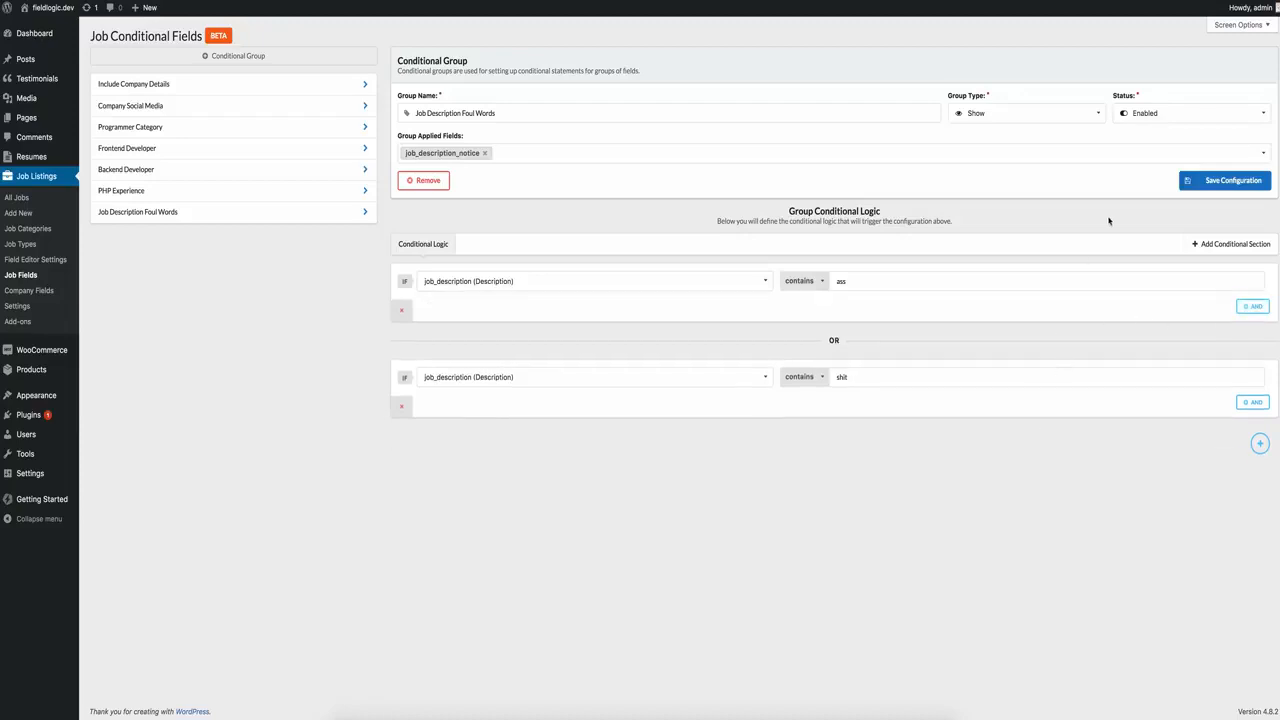
pyautogui.click(1212, 181)
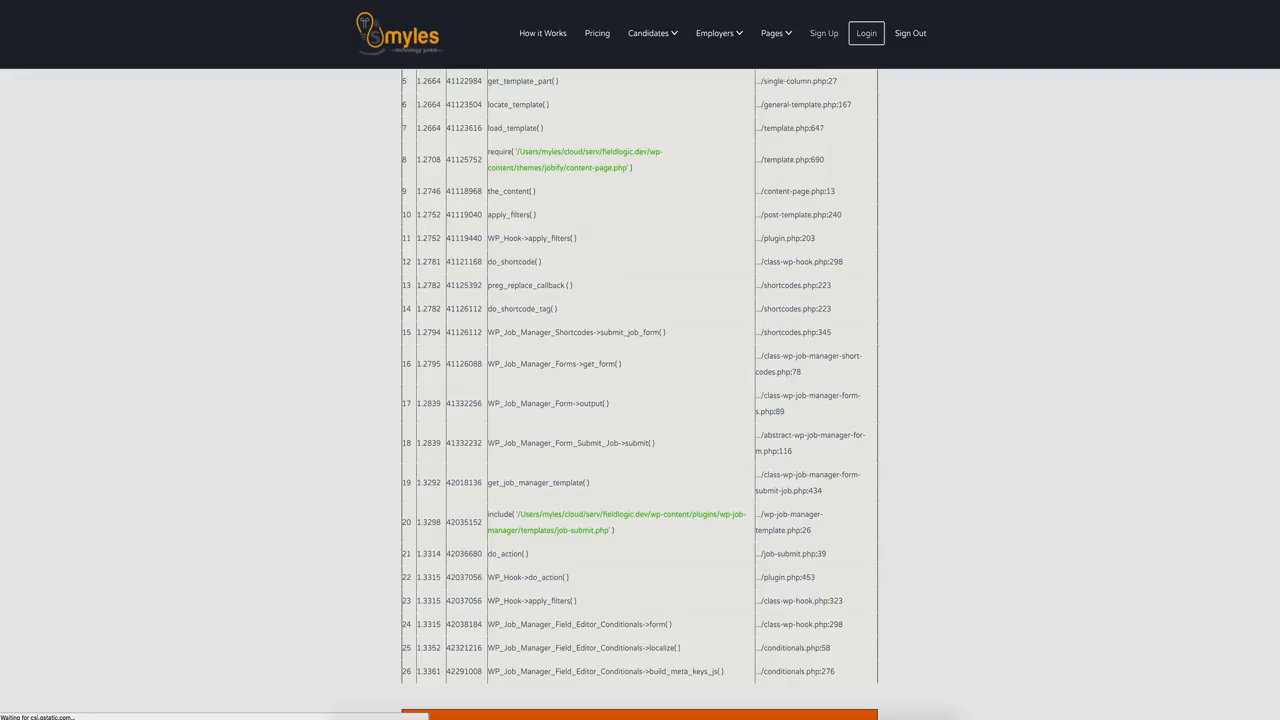
# Examine the PHP warnings and call stacks on the Post a Job page
pyautogui.scroll(3, 970, 272)
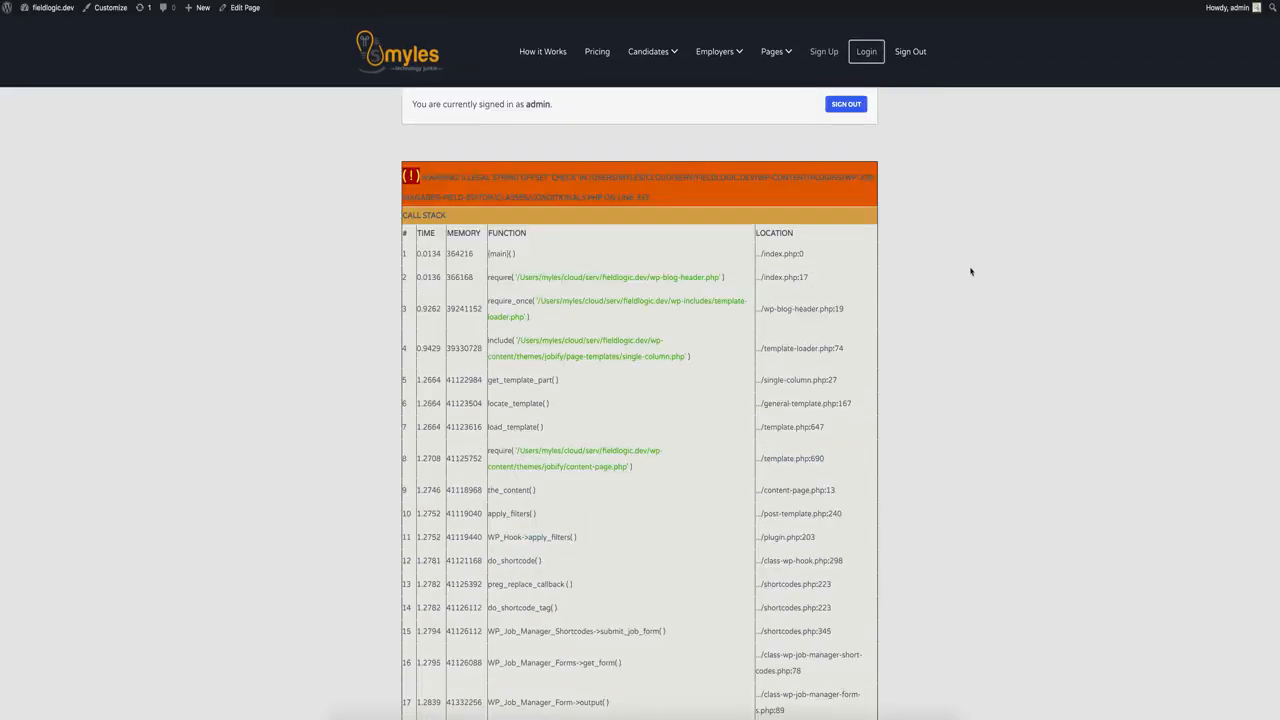
pyautogui.scroll(2, 1047, 267)
pyautogui.scroll(-3, 1047, 266)
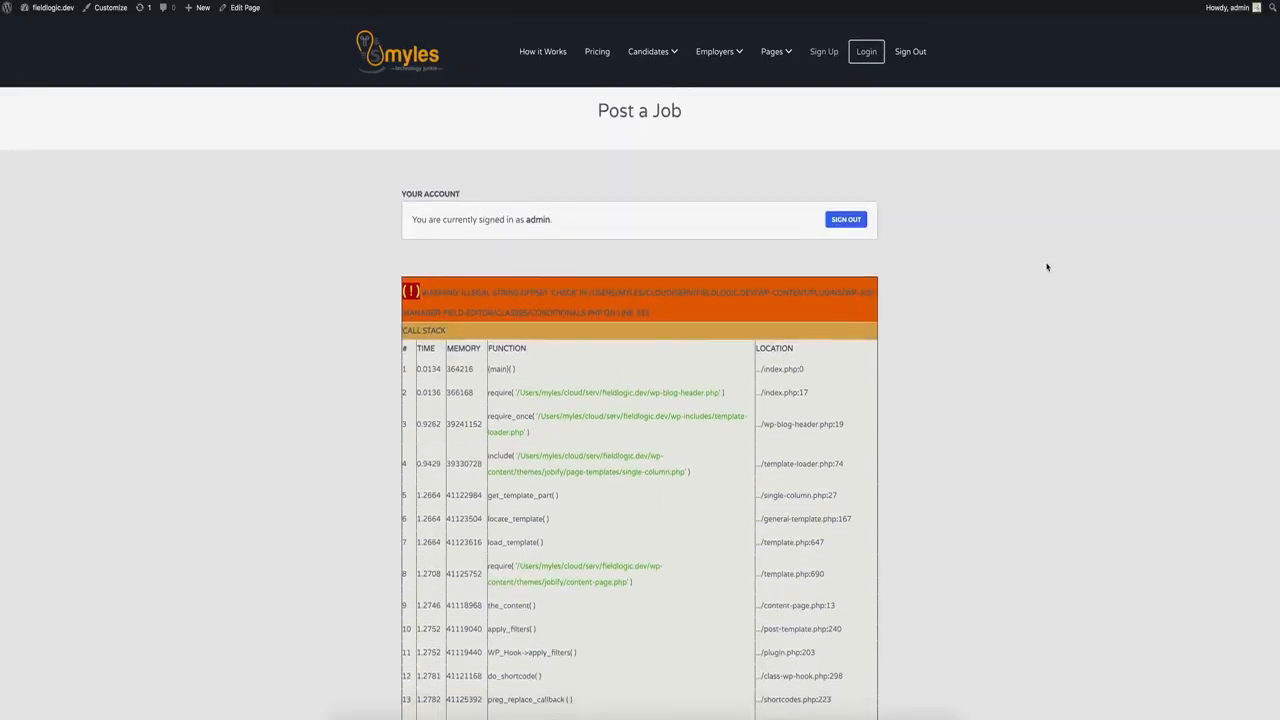
pyautogui.scroll(-15, 1047, 266)
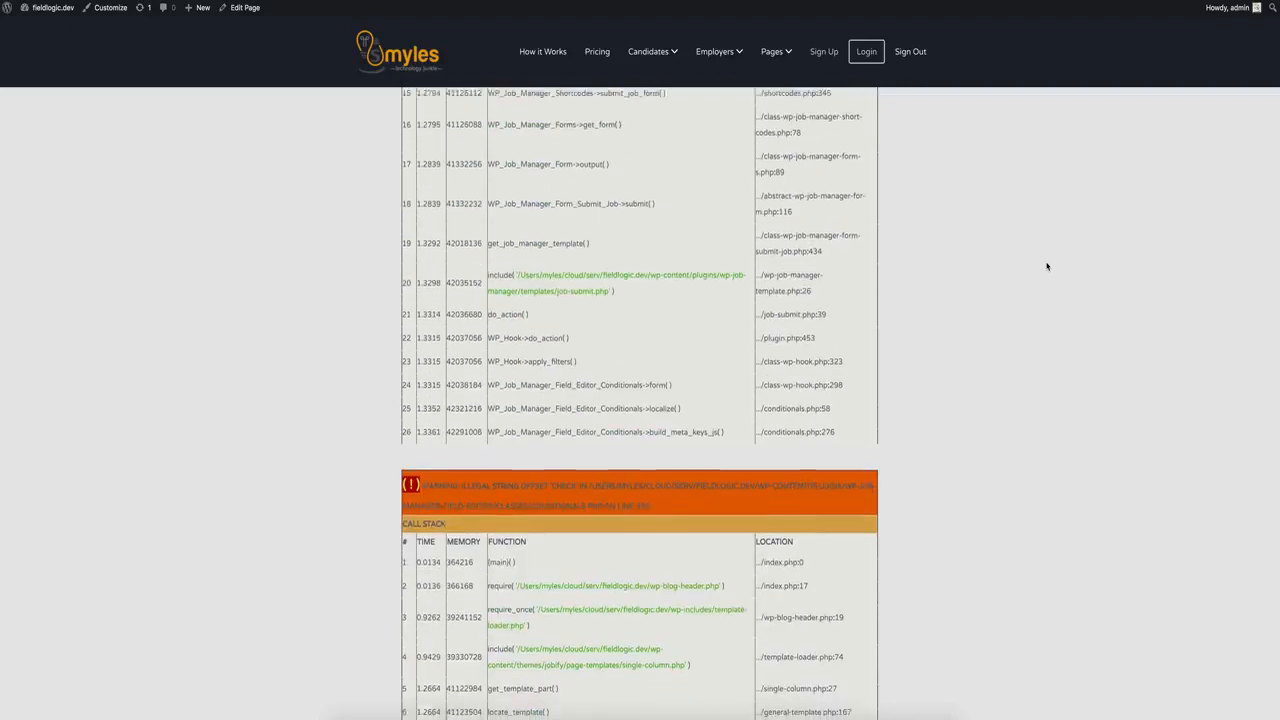
pyautogui.scroll(15, 1047, 264)
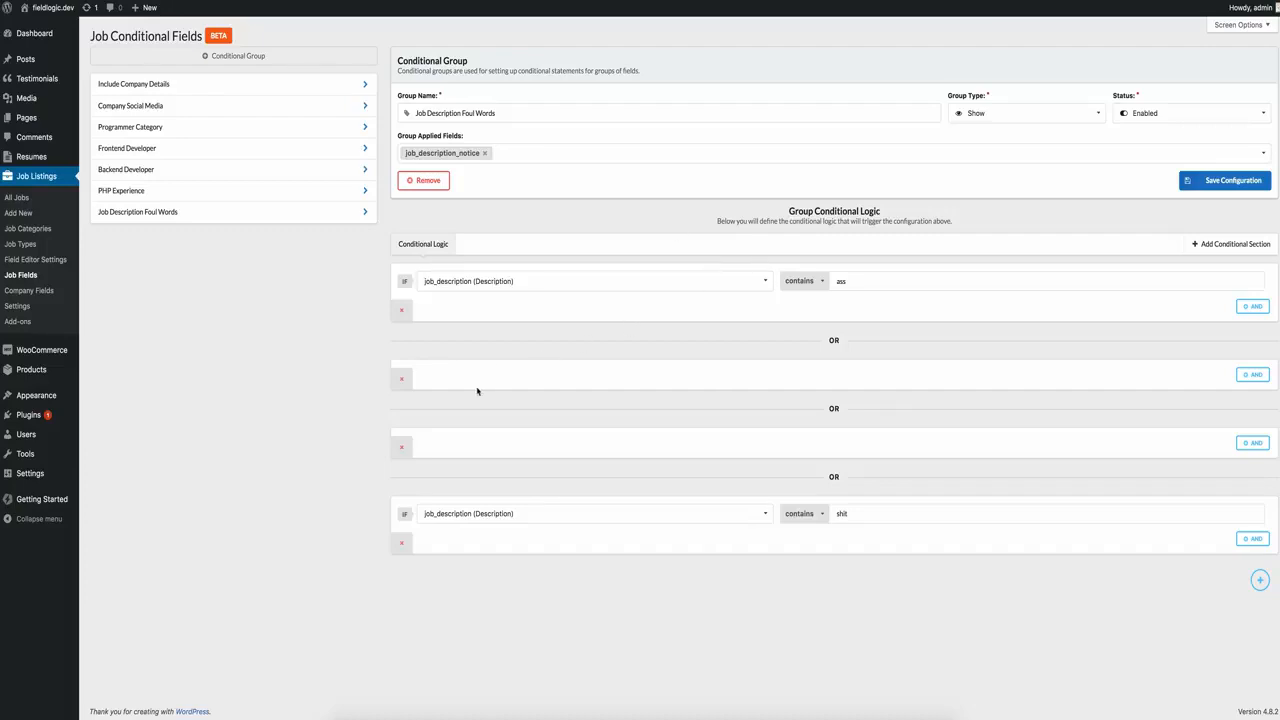
# Remove the two empty OR sections between the "ass" and "shit" conditions and save the group configuration
pyautogui.click(402, 381)
pyautogui.click(402, 381)
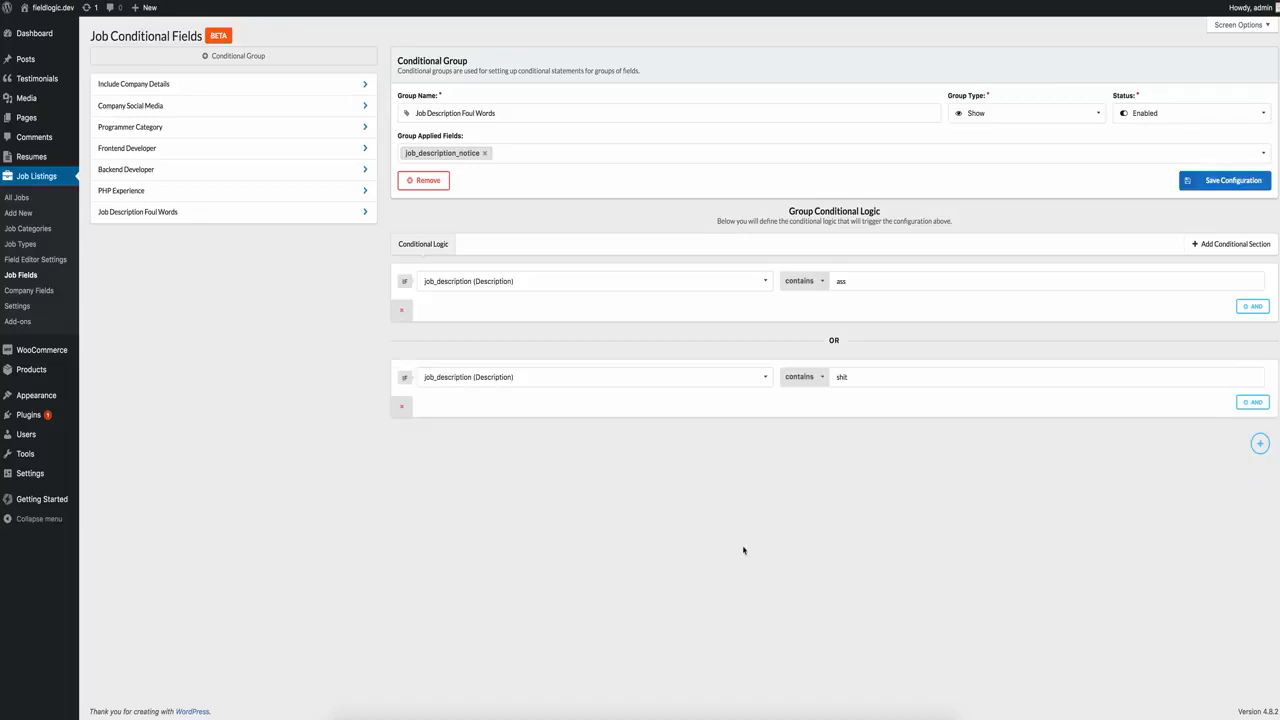
pyautogui.click(1212, 181)
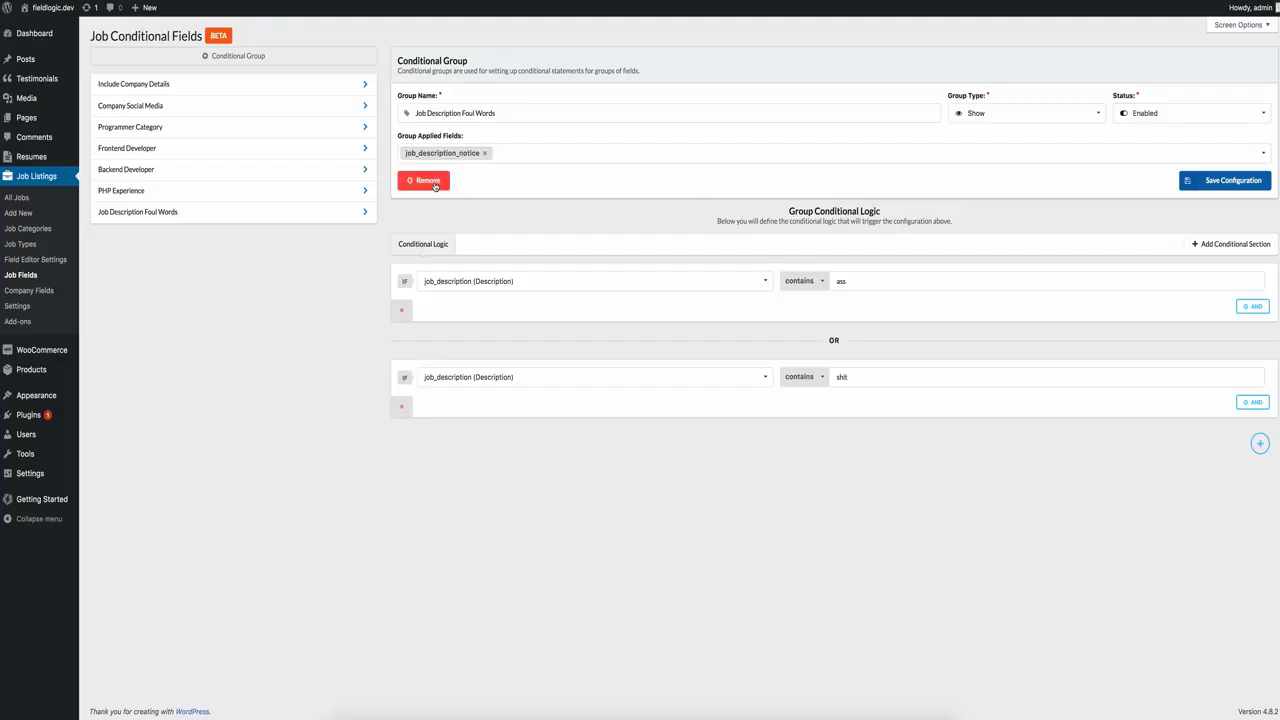
# Remove the Job Description Foul Words group together with all its conditional logic
pyautogui.tripleClick(484, 115)
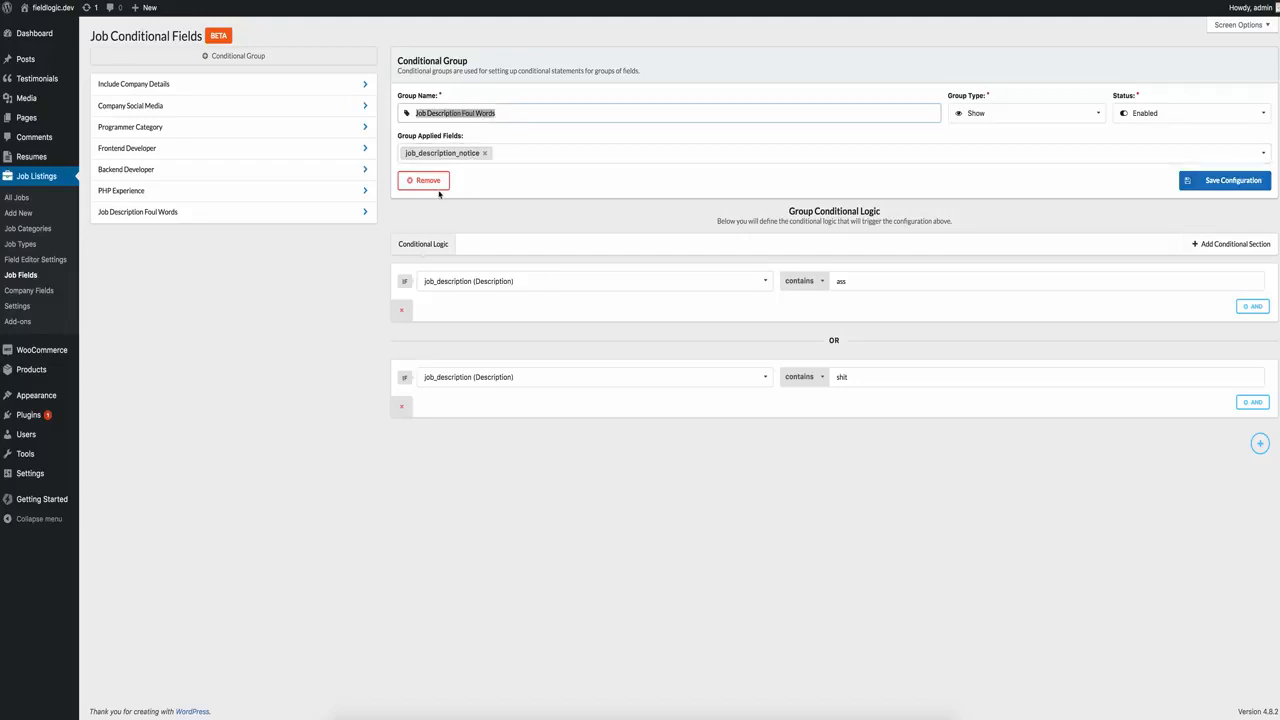
pyautogui.click(439, 193)
pyautogui.click(436, 183)
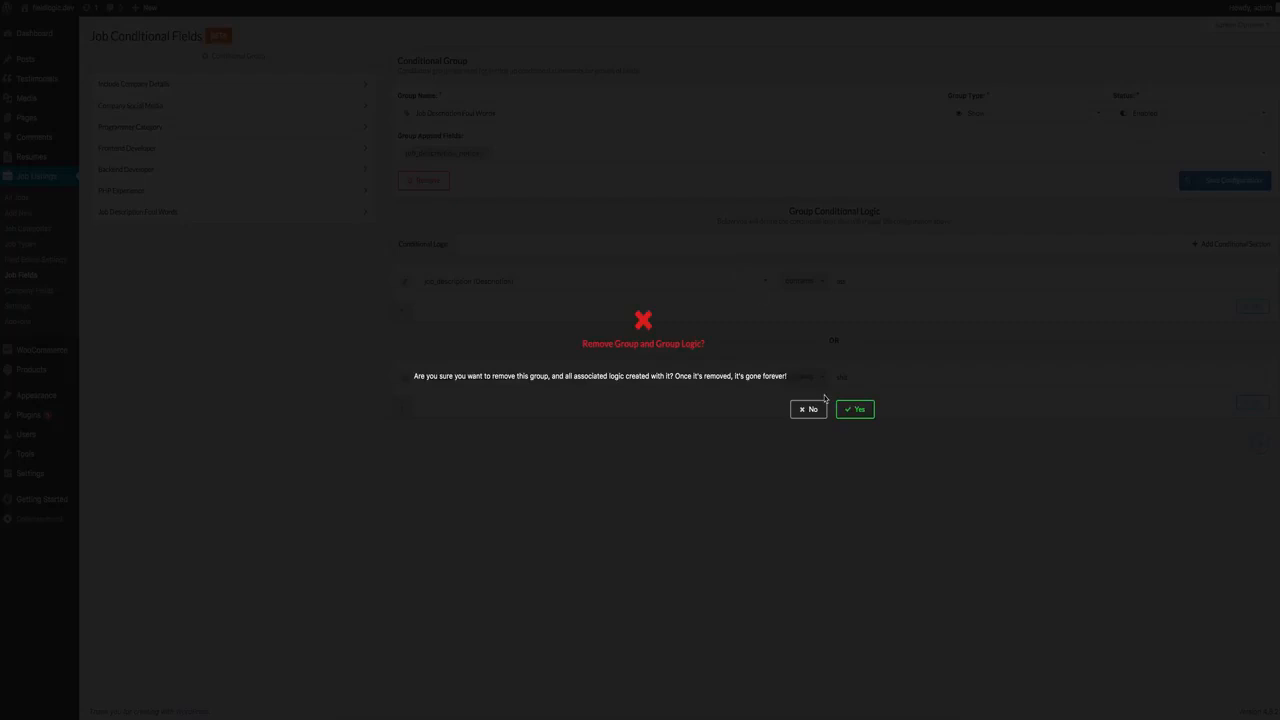
pyautogui.click(858, 414)
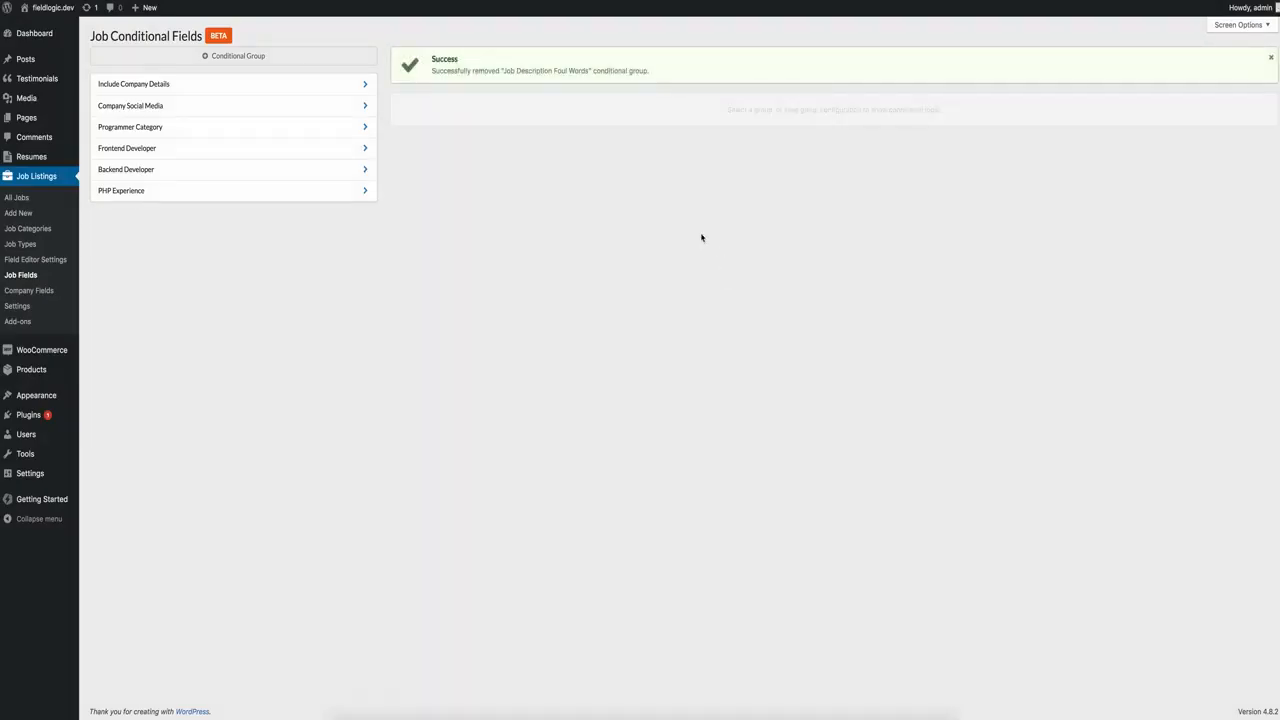
# Create a new conditional group named "Job Description Foul Words"
pyautogui.click(289, 57)
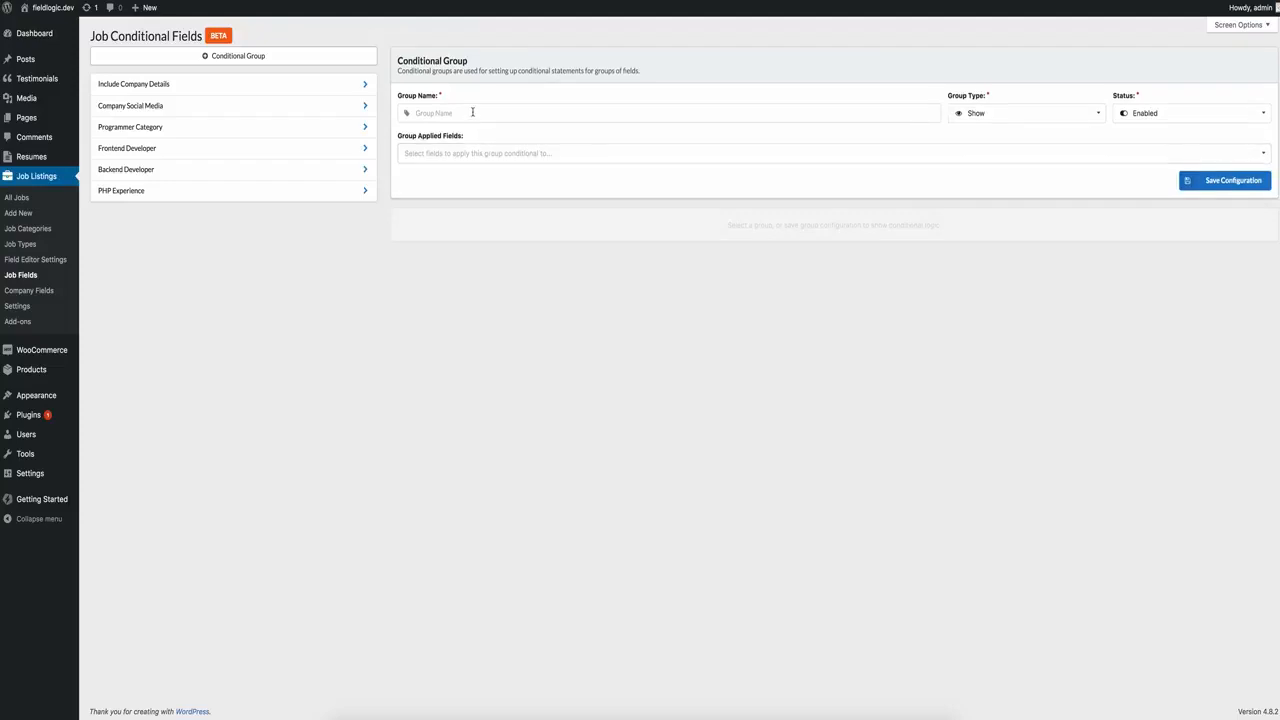
pyautogui.click(471, 111)
pyautogui.write('Job Desc')
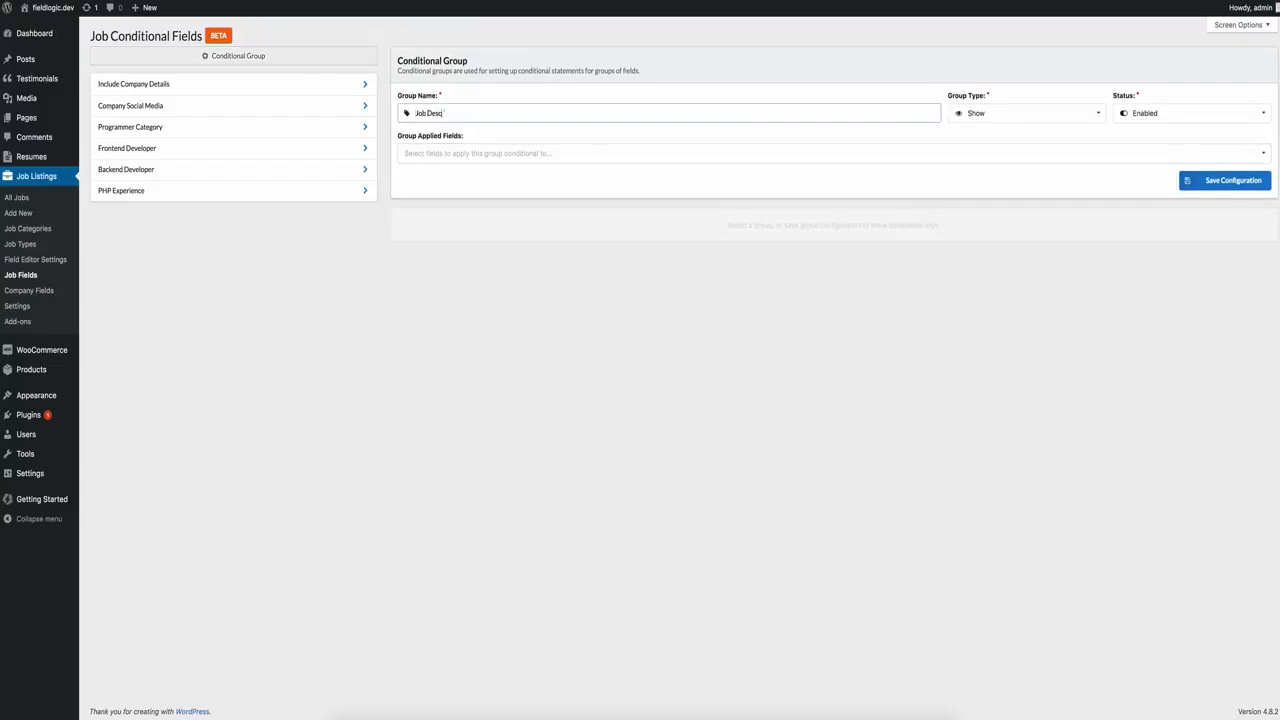
pyautogui.write('ription Fould')
pyautogui.write('Words')
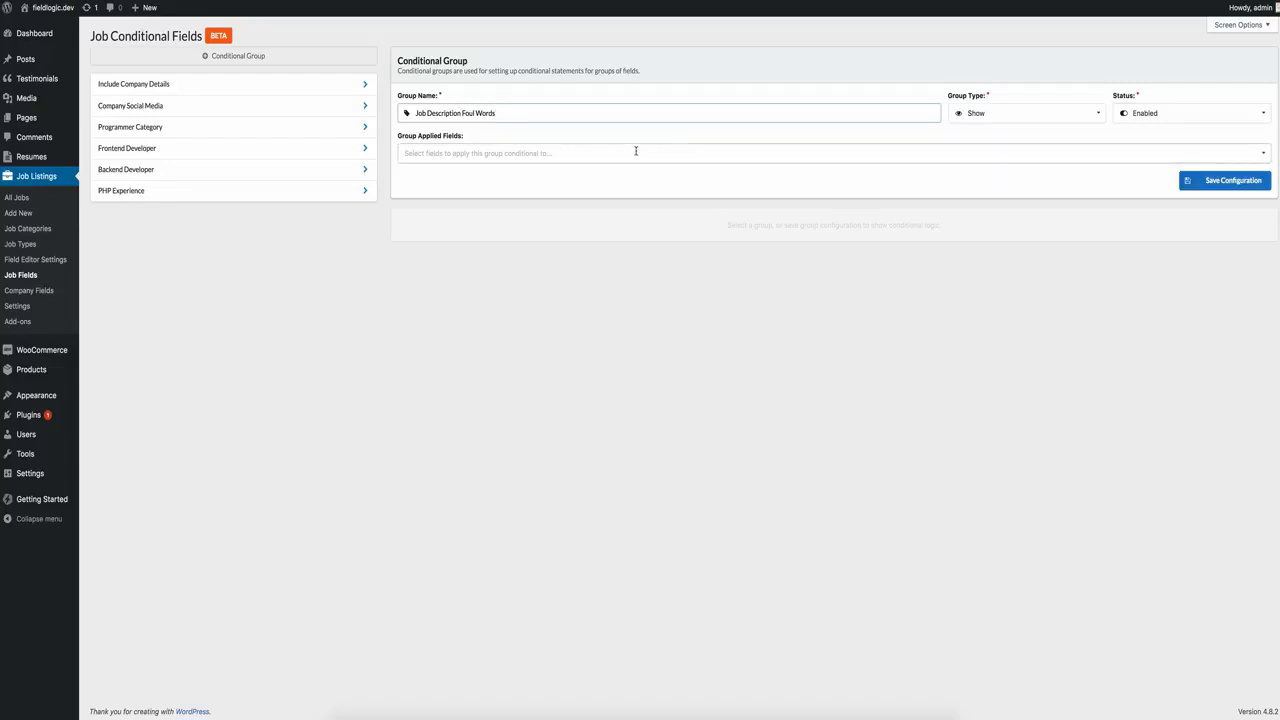
# Apply the new group to the job_description_notice field and save its configuration
pyautogui.click(635, 151)
pyautogui.write('desc')
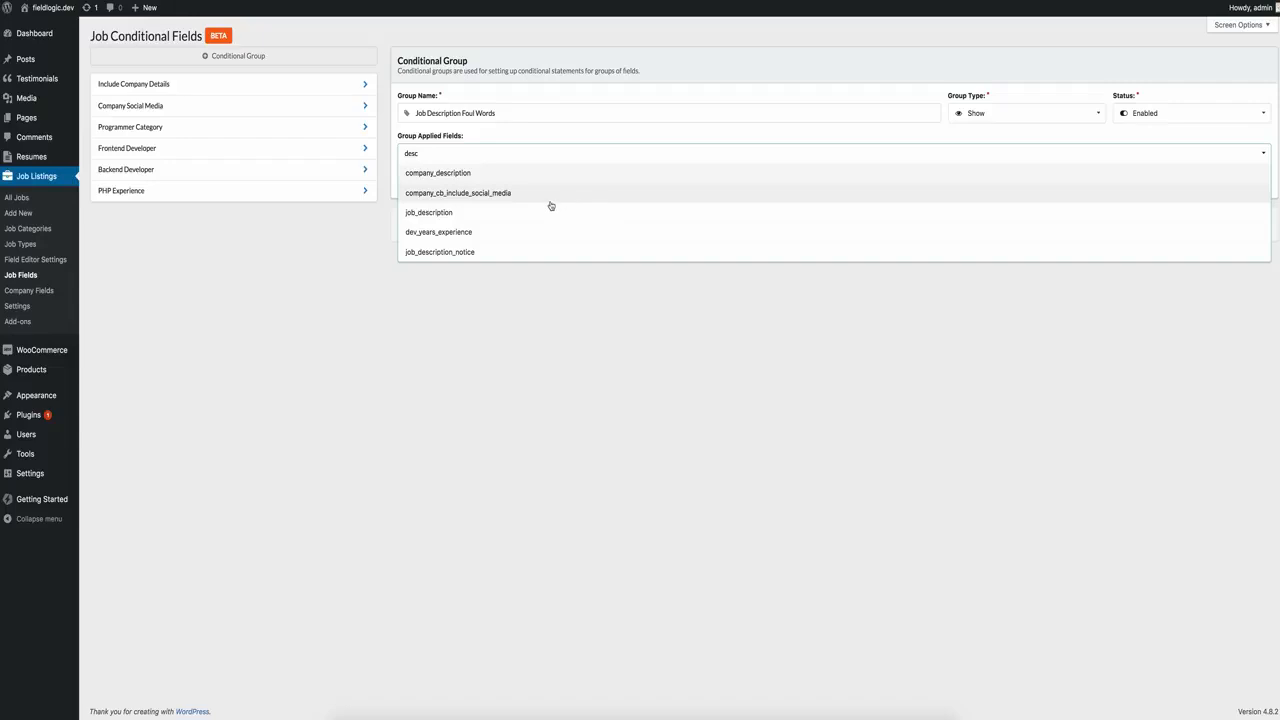
pyautogui.click(514, 253)
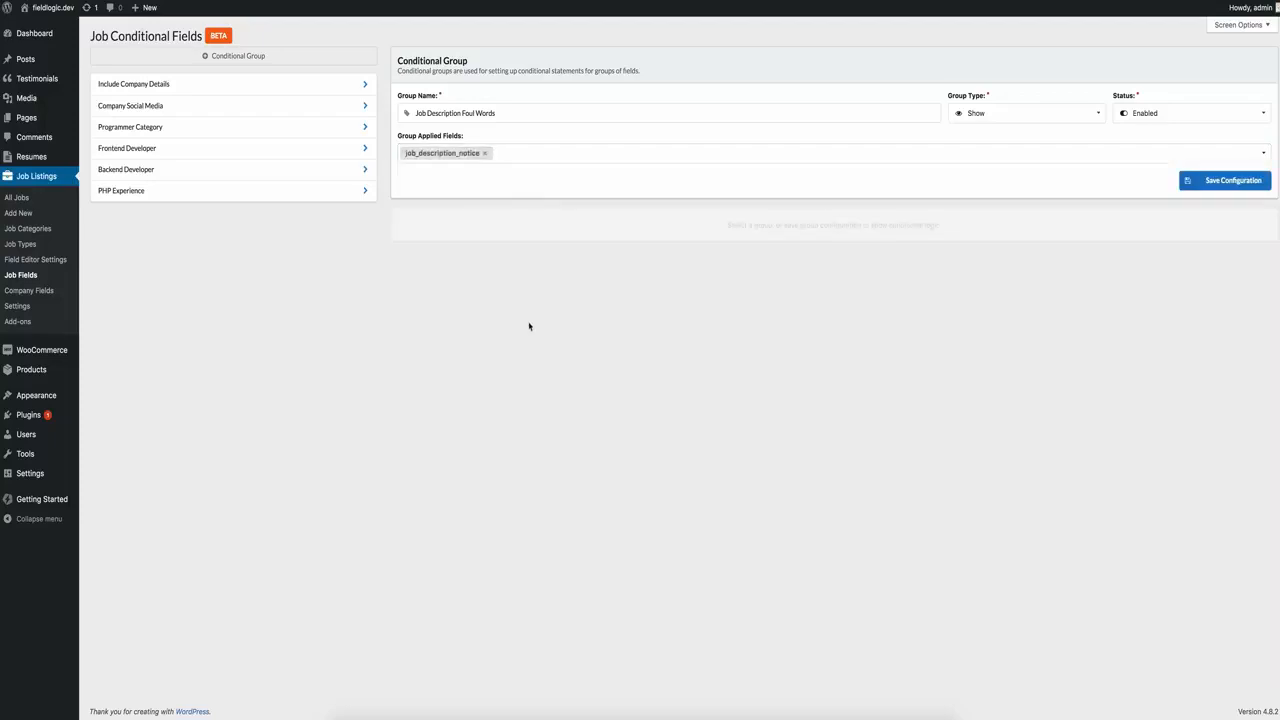
pyautogui.click(1203, 187)
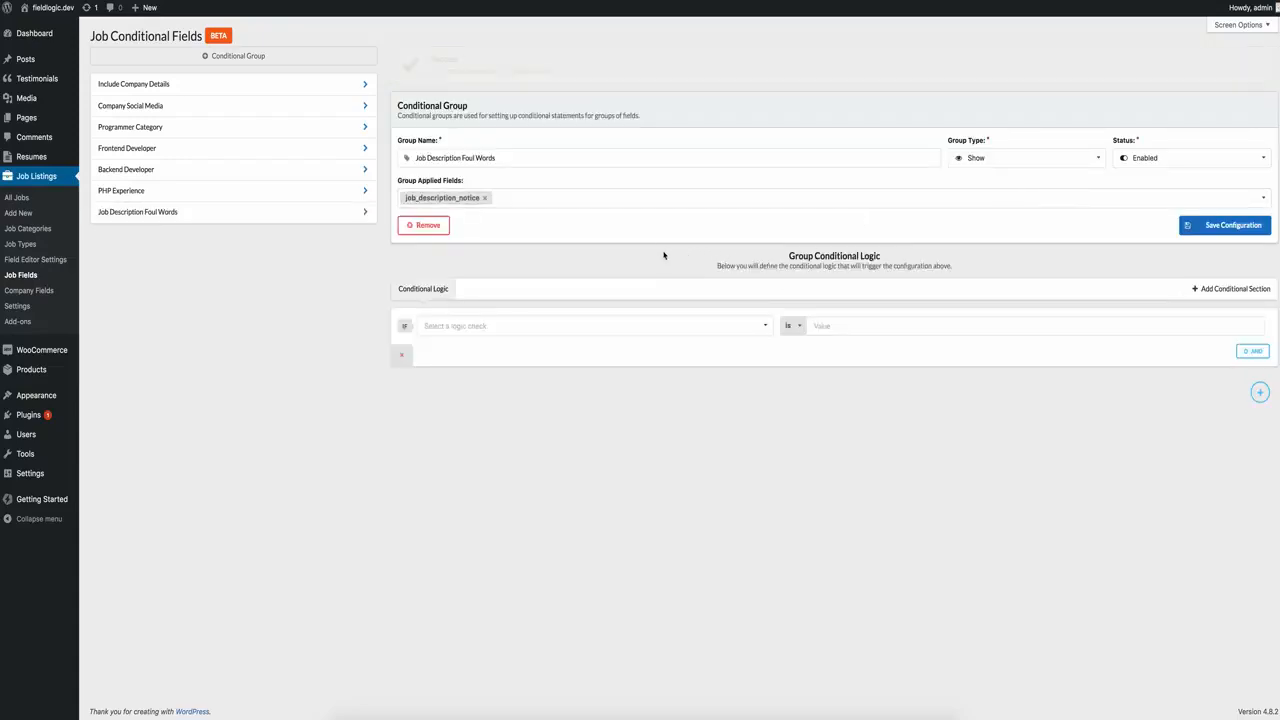
# Choose job_description (Description) as the field checked by the recreated group's first condition
pyautogui.click(744, 278)
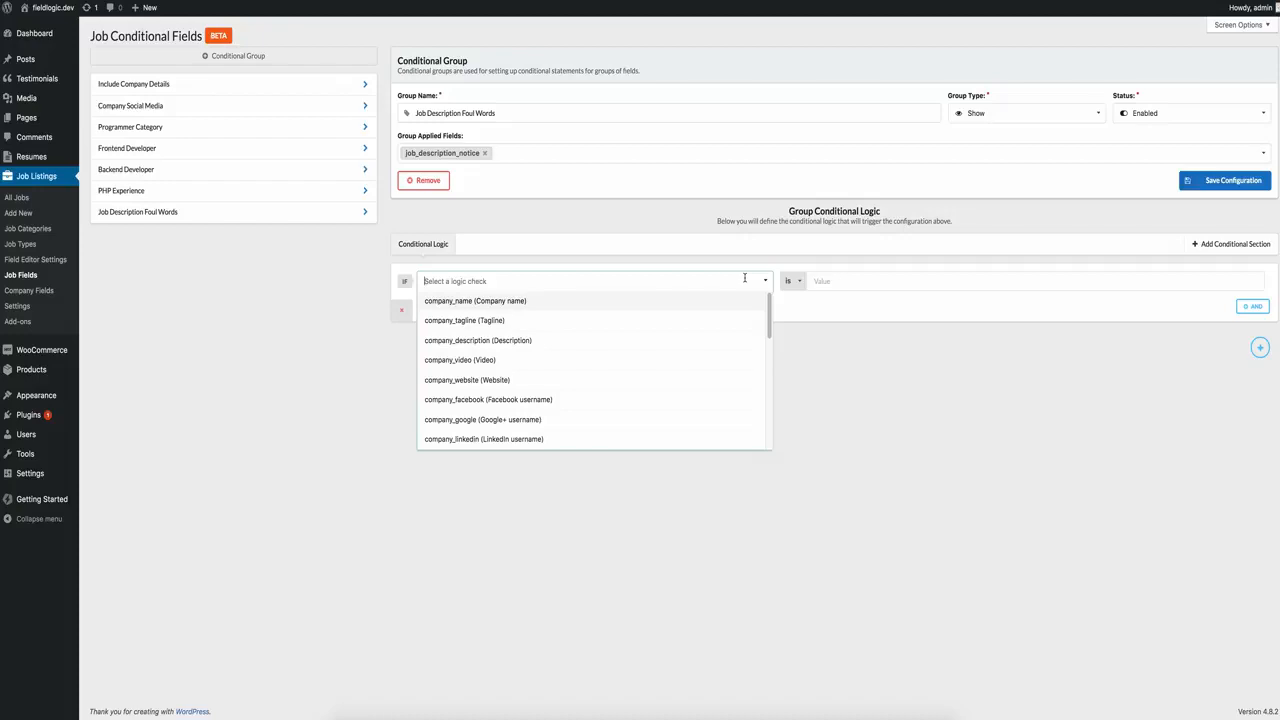
pyautogui.write('desc')
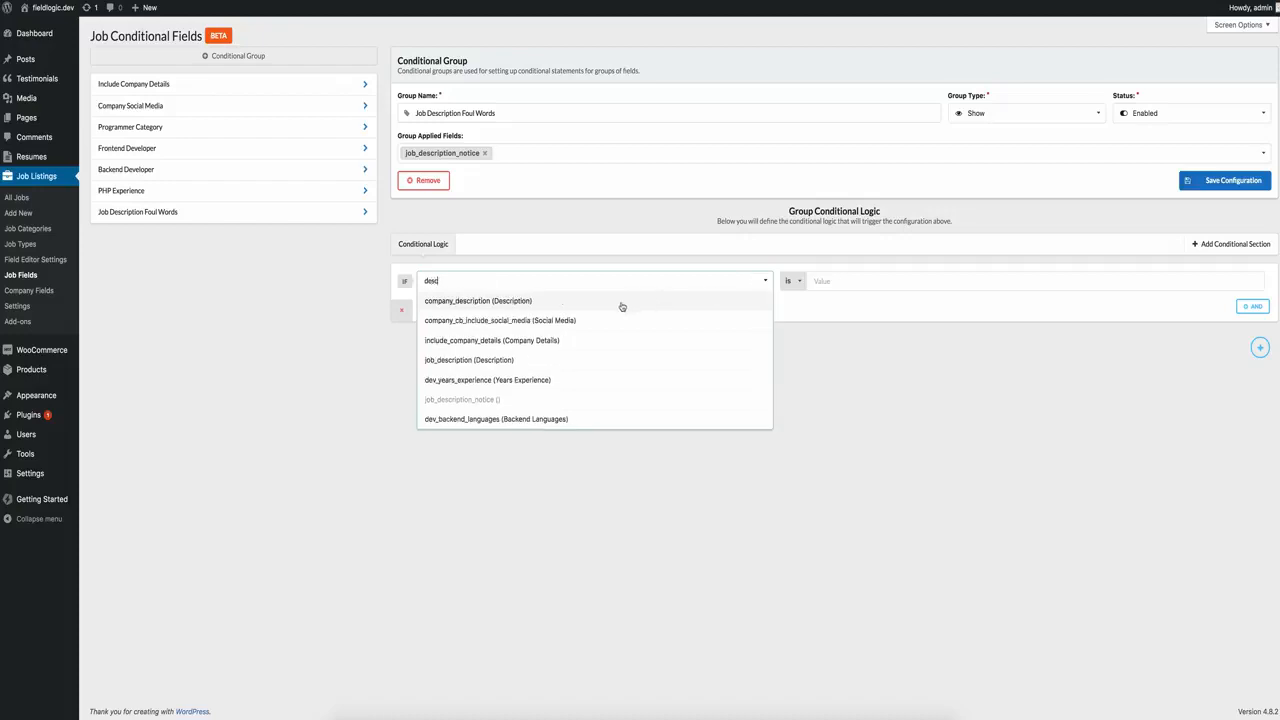
pyautogui.click(572, 358)
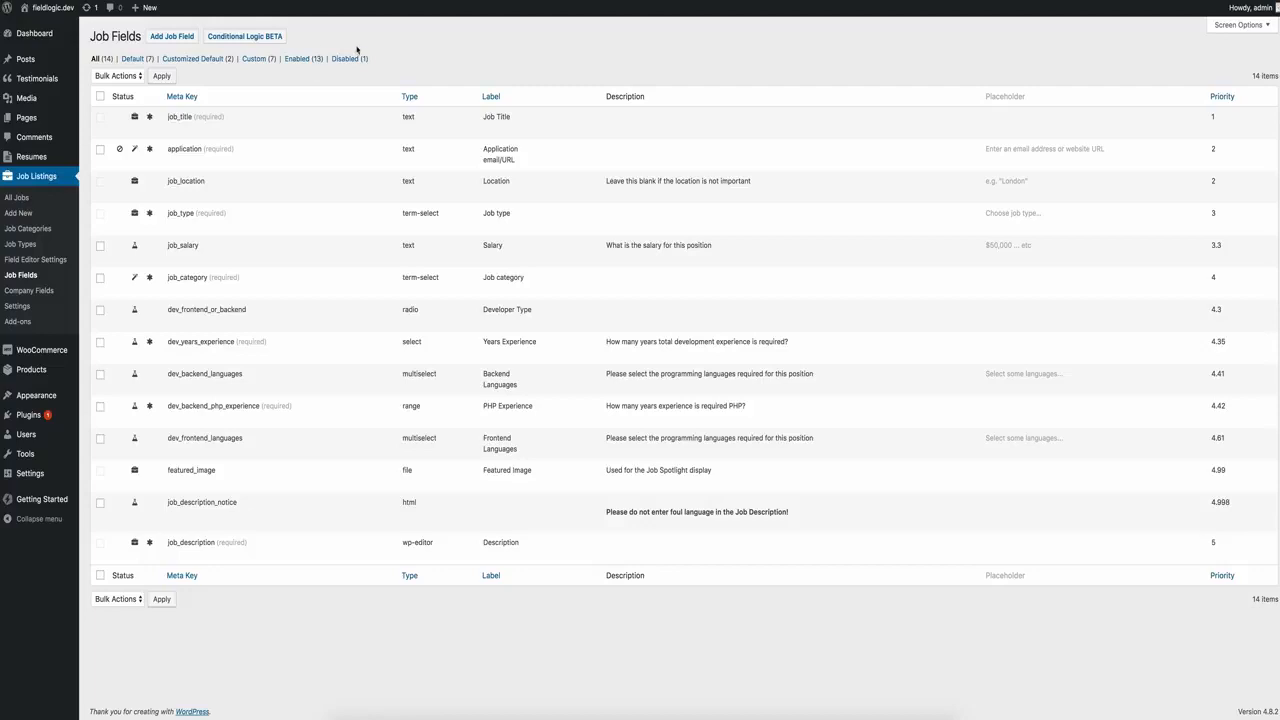
# Open the Job Fields list separately and look at the job_category field's configuration, closing it without changes
pyautogui.rightClick(32, 278)
pyautogui.click(35, 282)
pyautogui.moveTo(257, 287)
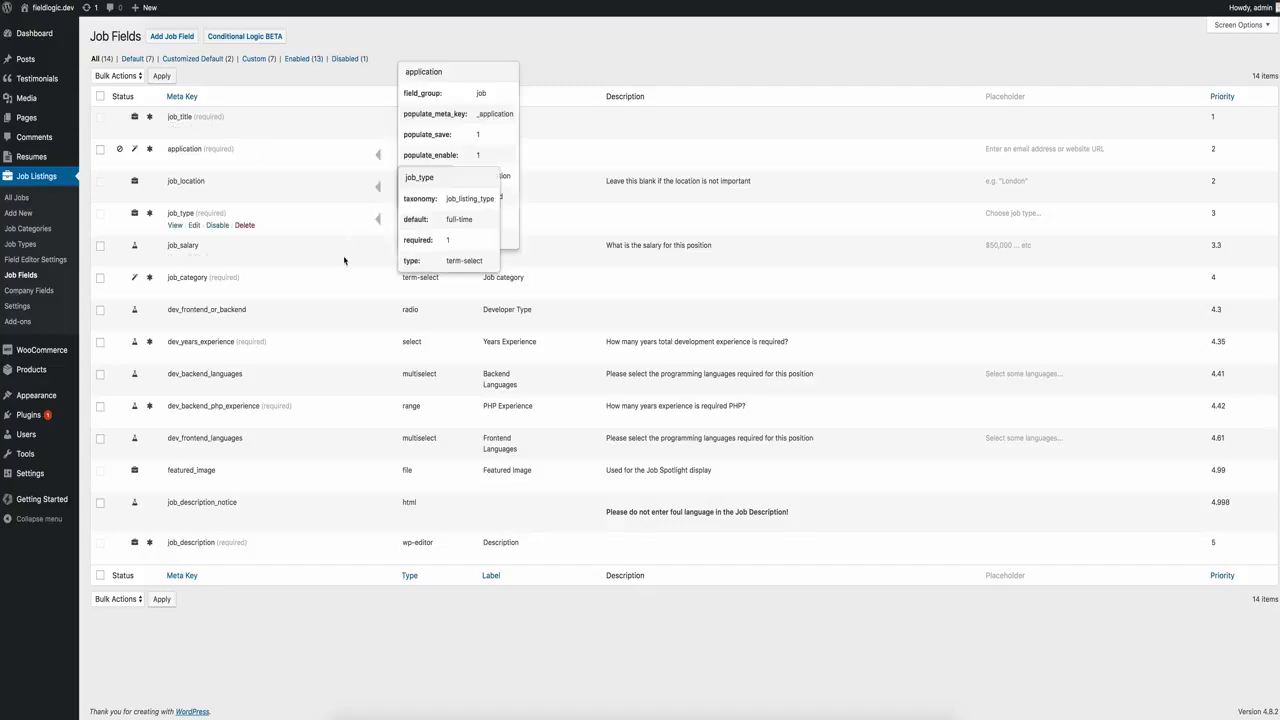
pyautogui.moveTo(200, 287)
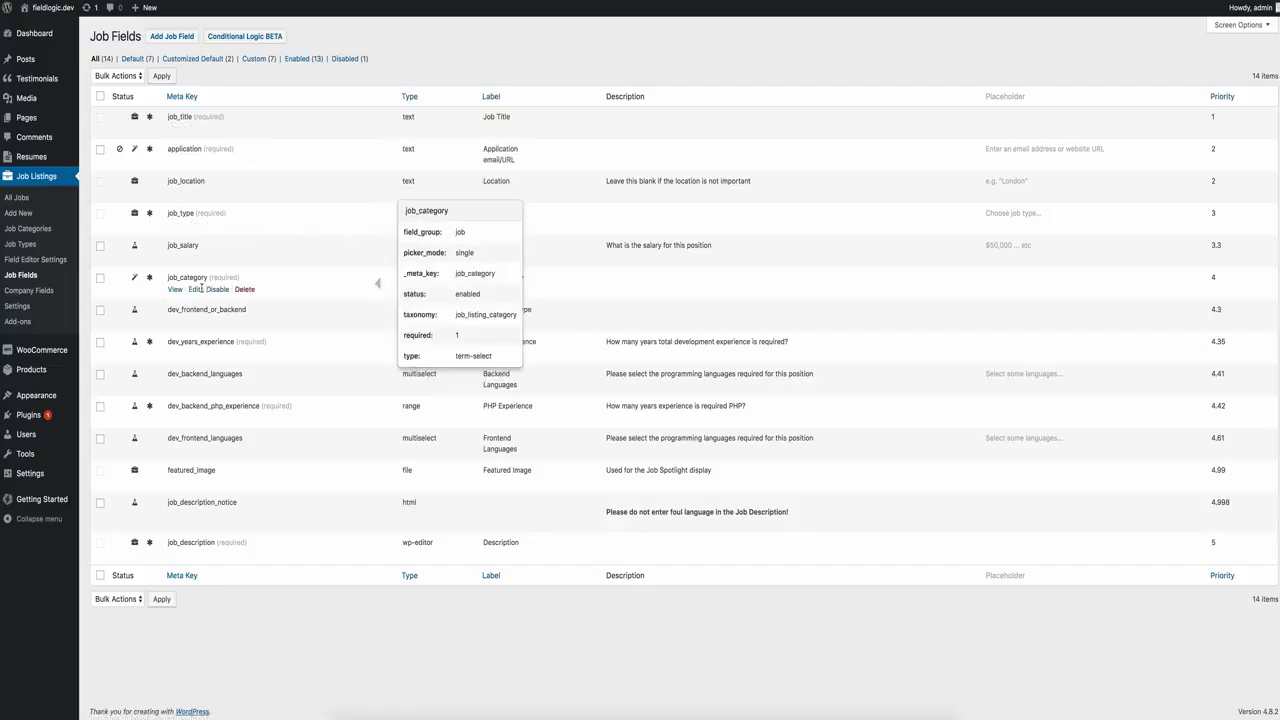
pyautogui.click(196, 289)
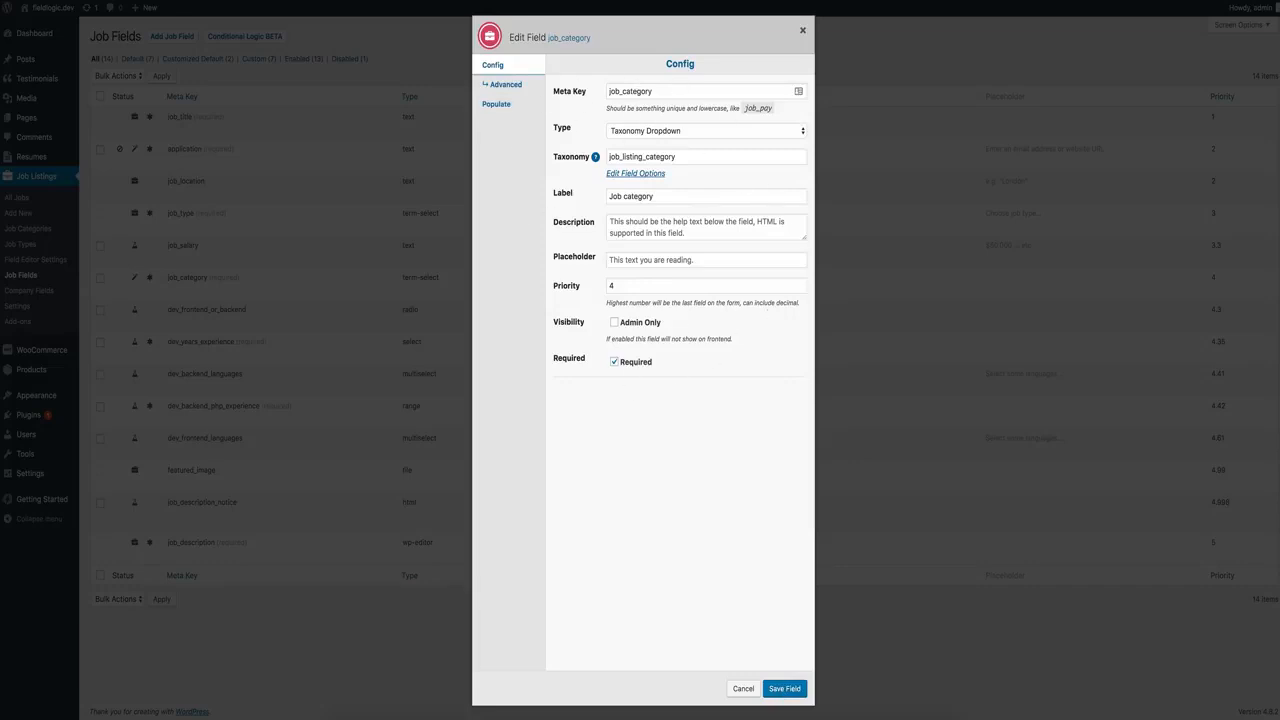
pyautogui.click(802, 31)
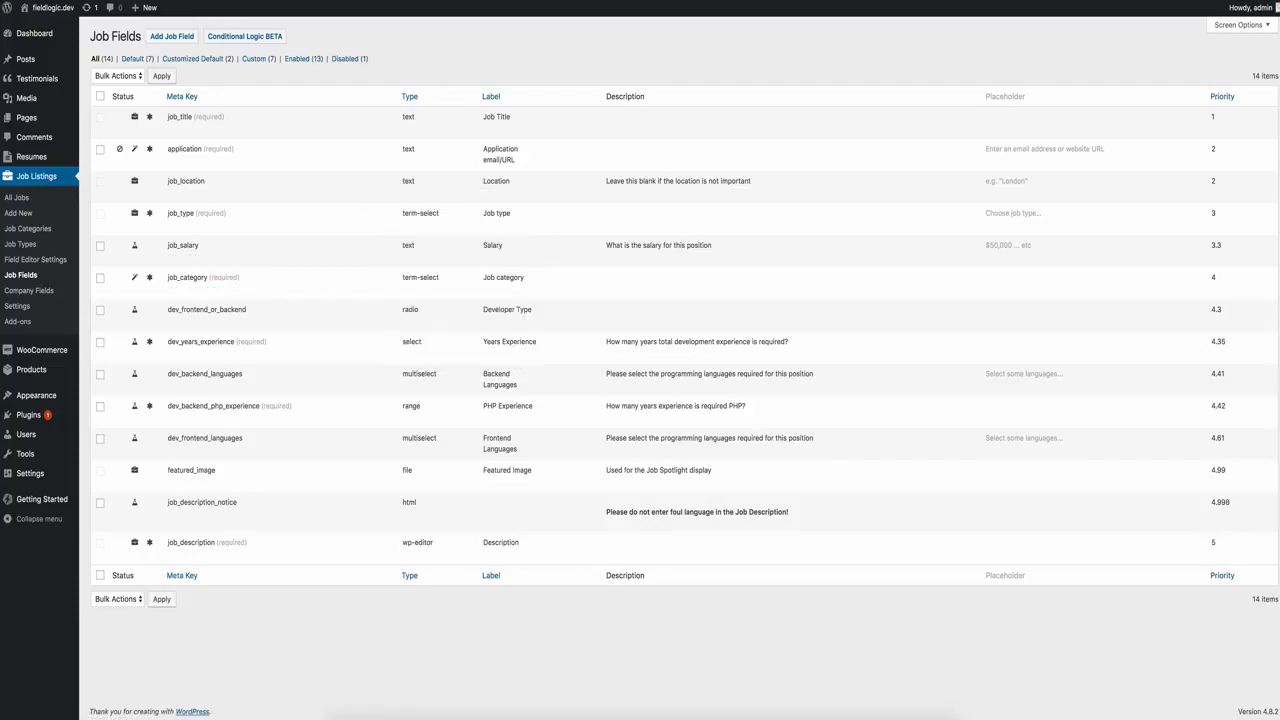
# Try changing the job_category field's meta key to job_category_asdf, and close the field editor without saving
pyautogui.click(174, 288)
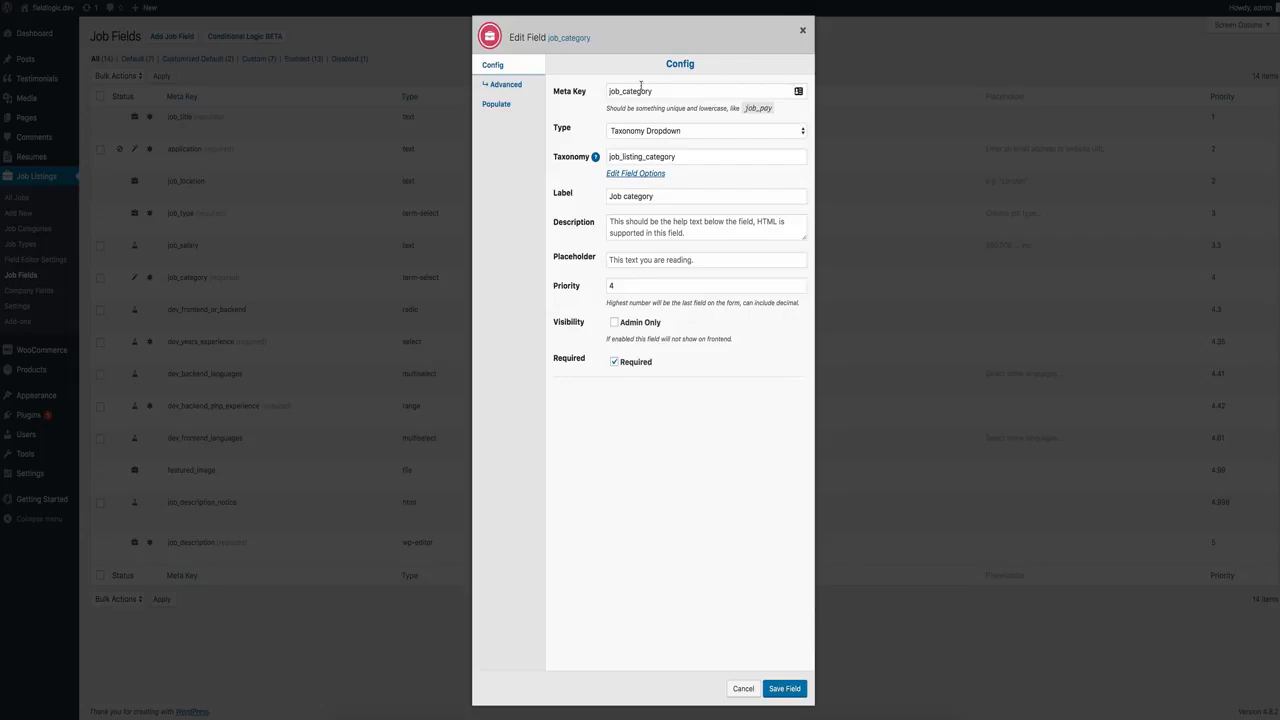
pyautogui.click(685, 92)
pyautogui.write('_asdf')
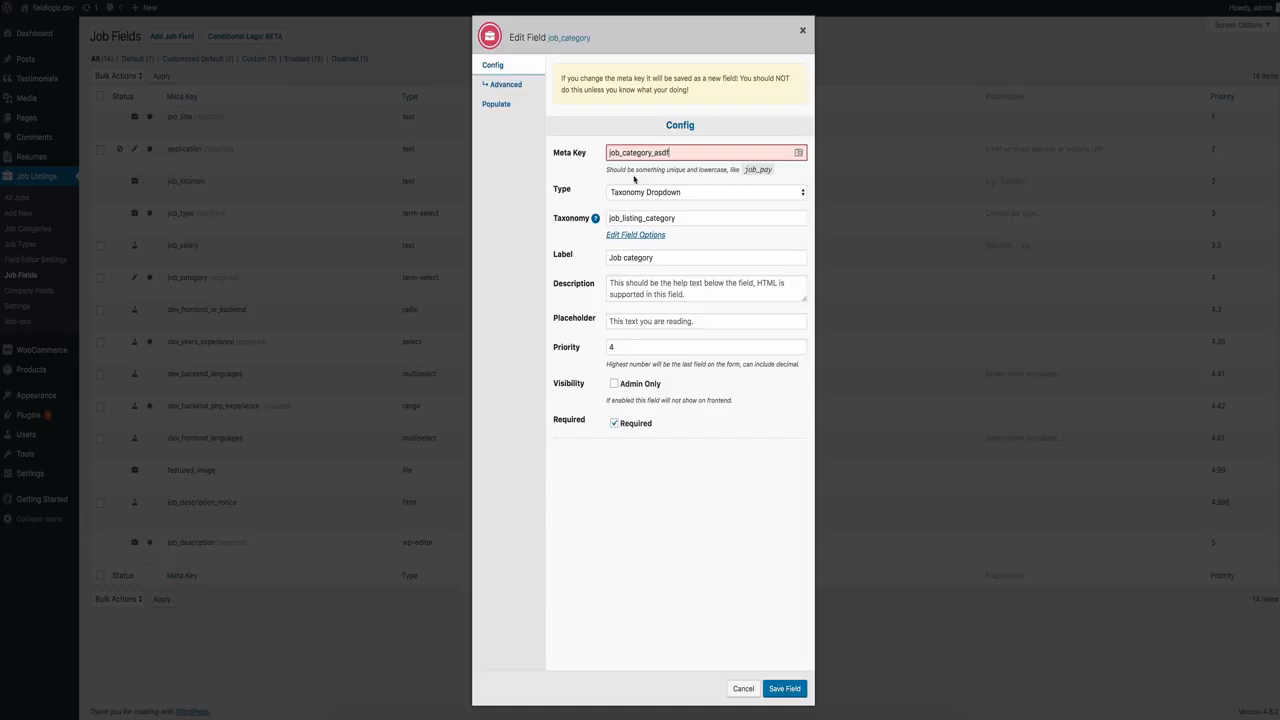
pyautogui.press('BackSpace')
pyautogui.press('BackSpace')
pyautogui.press('BackSpace')
pyautogui.click(802, 30)
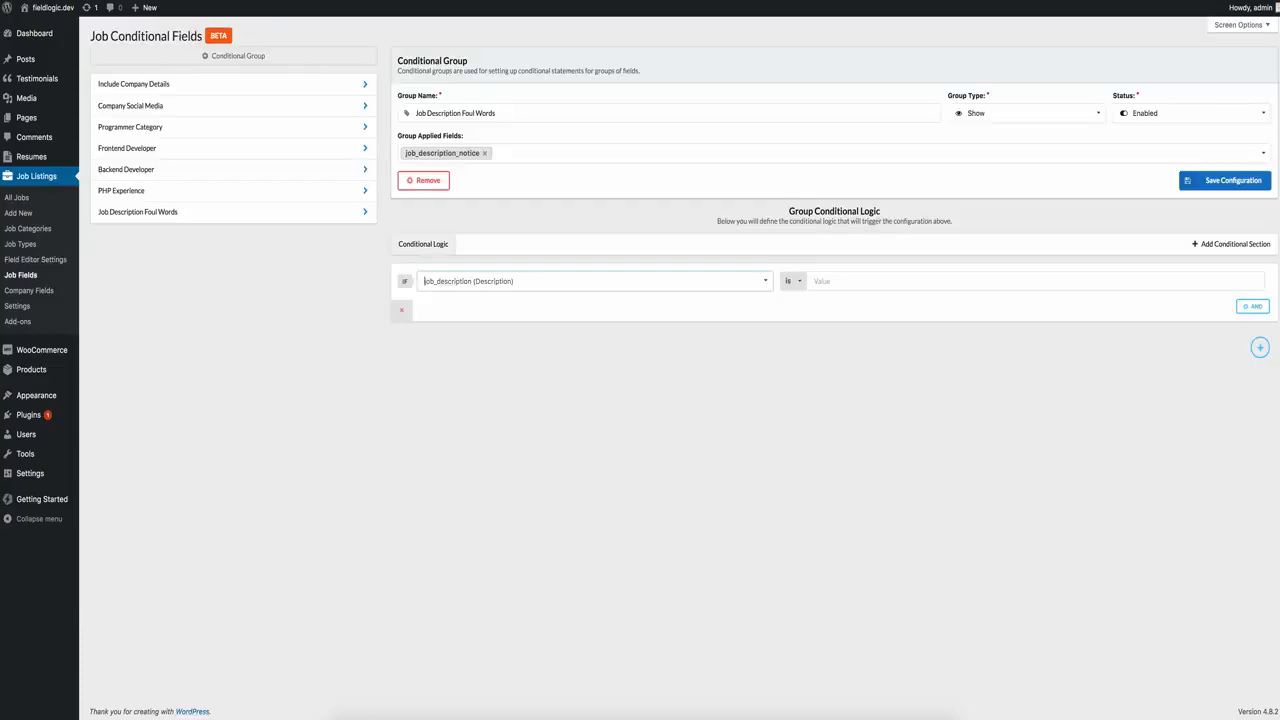
# Set the foul words group's first condition to job_description (Description) contains "add"
pyautogui.click(540, 281)
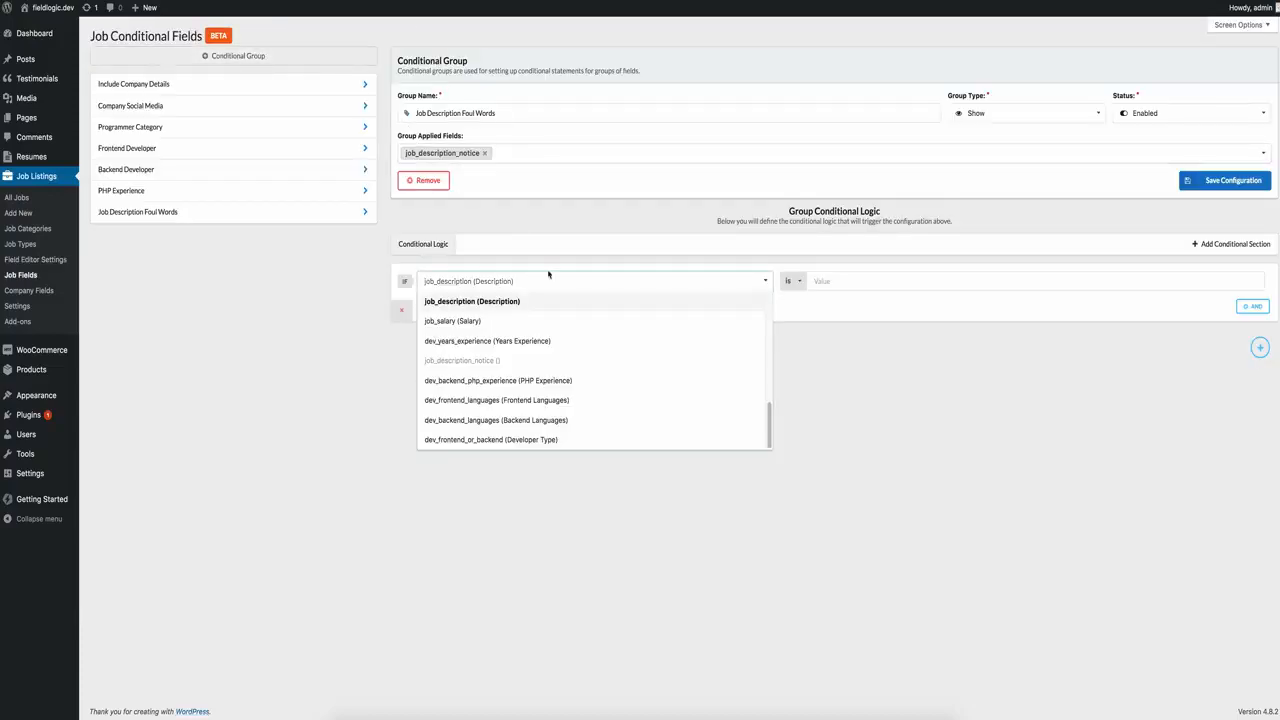
pyautogui.click(583, 304)
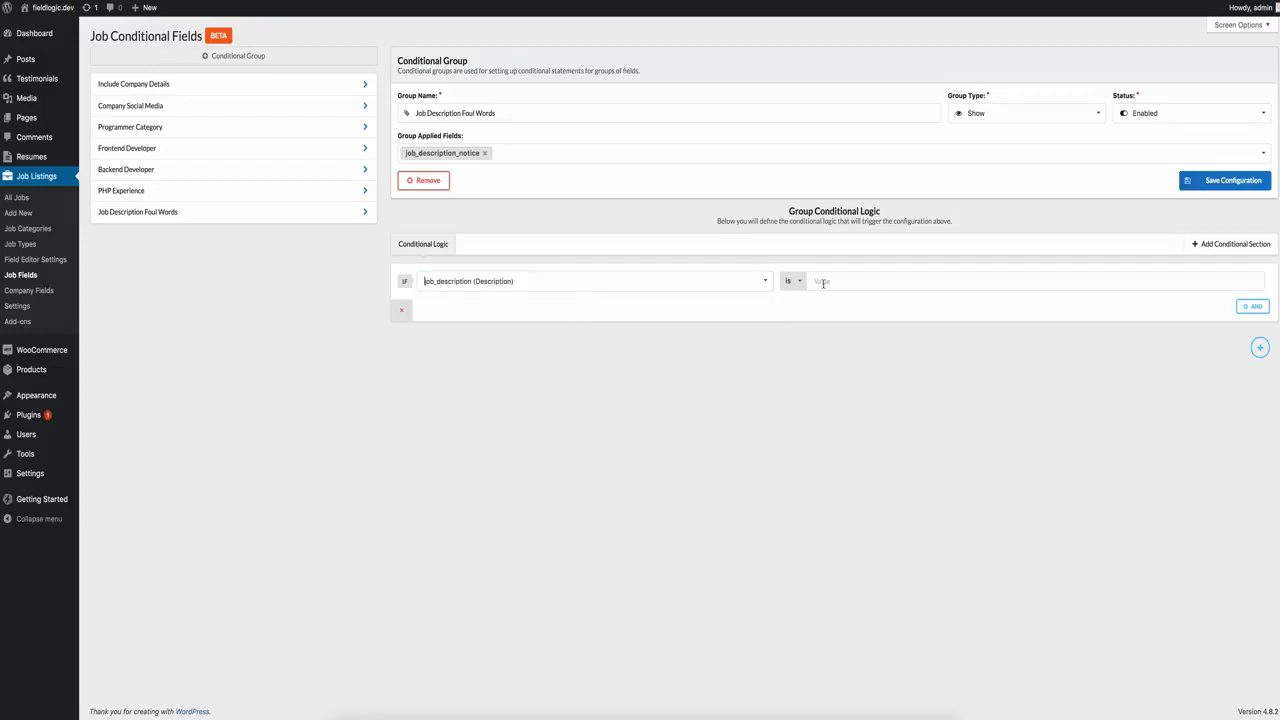
pyautogui.click(797, 283)
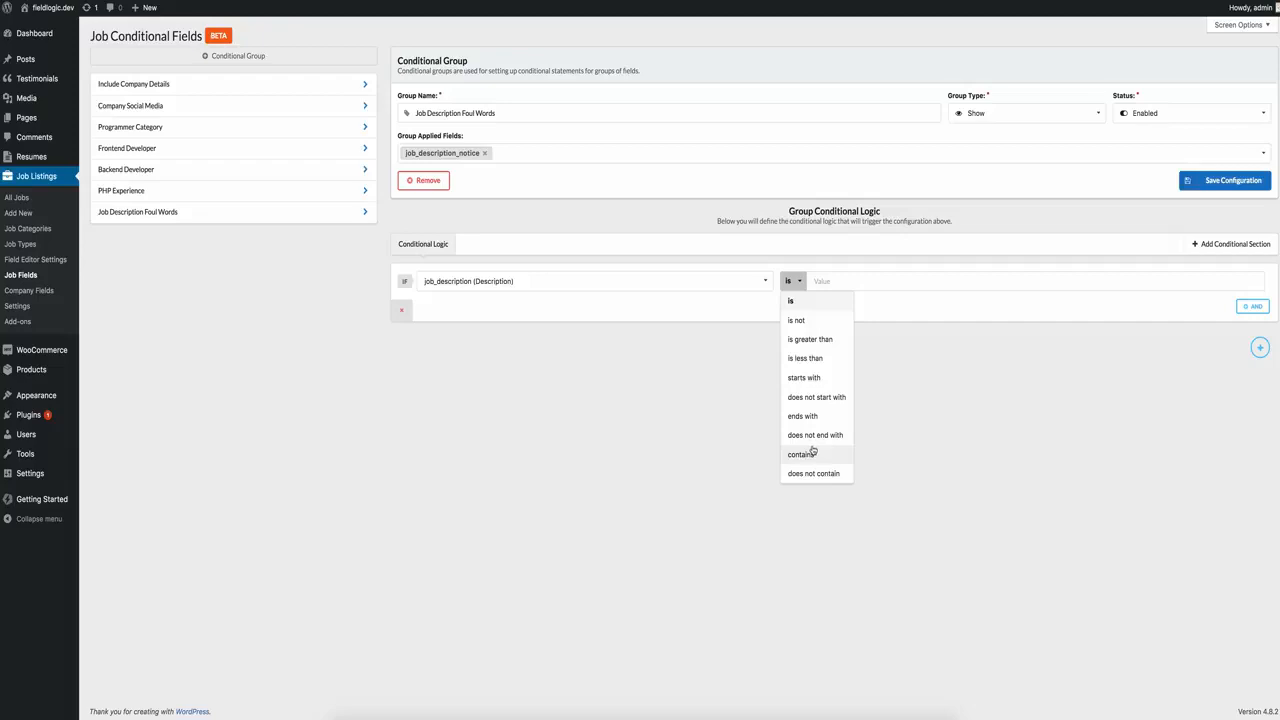
pyautogui.click(812, 452)
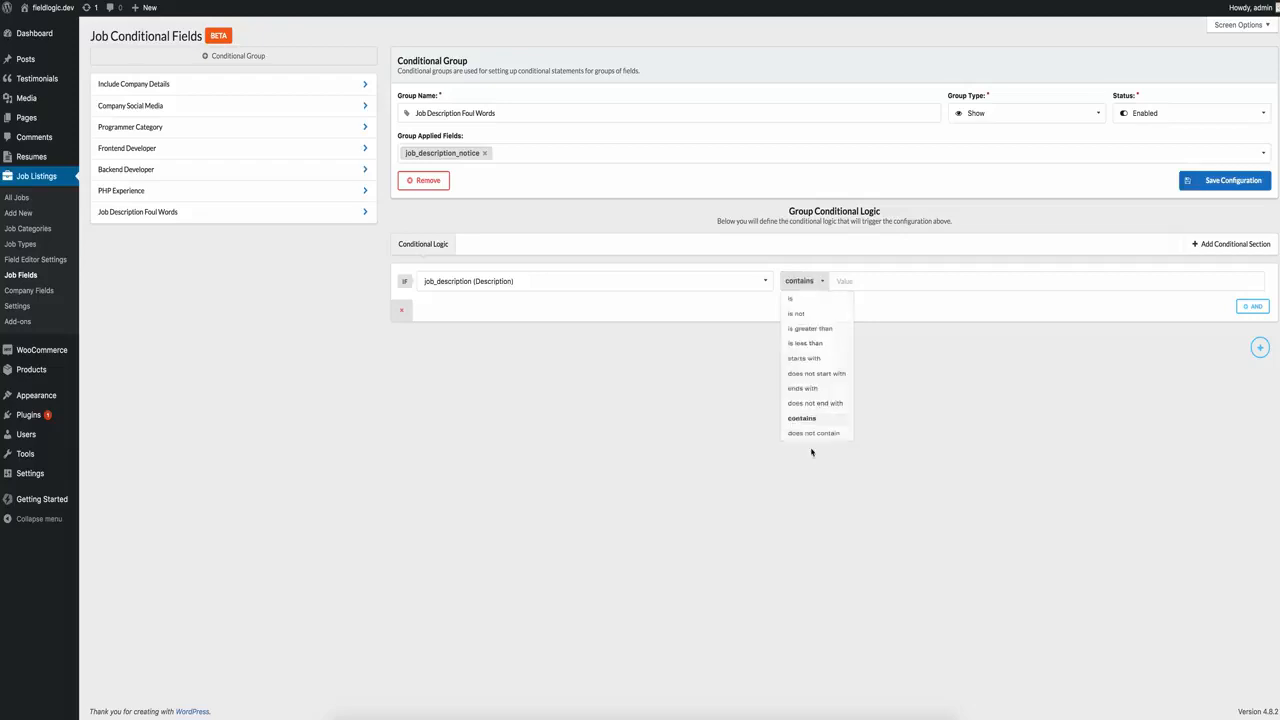
pyautogui.click(860, 283)
pyautogui.write('add')
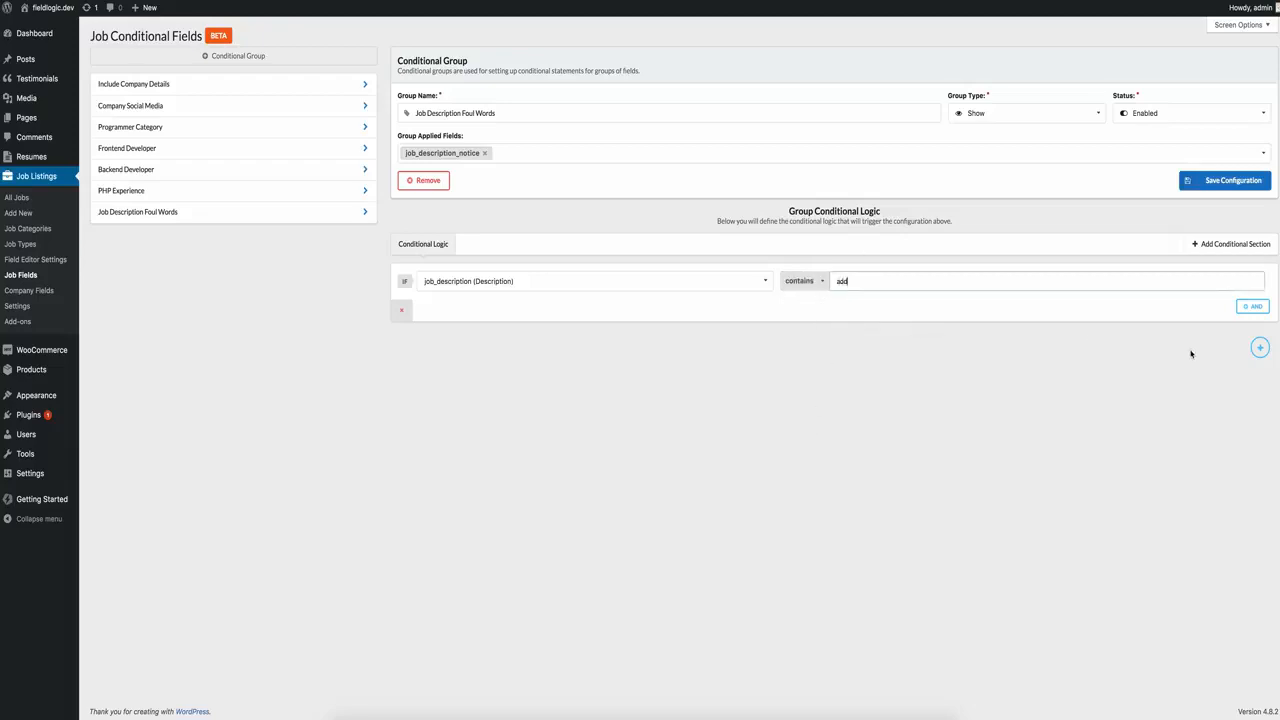
# Add an OR condition checking that job_description (Description) contains "shit"
pyautogui.click(1259, 347)
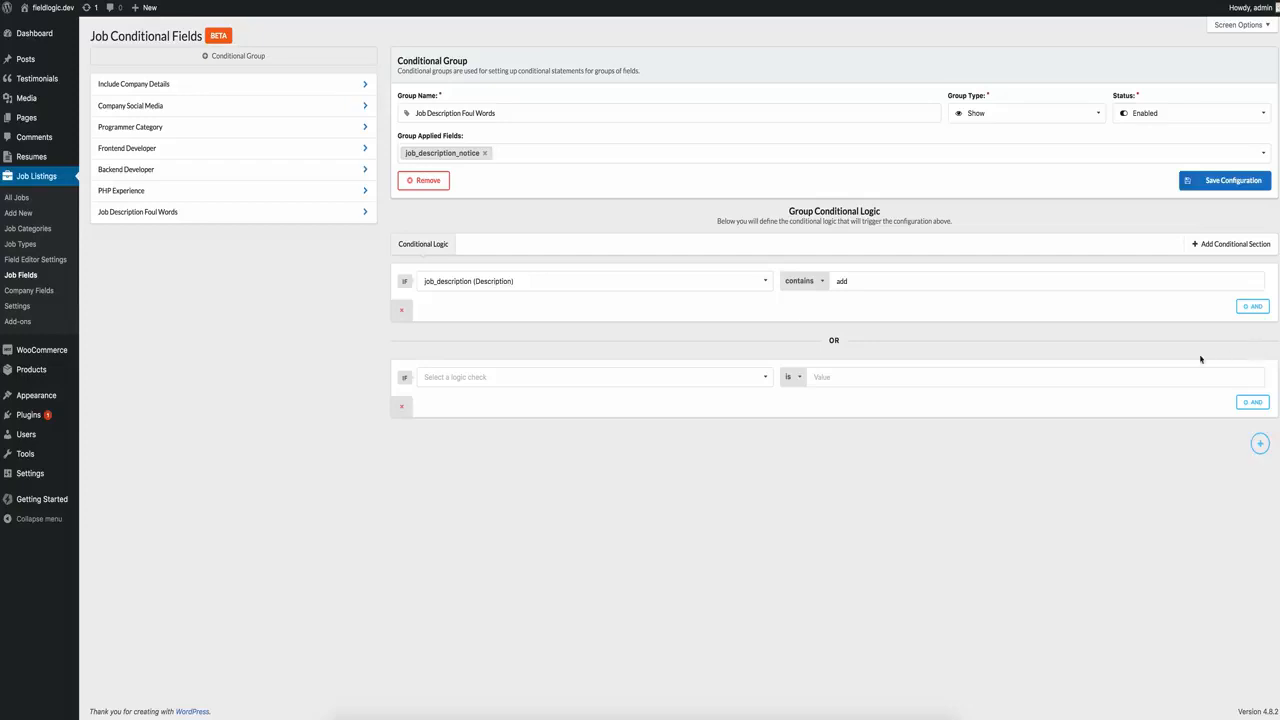
pyautogui.click(537, 378)
pyautogui.write('desc')
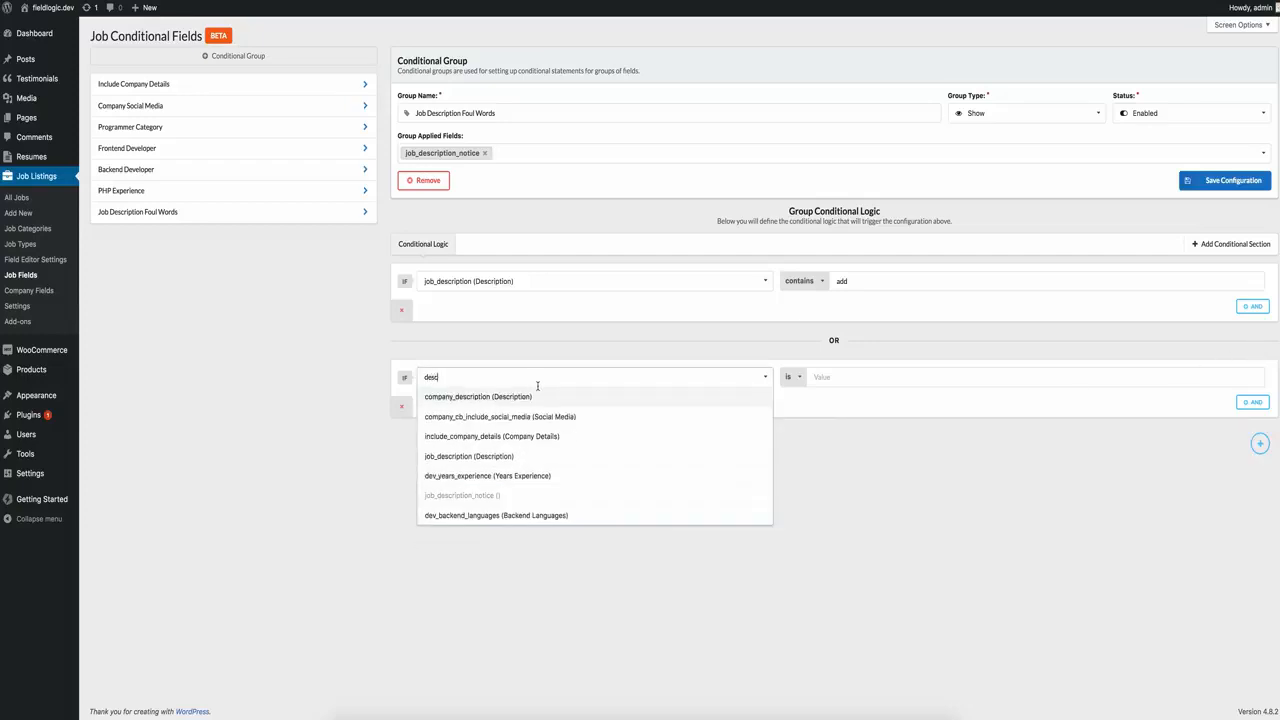
pyautogui.click(510, 457)
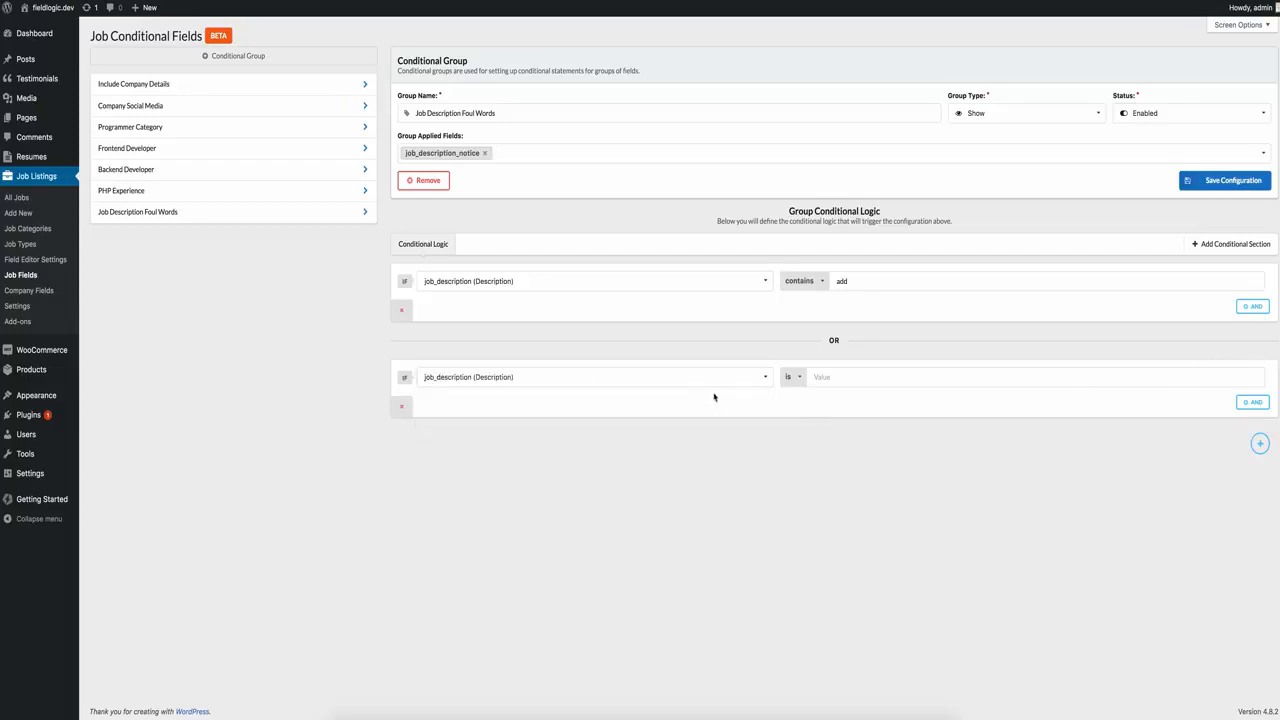
pyautogui.click(791, 377)
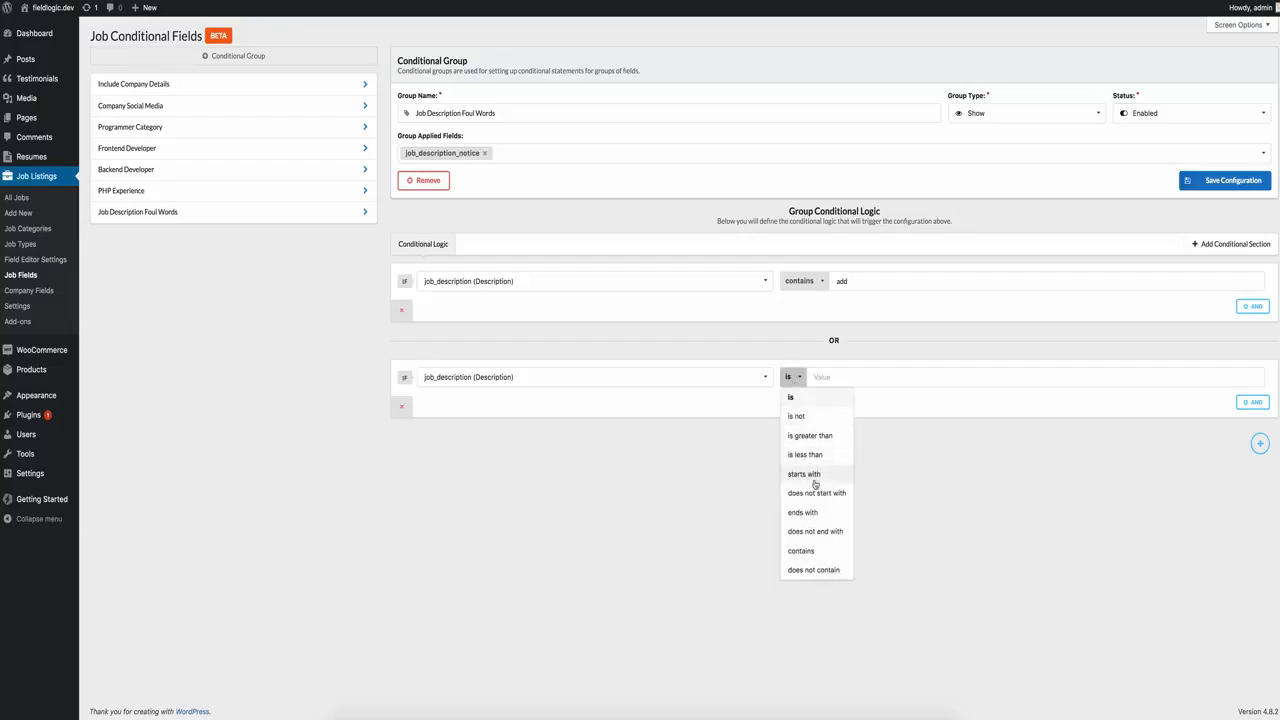
pyautogui.click(818, 553)
pyautogui.click(862, 377)
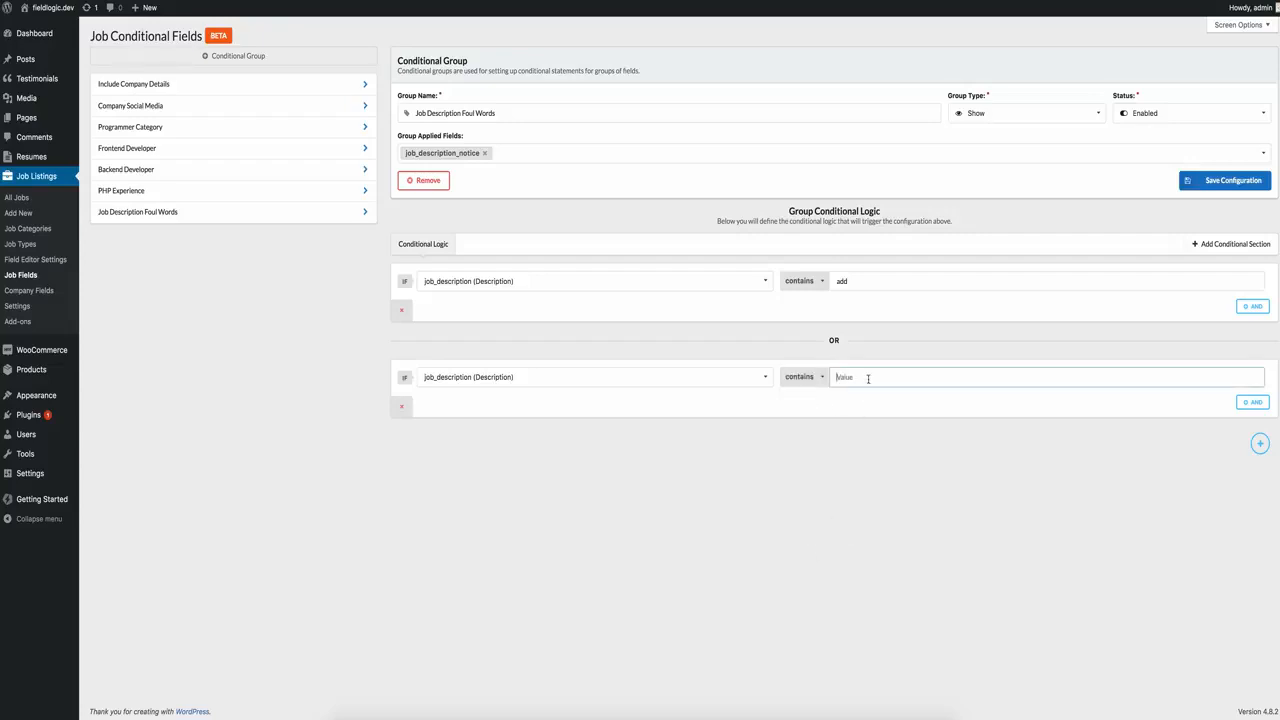
pyautogui.write('shit')
# Replace the first condition's value with "ass" and save the group's configuration
pyautogui.doubleClick(872, 281)
pyautogui.write('ass')
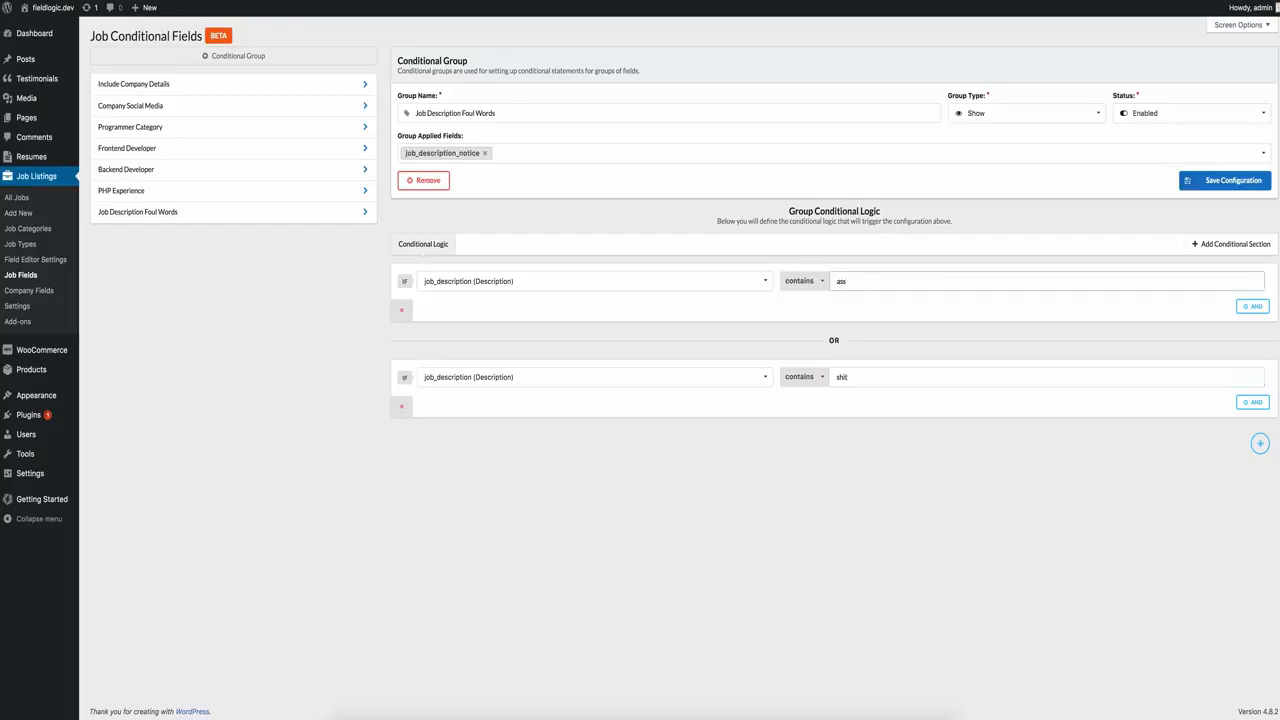
pyautogui.click(1194, 183)
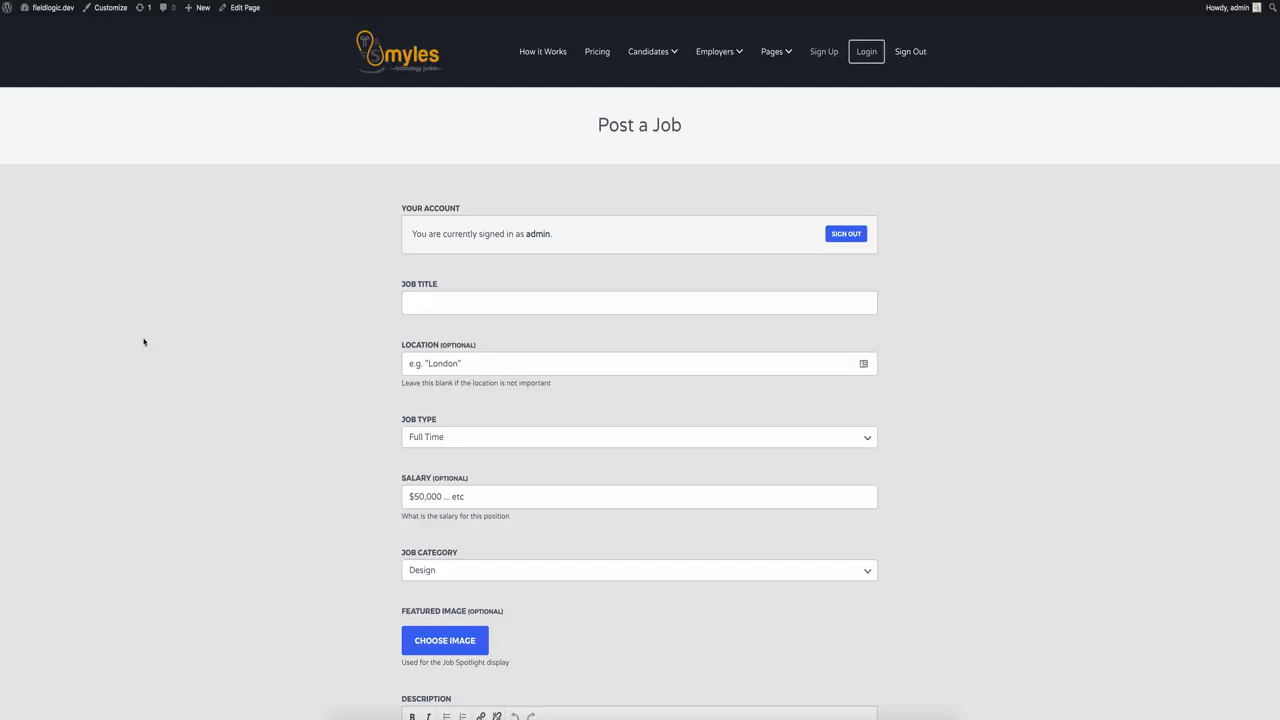
# Test the notice on the Post a Job form by entering "Hi hello this is a demo, ass" as the description
pyautogui.scroll(-3, 294, 277)
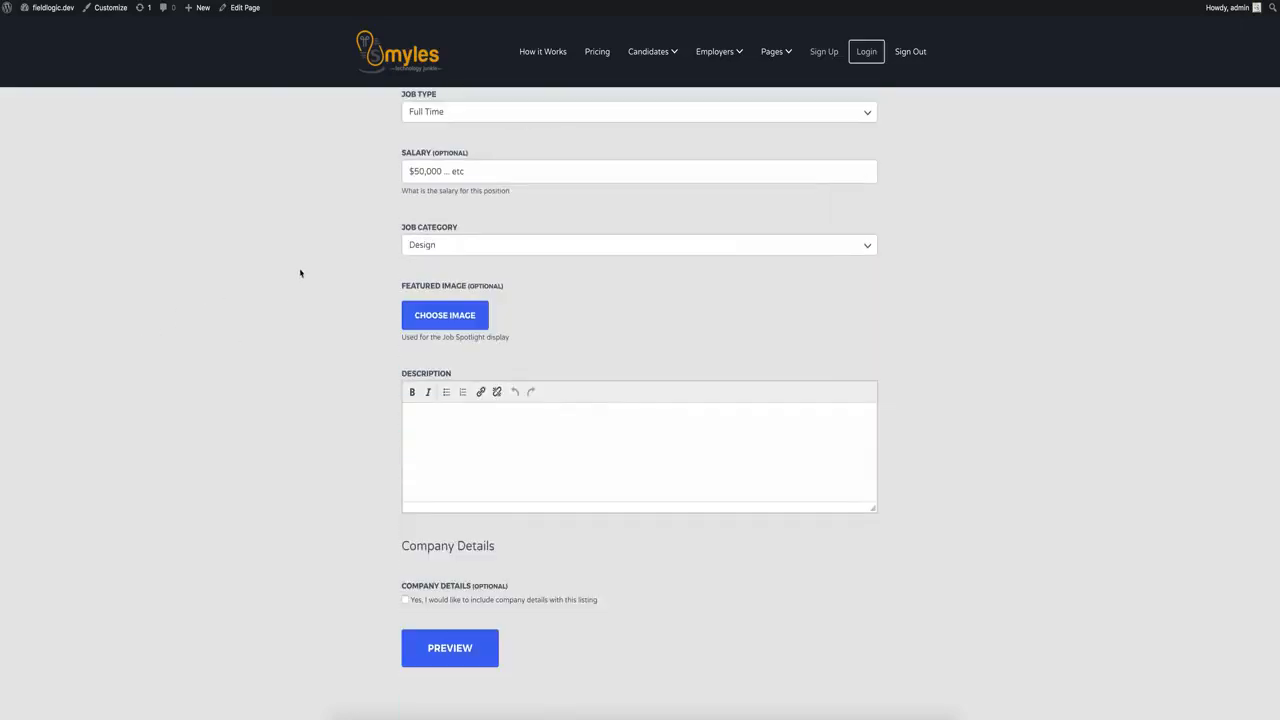
pyautogui.click(518, 480)
pyautogui.write('Hi hello this is a demo, ass')
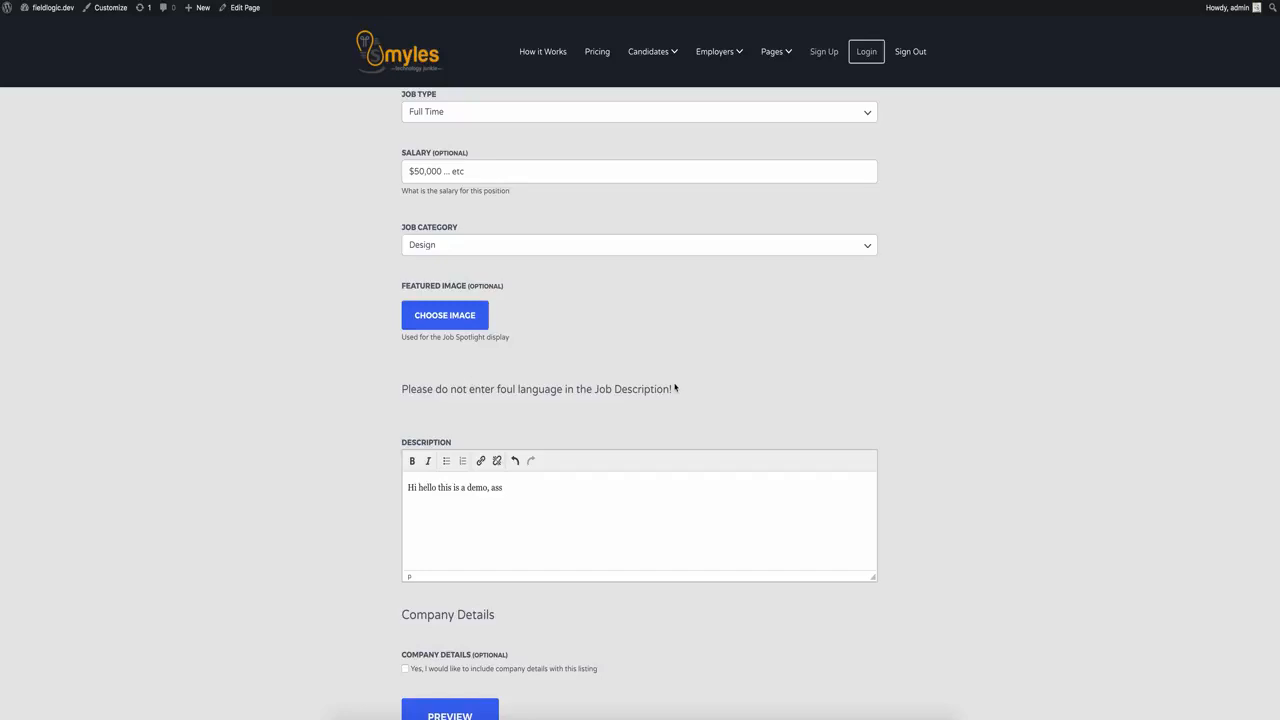
# Replace "ass" in the description with "as", complete it to "ass" again, and delete the word
pyautogui.press('BackSpace')
pyautogui.press('BackSpace')
pyautogui.press('BackSpace')
pyautogui.write('as')
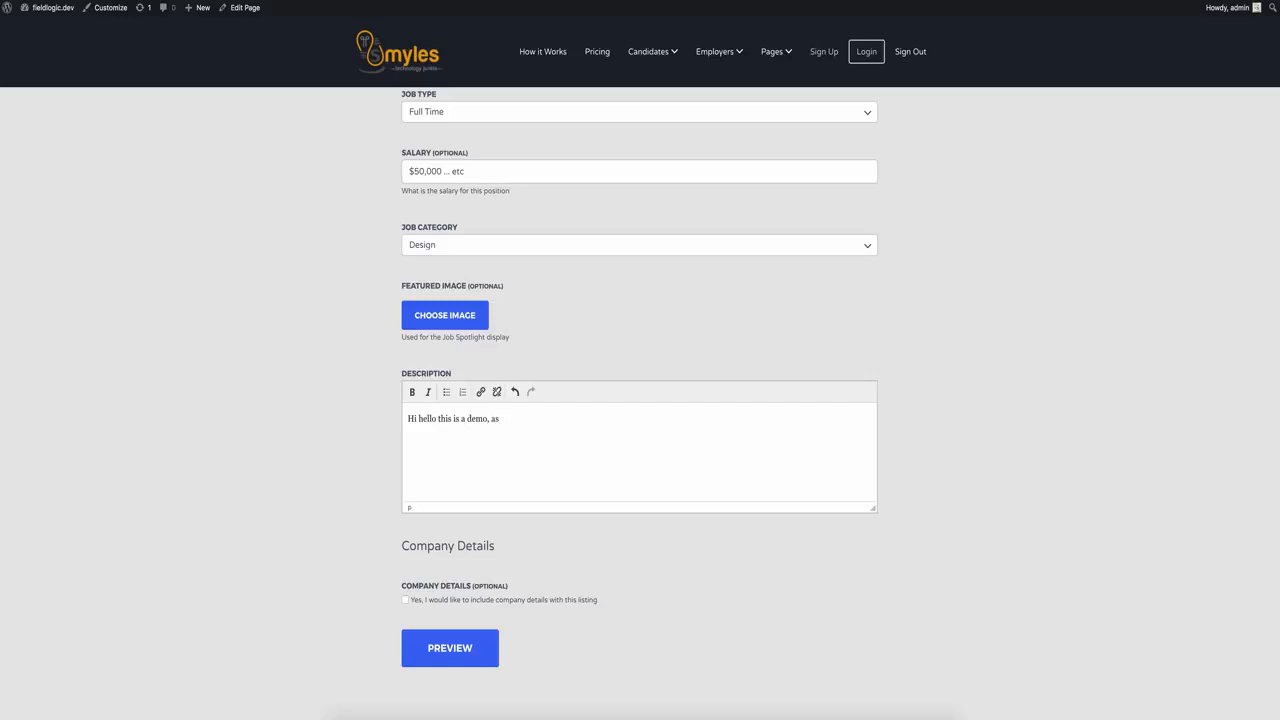
pyautogui.write('s')
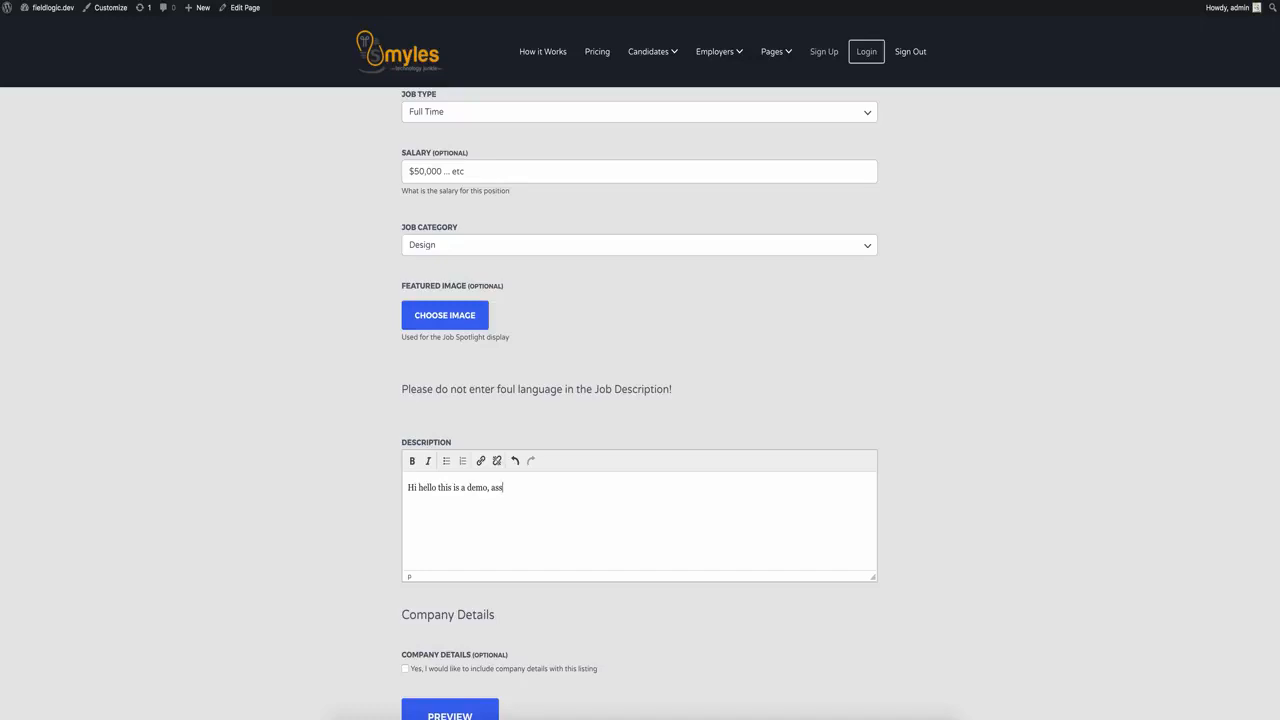
pyautogui.press('BackSpace')
pyautogui.press('BackSpace')
pyautogui.press('BackSpace')
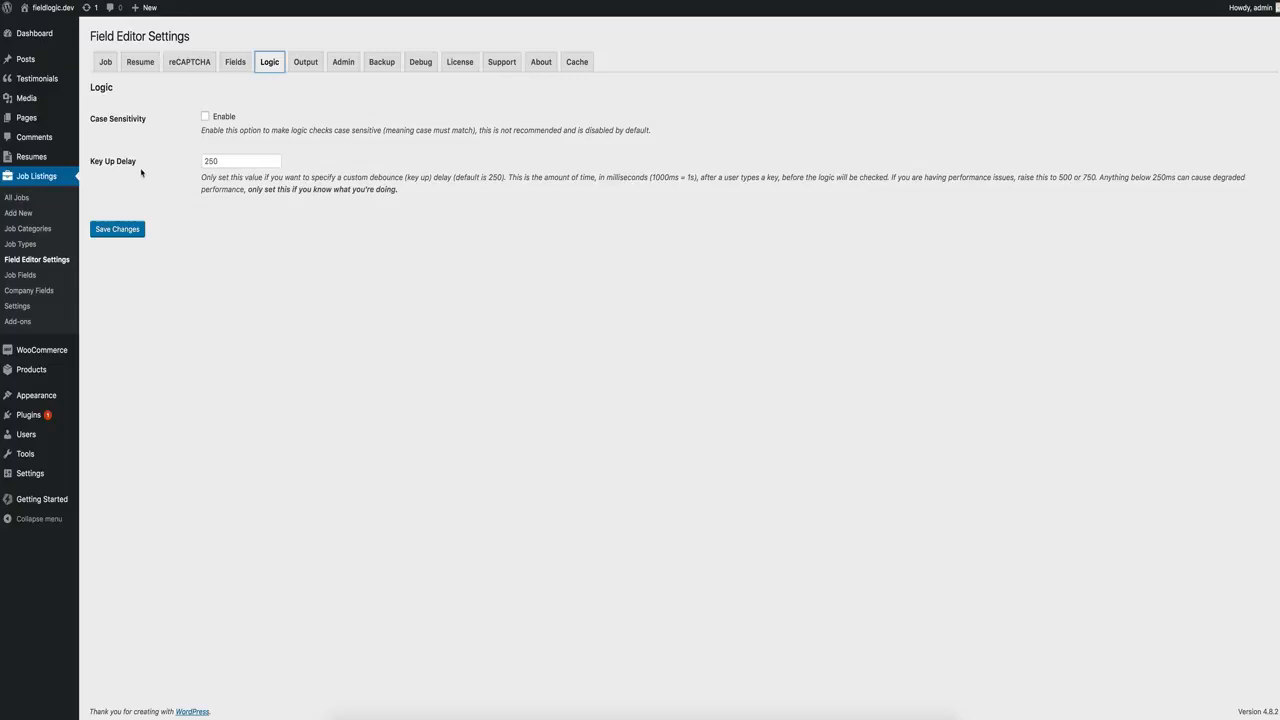
# Examine the Key Up Delay option in the Field Editor's Logic settings
pyautogui.click(252, 159)
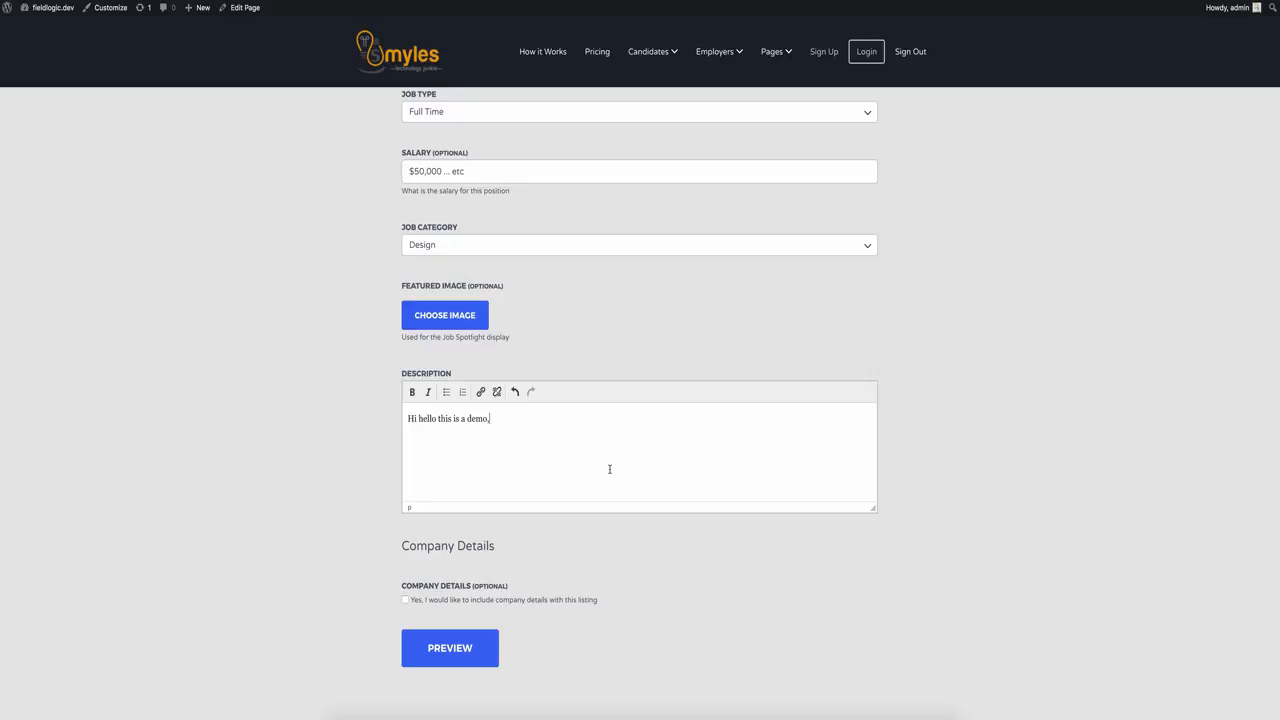
# Test the logic check's delay by adding random letters to the Post a Job description and removing them
pyautogui.write('ksiekl')
pyautogui.write('d')
pyautogui.press('BackSpace')
pyautogui.press('BackSpace')
pyautogui.press('BackSpace')
pyautogui.press('BackSpace')
pyautogui.press('BackSpace')
pyautogui.press('BackSpace')
pyautogui.press('BackSpace')
pyautogui.press('BackSpace')
pyautogui.write('dbdfldskkoikuikik')
pyautogui.press('BackSpace')
pyautogui.press('BackSpace')
pyautogui.press('BackSpace')
pyautogui.press('BackSpace')
pyautogui.press('BackSpace')
pyautogui.press('BackSpace')
pyautogui.press('BackSpace')
pyautogui.press('BackSpace')
pyautogui.press('BackSpace')
pyautogui.press('BackSpace')
pyautogui.press('BackSpace')
pyautogui.press('BackSpace')
pyautogui.press('BackSpace')
pyautogui.press('BackSpace')
pyautogui.press('BackSpace')
pyautogui.press('BackSpace')
pyautogui.press('BackSpace')
# Append "dehdjk aaaaaaaaaaaa ass" to the end of the job description
pyautogui.write('de')
pyautogui.write('hdjk')
pyautogui.write('aaaaaaaaaaaa  ass')
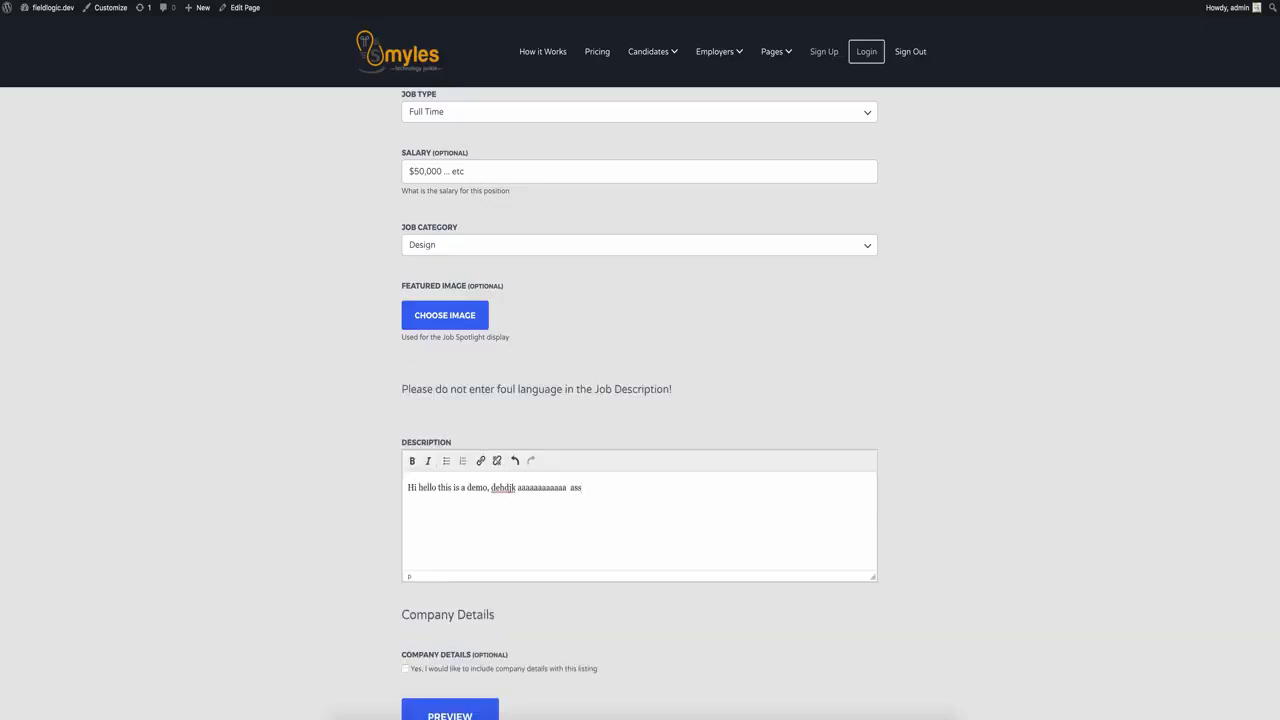
# Remove and retype the last letter of "ass", delete the word, and clear the whole job description
pyautogui.press('BackSpace')
pyautogui.write('s')
pyautogui.press('BackSpace')
pyautogui.press('BackSpace')
pyautogui.press('BackSpace')
pyautogui.press('BackSpace')
pyautogui.press('BackSpace')
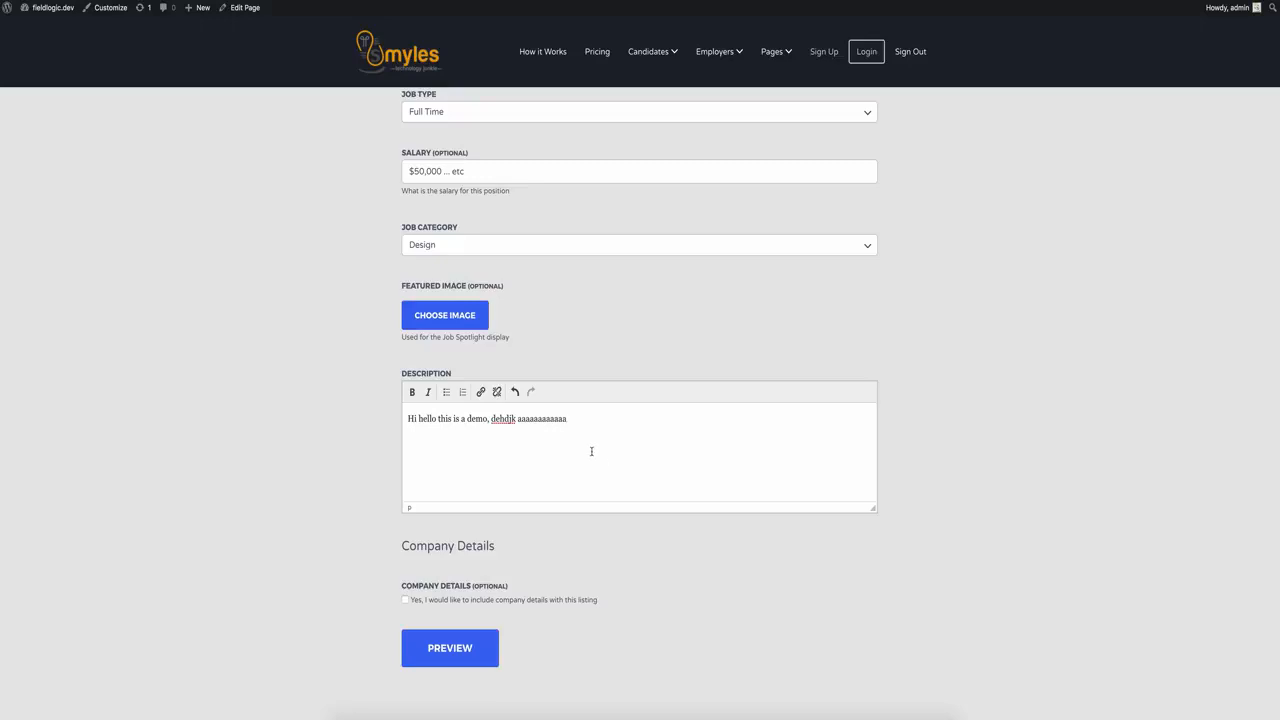
pyautogui.hotkey('ctrl', 'a')
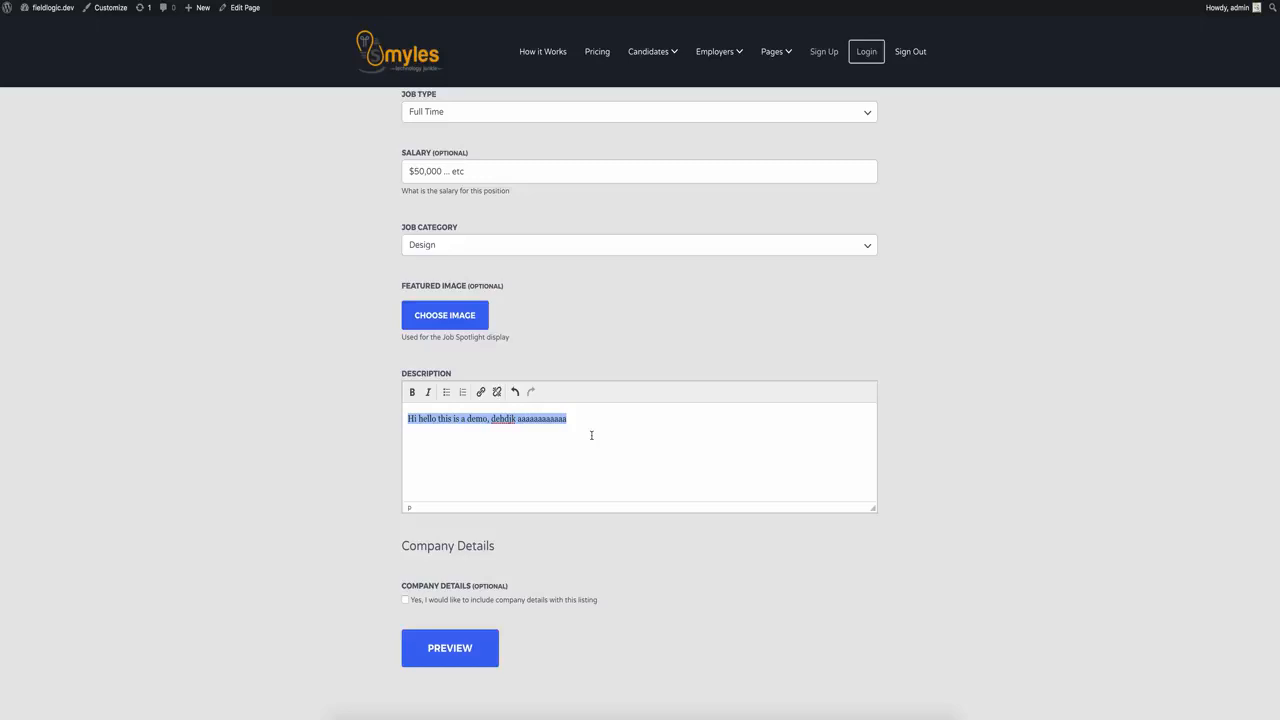
pyautogui.press('BackSpace')
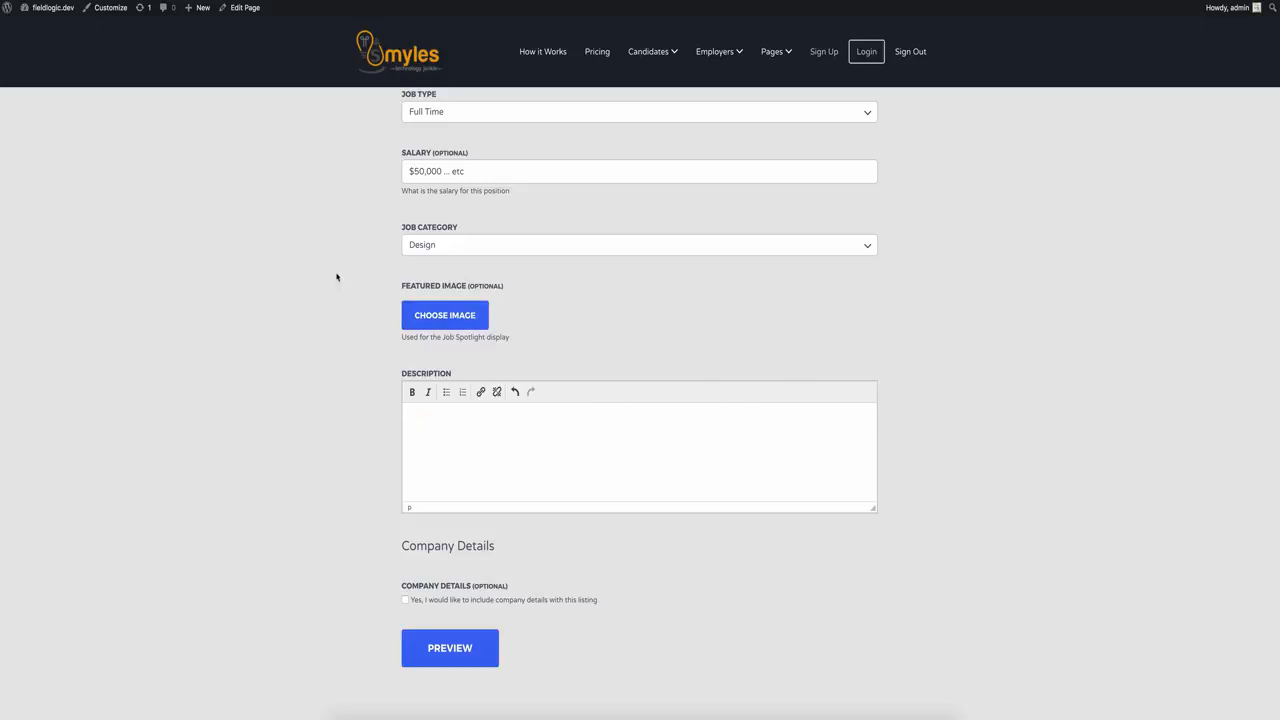
# Examine the Job Type options on the Post a Job form, keeping Full Time selected
pyautogui.scroll(5, 337, 278)
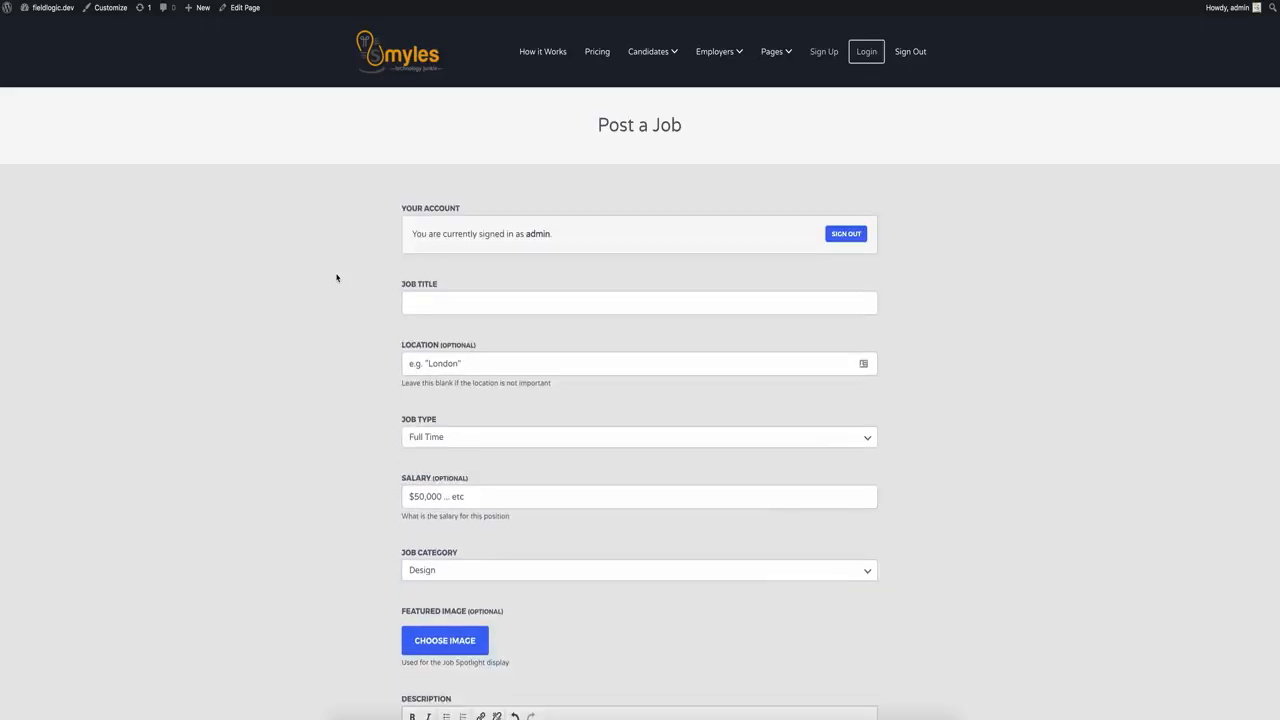
pyautogui.click(490, 447)
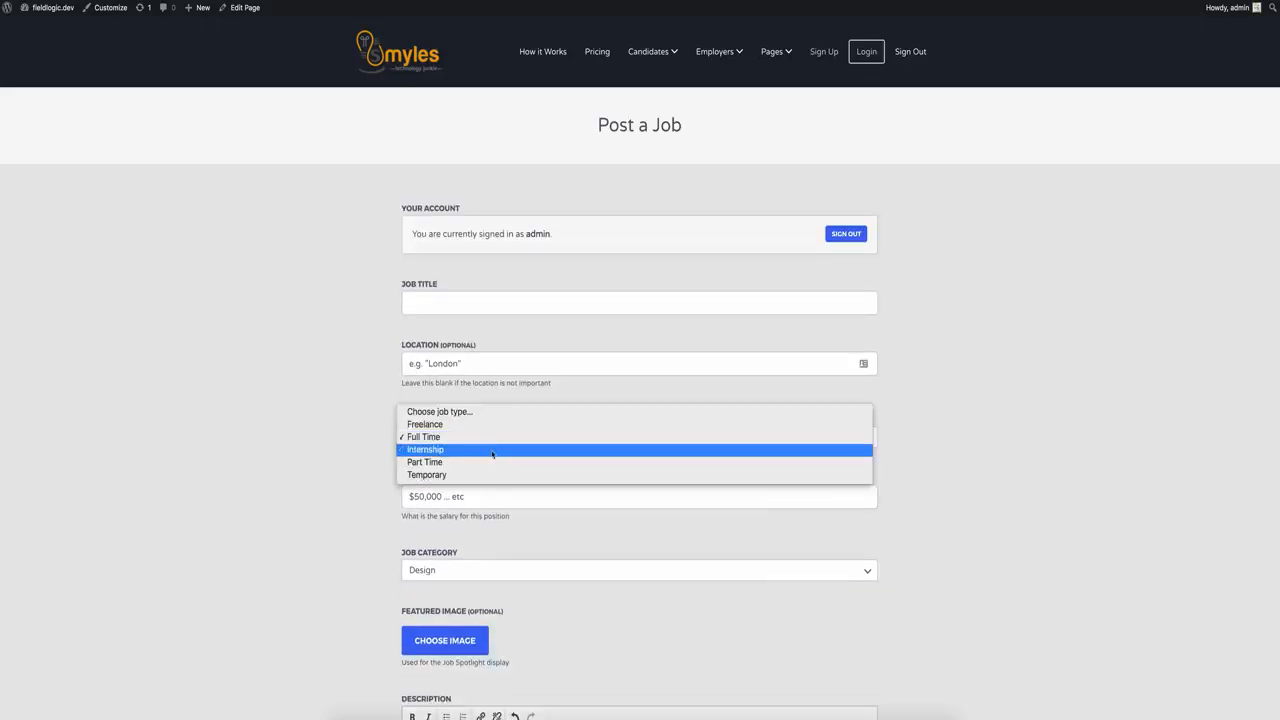
pyautogui.click(492, 449)
pyautogui.click(491, 442)
pyautogui.click(491, 425)
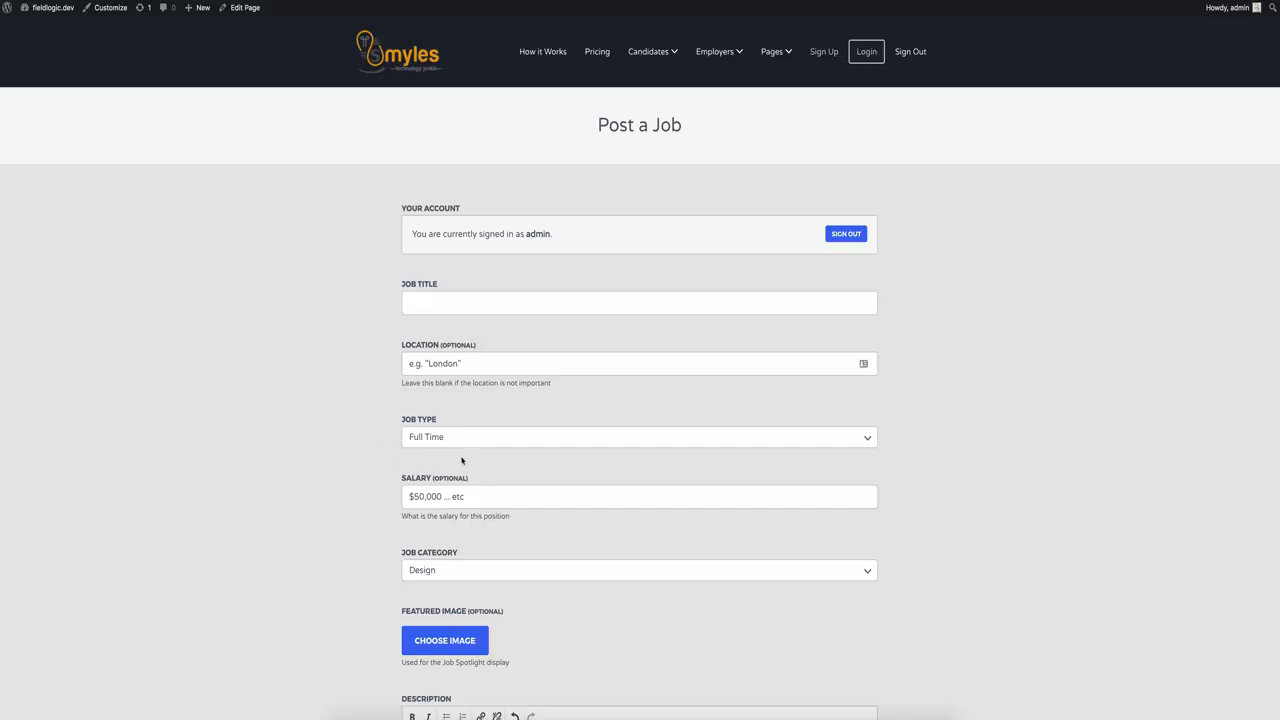
pyautogui.moveTo(403, 480); pyautogui.dragTo(543, 494)
pyautogui.click(475, 441)
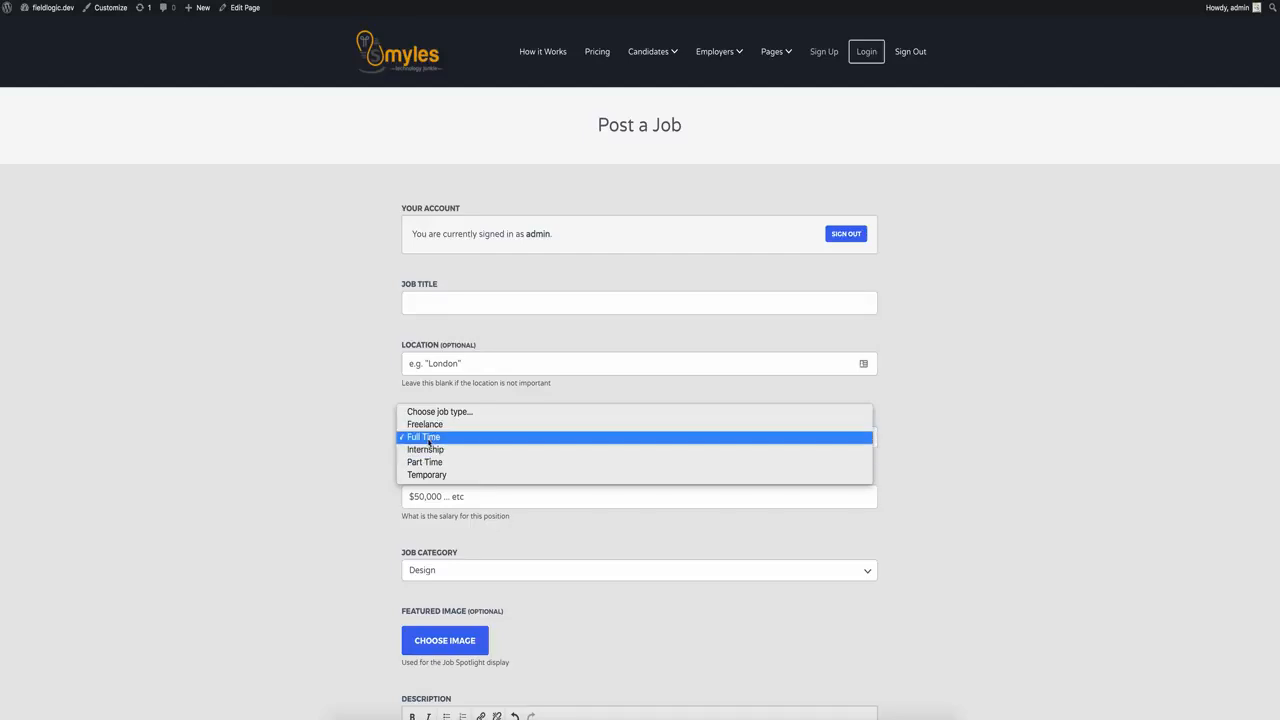
pyautogui.click(432, 440)
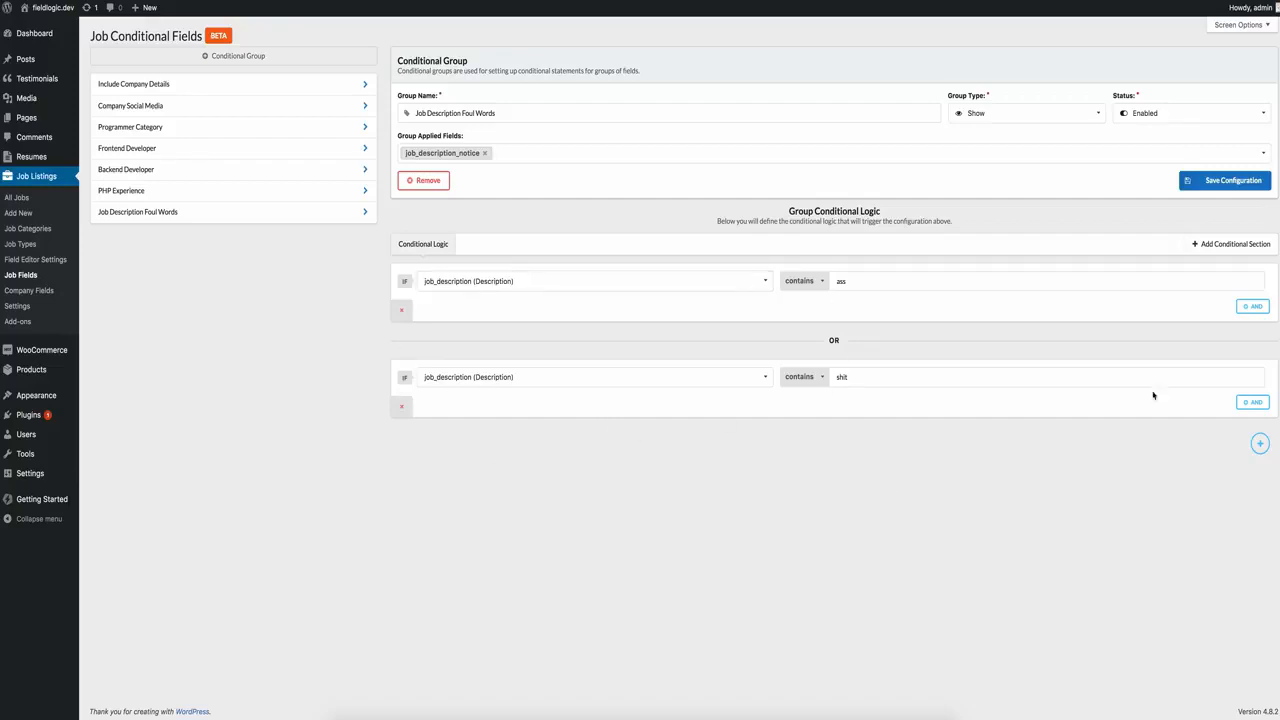
# Start a new conditional group named "Full Time Job Type" with the group type Show
pyautogui.click(255, 59)
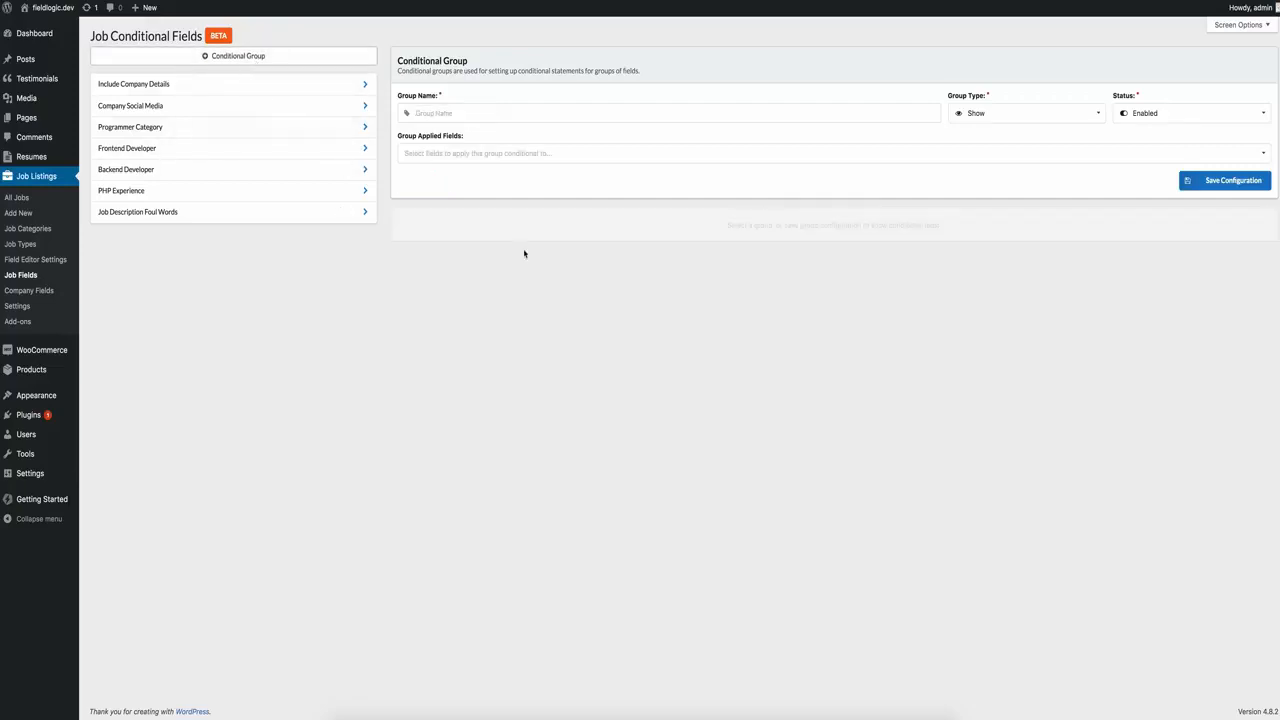
pyautogui.click(542, 109)
pyautogui.write('Full Time Job Type')
pyautogui.press('Tab')
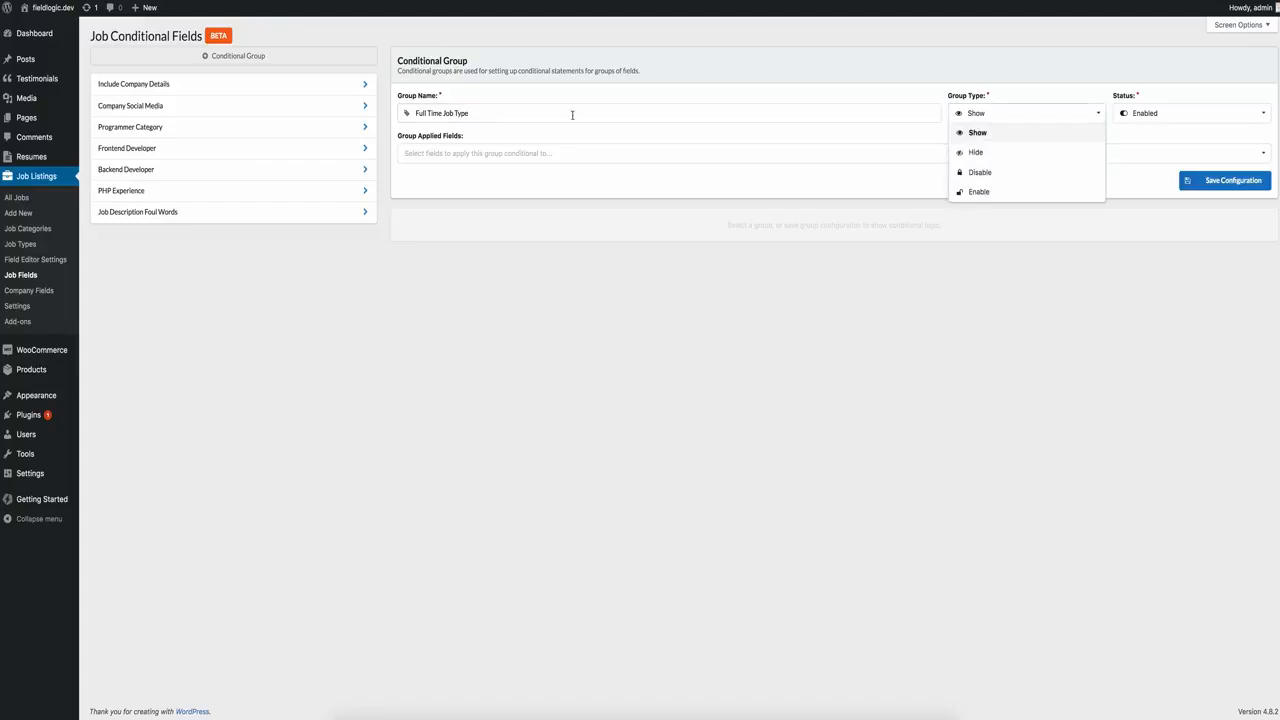
# Apply the Full Time Job Type group to the job_salary field and save its configuration
pyautogui.click(671, 161)
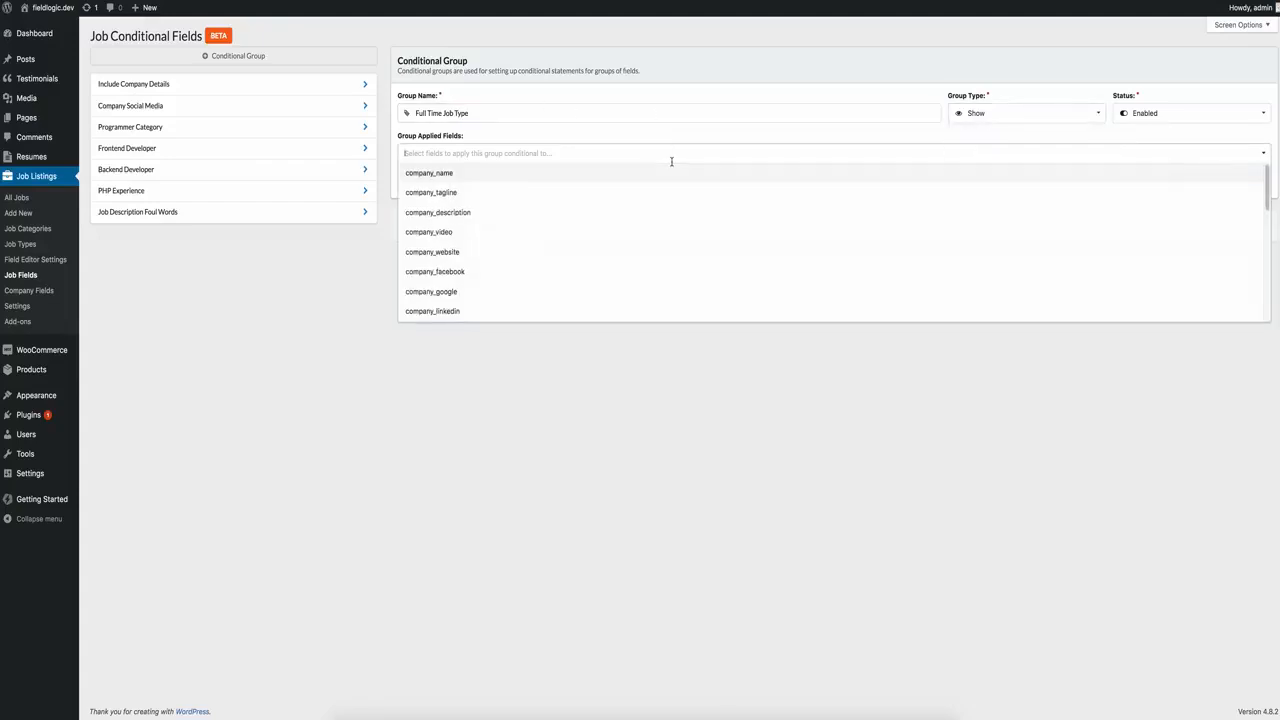
pyautogui.write('job')
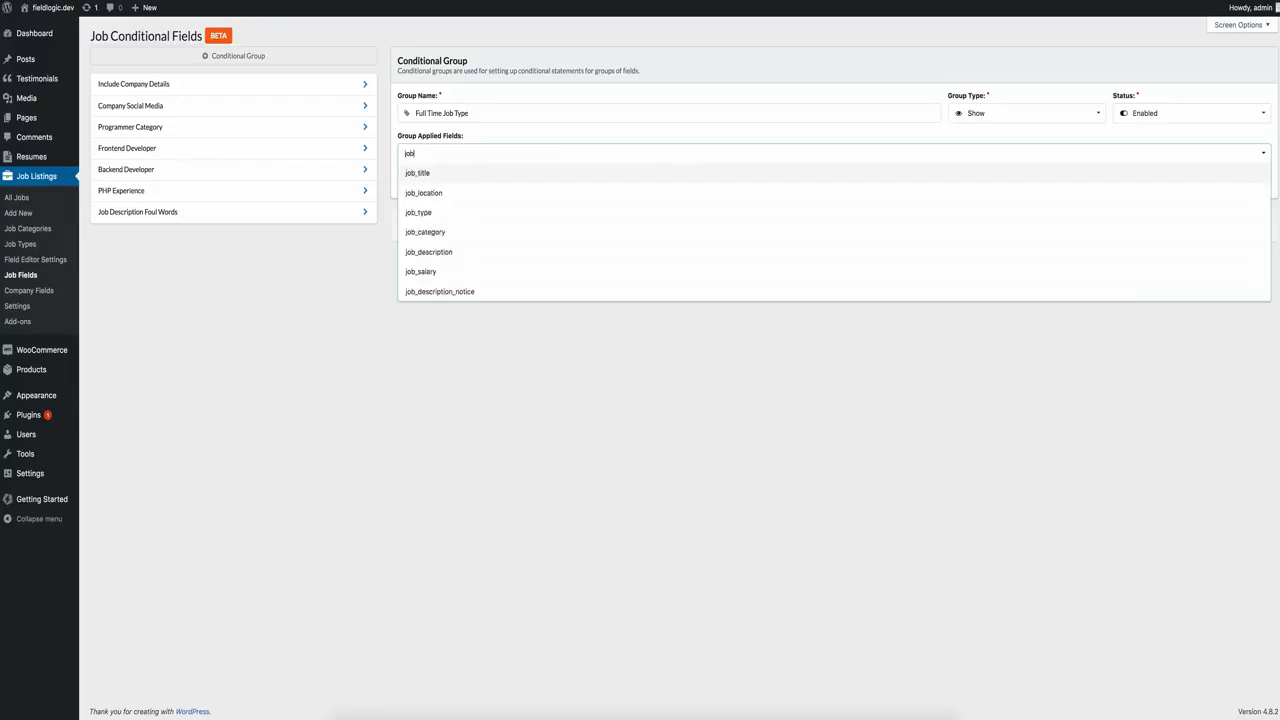
pyautogui.click(533, 271)
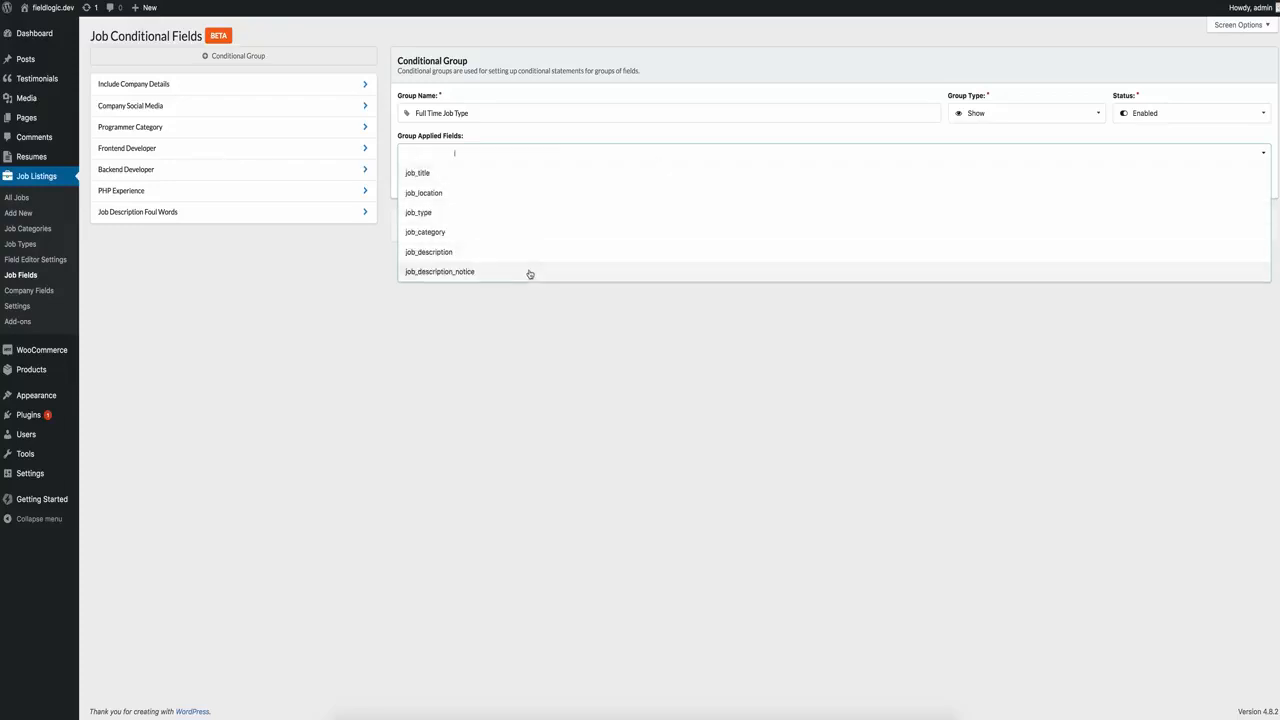
pyautogui.click(1011, 211)
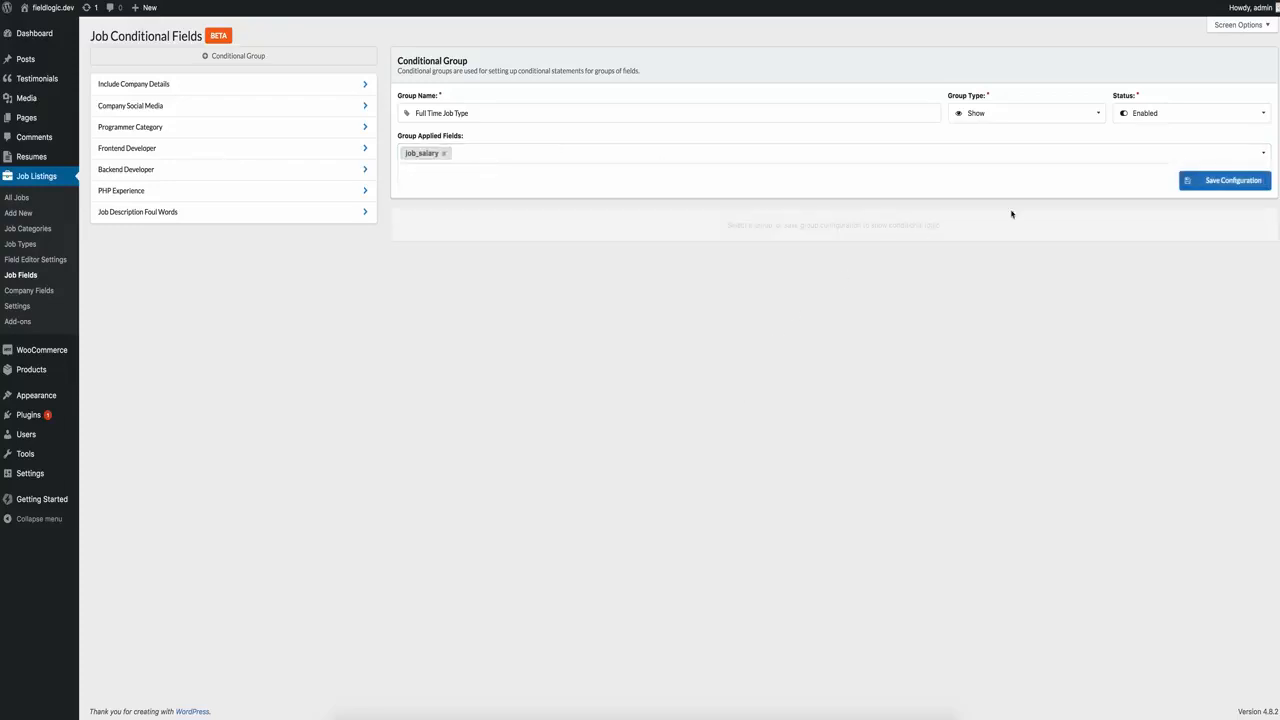
pyautogui.click(1246, 187)
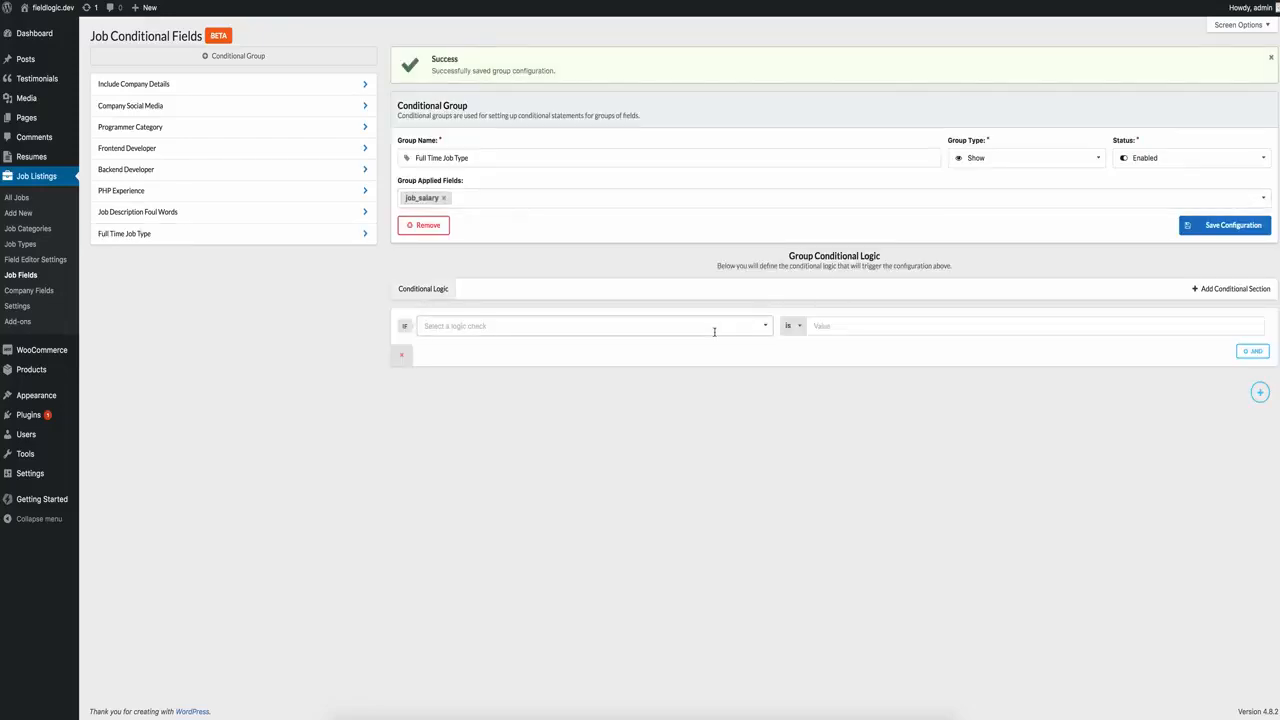
# Set the group's logic check to the job_type (Job type) field
pyautogui.click(714, 329)
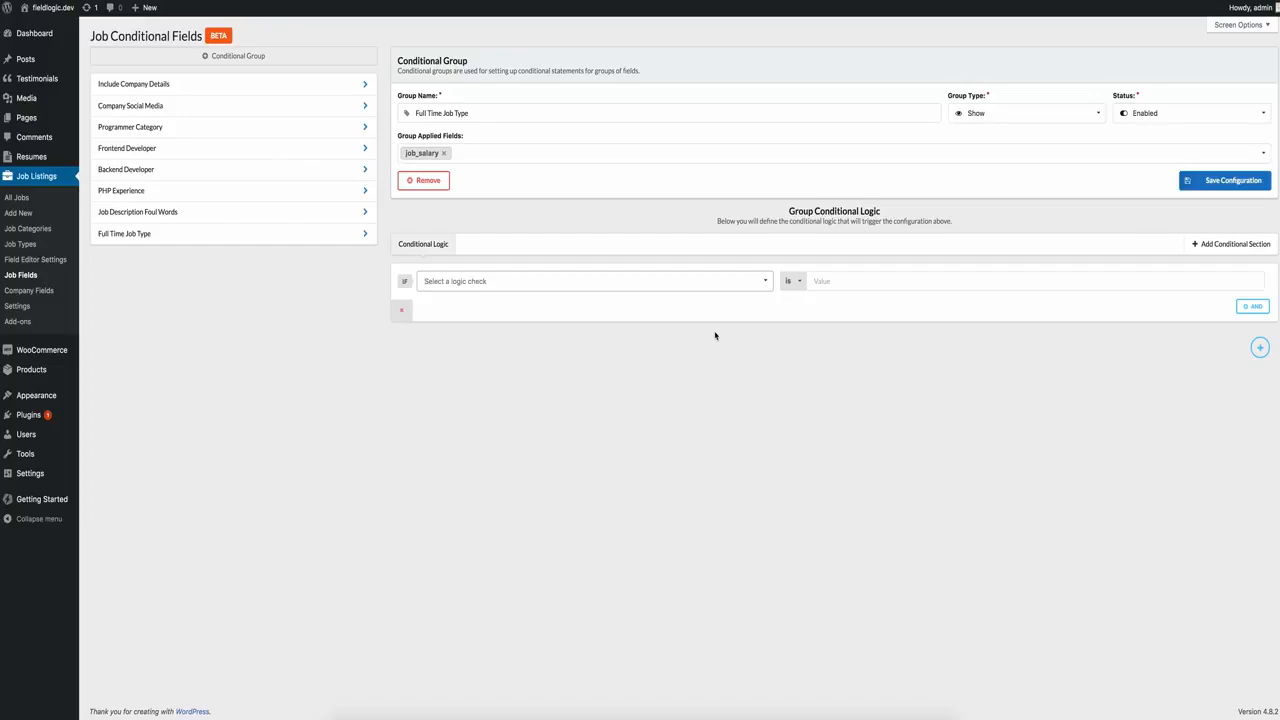
pyautogui.write('job')
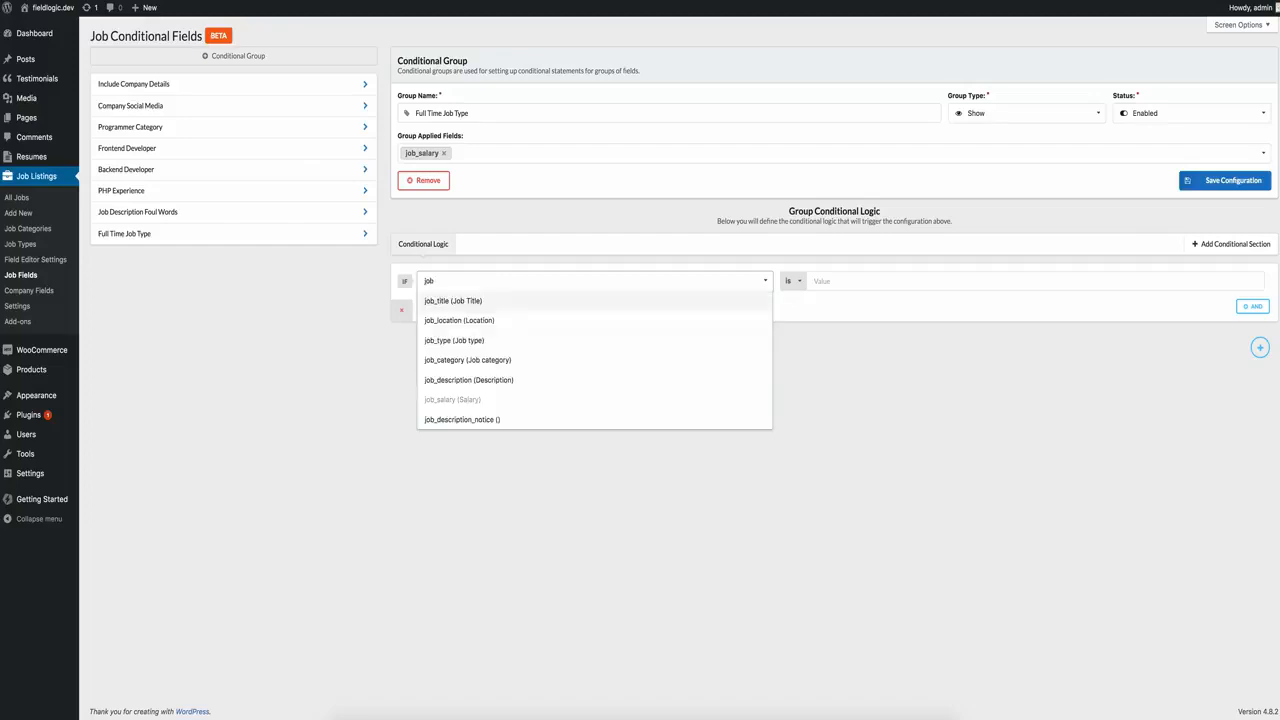
pyautogui.click(563, 340)
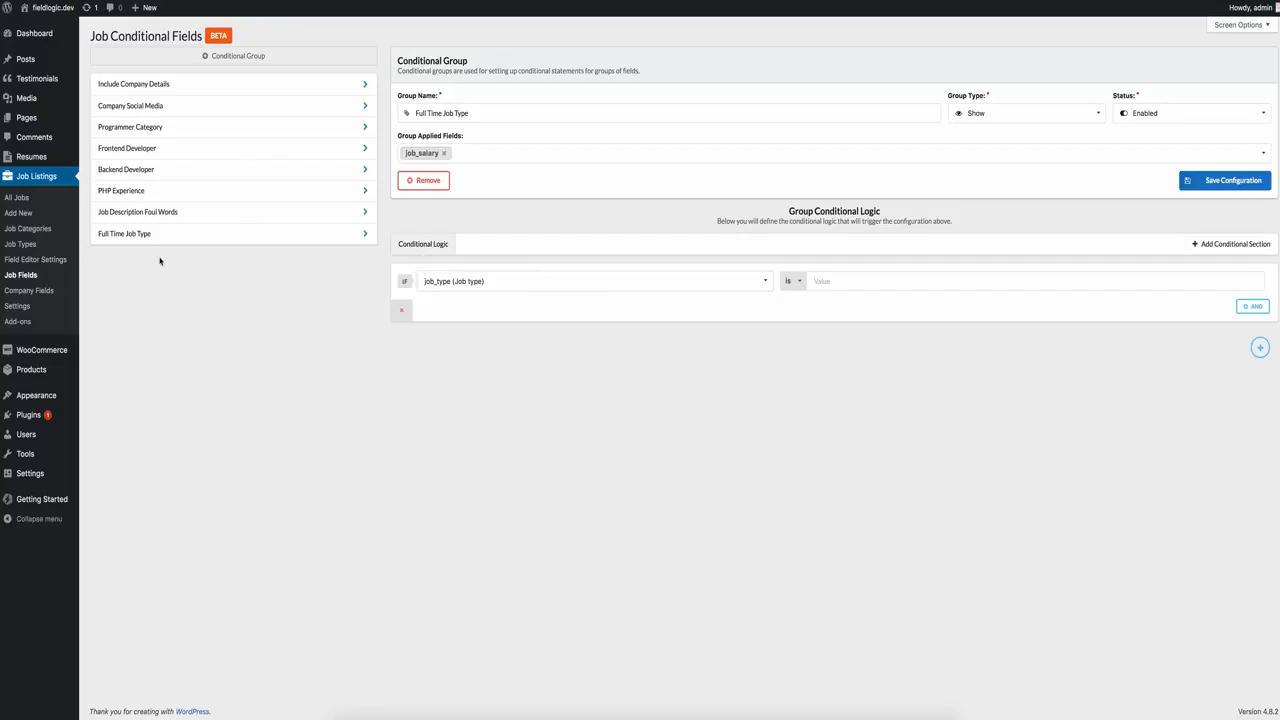
# Open the Job Types list in a new tab and paste the Full Time edit link address into the blank description
pyautogui.rightClick(32, 248)
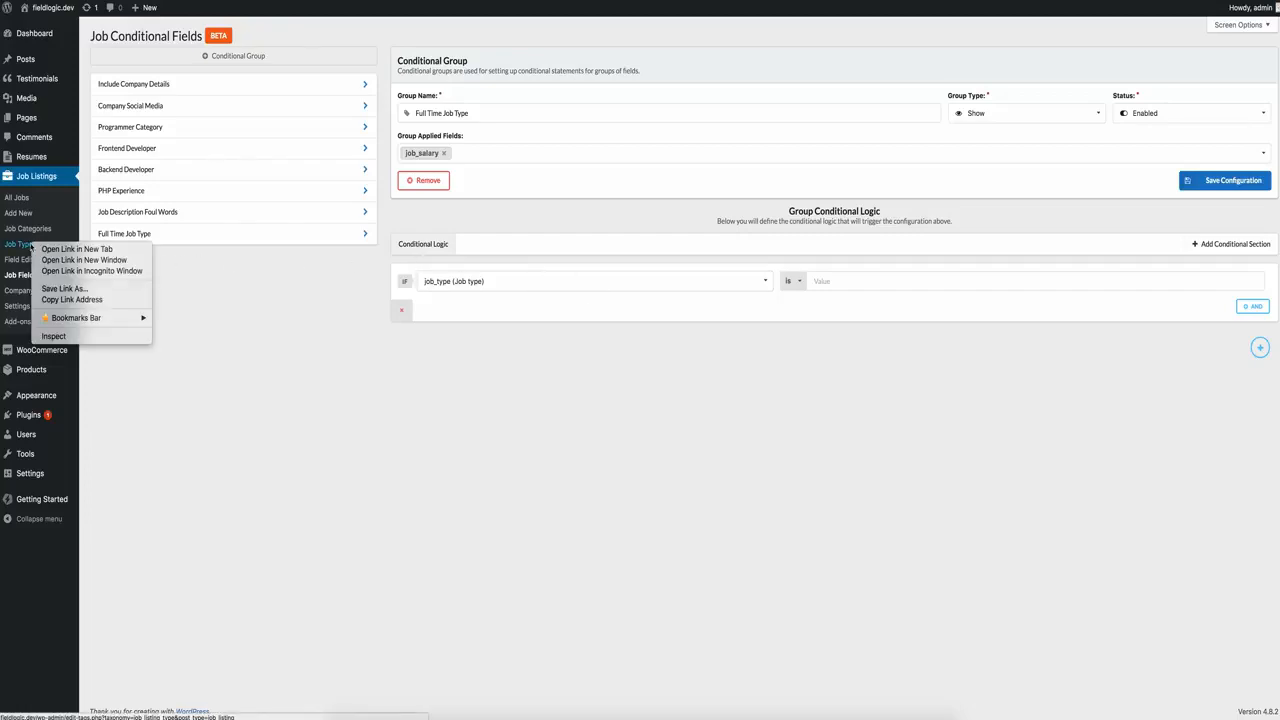
pyautogui.click(70, 248)
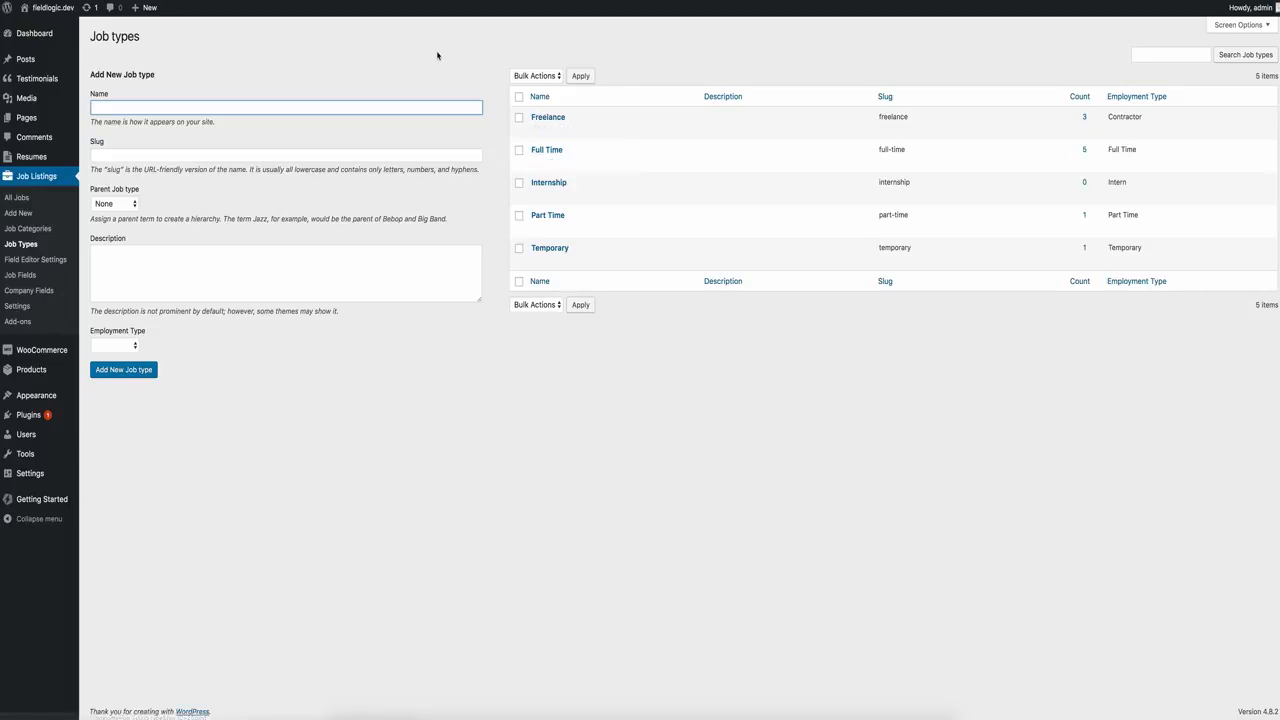
pyautogui.rightClick(541, 166)
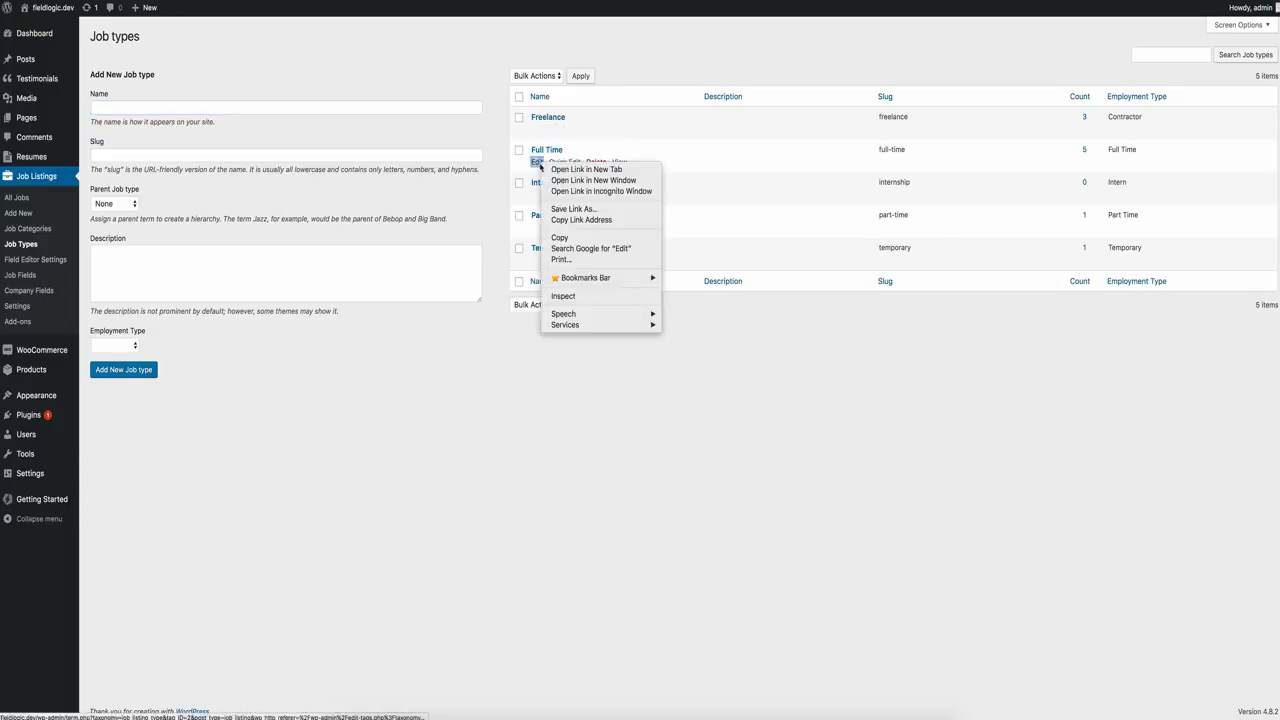
pyautogui.click(565, 219)
pyautogui.click(357, 263)
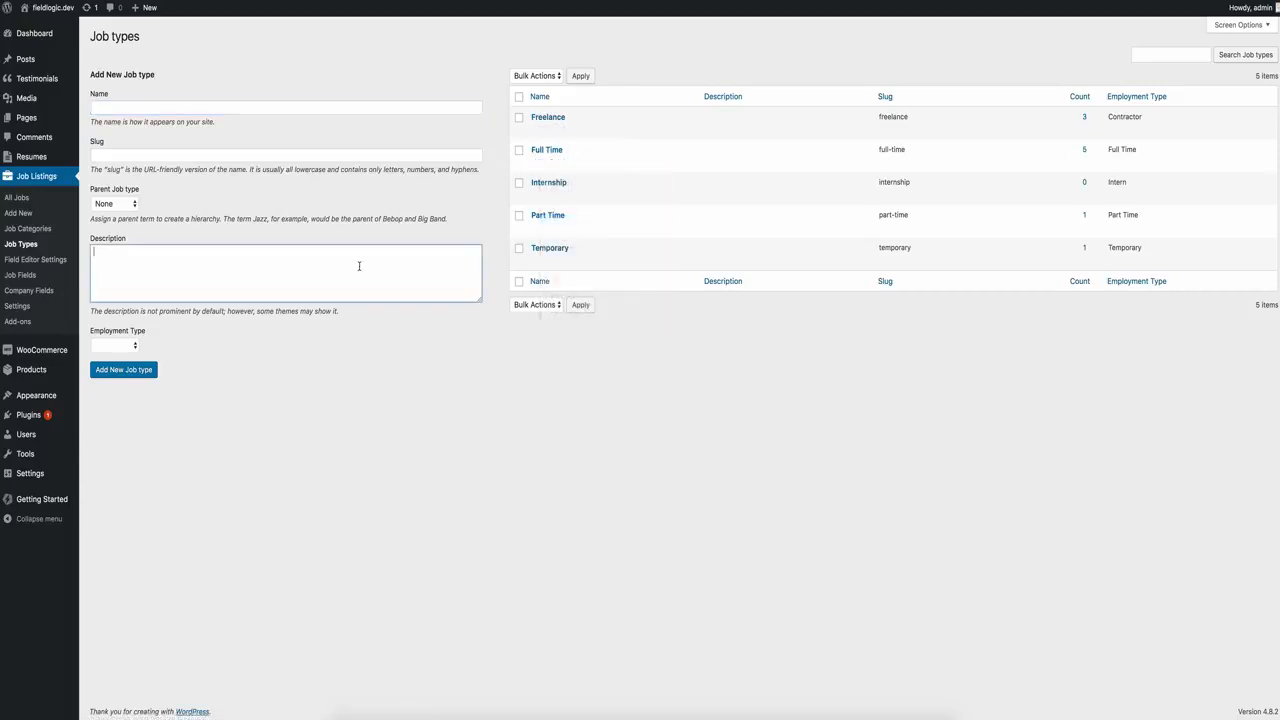
pyautogui.hotkey('ctrl', 'v')
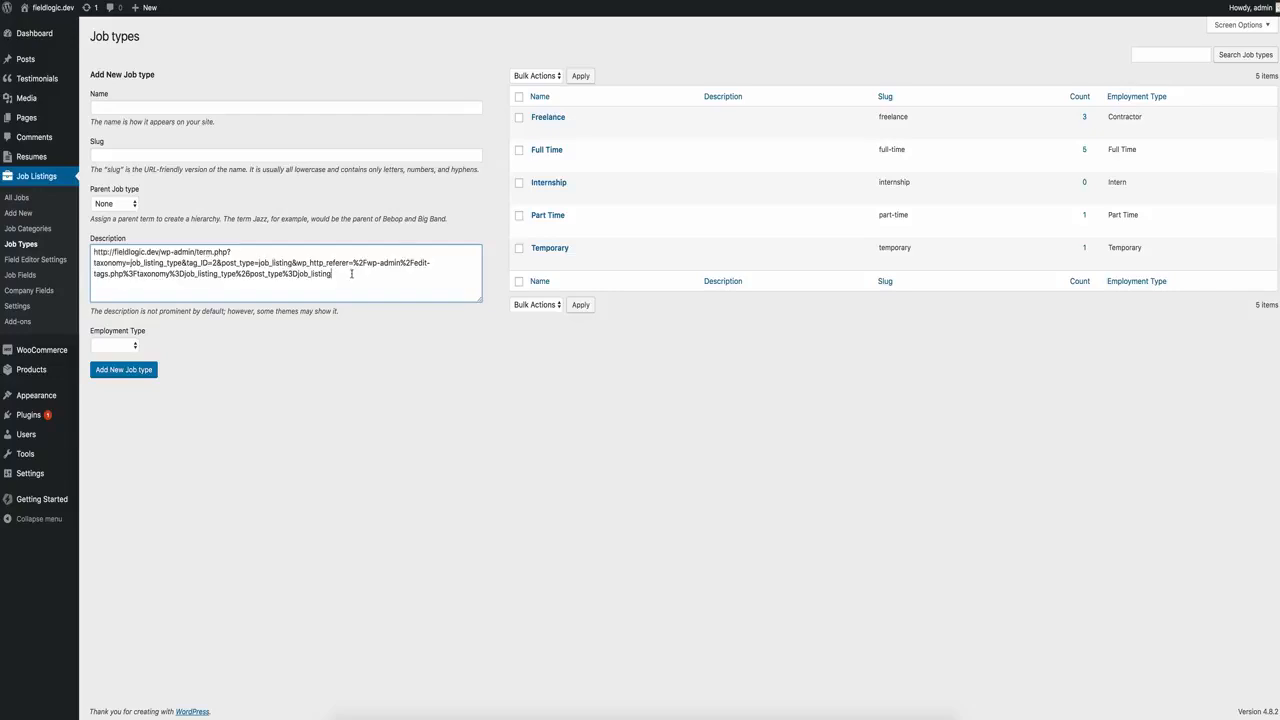
# Trim the pasted link so it ends with the tag_ID parameter and read the Full Time job type's ID
pyautogui.moveTo(333, 273); pyautogui.dragTo(234, 262)
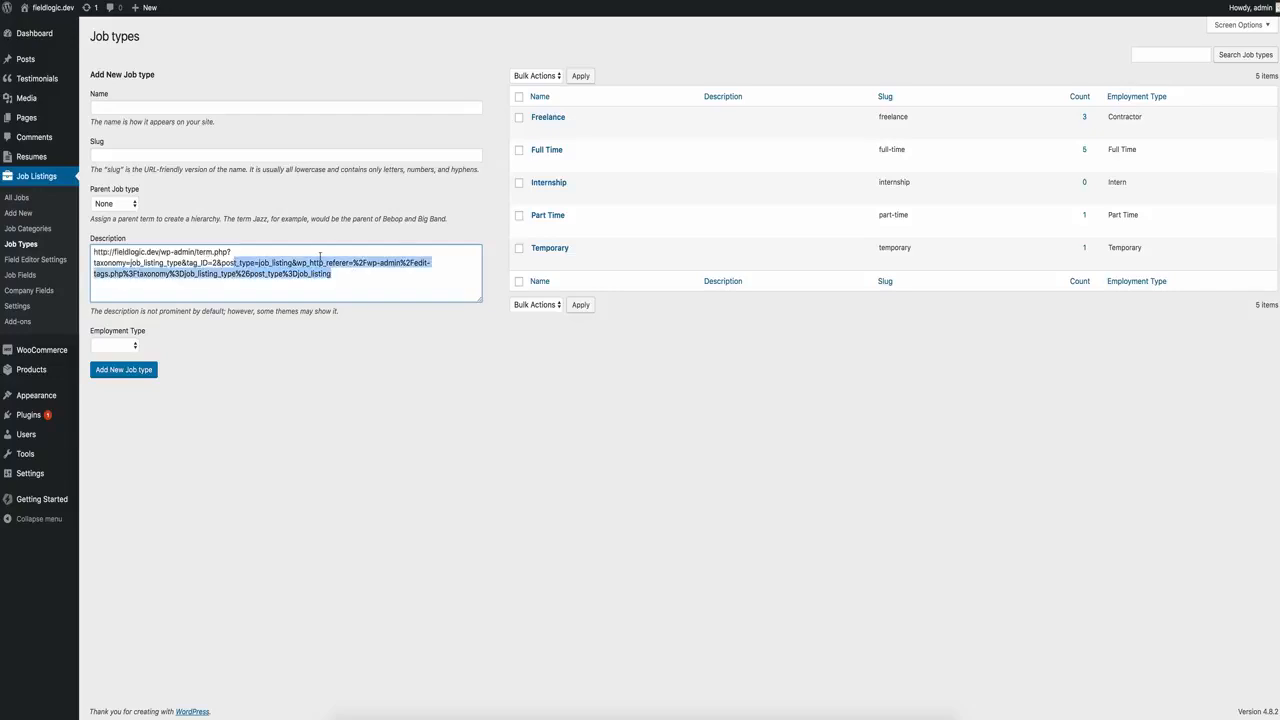
pyautogui.press('BackSpace')
pyautogui.press('BackSpace')
pyautogui.press('BackSpace')
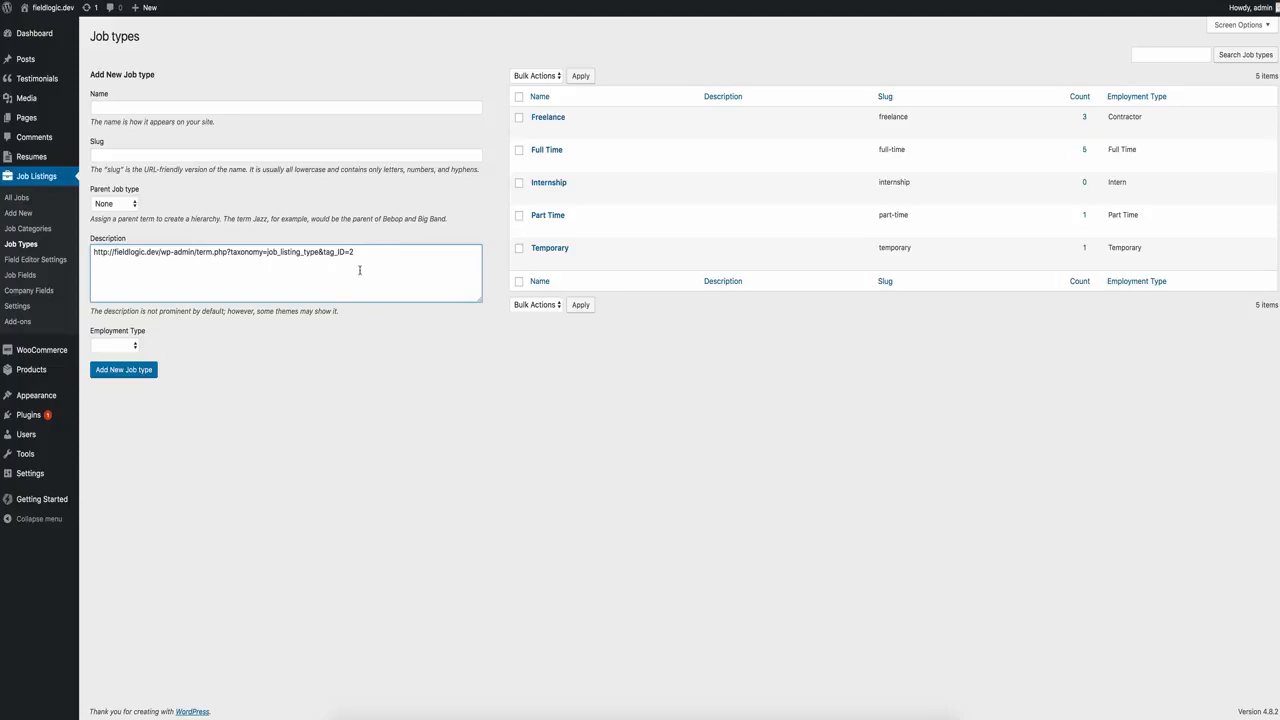
pyautogui.moveTo(322, 251); pyautogui.dragTo(359, 251)
pyautogui.click(352, 254)
pyautogui.moveTo(536, 164)
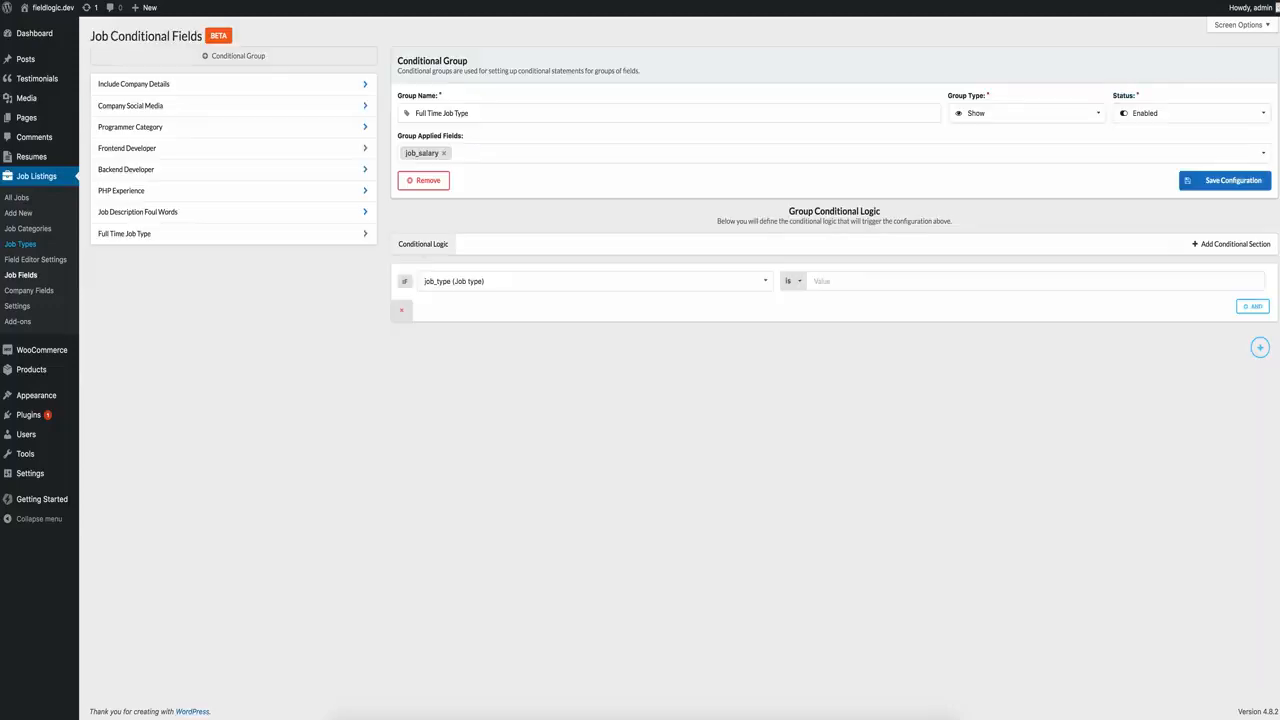
# Set the job_type condition's value to 2 and save the group configuration
pyautogui.click(851, 276)
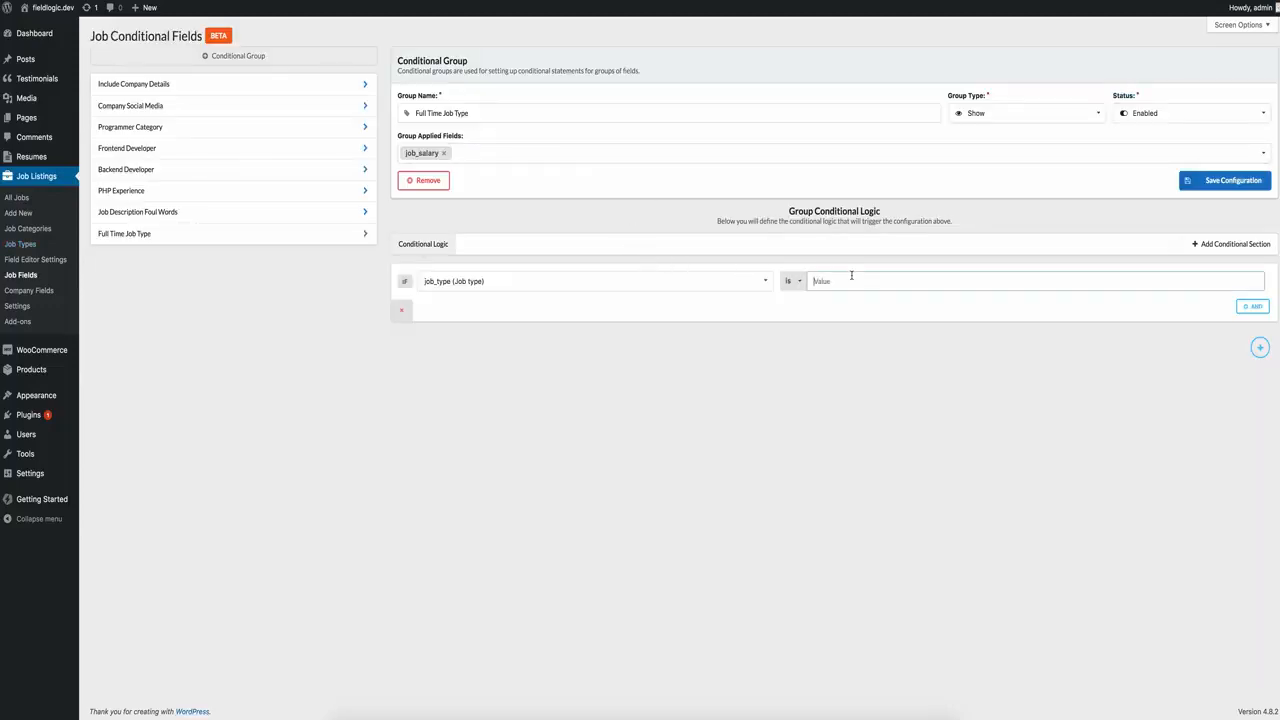
pyautogui.write('2')
pyautogui.click(1232, 187)
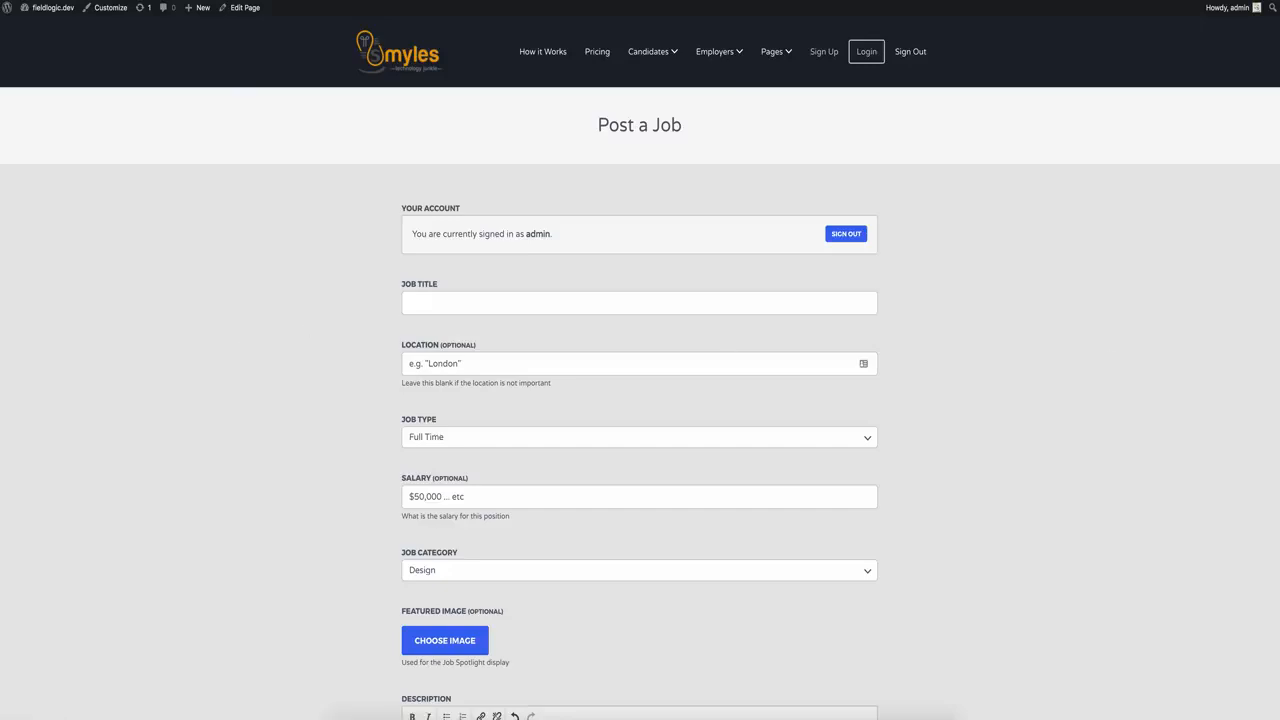
# Reload the Post a Job form and check the Salary field with Full Time selected
pyautogui.press('super+r')
pyautogui.scroll(-3, 283, 280)
pyautogui.scroll(3, 283, 280)
pyautogui.scroll(-1, 283, 280)
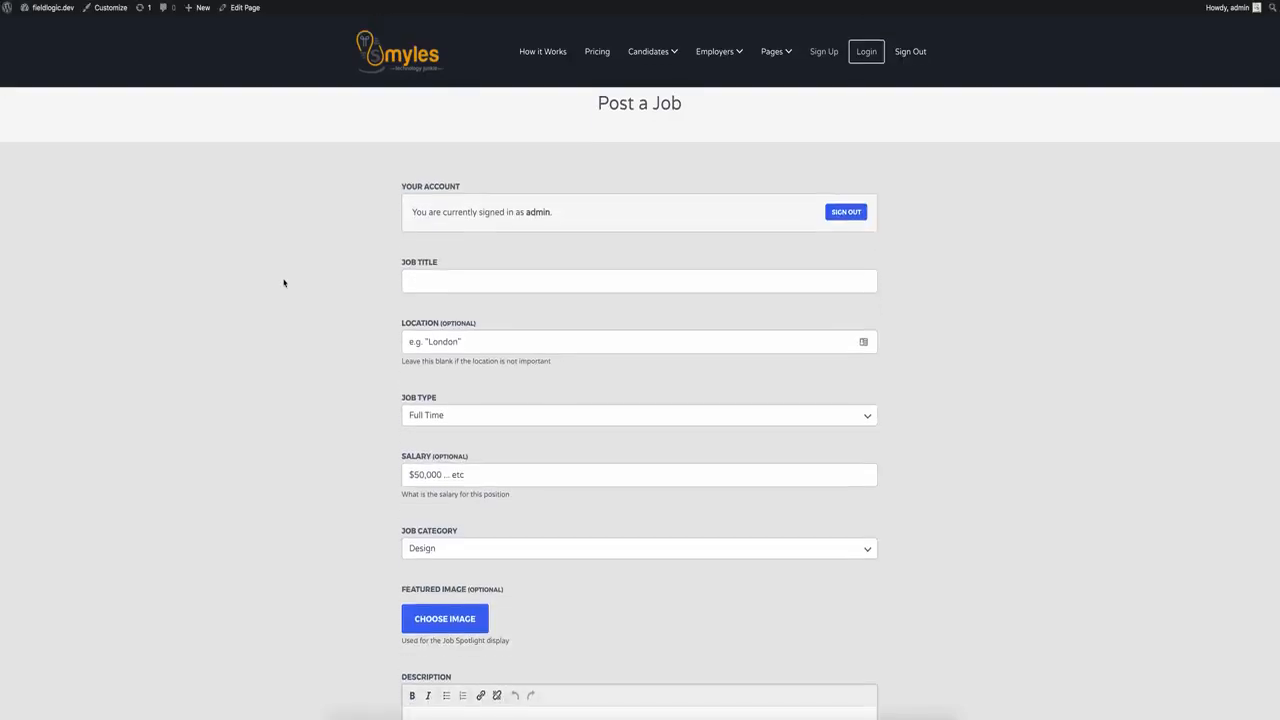
pyautogui.click(440, 474)
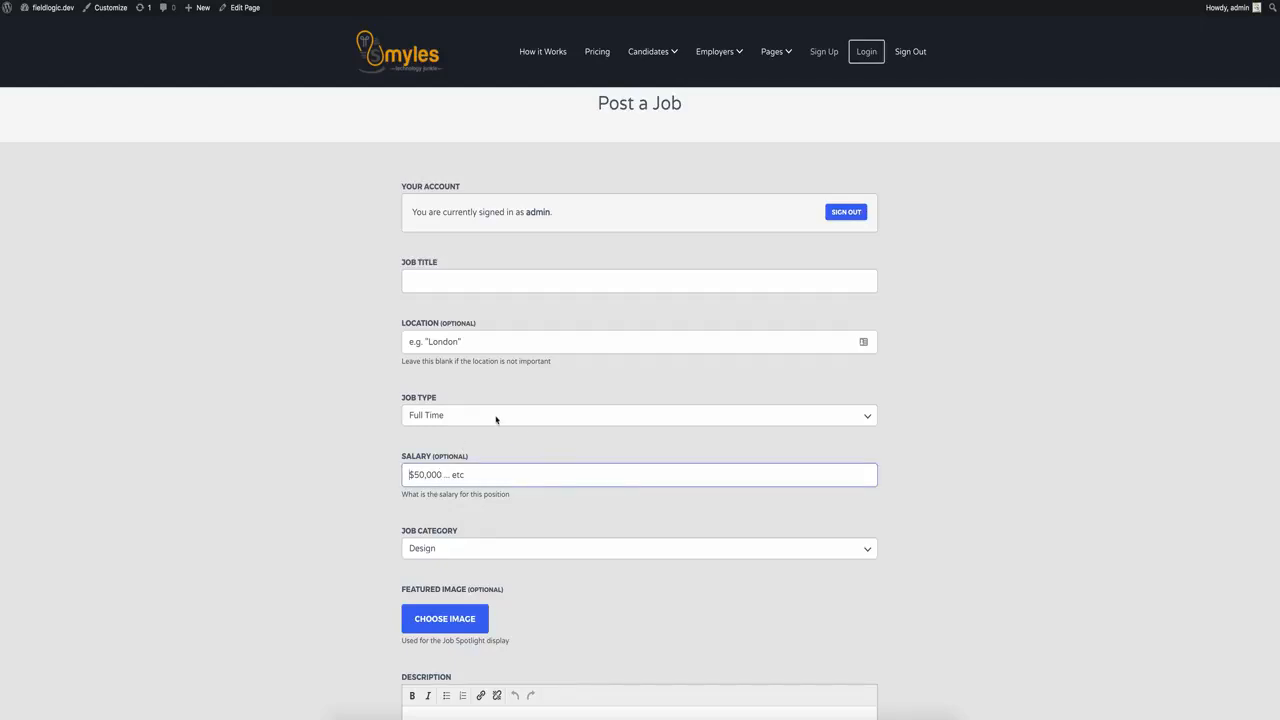
# Test the salary condition by switching Job Type to Freelance and back to Full Time
pyautogui.click(431, 418)
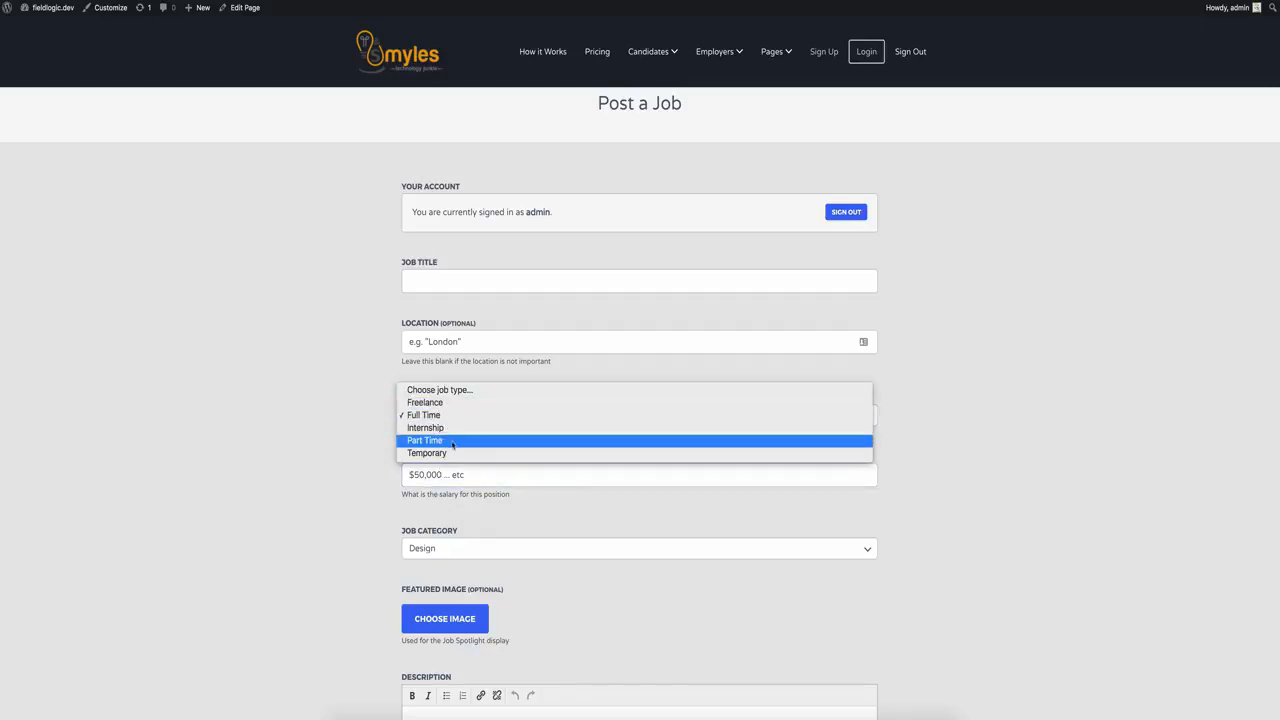
pyautogui.click(447, 403)
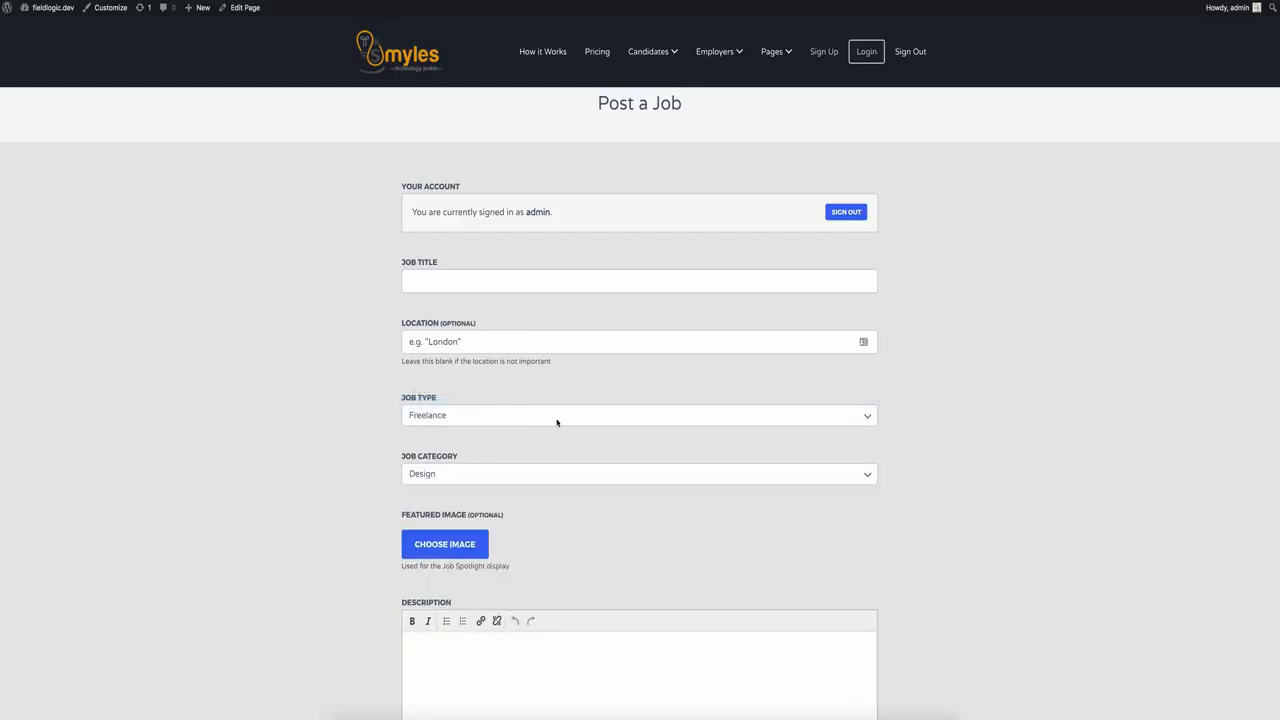
pyautogui.click(455, 424)
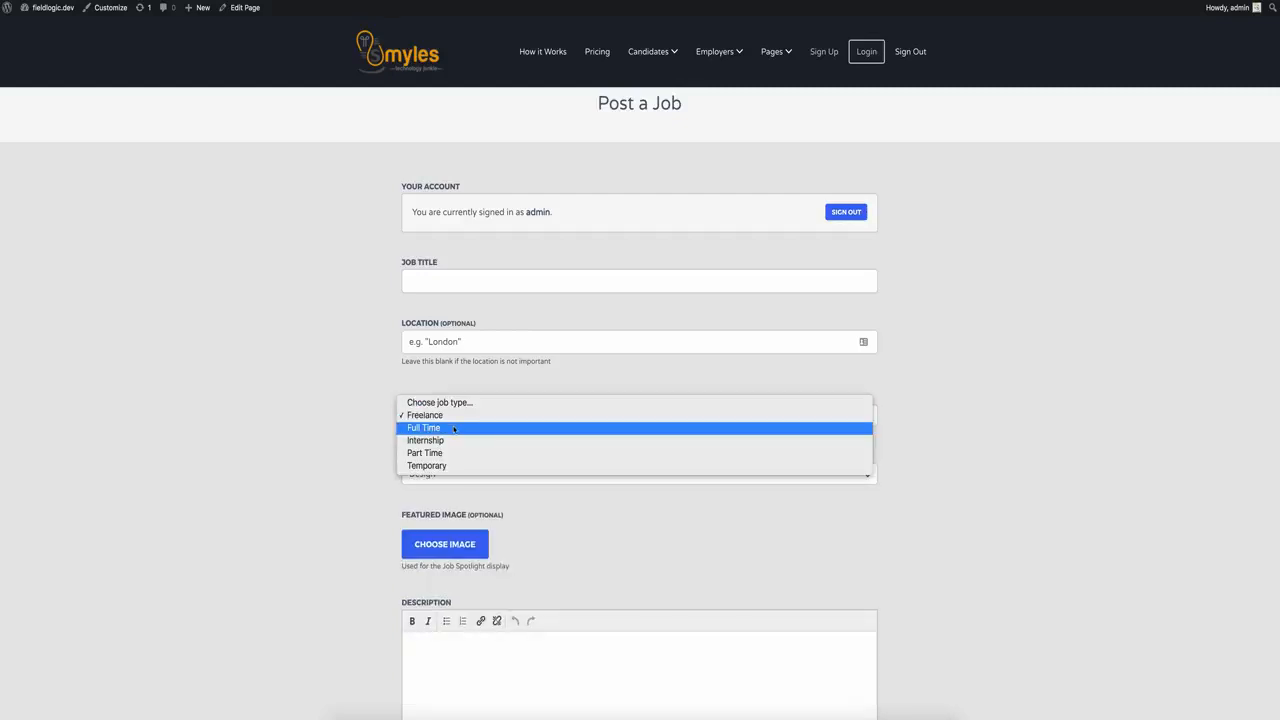
pyautogui.click(457, 430)
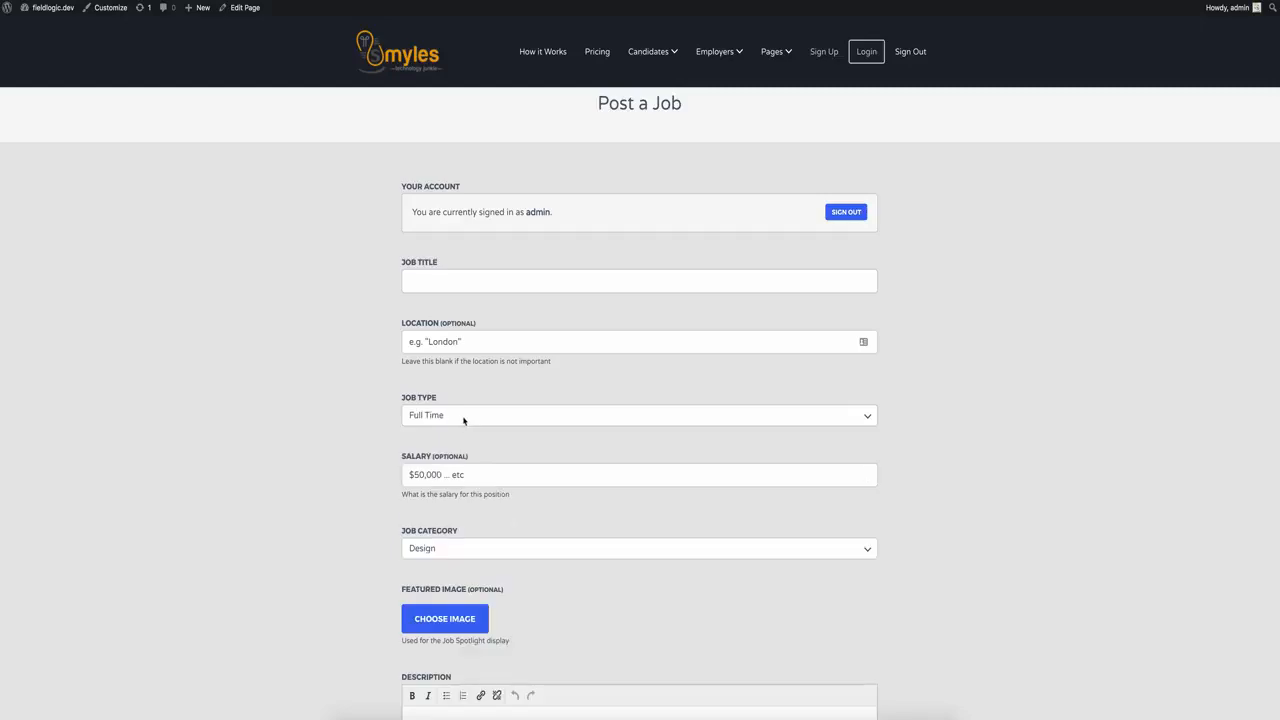
pyautogui.scroll(1, 463, 420)
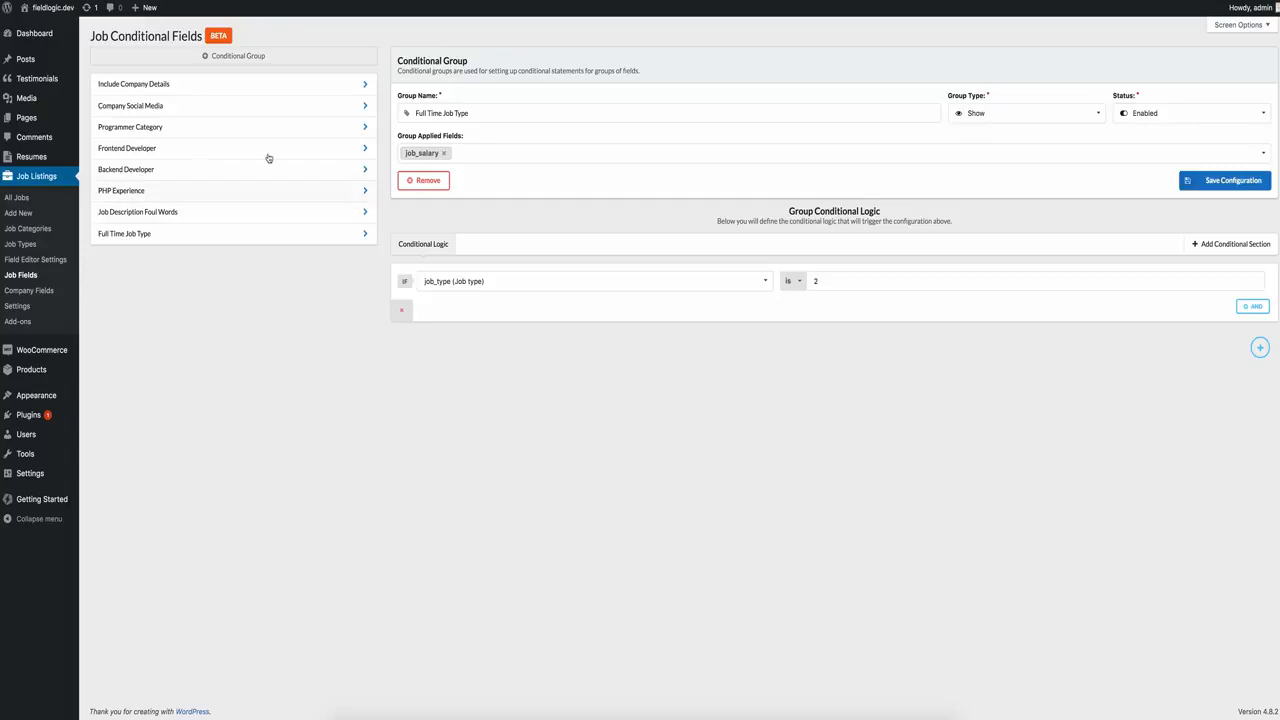
# Start a new conditional group named "Hide All Until Job Has Title" and set its group type to Hide
pyautogui.click(265, 62)
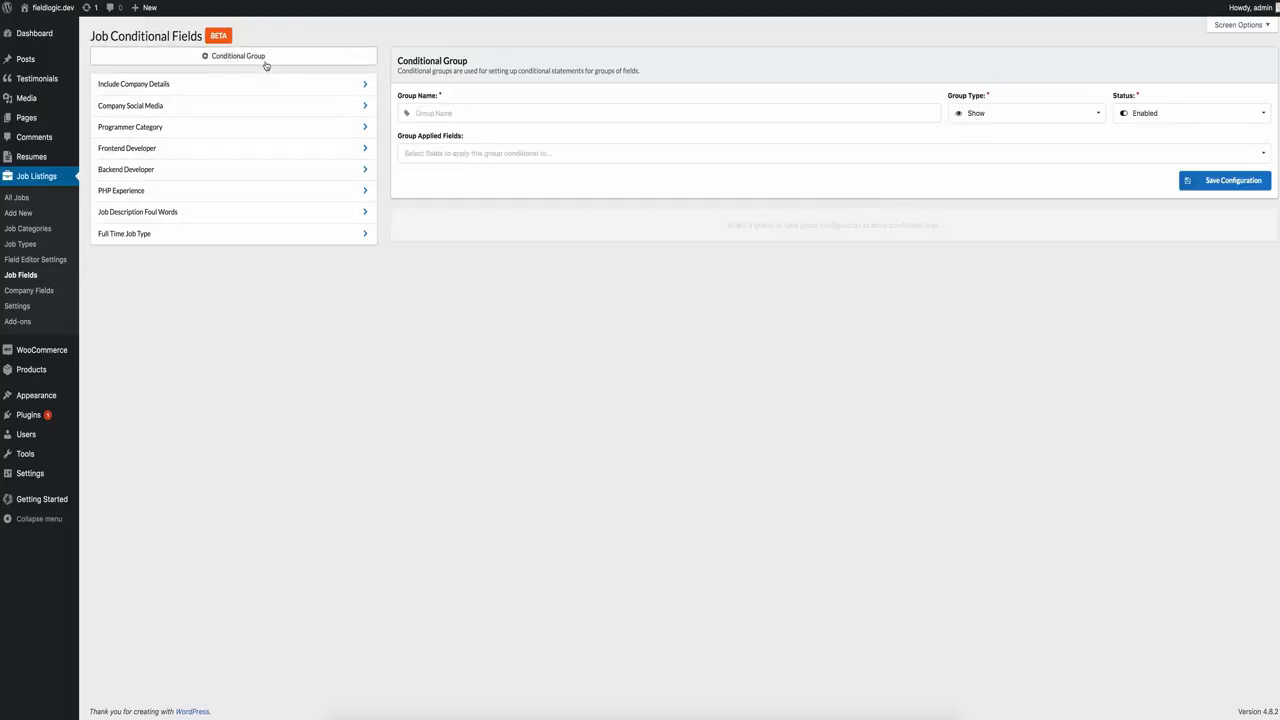
pyautogui.click(517, 108)
pyautogui.write('H')
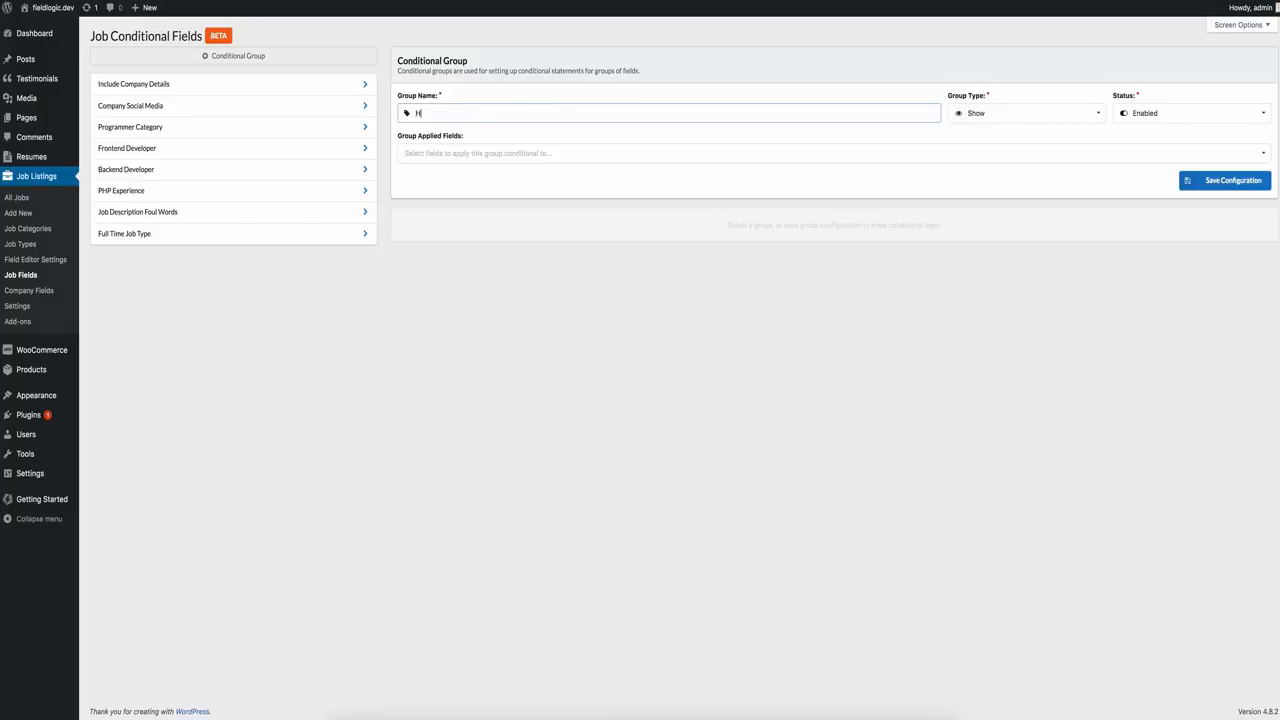
pyautogui.write('ide All Until Job Has Title')
pyautogui.click(1023, 115)
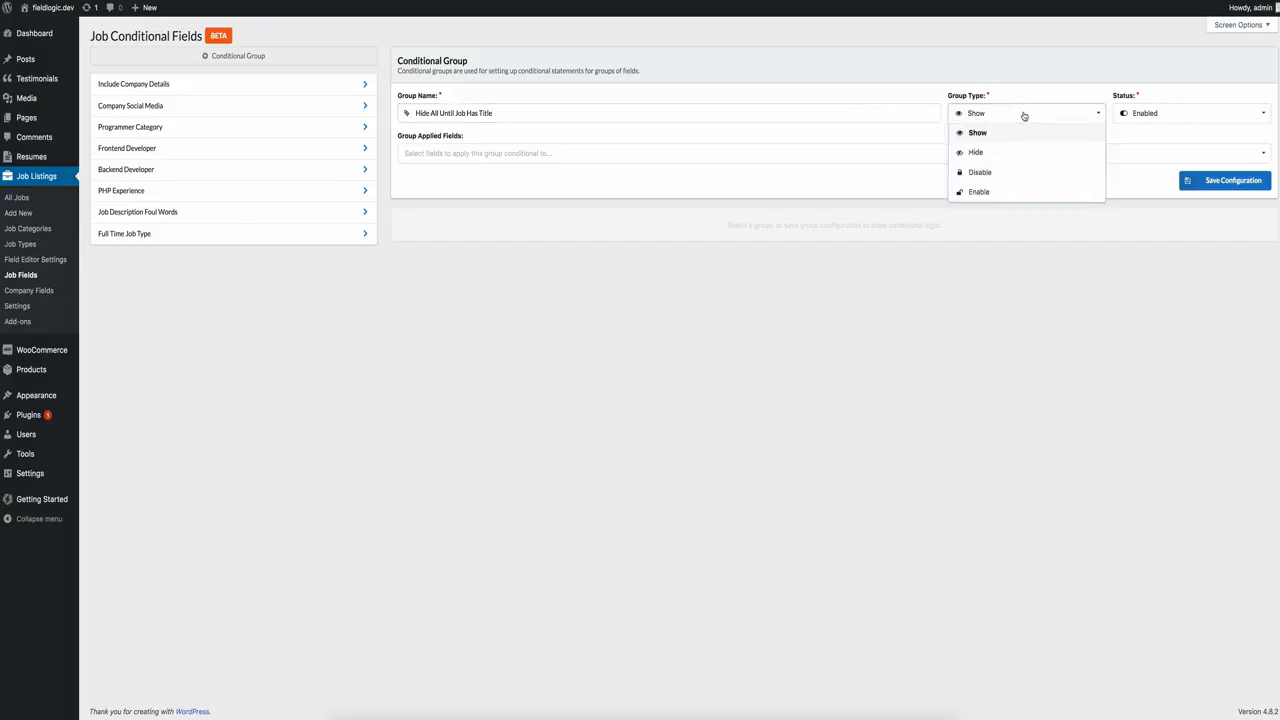
pyautogui.click(1000, 151)
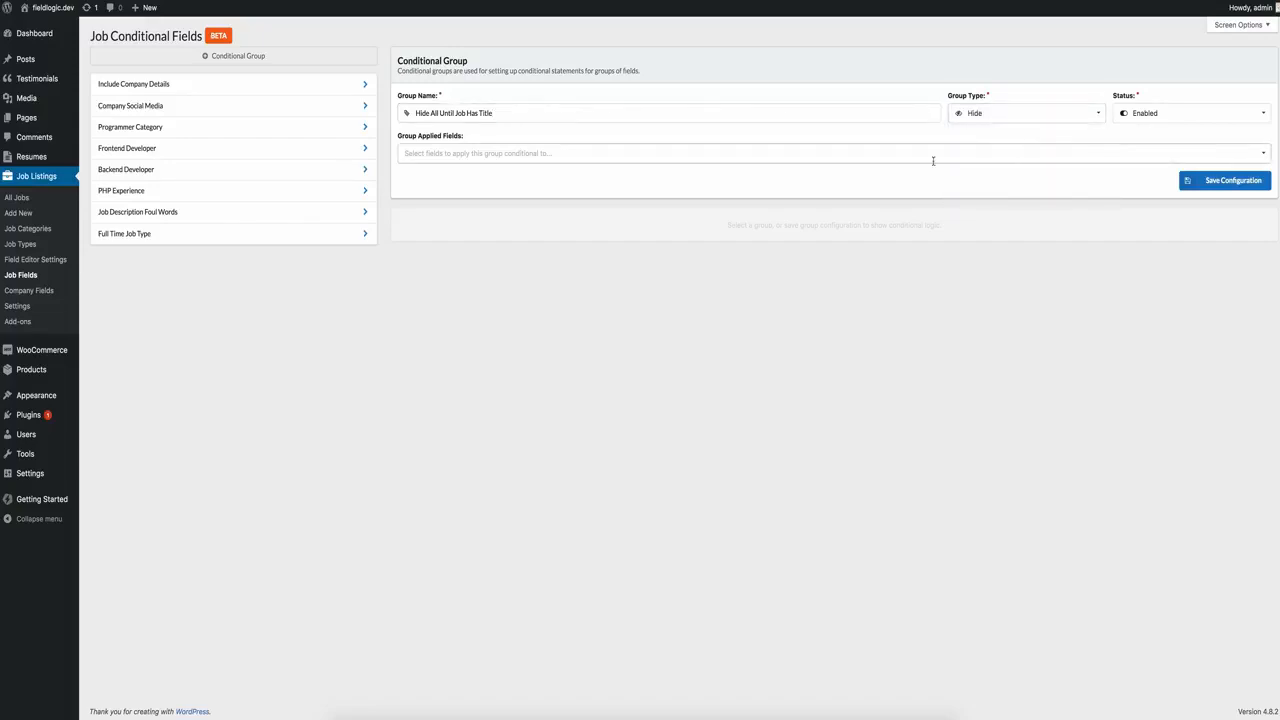
# Apply the group to company_name, company_tagline, company_description, company_video, company_website, company_facebook, company_google, company_linkedin, company_twitter and company_logo
pyautogui.click(589, 151)
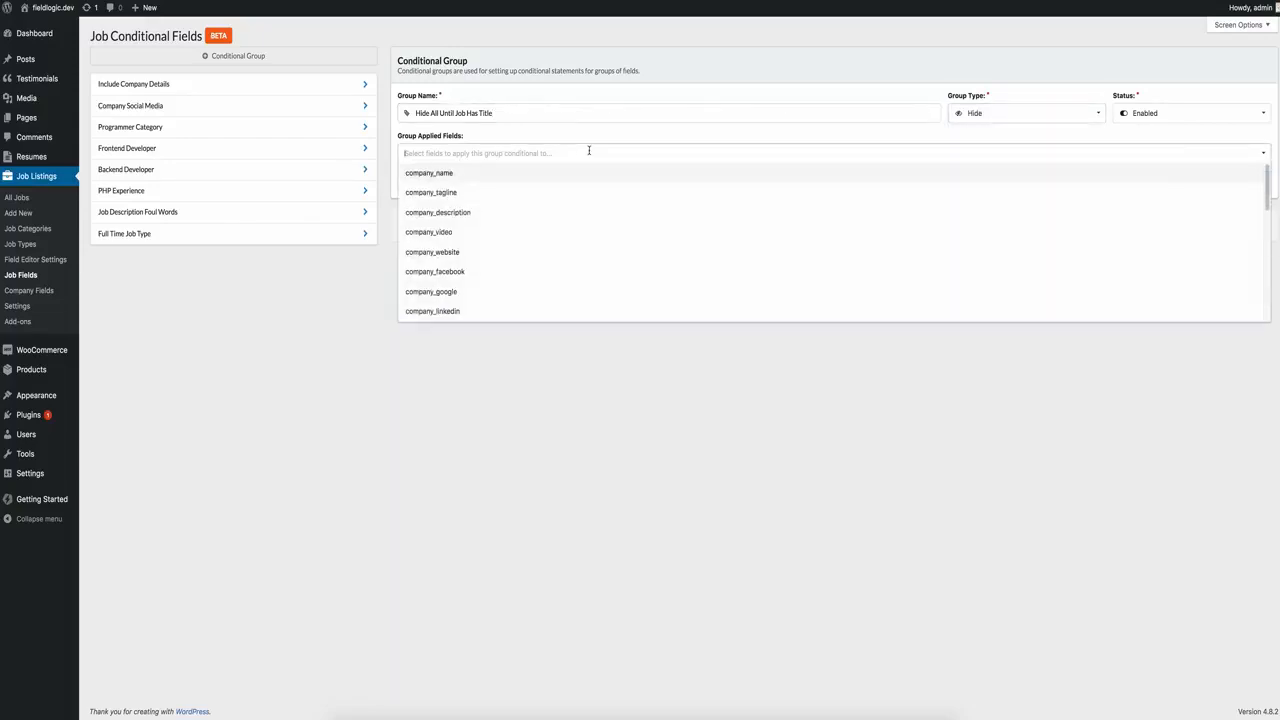
pyautogui.click(503, 176)
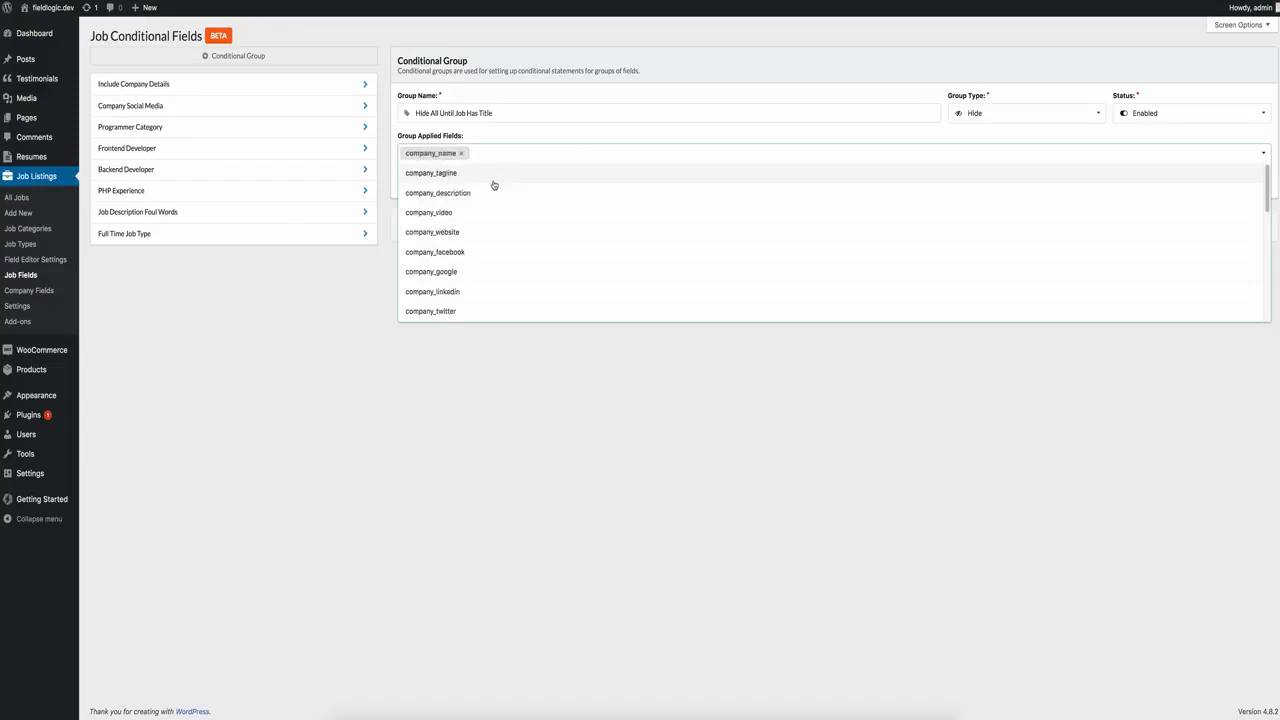
pyautogui.click(491, 176)
pyautogui.click(491, 177)
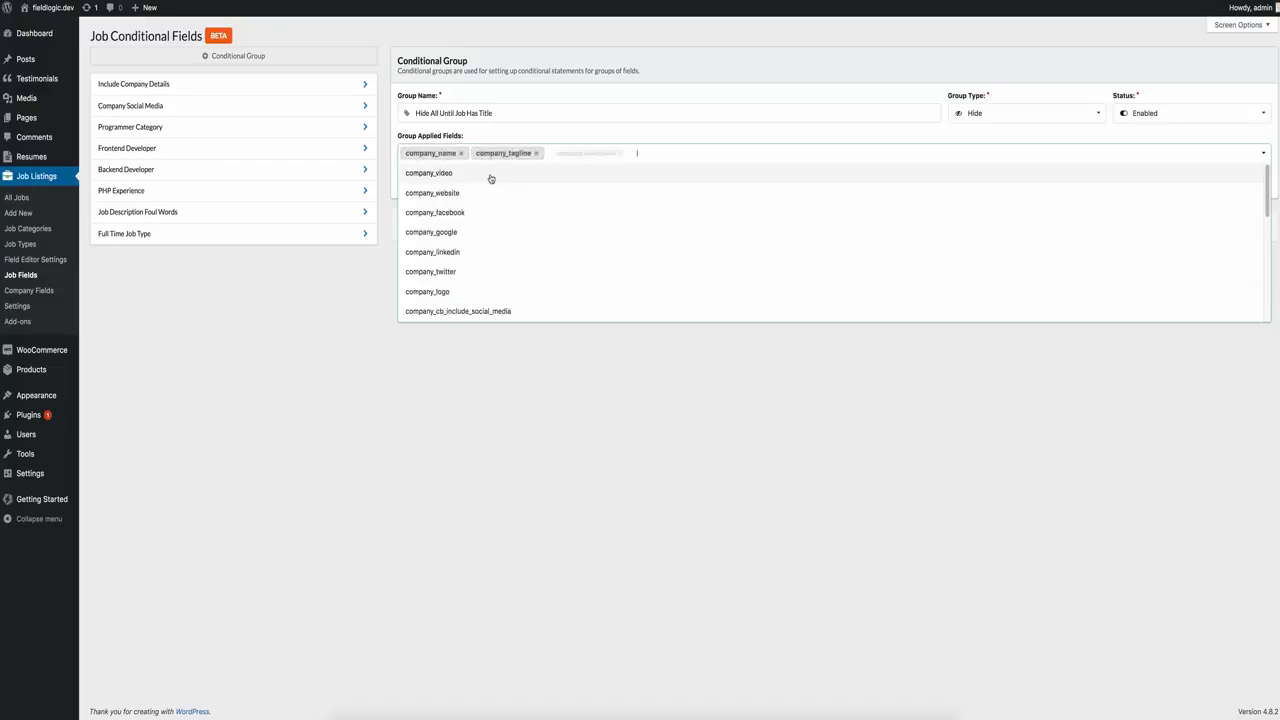
pyautogui.click(491, 177)
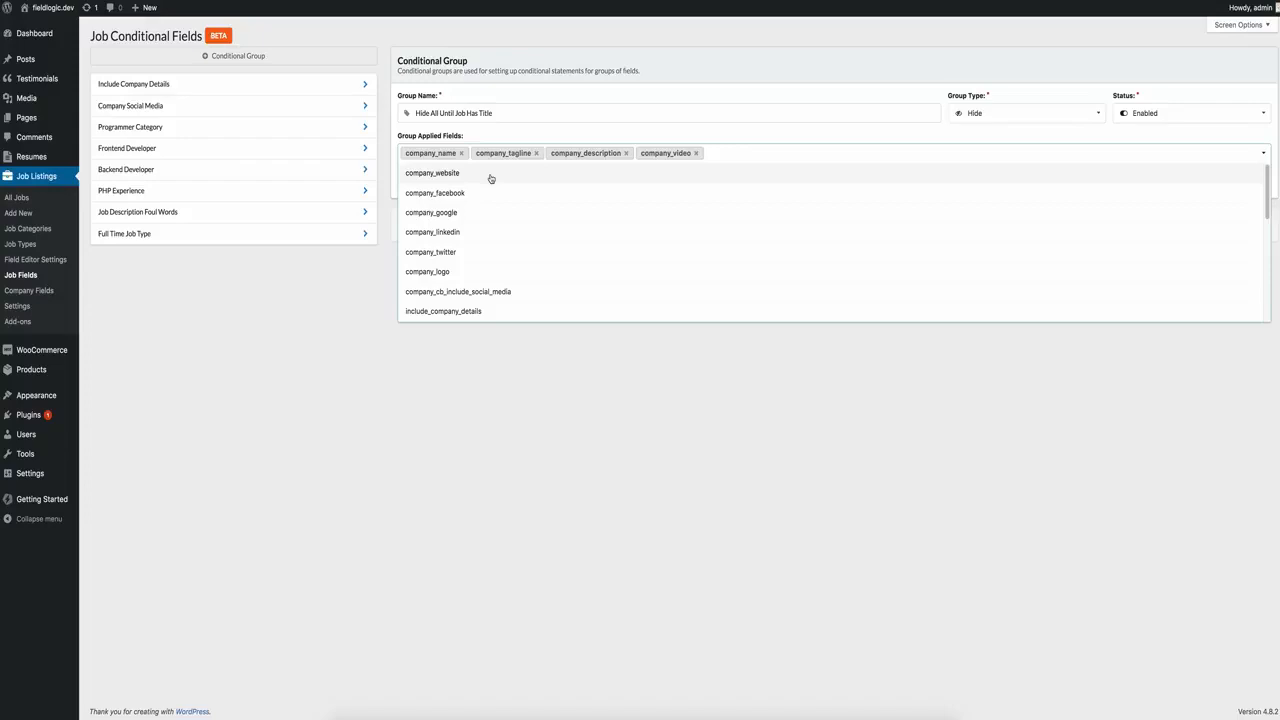
pyautogui.click(491, 177)
pyautogui.click(491, 173)
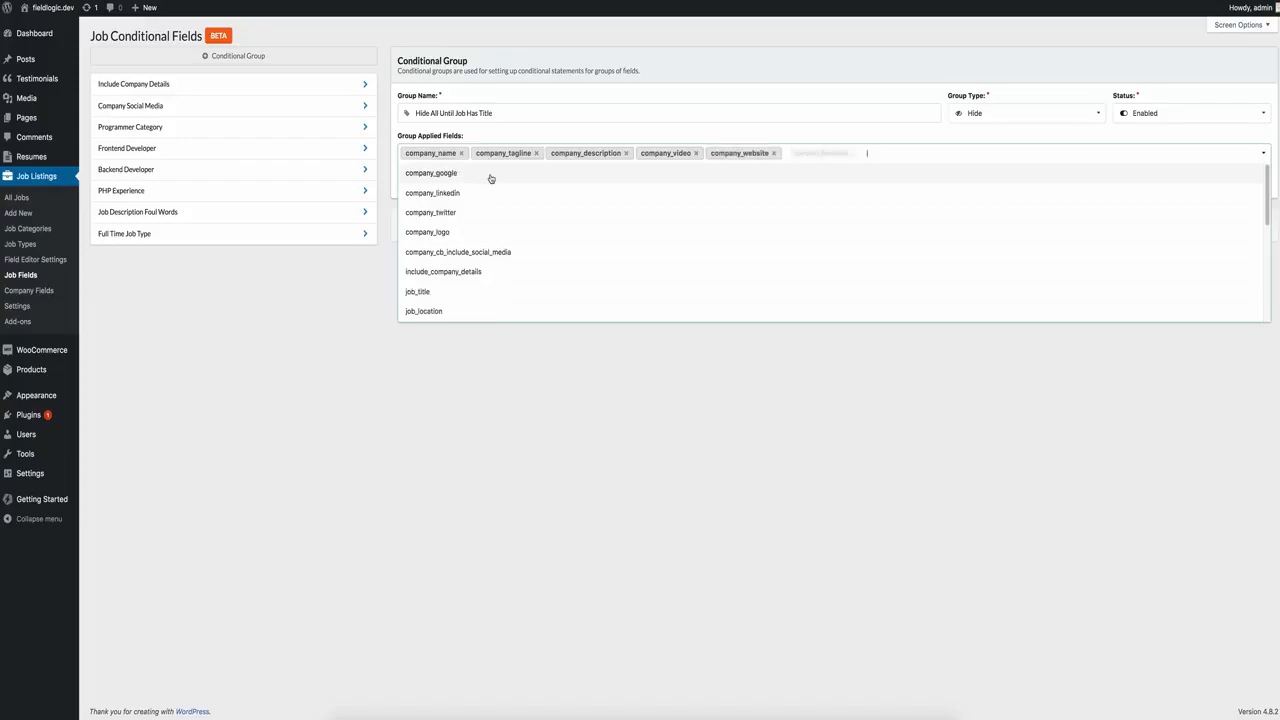
pyautogui.click(491, 173)
pyautogui.click(491, 173)
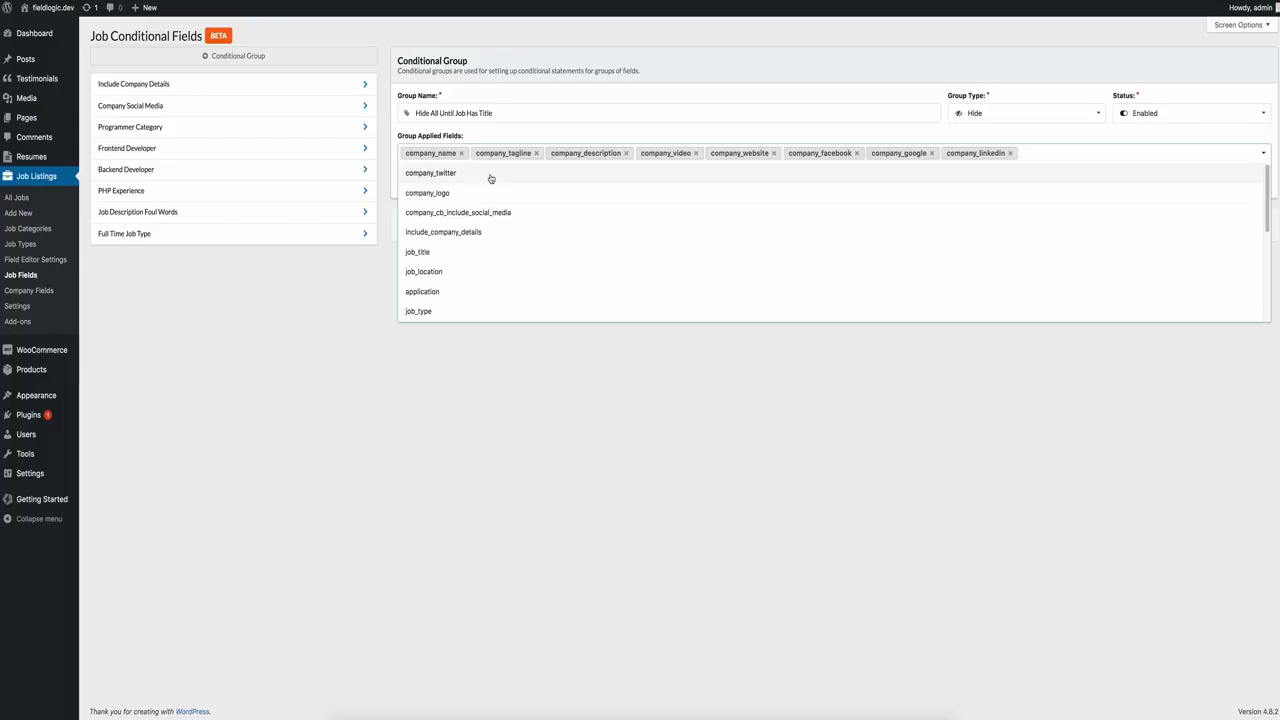
pyautogui.click(491, 173)
pyautogui.click(491, 173)
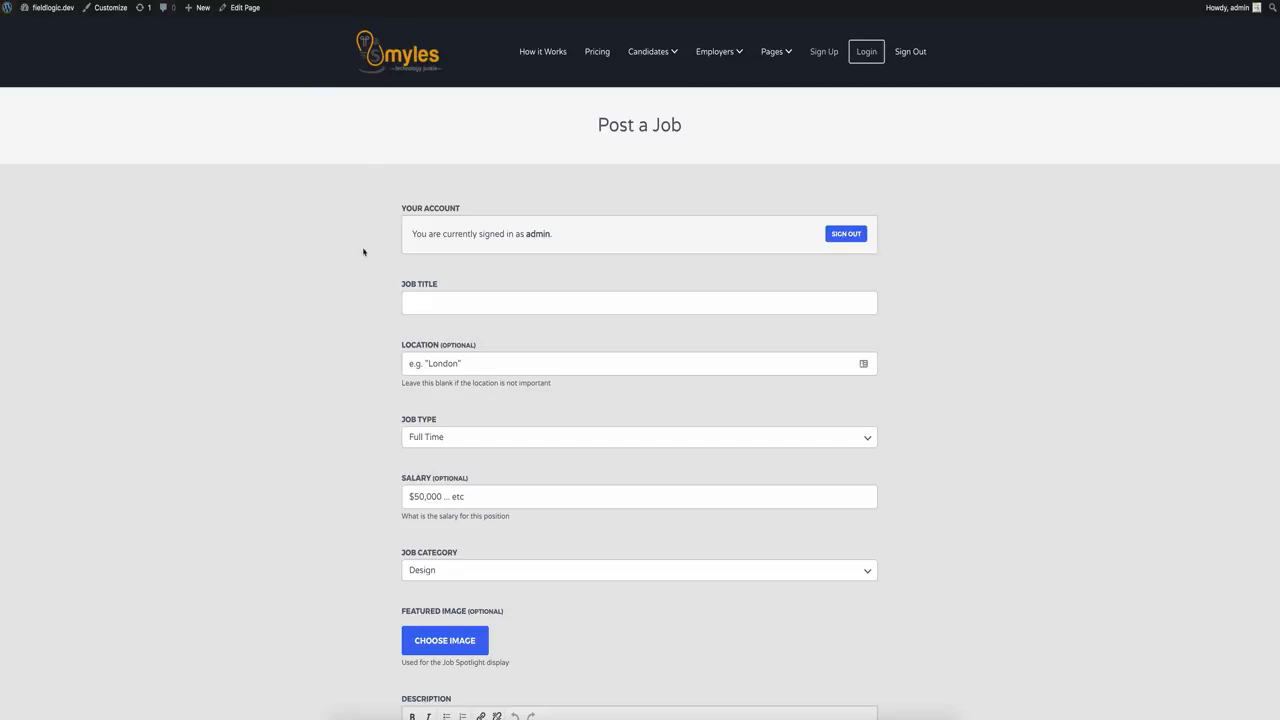
# Add company_cb_include_social_media, job_location, application, job_type, job_category, featured_image, job_description and job_salary to the group's applied fields
pyautogui.scroll(-6, 363, 251)
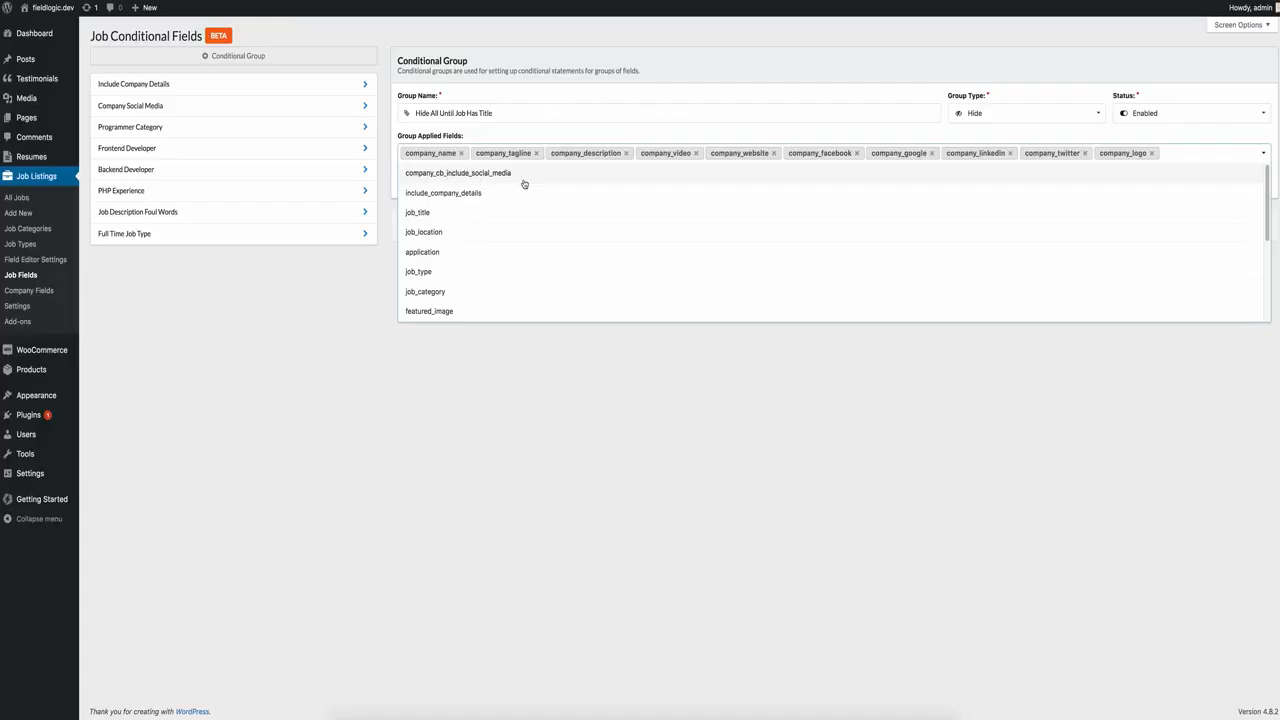
pyautogui.click(524, 183)
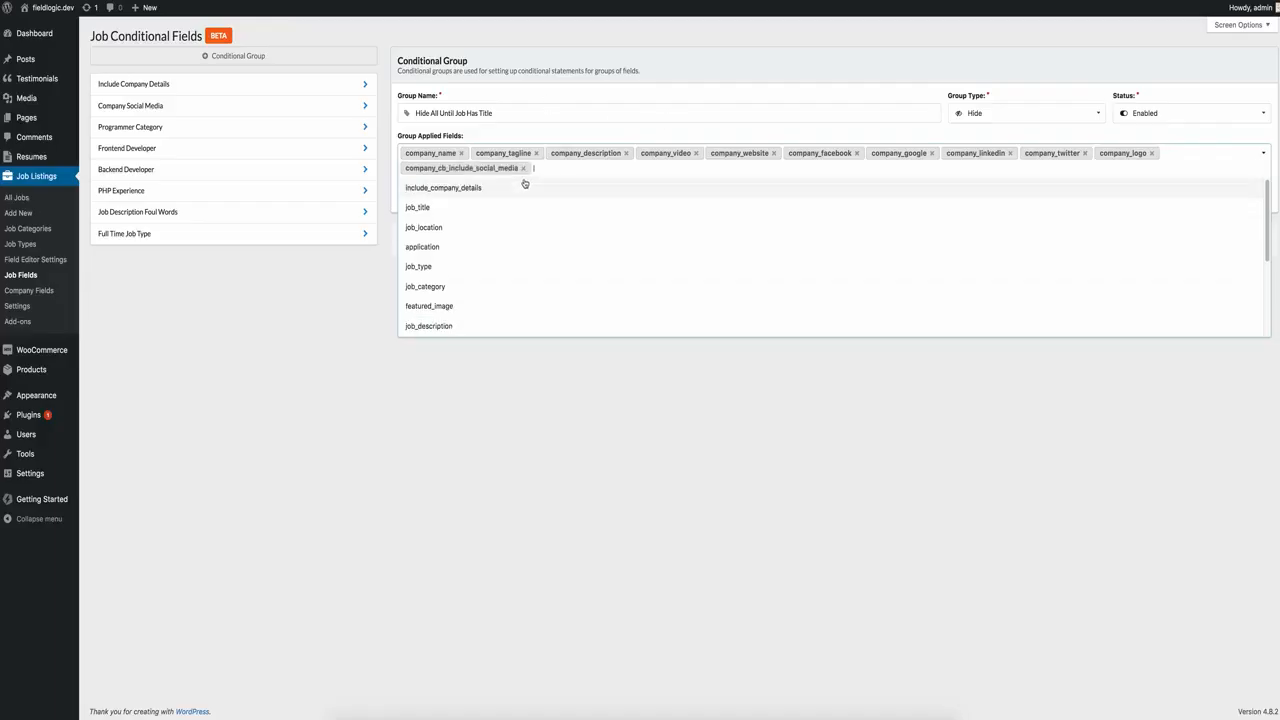
pyautogui.click(467, 228)
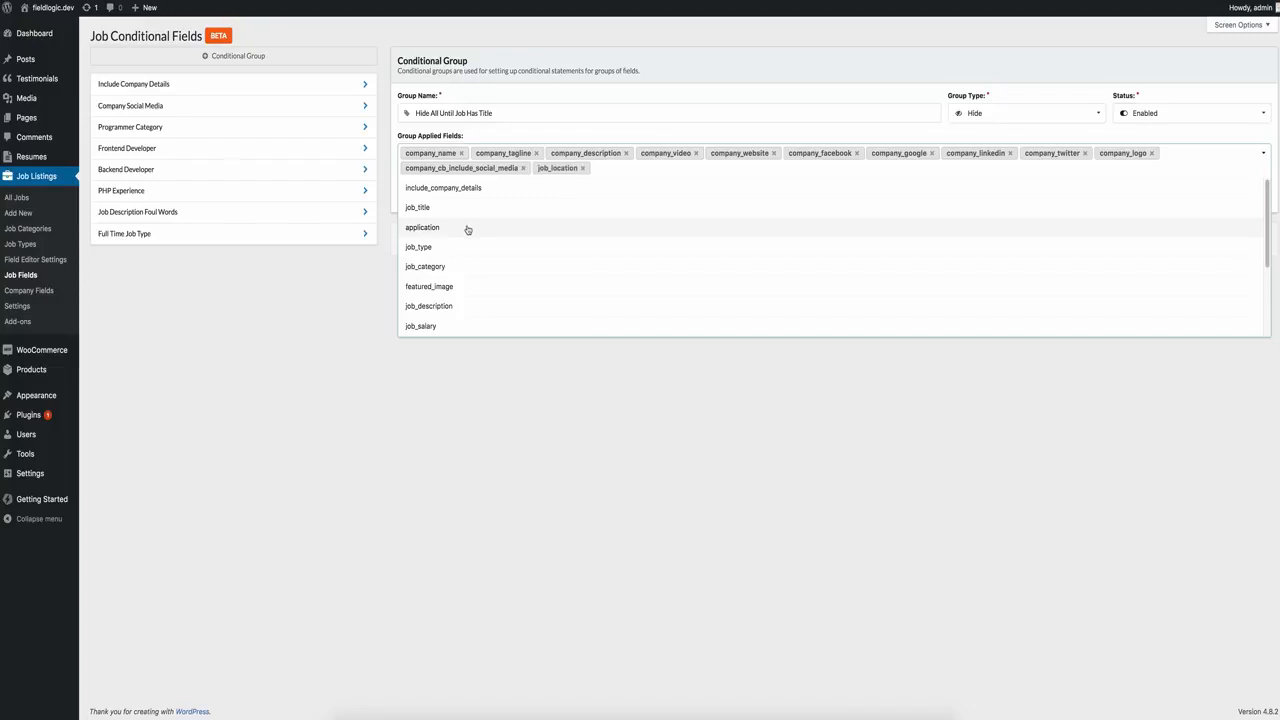
pyautogui.click(467, 228)
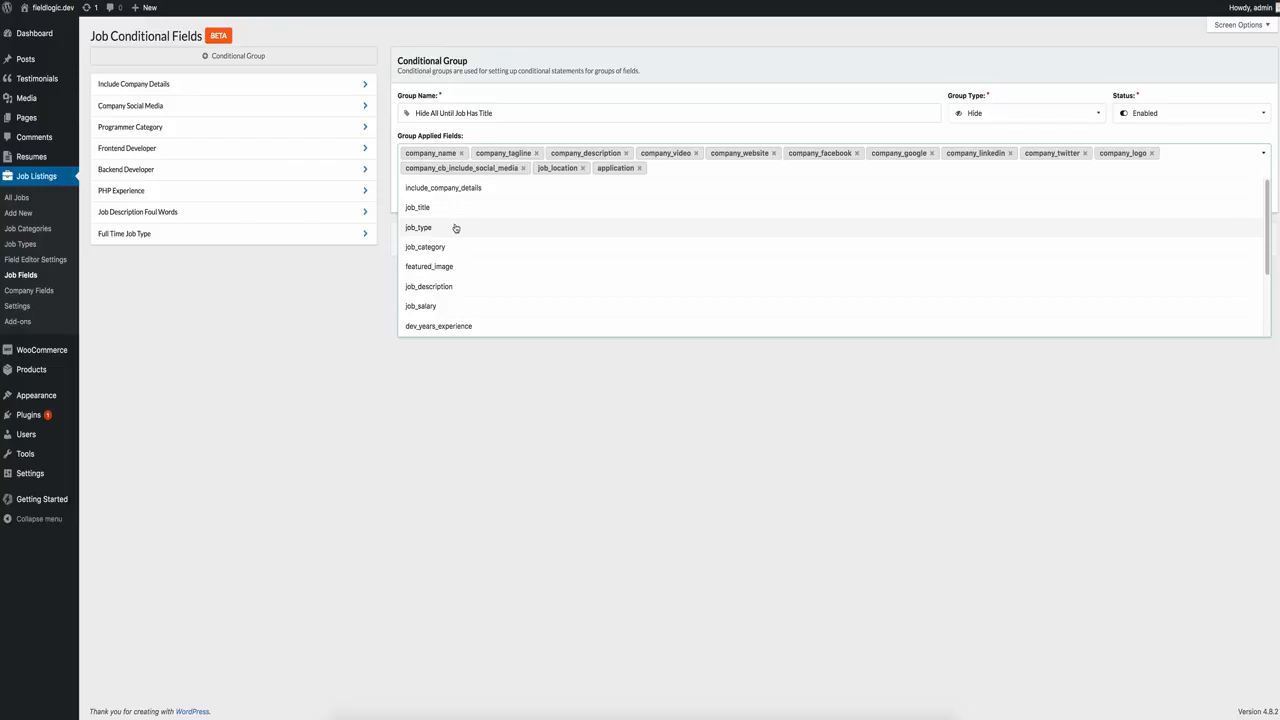
pyautogui.click(455, 228)
pyautogui.click(456, 228)
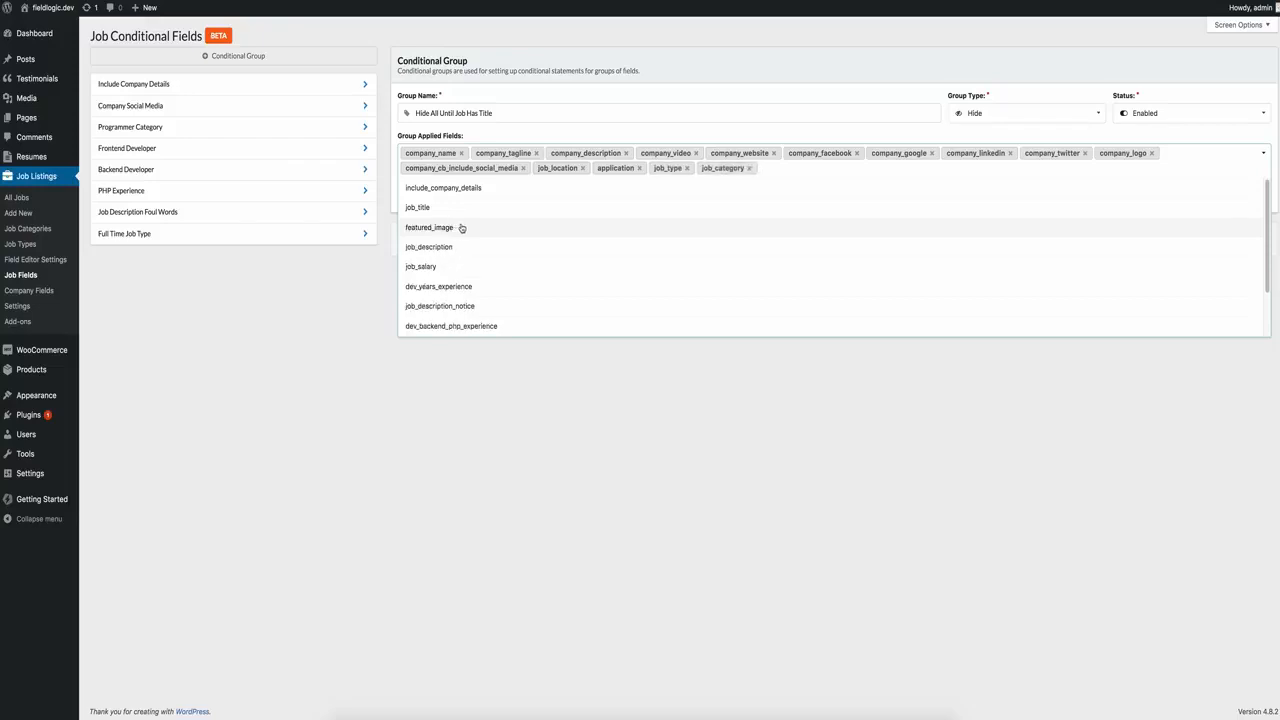
pyautogui.click(460, 228)
pyautogui.click(463, 228)
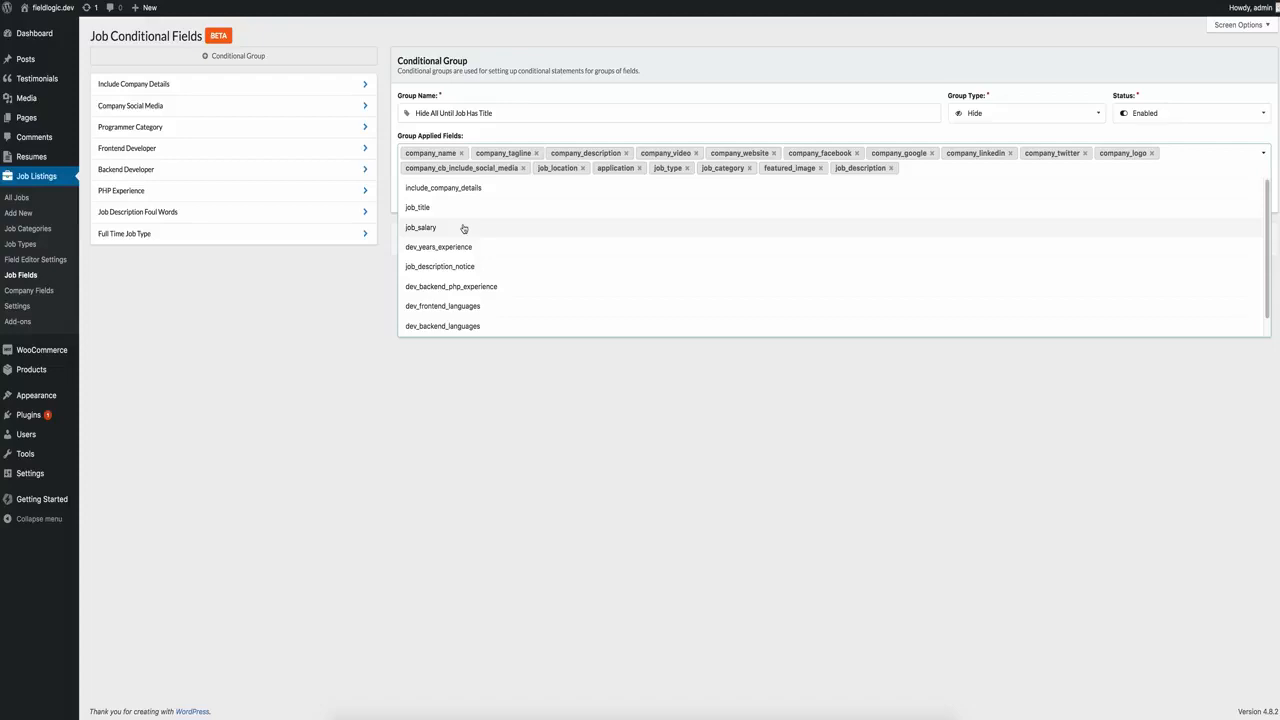
pyautogui.click(463, 228)
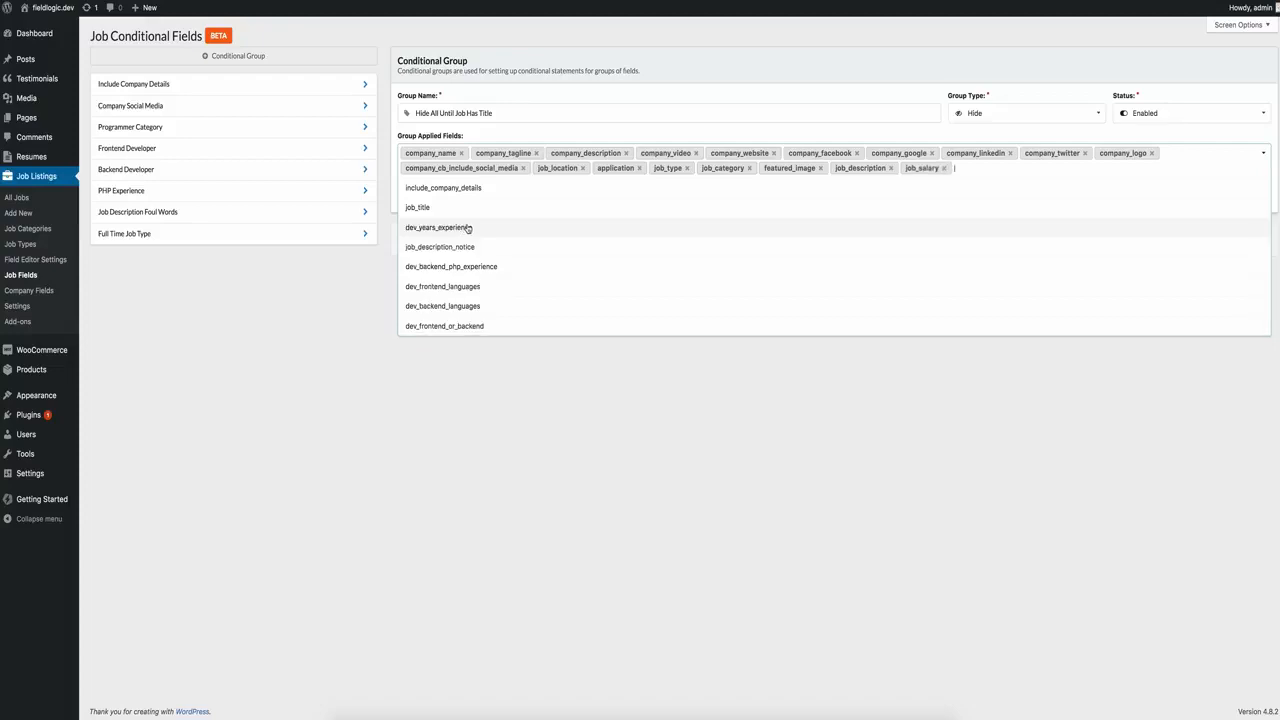
# Add job_description_notice and all dev_ experience, language and frontend_or_backend fields to the applied fields, then save the group configuration
pyautogui.click(480, 228)
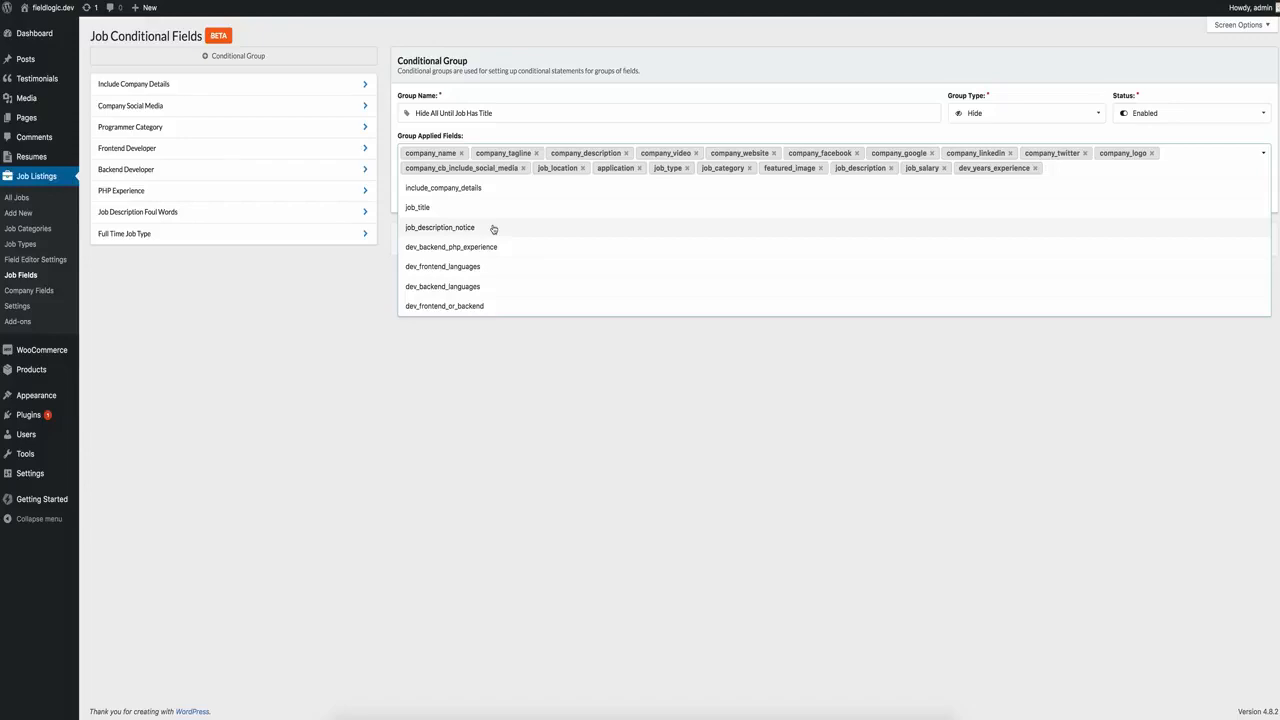
pyautogui.click(493, 229)
pyautogui.click(493, 228)
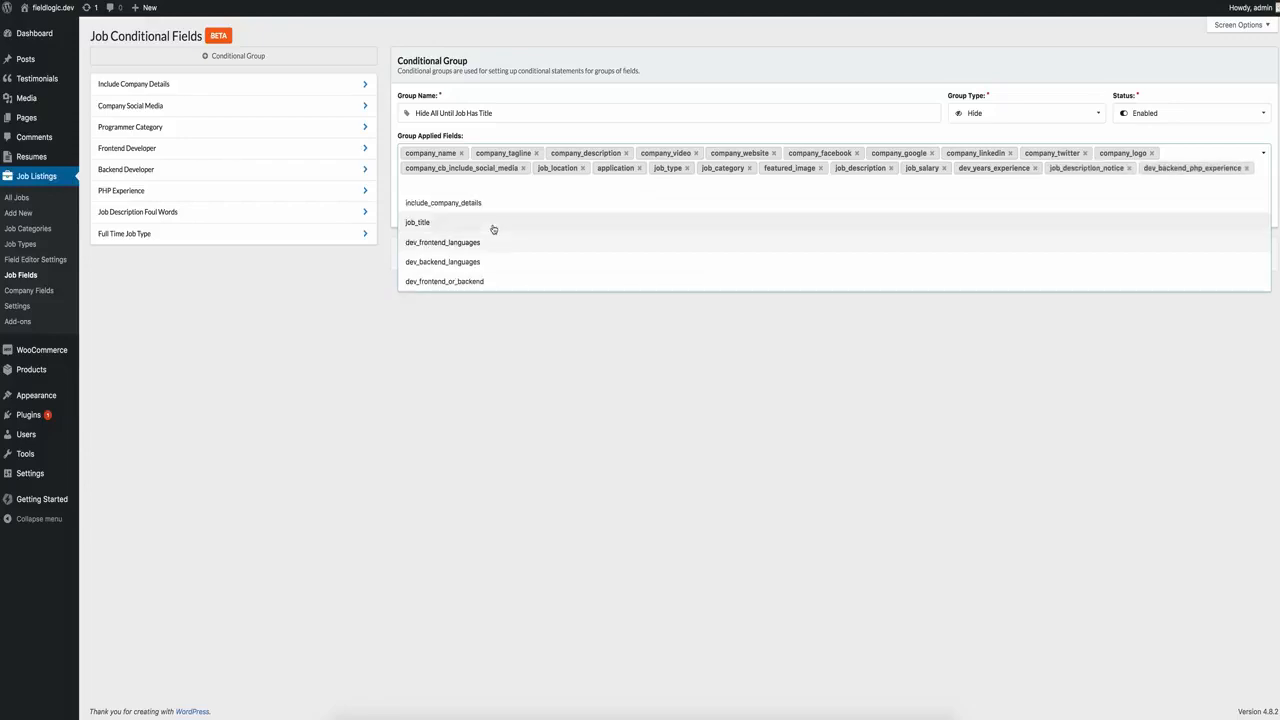
pyautogui.click(485, 208)
pyautogui.click(436, 183)
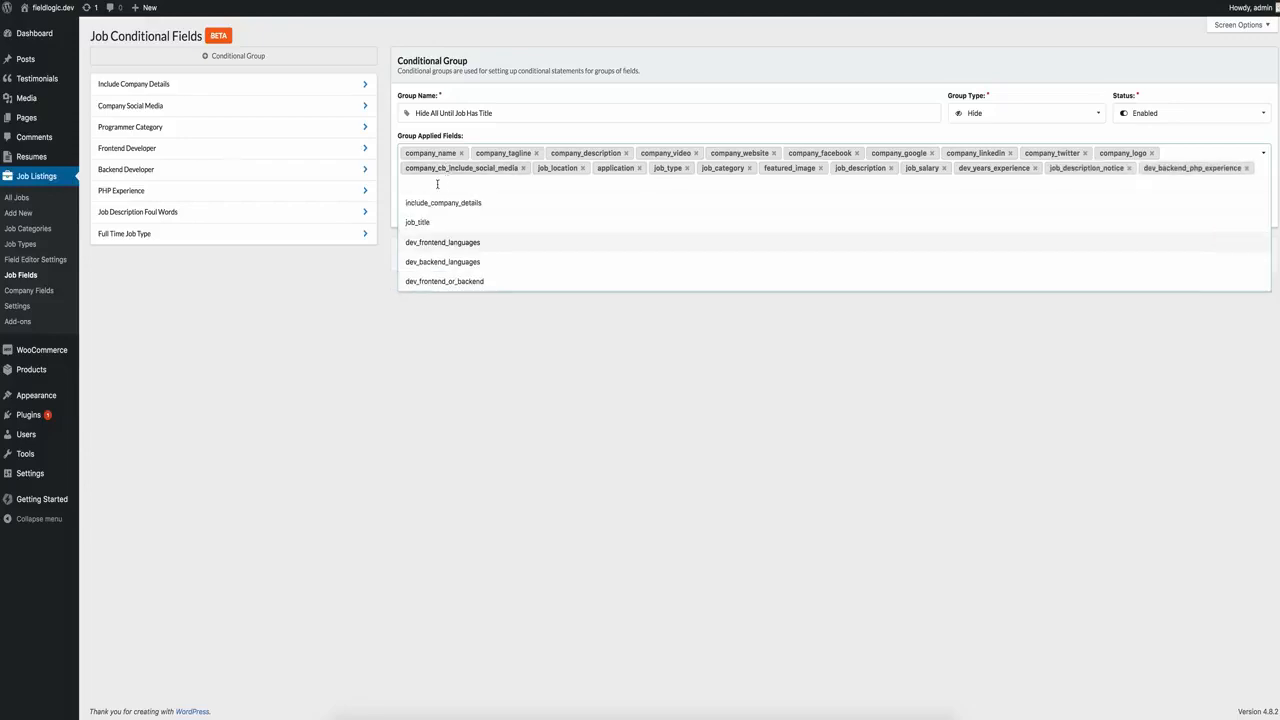
pyautogui.click(471, 258)
pyautogui.click(471, 261)
pyautogui.click(471, 243)
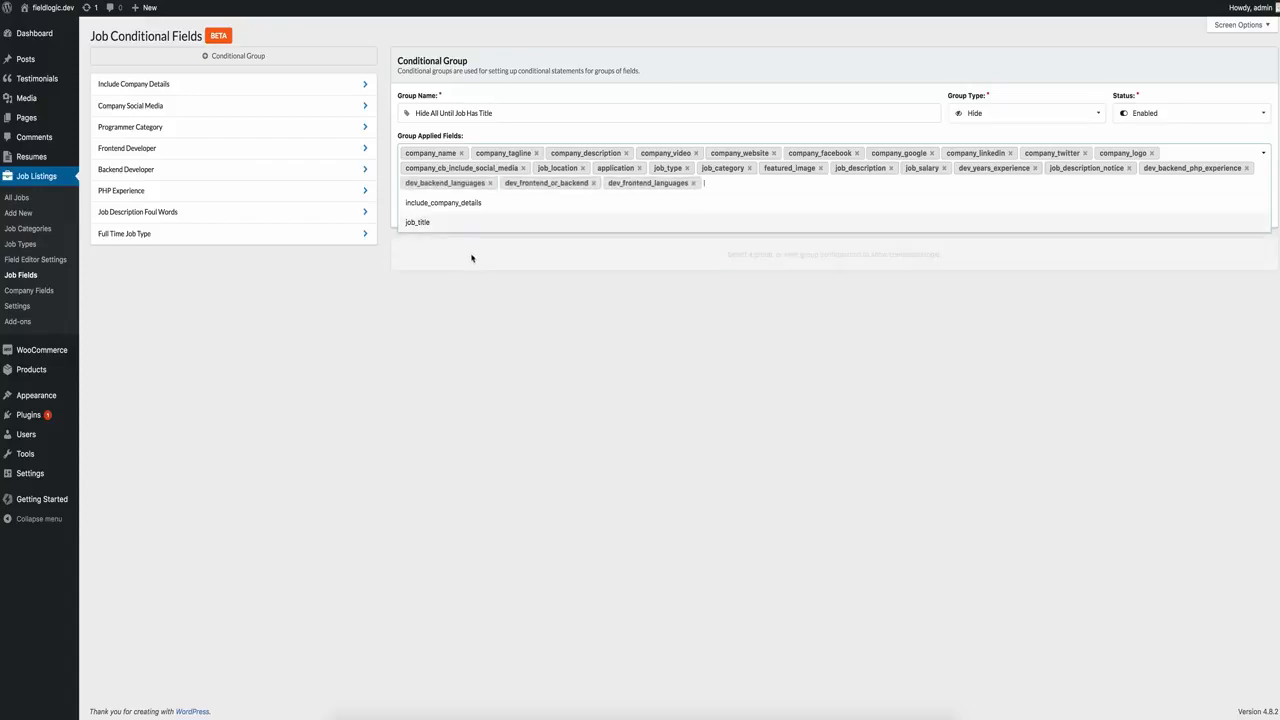
pyautogui.click(636, 354)
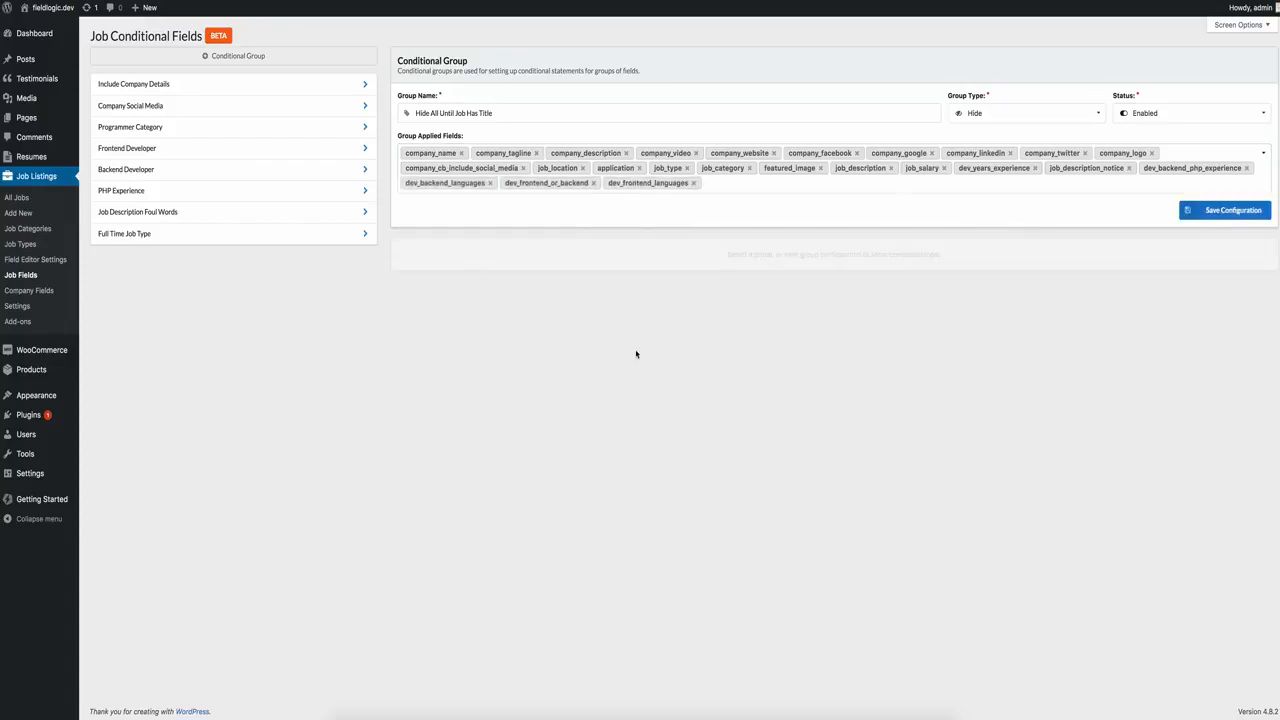
pyautogui.click(1212, 210)
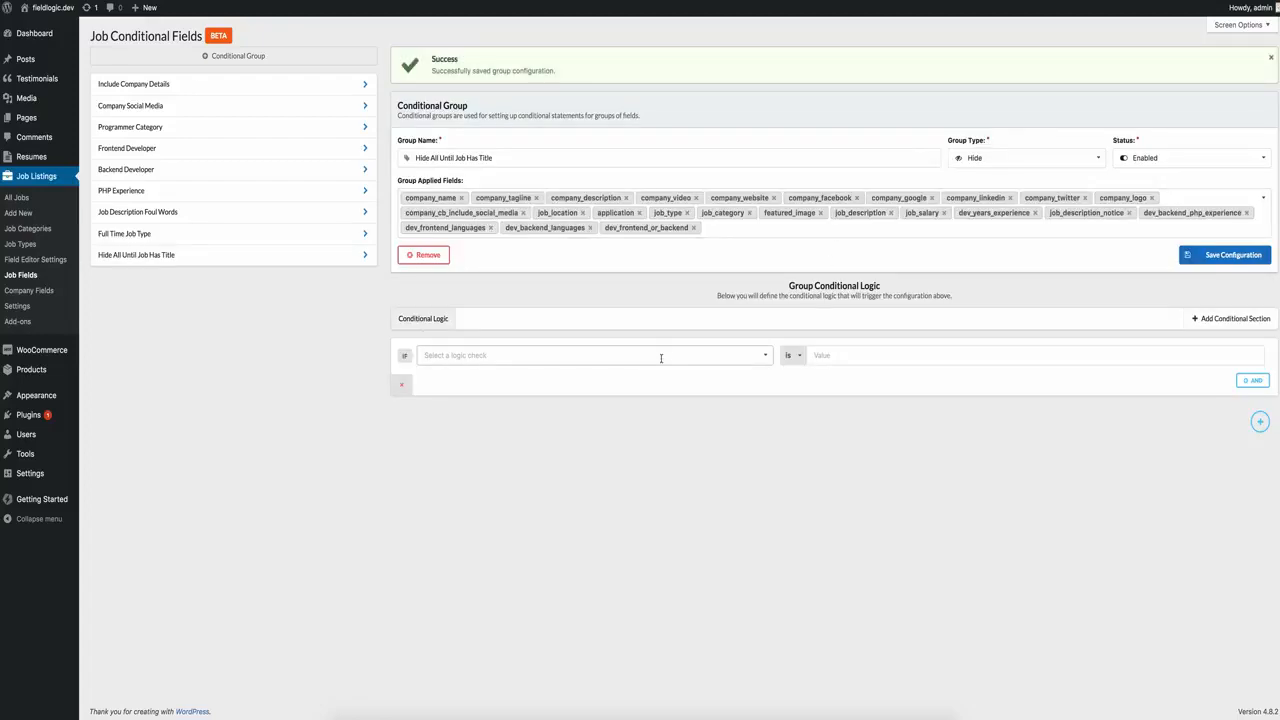
# Set the group's logic condition to job_title is an empty value and save the configuration
pyautogui.click(672, 352)
pyautogui.click(674, 346)
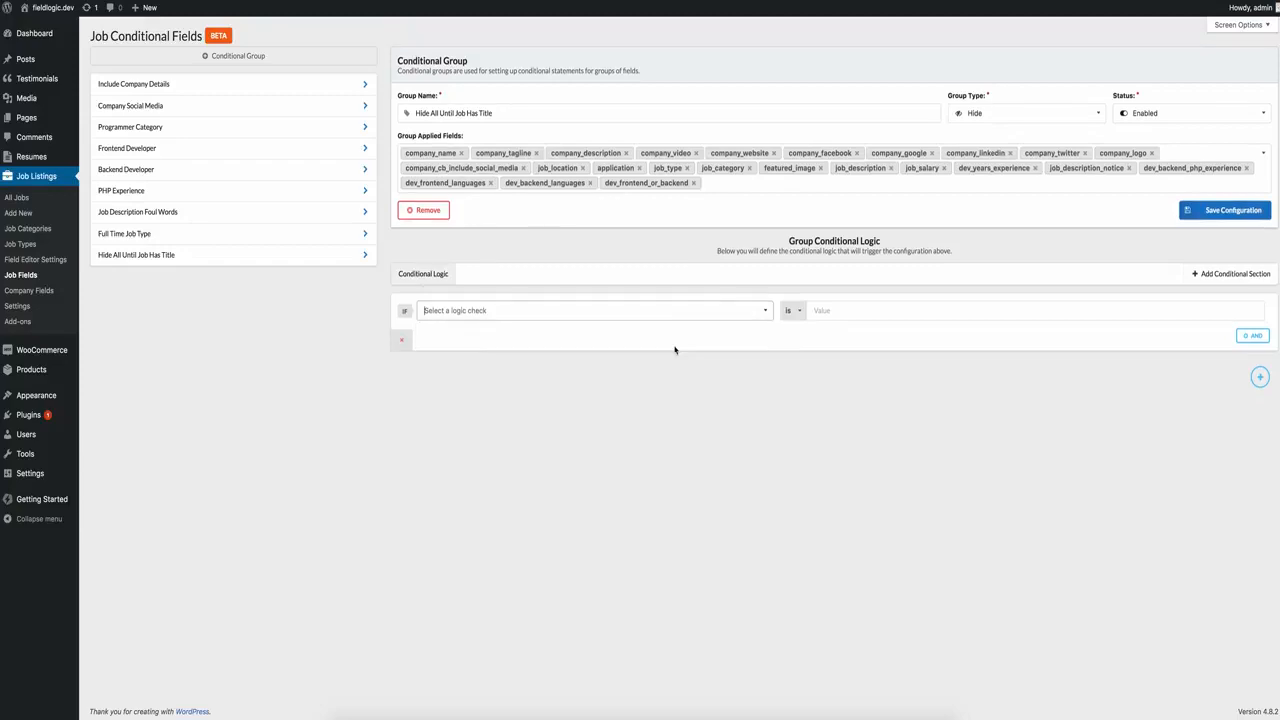
pyautogui.click(622, 310)
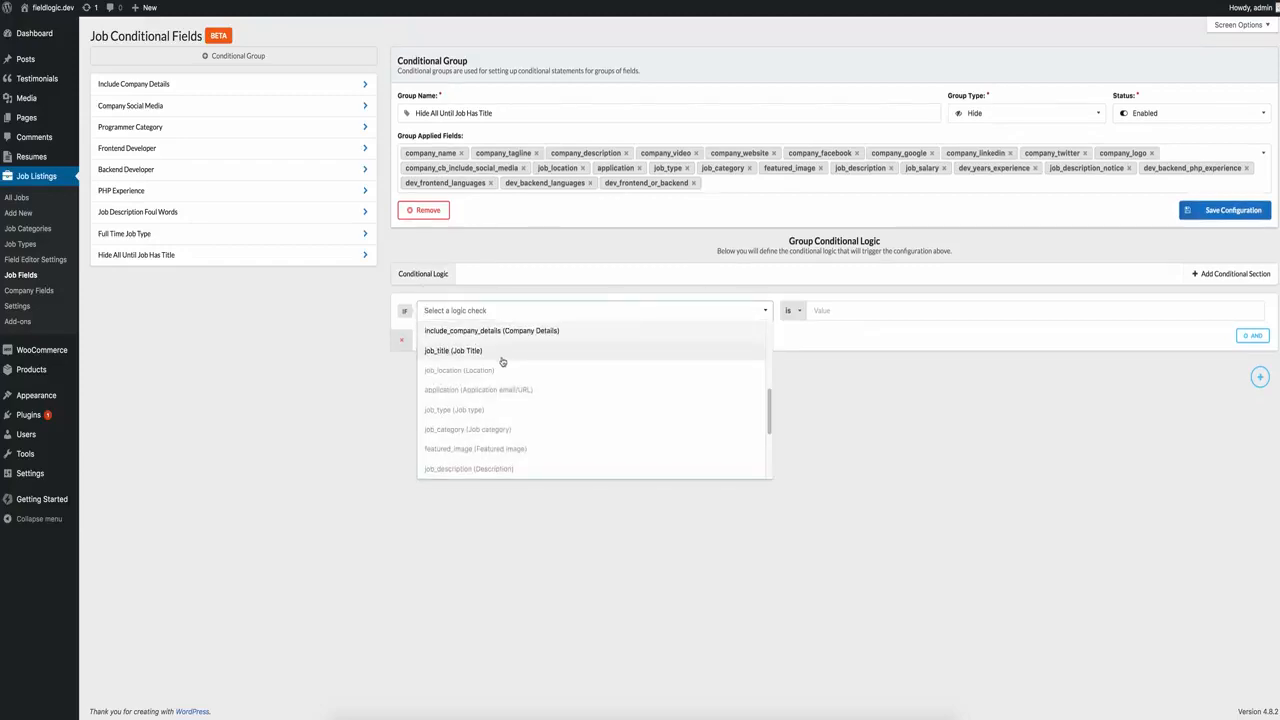
pyautogui.click(500, 351)
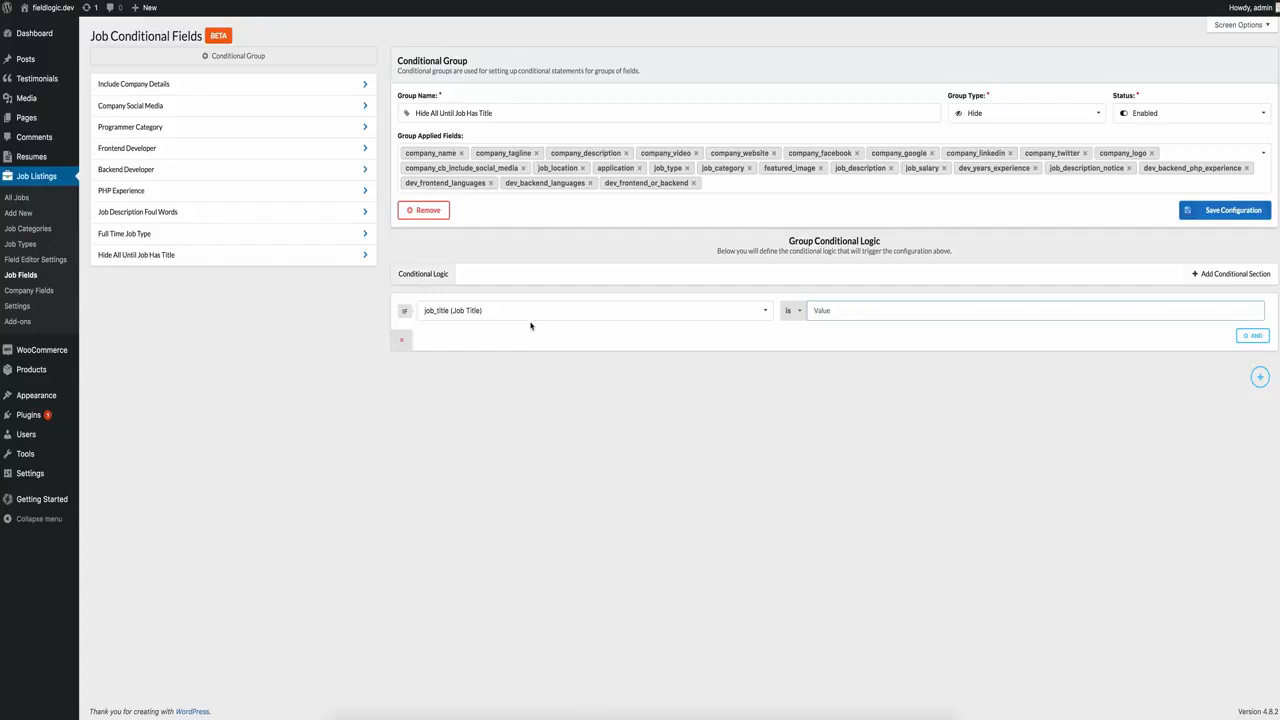
pyautogui.click(868, 434)
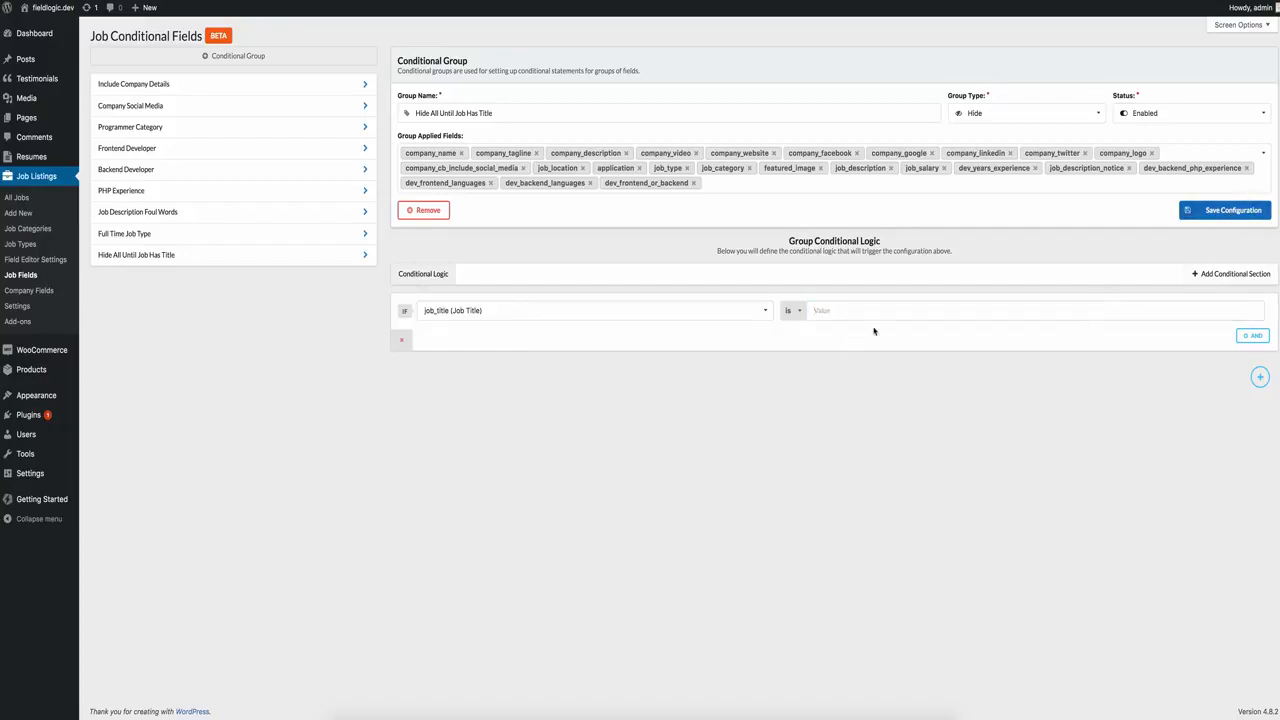
pyautogui.click(846, 312)
pyautogui.click(791, 310)
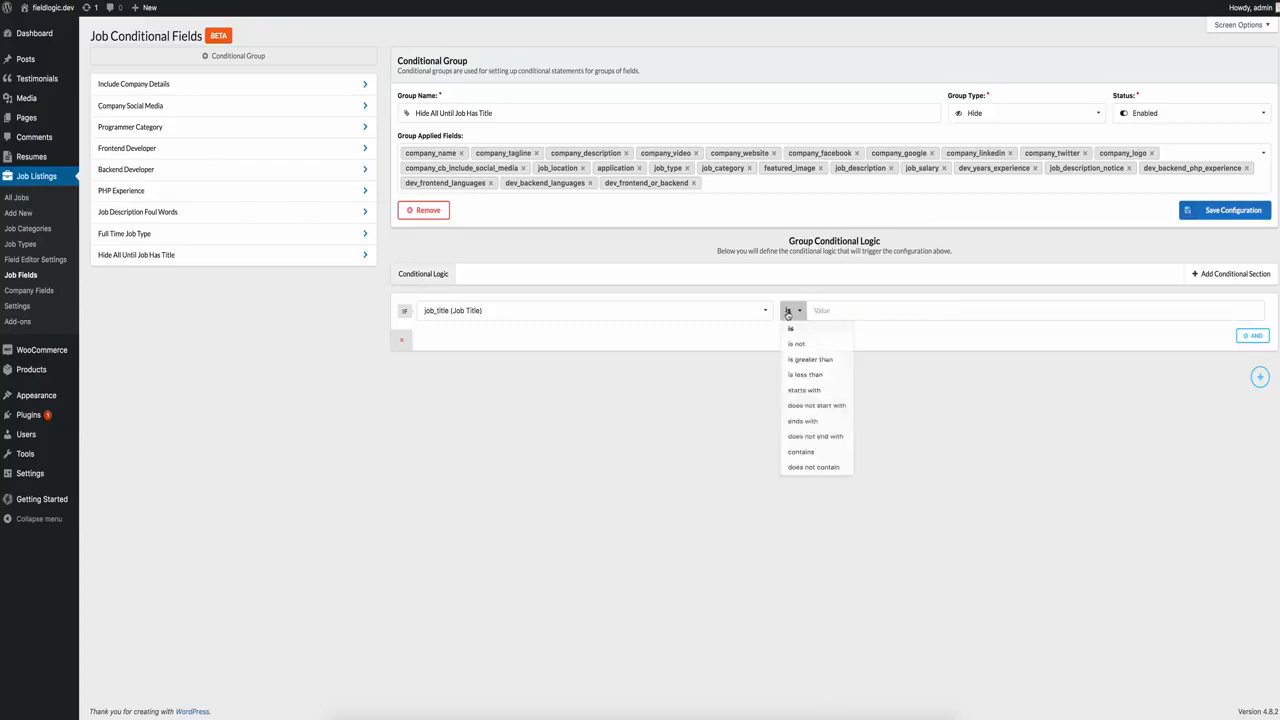
pyautogui.click(866, 309)
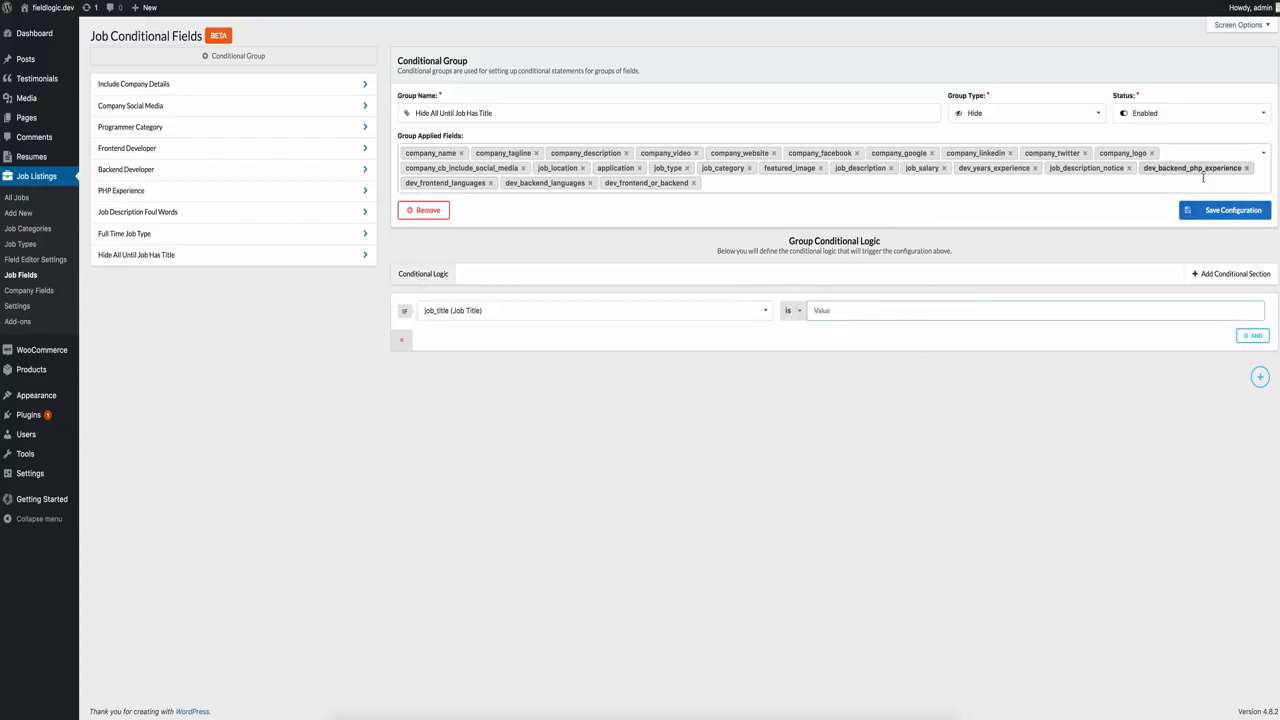
pyautogui.click(1228, 214)
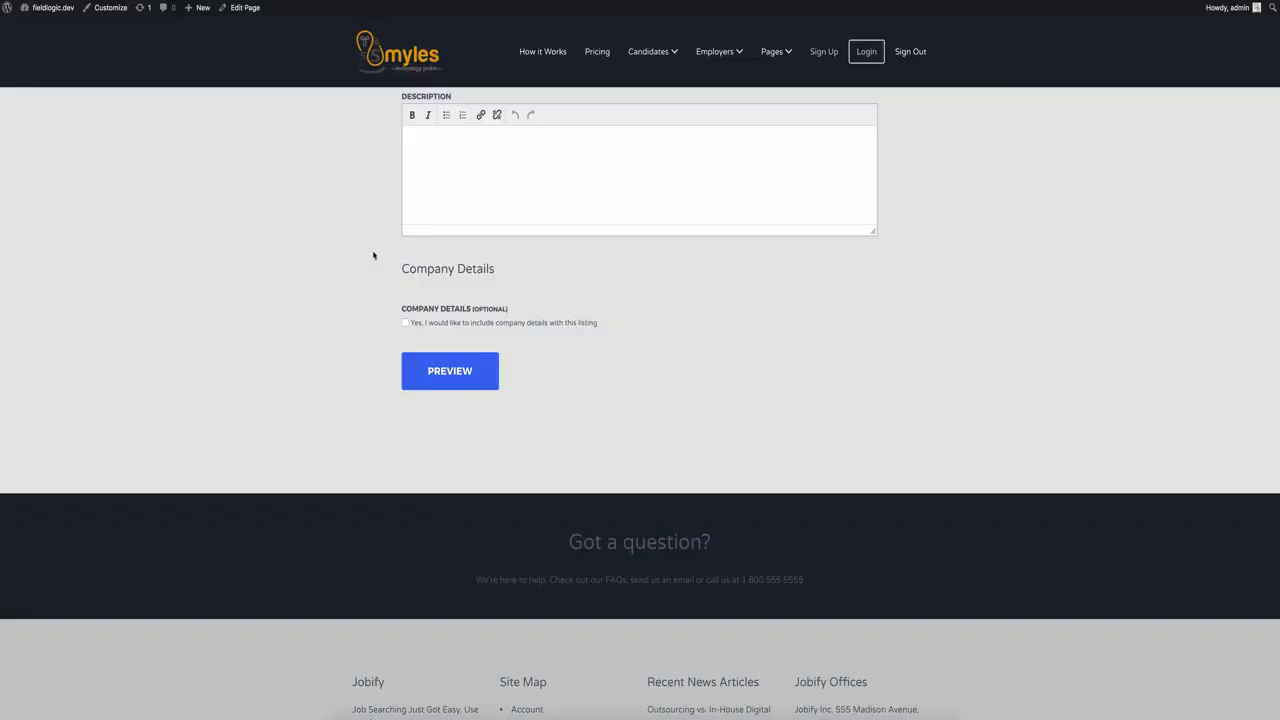
# Reload the Post a Job form and test the hide condition by entering "Title" as the job title
pyautogui.press('super+r')
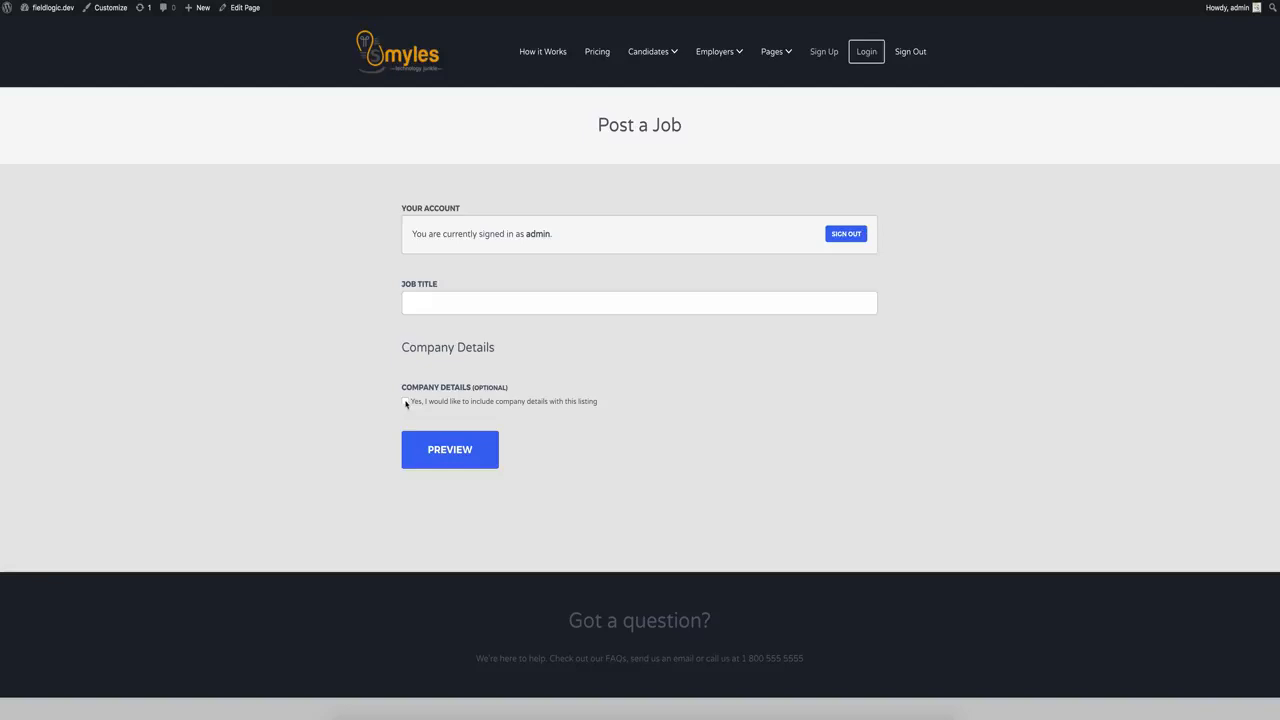
pyautogui.click(457, 308)
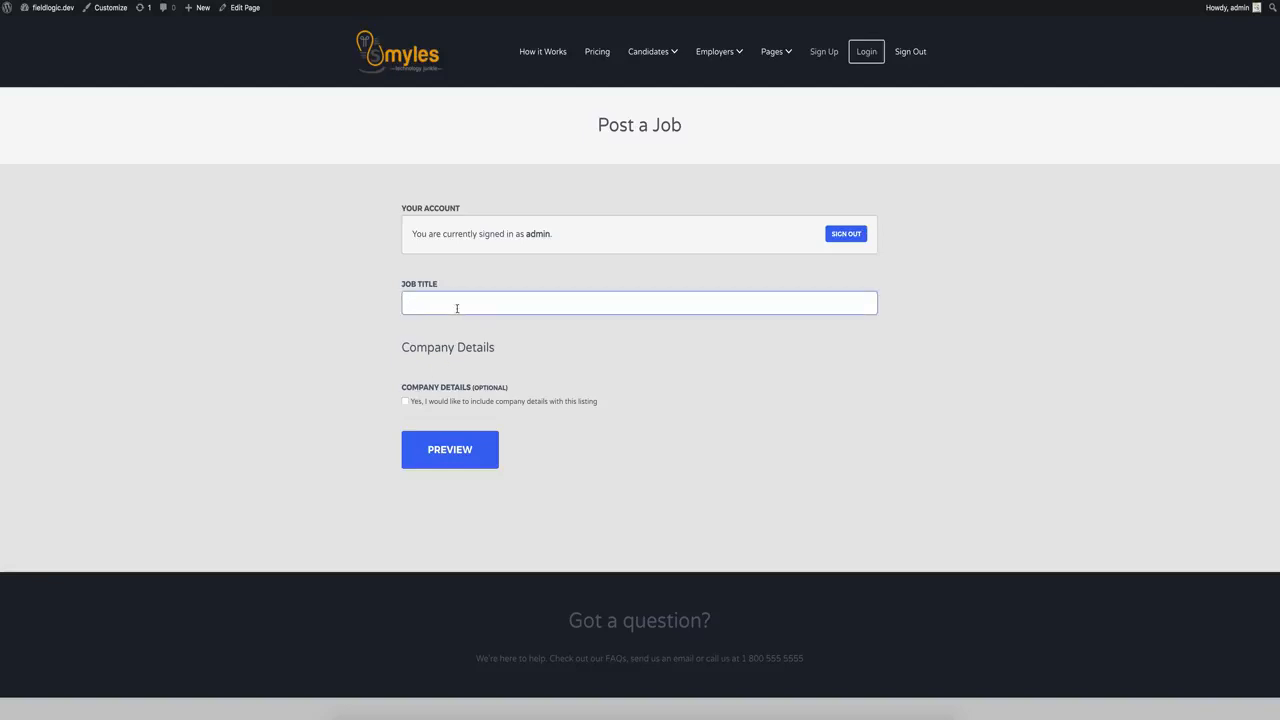
pyautogui.write('Title')
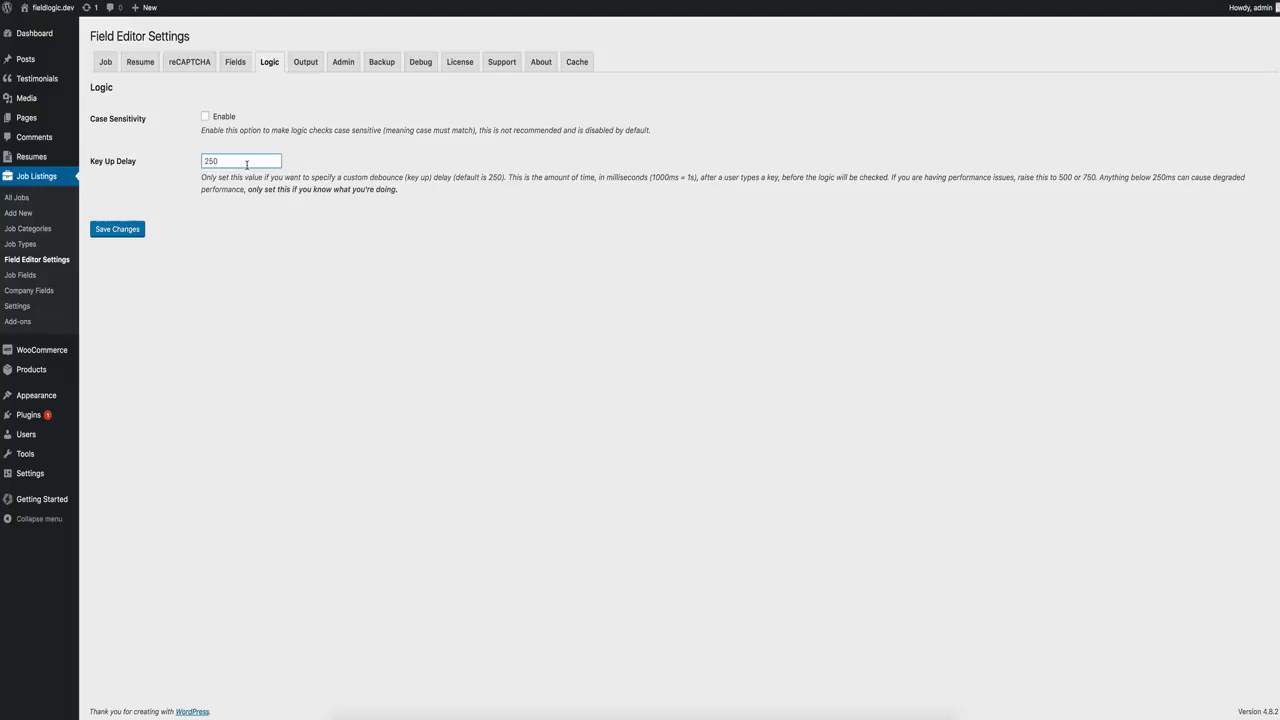
# Set the Key Up Delay in the field editor's logic settings to 1000 ms, save it and check the stored value
pyautogui.doubleClick(246, 164)
pyautogui.write('1000')
pyautogui.click(139, 237)
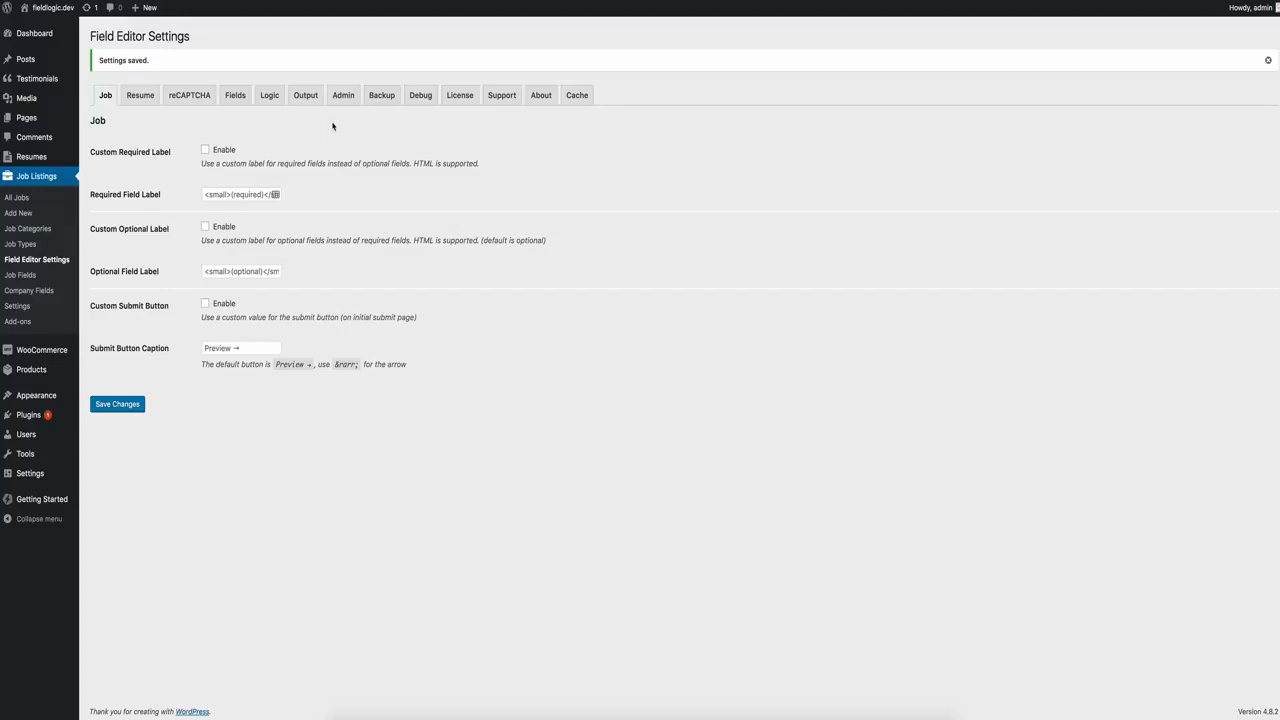
pyautogui.click(268, 95)
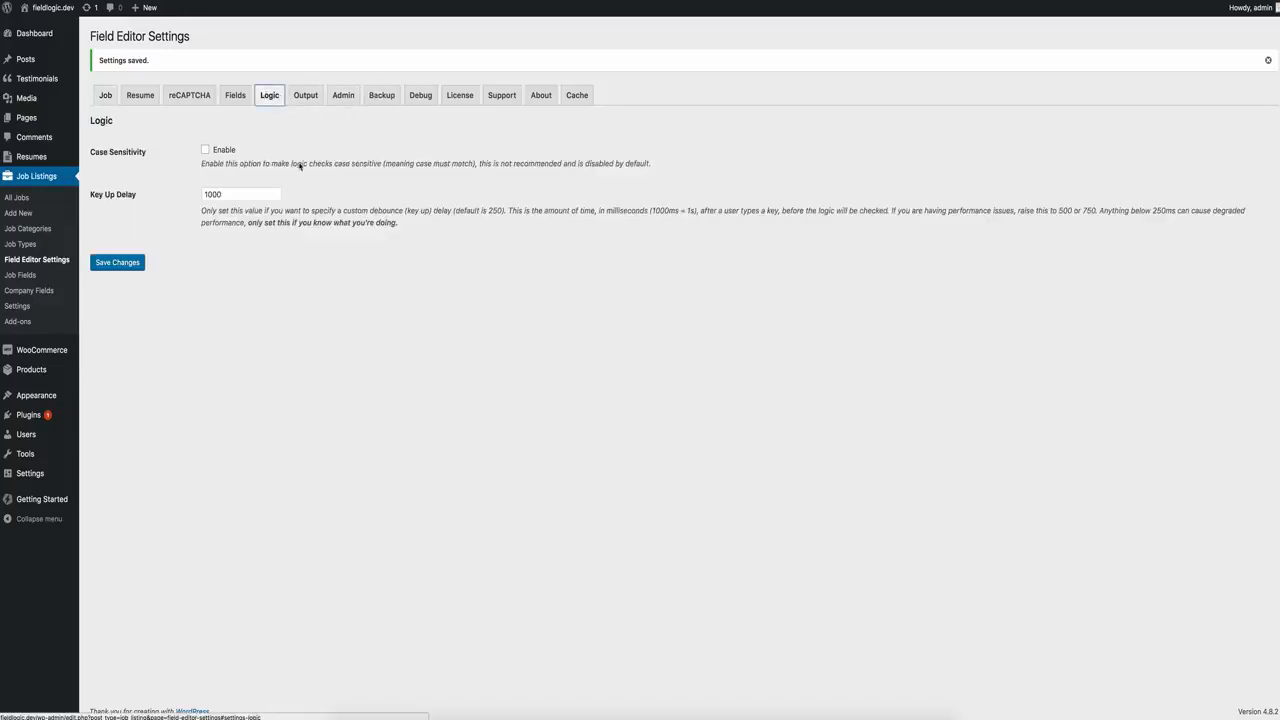
pyautogui.doubleClick(217, 195)
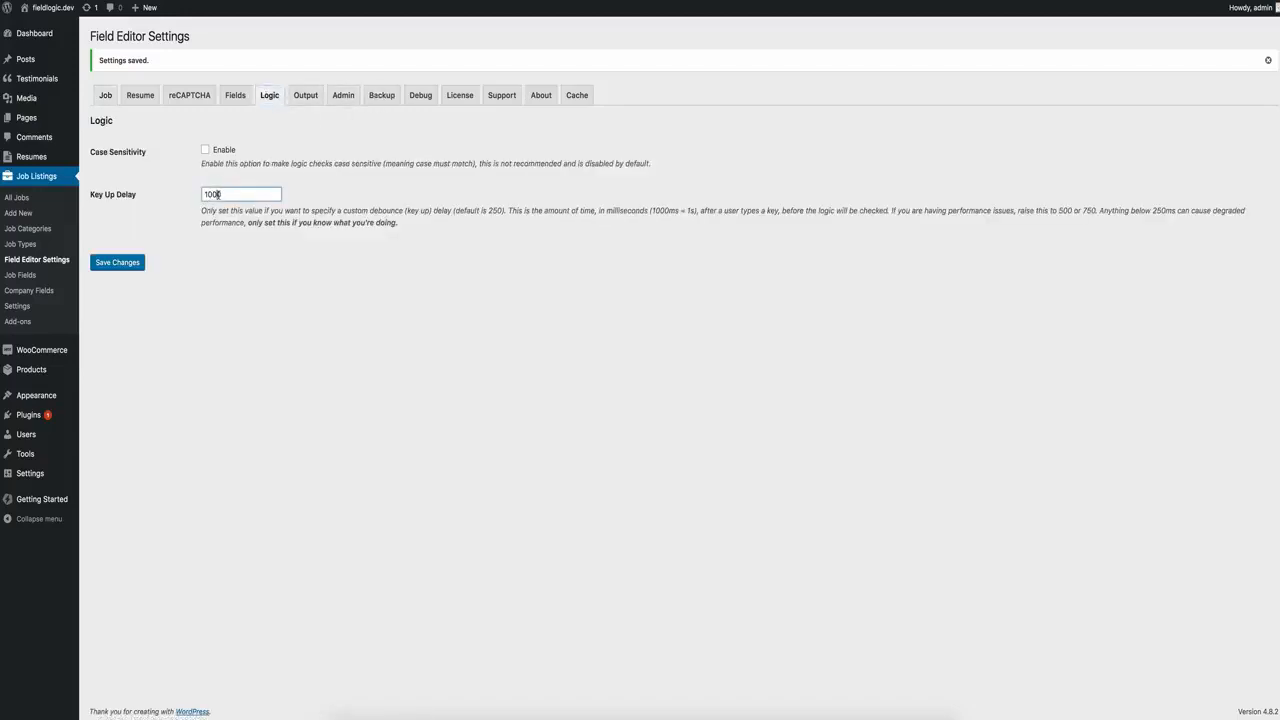
# Test the 1000 ms key up delay by entering "Title" as the job title in the reloaded Post a Job form
pyautogui.click(369, 175)
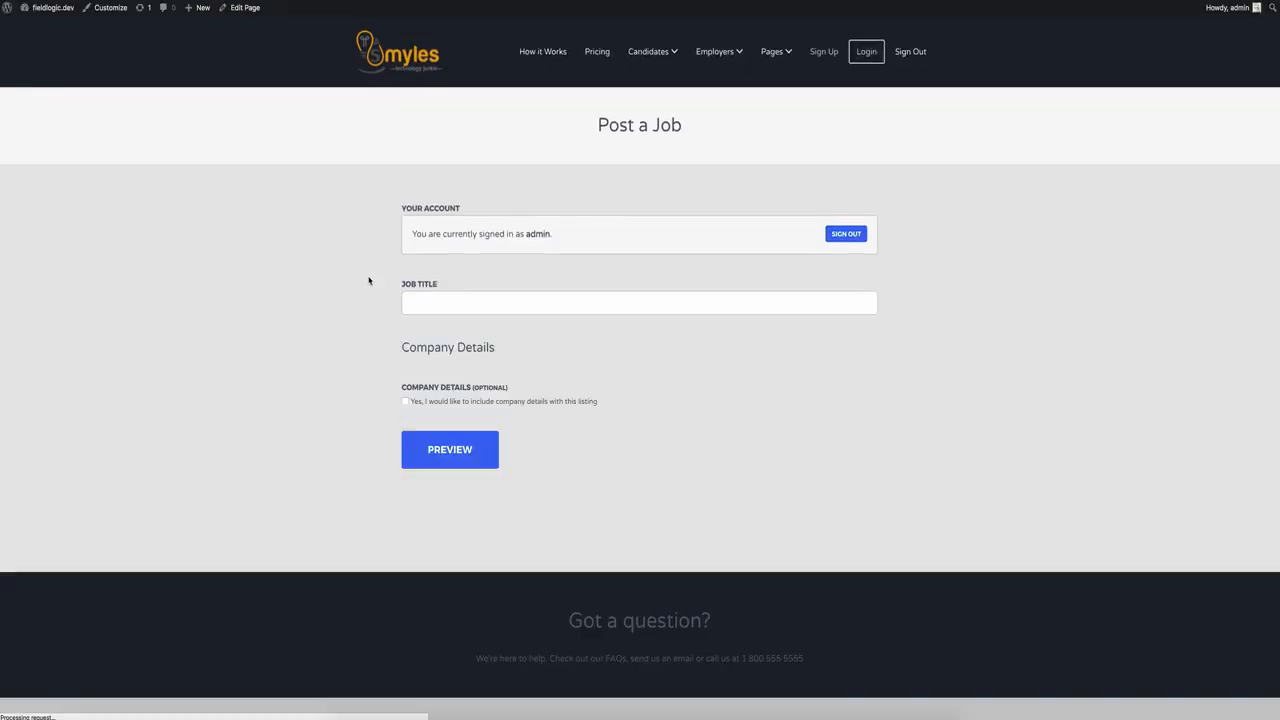
pyautogui.click(456, 304)
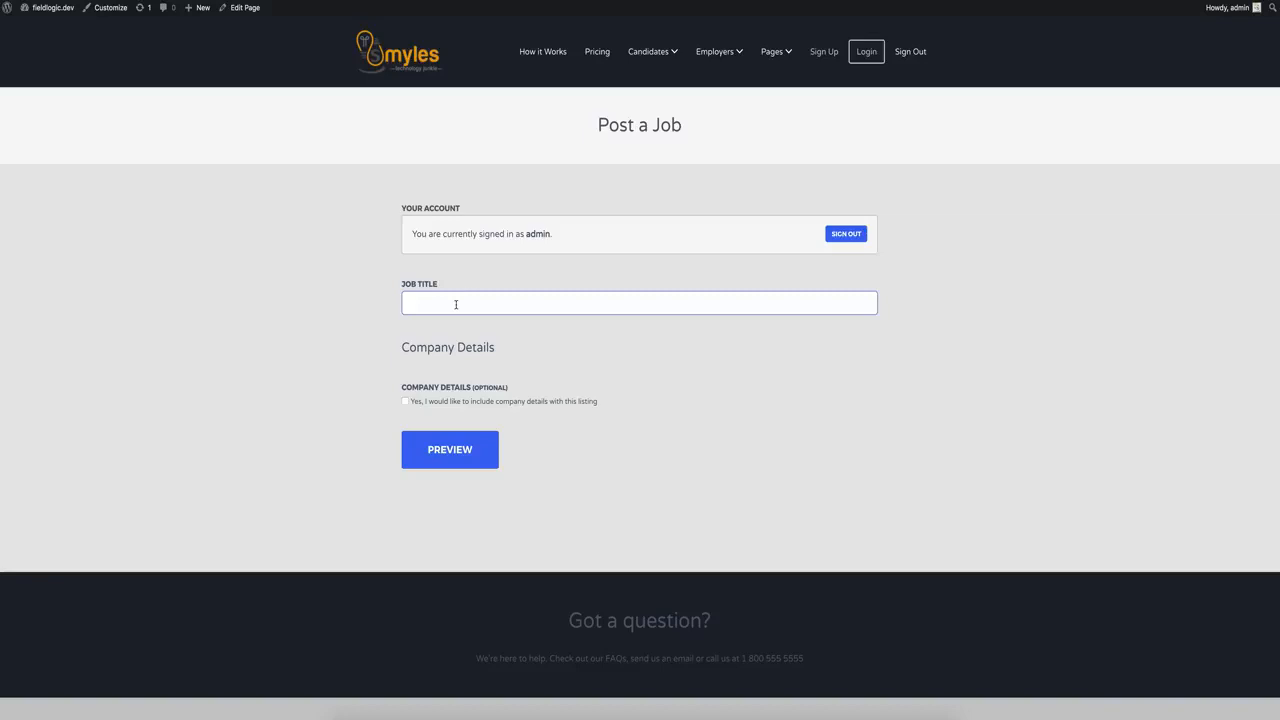
pyautogui.write('Title')
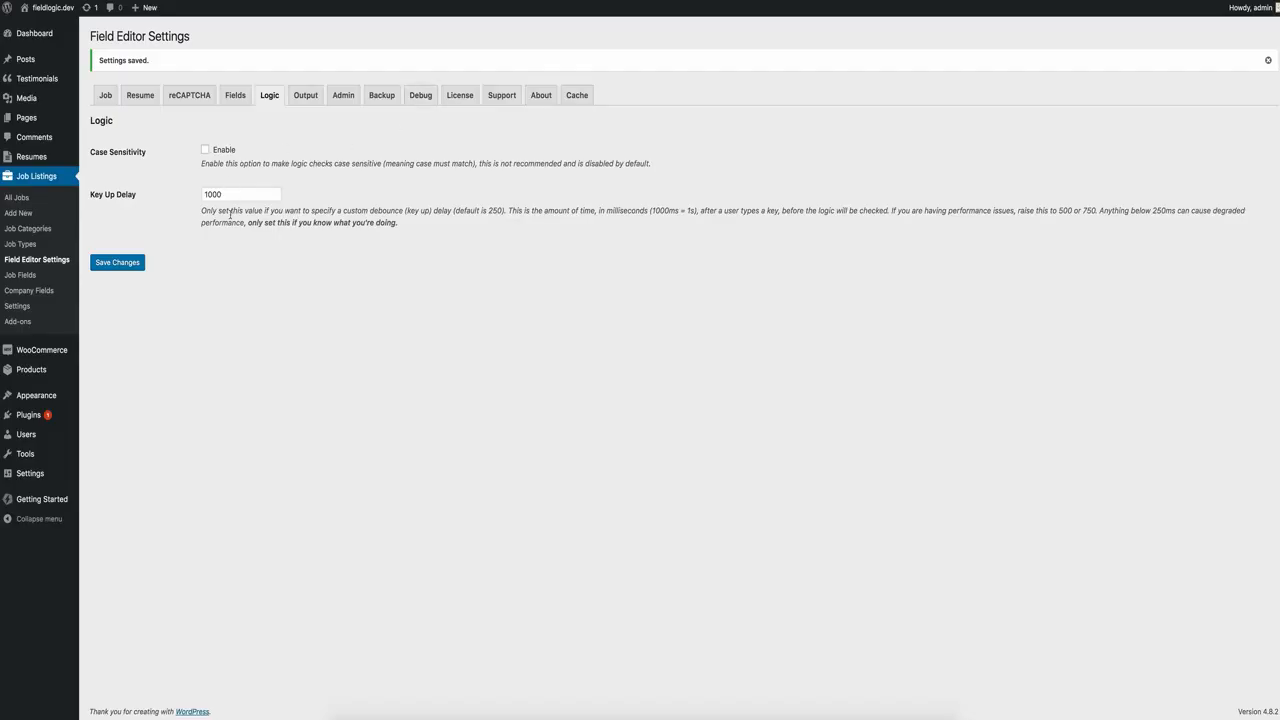
# Set the Key Up Delay in the field editor's logic settings to 250 and save the changes
pyautogui.doubleClick(240, 194)
pyautogui.write('250')
pyautogui.click(117, 264)
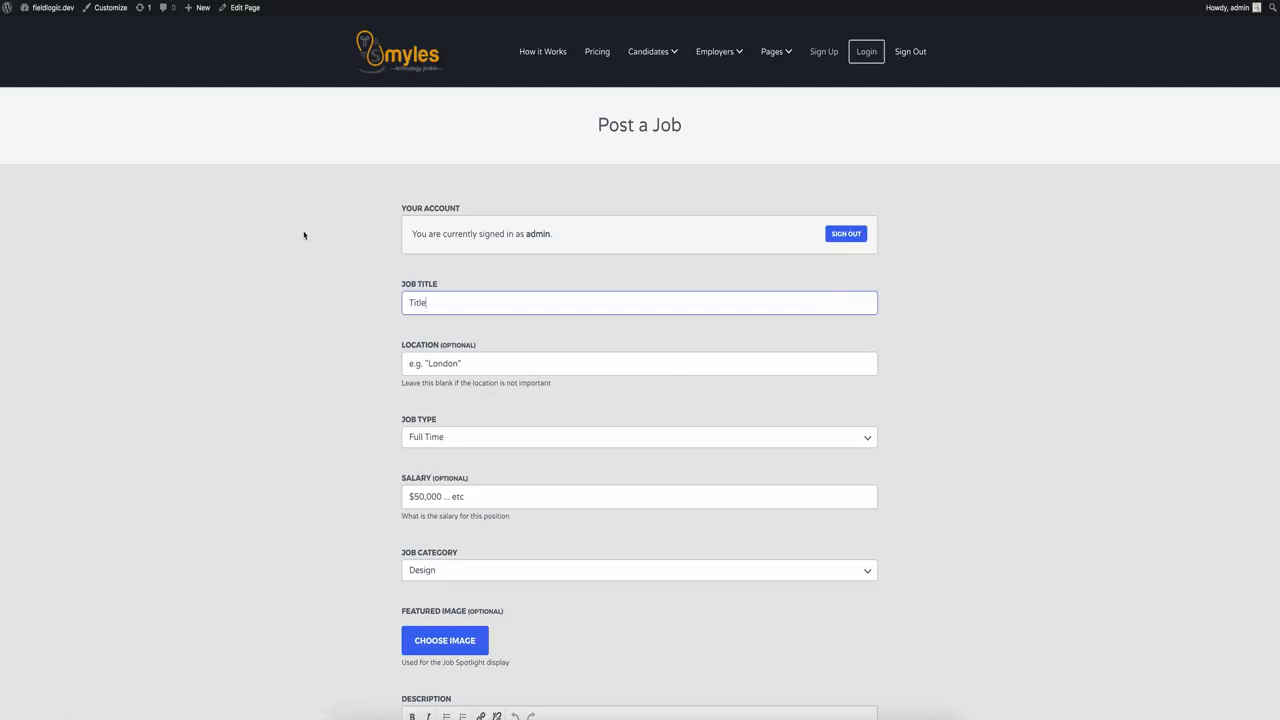
# Reload the Post a Job form and test the 250 ms delay by entering "Title" as the job title
pyautogui.press('super+r')
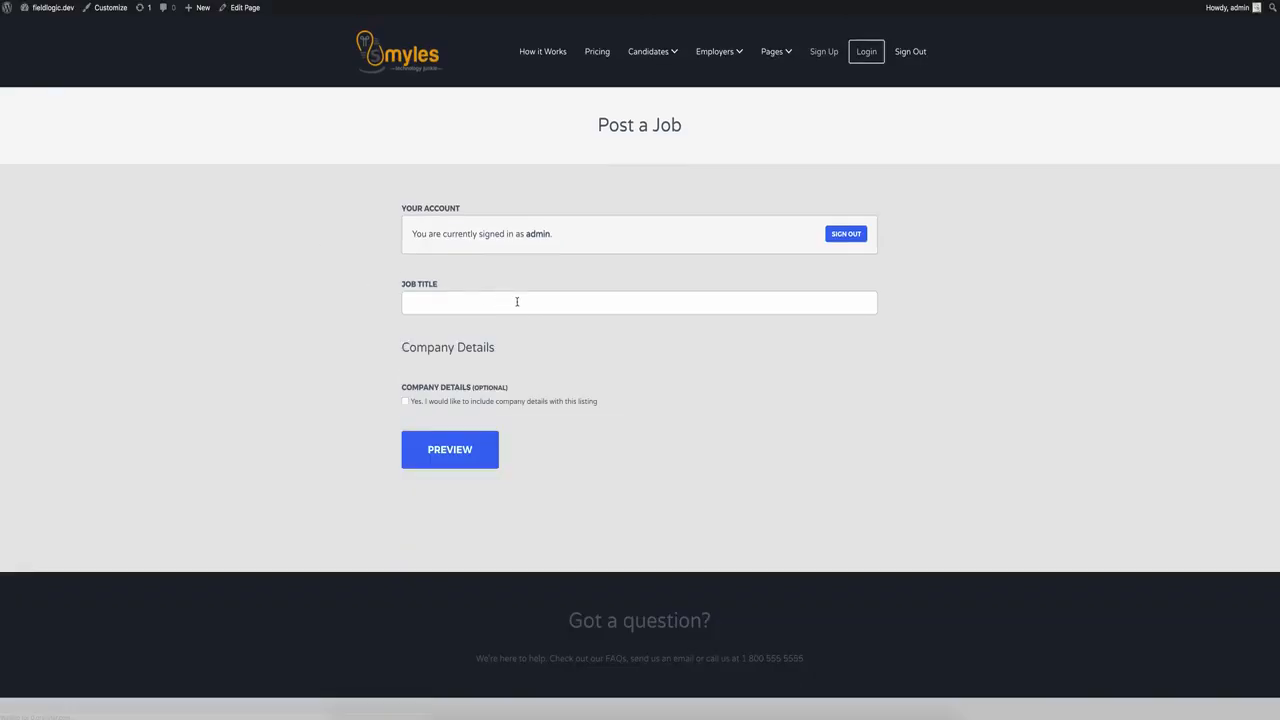
pyautogui.click(517, 301)
pyautogui.write('Title')
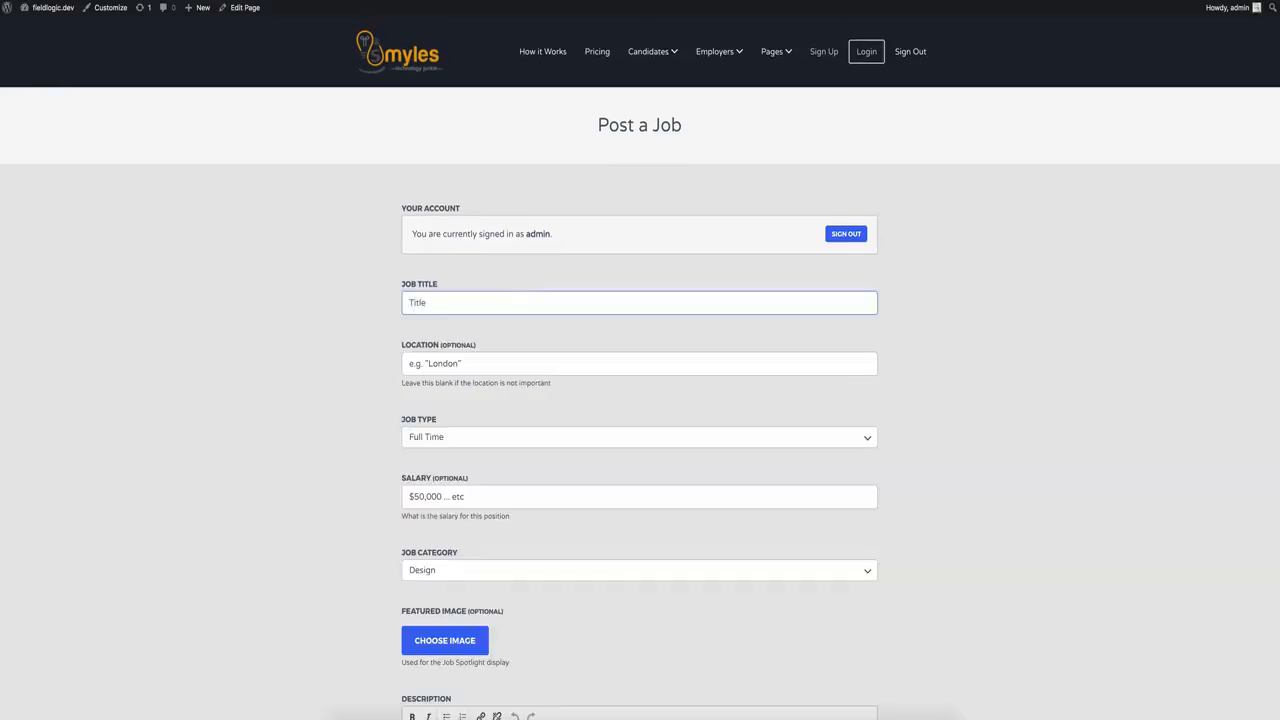
pyautogui.scroll(-1, 314, 286)
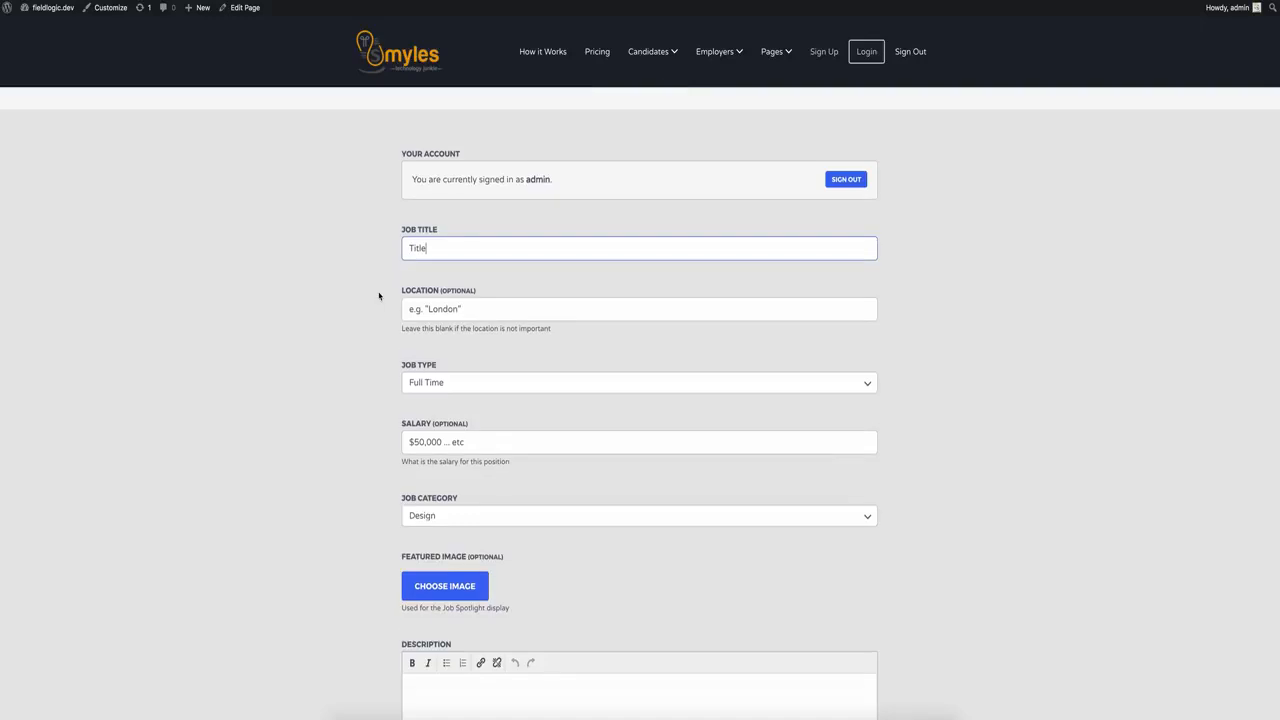
pyautogui.scroll(-1, 379, 296)
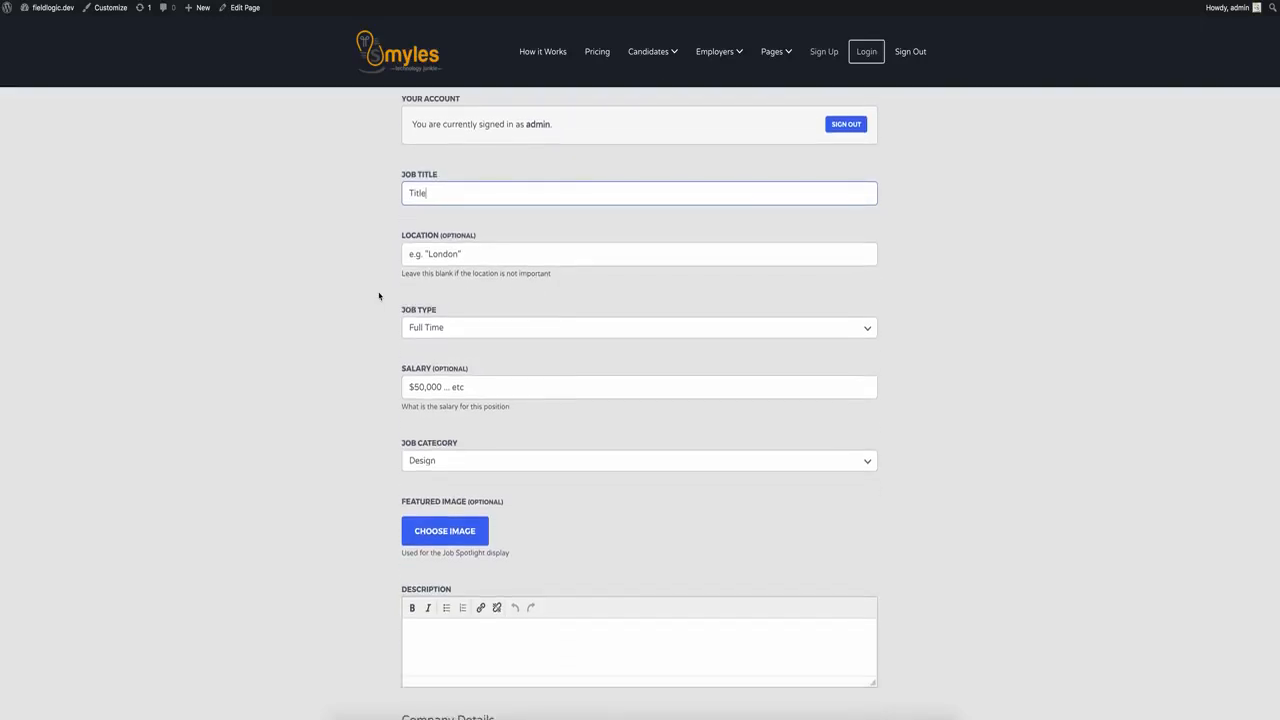
# Change the job type to Freelance and check how the Salary field responds
pyautogui.click(462, 325)
pyautogui.click(462, 322)
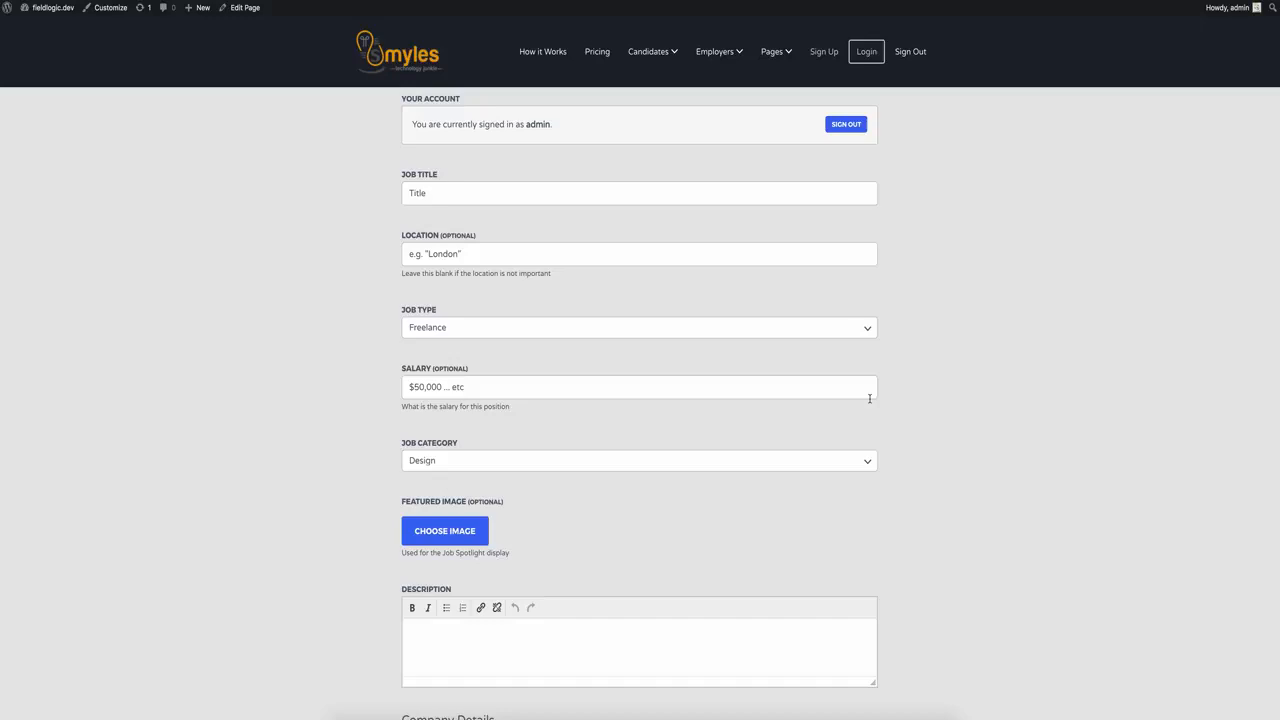
pyautogui.click(816, 333)
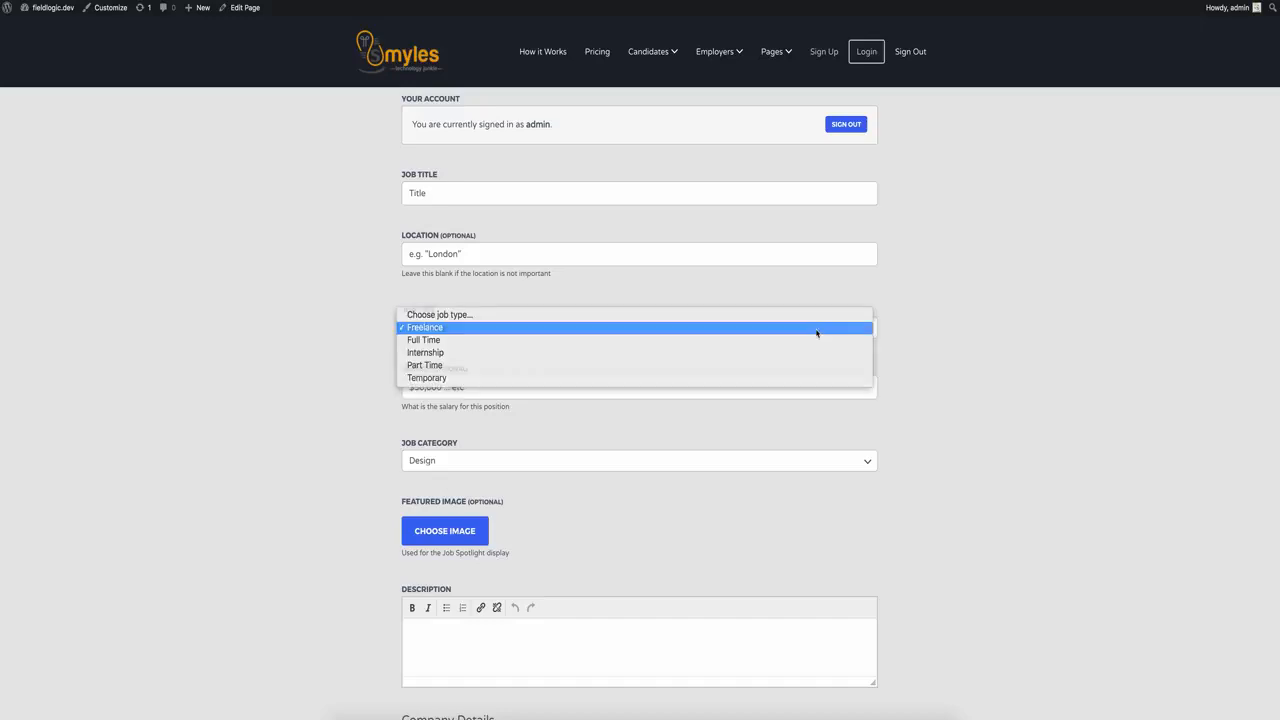
pyautogui.click(816, 332)
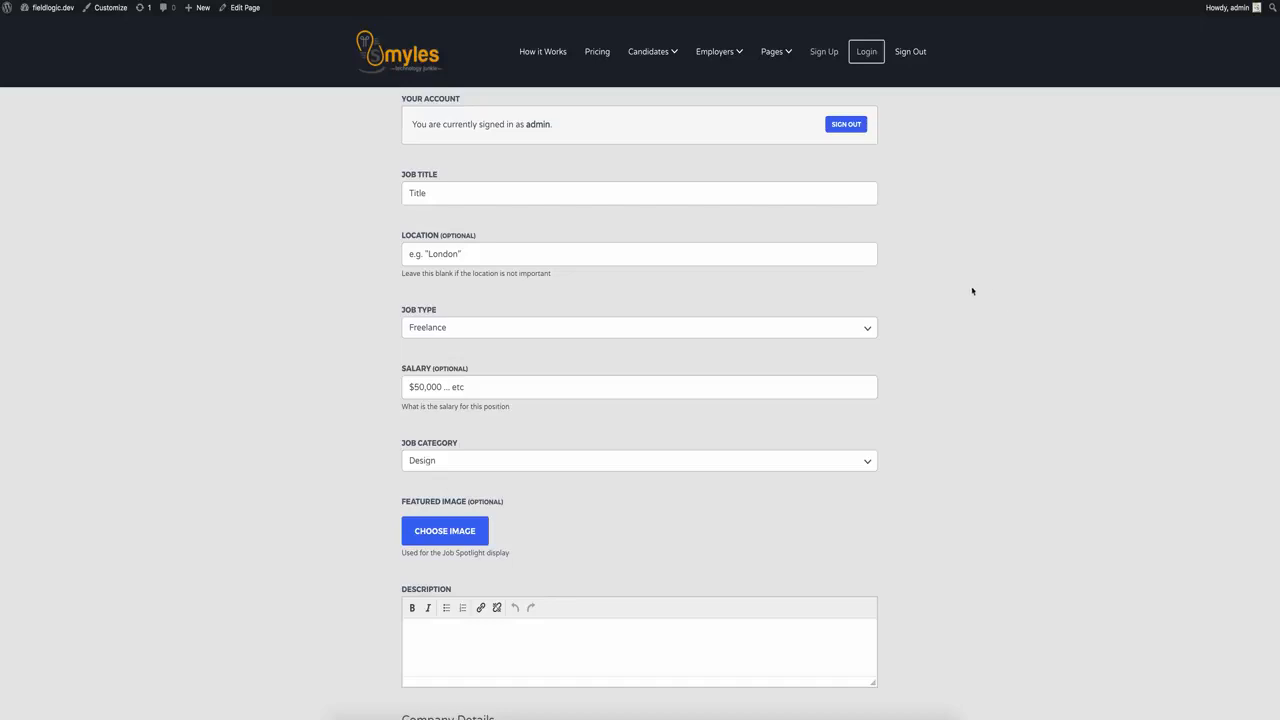
pyautogui.scroll(2, 371, 234)
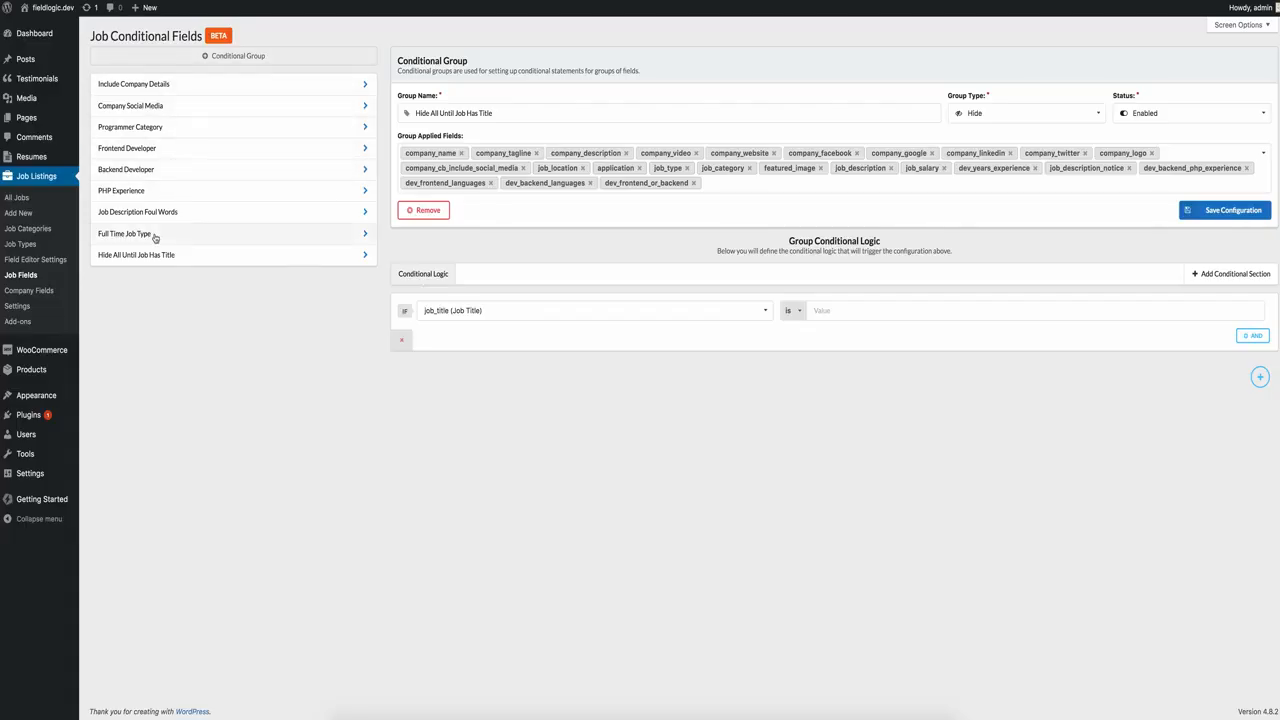
# Add an AND condition to the Full Time Job Type group requiring job_title is not an empty value, and save the configuration
pyautogui.click(154, 235)
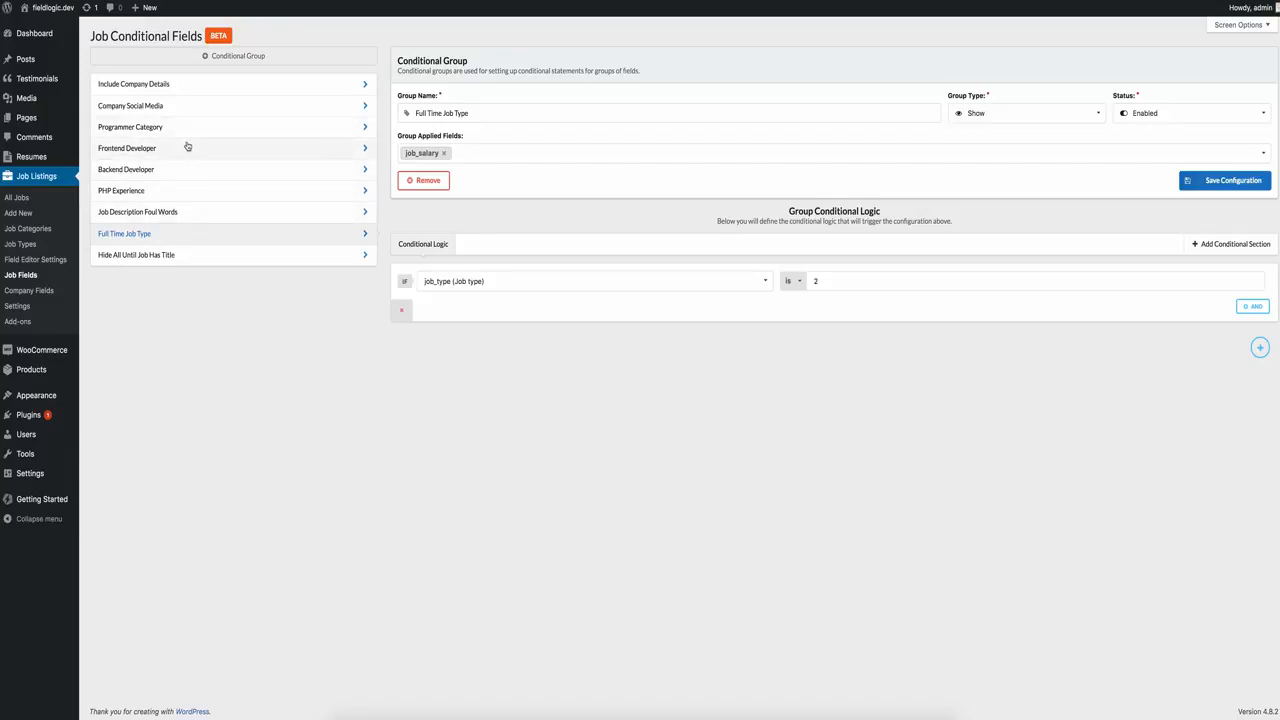
pyautogui.click(182, 255)
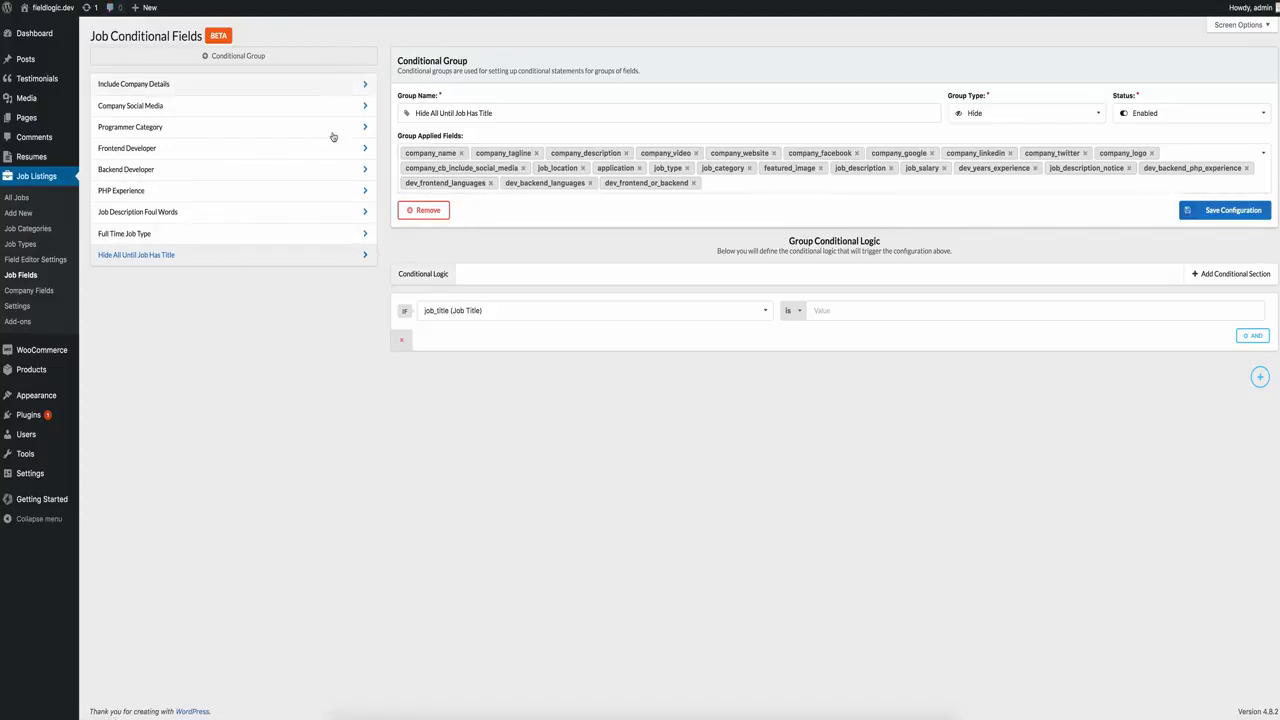
pyautogui.click(167, 233)
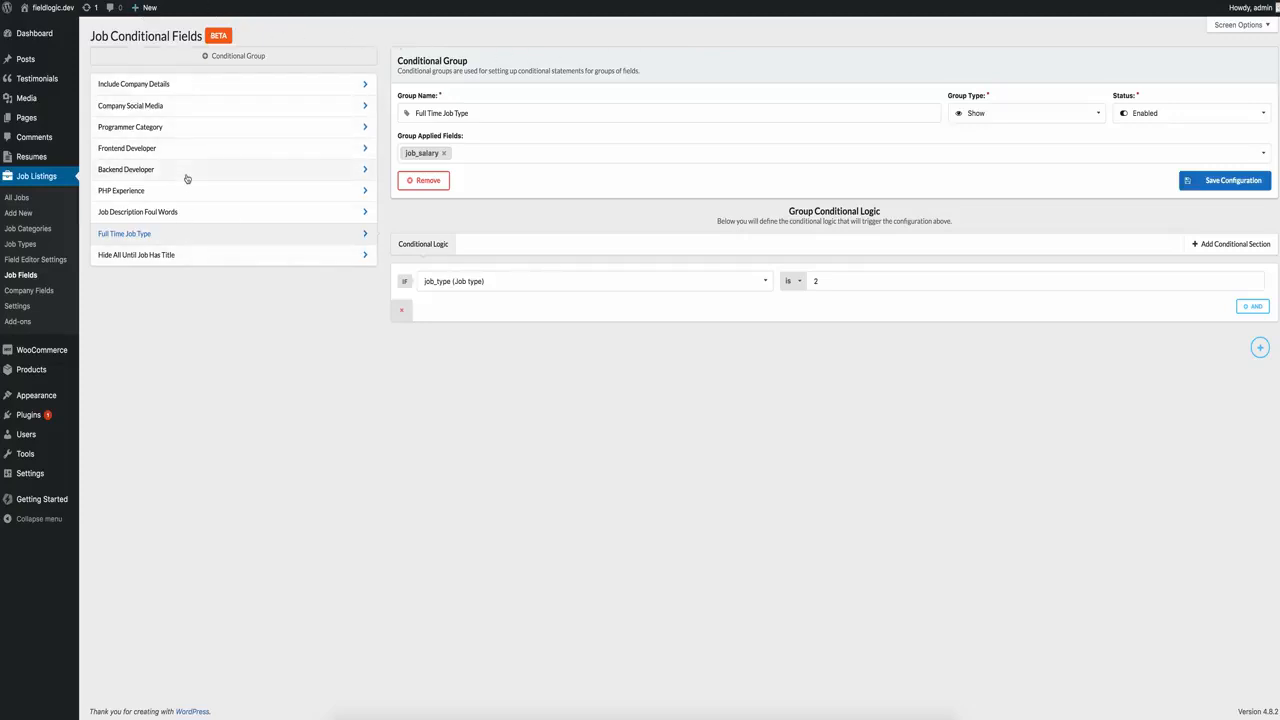
pyautogui.click(1249, 308)
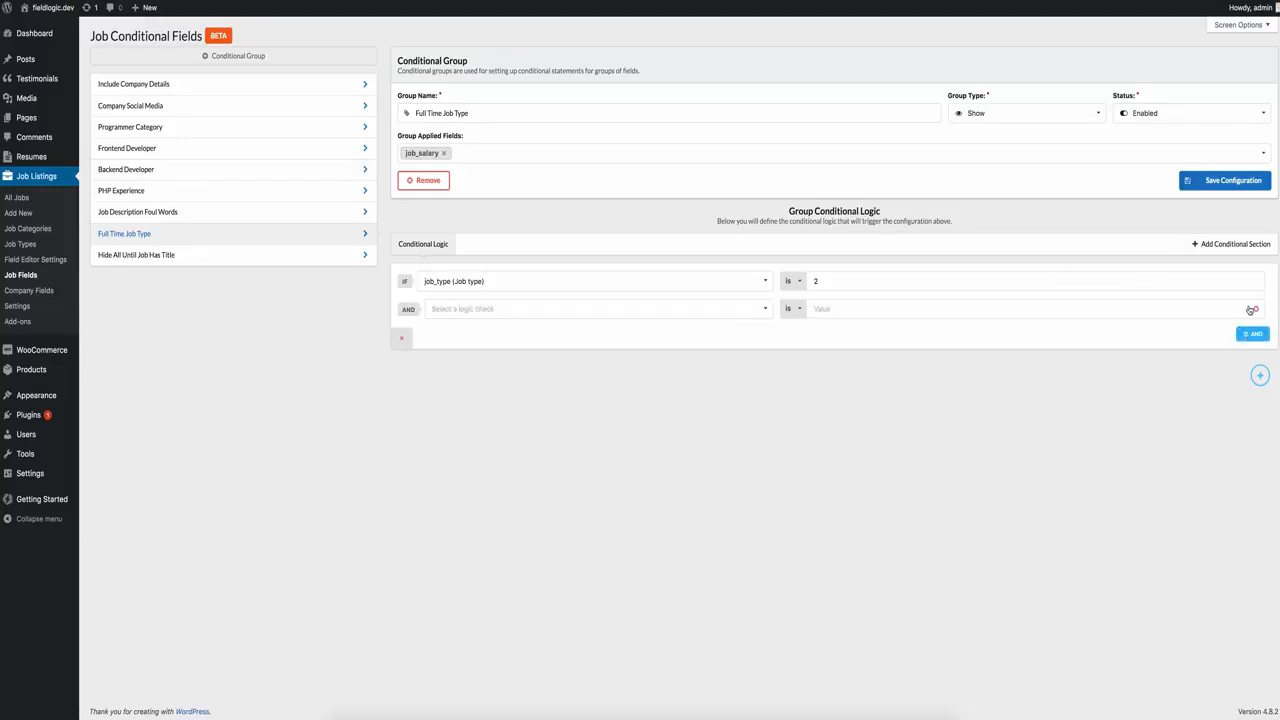
pyautogui.click(771, 319)
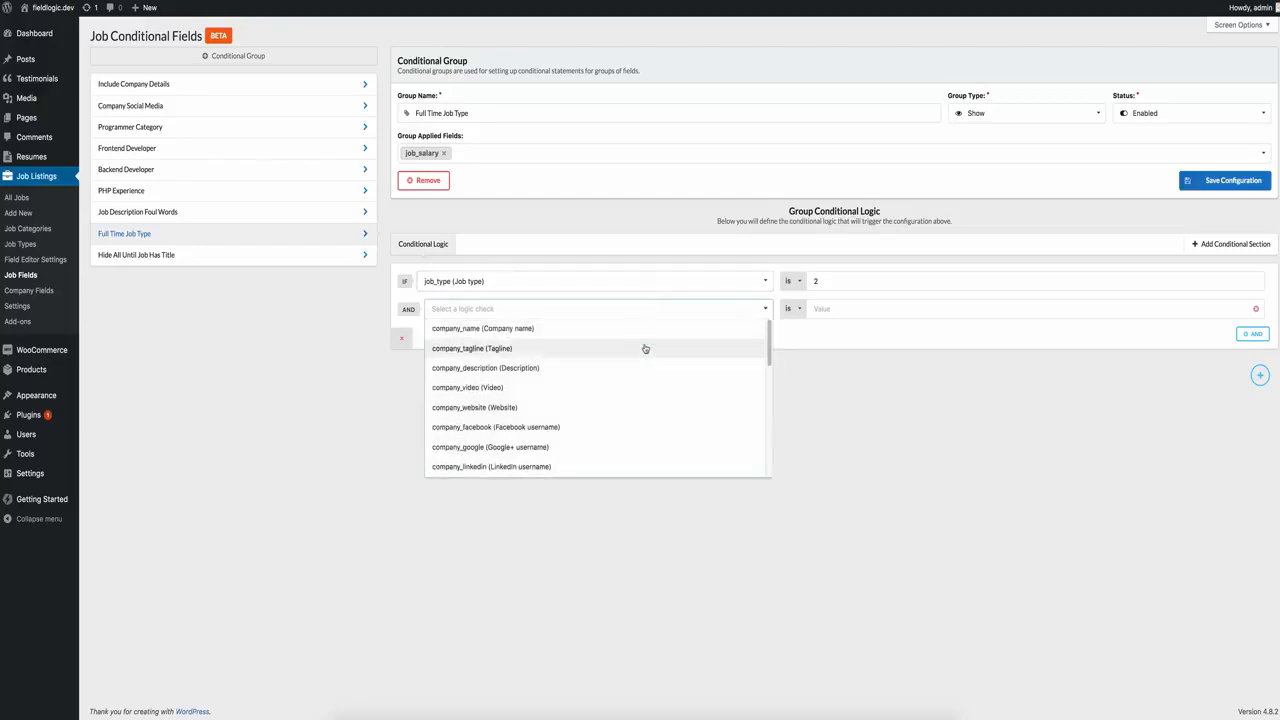
pyautogui.click(632, 315)
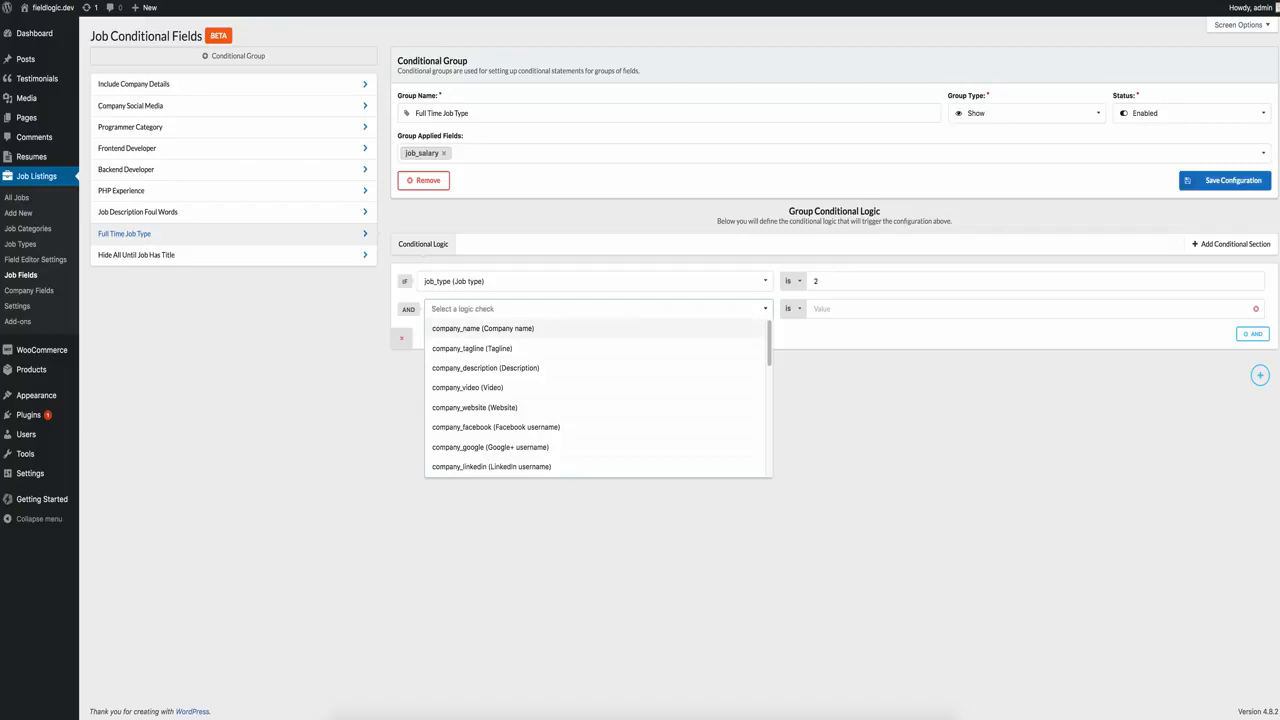
pyautogui.write('job')
pyautogui.click(604, 329)
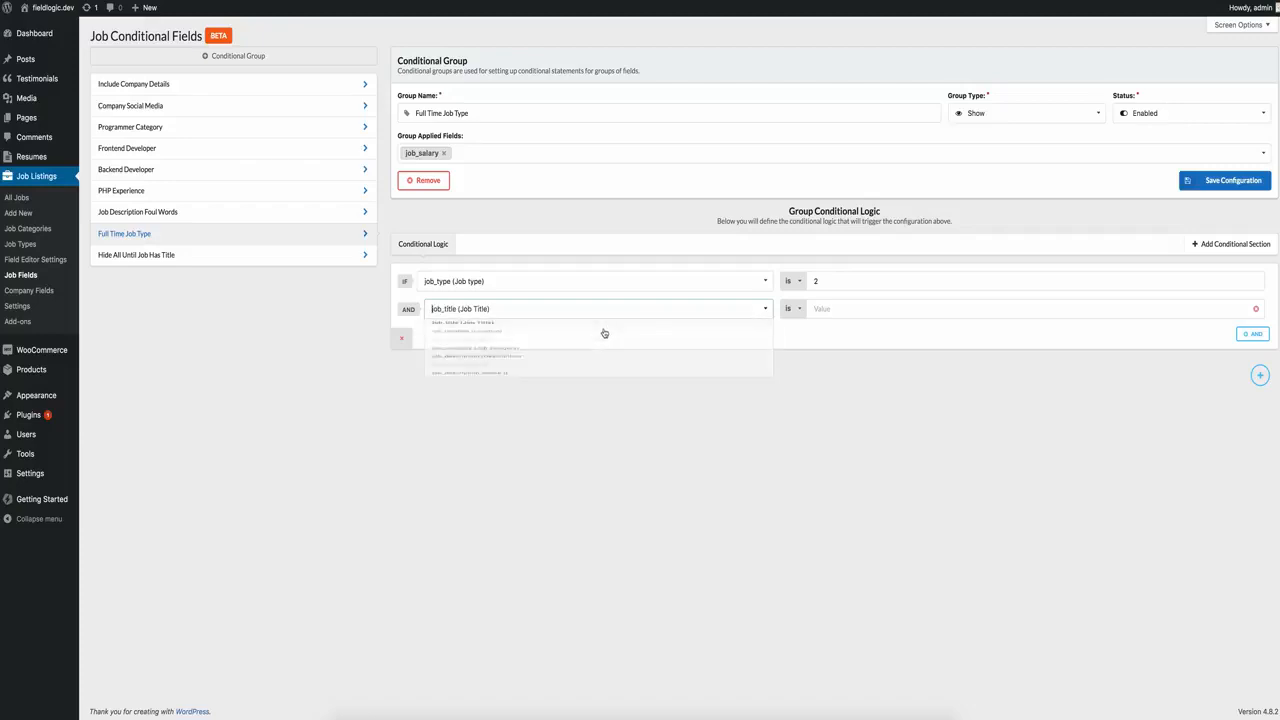
pyautogui.click(800, 309)
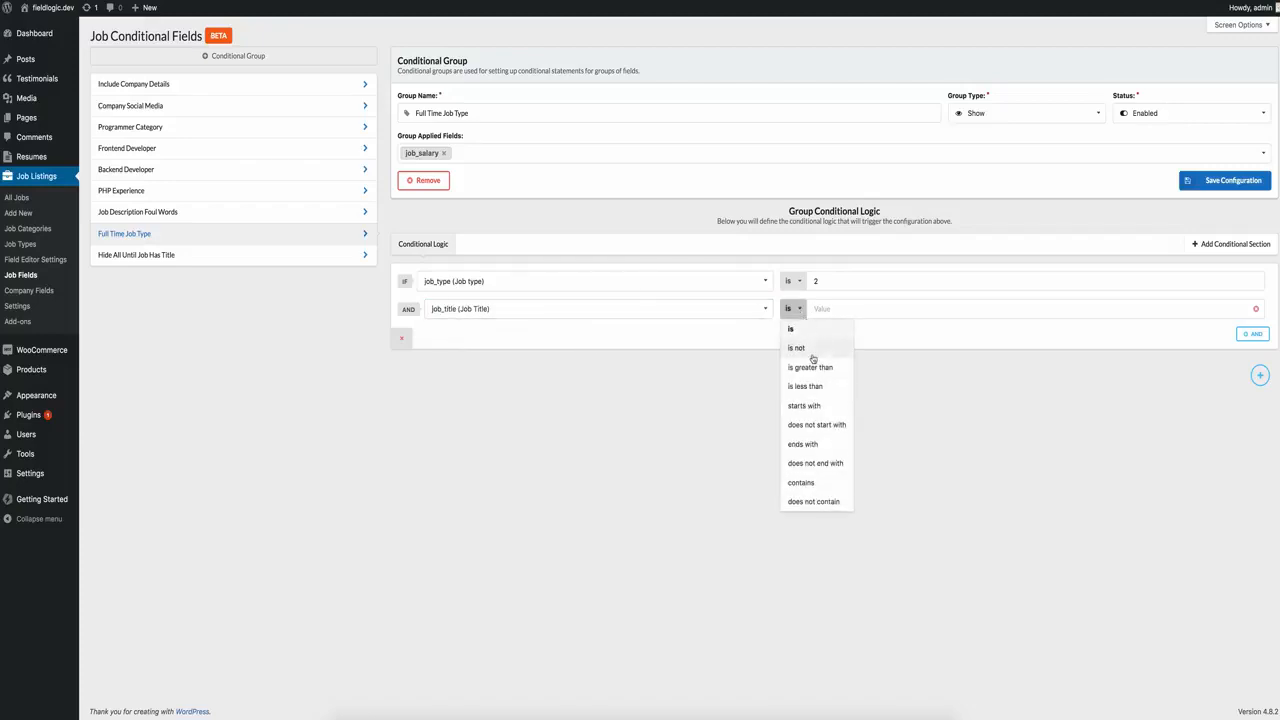
pyautogui.click(813, 352)
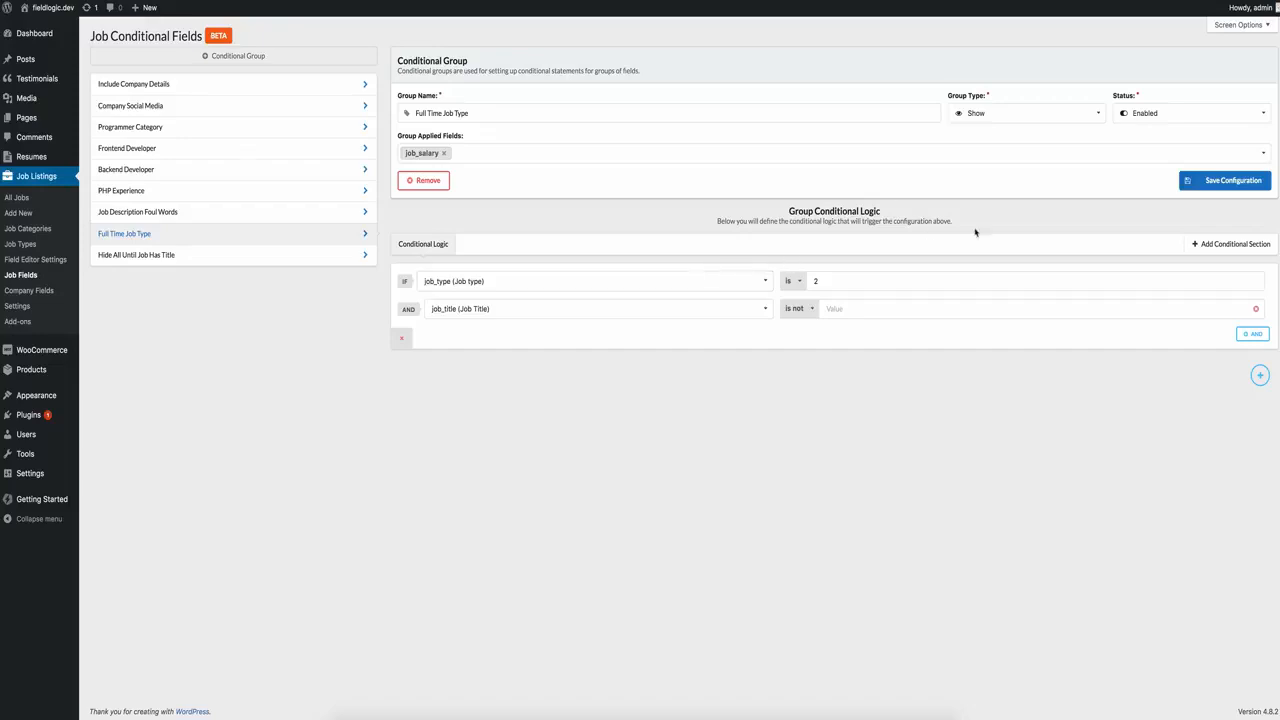
pyautogui.click(1206, 181)
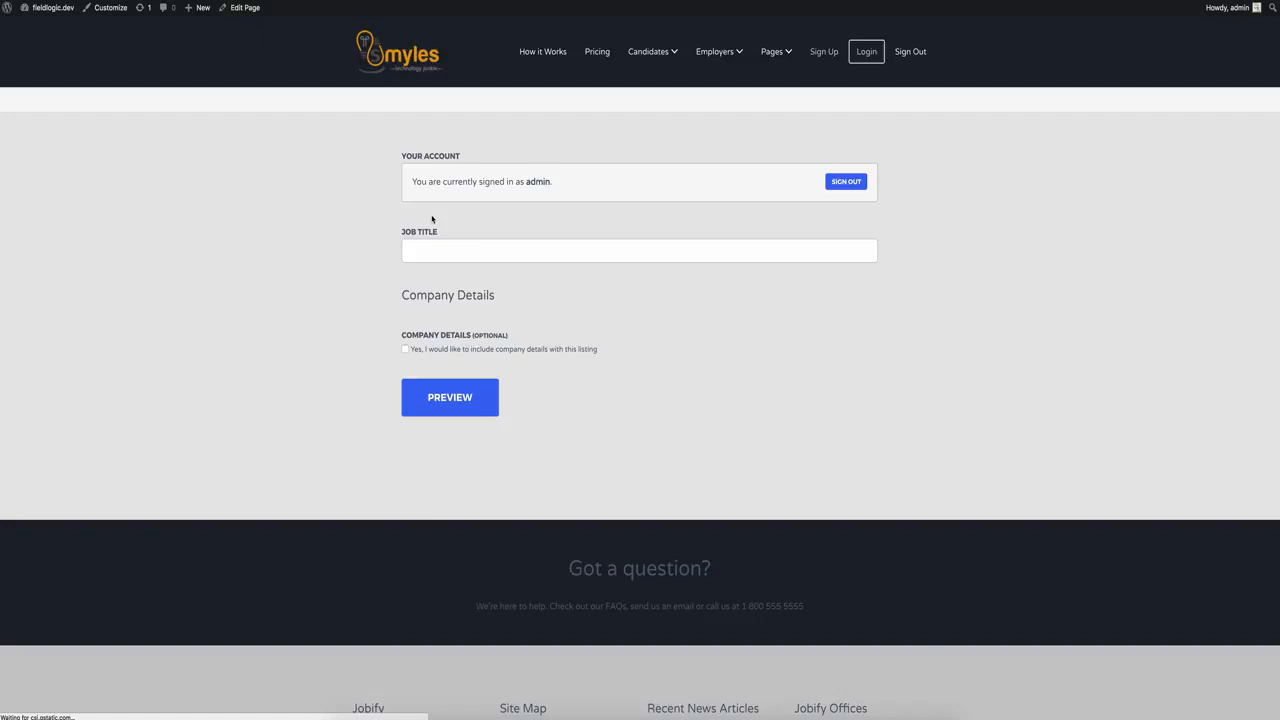
# Enter "Soem tie" as the job title in the Post a Job form and set the job type to Freelance
pyautogui.click(467, 244)
pyautogui.write('Soem tie')
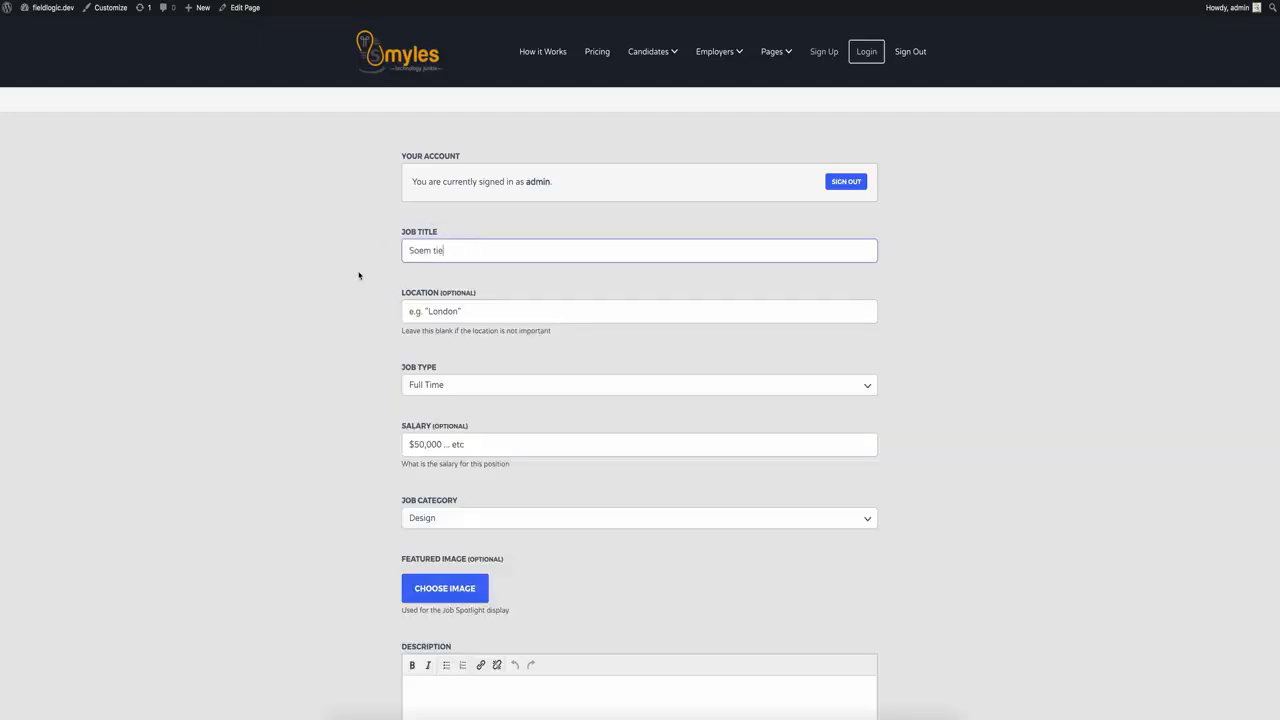
pyautogui.scroll(-1, 359, 275)
pyautogui.click(481, 368)
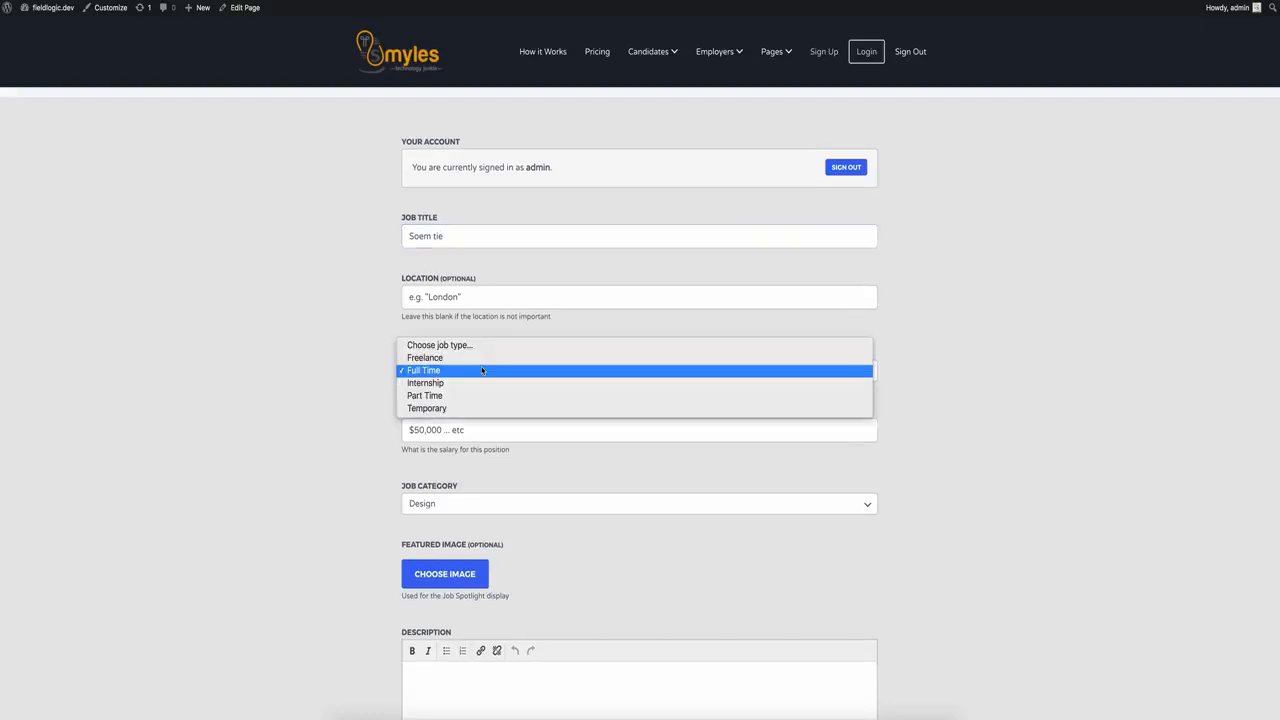
pyautogui.click(478, 358)
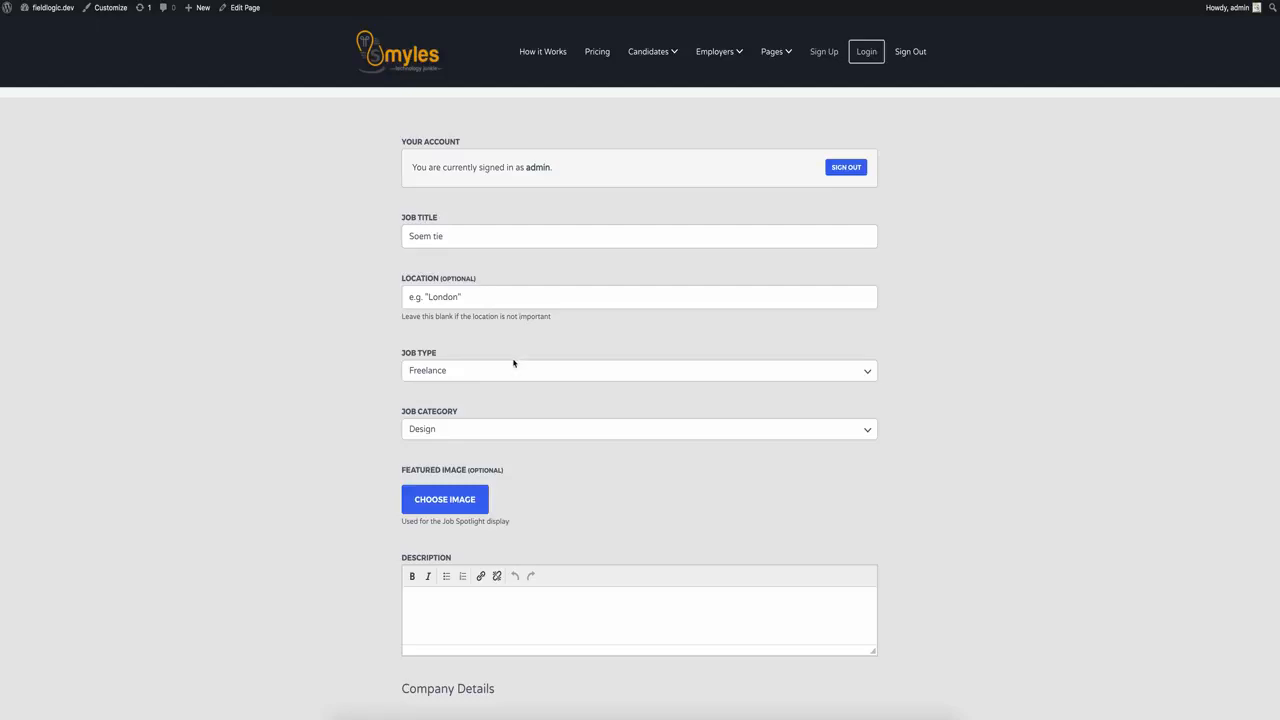
# Test the Salary field's condition by switching the job type to Full Time and back to Freelance
pyautogui.click(513, 366)
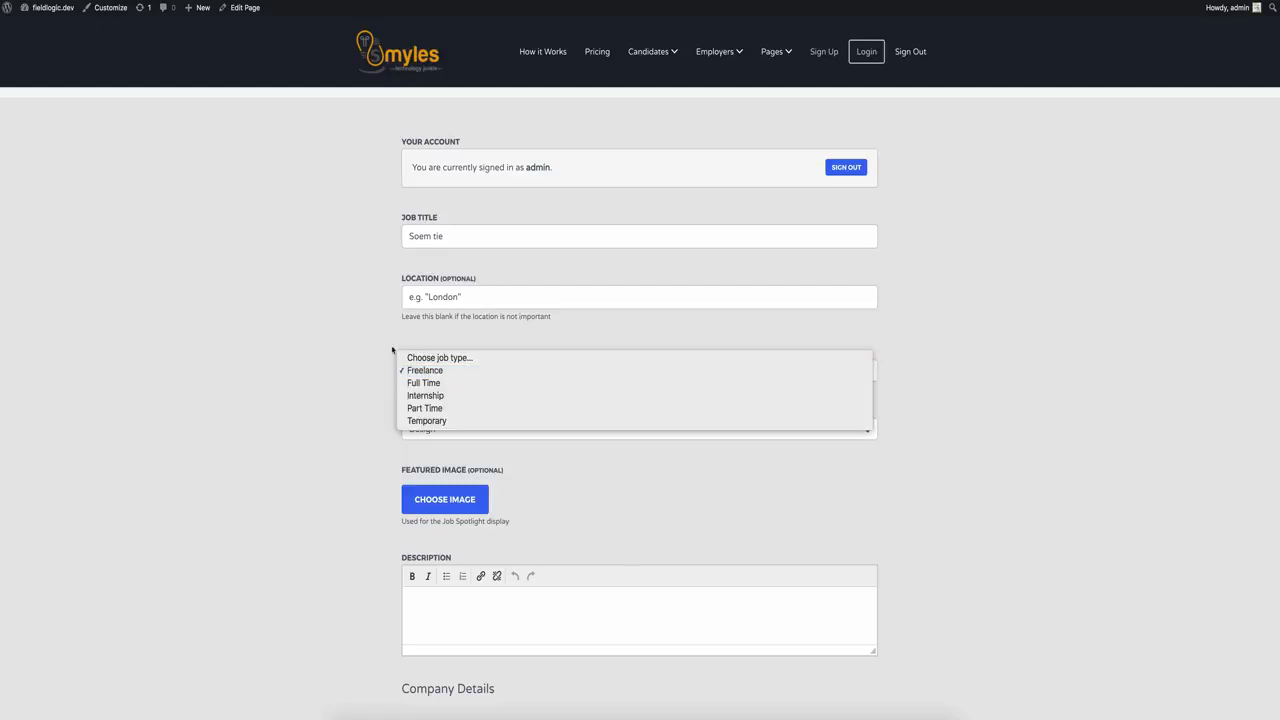
pyautogui.click(258, 361)
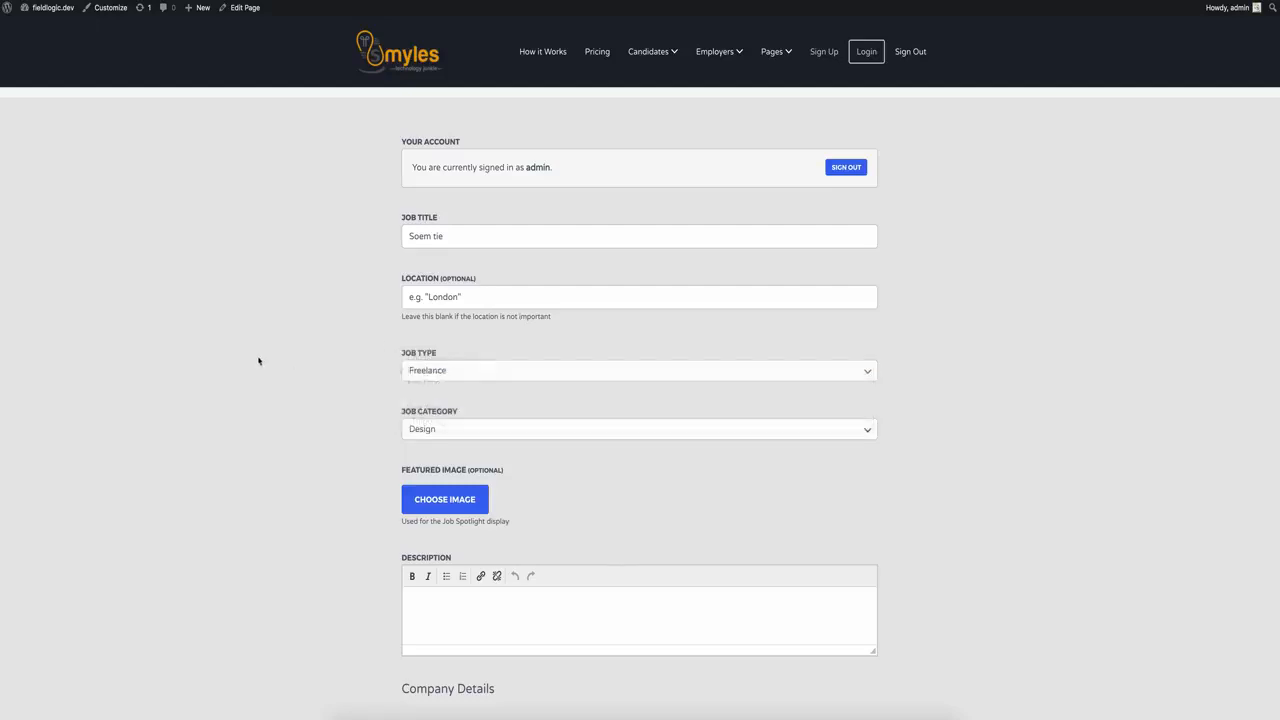
pyautogui.click(450, 374)
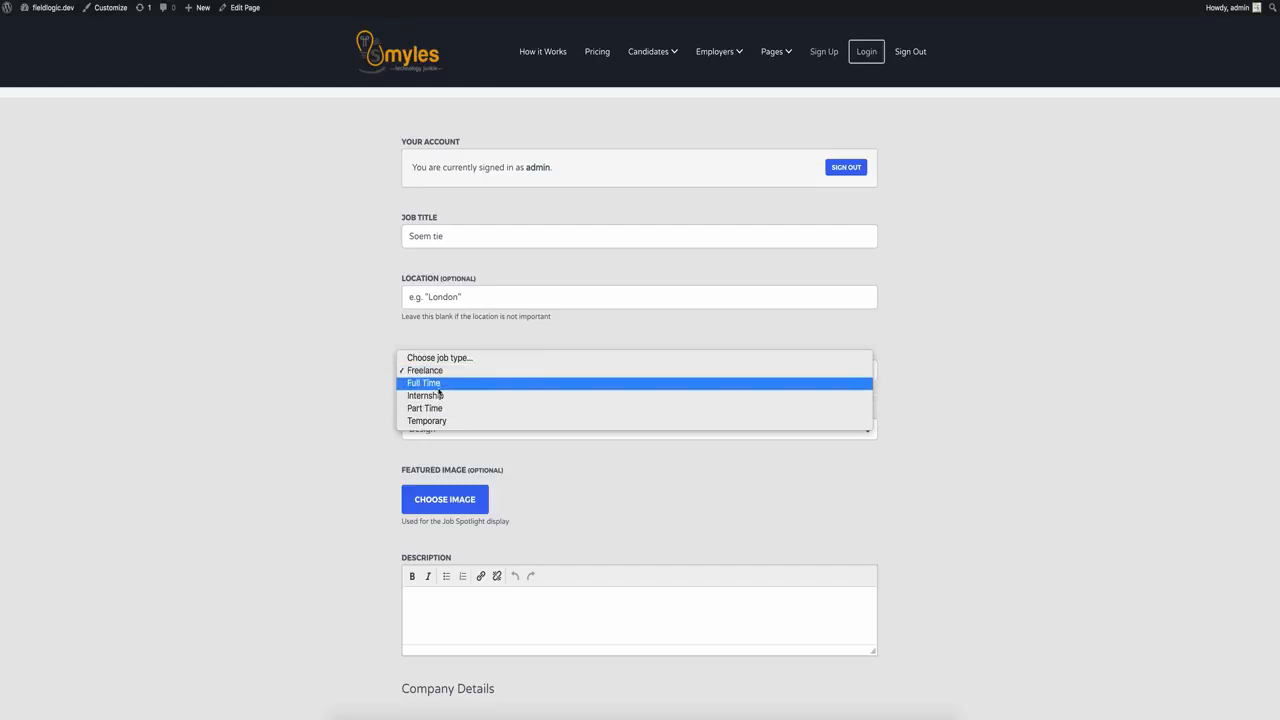
pyautogui.click(300, 300)
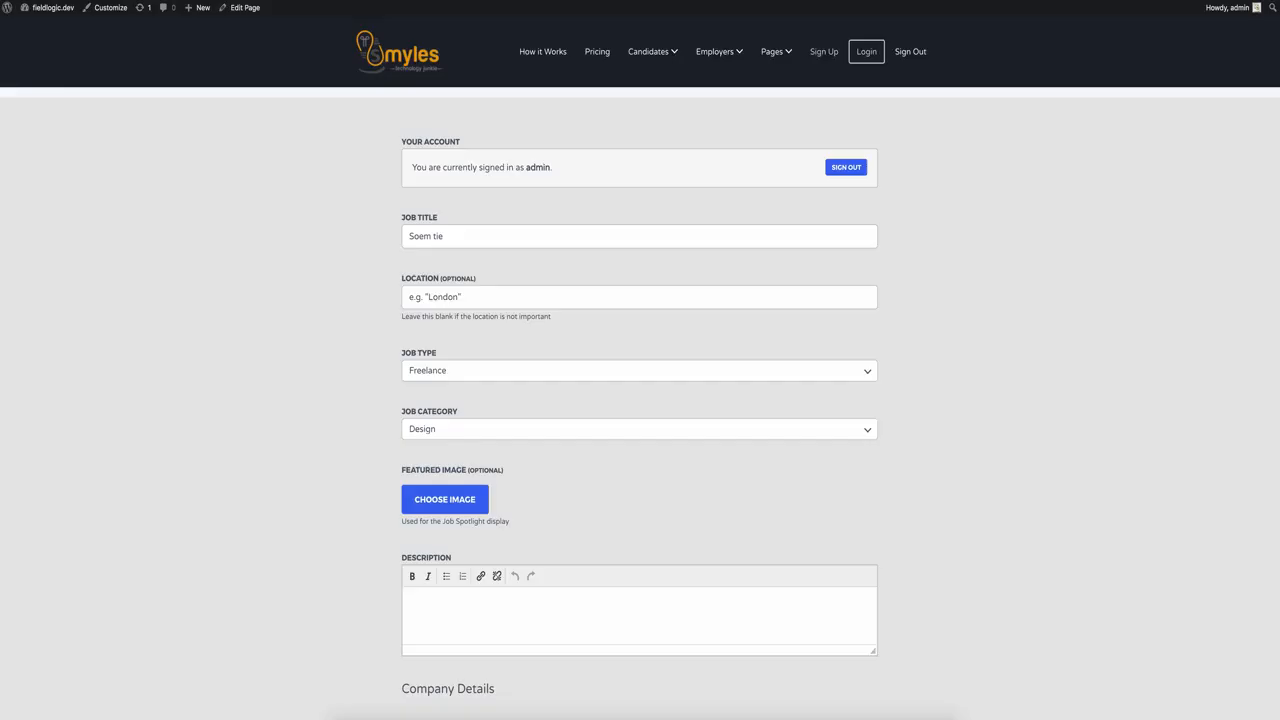
pyautogui.click(646, 368)
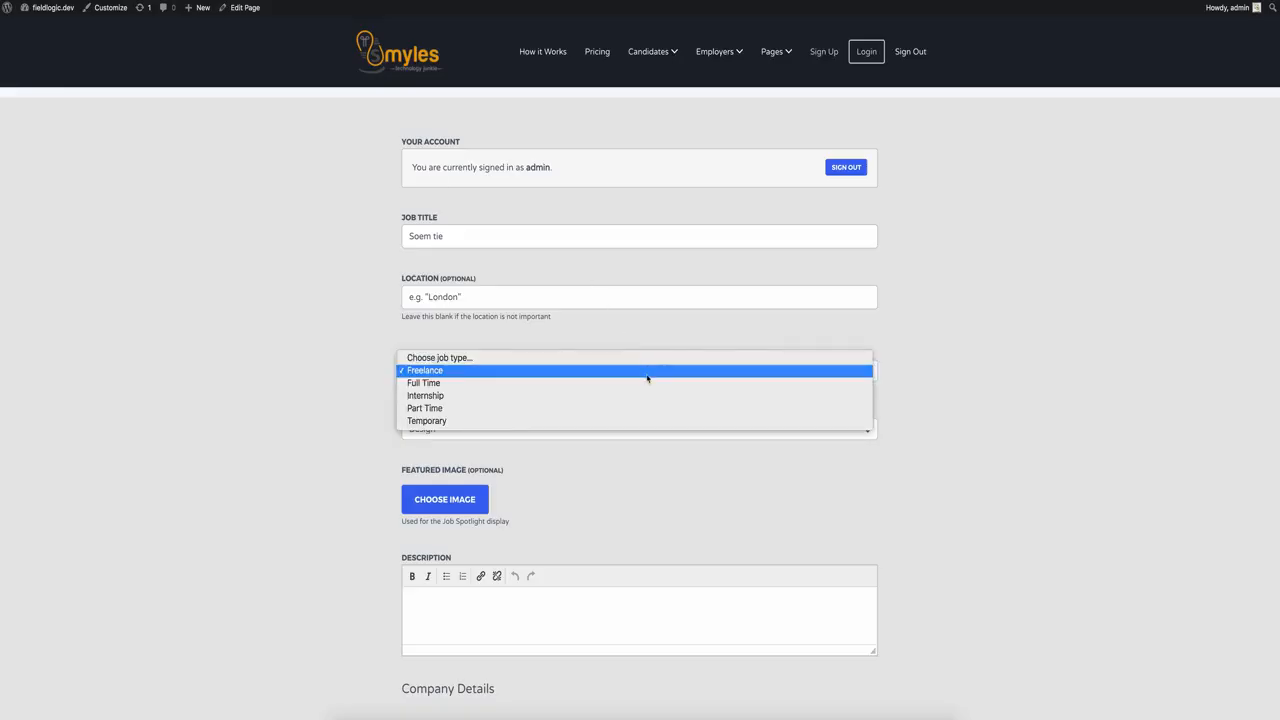
pyautogui.click(647, 381)
pyautogui.click(648, 381)
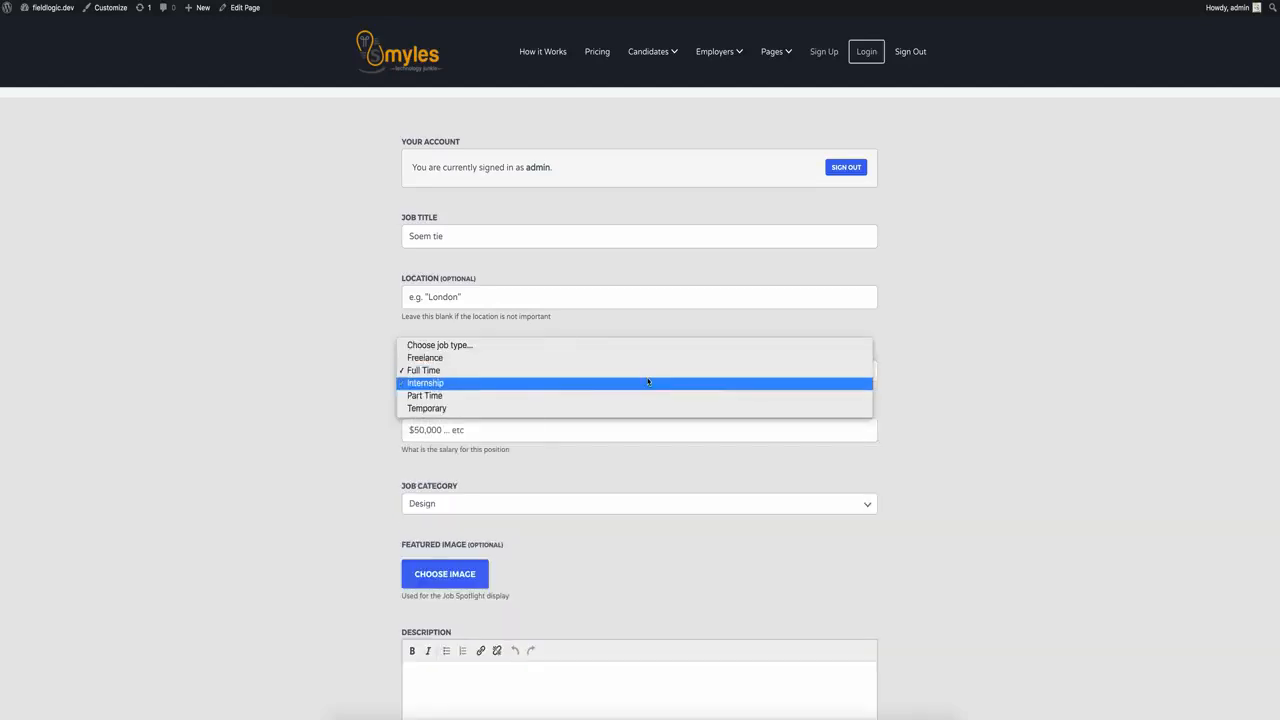
pyautogui.click(591, 361)
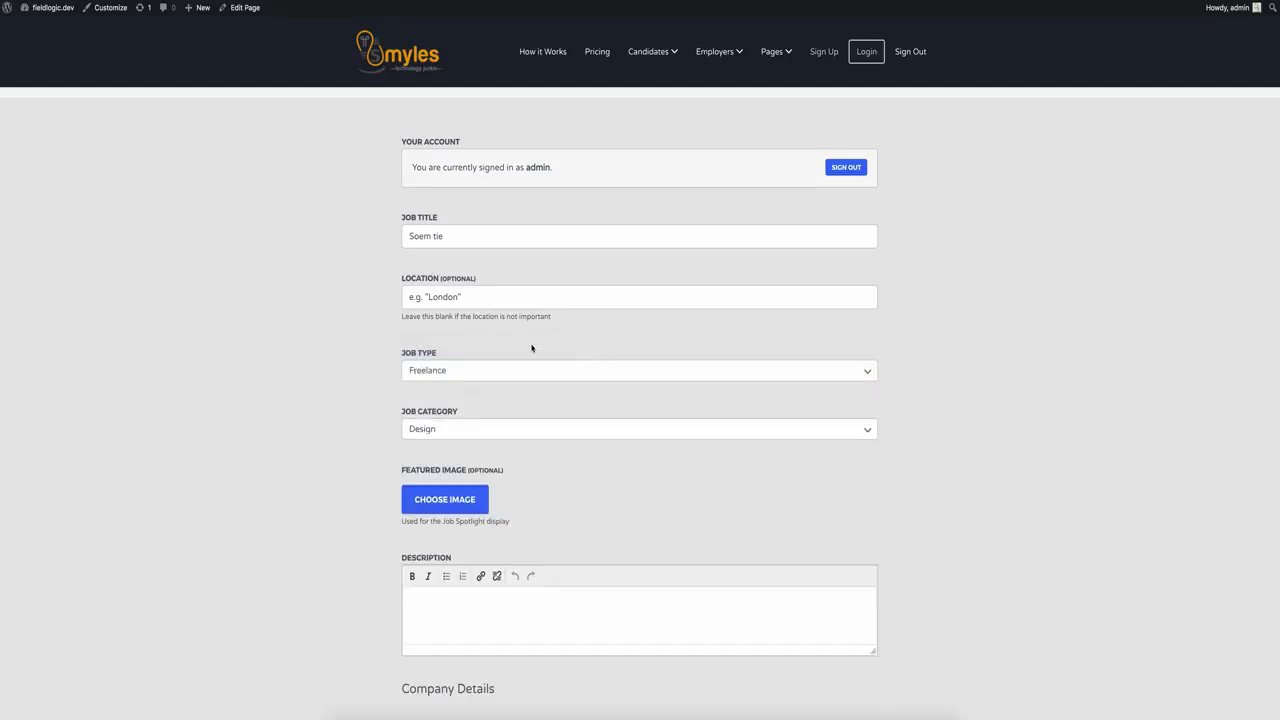
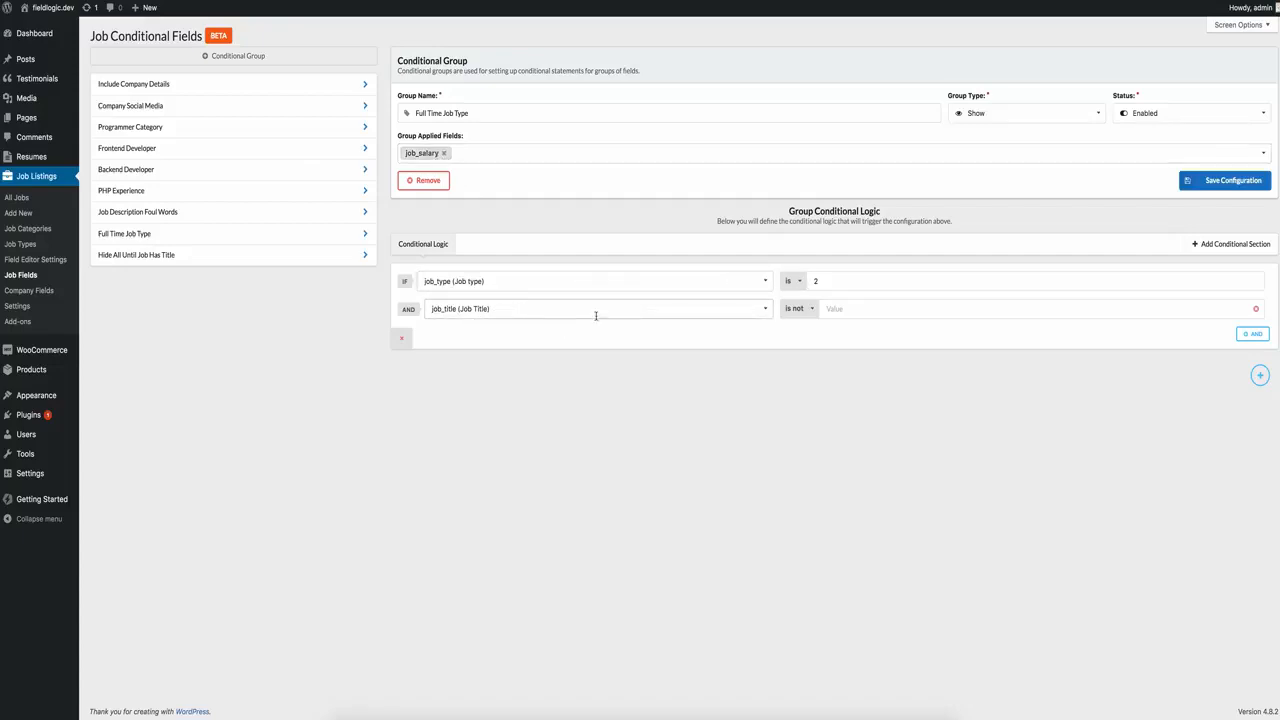
pyautogui.click(836, 310)
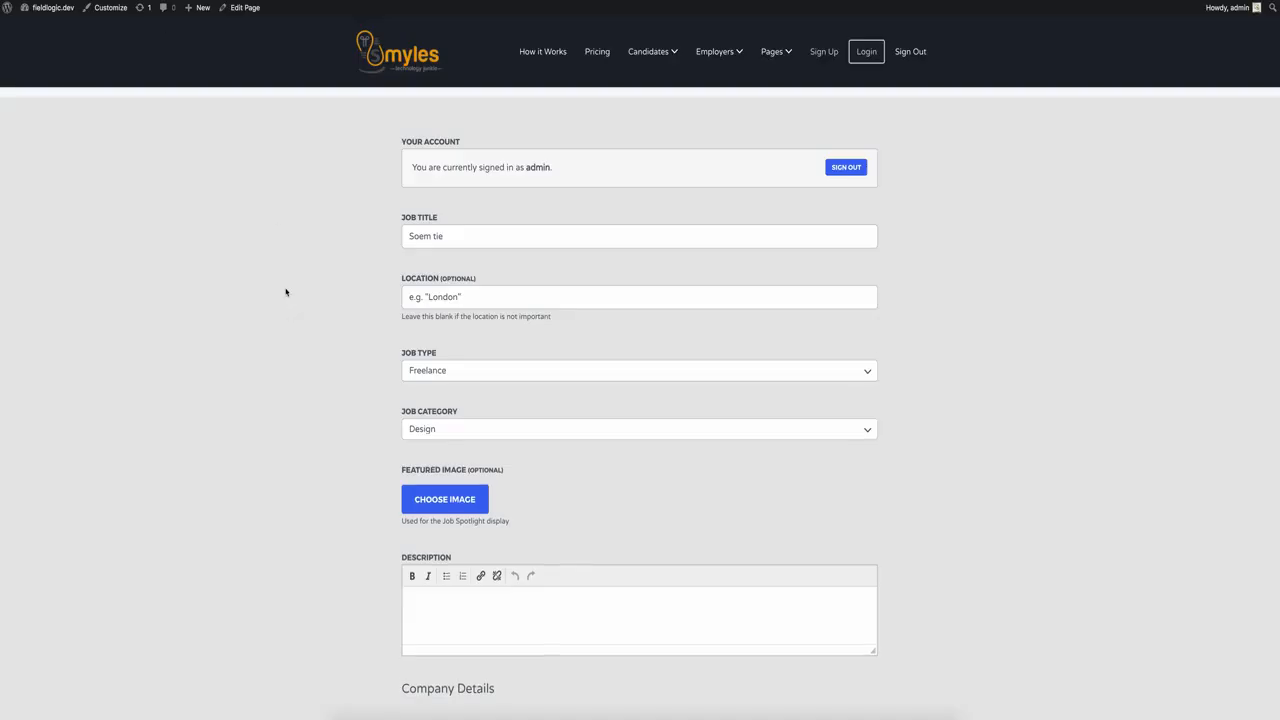
pyautogui.scroll(-5, 286, 292)
pyautogui.scroll(6, 286, 292)
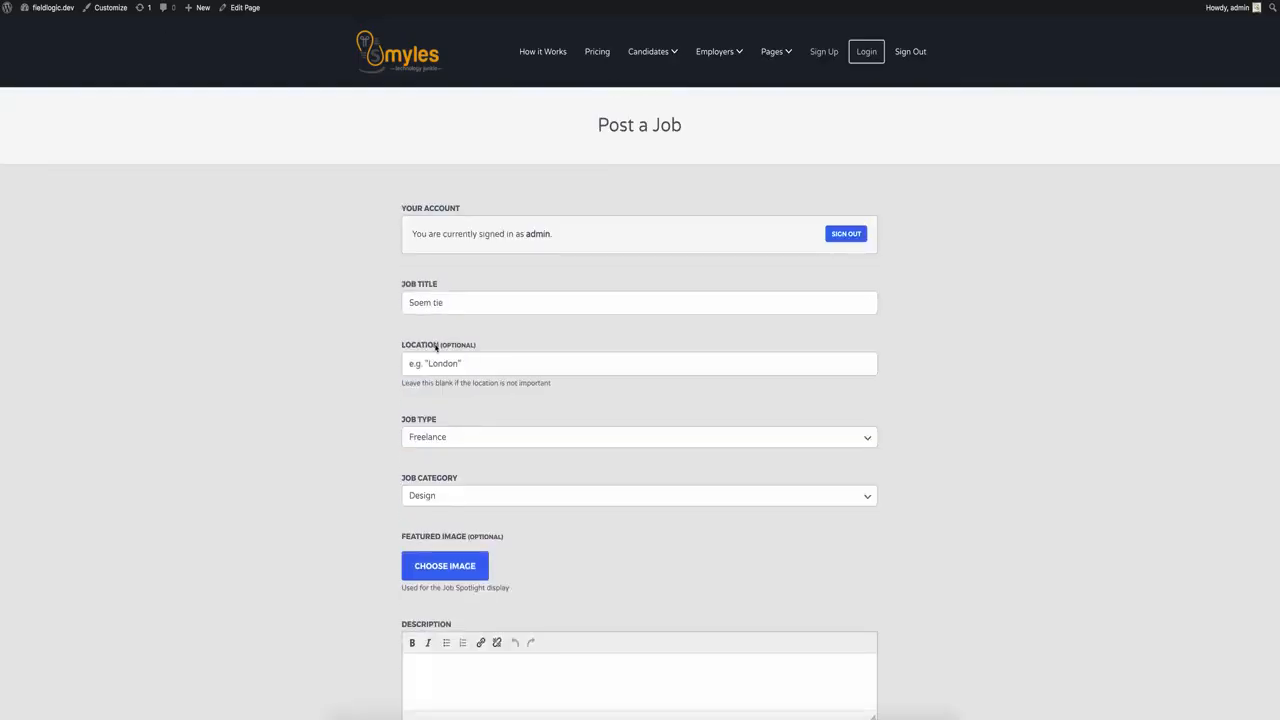
# Set the job category to Programmer and the developer type to Backend in the Post a Job form
pyautogui.click(488, 505)
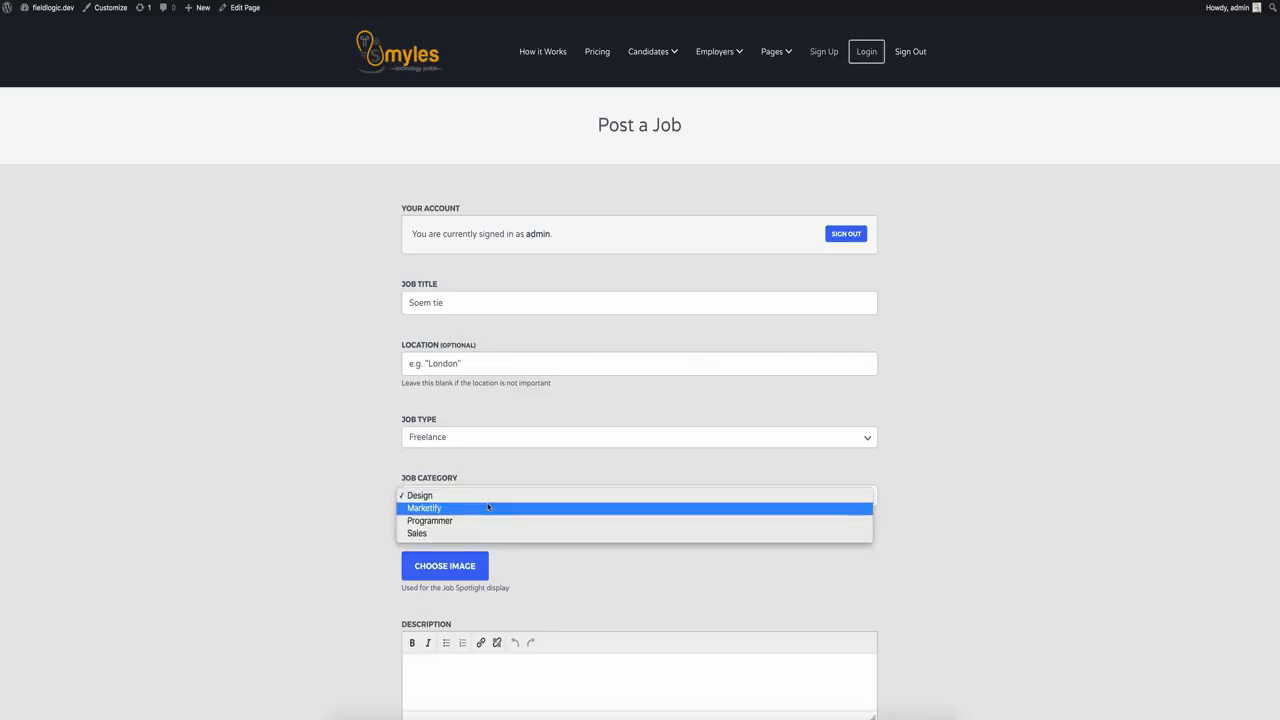
pyautogui.click(492, 520)
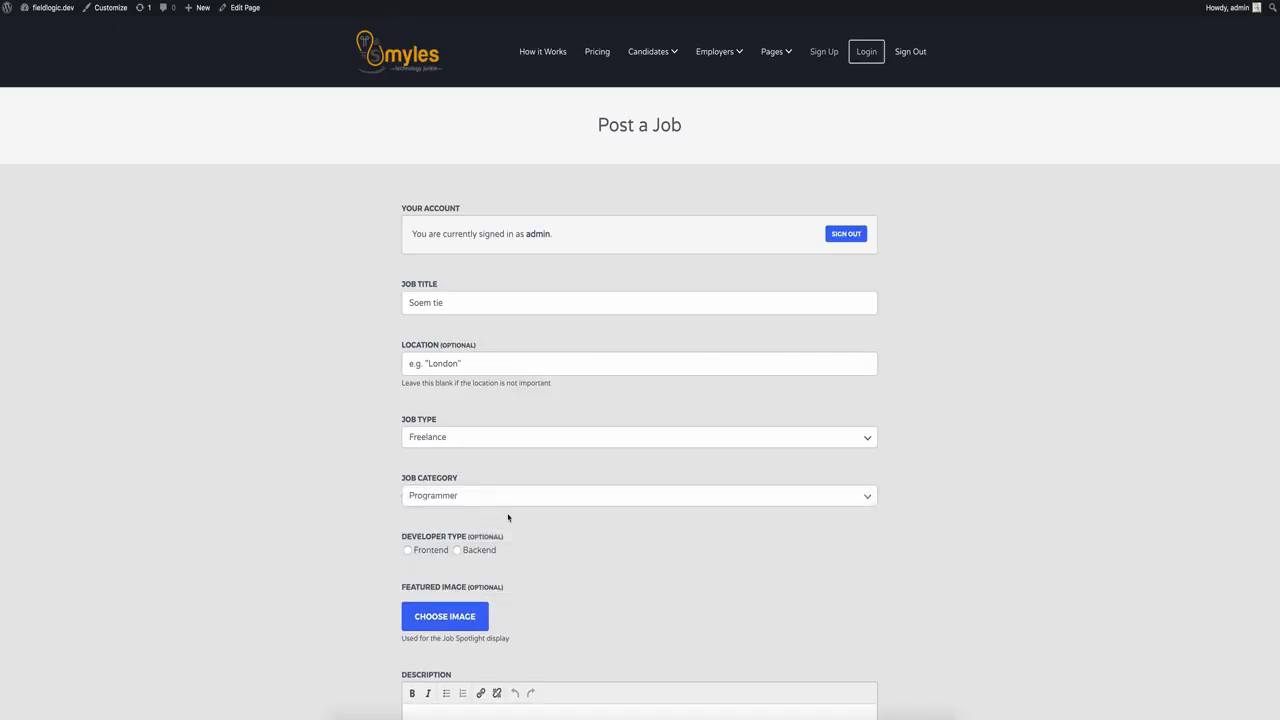
pyautogui.scroll(-1, 523, 494)
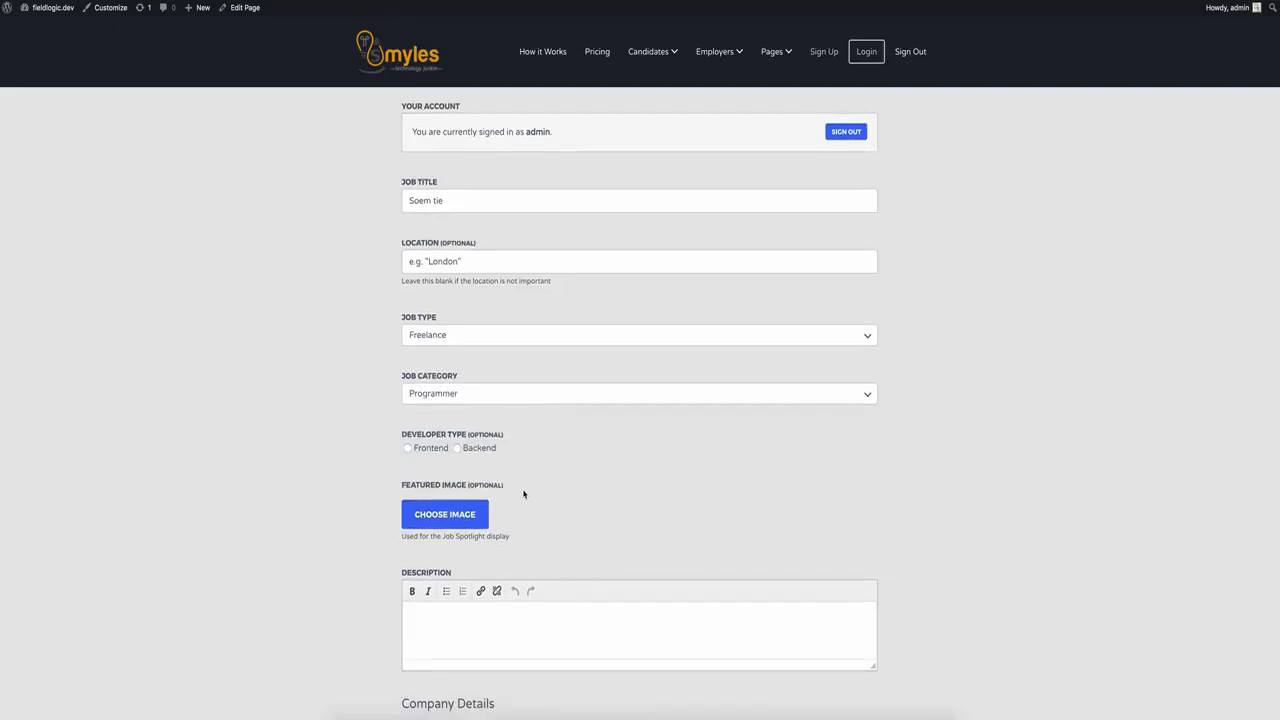
pyautogui.click(458, 450)
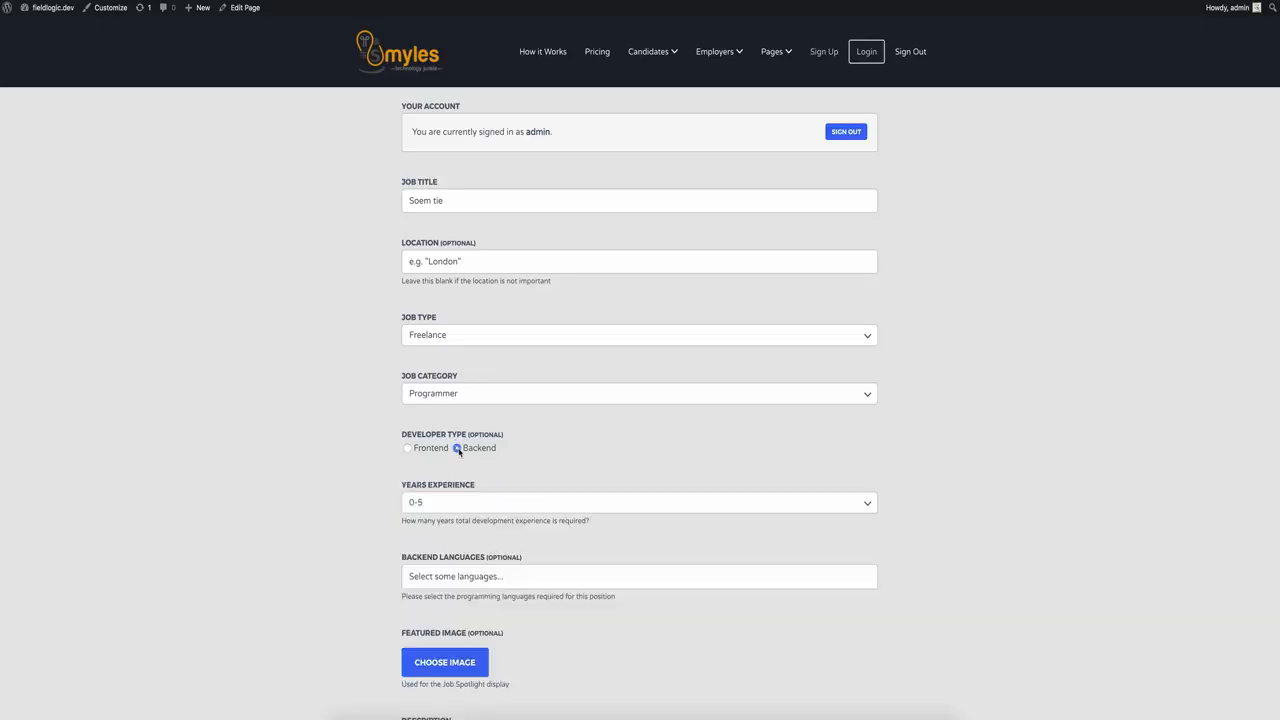
# Test the PHP Experience condition by adding PHP as a backend language, trying 19 and 0 years, and removing PHP again
pyautogui.click(499, 573)
pyautogui.click(457, 600)
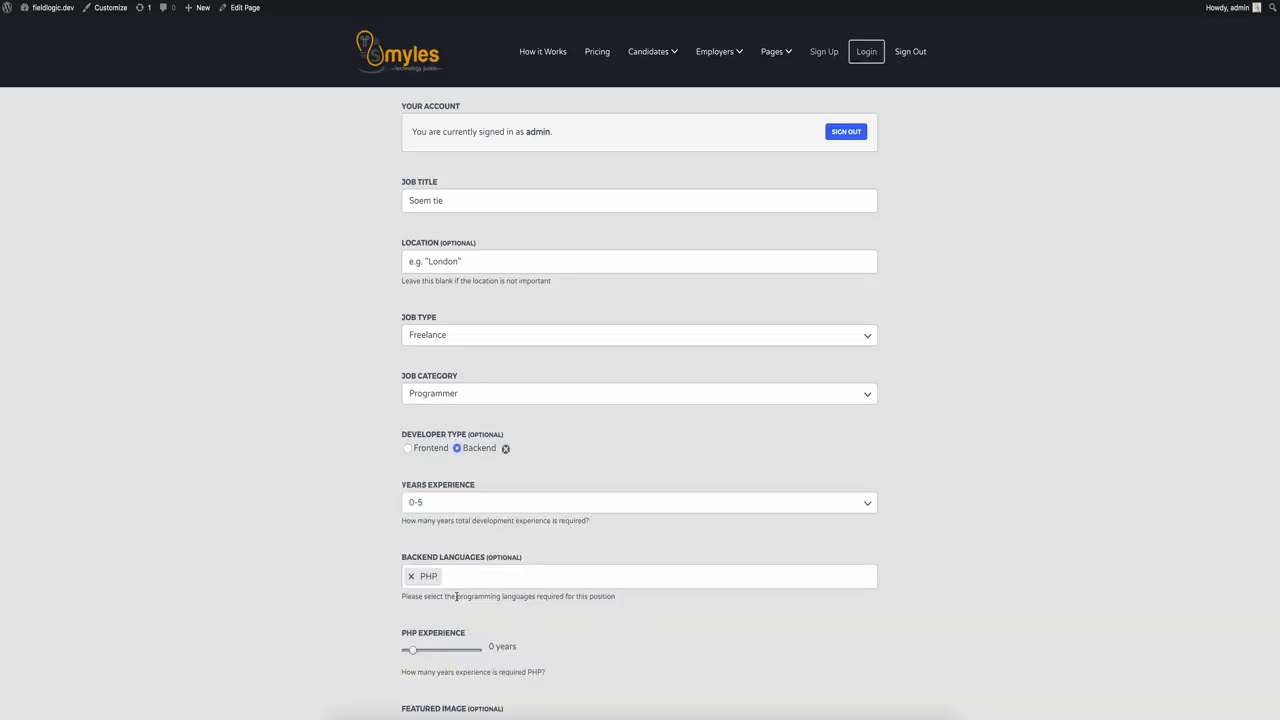
pyautogui.scroll(-1, 456, 597)
pyautogui.click(448, 627)
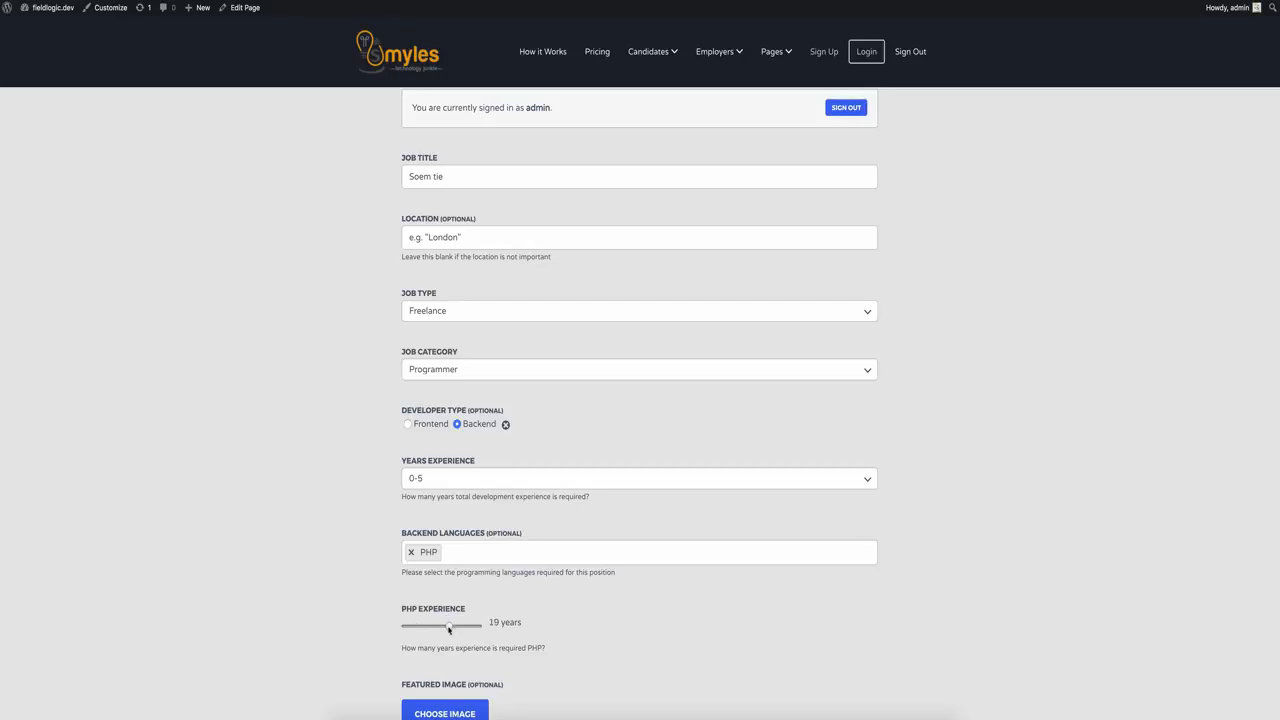
pyautogui.moveTo(448, 627); pyautogui.dragTo(412, 626)
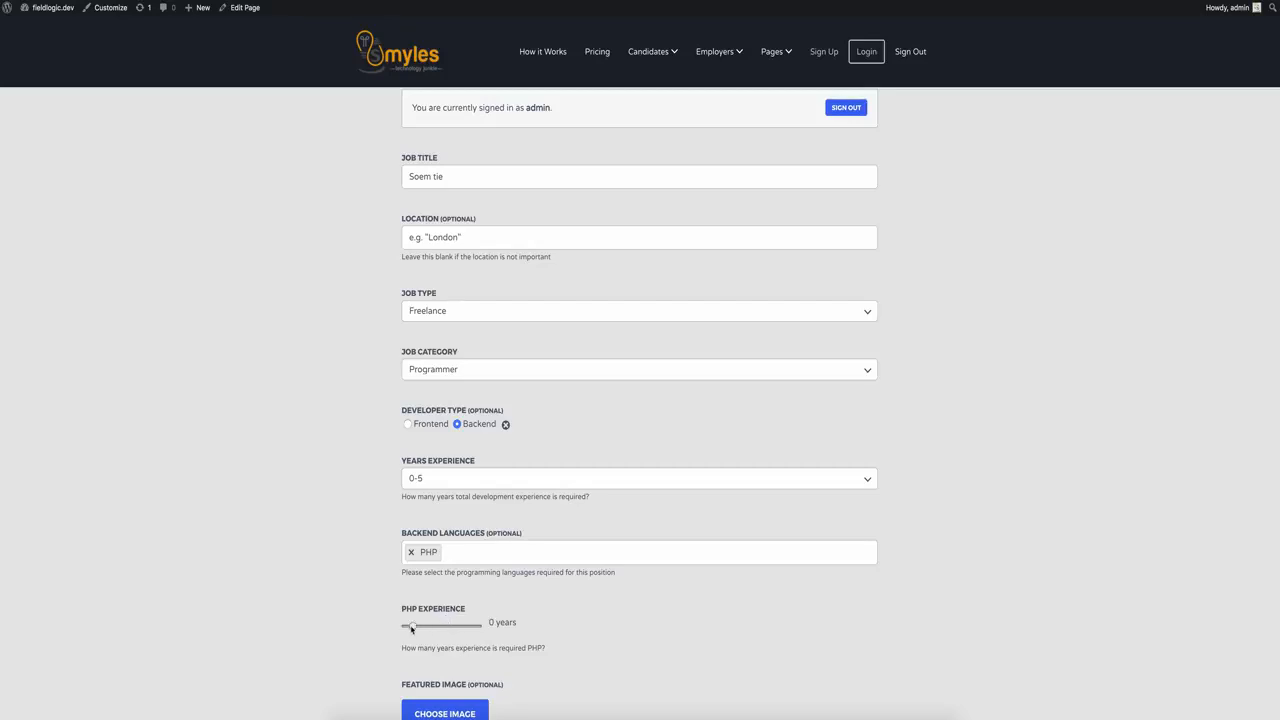
pyautogui.click(410, 552)
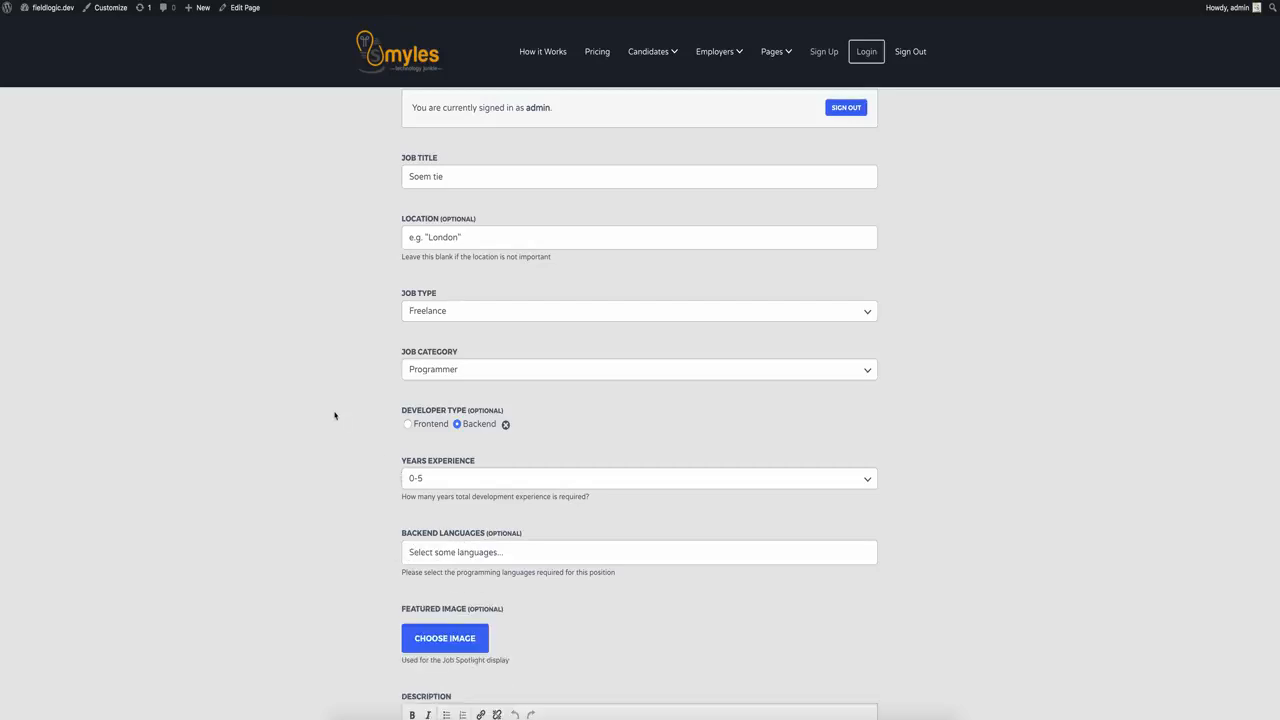
# Switch the developer type to Frontend
pyautogui.scroll(1, 333, 390)
pyautogui.scroll(1, 332, 365)
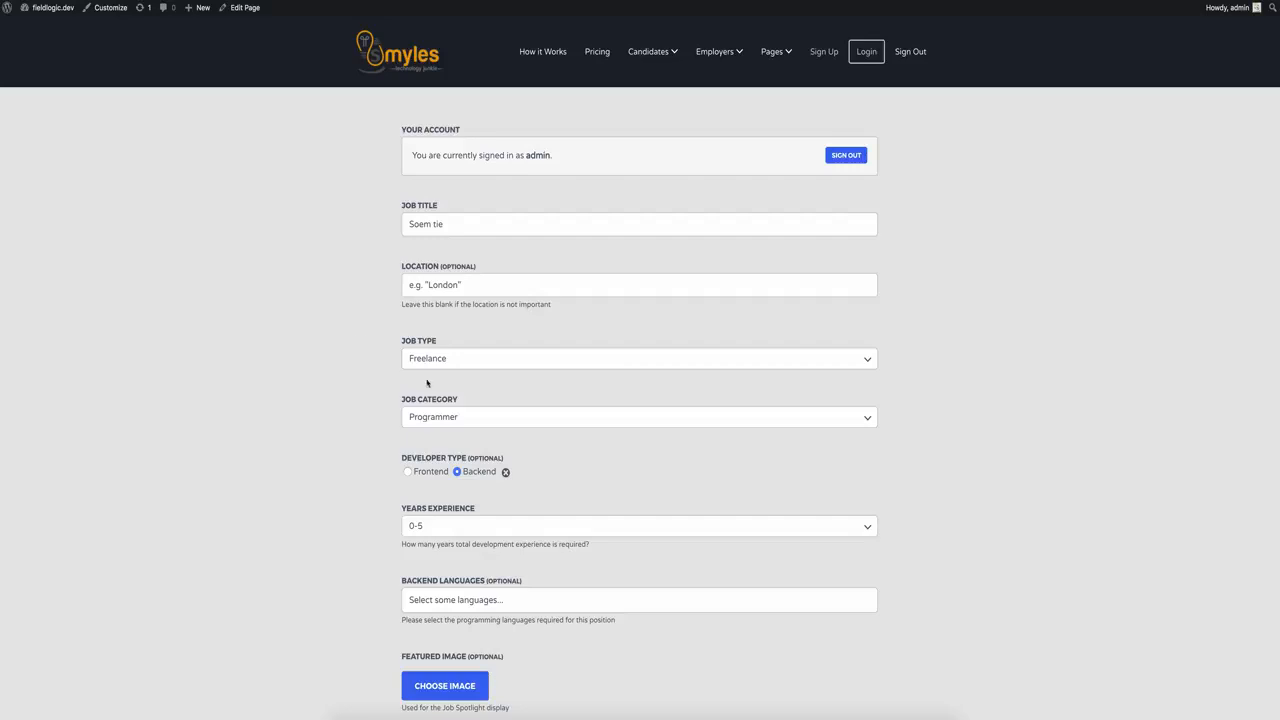
pyautogui.scroll(-1, 428, 380)
pyautogui.click(409, 425)
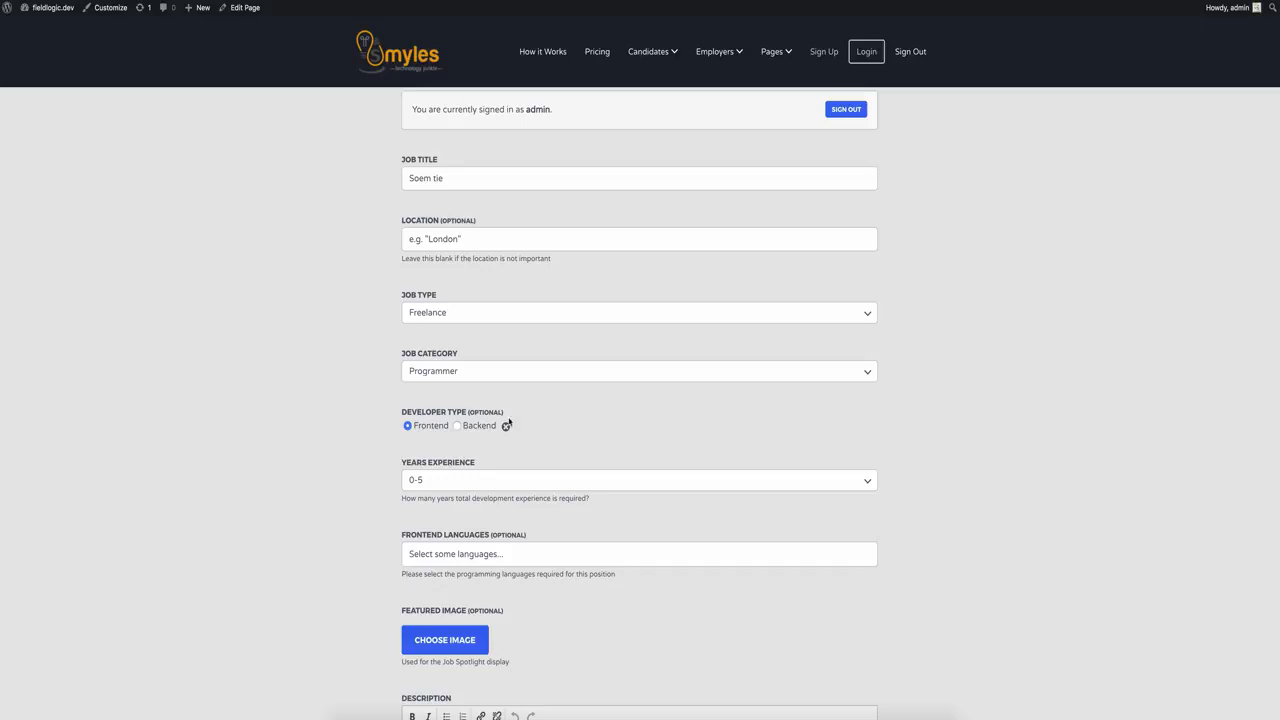
pyautogui.scroll(3, 355, 263)
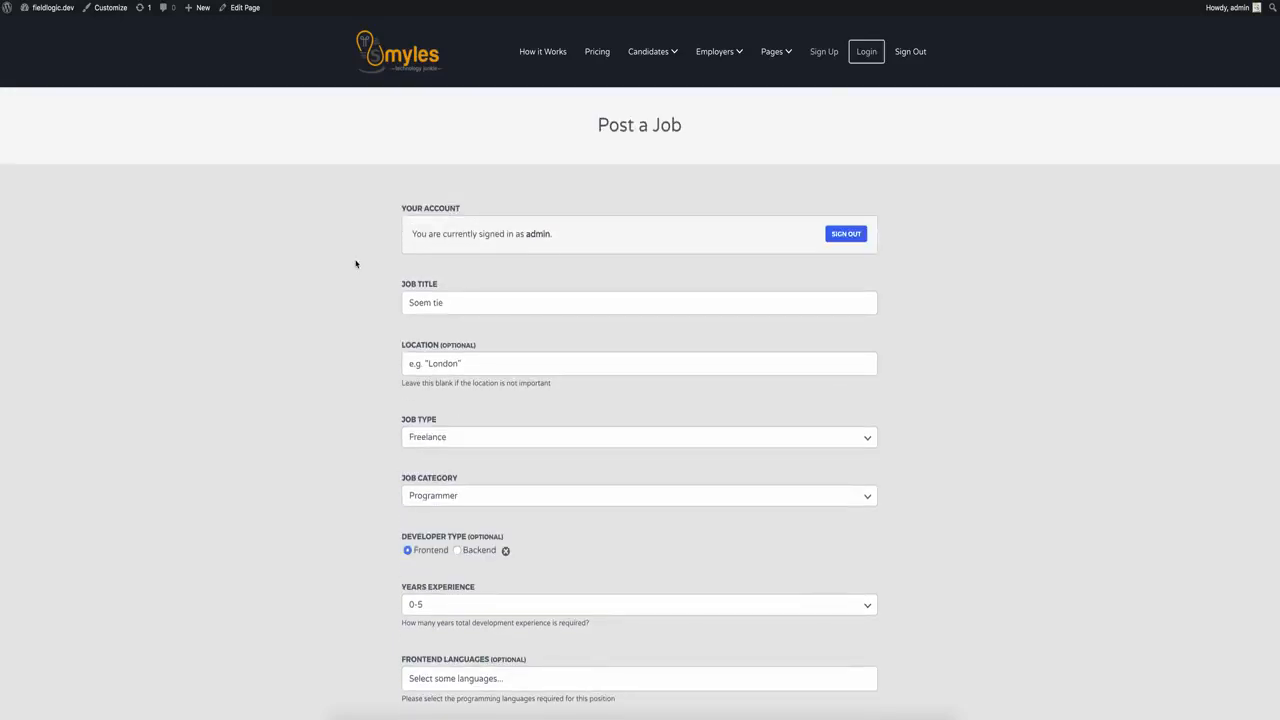
pyautogui.scroll(-2, 357, 263)
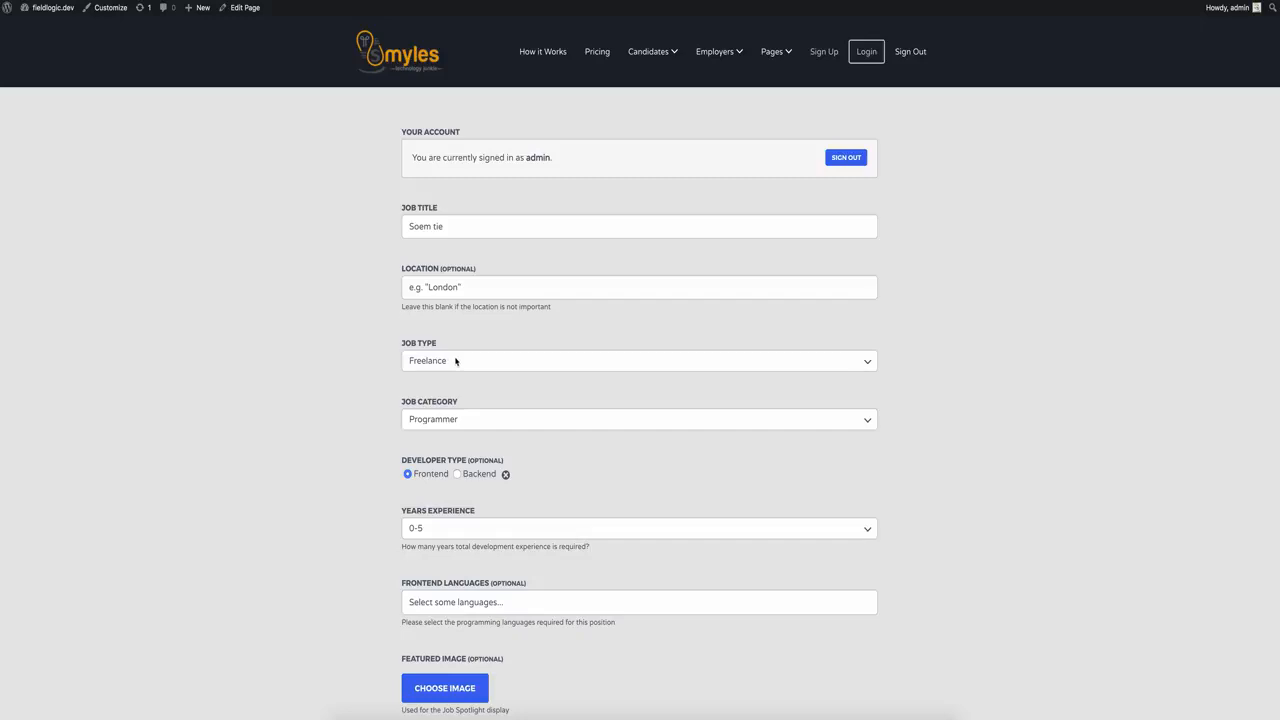
# Test the developer field conditions by switching the job category to Sales, Marketify and back to Programmer
pyautogui.click(487, 364)
pyautogui.click(394, 439)
pyautogui.click(446, 524)
pyautogui.click(443, 524)
pyautogui.click(476, 421)
pyautogui.click(475, 431)
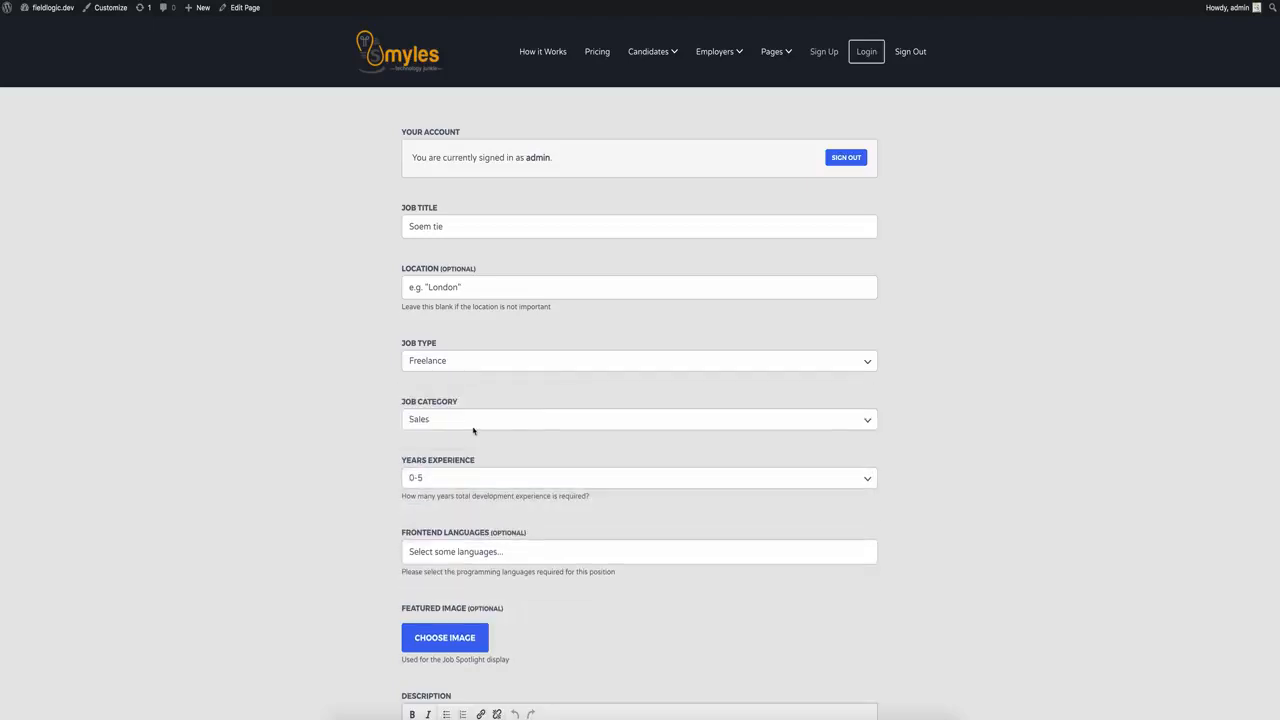
pyautogui.click(477, 420)
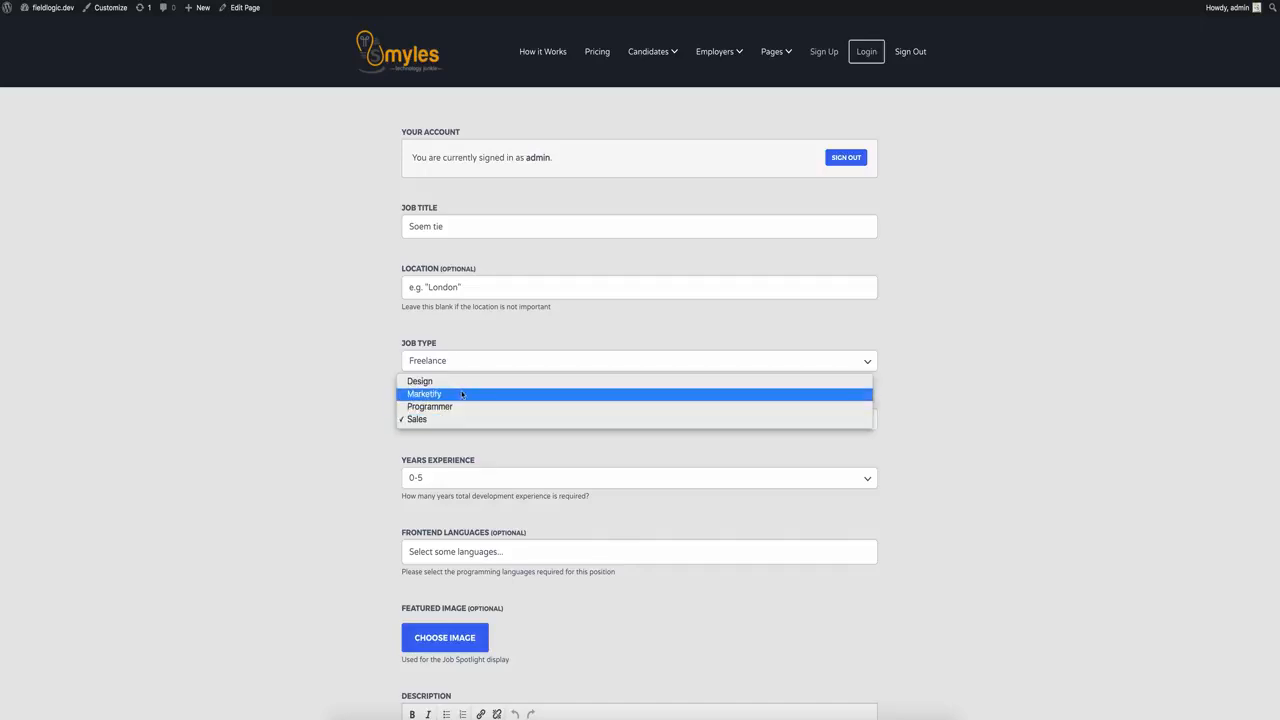
pyautogui.click(461, 393)
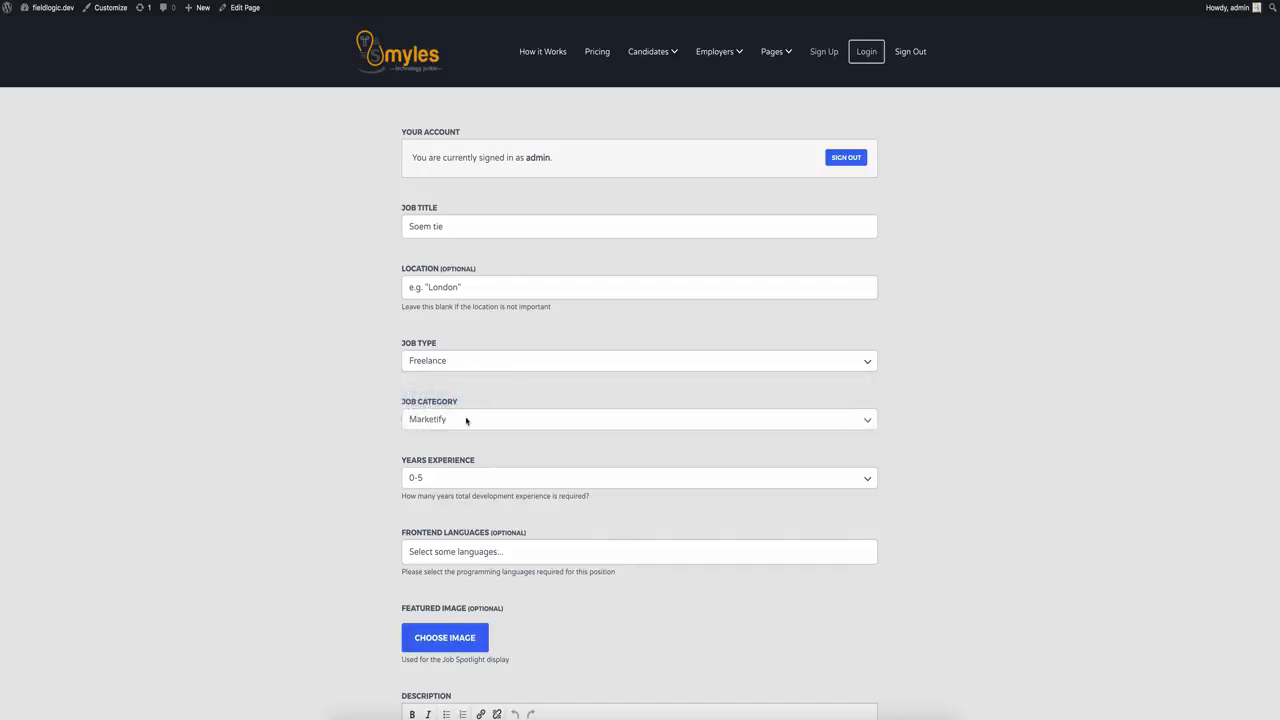
pyautogui.click(472, 477)
pyautogui.click(469, 411)
pyautogui.click(471, 425)
pyautogui.click(470, 433)
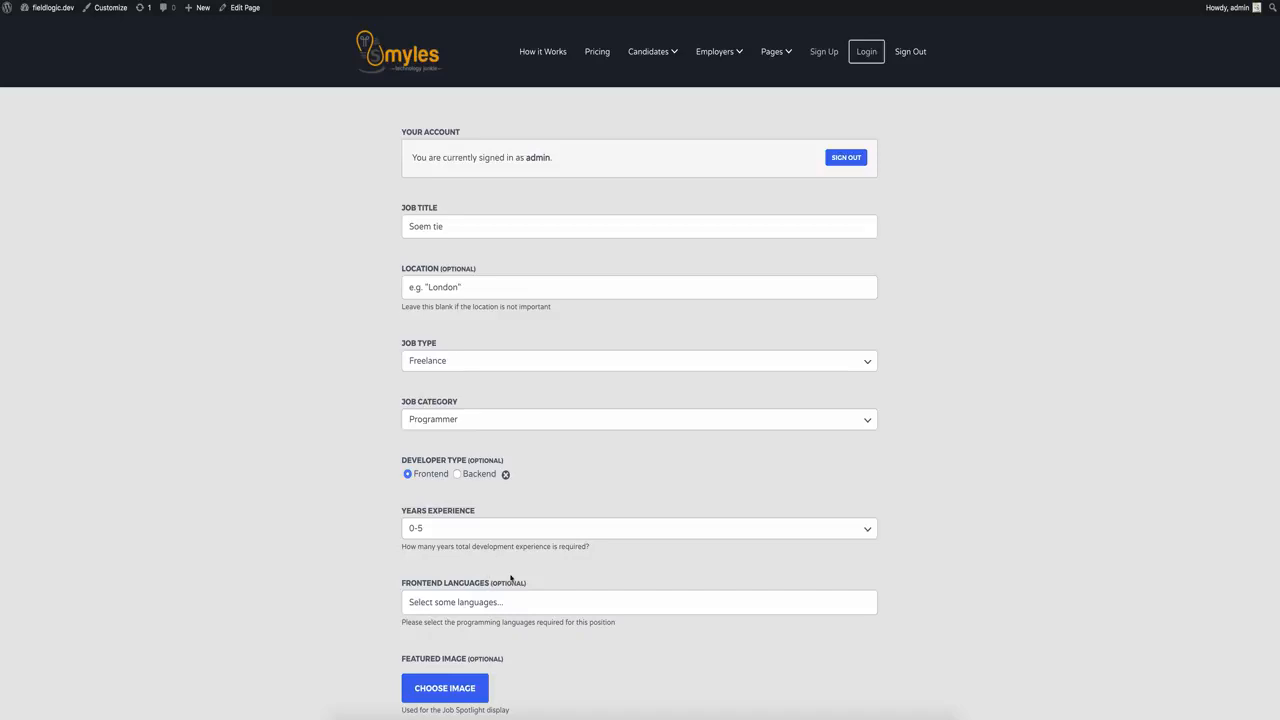
# Examine the Programmer Category and Frontend Developer conditional groups, including the available group types, without changing them
pyautogui.scroll(-5, 548, 543)
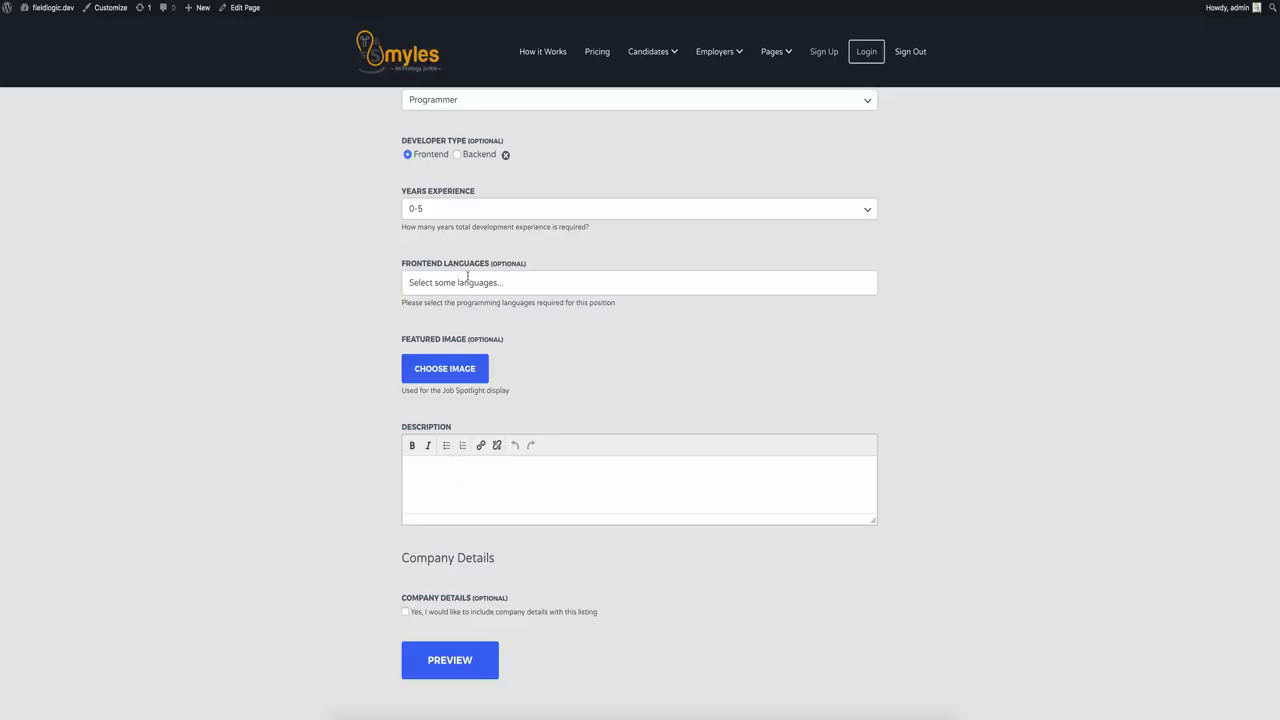
pyautogui.scroll(5, 467, 277)
pyautogui.scroll(1, 475, 283)
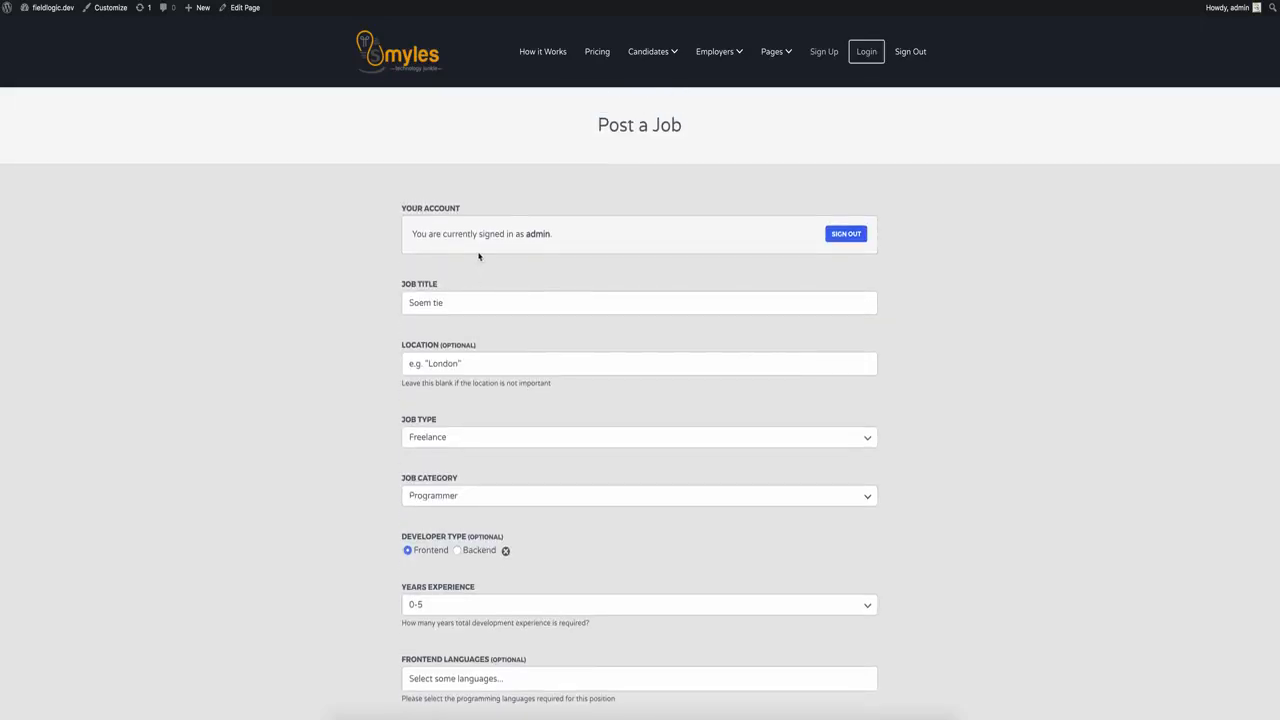
pyautogui.hotkey('ctrl', 'Tab')
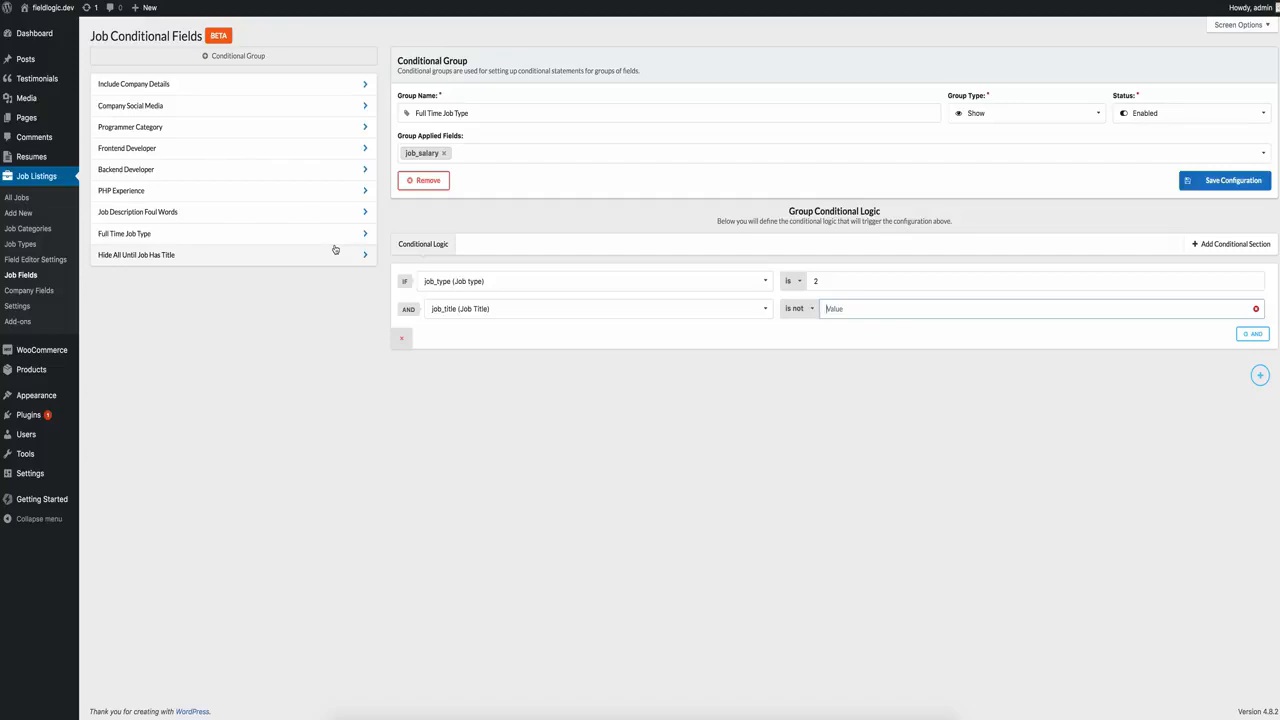
pyautogui.click(159, 132)
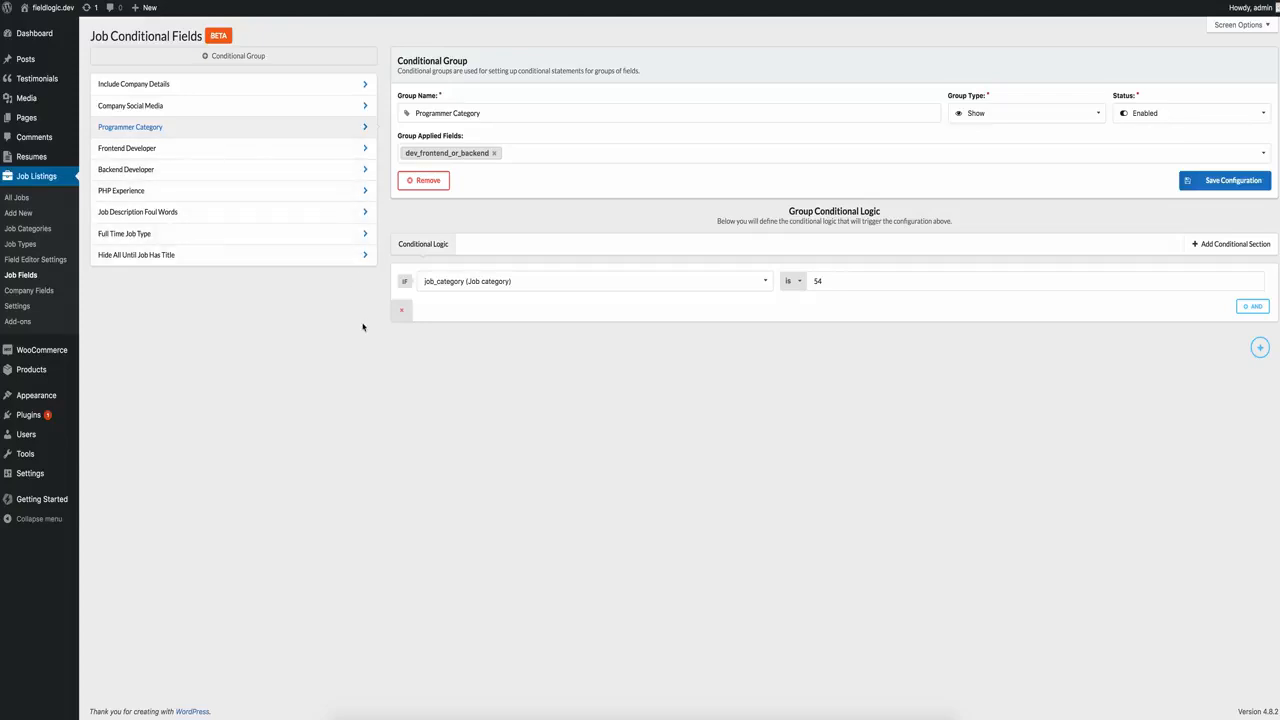
pyautogui.click(256, 153)
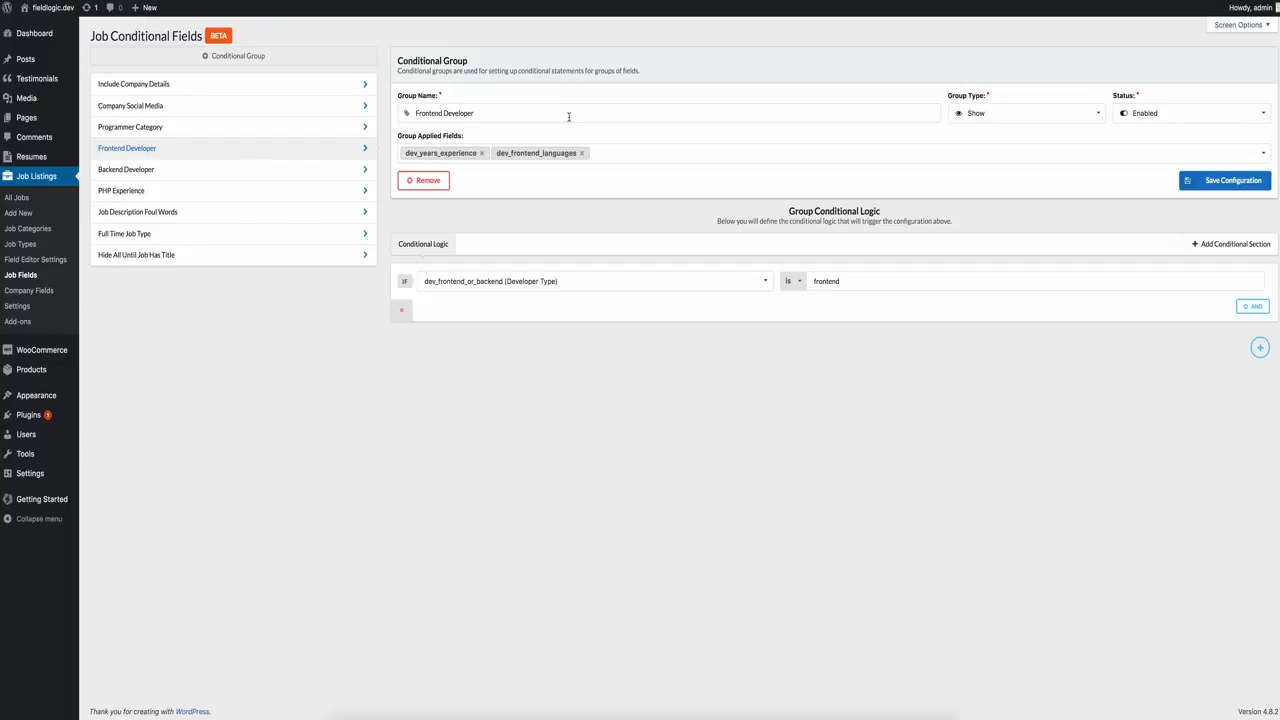
pyautogui.click(1022, 118)
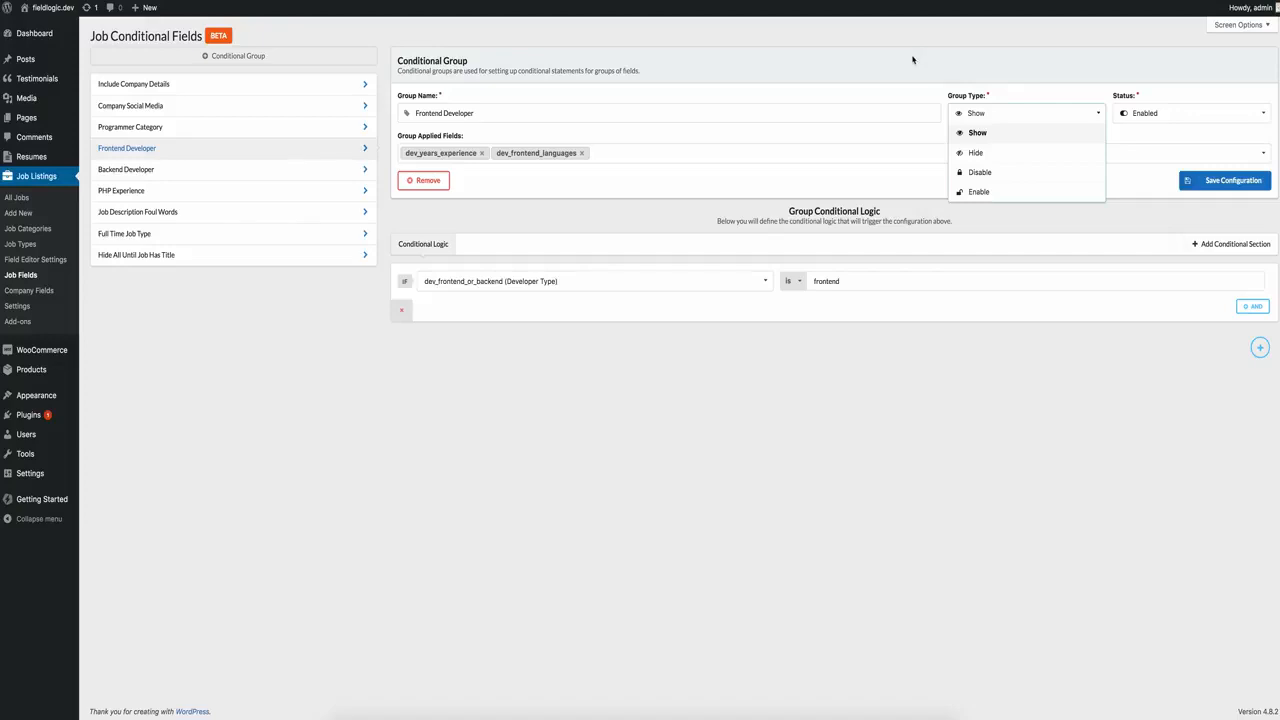
pyautogui.click(819, 36)
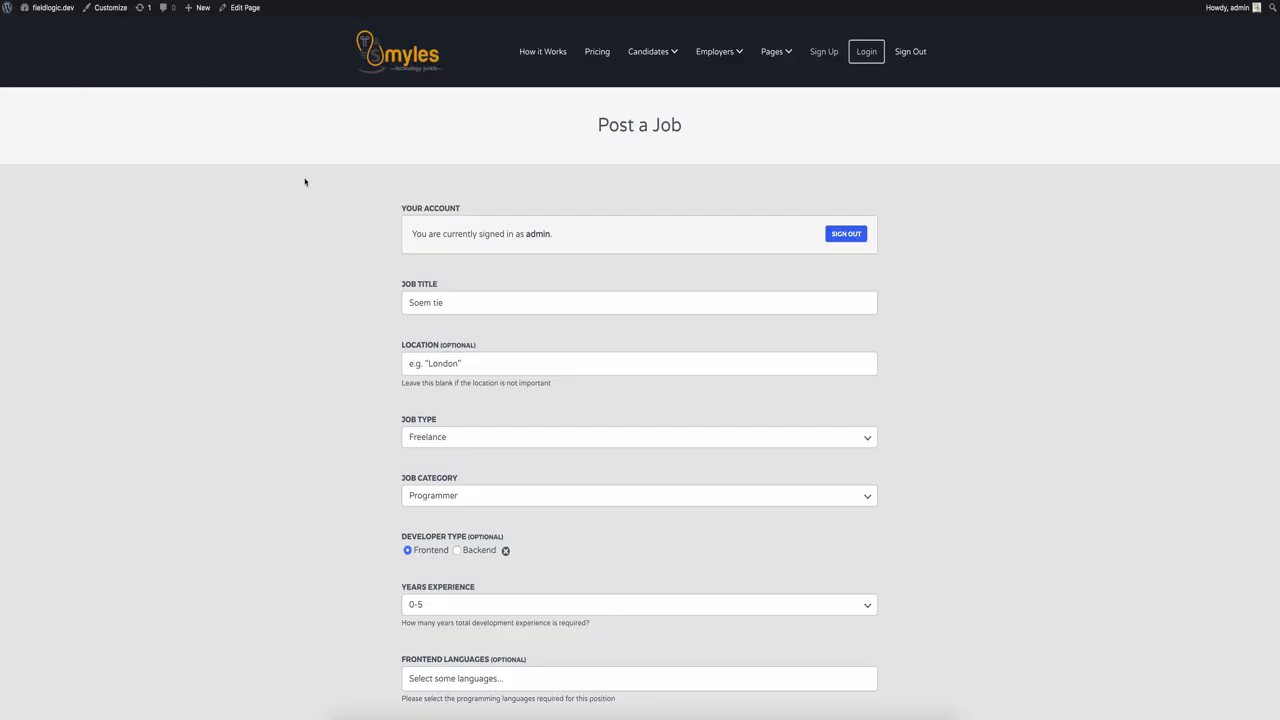
# Go to the Manage Jobs page and open the "Second Conditional Test with Logic" listing for editing
pyautogui.moveTo(660, 47)
pyautogui.moveTo(785, 42)
pyautogui.moveTo(715, 50)
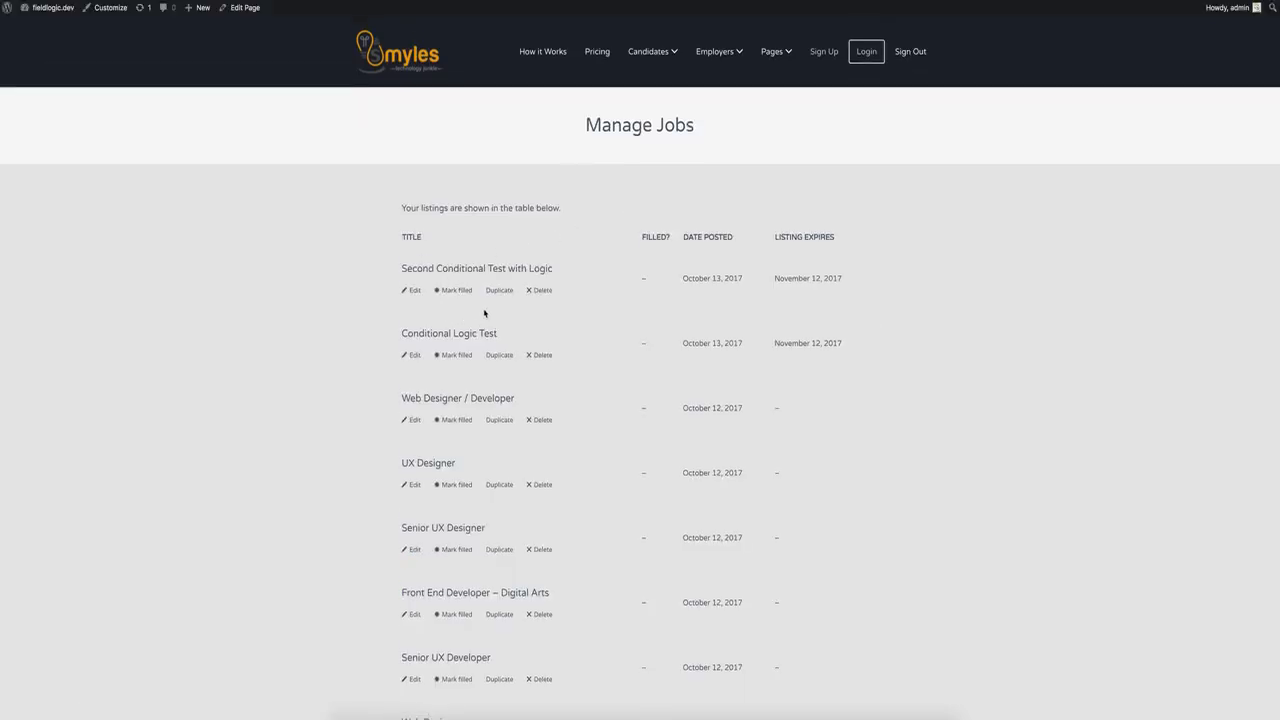
pyautogui.click(416, 291)
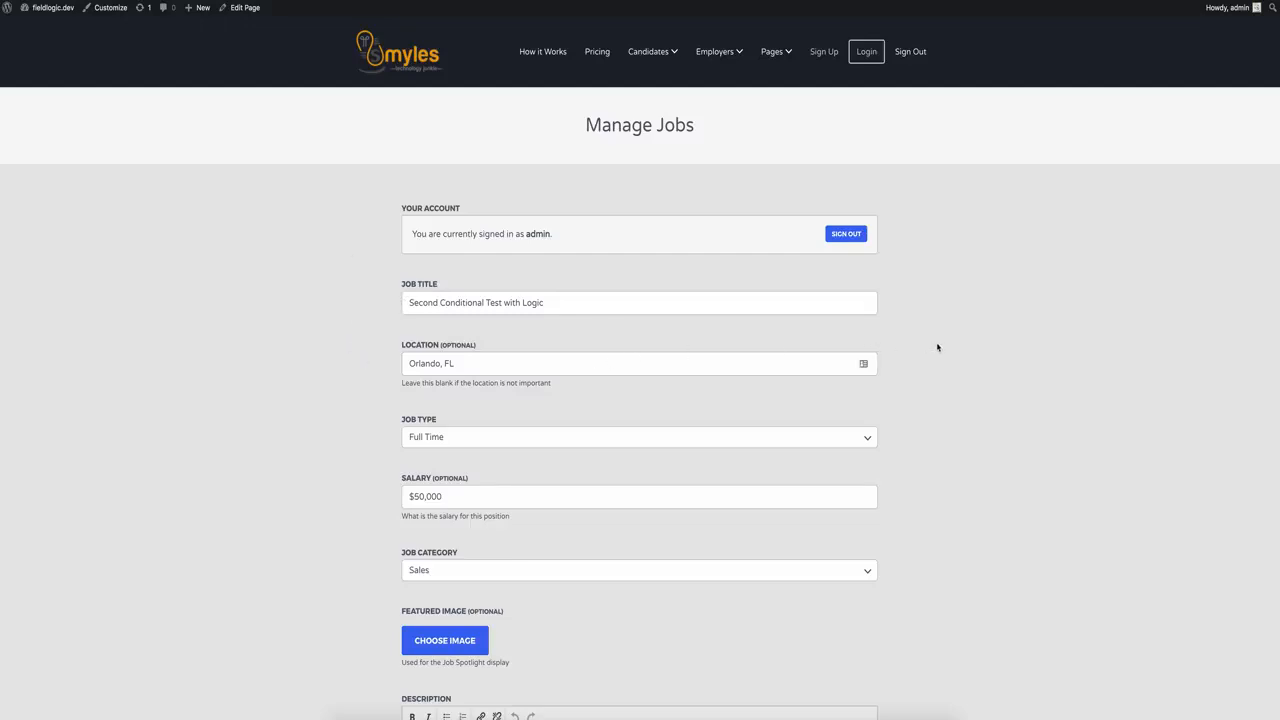
# Examine which job and company detail fields the listing's edit form shows, from the job title to social media
pyautogui.scroll(-2, 937, 347)
pyautogui.scroll(-3, 937, 348)
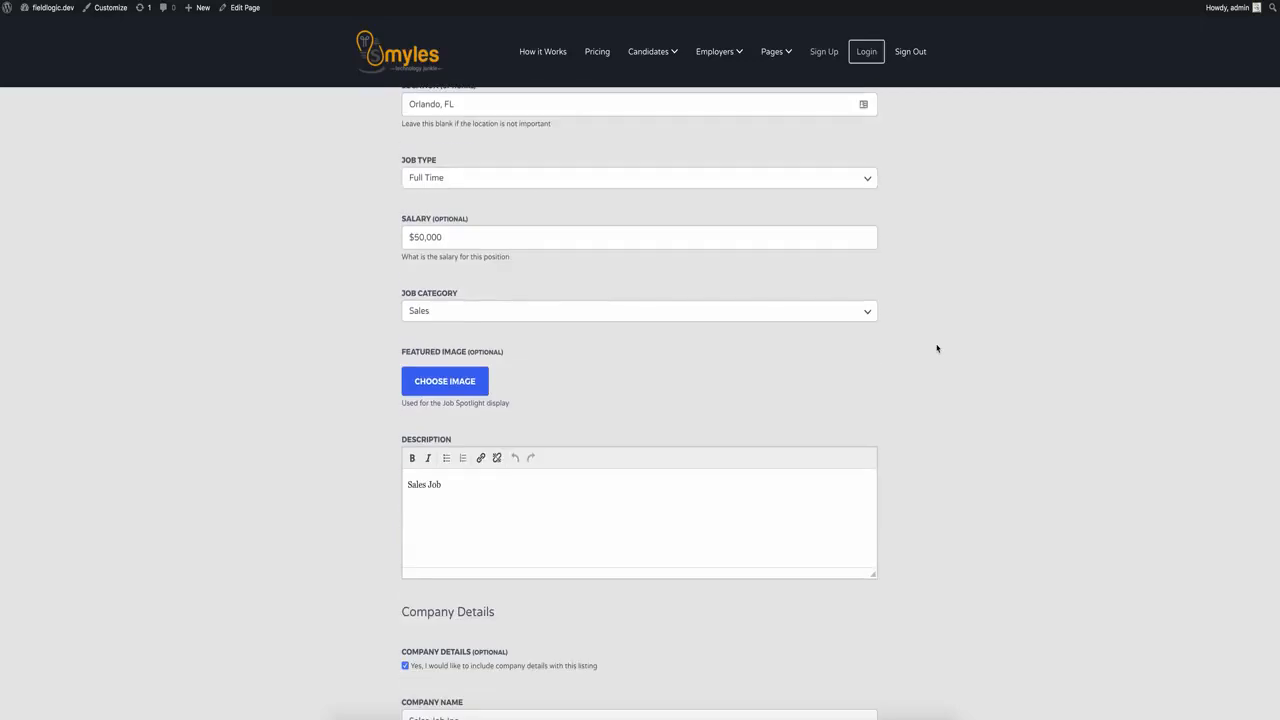
pyautogui.scroll(-3, 937, 348)
pyautogui.scroll(-3, 937, 348)
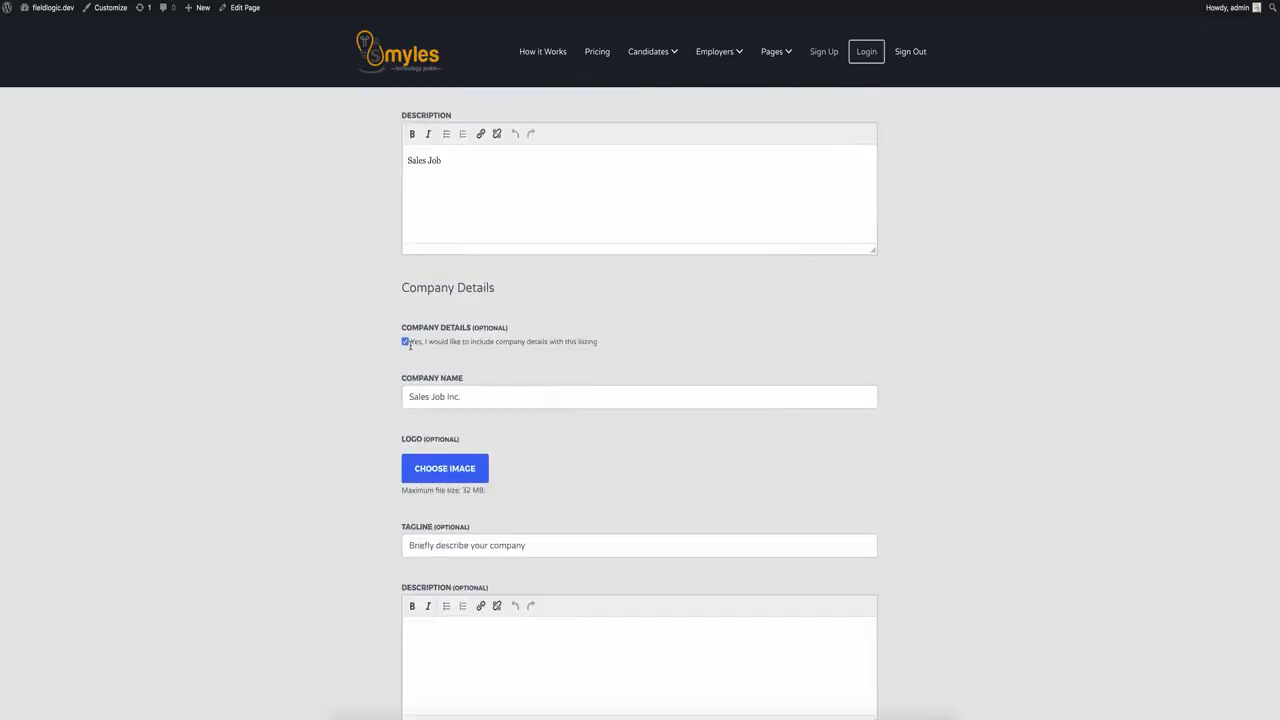
pyautogui.scroll(-3, 737, 397)
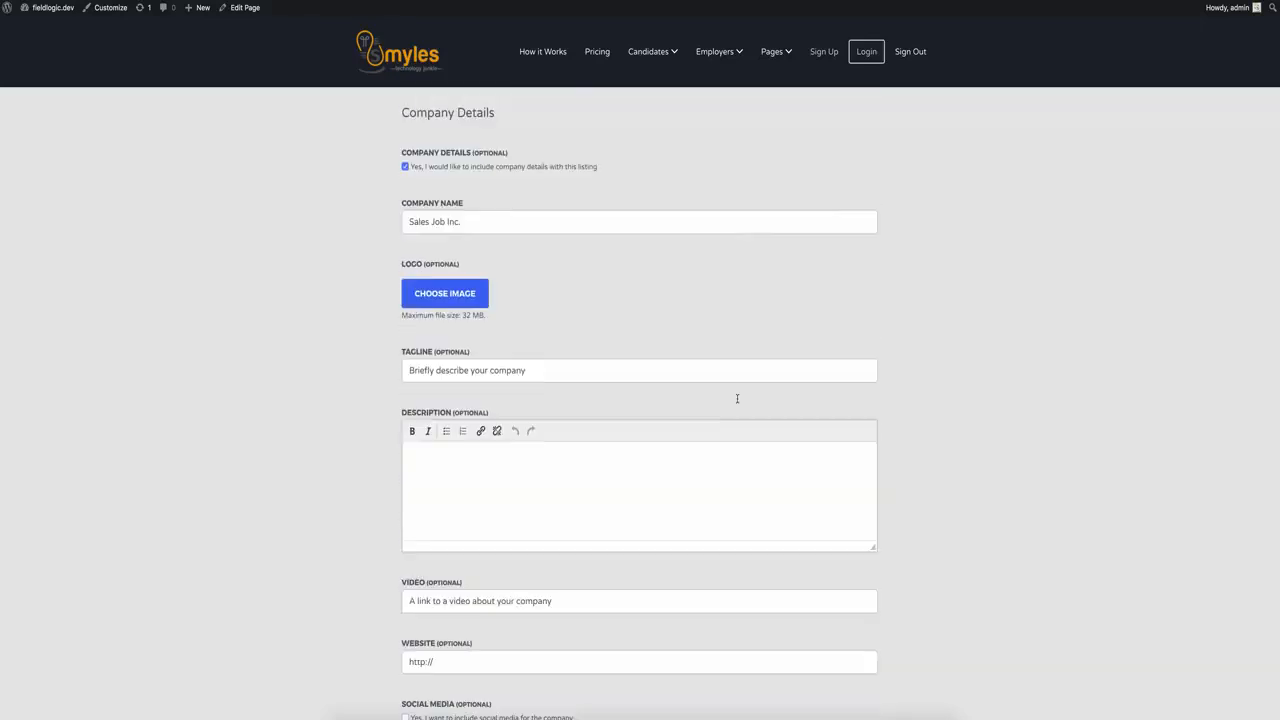
pyautogui.scroll(-2, 737, 398)
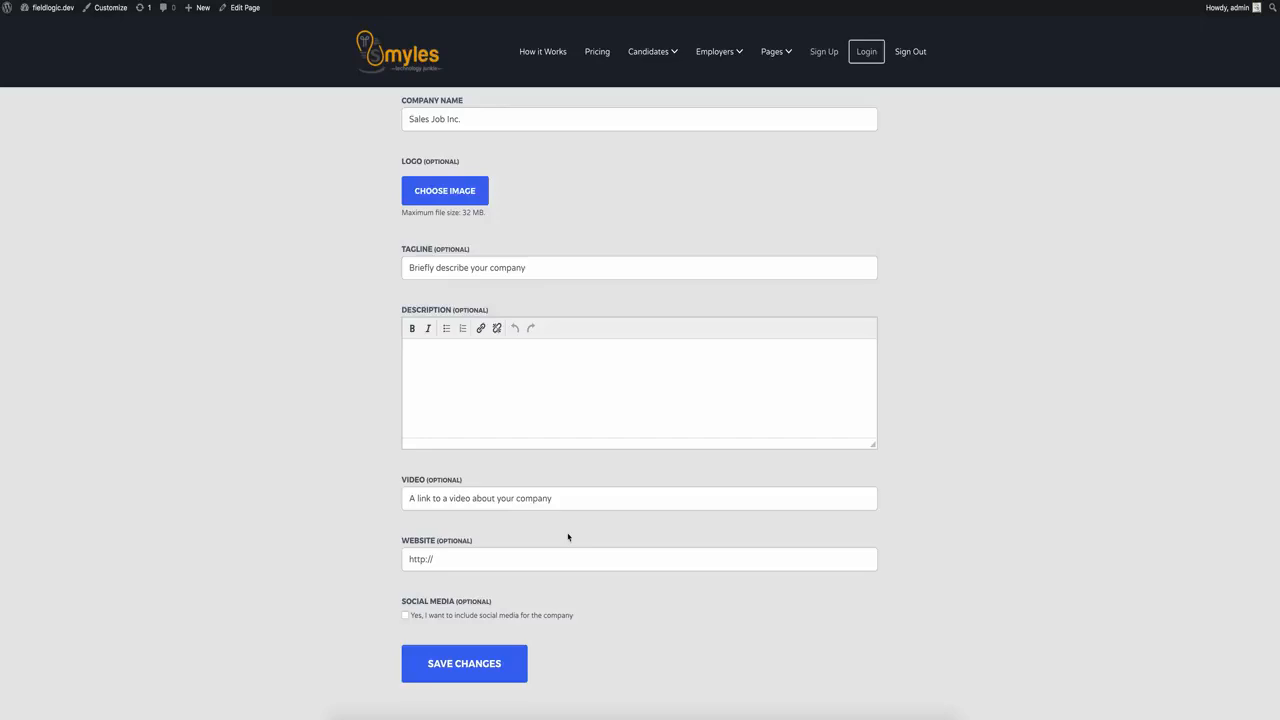
pyautogui.scroll(5, 568, 537)
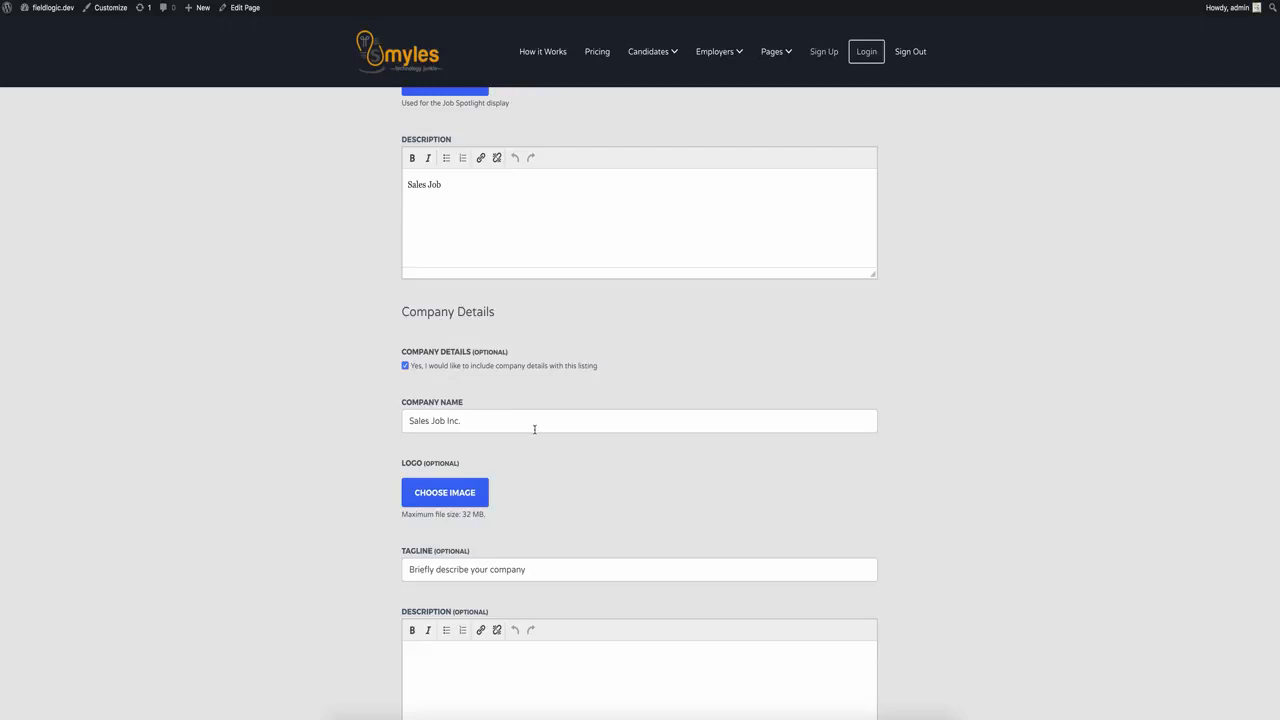
pyautogui.scroll(5, 534, 429)
pyautogui.click(429, 553)
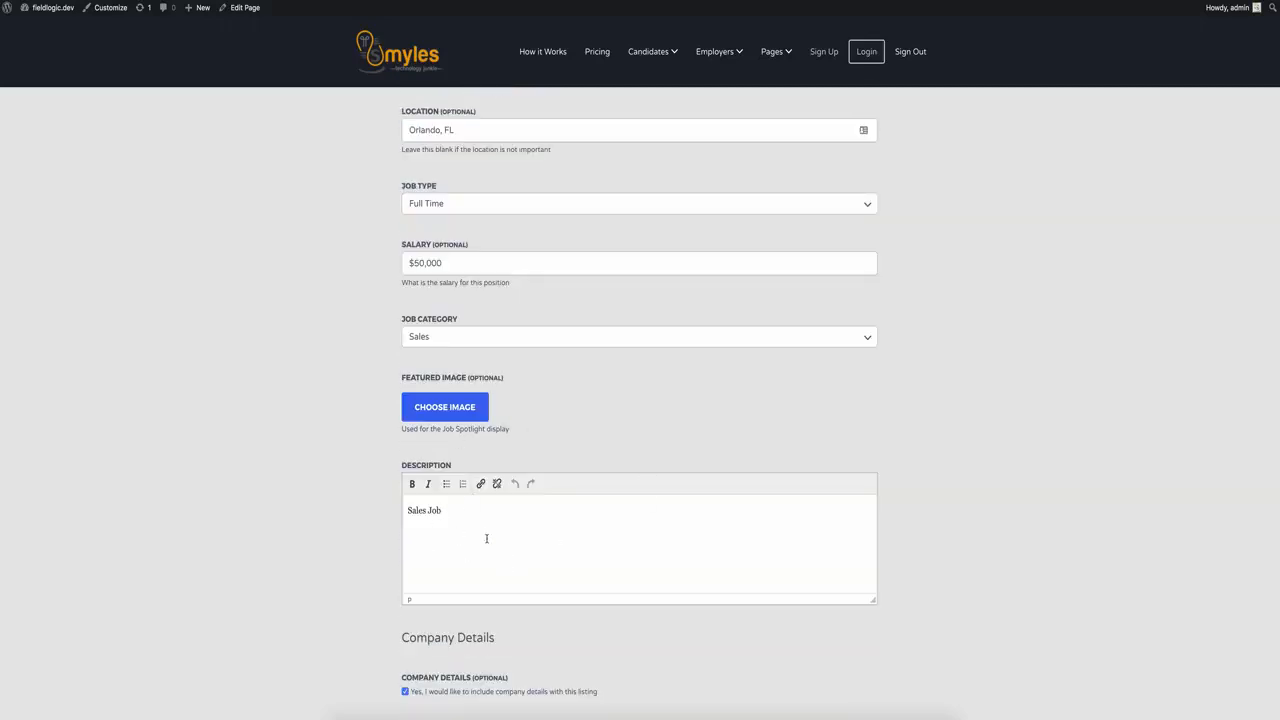
# Change the listing's job category to Programmer
pyautogui.scroll(1, 580, 420)
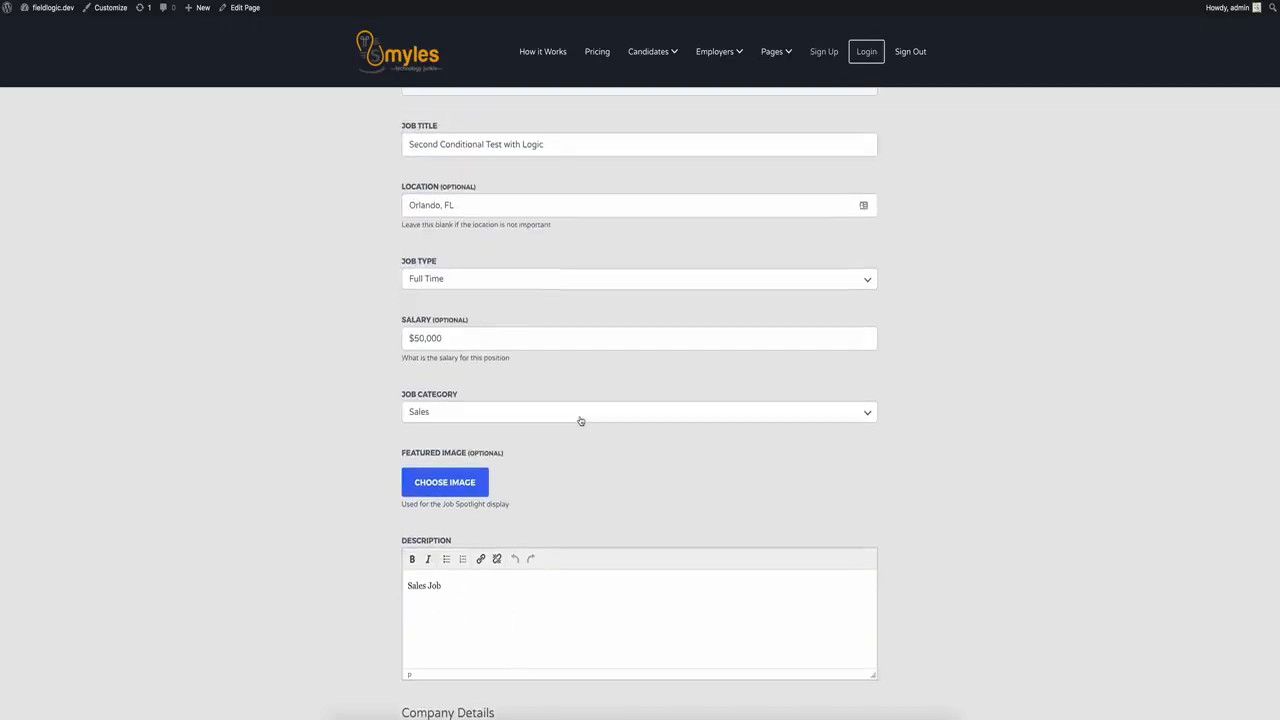
pyautogui.scroll(2, 583, 423)
pyautogui.scroll(-2, 614, 477)
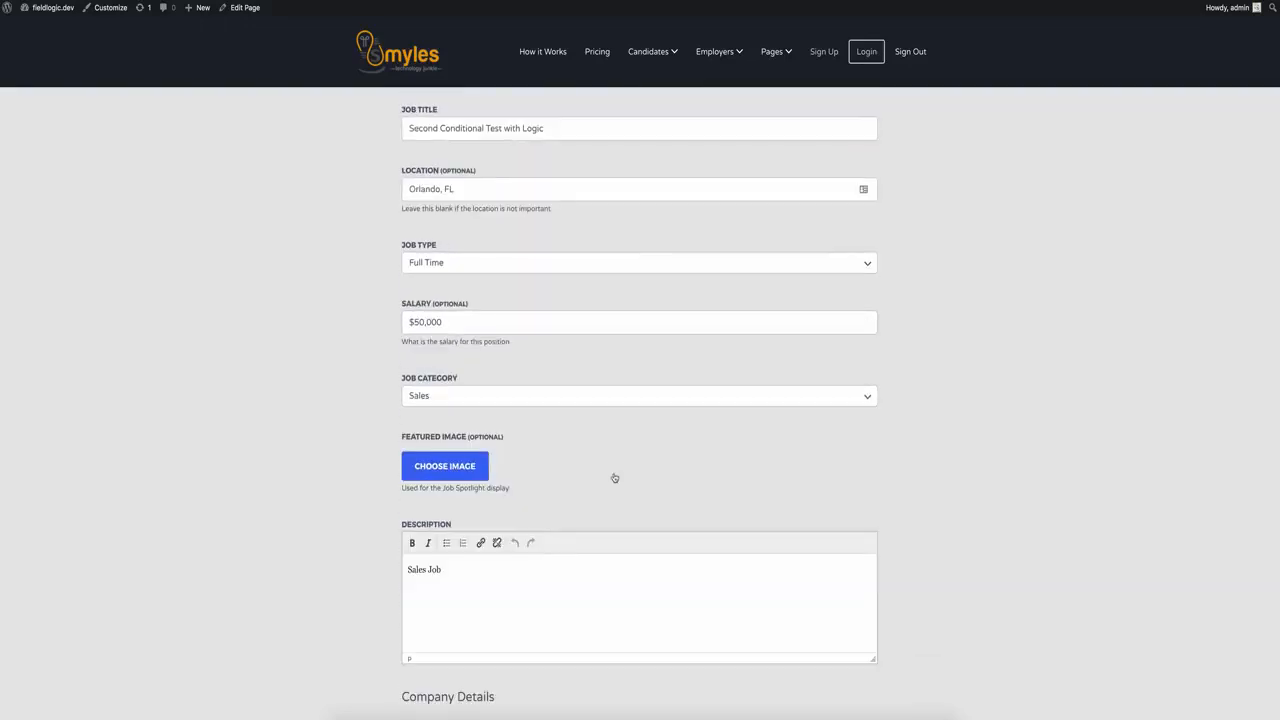
pyautogui.click(619, 391)
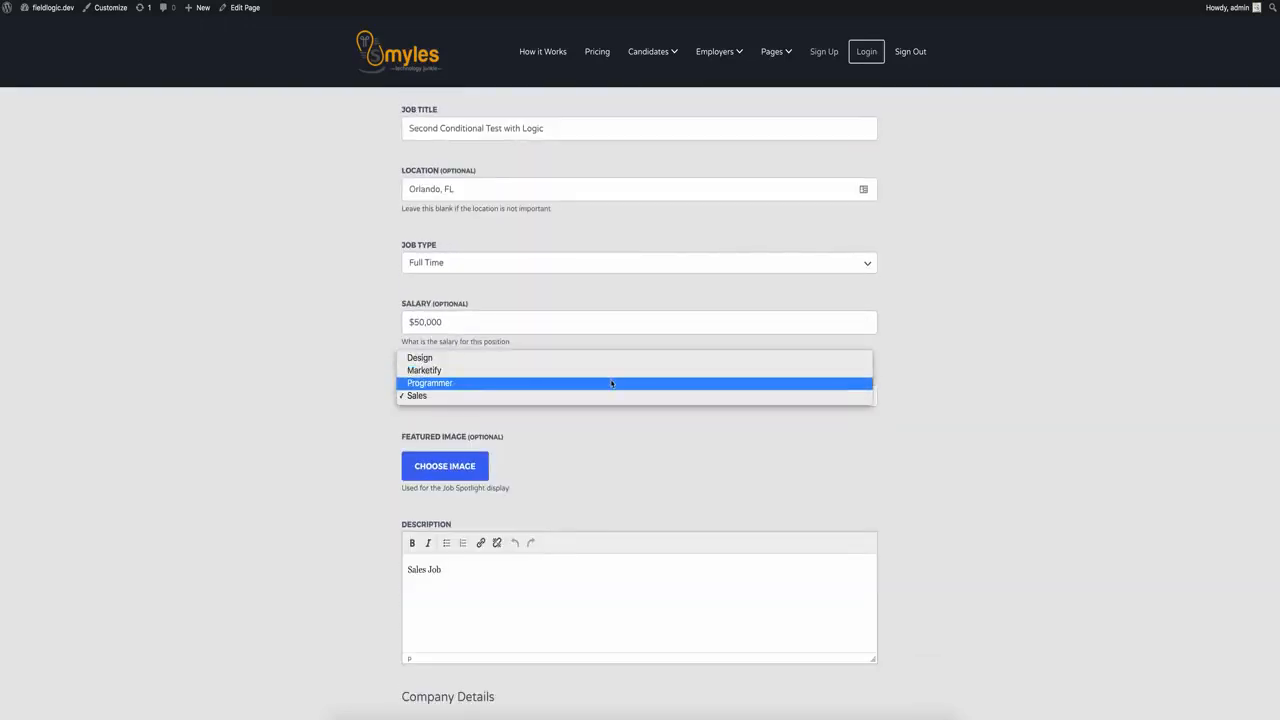
pyautogui.click(611, 384)
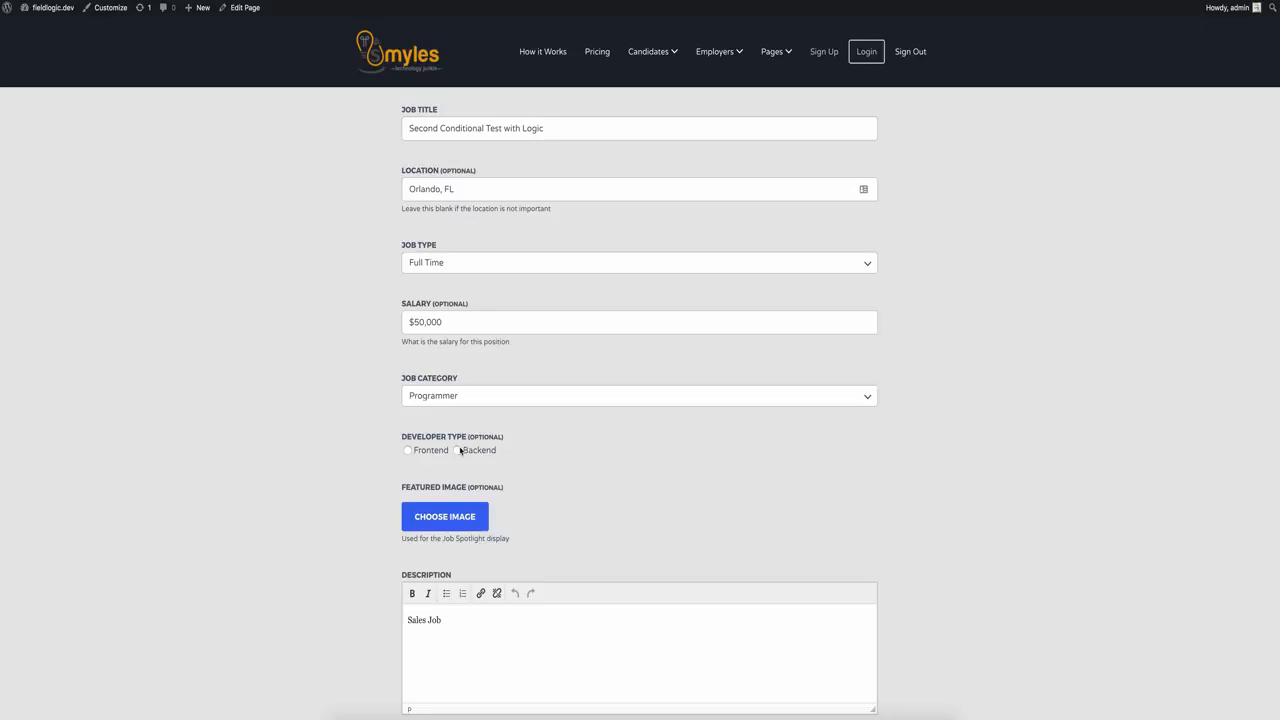
# Set the listing's developer type to Backend and open the backend languages choices
pyautogui.click(457, 450)
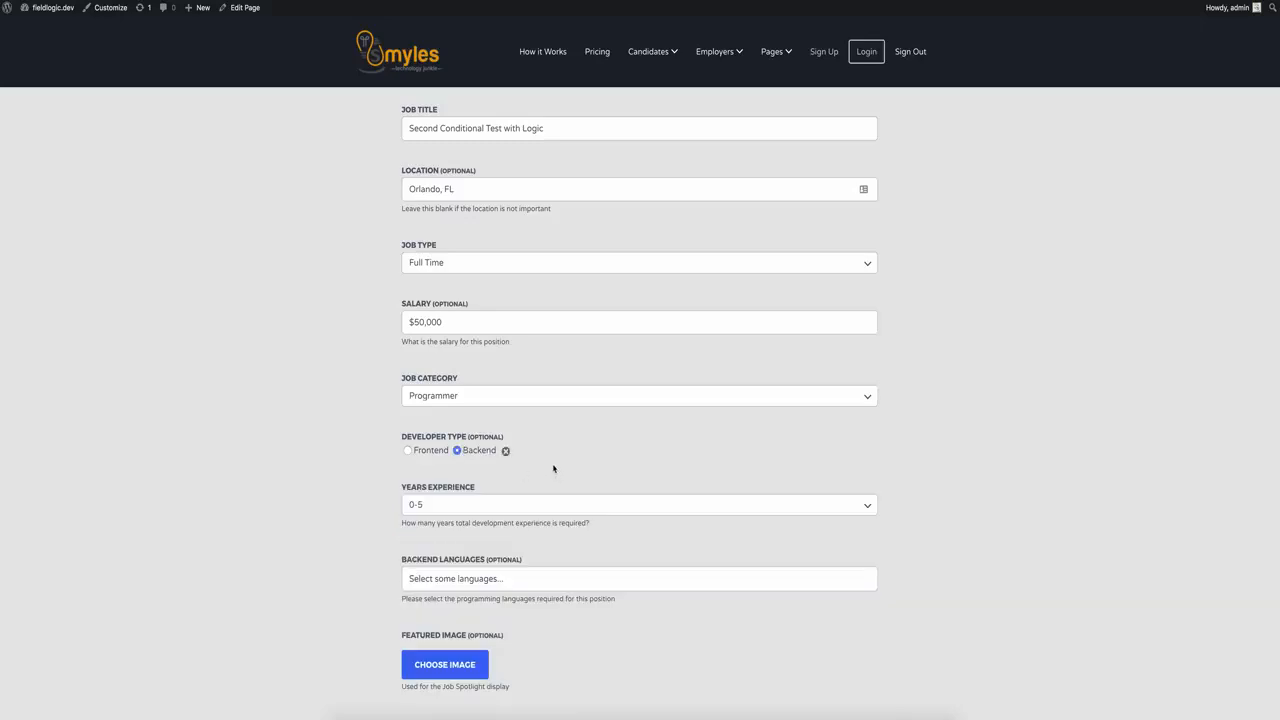
pyautogui.scroll(-2, 548, 500)
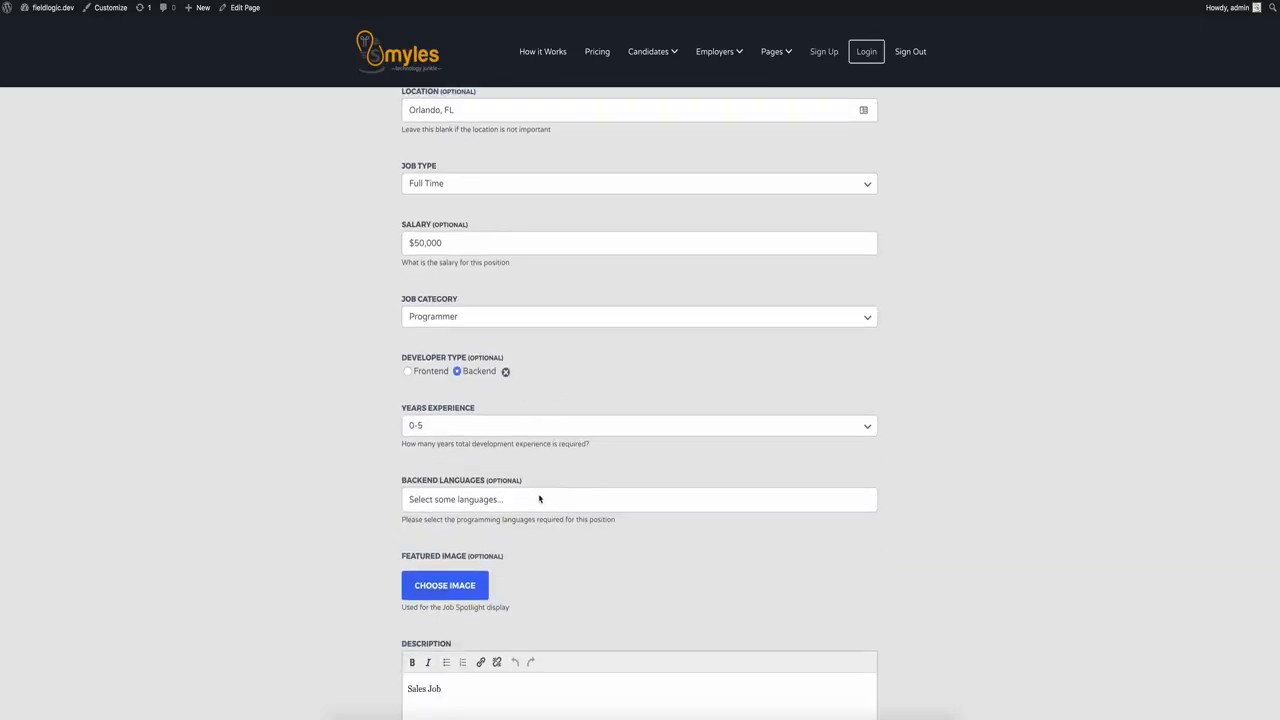
pyautogui.click(539, 498)
pyautogui.click(337, 466)
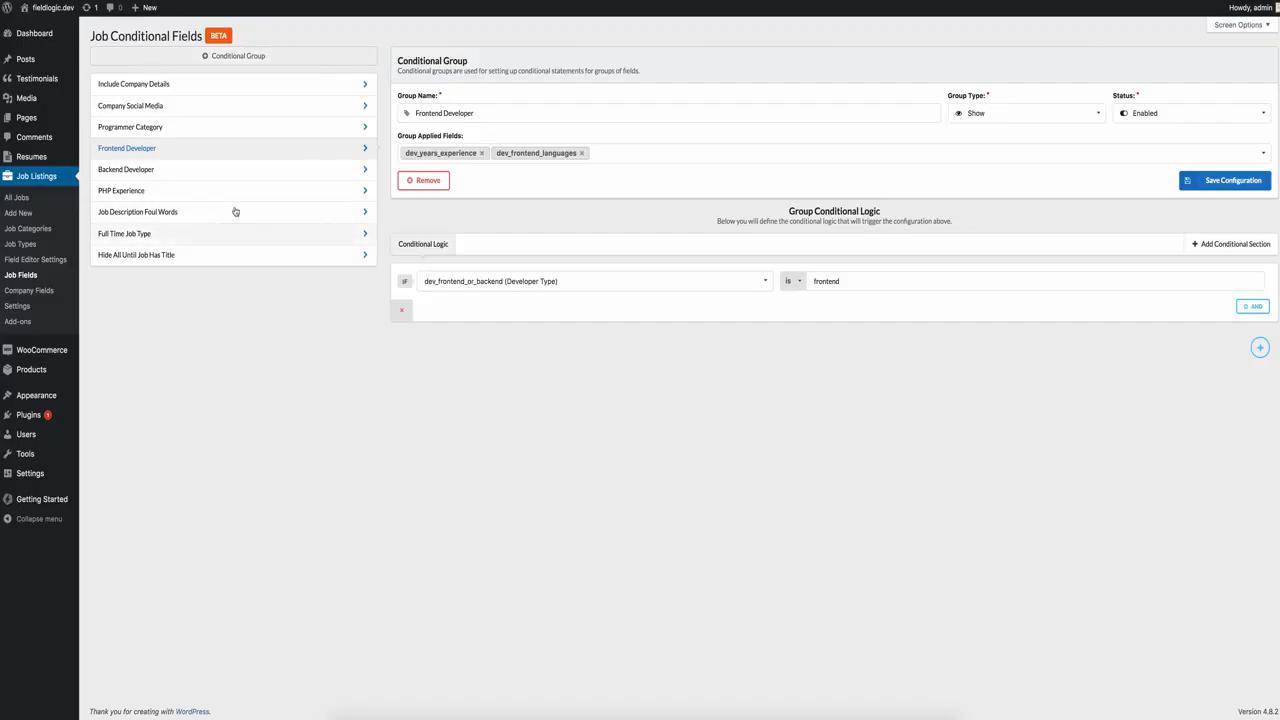
# Open the PHP Experience conditional group and change its Backend Languages condition to "is greater than" 3
pyautogui.click(800, 284)
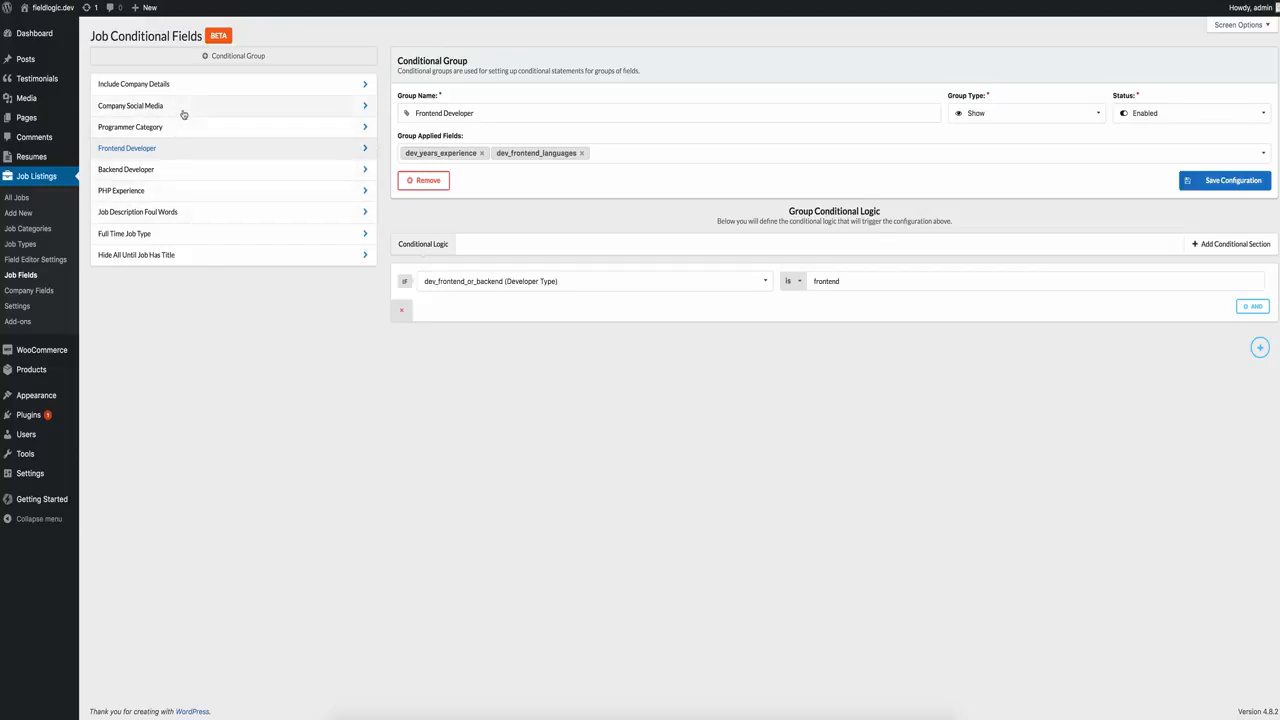
pyautogui.click(175, 189)
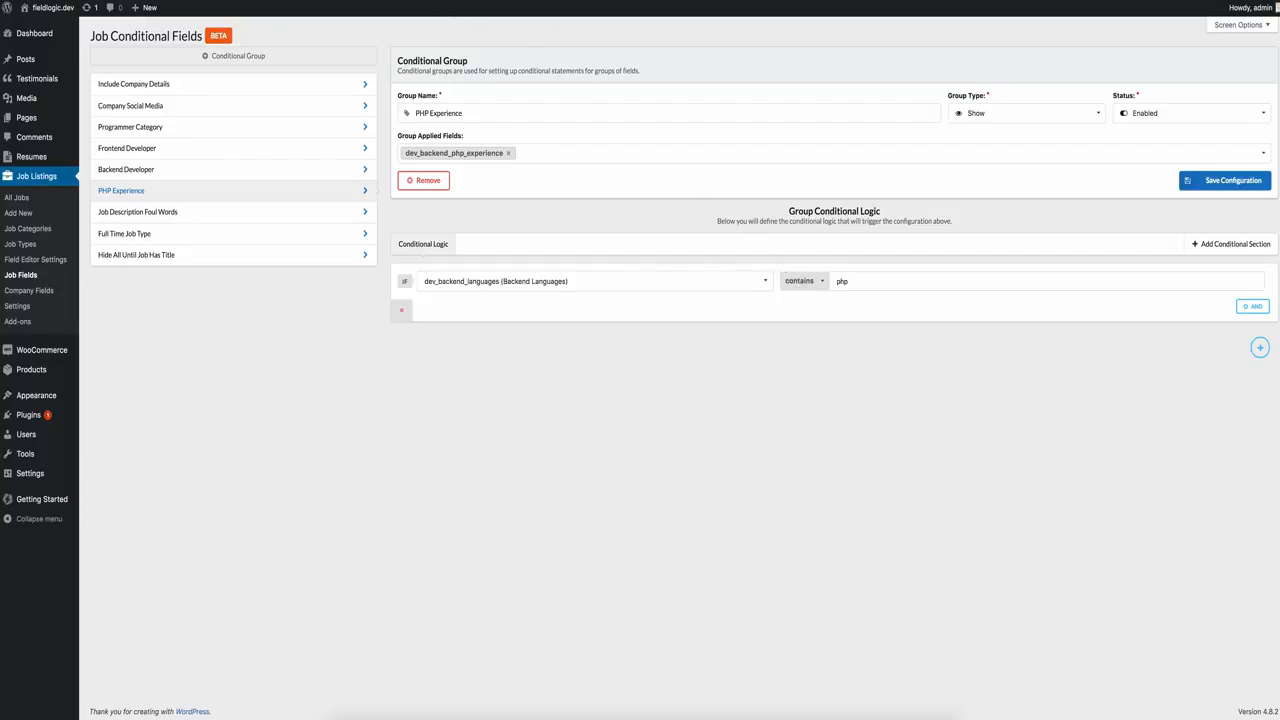
pyautogui.click(791, 285)
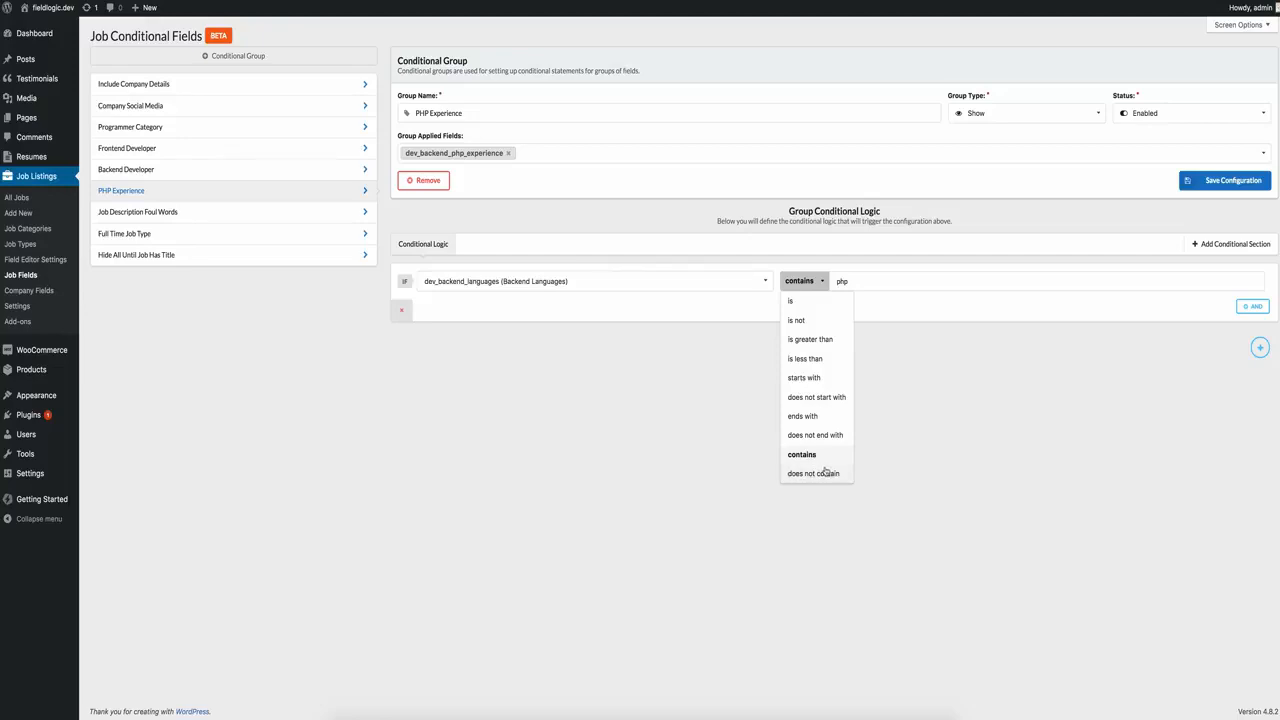
pyautogui.click(823, 339)
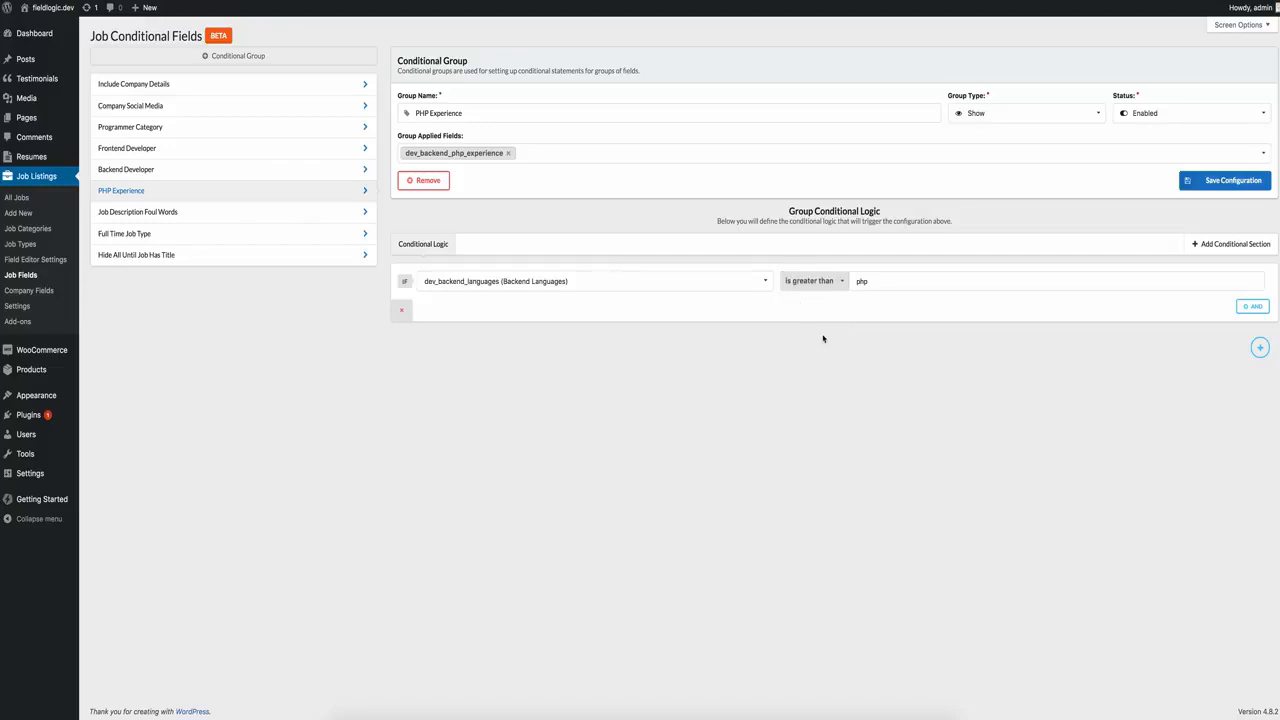
pyautogui.click(857, 281)
pyautogui.write('3')
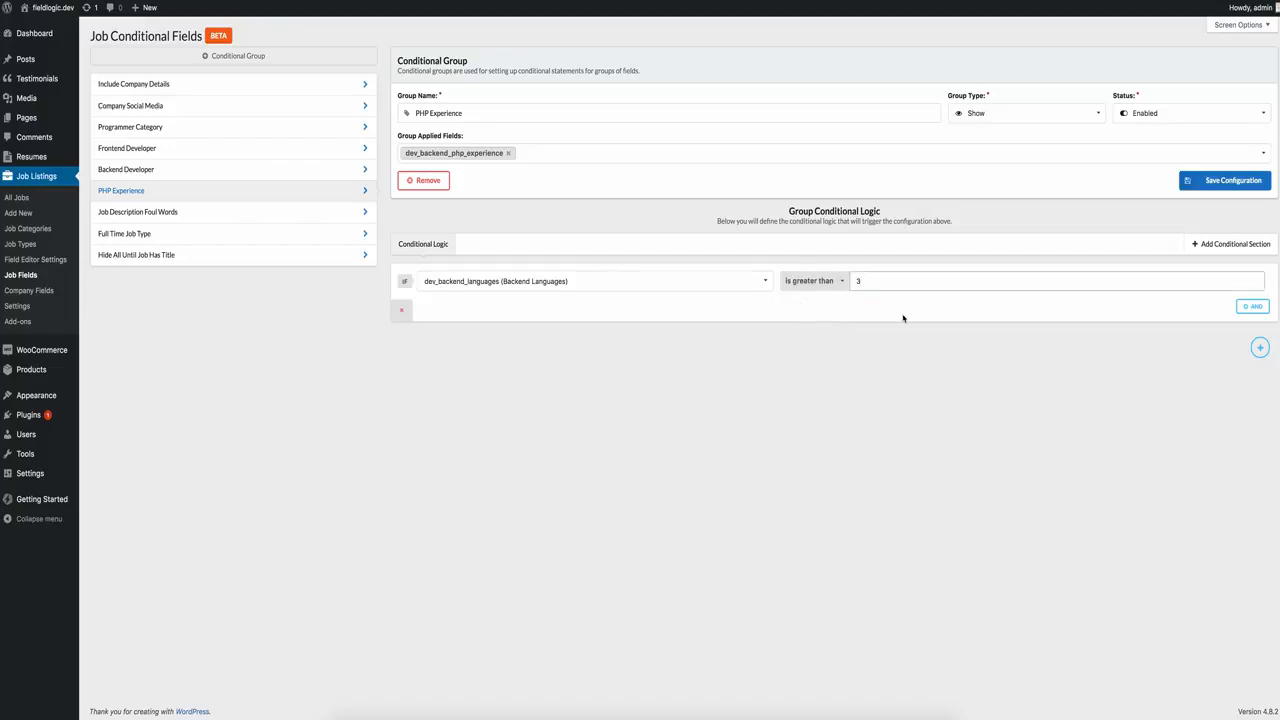
pyautogui.click(896, 316)
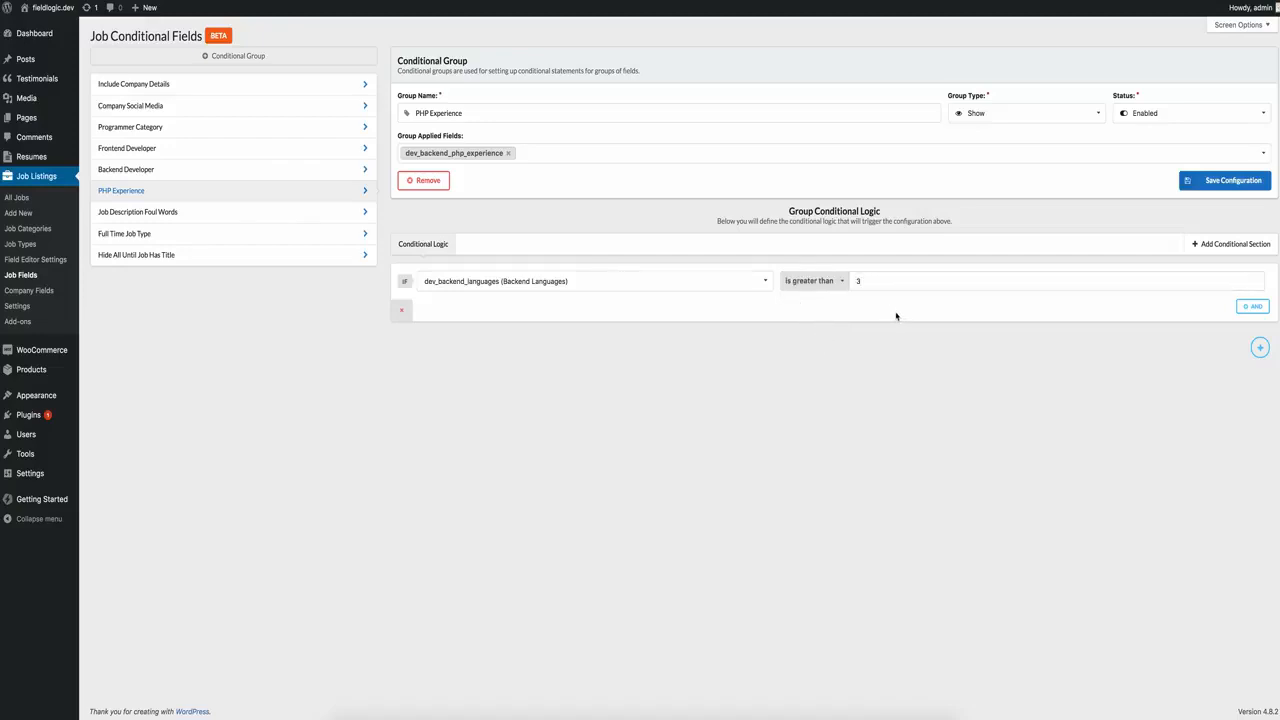
# Try "is less than" as the PHP Experience condition's comparison, switch it to "is", and open the comparison value for editing
pyautogui.click(840, 287)
pyautogui.click(825, 366)
pyautogui.click(821, 283)
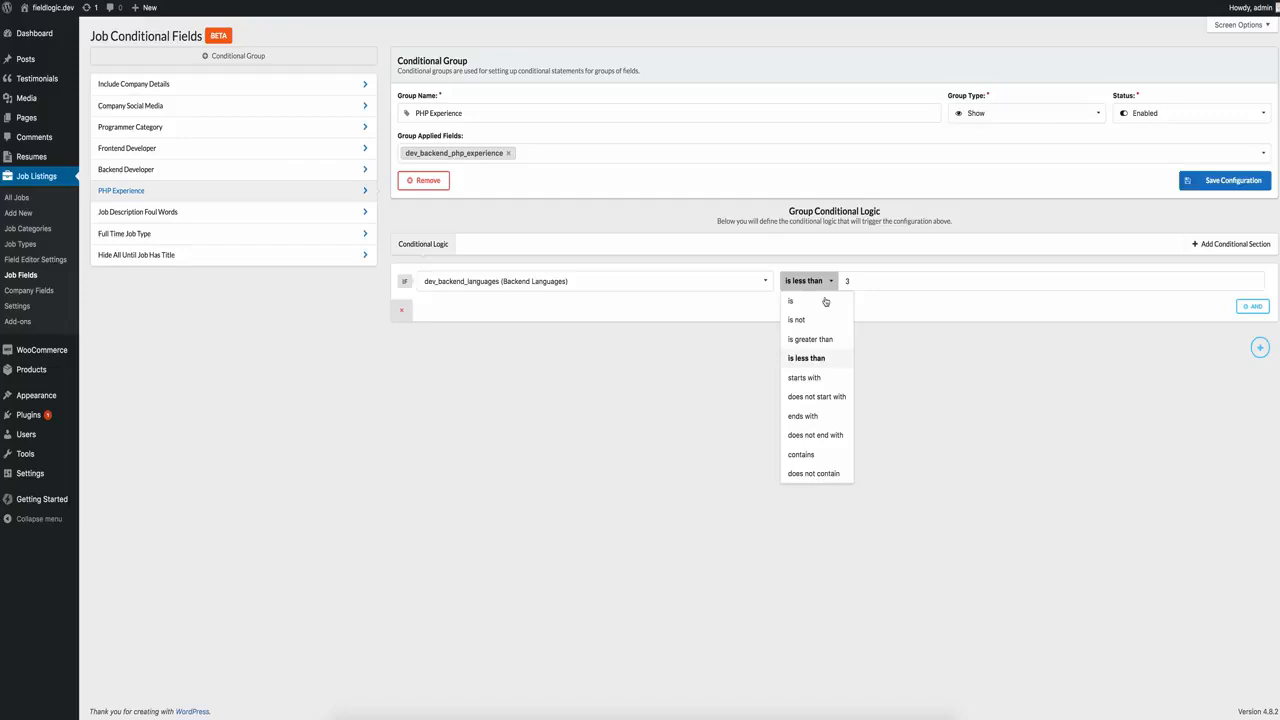
pyautogui.click(826, 302)
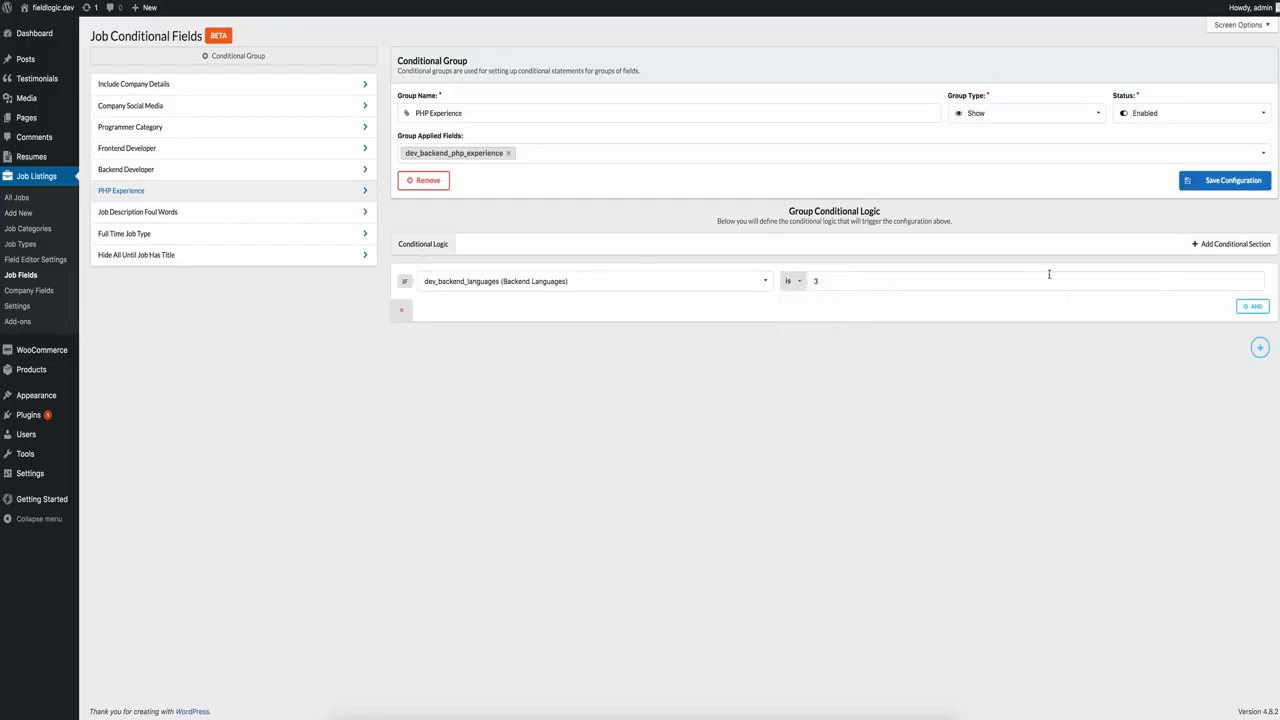
pyautogui.click(853, 283)
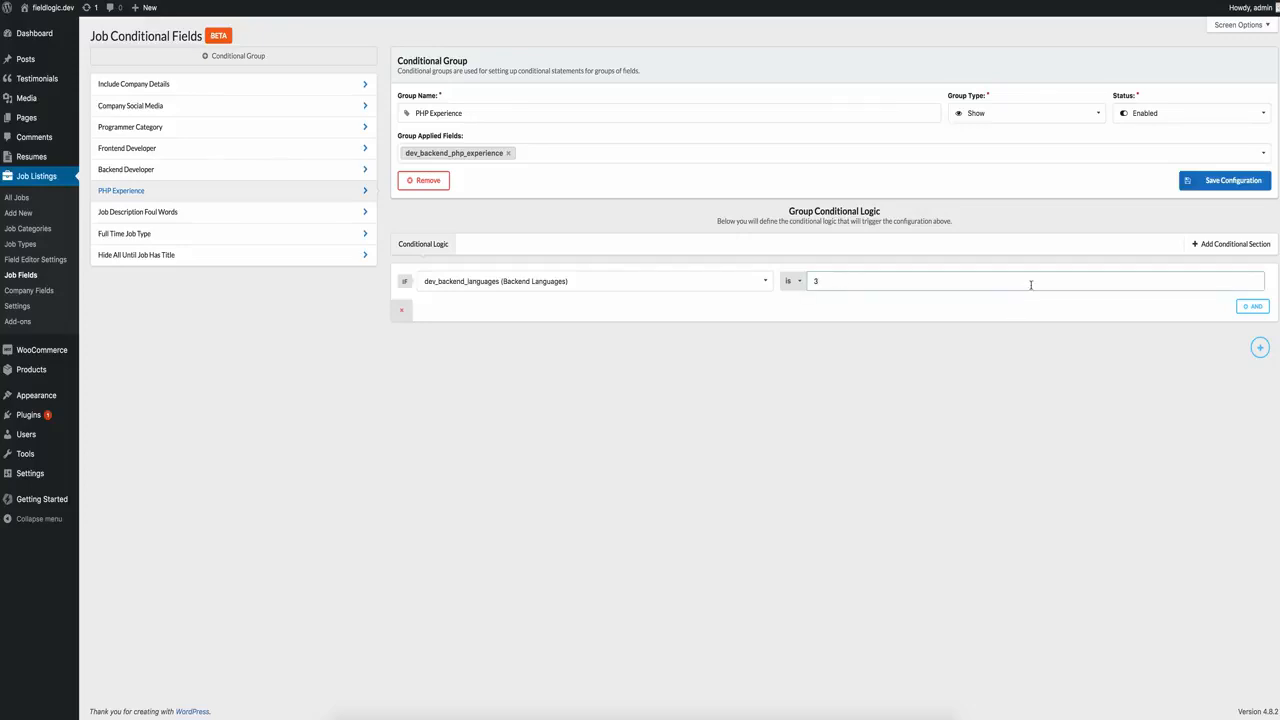